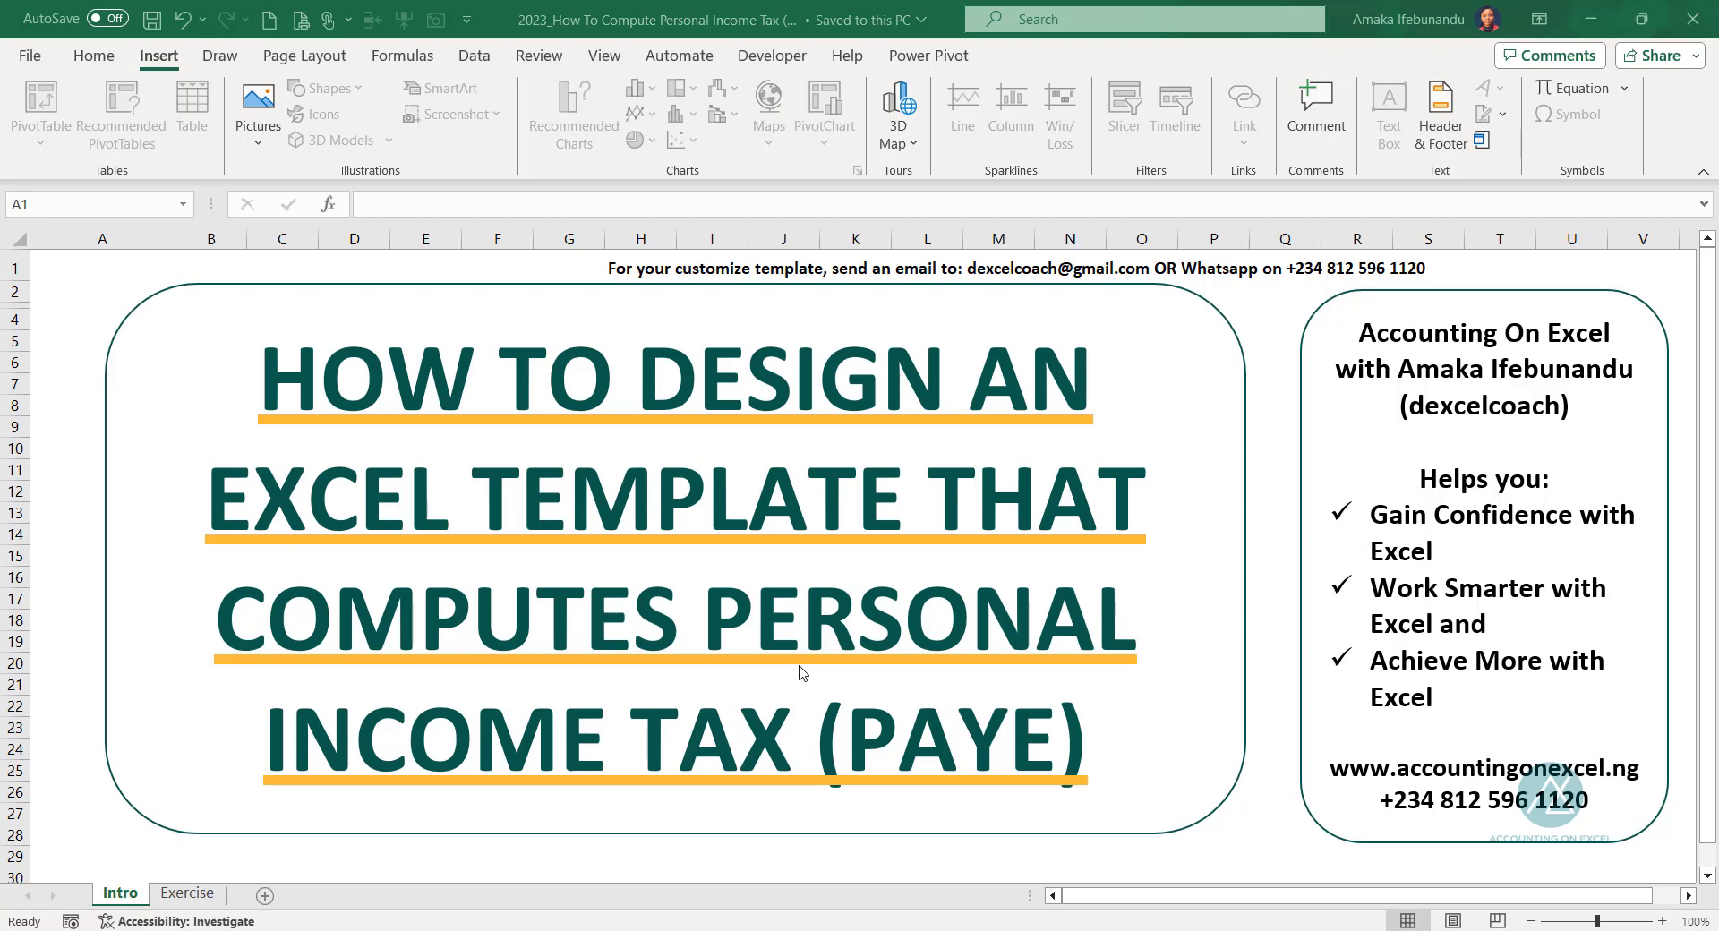
# Step: Open the Exercise sheet and examine the row 5 formulas from Annual Gross Income through Annual Taxable Income
pyautogui.click(182, 899)
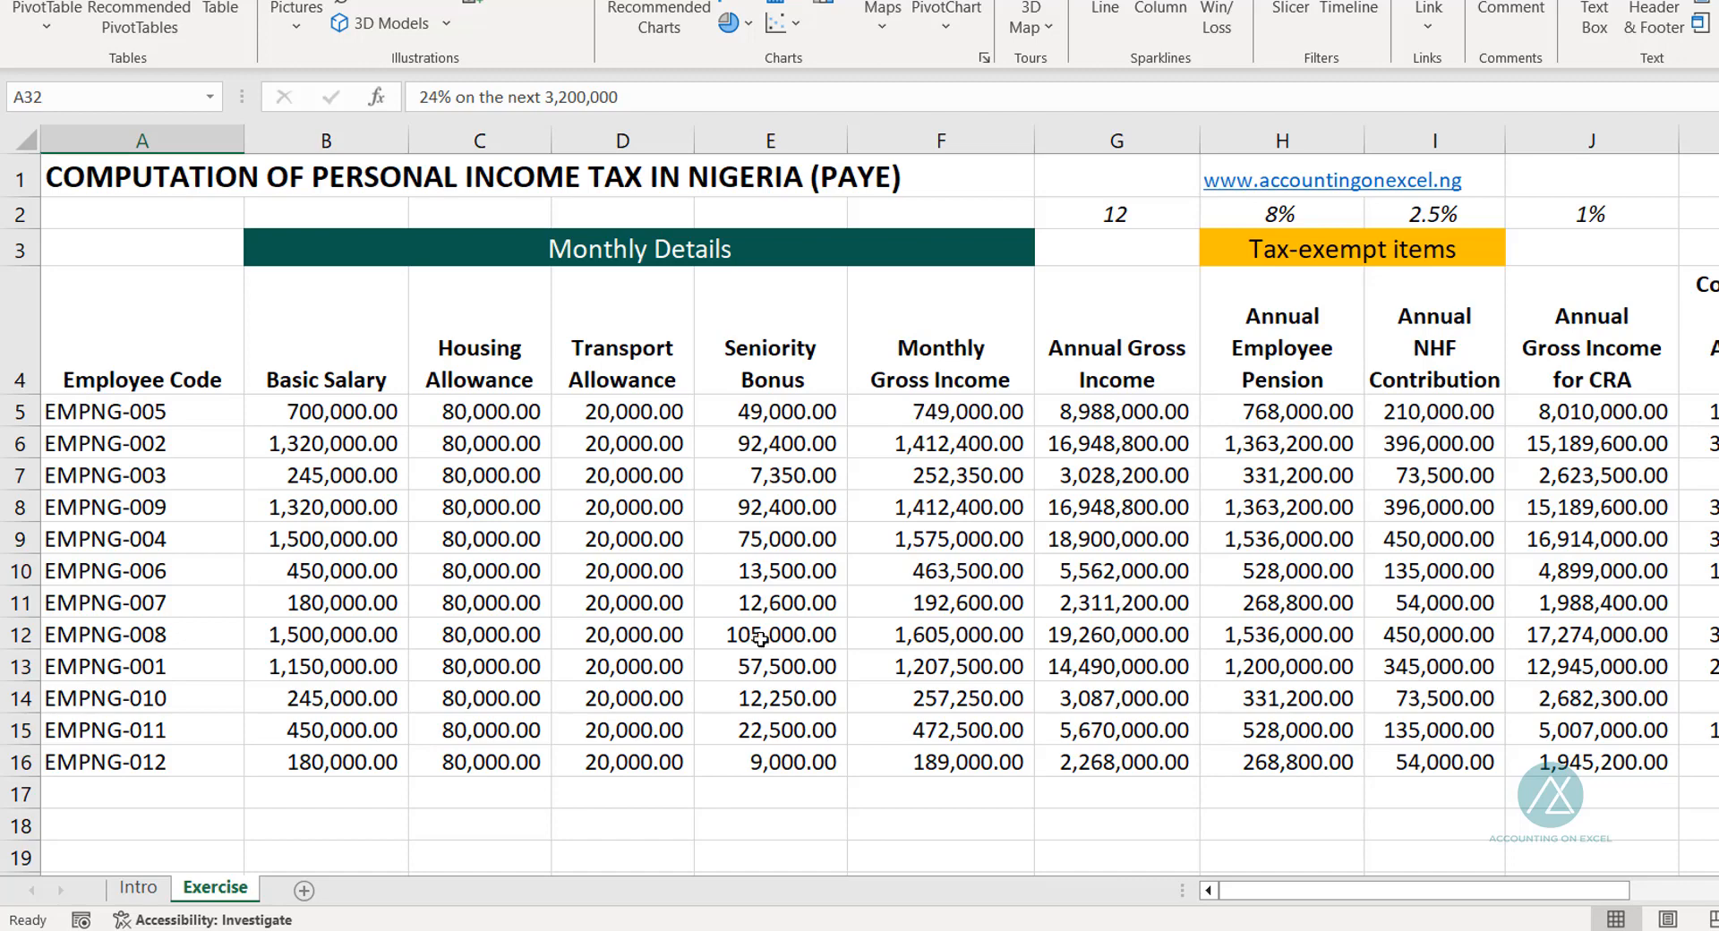
pyautogui.click(1126, 400)
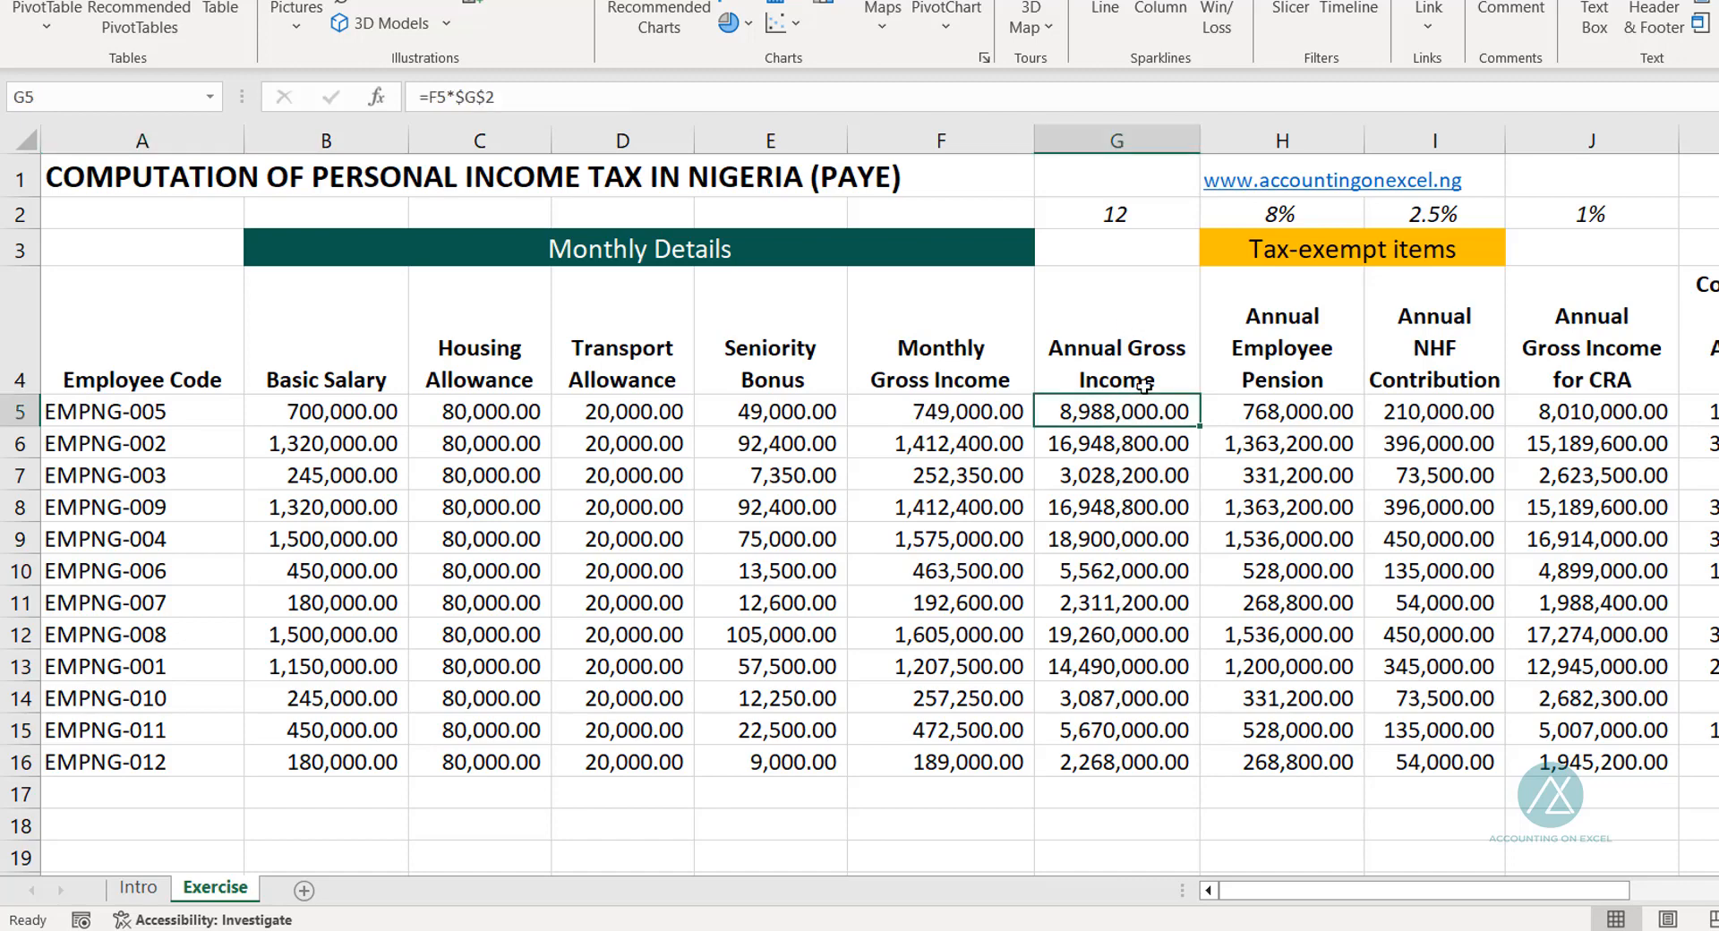
pyautogui.click(1279, 408)
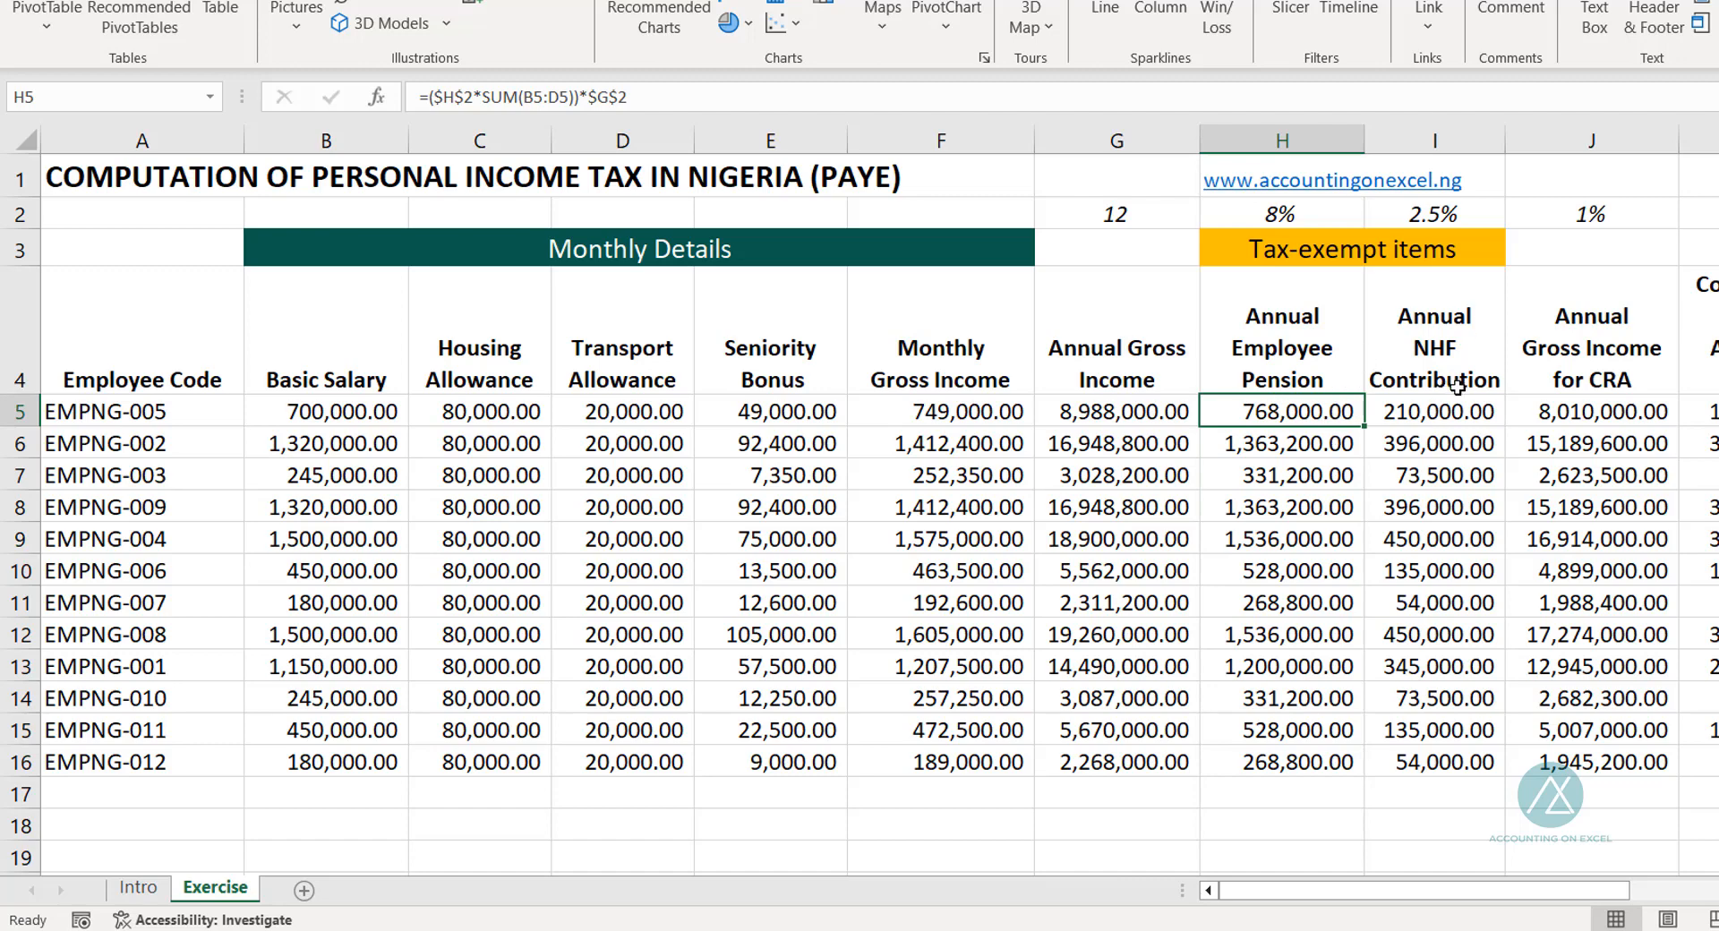
pyautogui.click(1446, 412)
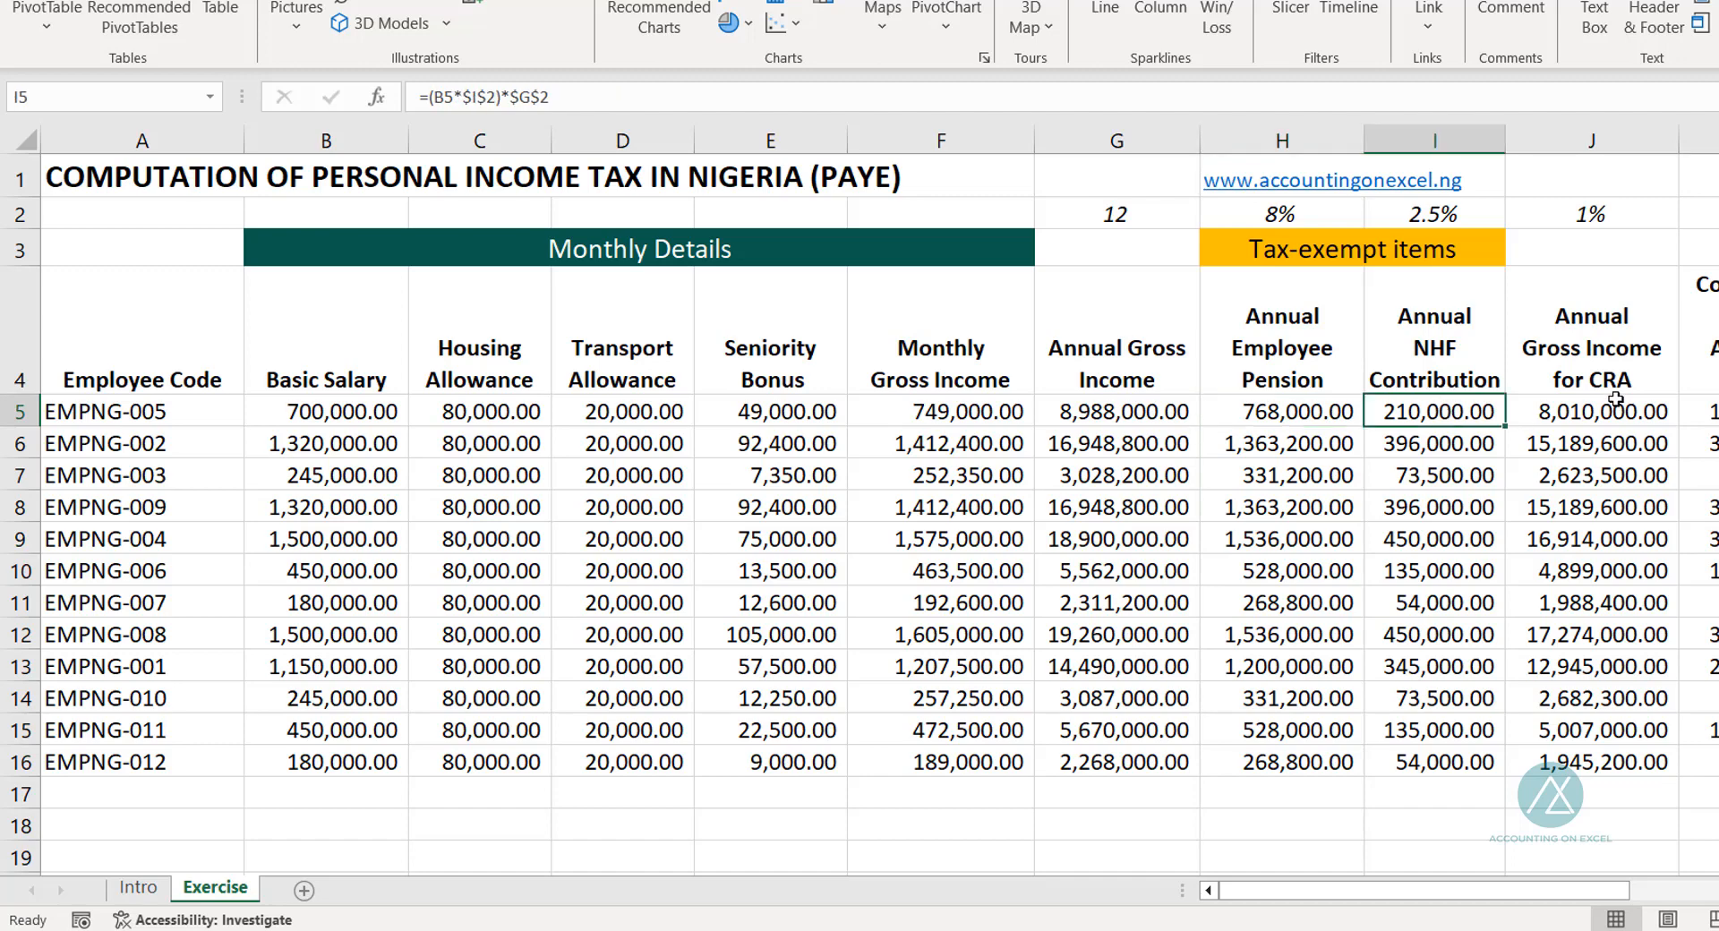
pyautogui.click(1596, 416)
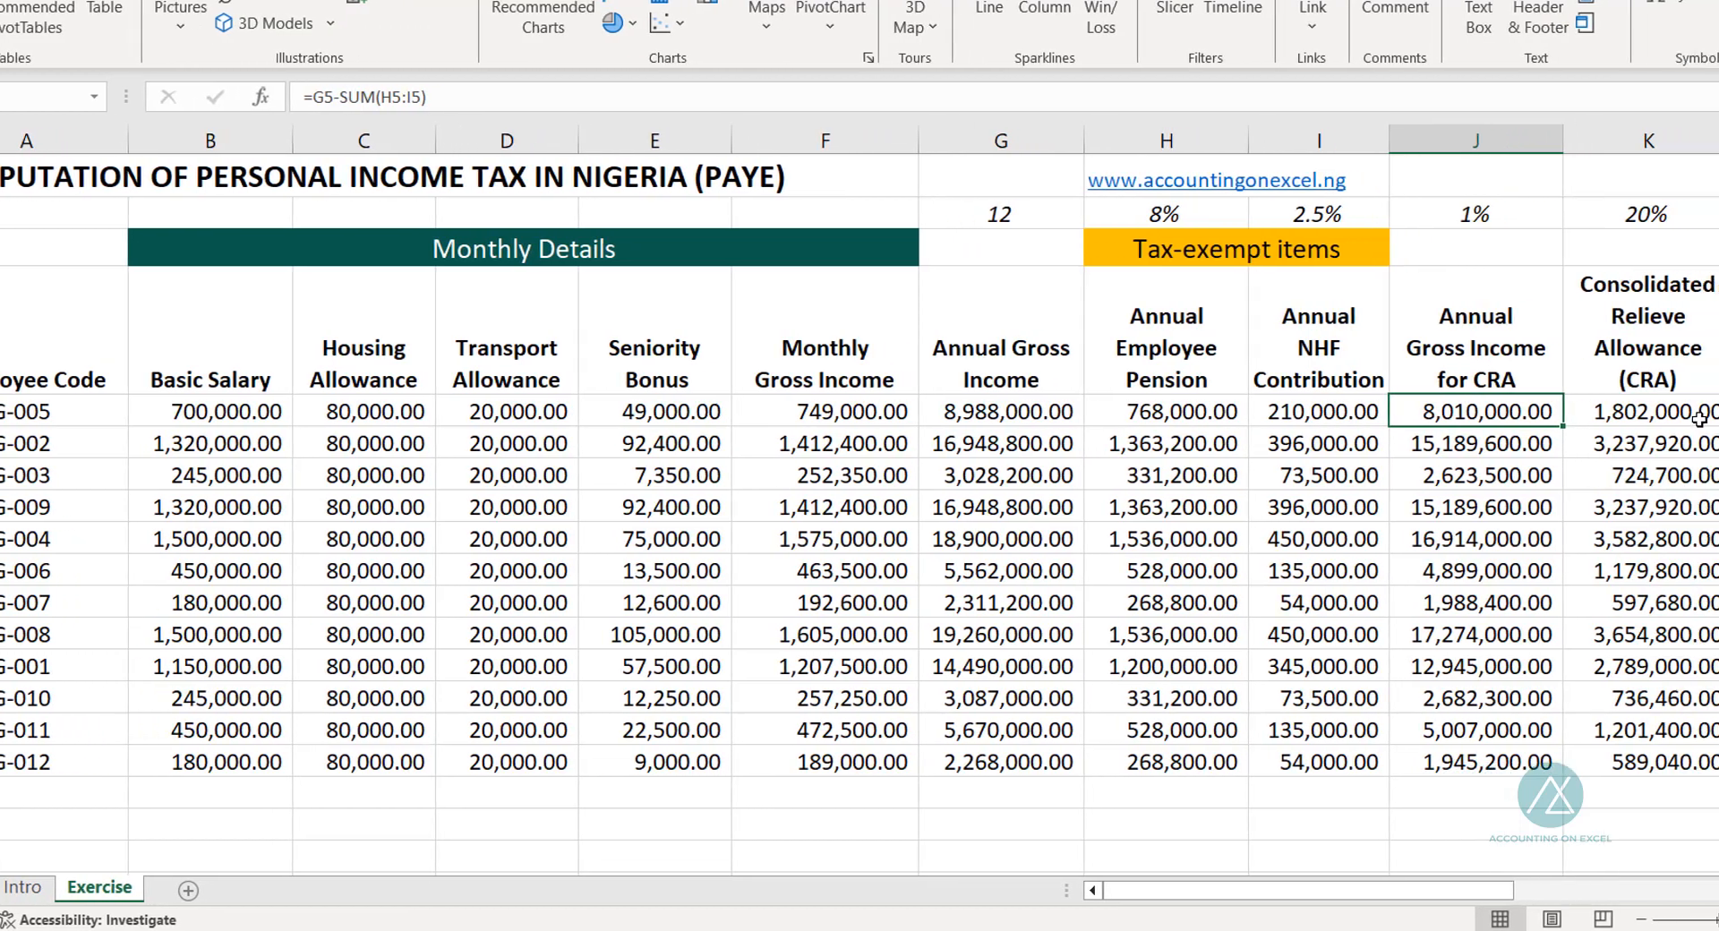
pyautogui.click(1700, 418)
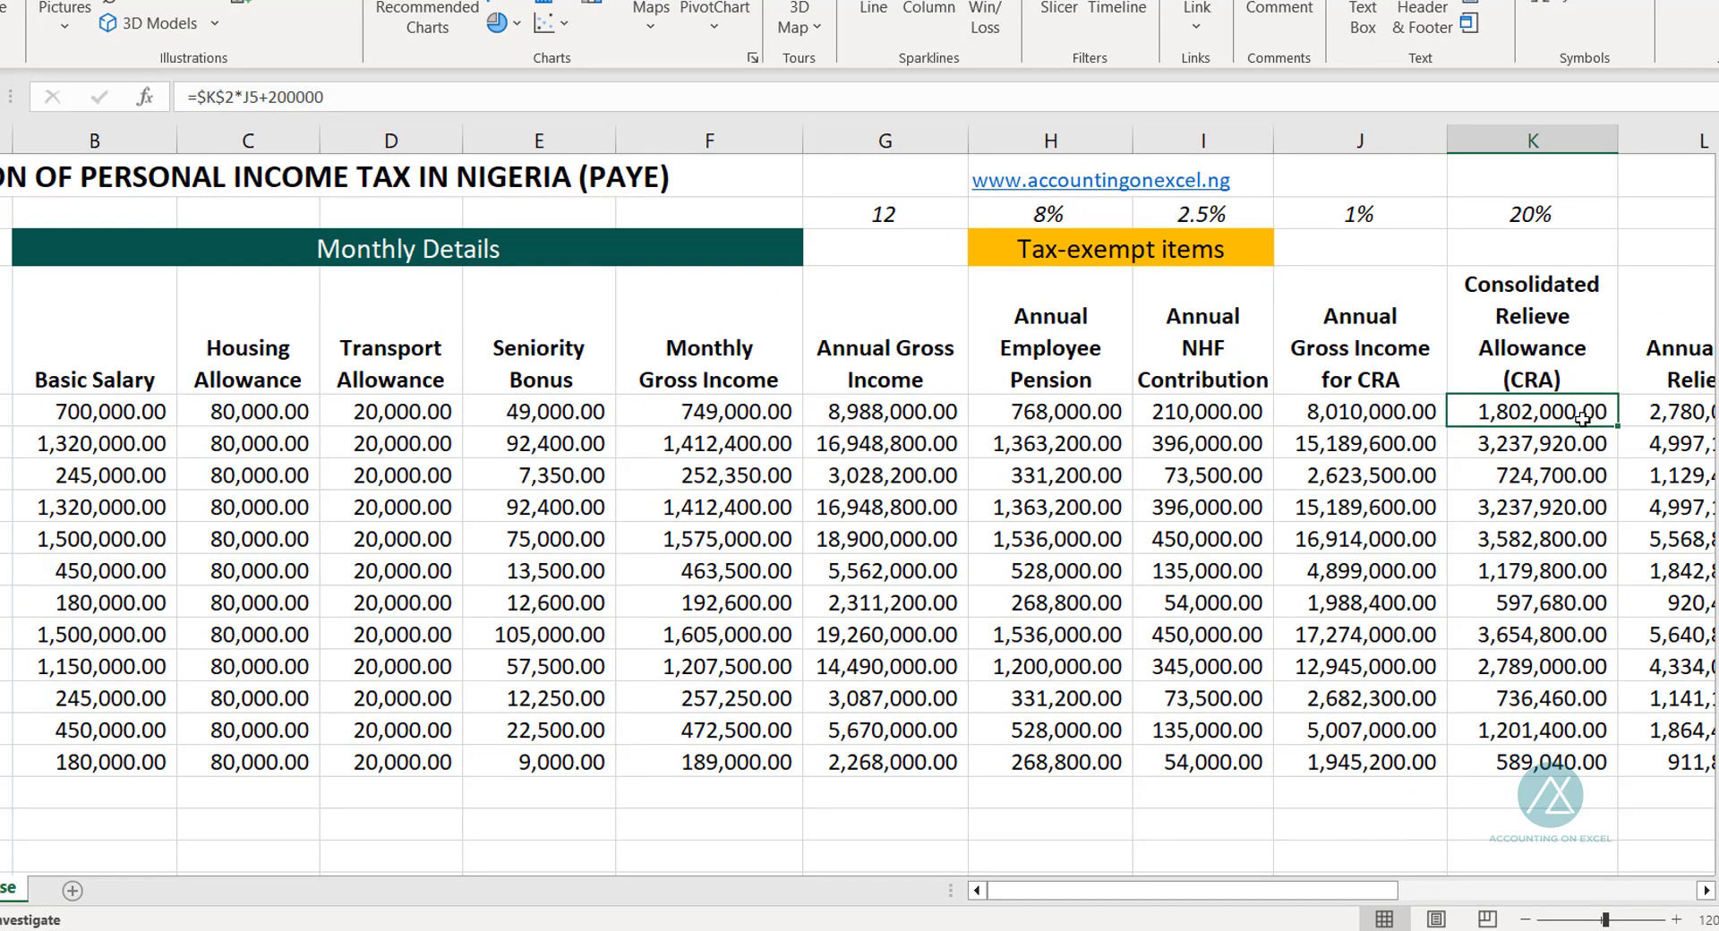
pyautogui.press('Right')
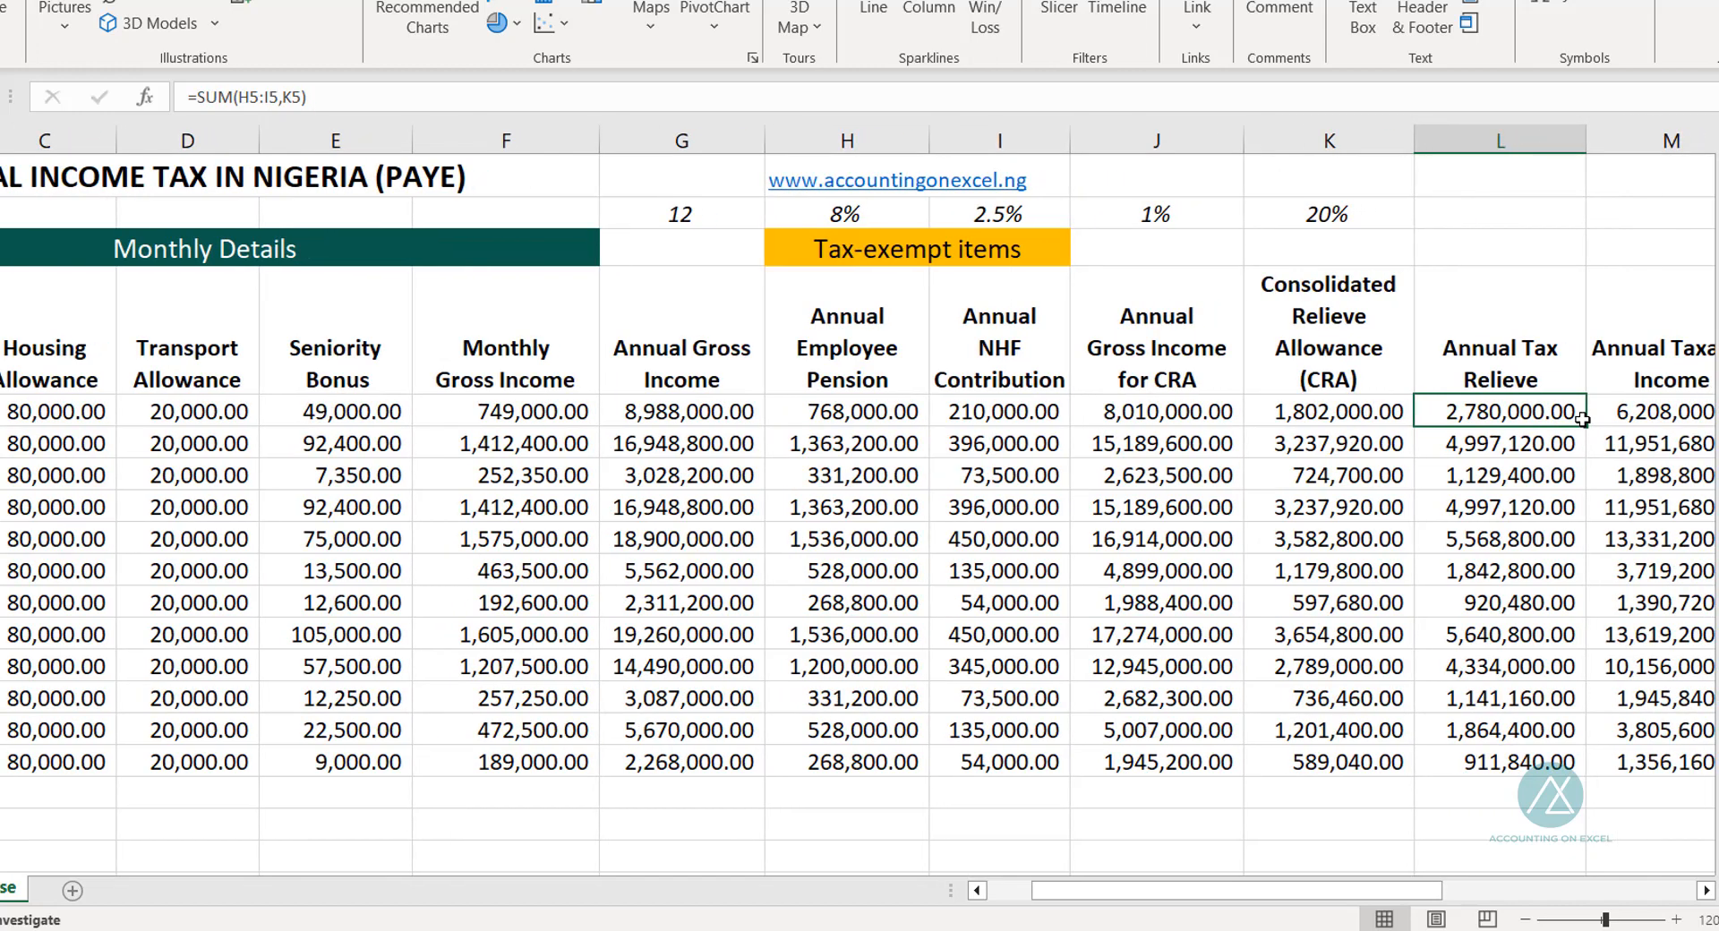
pyautogui.press('Right')
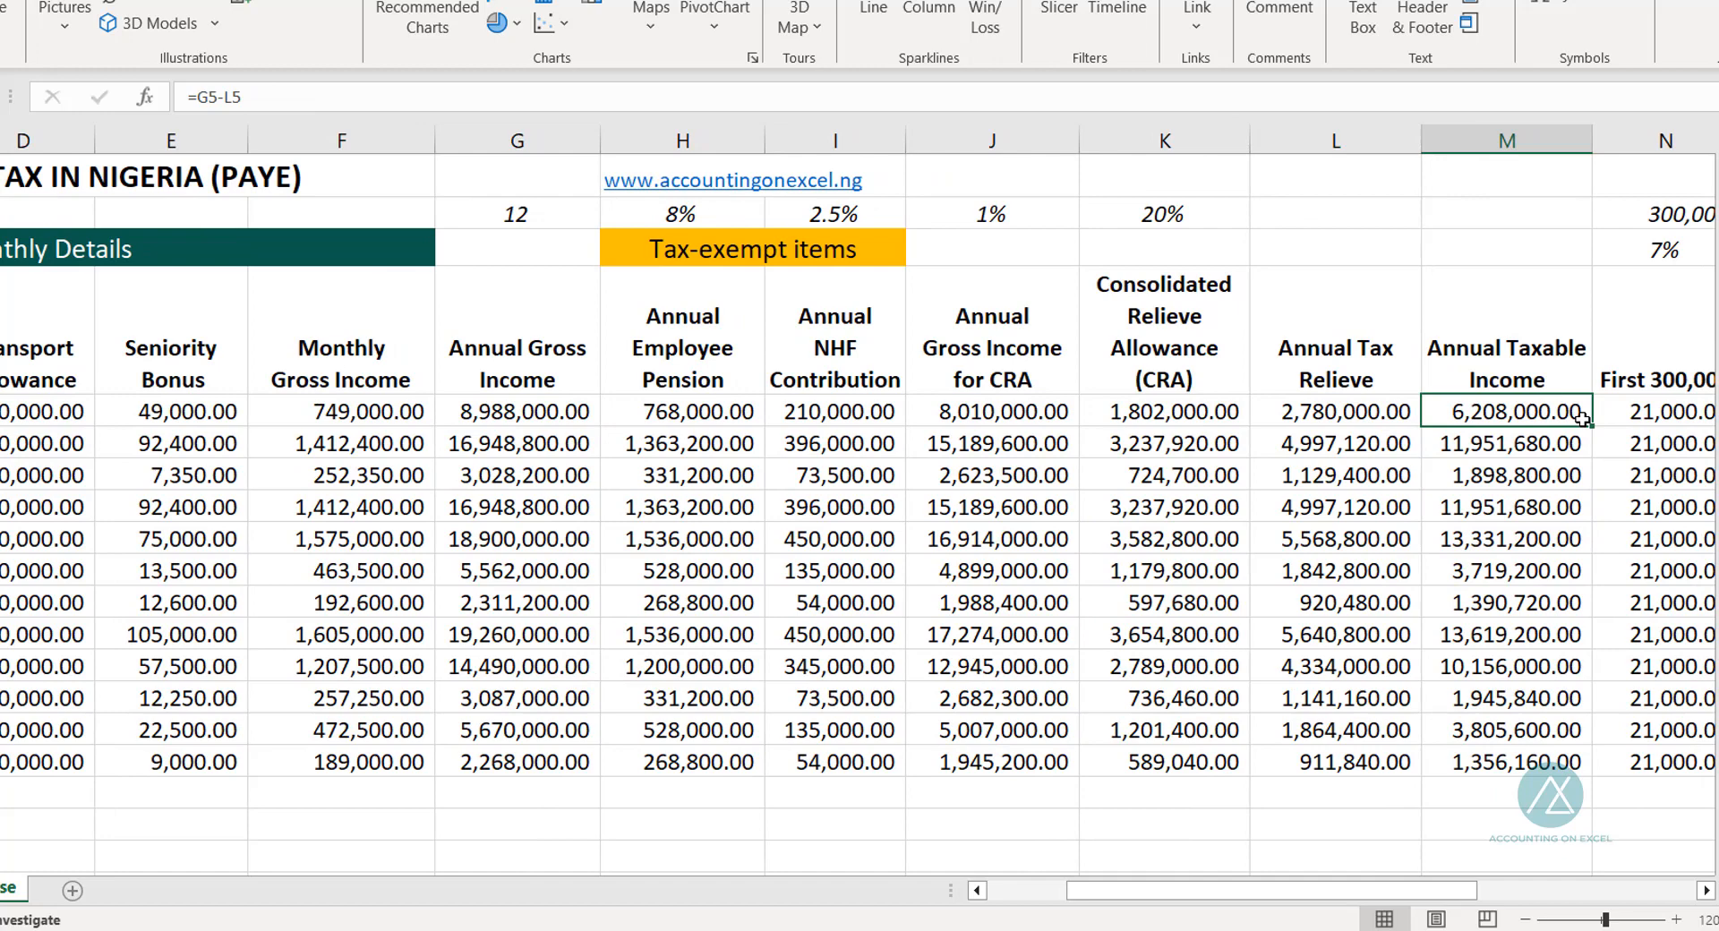
# Step: Examine the row 5 formulas for the tax bands from First 300,000 to Next 3,200,000 and for annual and monthly tax payable
pyautogui.press('Right')
pyautogui.press('Right')
pyautogui.press('Right')
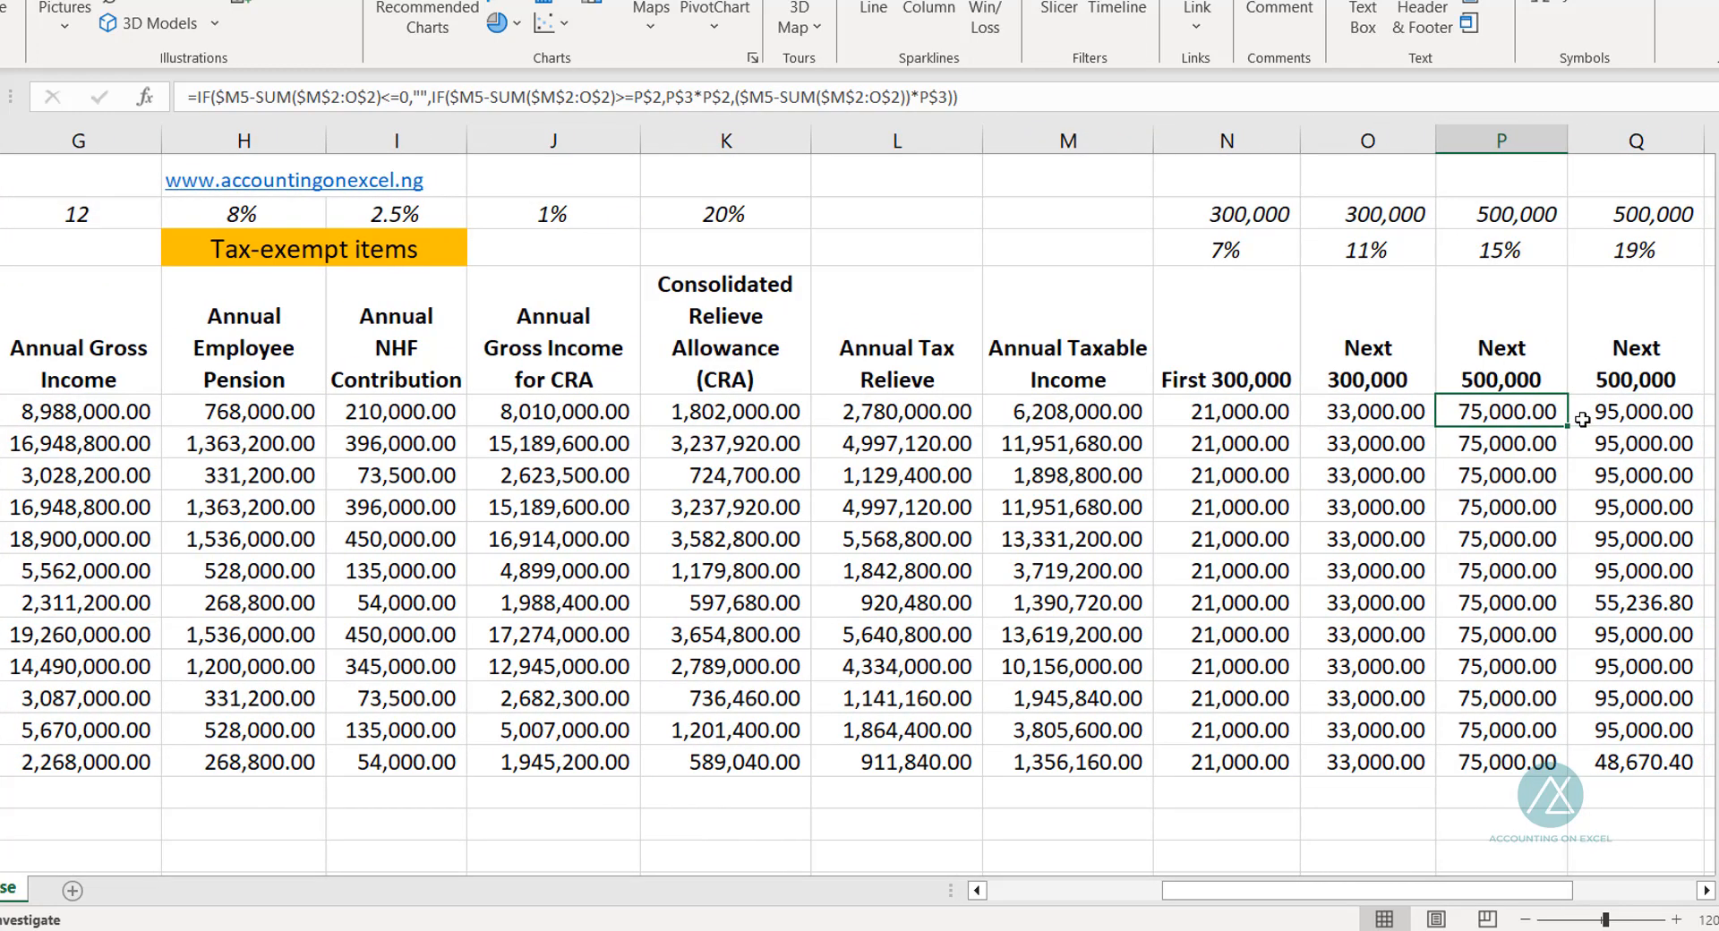
pyautogui.press('Left')
pyautogui.press('Left')
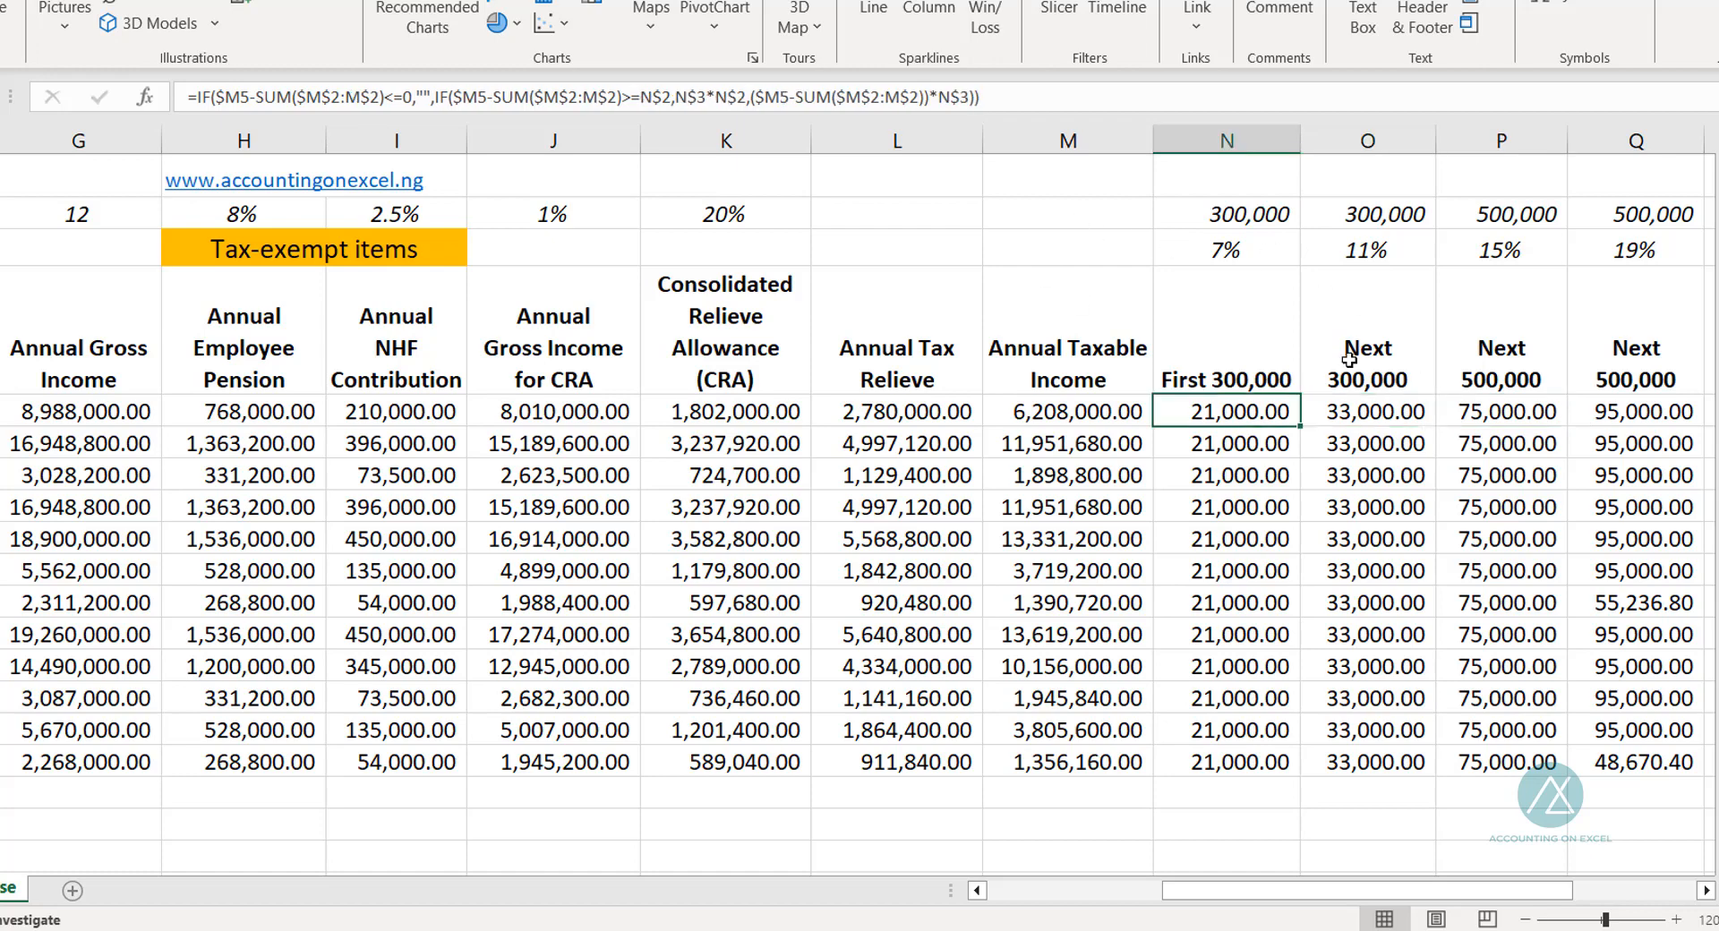
pyautogui.click(1375, 412)
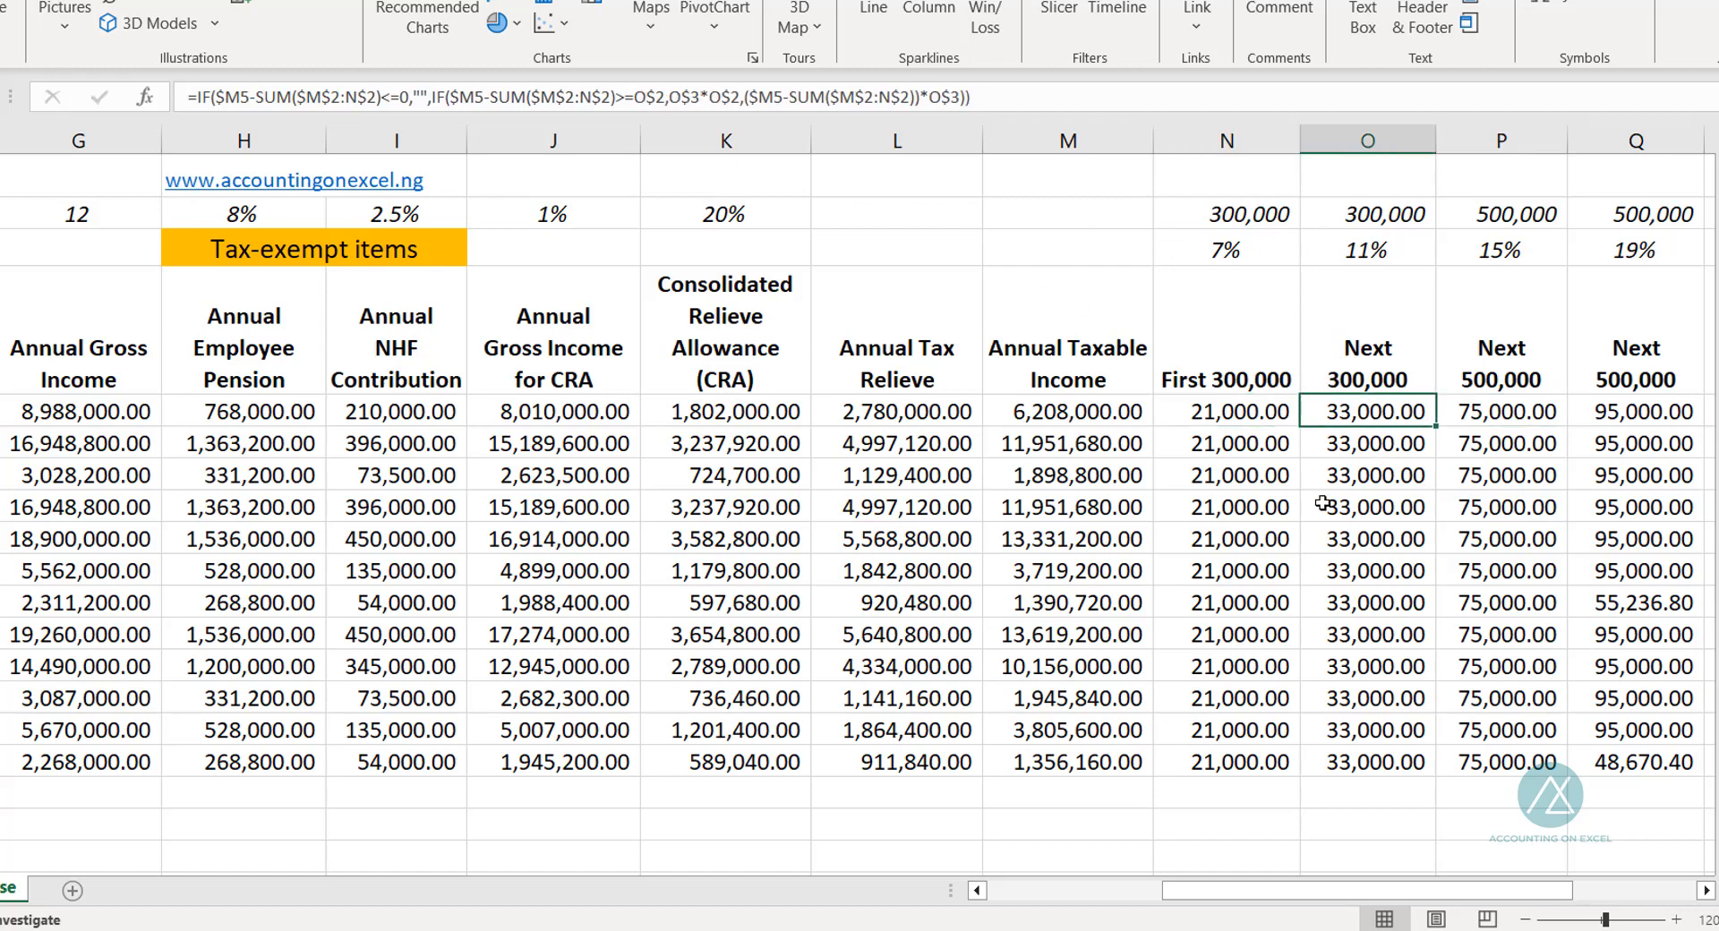
pyautogui.press('Right')
pyautogui.press('Right')
pyautogui.press('Right')
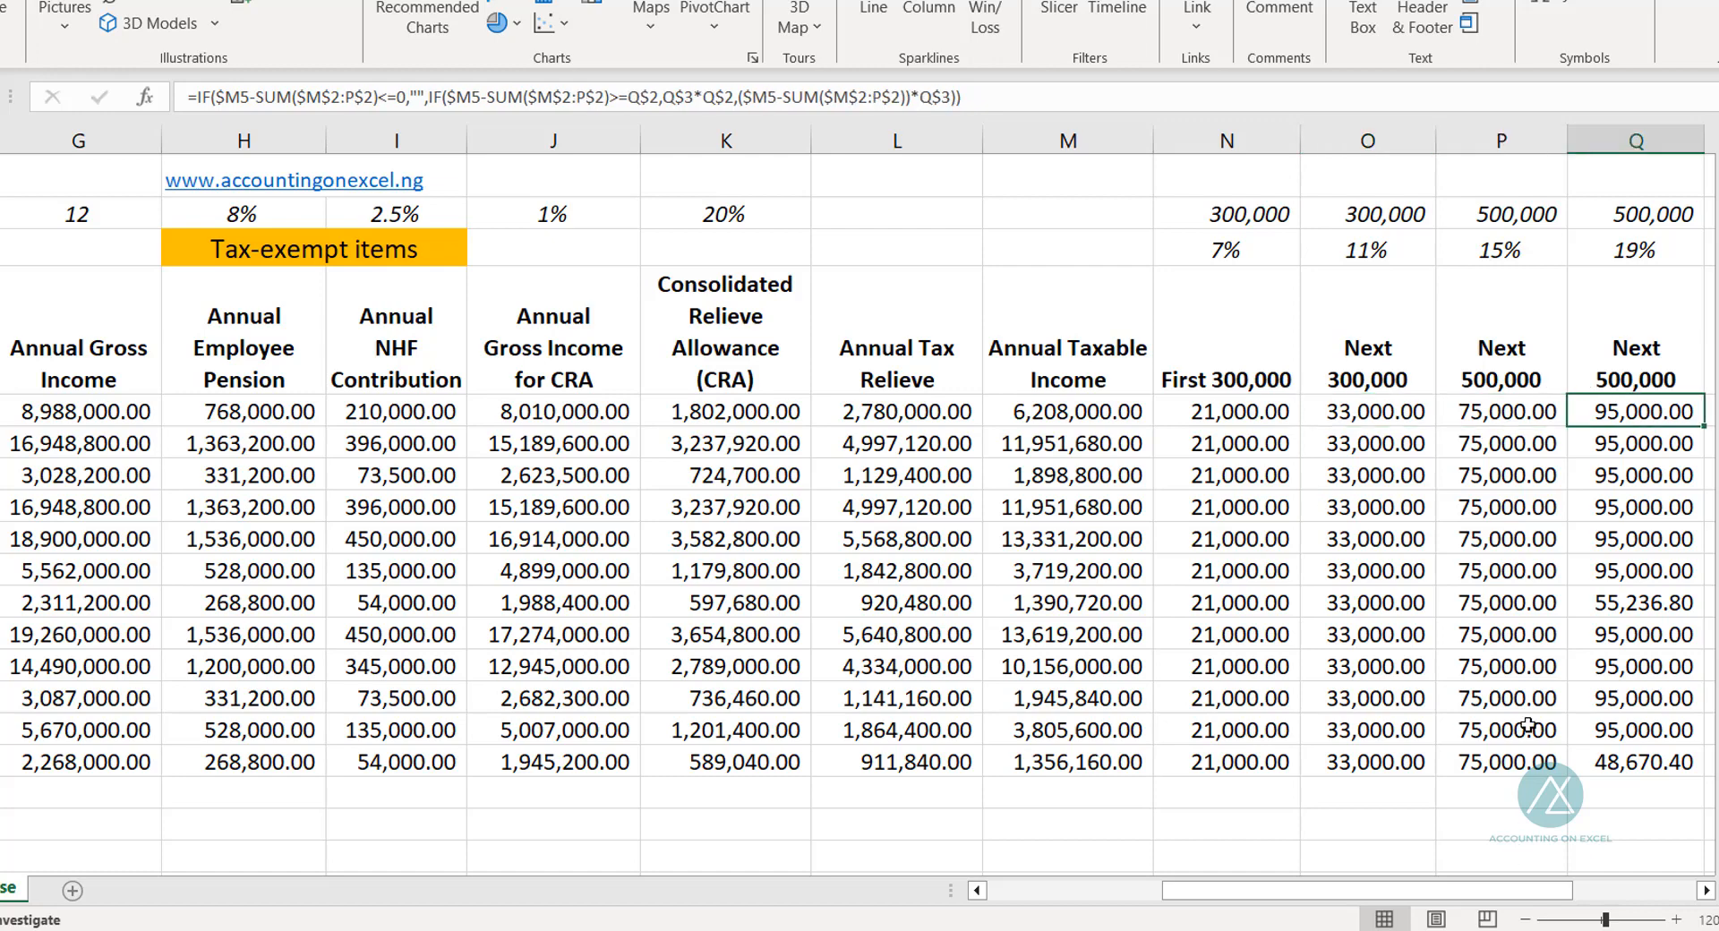
pyautogui.press('Right')
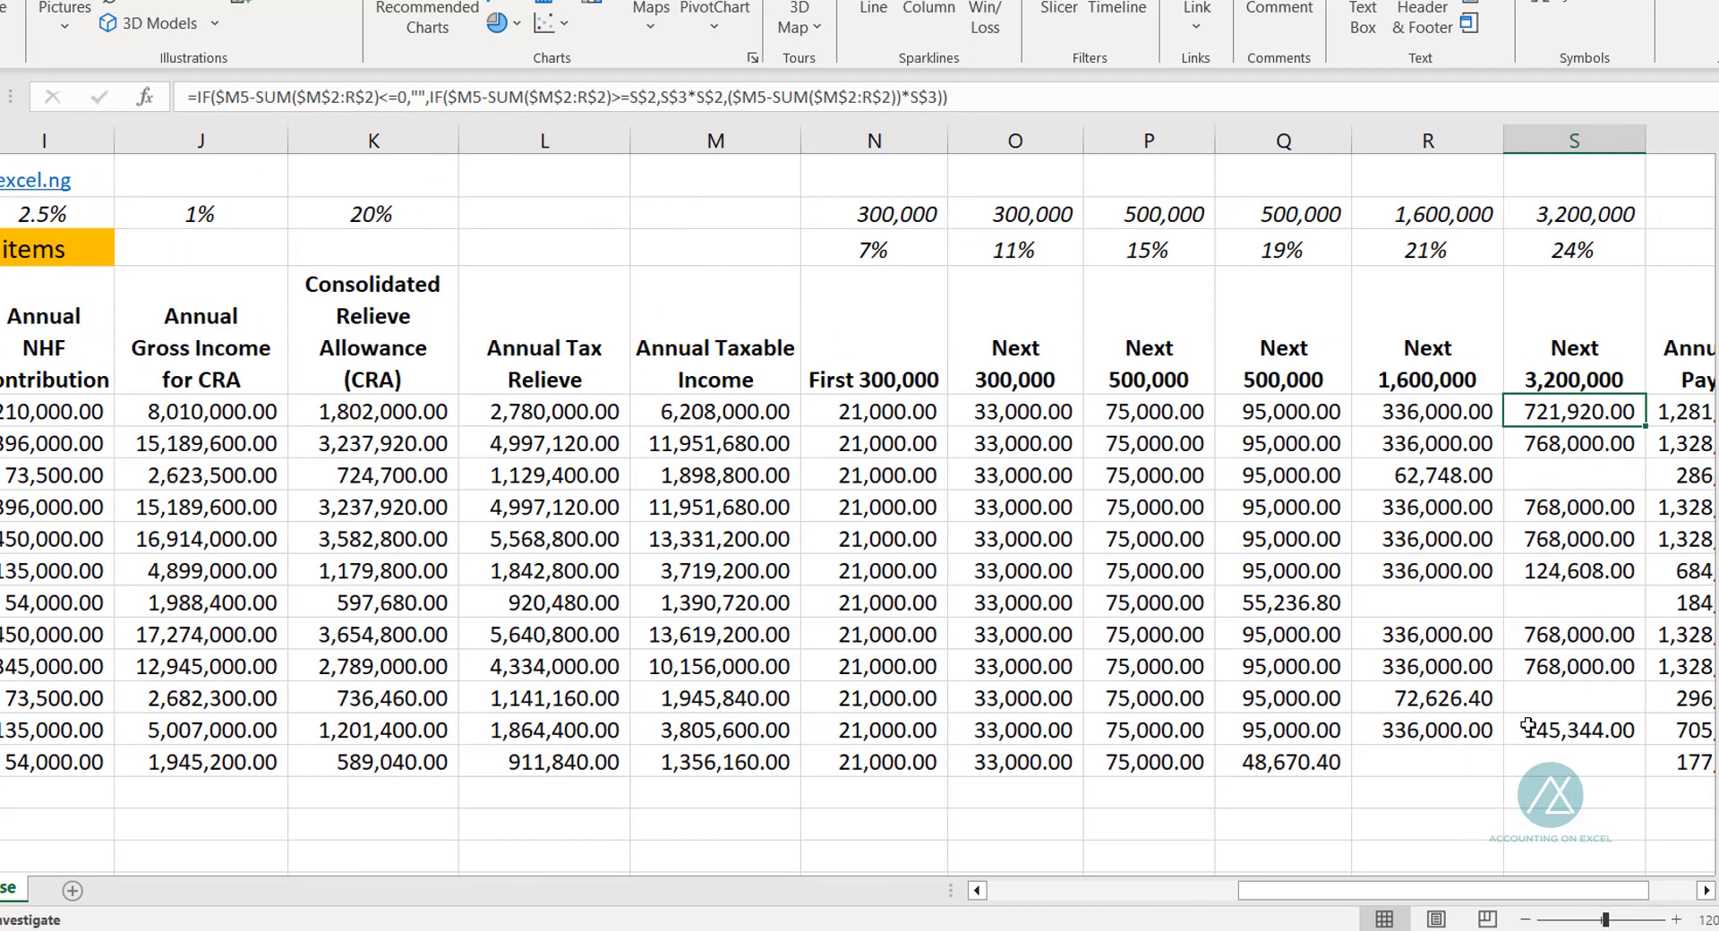
pyautogui.press('Right')
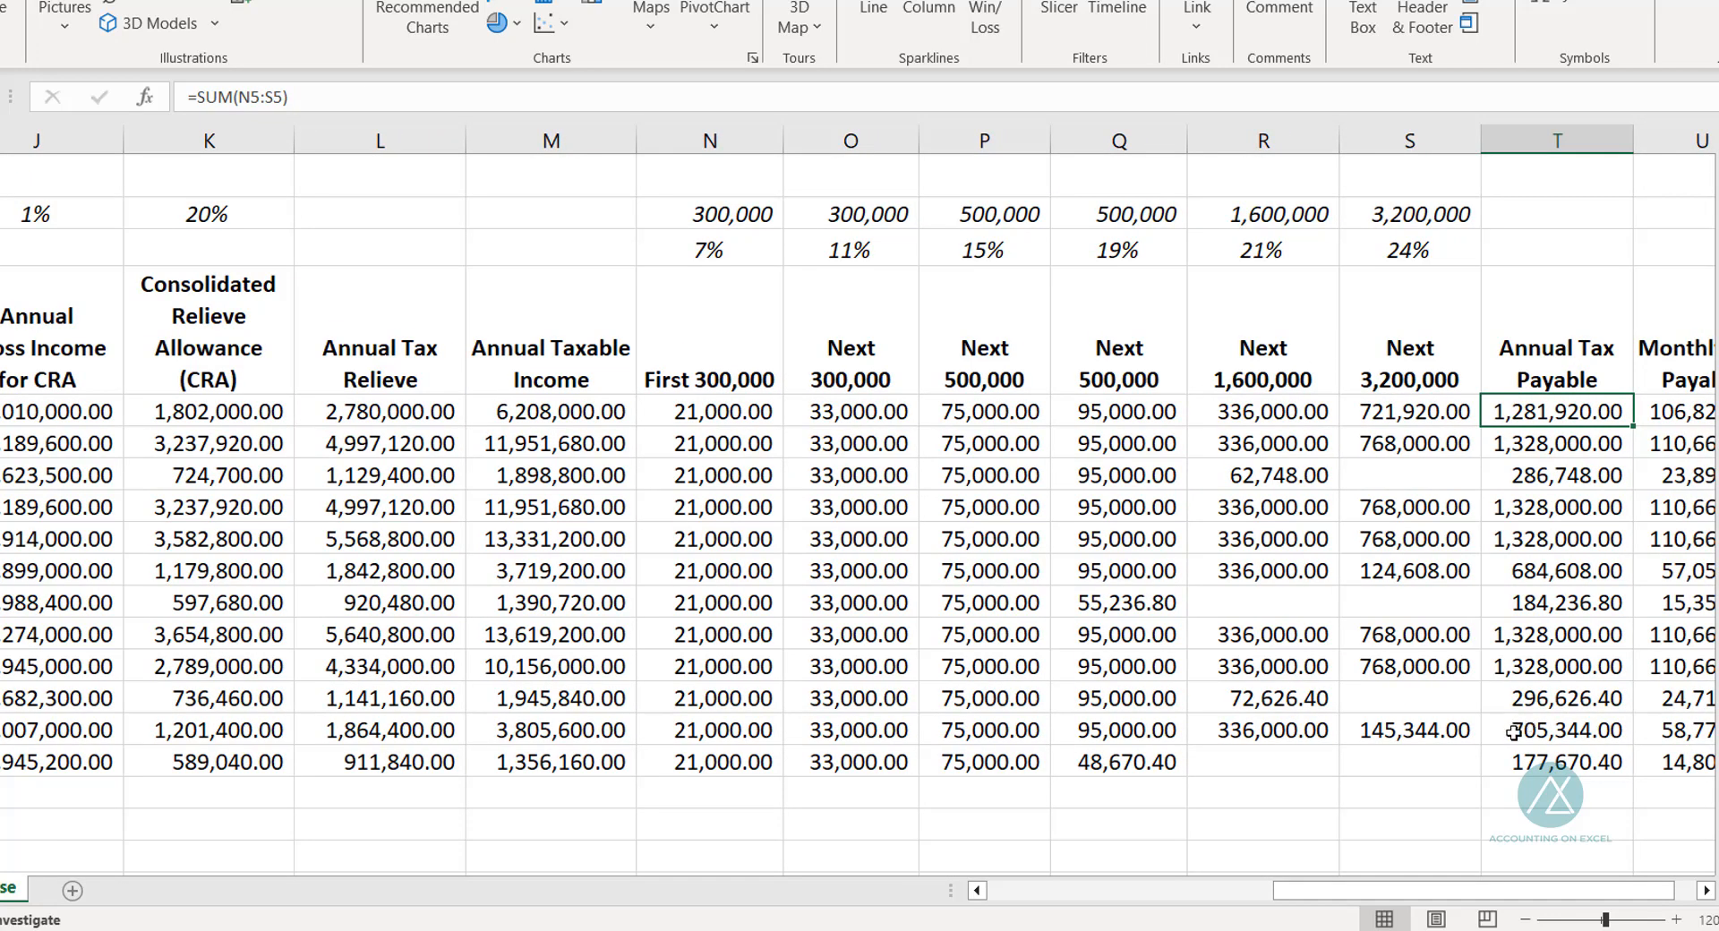
pyautogui.press('Right')
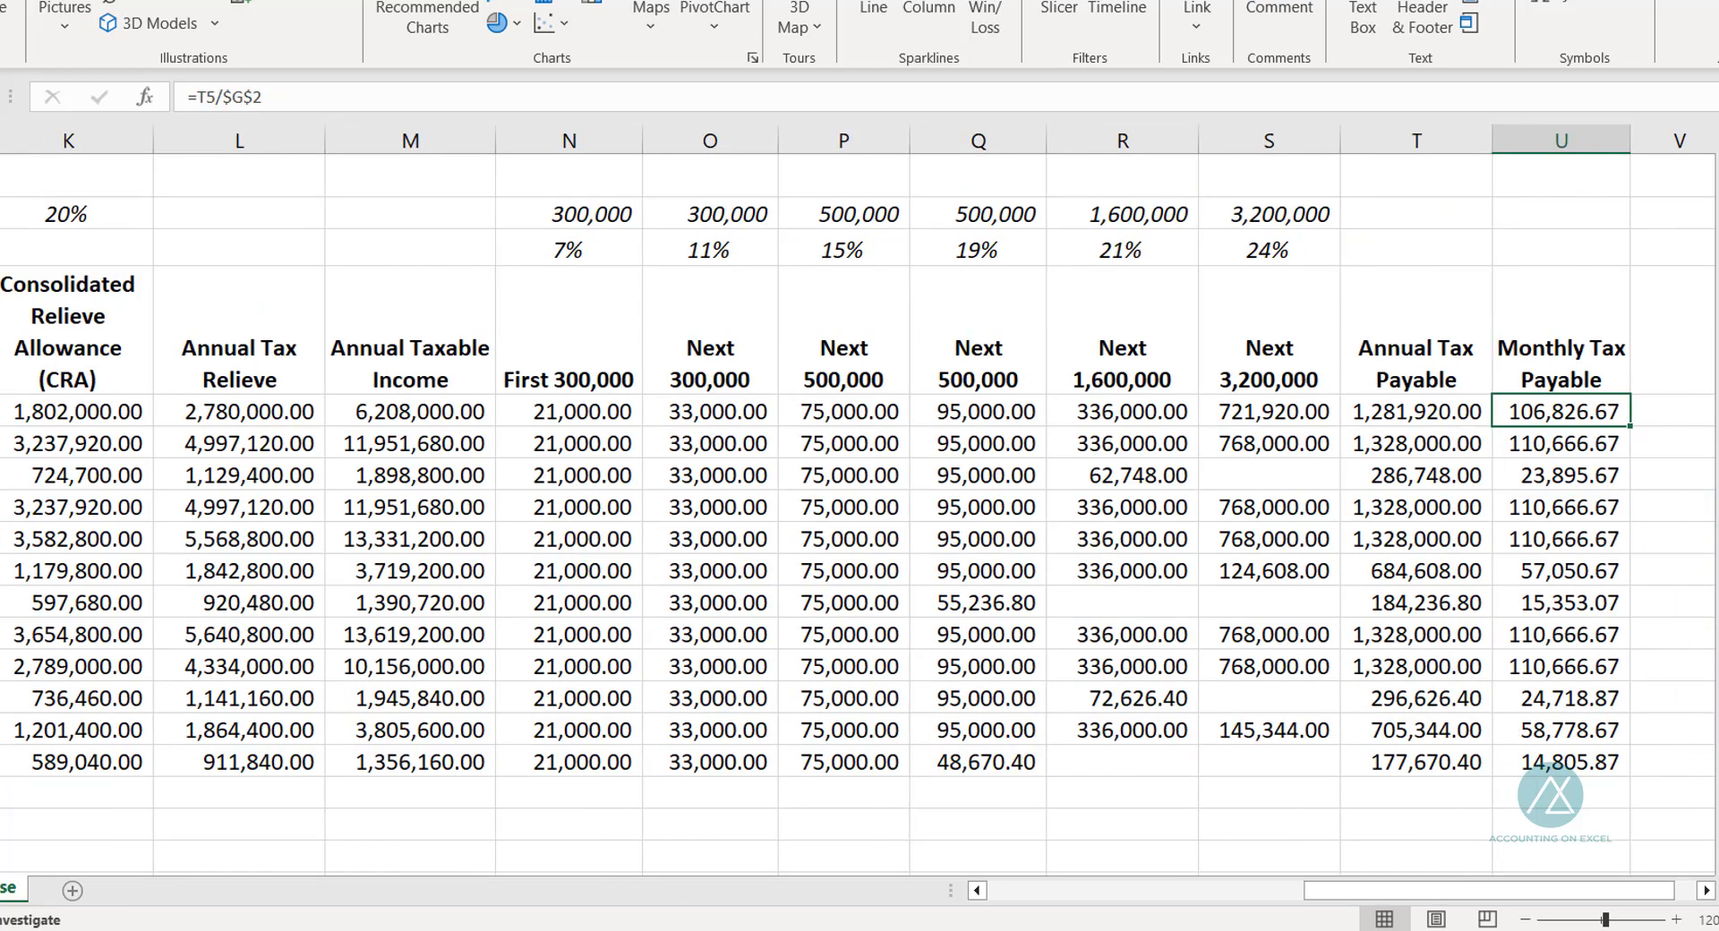
# Step: Read the hints below the employee table on pension, NHF, CRA and tax-band percentages, comparing them with the column headings
pyautogui.moveTo(1443, 900); pyautogui.dragTo(1253, 917)
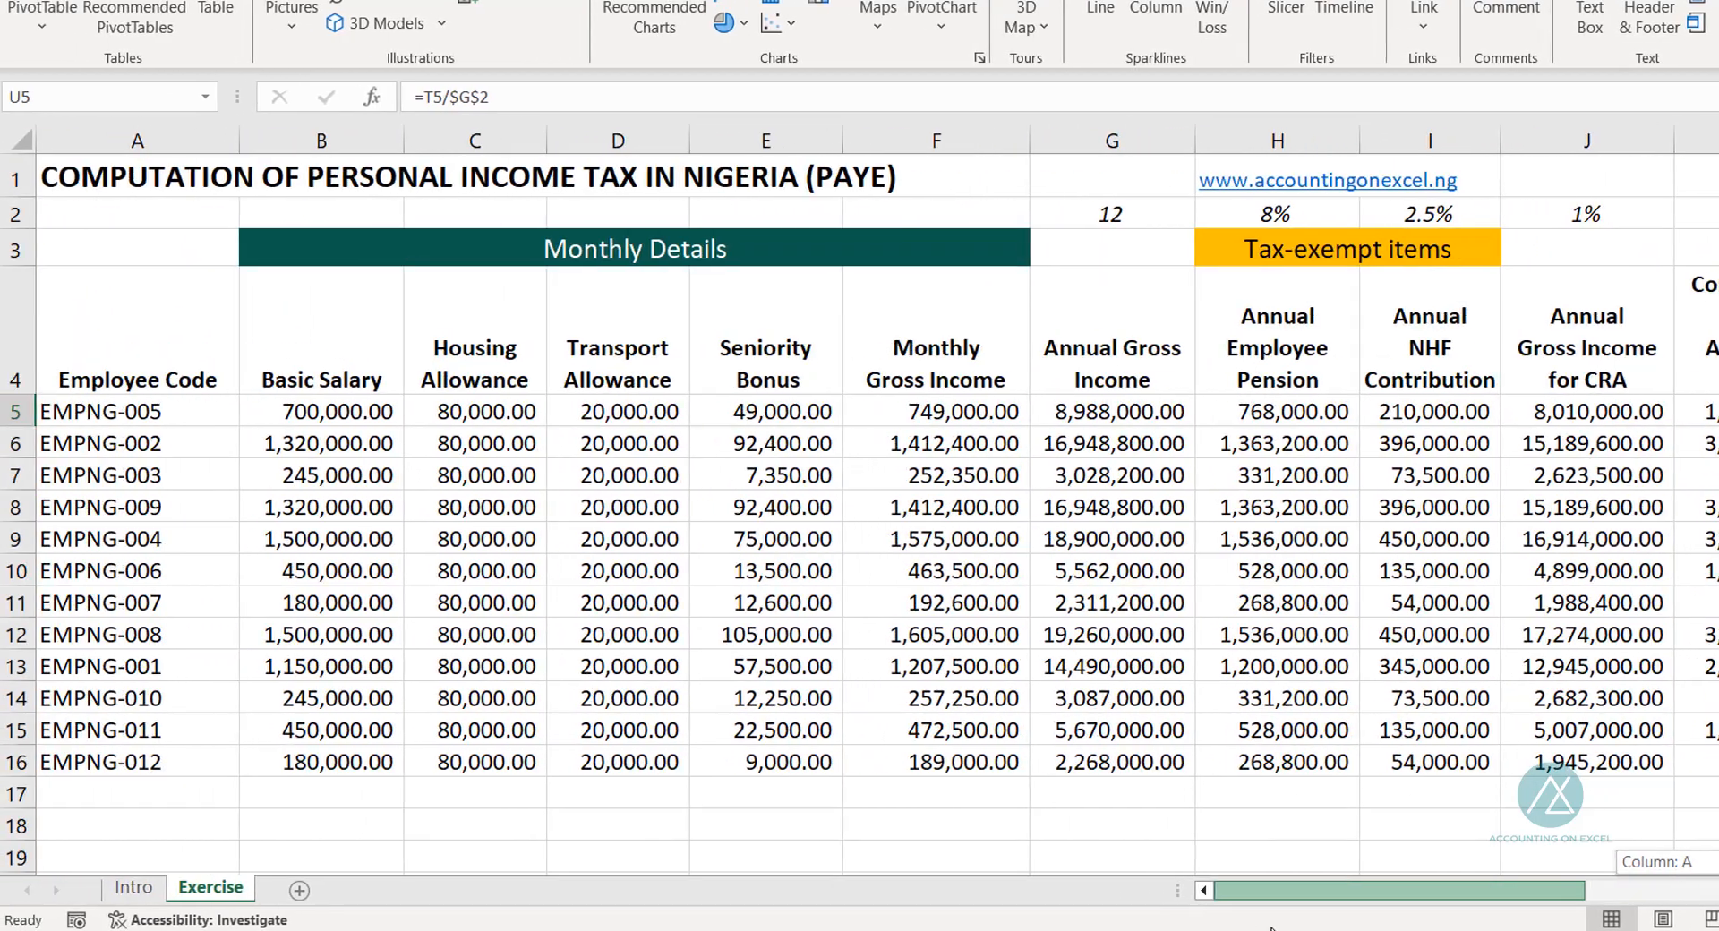
pyautogui.scroll(-4, 215, 685)
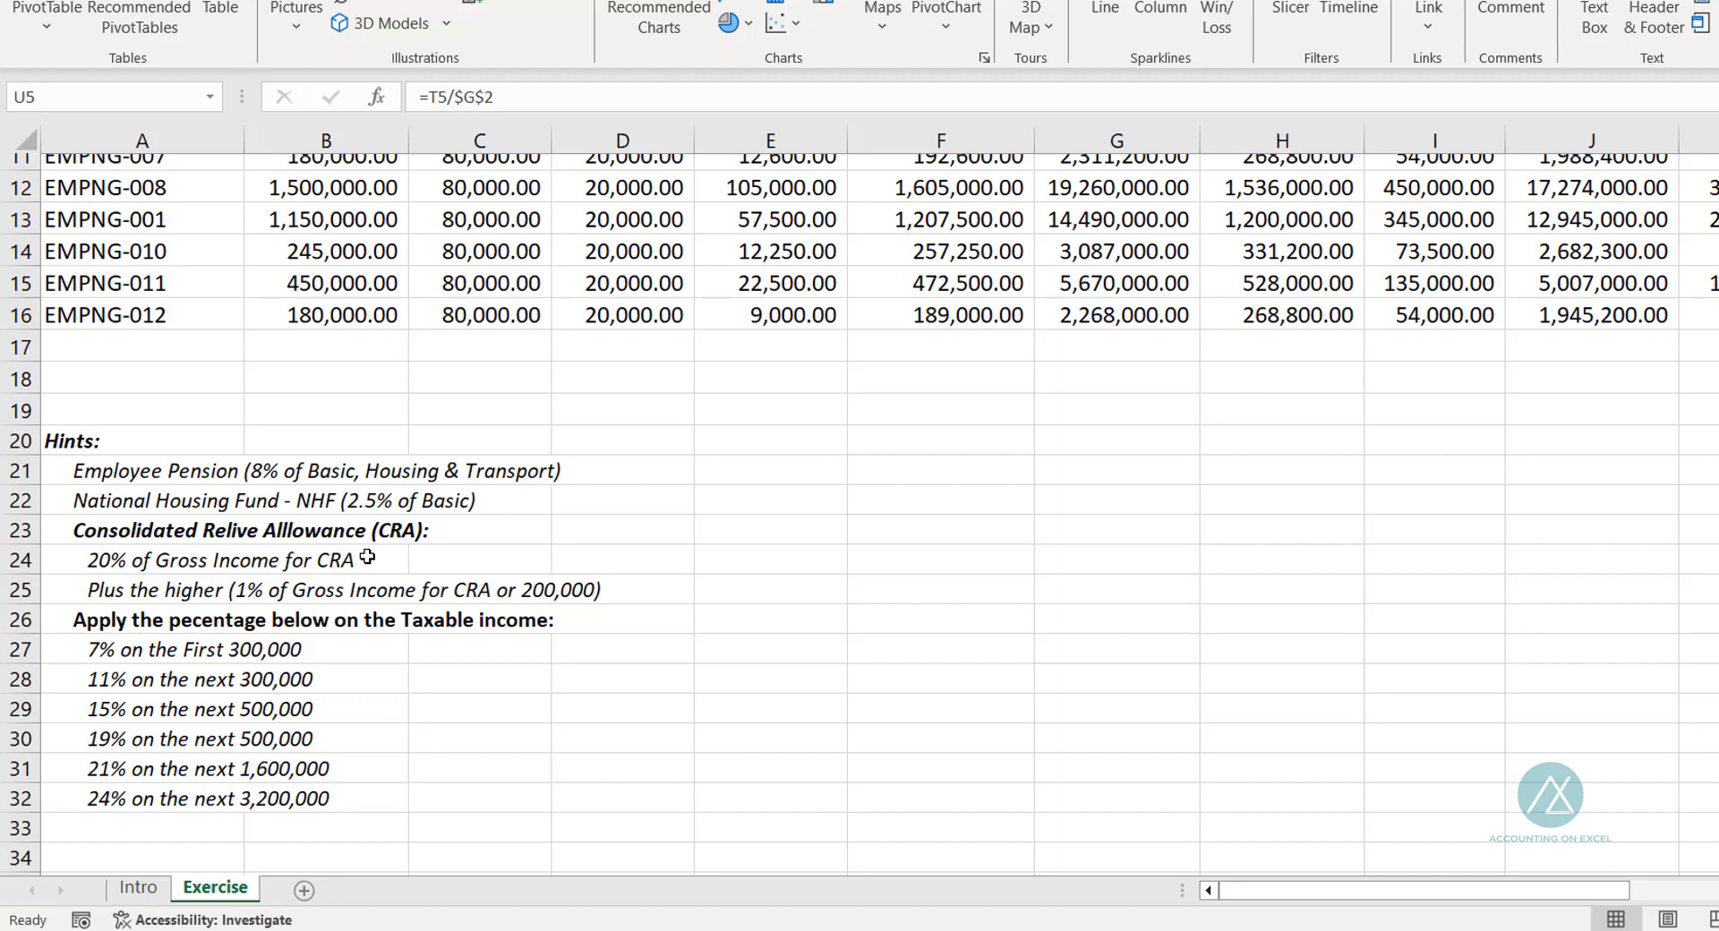
pyautogui.scroll(3, 985, 448)
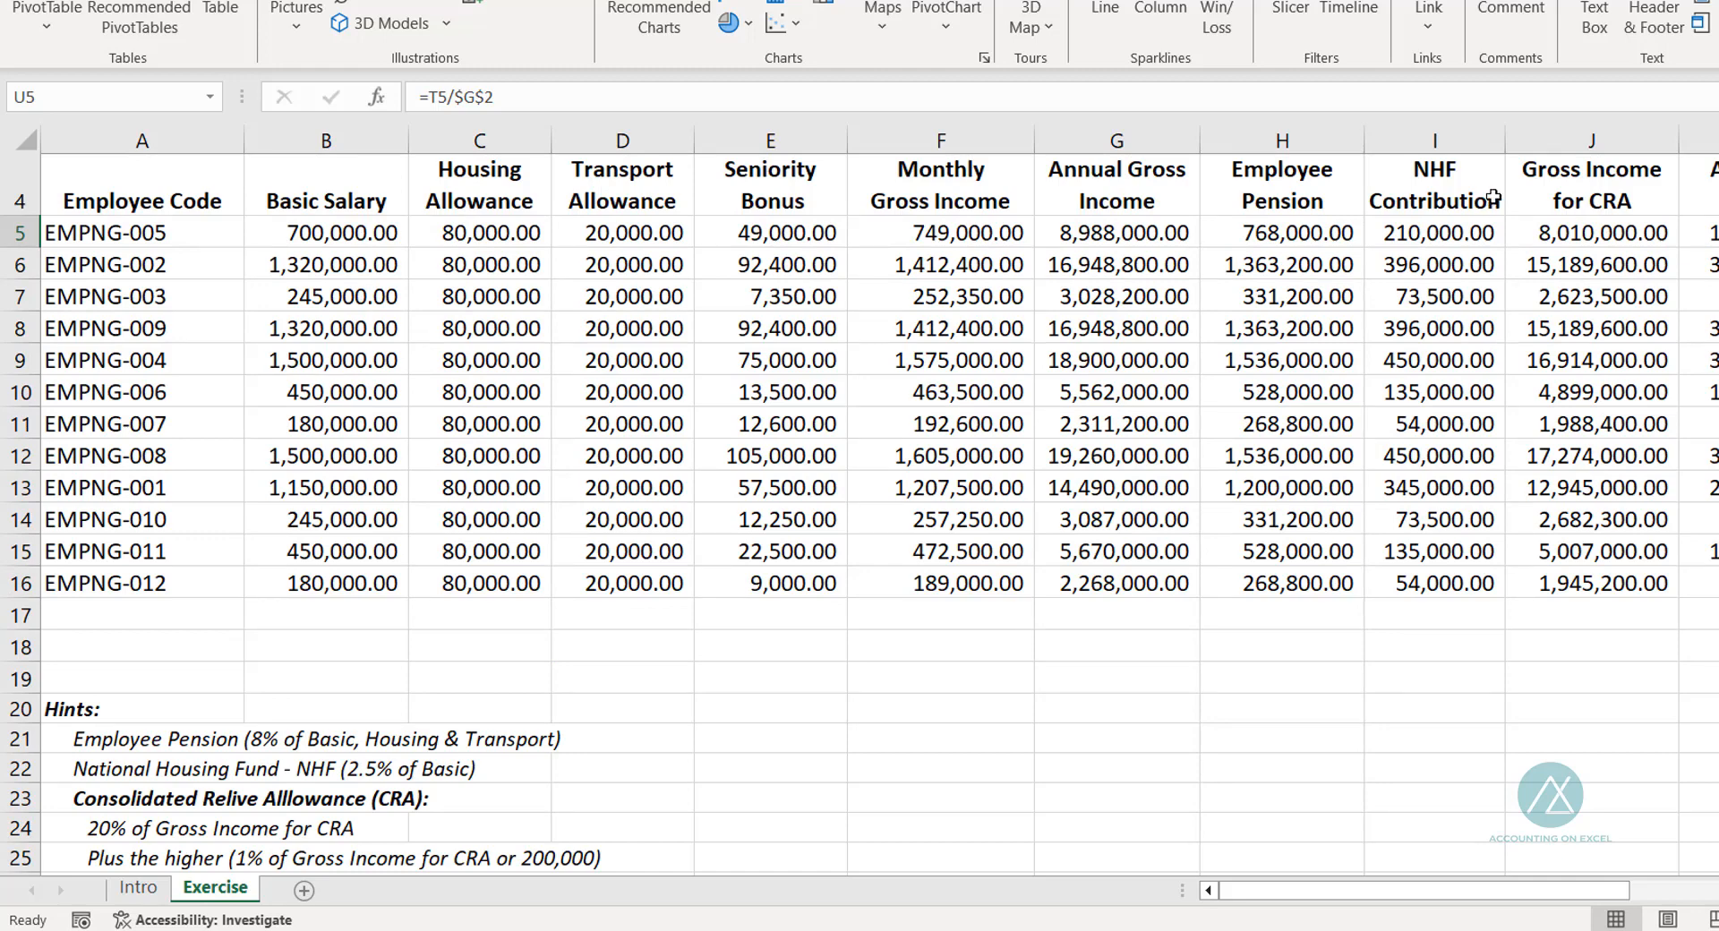
pyautogui.scroll(1, 1477, 233)
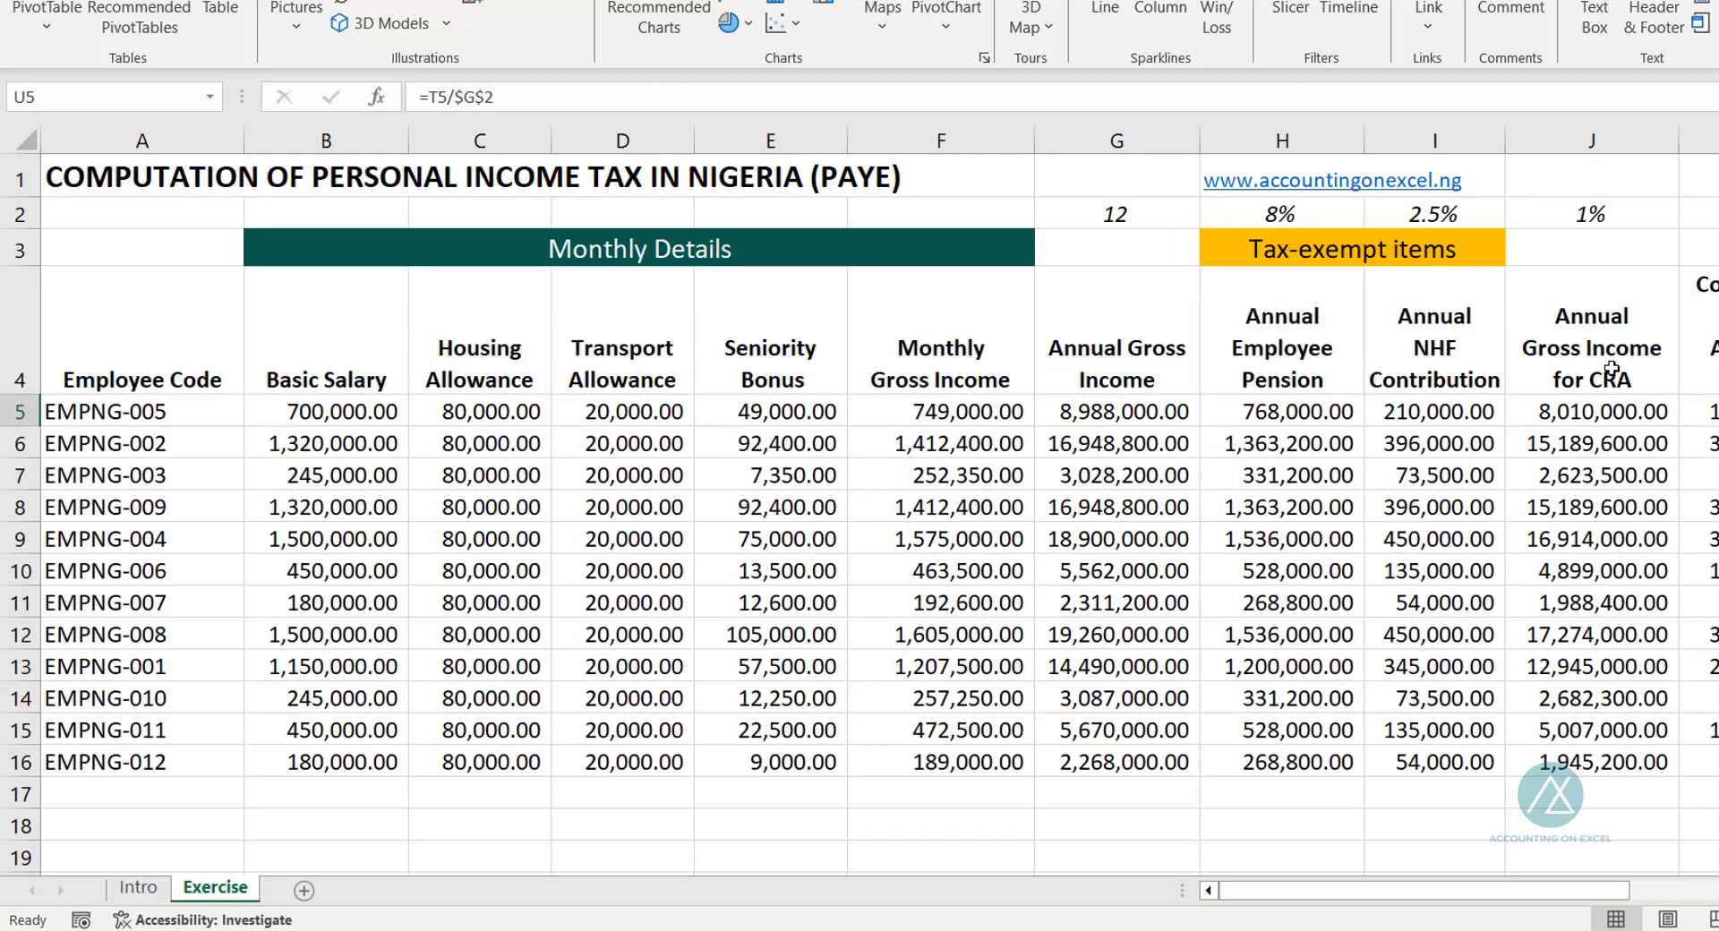
pyautogui.scroll(-1, 309, 900)
pyautogui.scroll(-2, 304, 900)
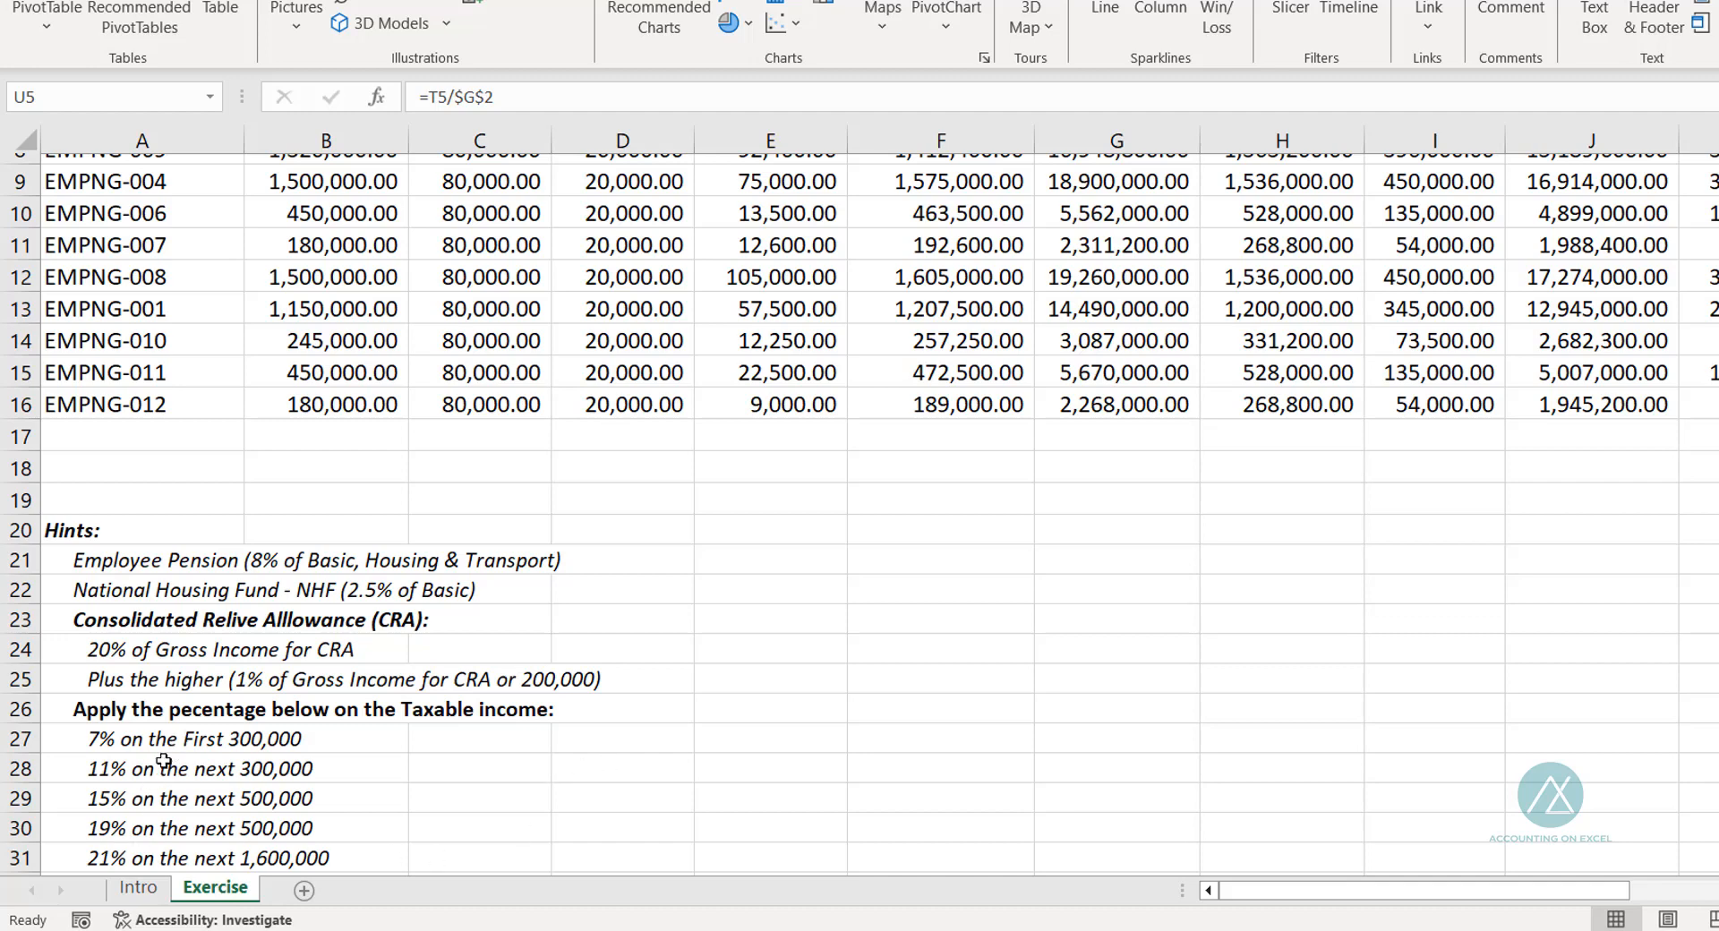
pyautogui.scroll(-1, 164, 761)
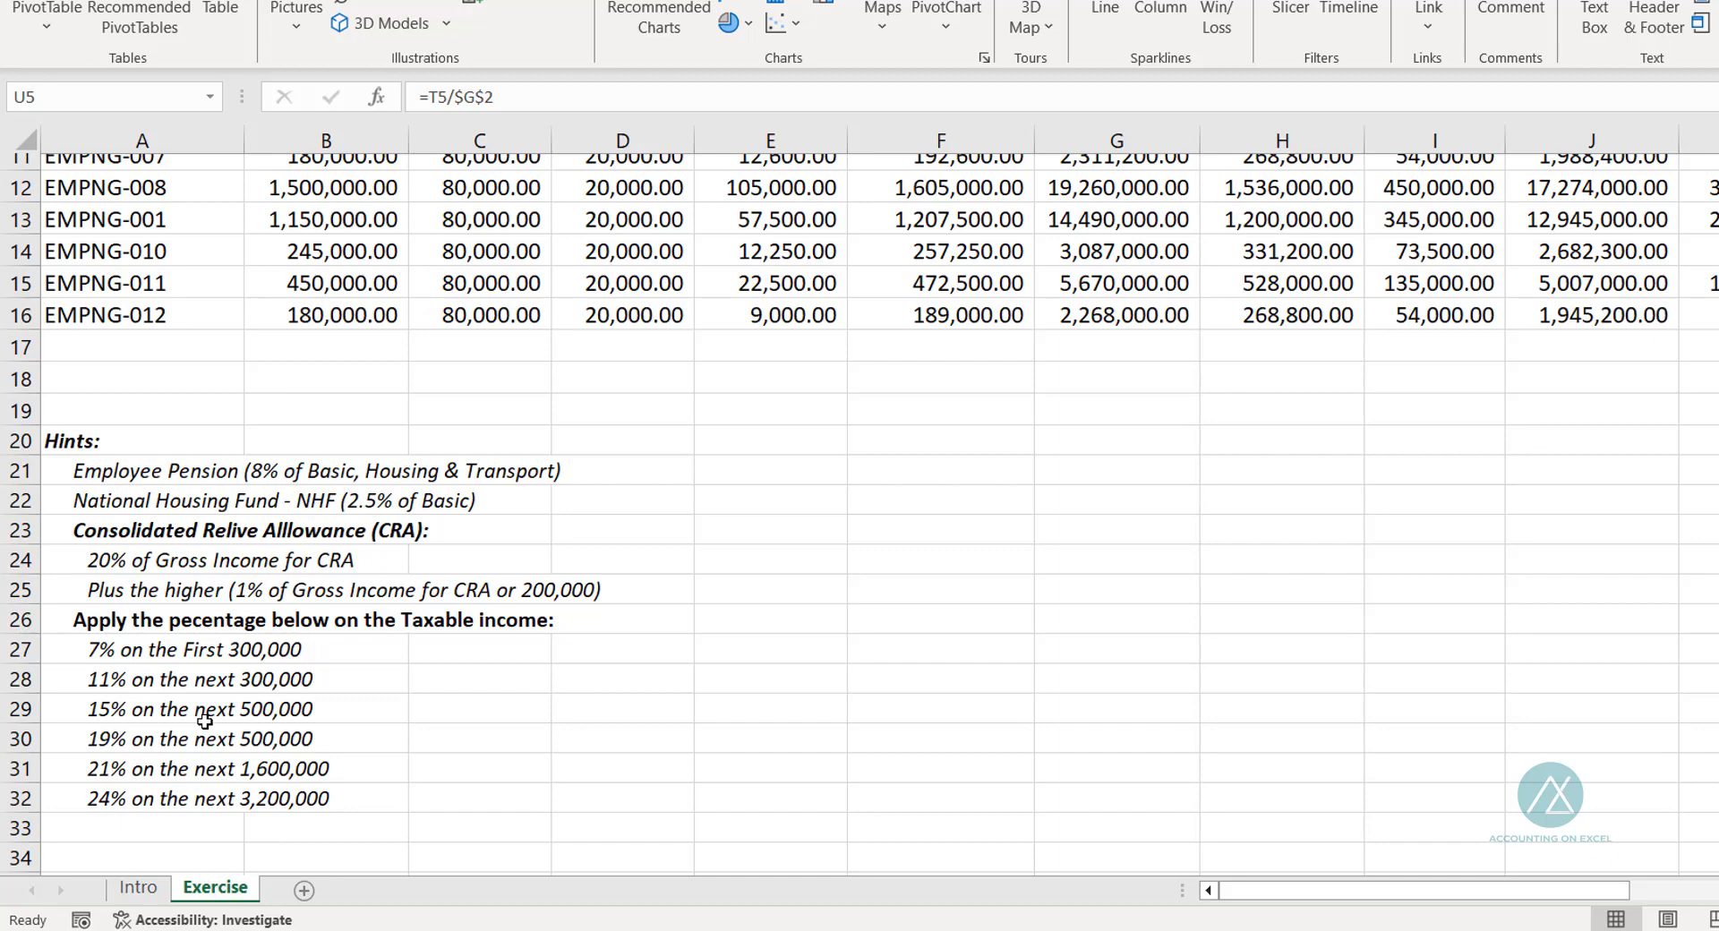
pyautogui.scroll(4, 205, 721)
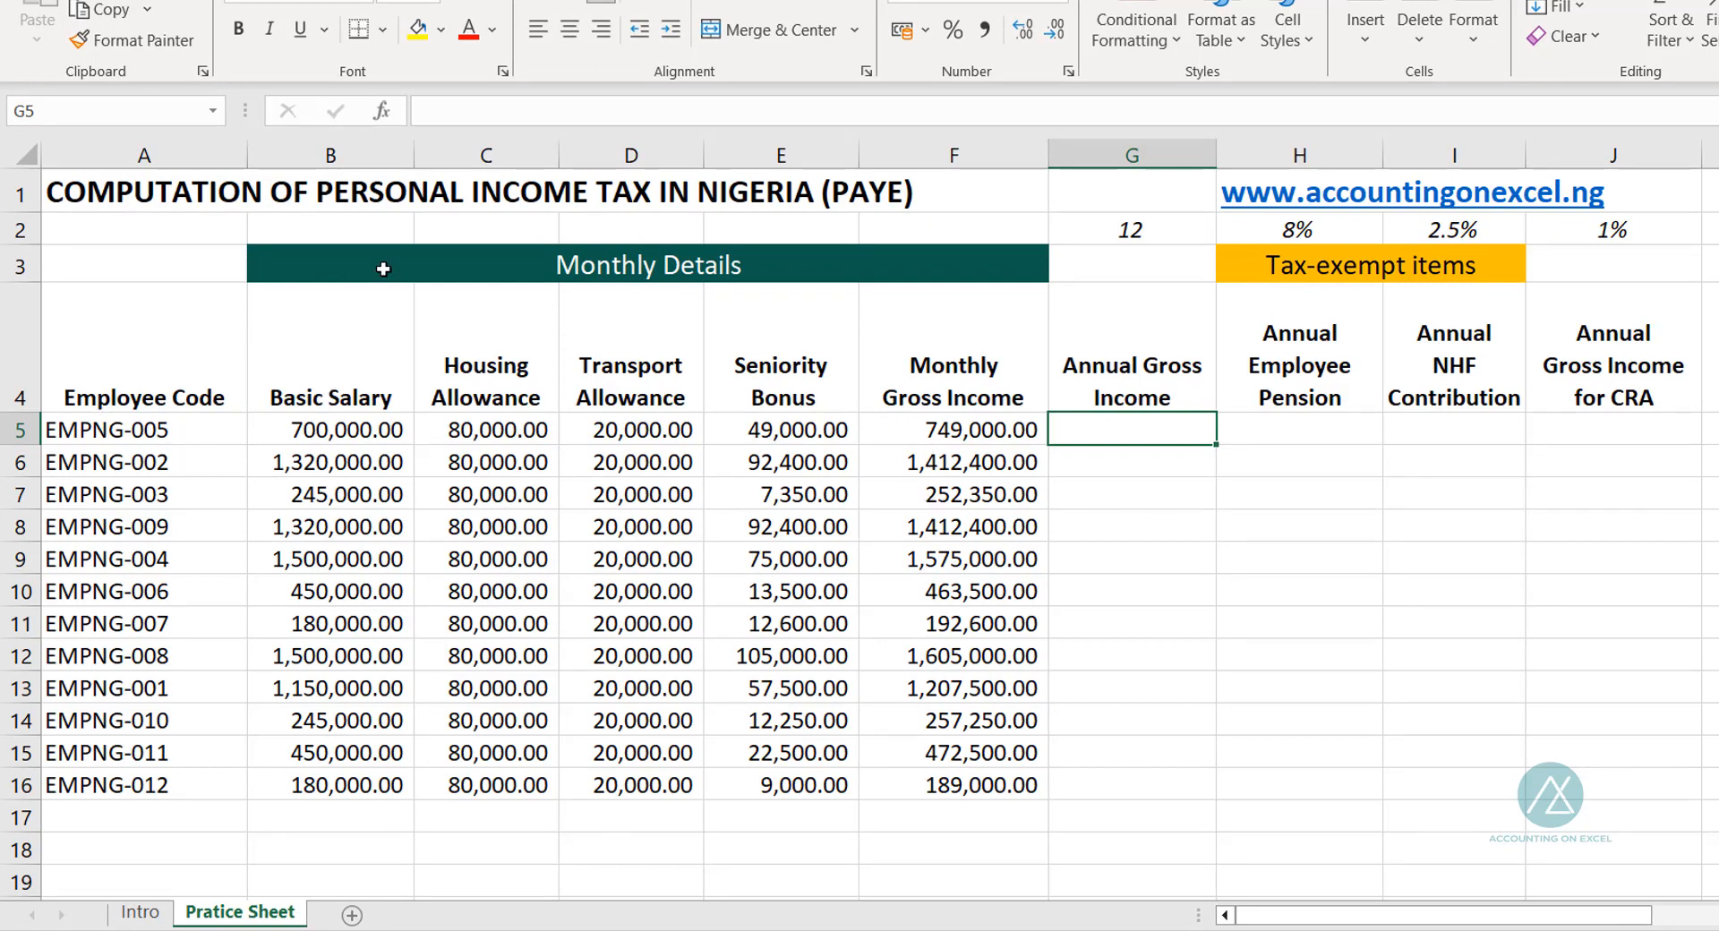
pyautogui.moveTo(358, 356); pyautogui.dragTo(882, 785)
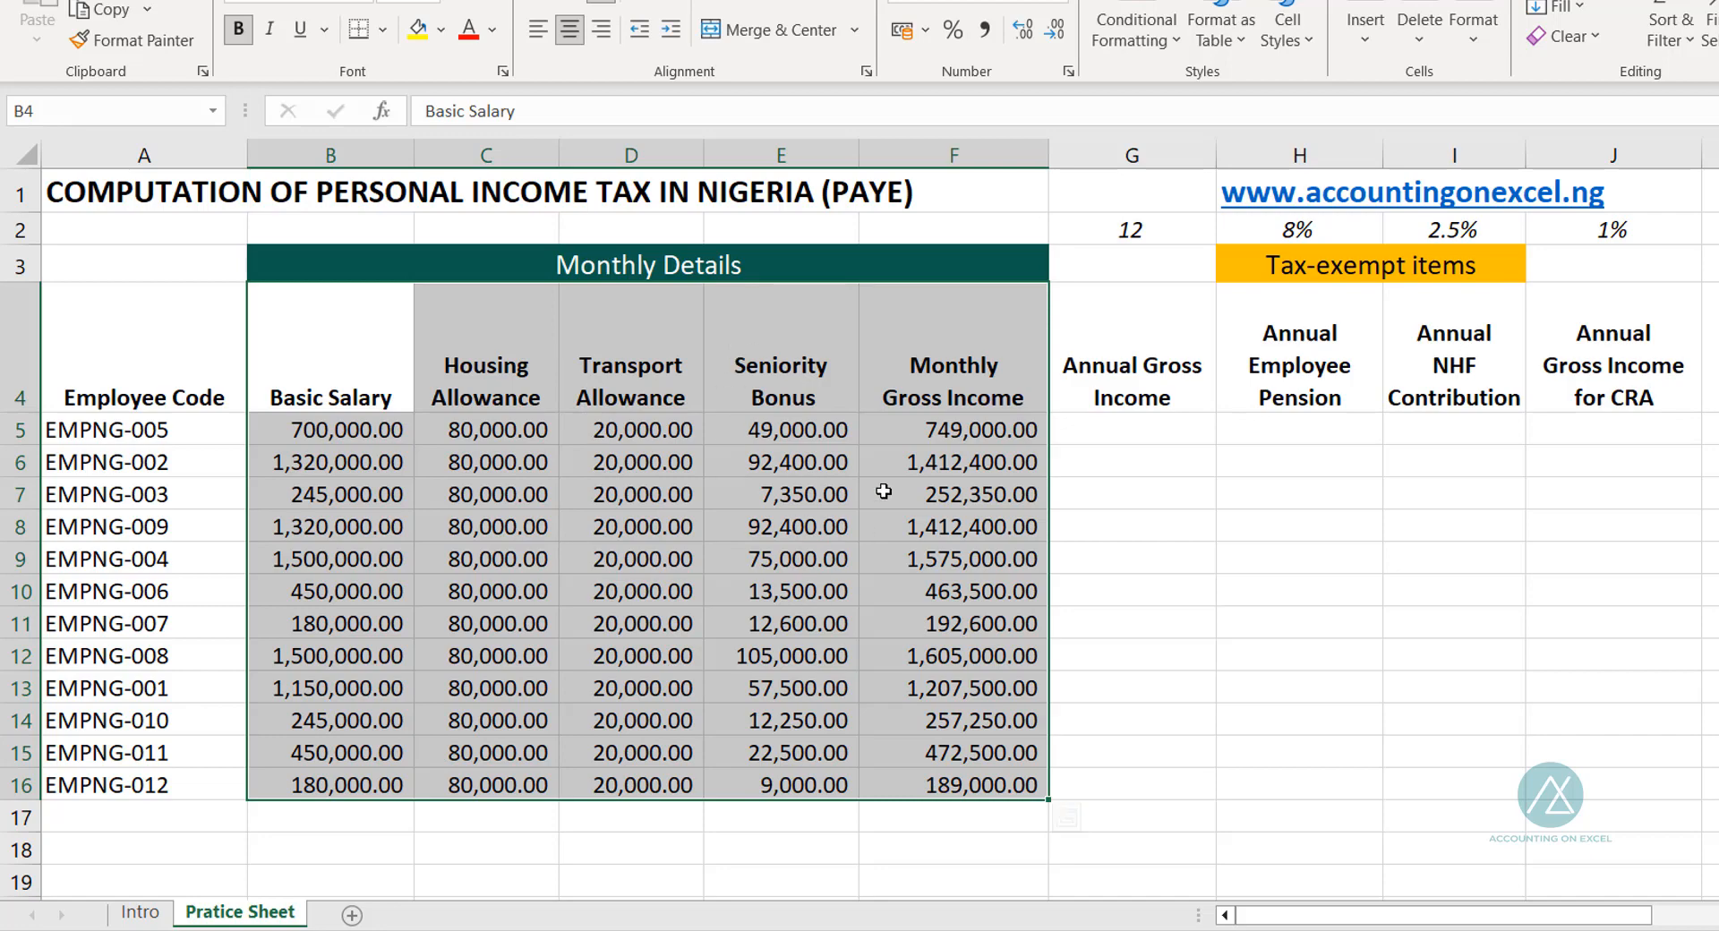
pyautogui.moveTo(782, 338); pyautogui.dragTo(804, 785)
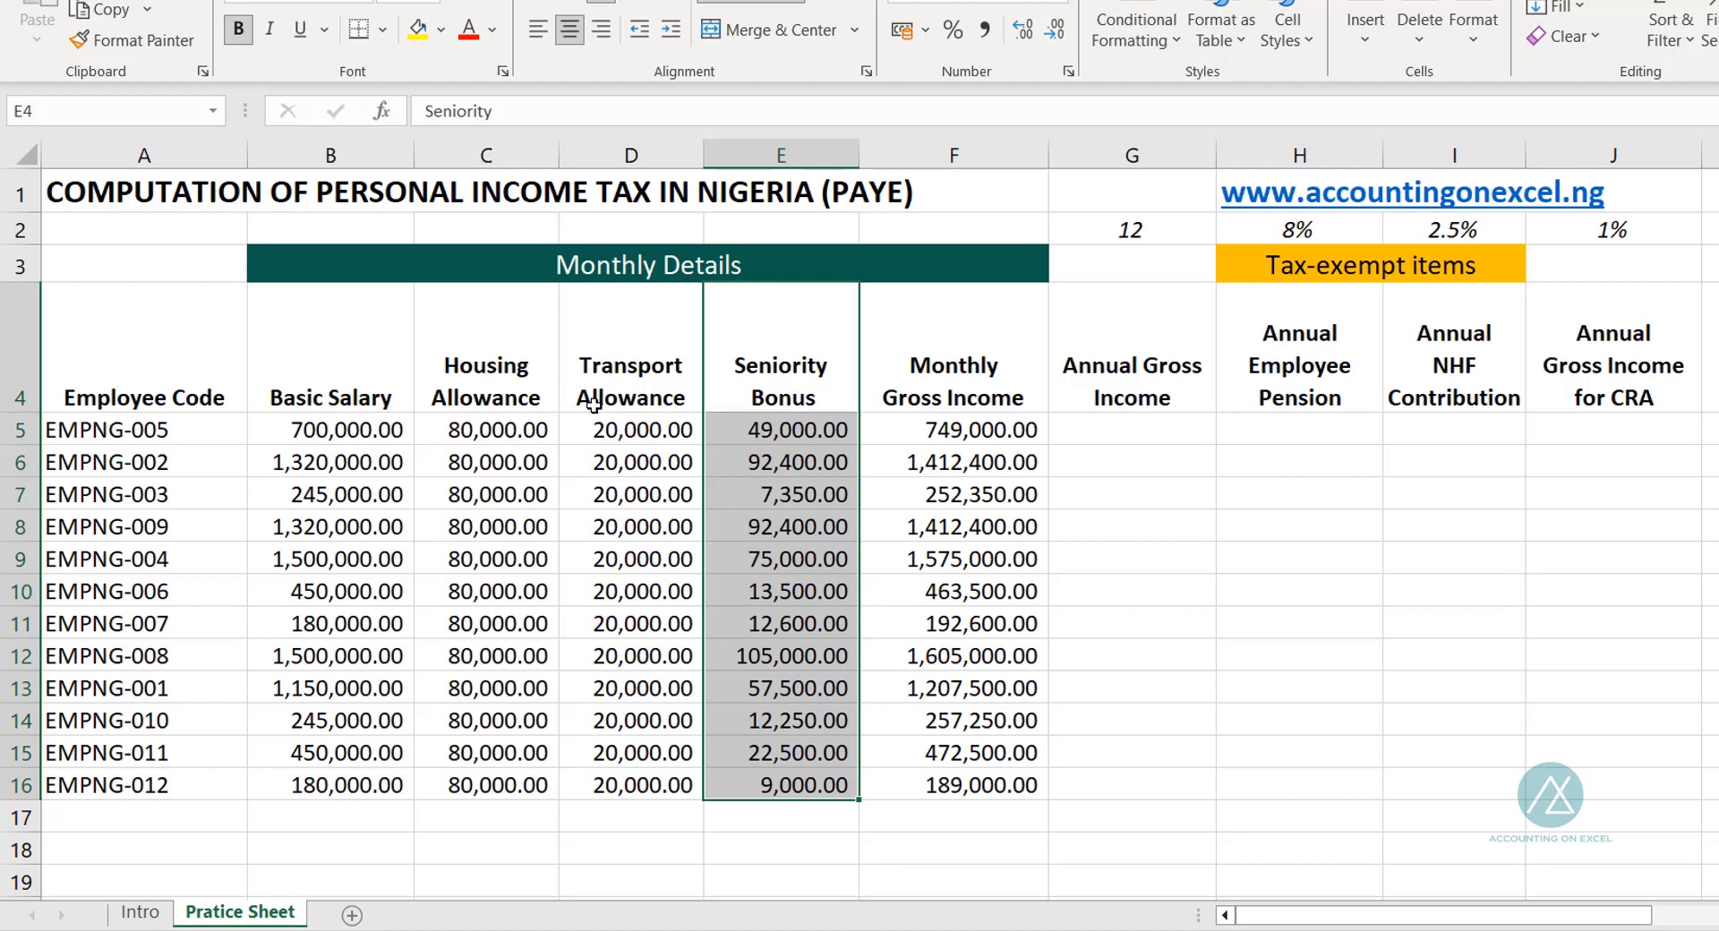
pyautogui.click(934, 428)
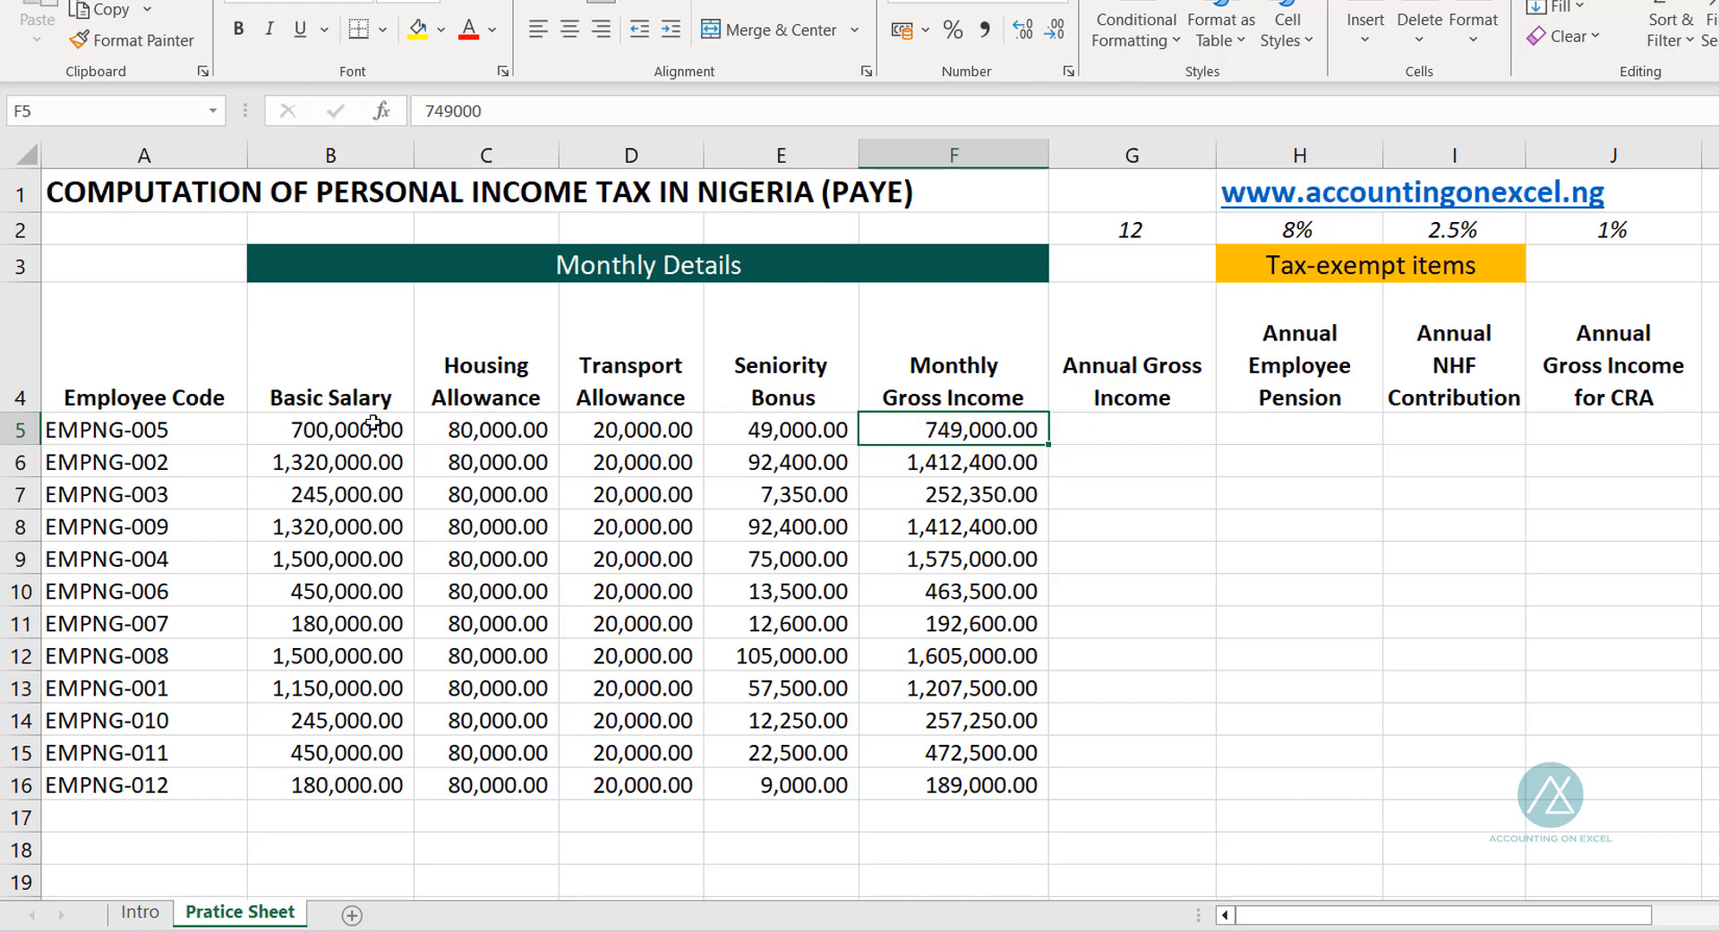
pyautogui.moveTo(373, 422); pyautogui.dragTo(790, 436)
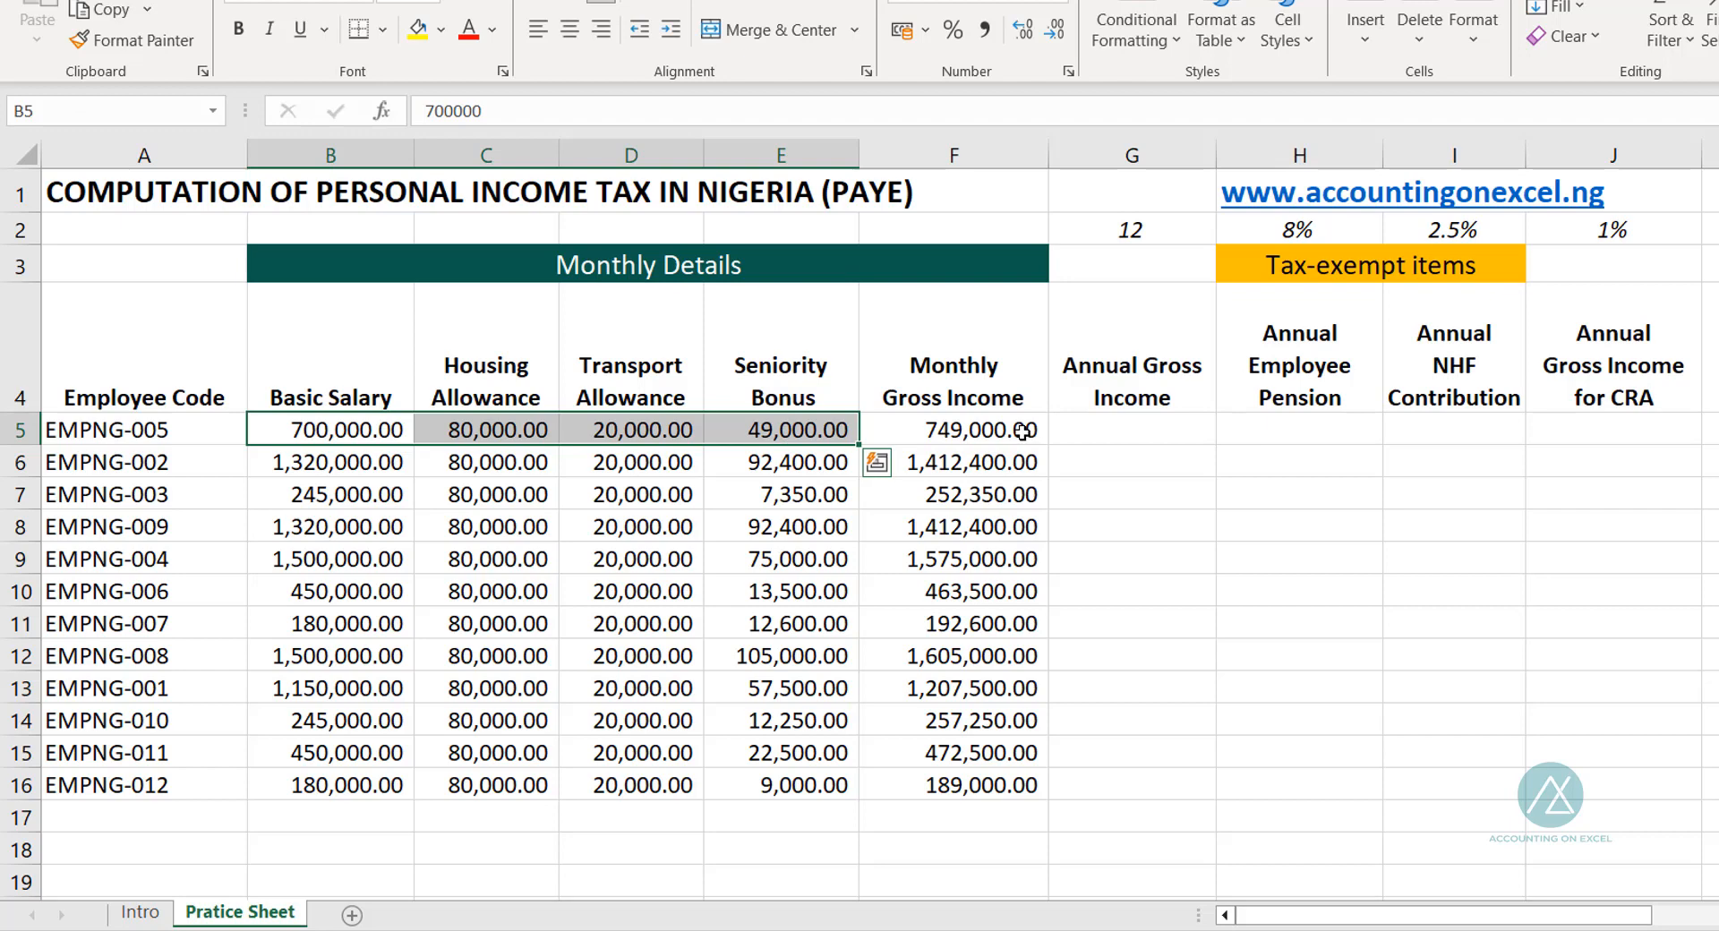
# Step: Replace the Monthly Gross Income in F5 with =SUM(B5:E5) and fill the formula down to F16
pyautogui.click(1022, 431)
pyautogui.write('=')
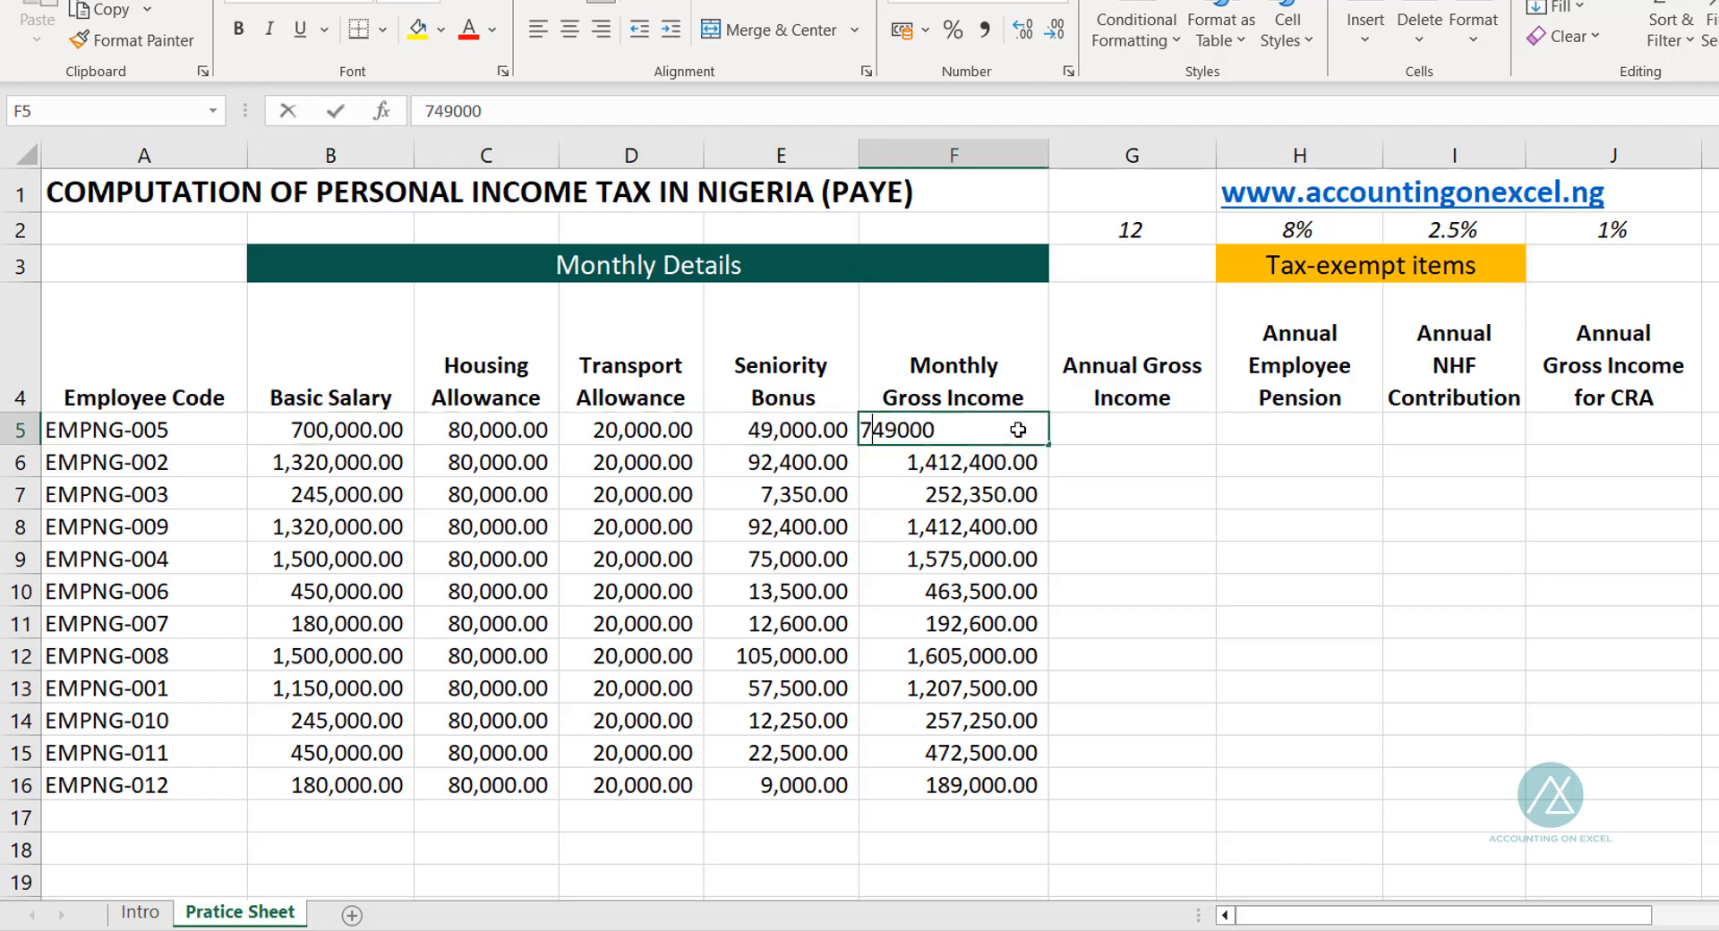
pyautogui.write('sum')
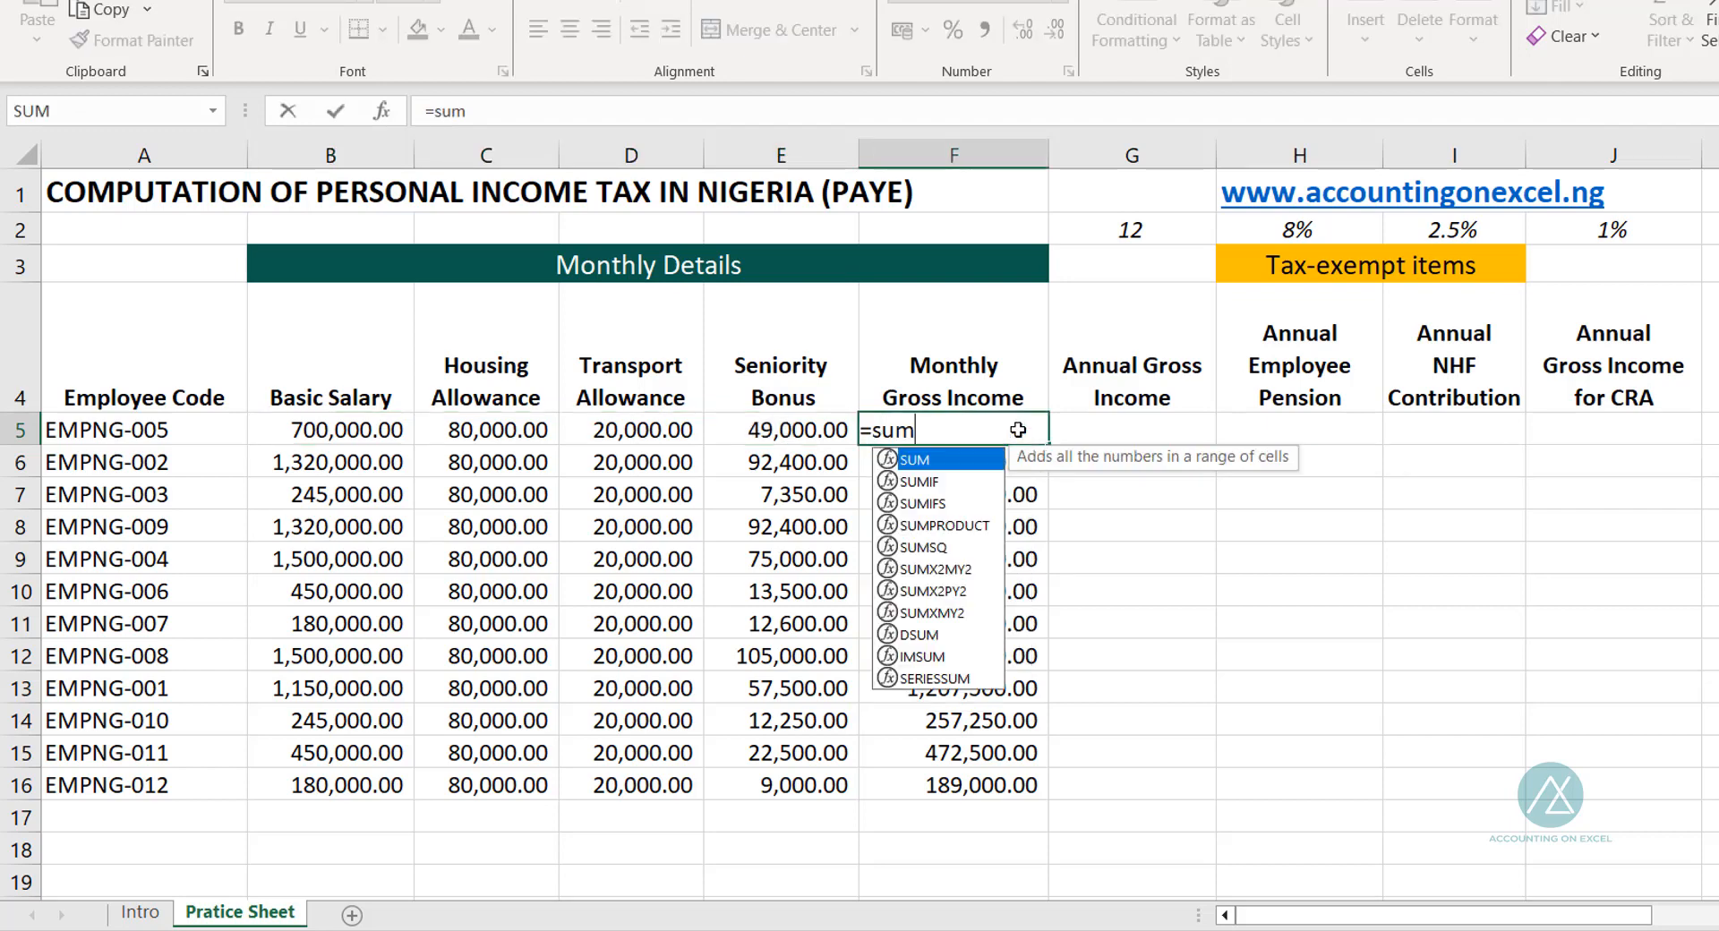
pyautogui.press('Tab')
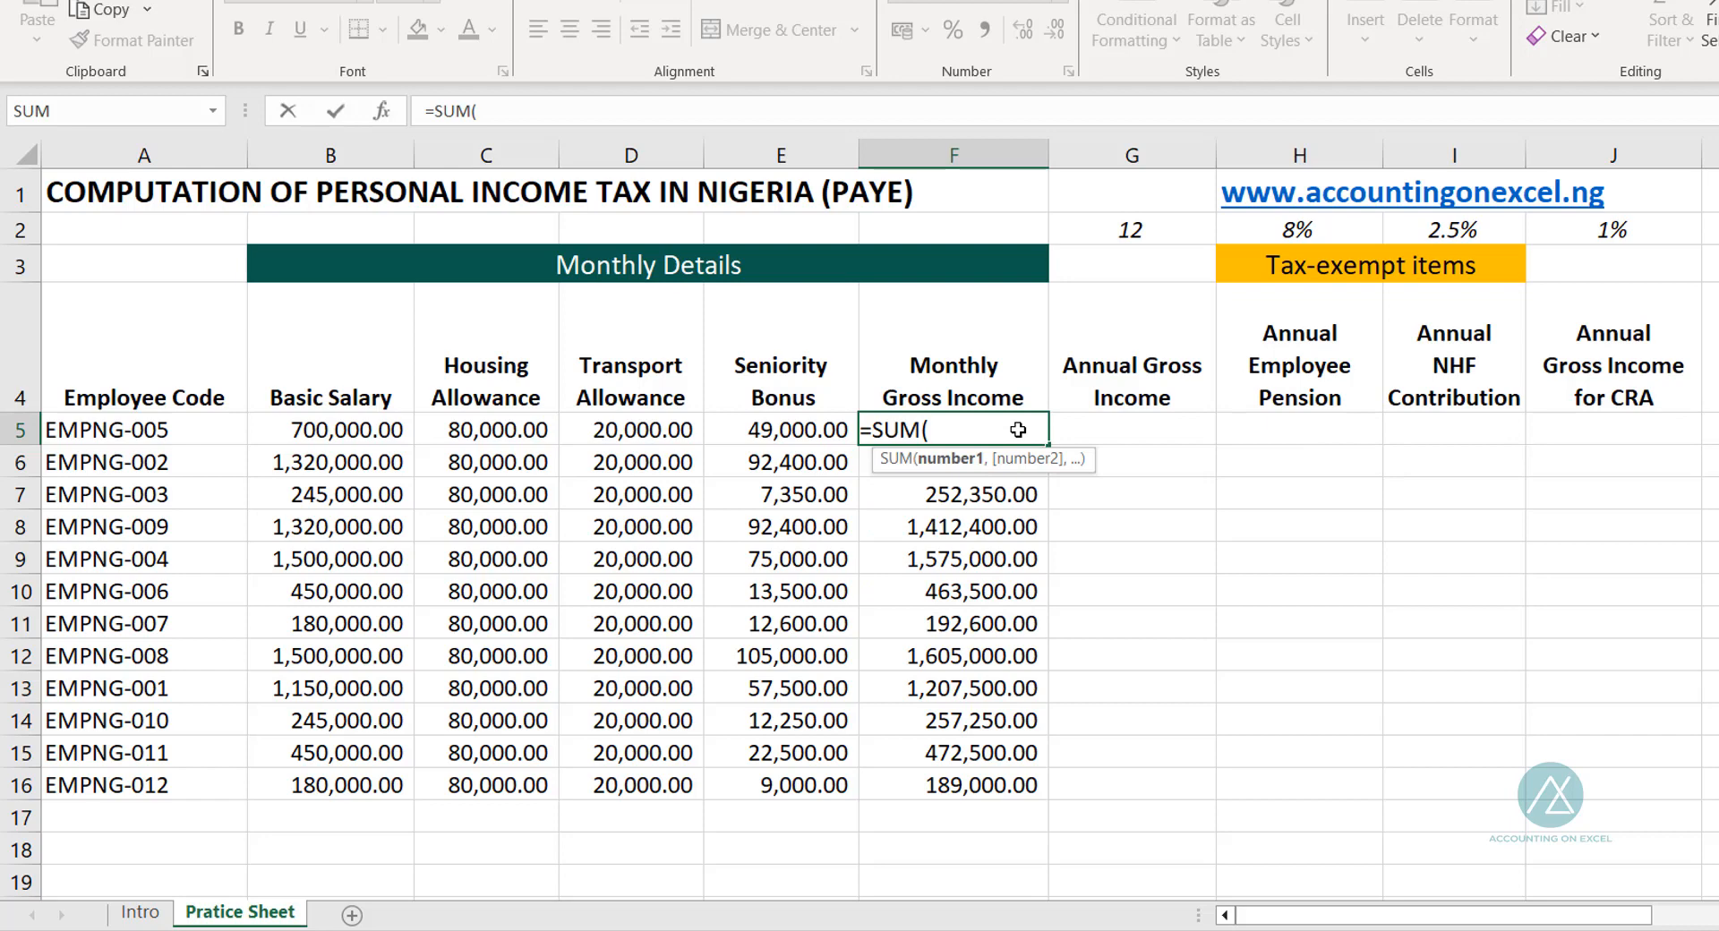
pyautogui.click(359, 424)
pyautogui.moveTo(359, 424); pyautogui.dragTo(755, 431)
pyautogui.press('Return')
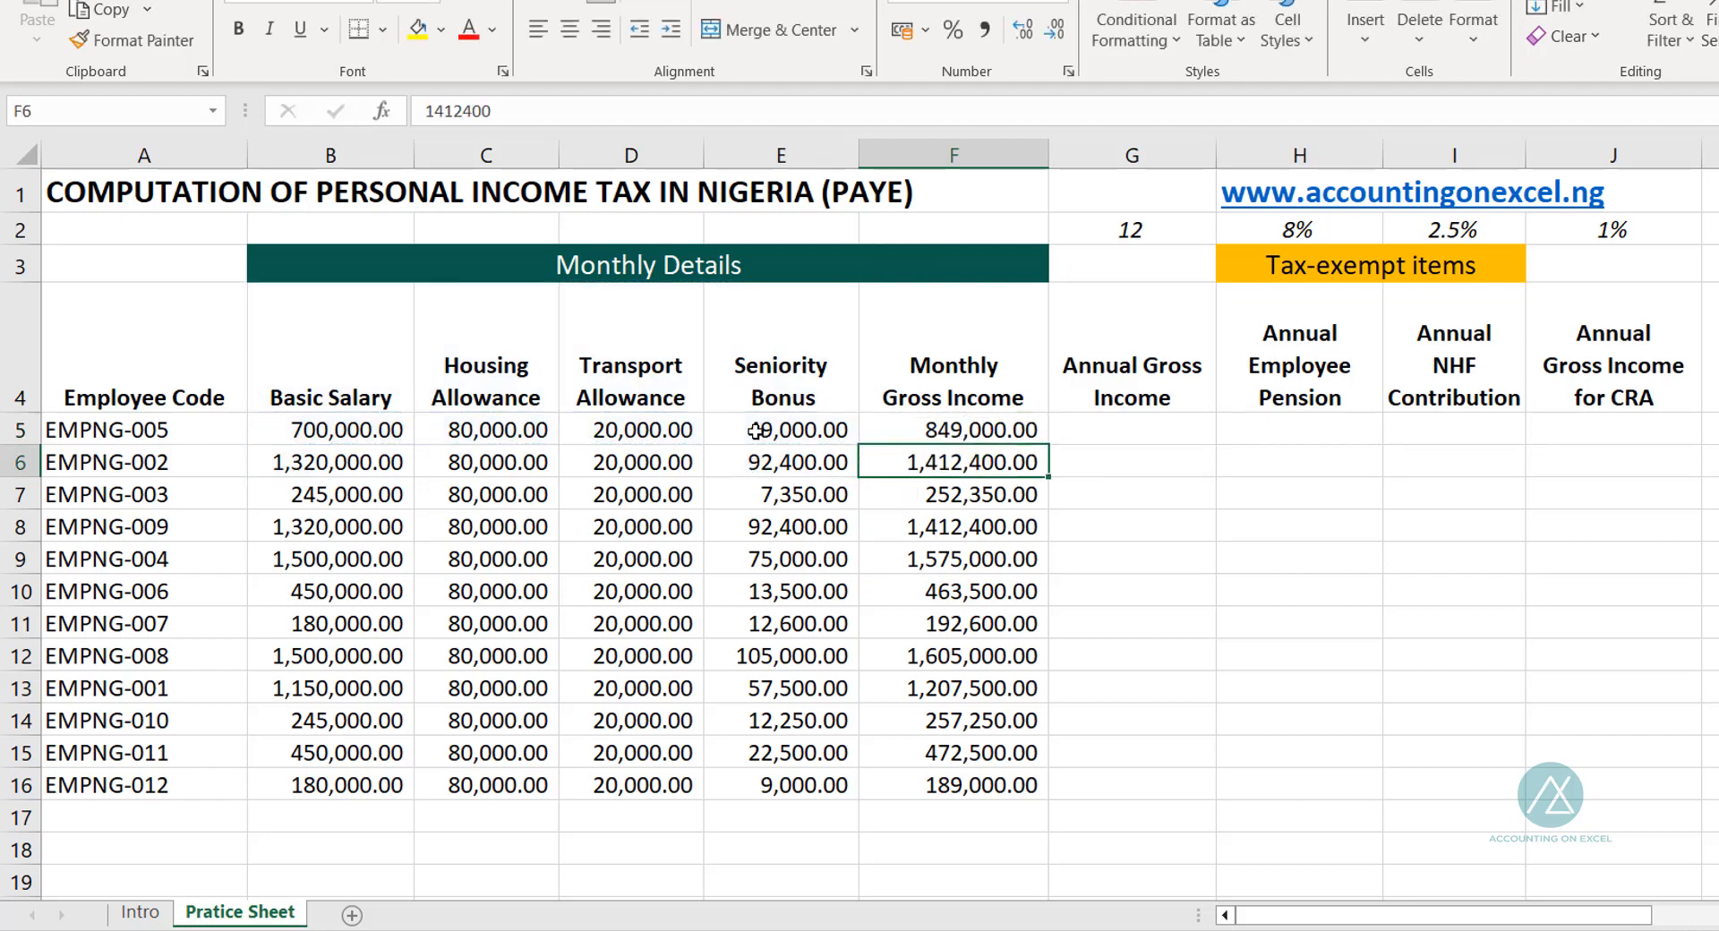
pyautogui.click(1039, 426)
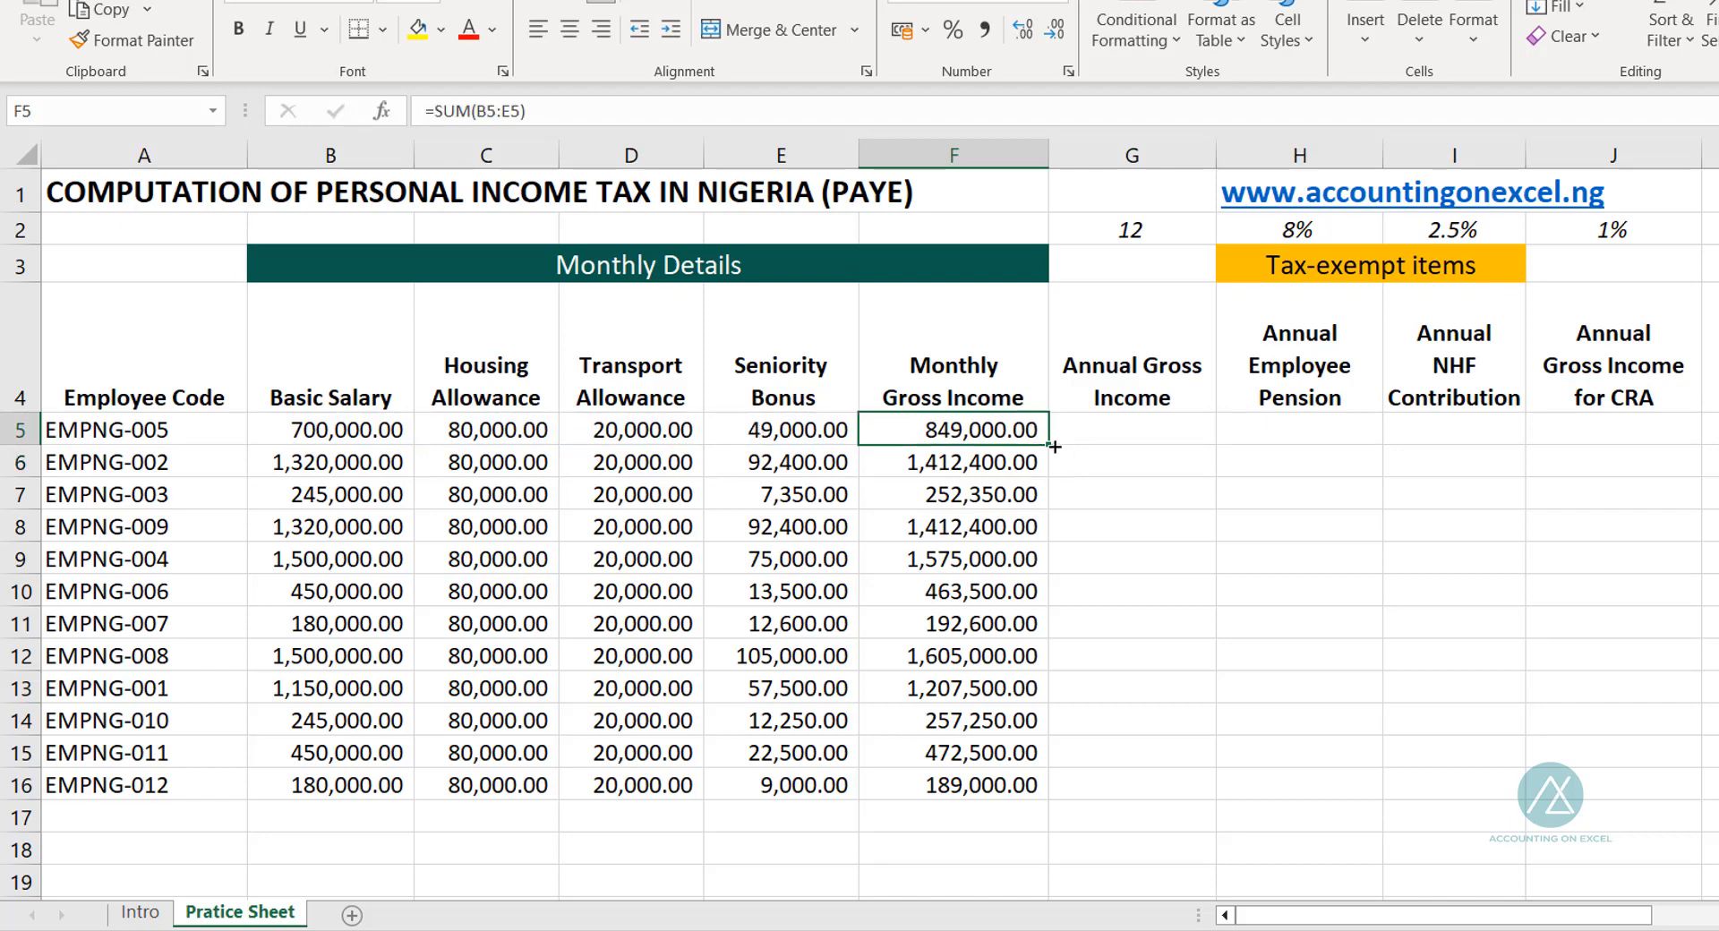
pyautogui.doubleClick(1053, 446)
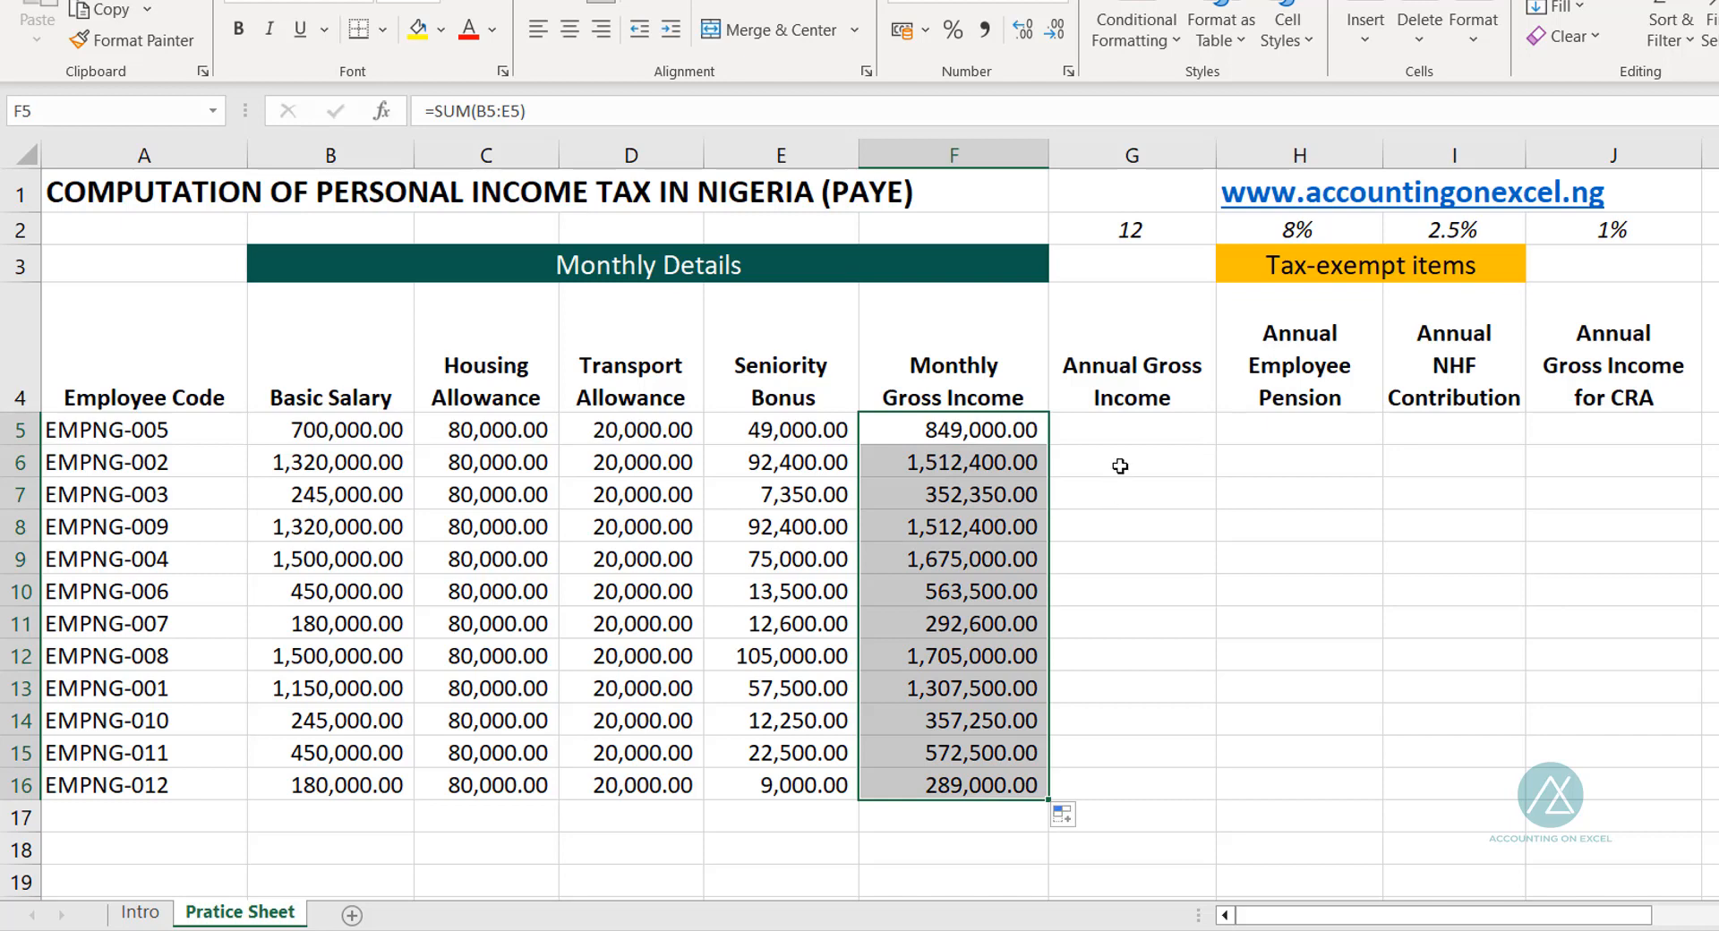
# Step: Compute the Annual Gross Income in G5 with =F5*$G$2 and fill the formula down to G16
pyautogui.click(1126, 429)
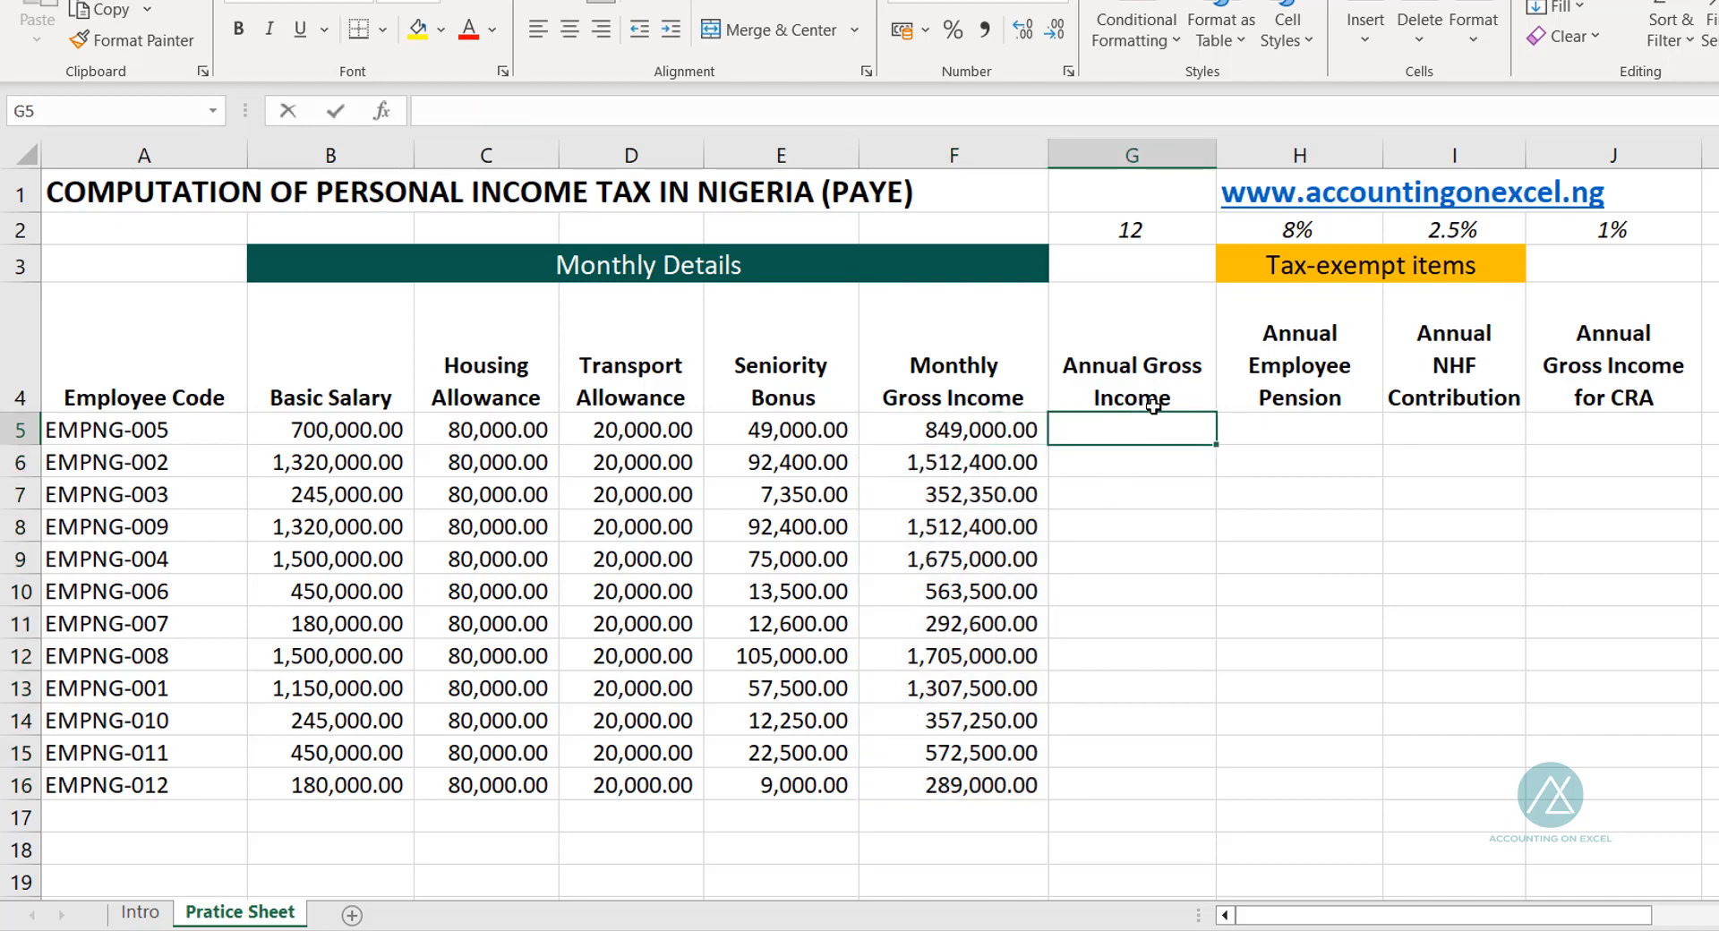
pyautogui.write('=')
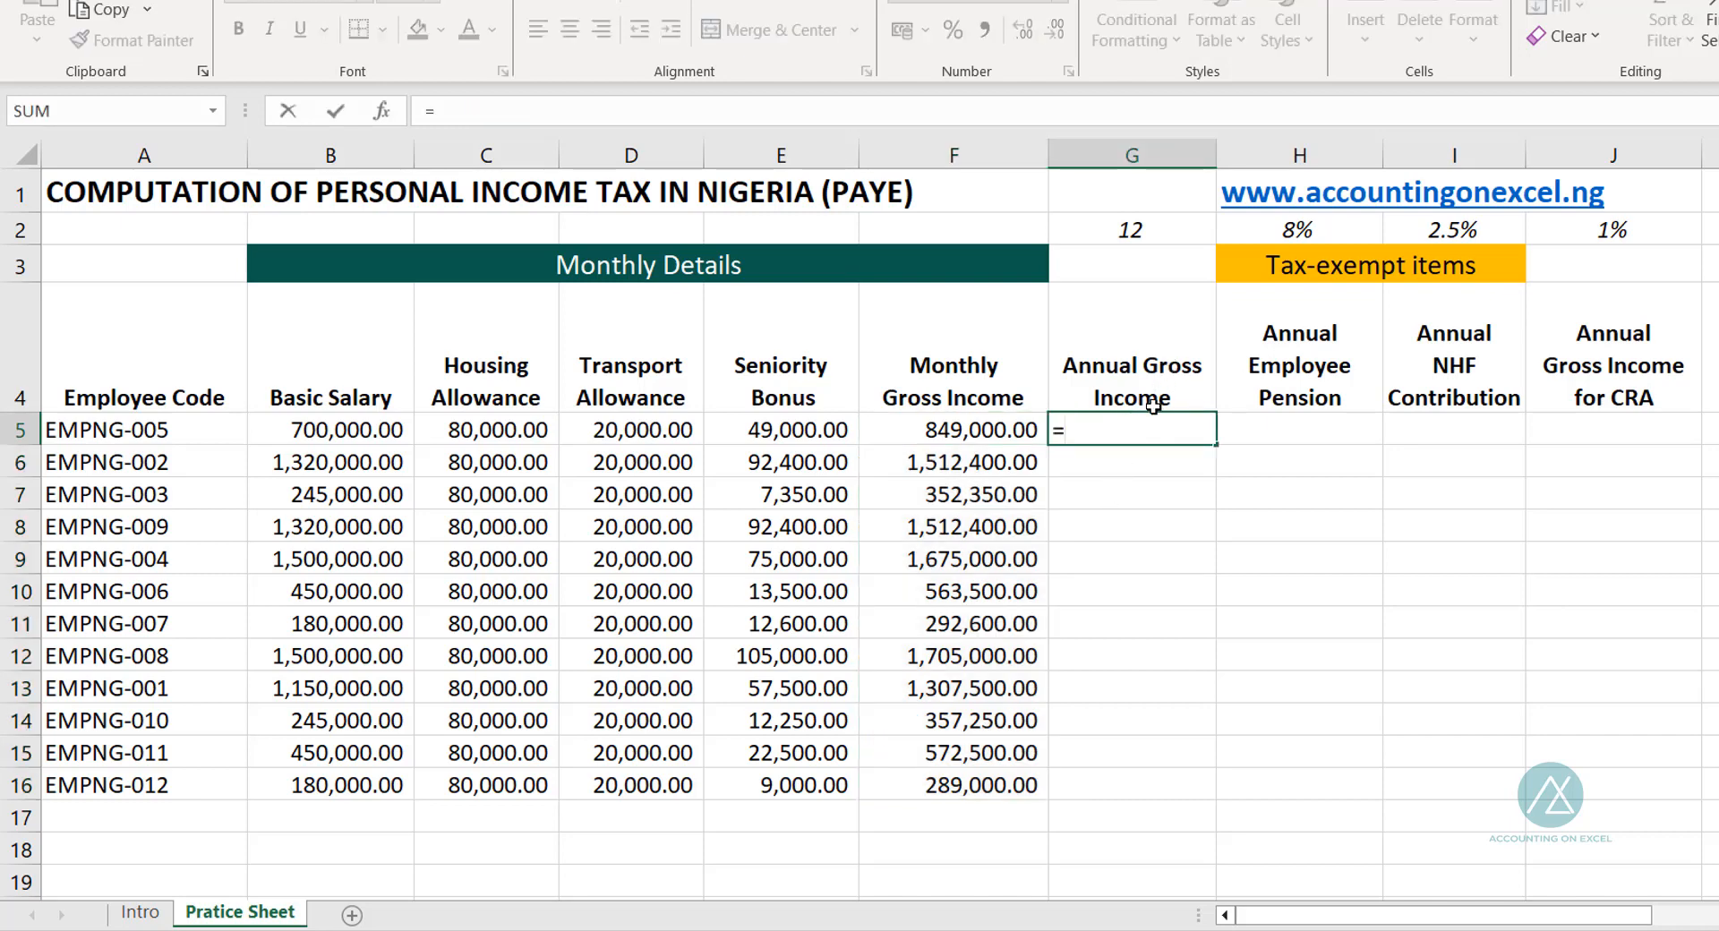
pyautogui.click(923, 445)
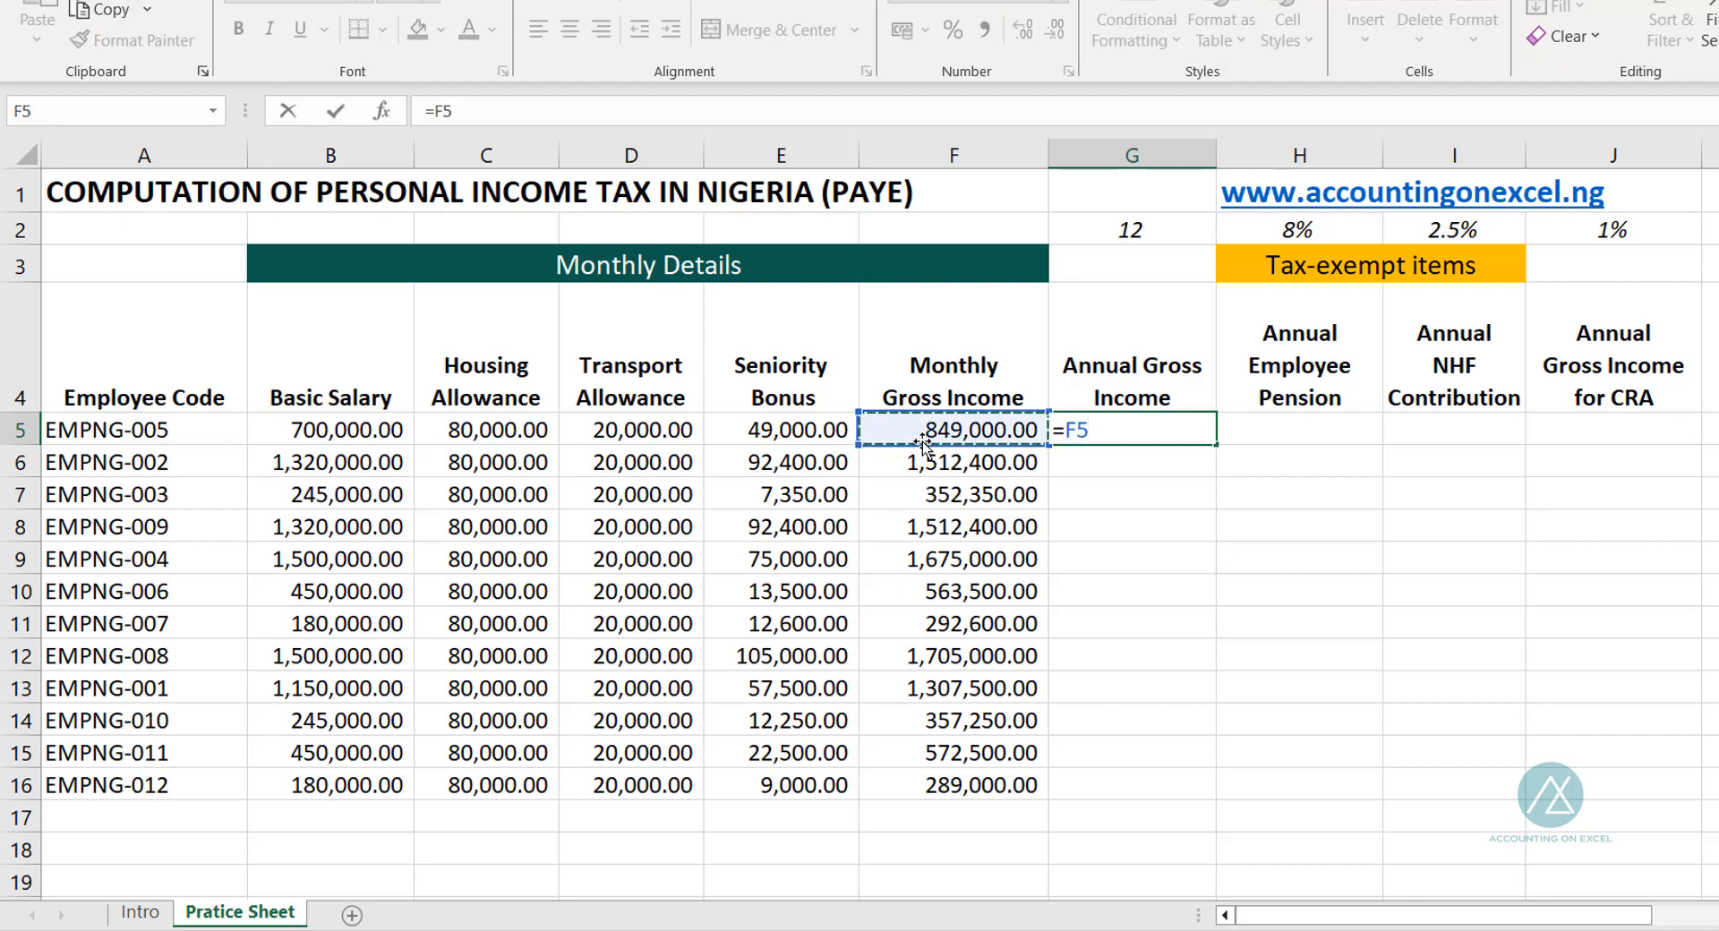
pyautogui.write('*')
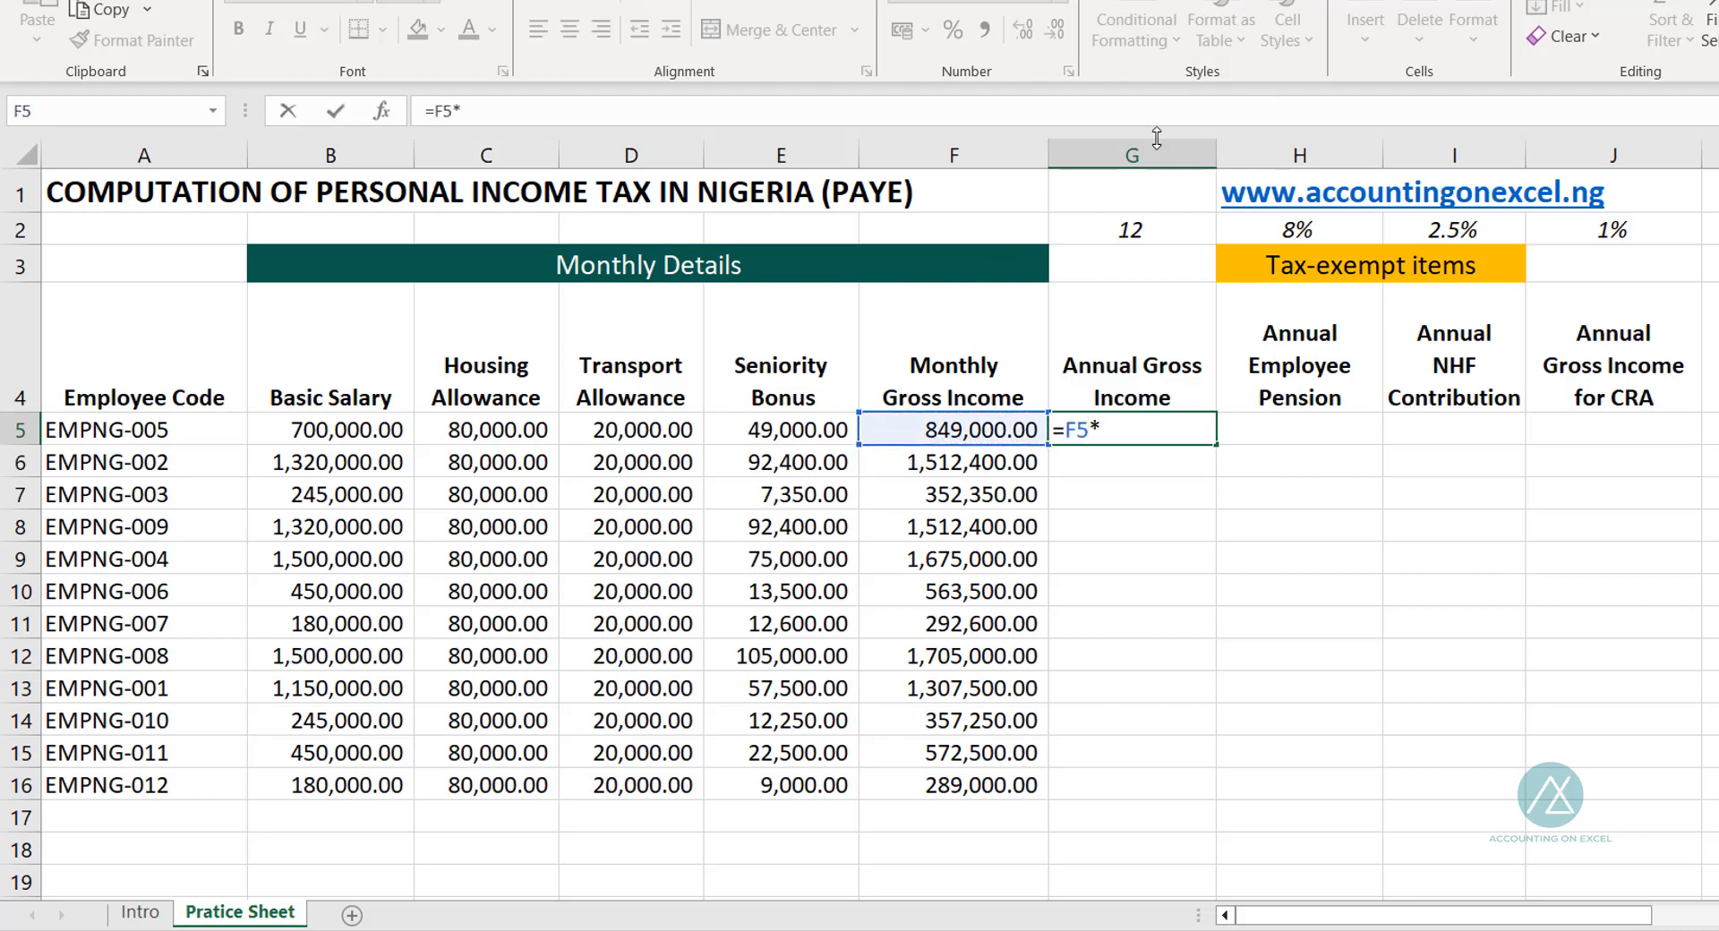
pyautogui.click(1142, 231)
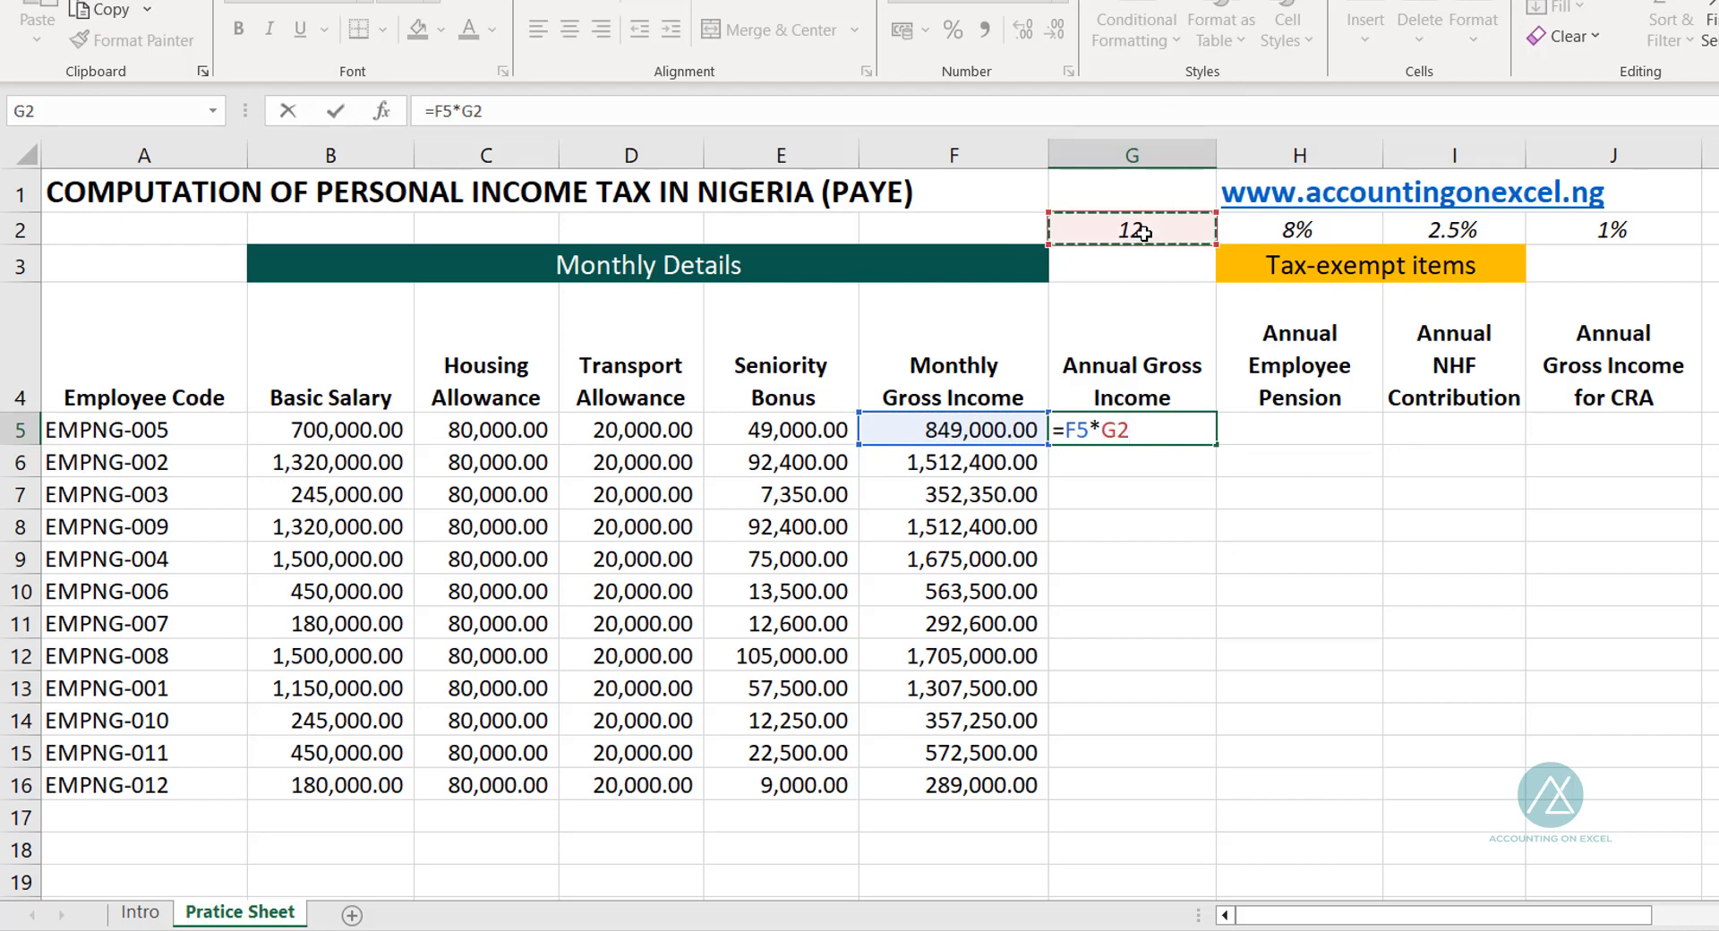
pyautogui.press('F4')
pyautogui.press('Return')
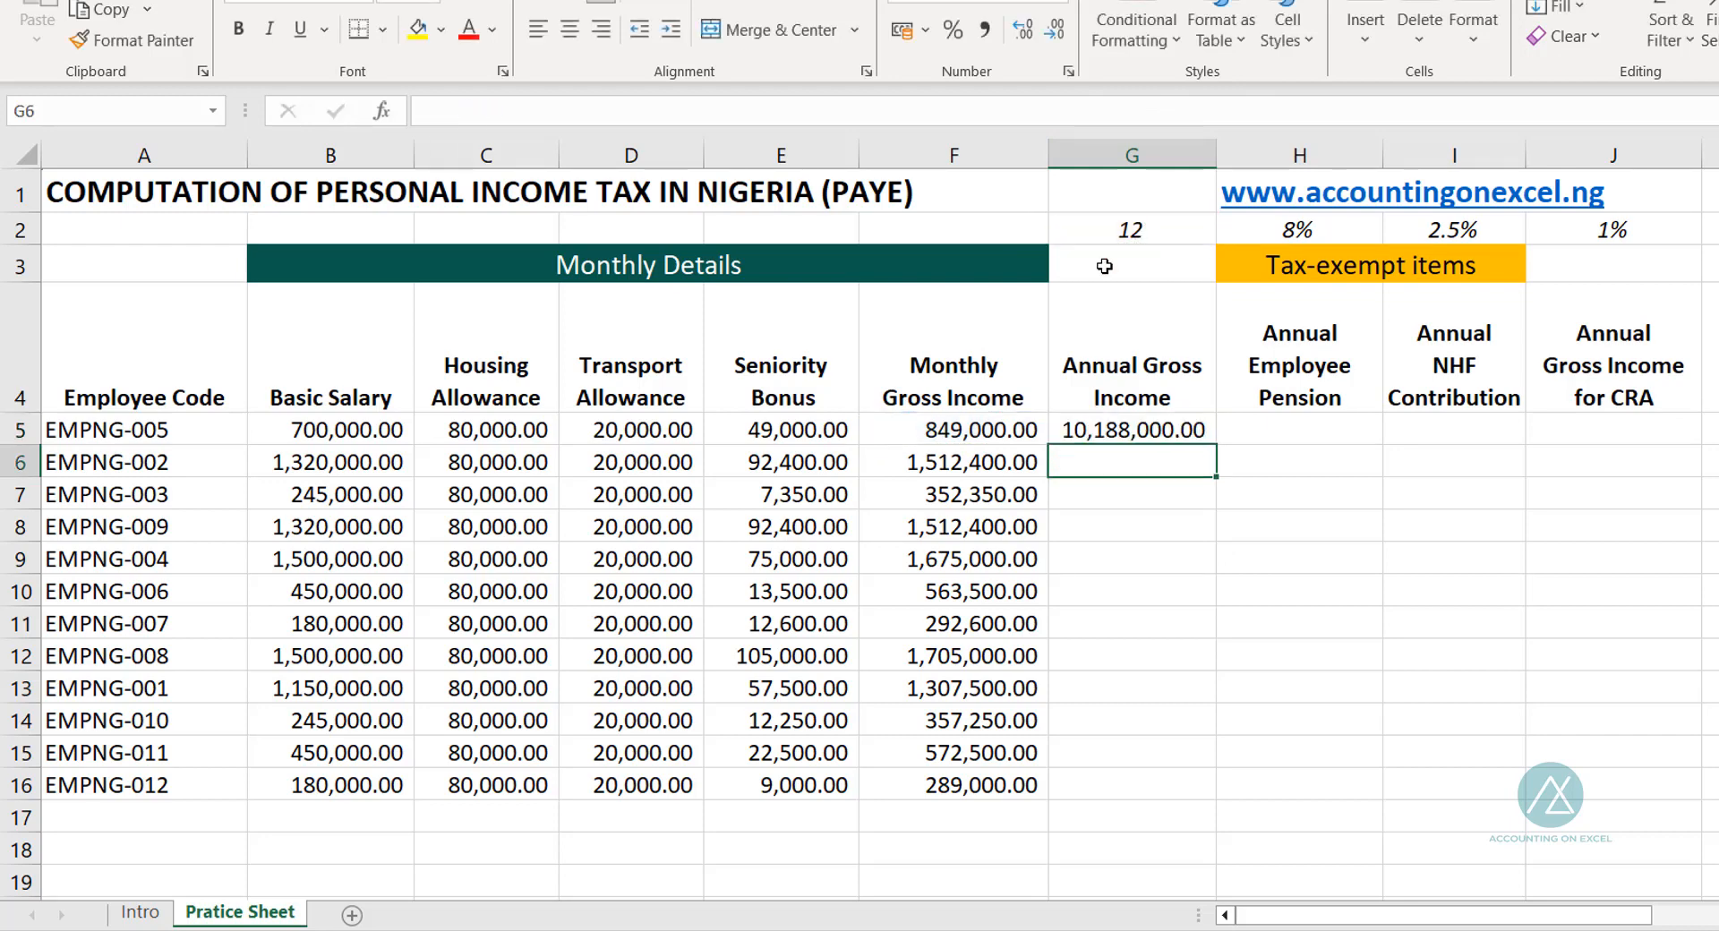
pyautogui.click(1159, 432)
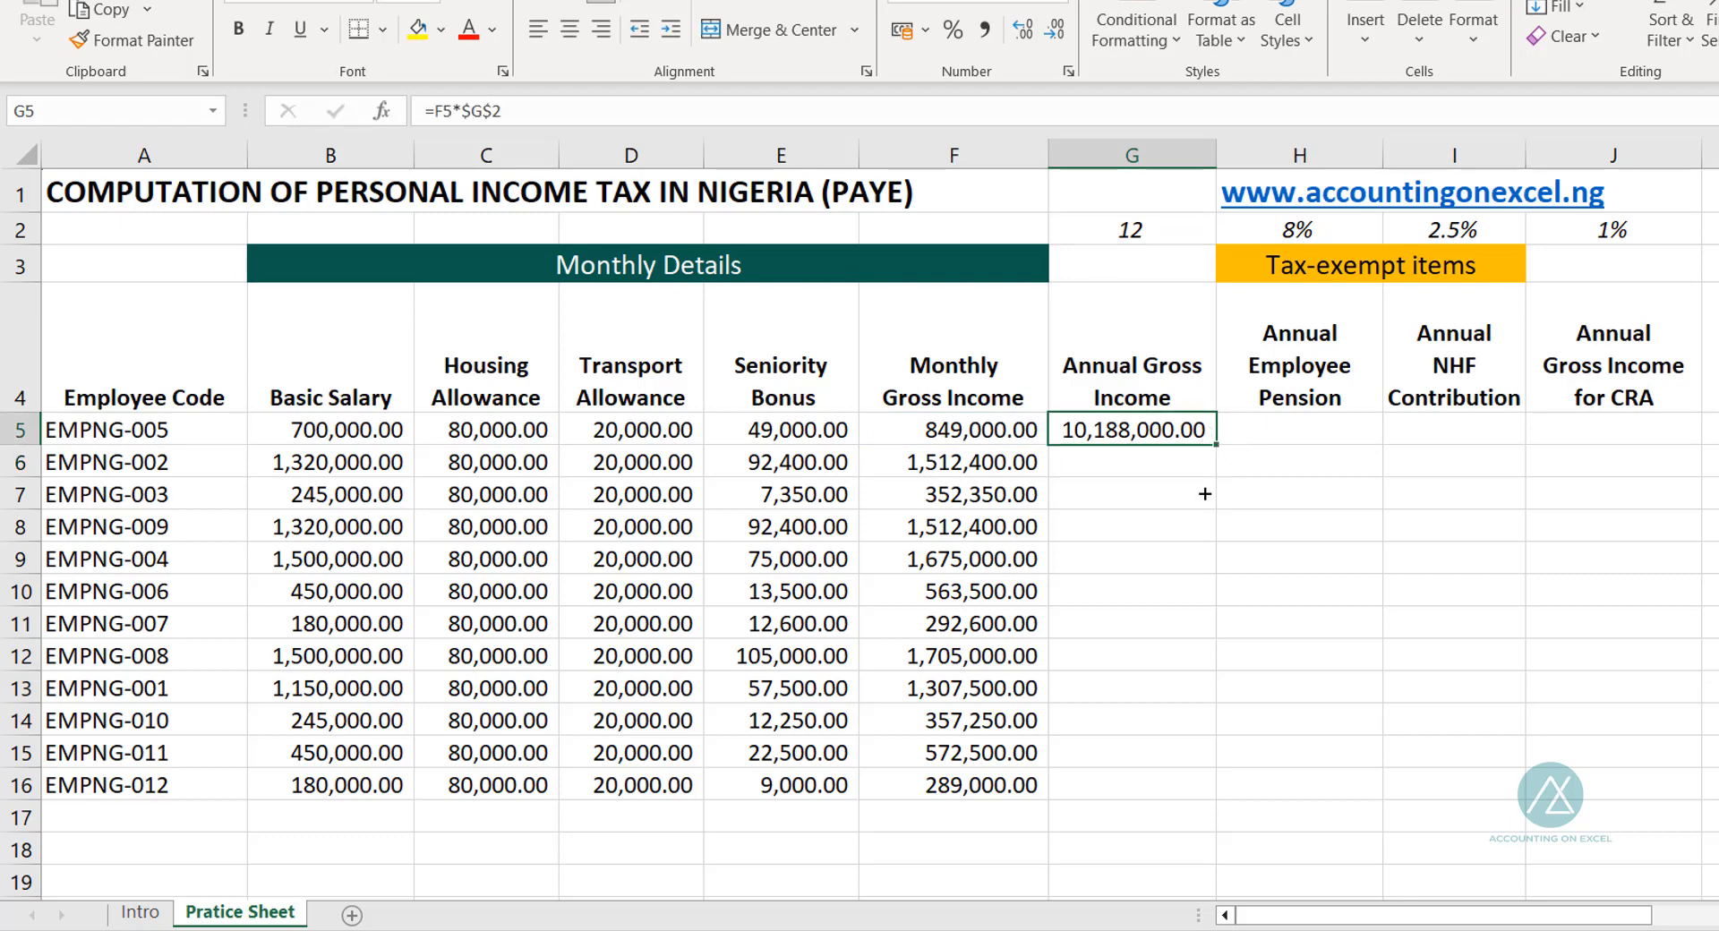
pyautogui.moveTo(1205, 493); pyautogui.dragTo(1152, 800)
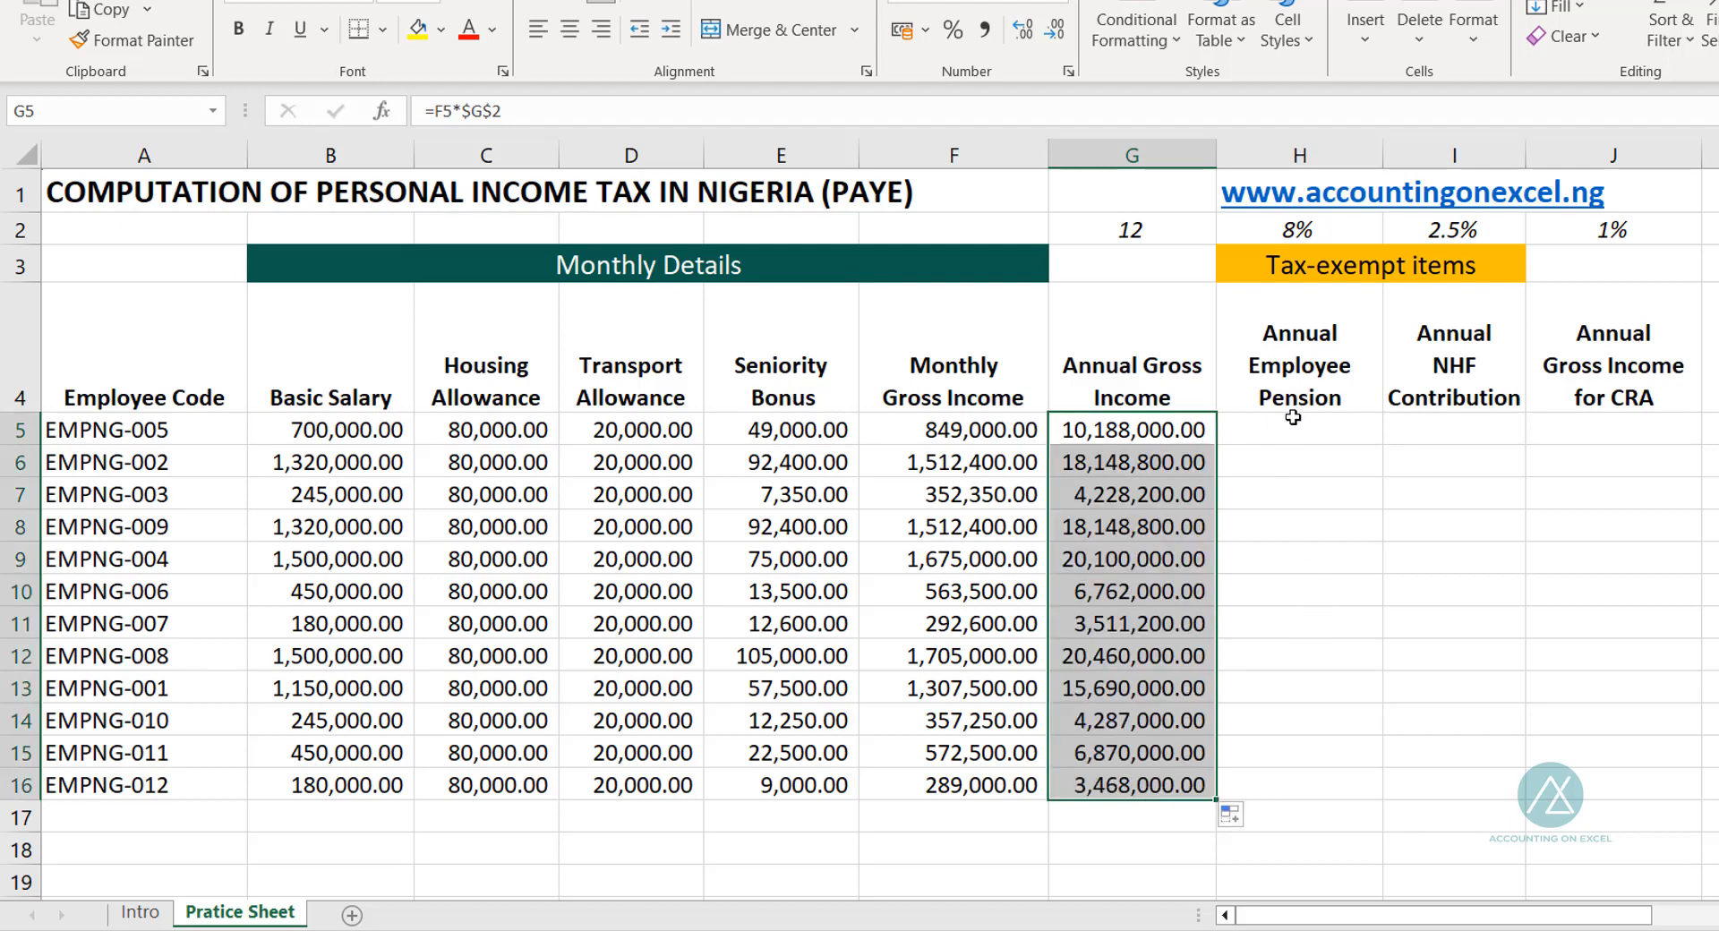
# Step: Check the pension hint and start the Annual Employee Pension formula in H5 as =H2*SUM(B5:D5)
pyautogui.click(1269, 430)
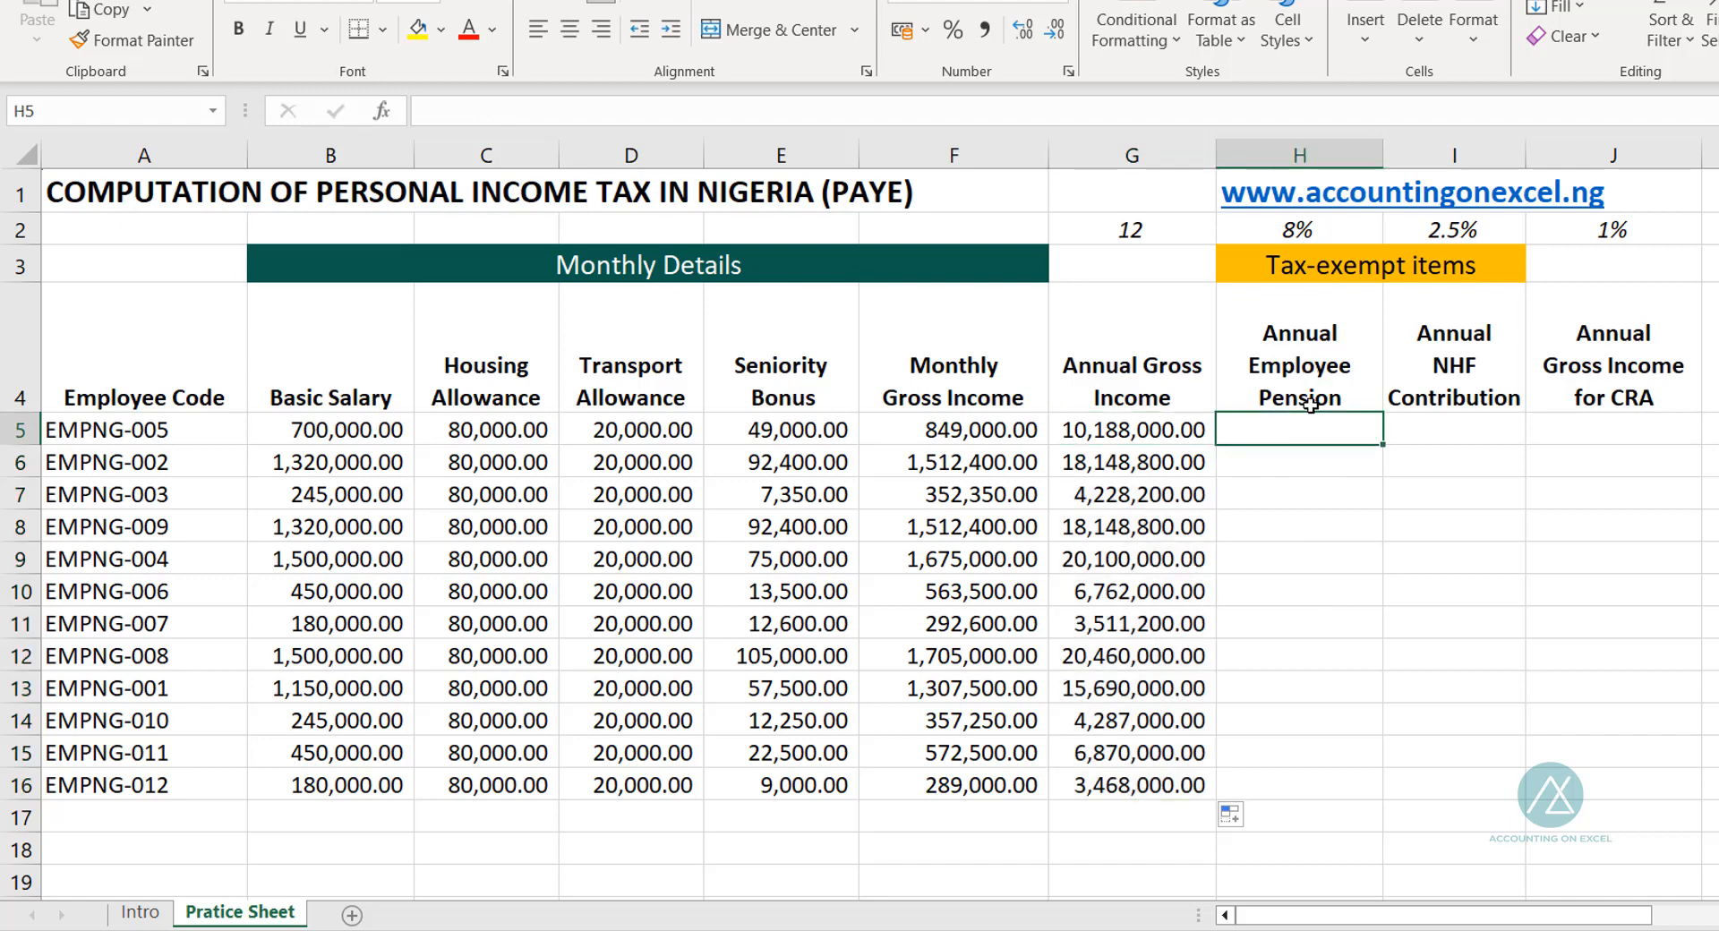
pyautogui.scroll(-2, 176, 707)
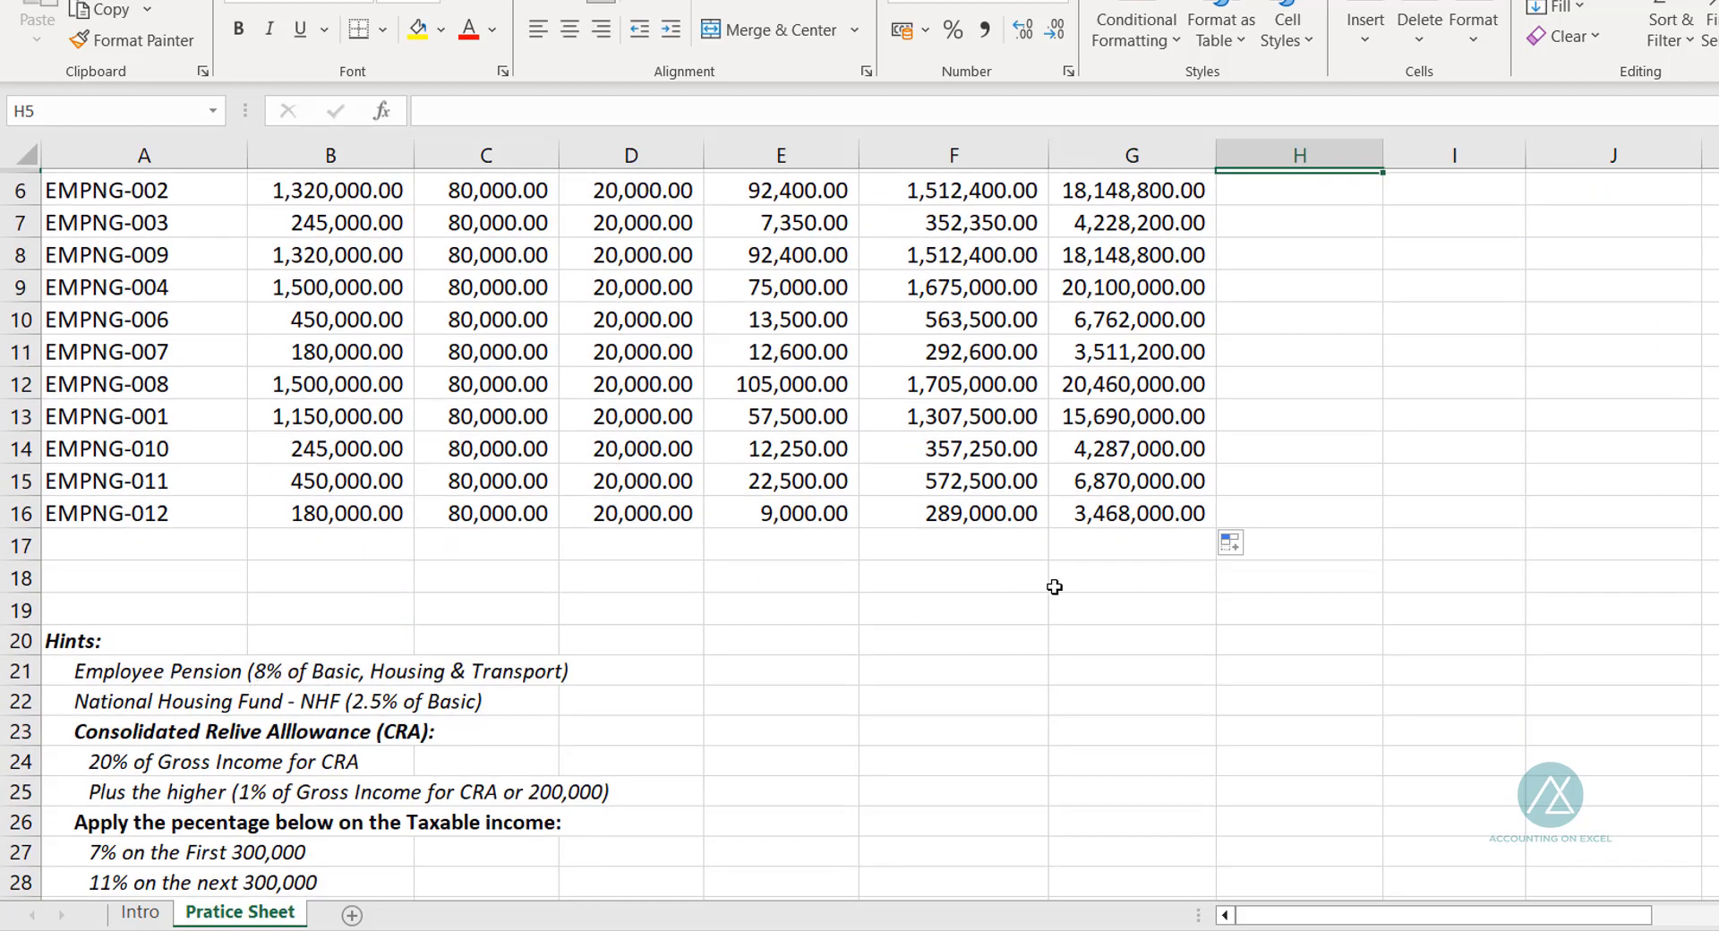
pyautogui.scroll(2, 1373, 528)
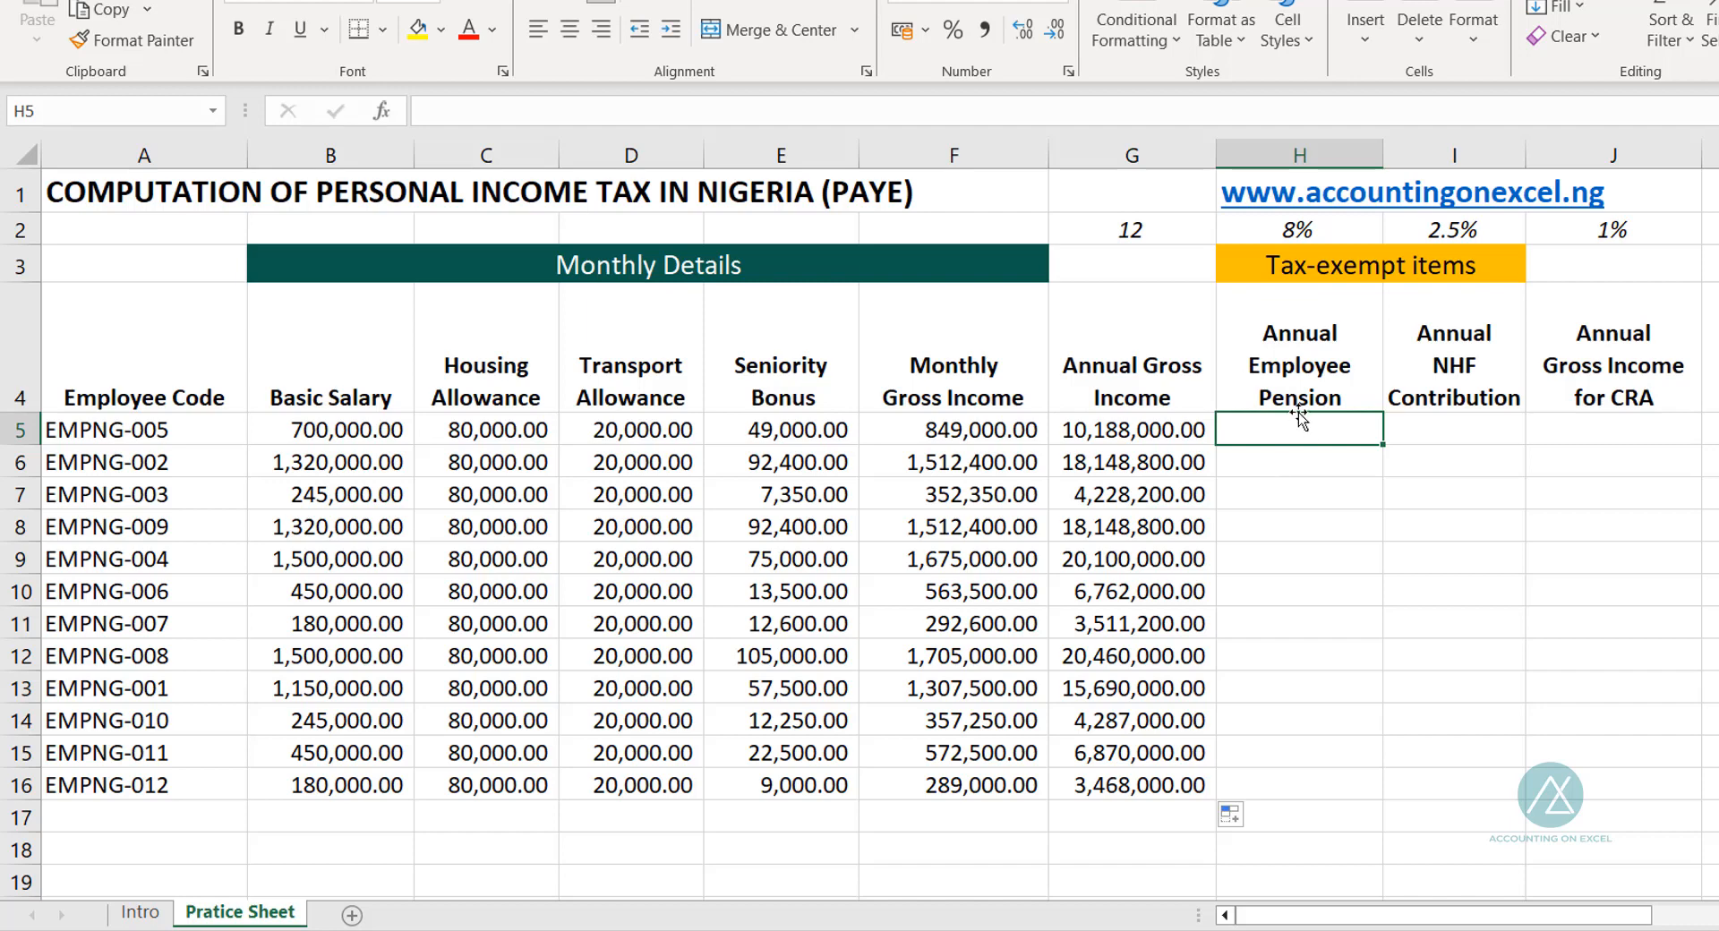
pyautogui.write('=')
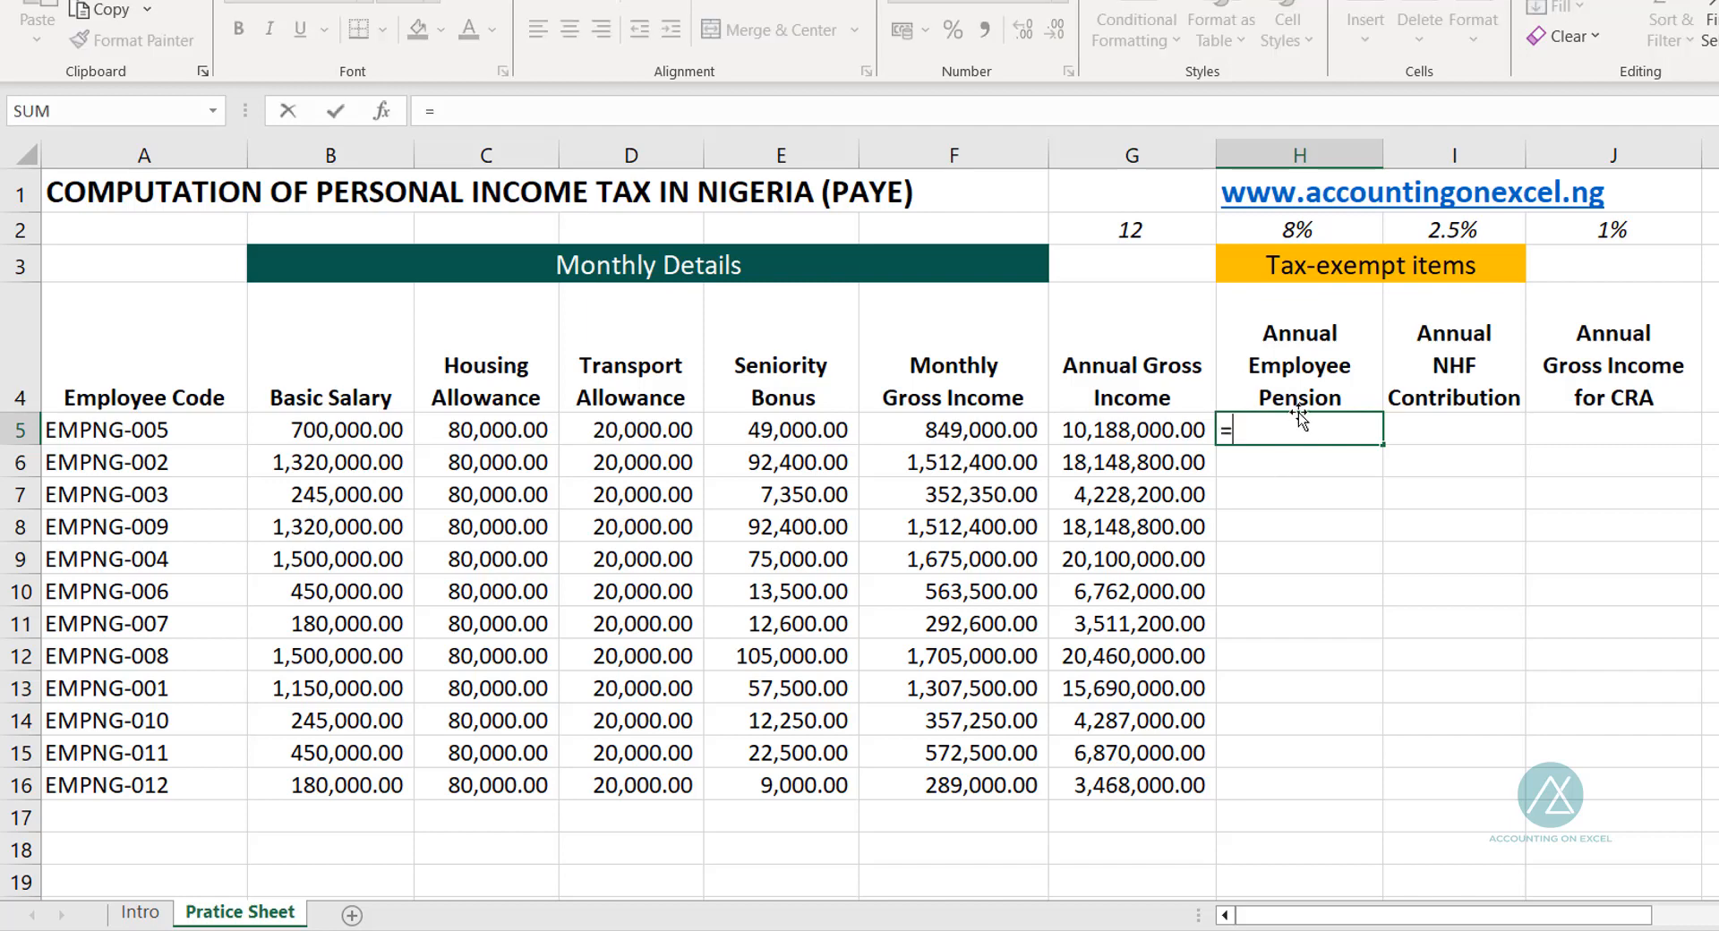
pyautogui.click(1297, 234)
pyautogui.write('*')
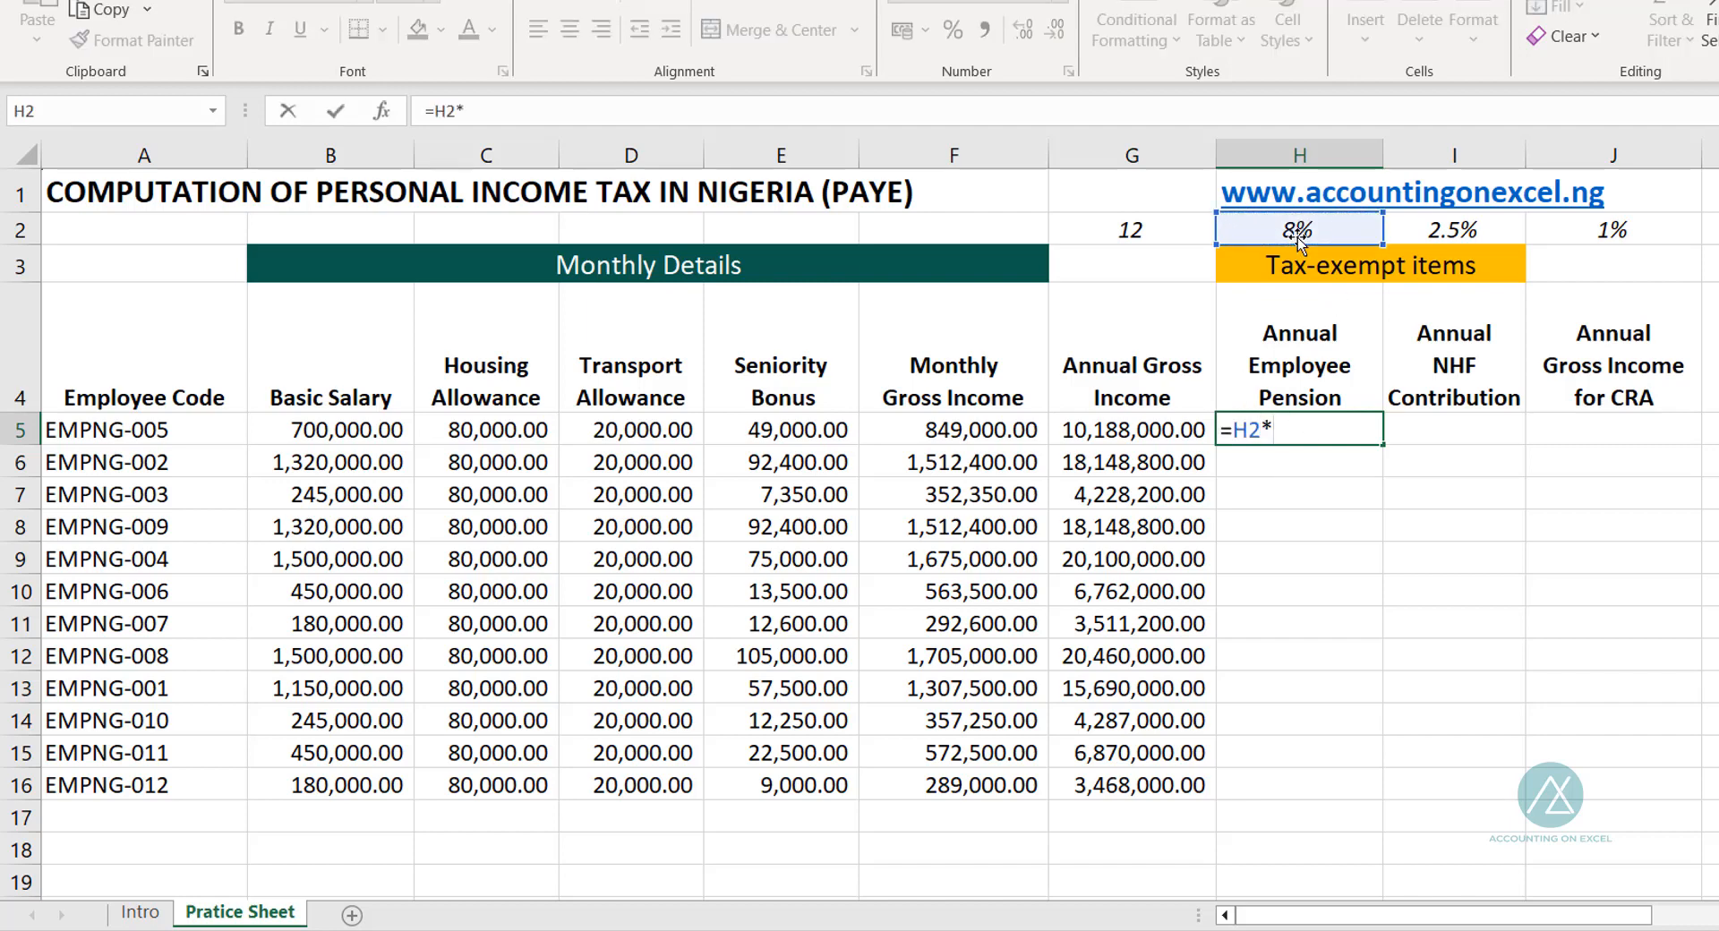
pyautogui.write('sum')
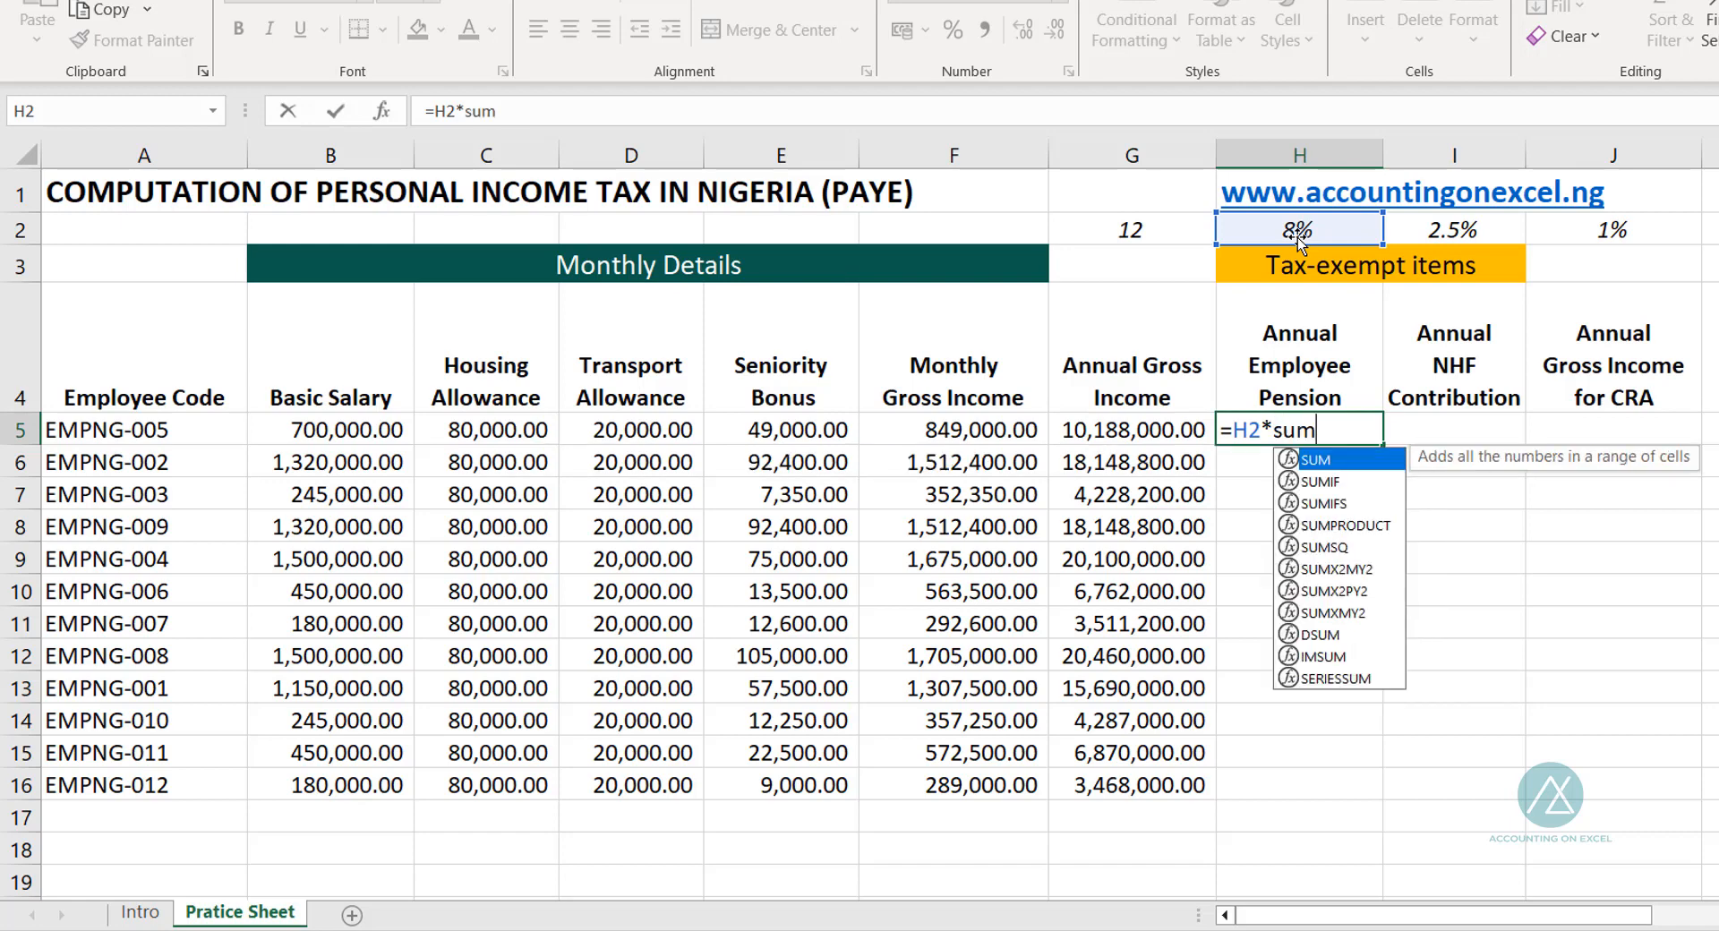
pyautogui.press('Tab')
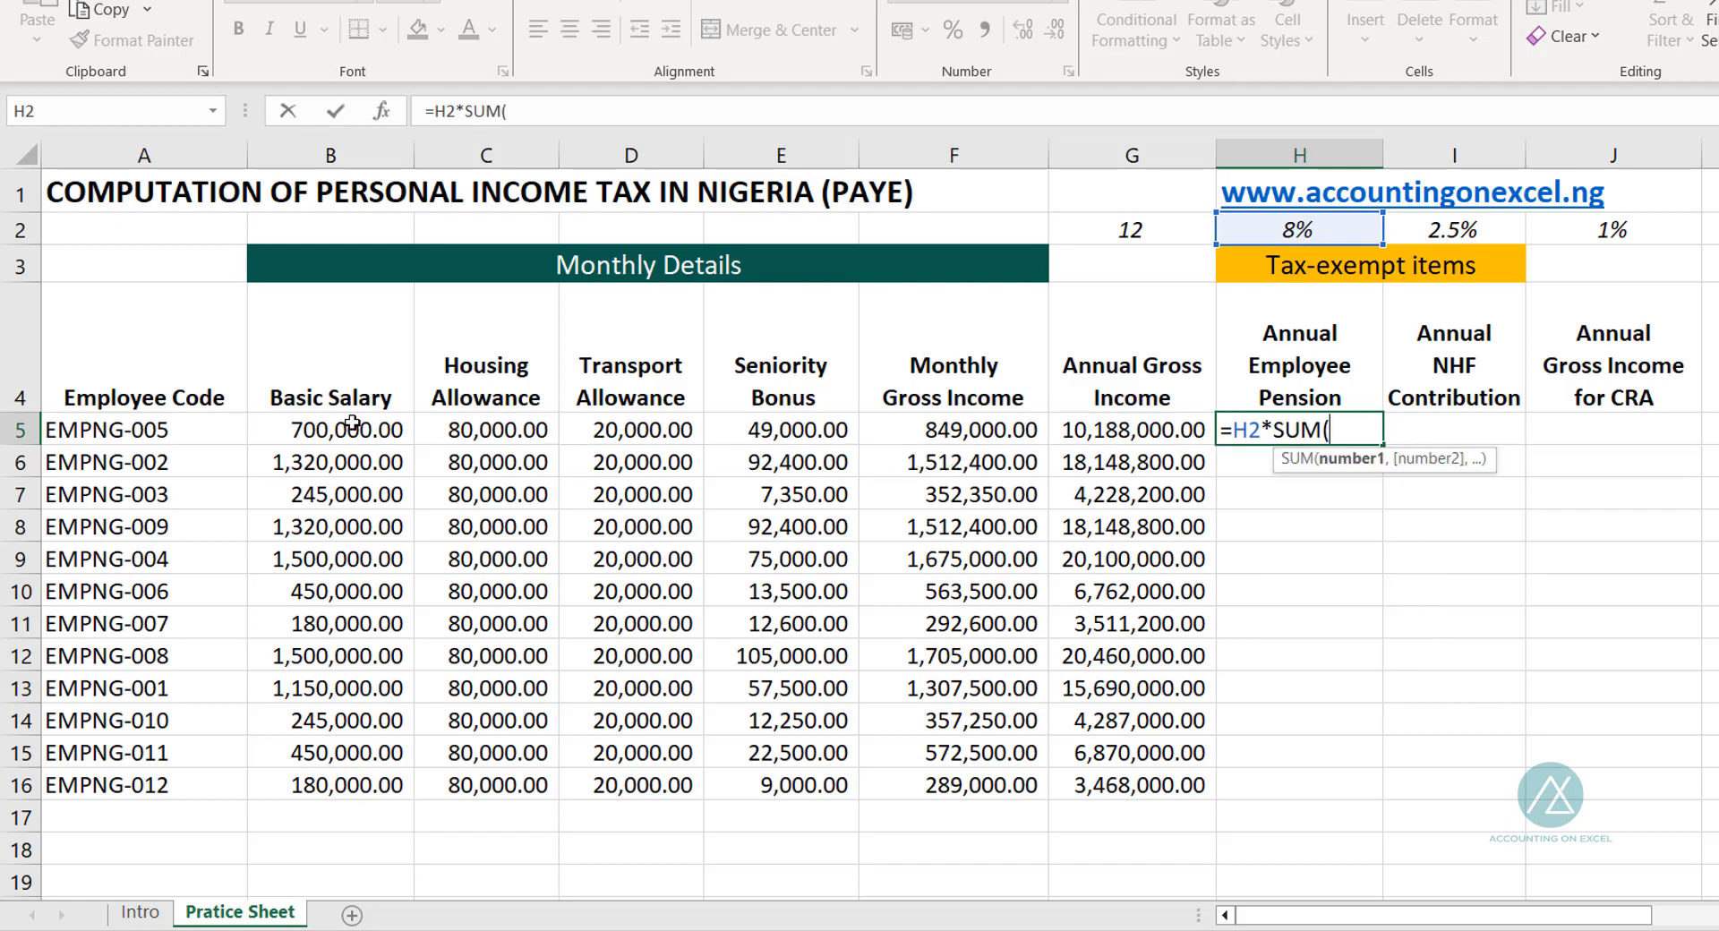
pyautogui.moveTo(352, 424); pyautogui.dragTo(585, 436)
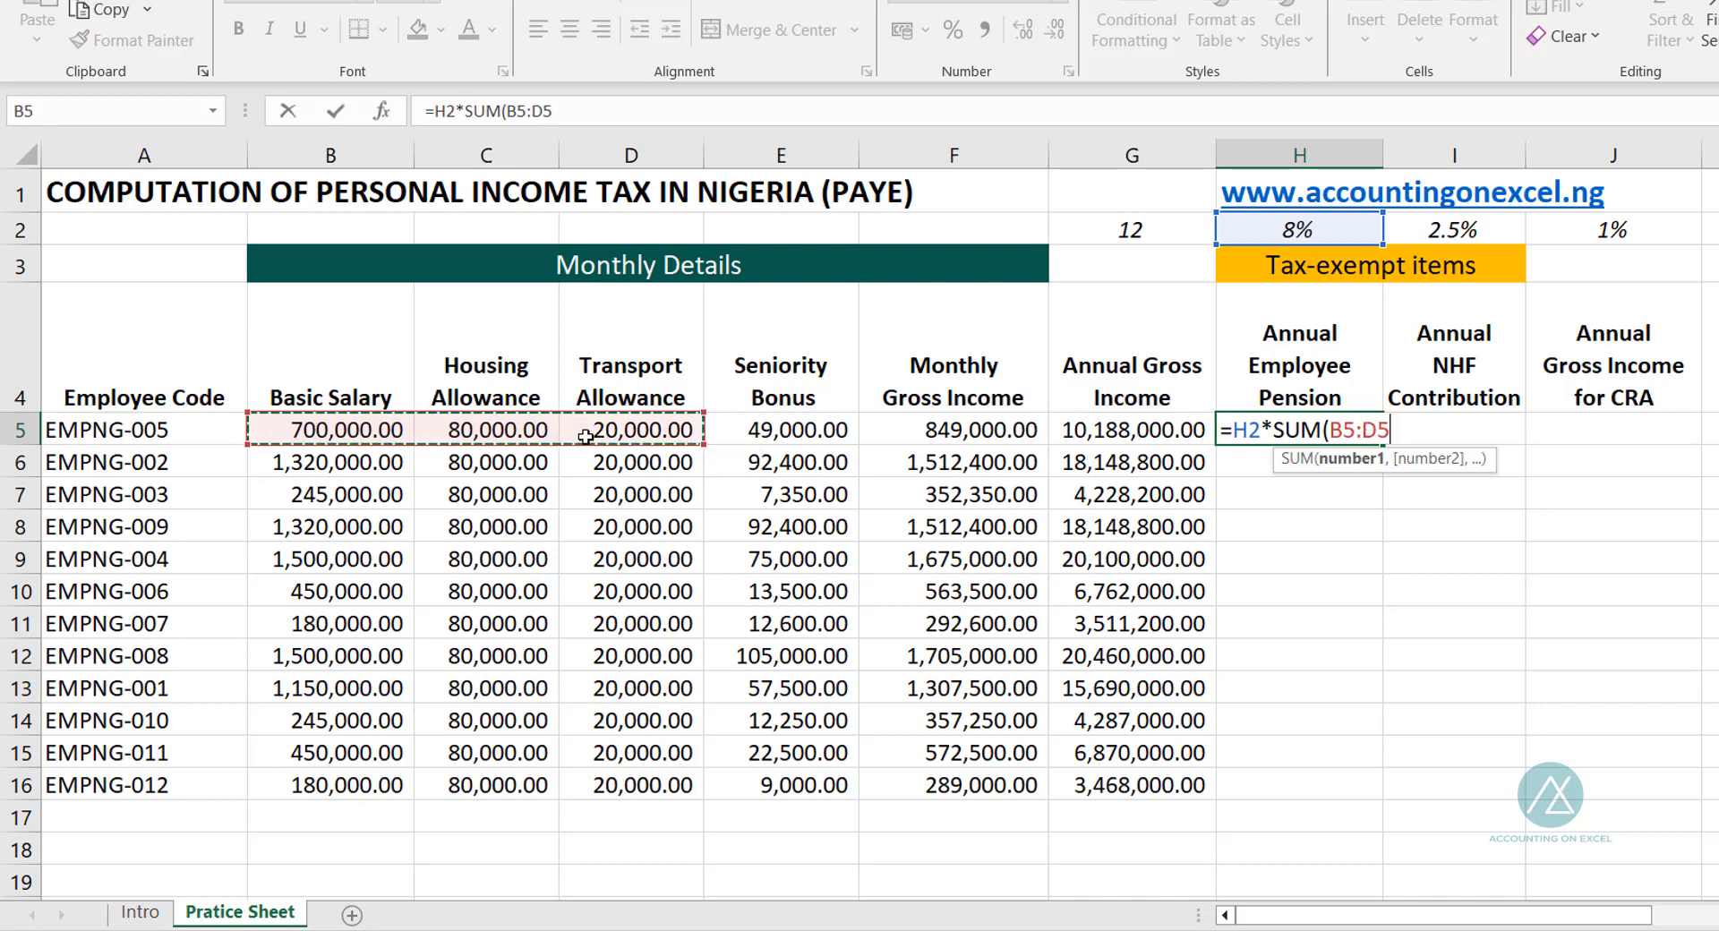
pyautogui.write(')')
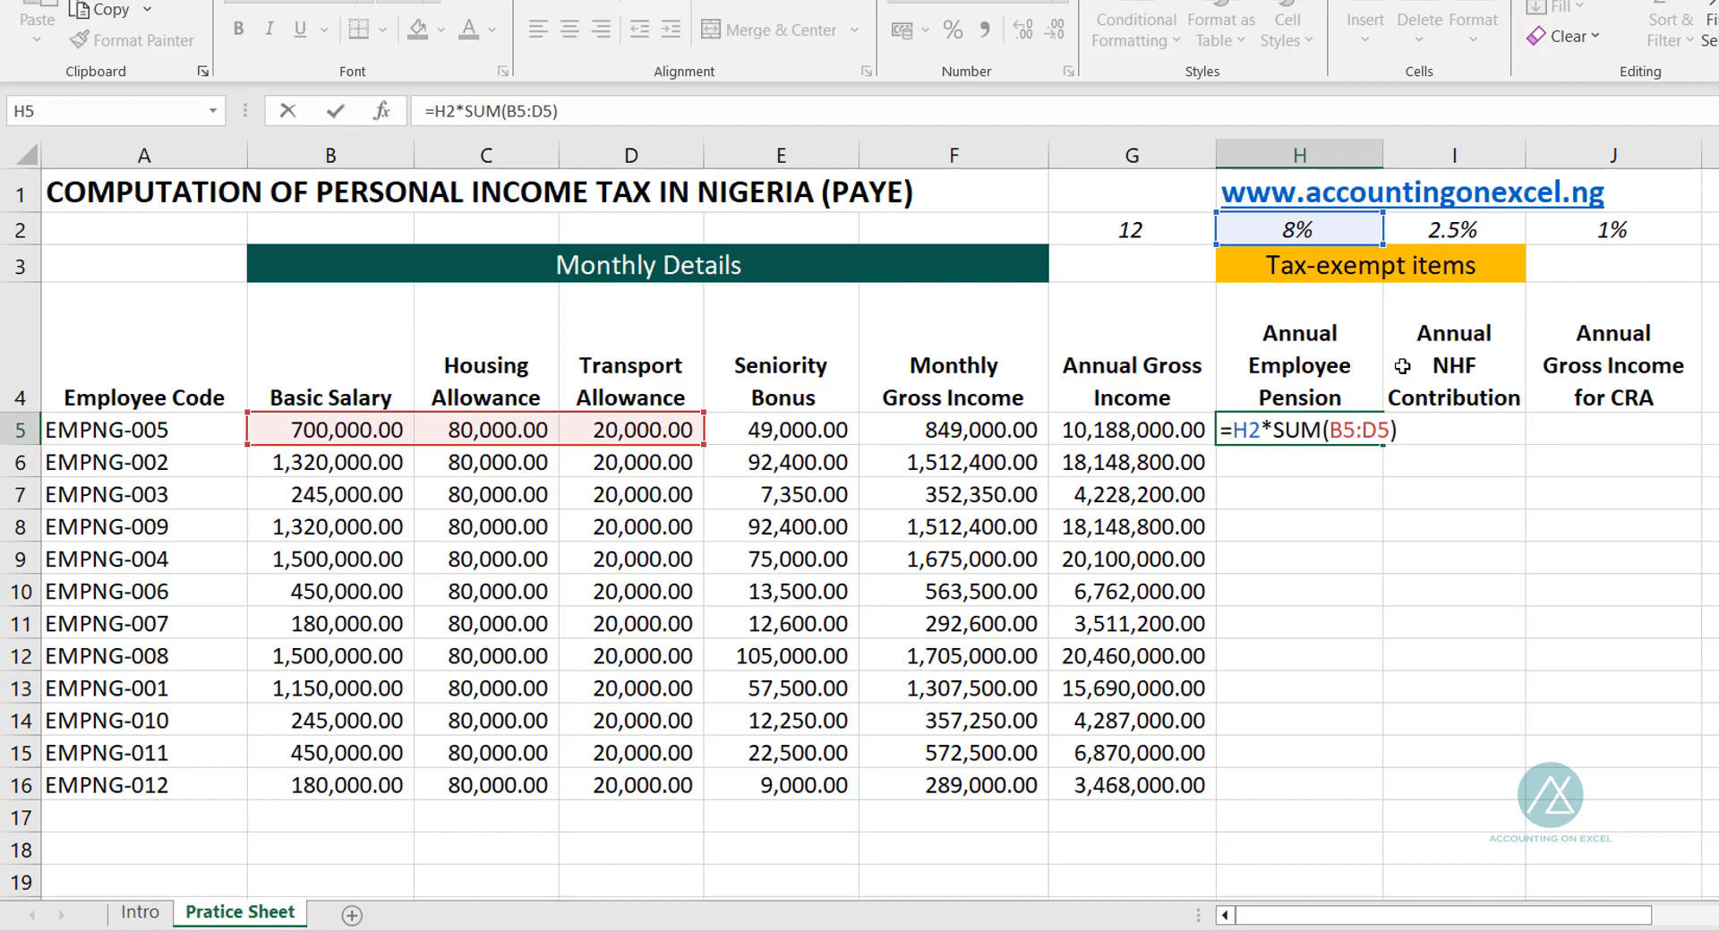
# Step: Annualise the pension formula in H5 and make its rate reference absolute, giving =($H$2*SUM(B5:D5))*$G$2
pyautogui.write('(')
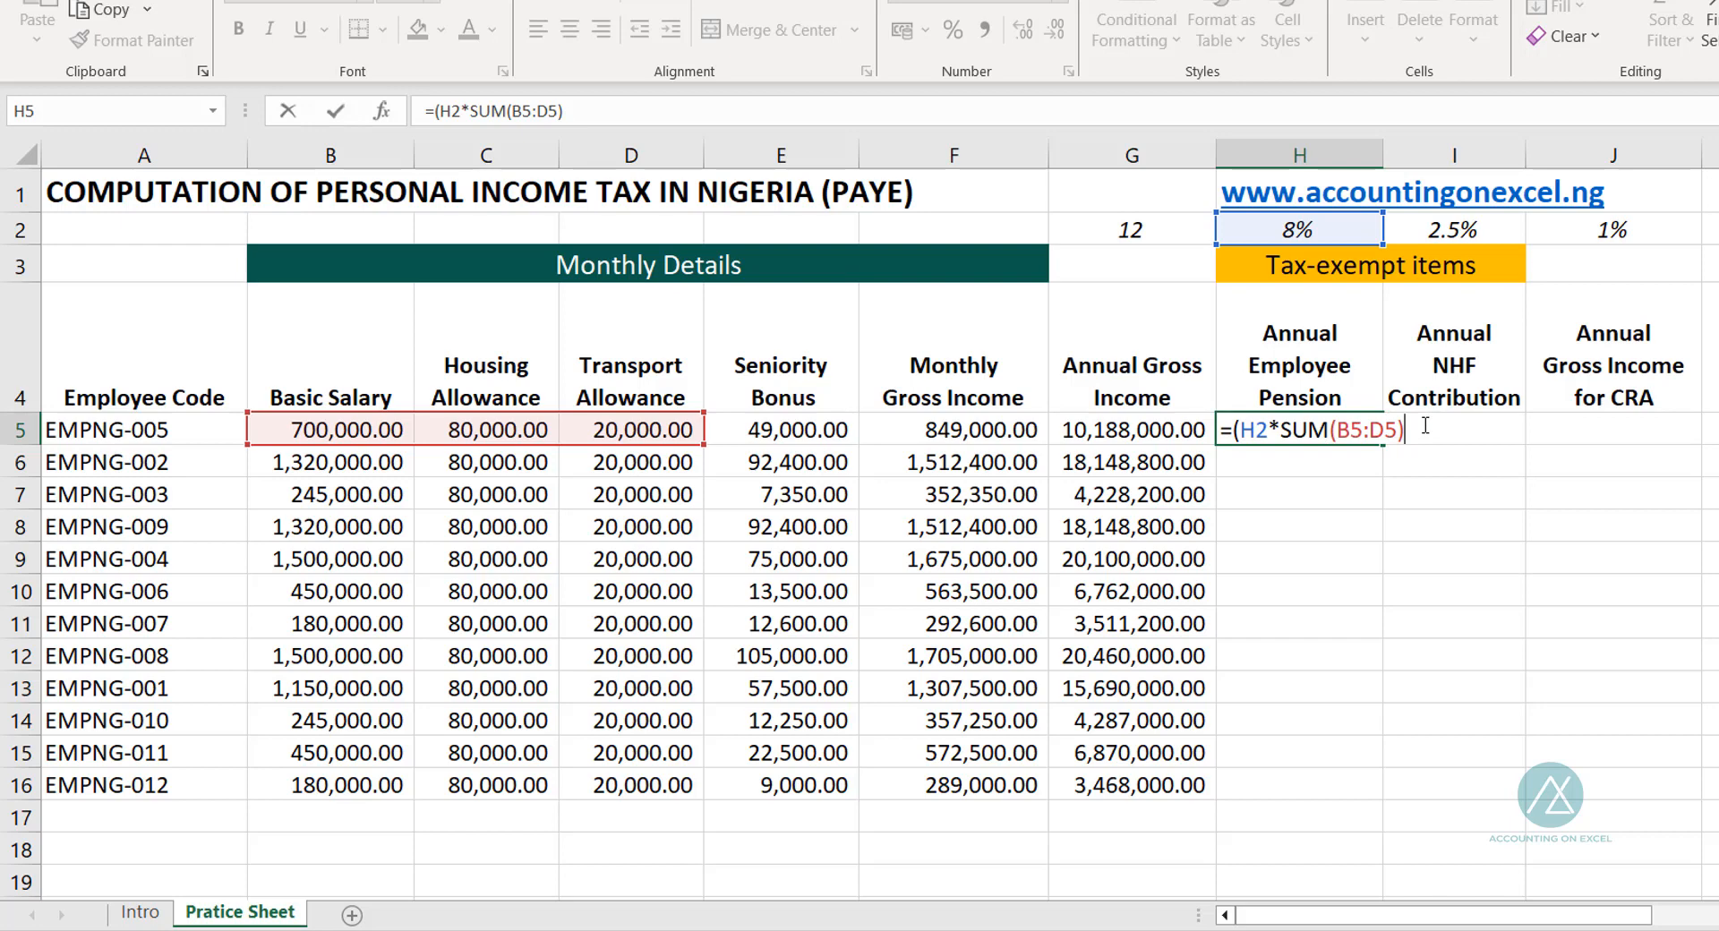
pyautogui.write(')*')
pyautogui.click(1161, 224)
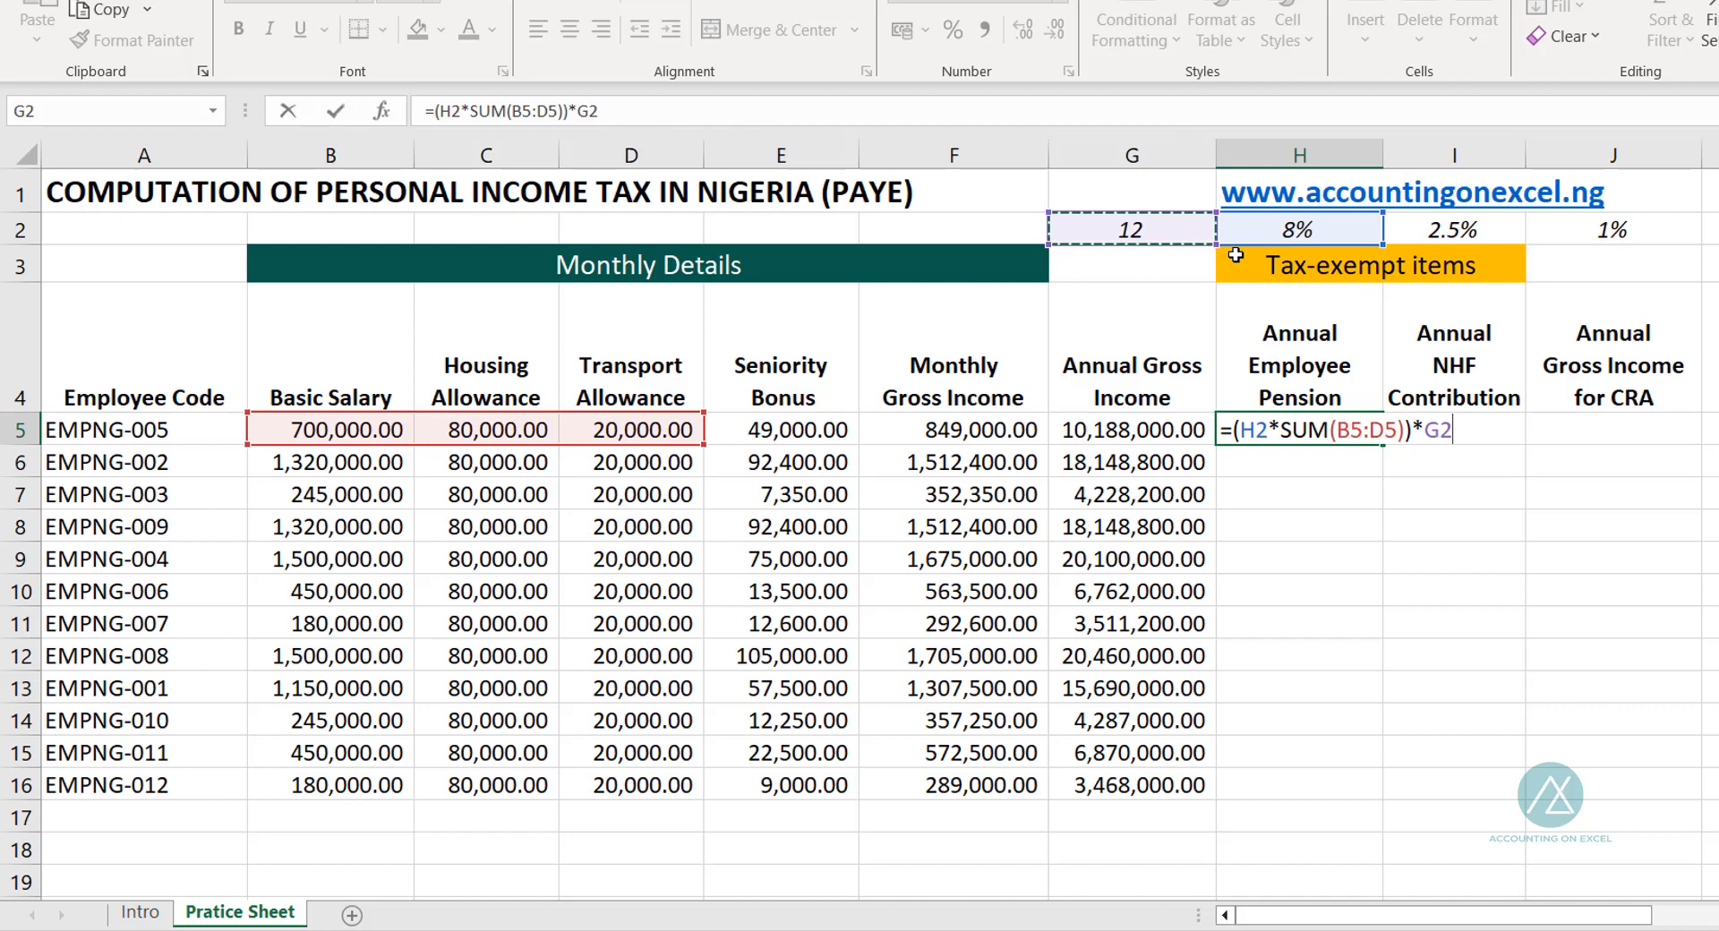
pyautogui.press('F4')
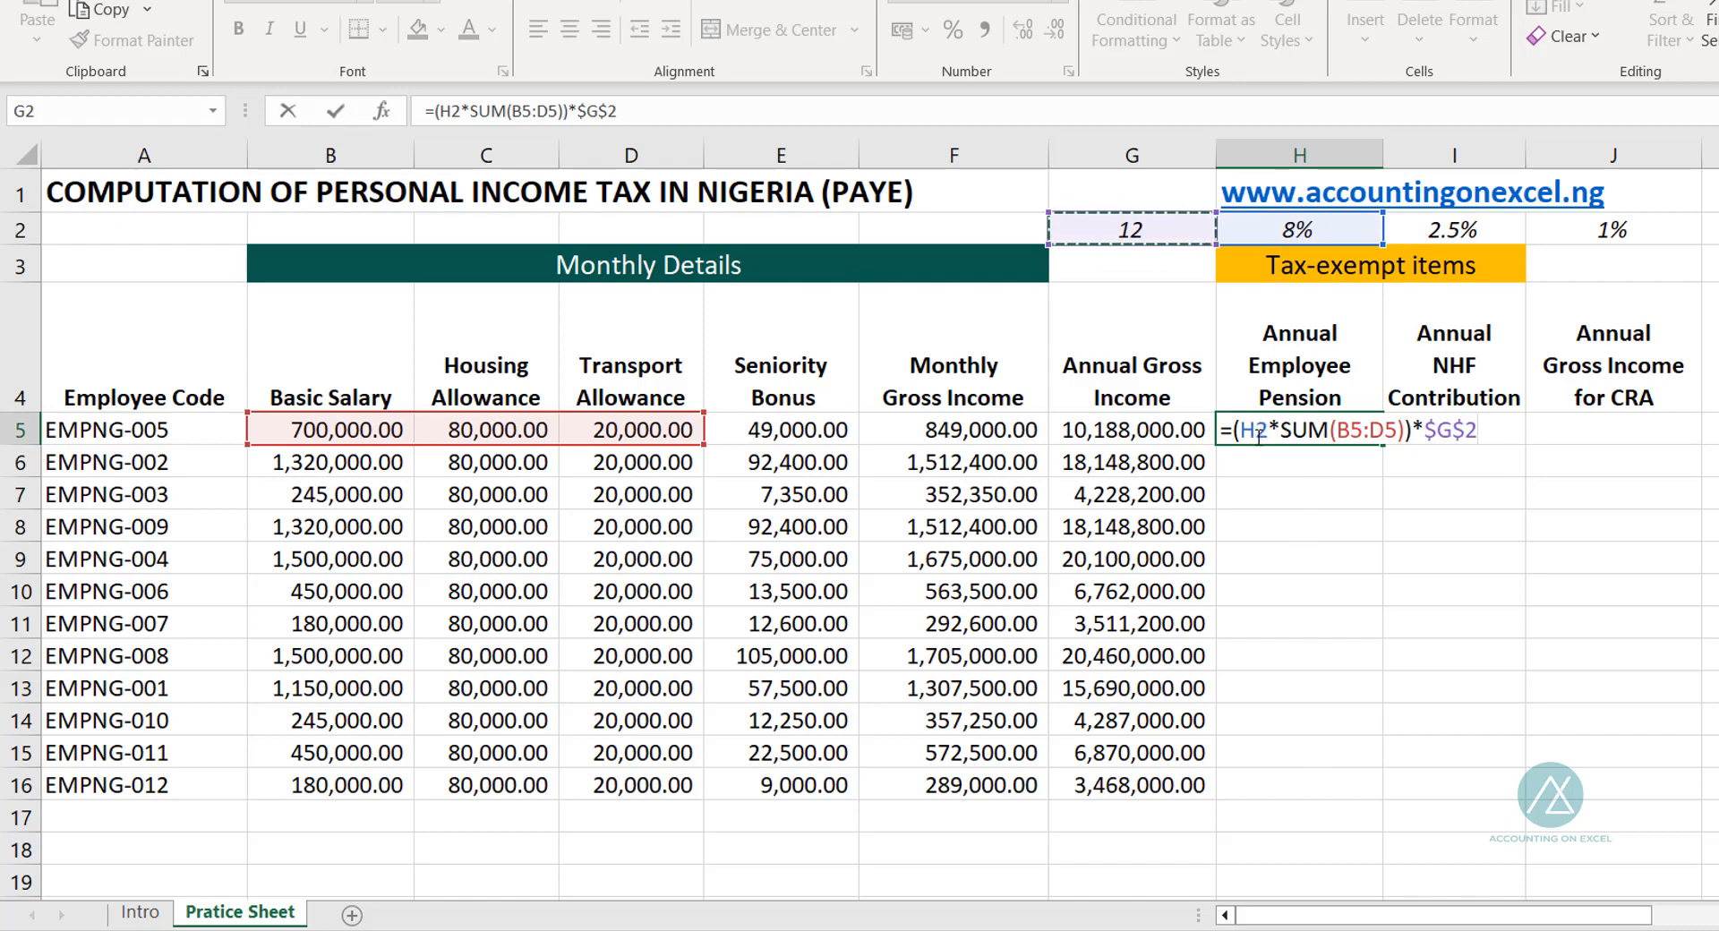
pyautogui.moveTo(1268, 423); pyautogui.dragTo(1245, 421)
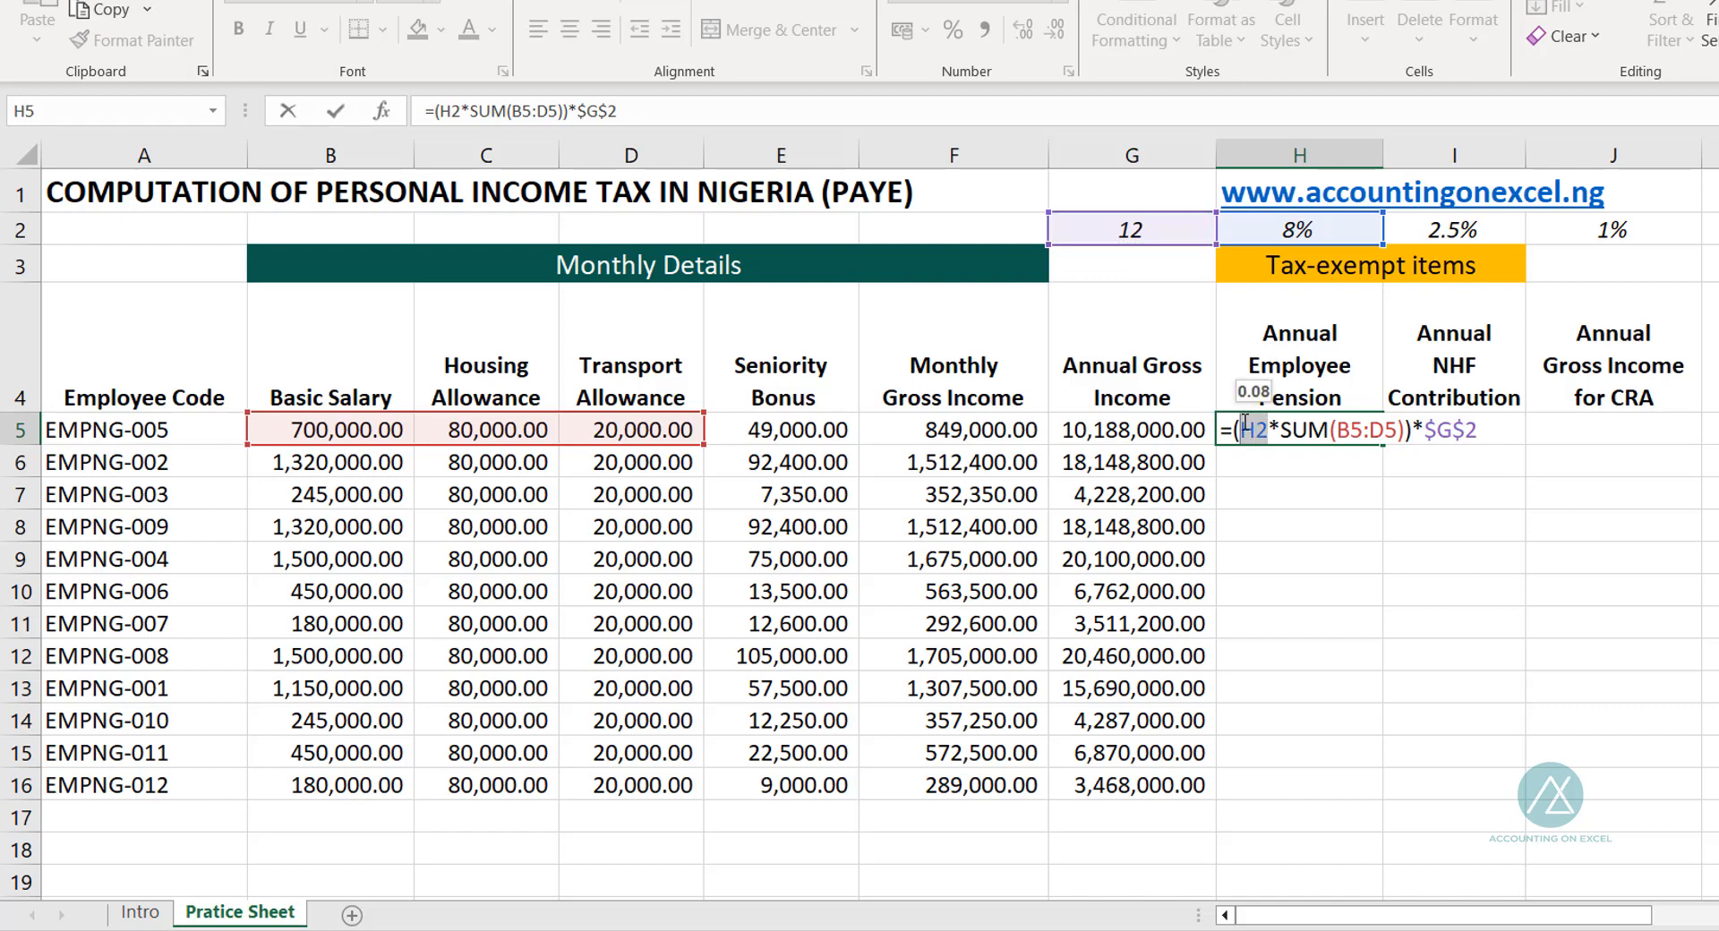
pyautogui.press('F4')
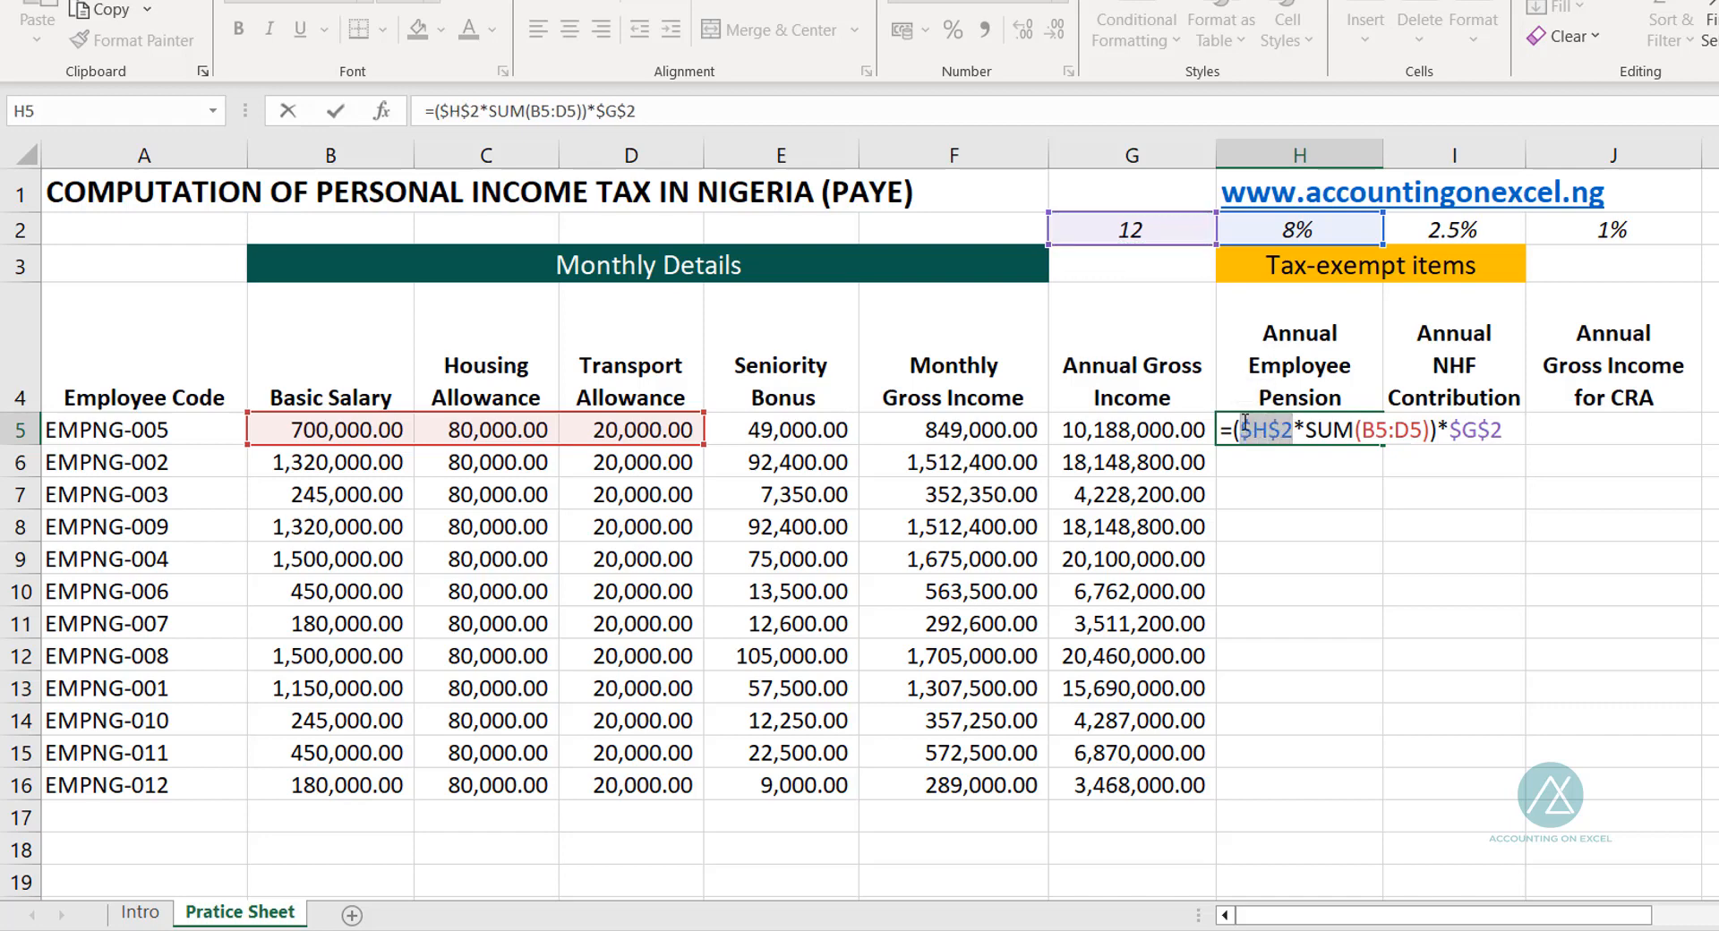
pyautogui.click(1512, 429)
pyautogui.press('Return')
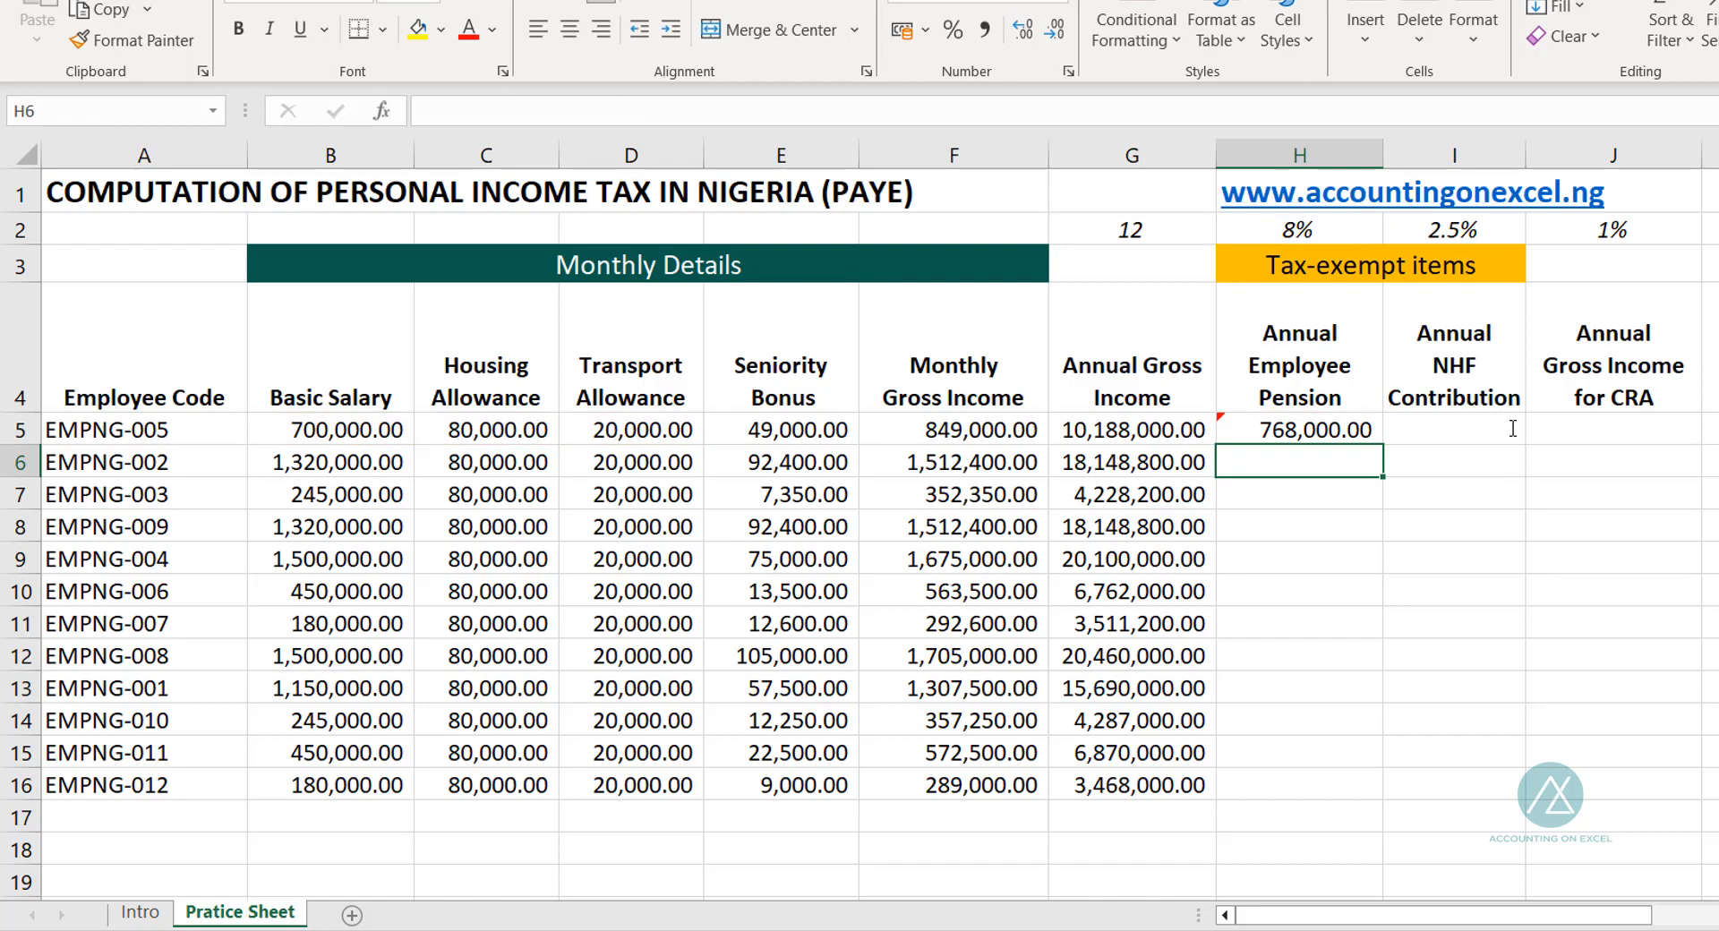
# Step: Fill the Annual Employee Pension formula from H5 down to H16 and ignore the omitted adjacent cells error for the range
pyautogui.click(1325, 439)
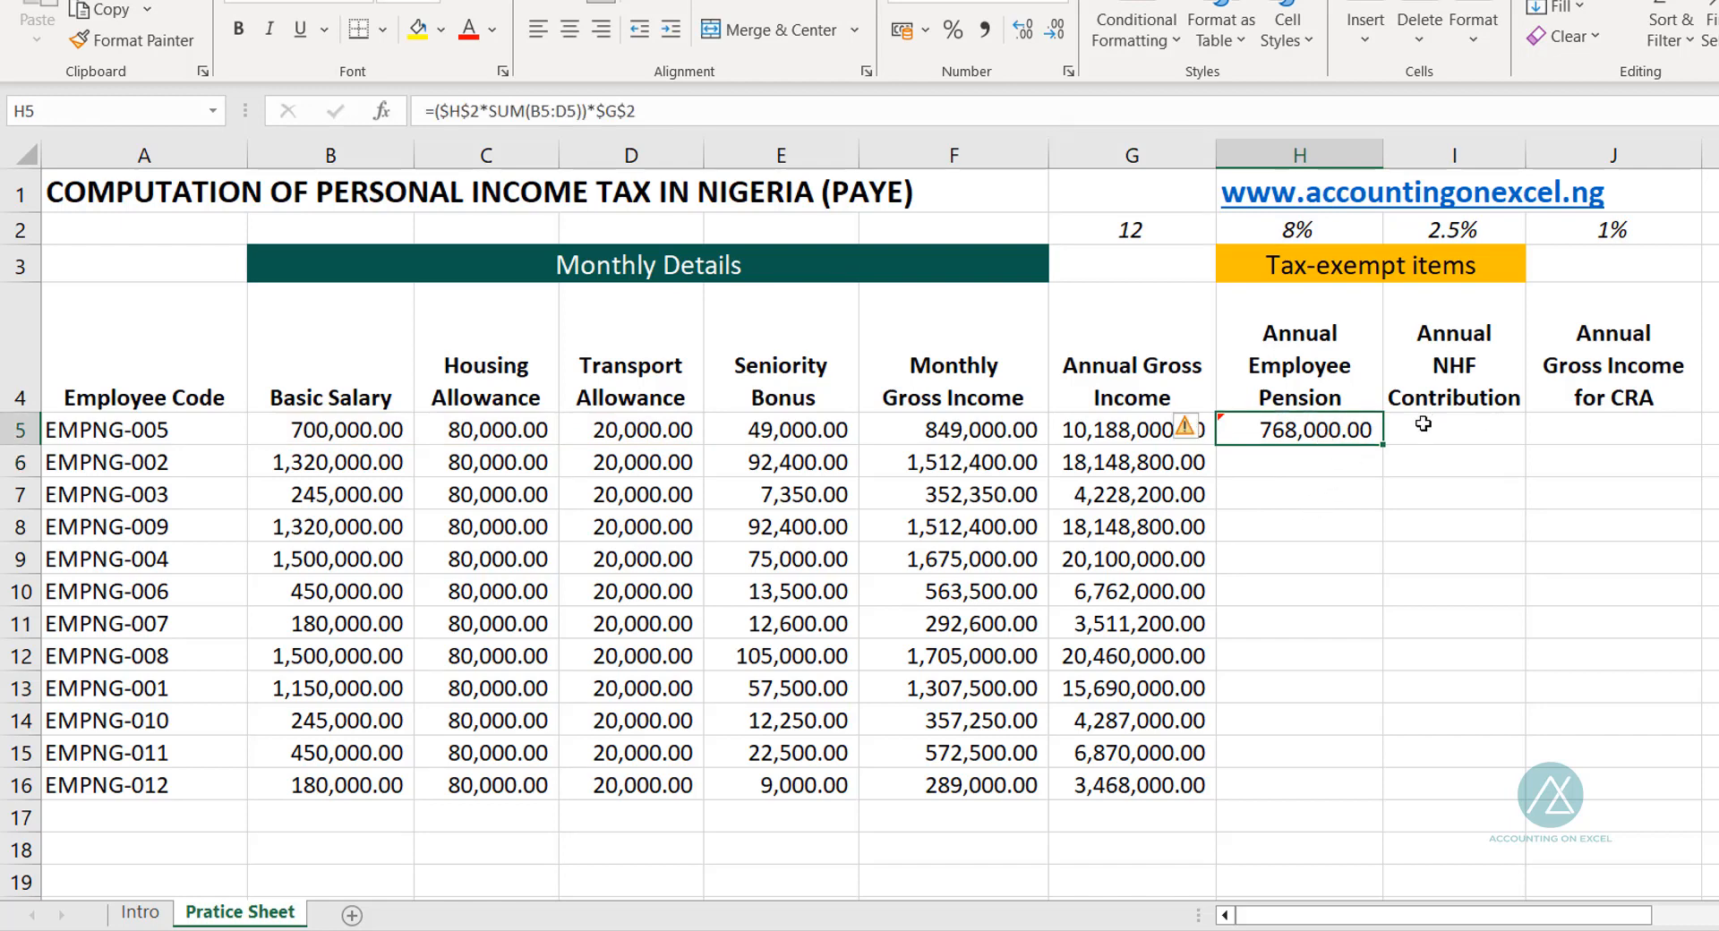
pyautogui.moveTo(1381, 450); pyautogui.dragTo(1266, 793)
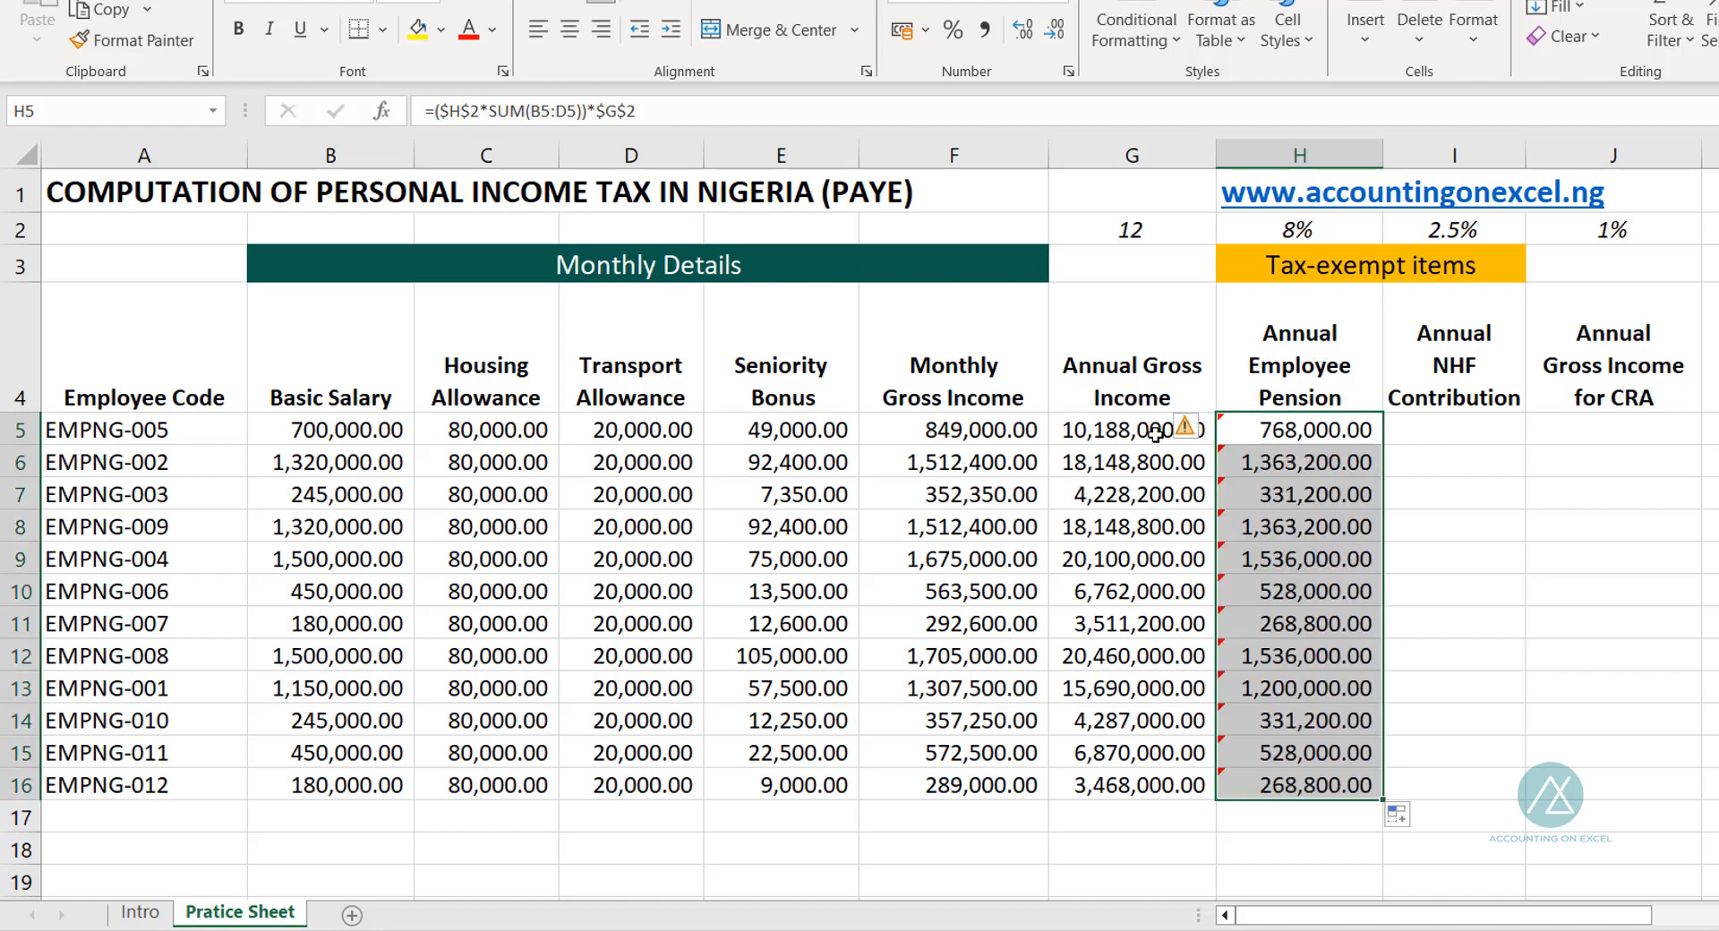
pyautogui.click(1207, 429)
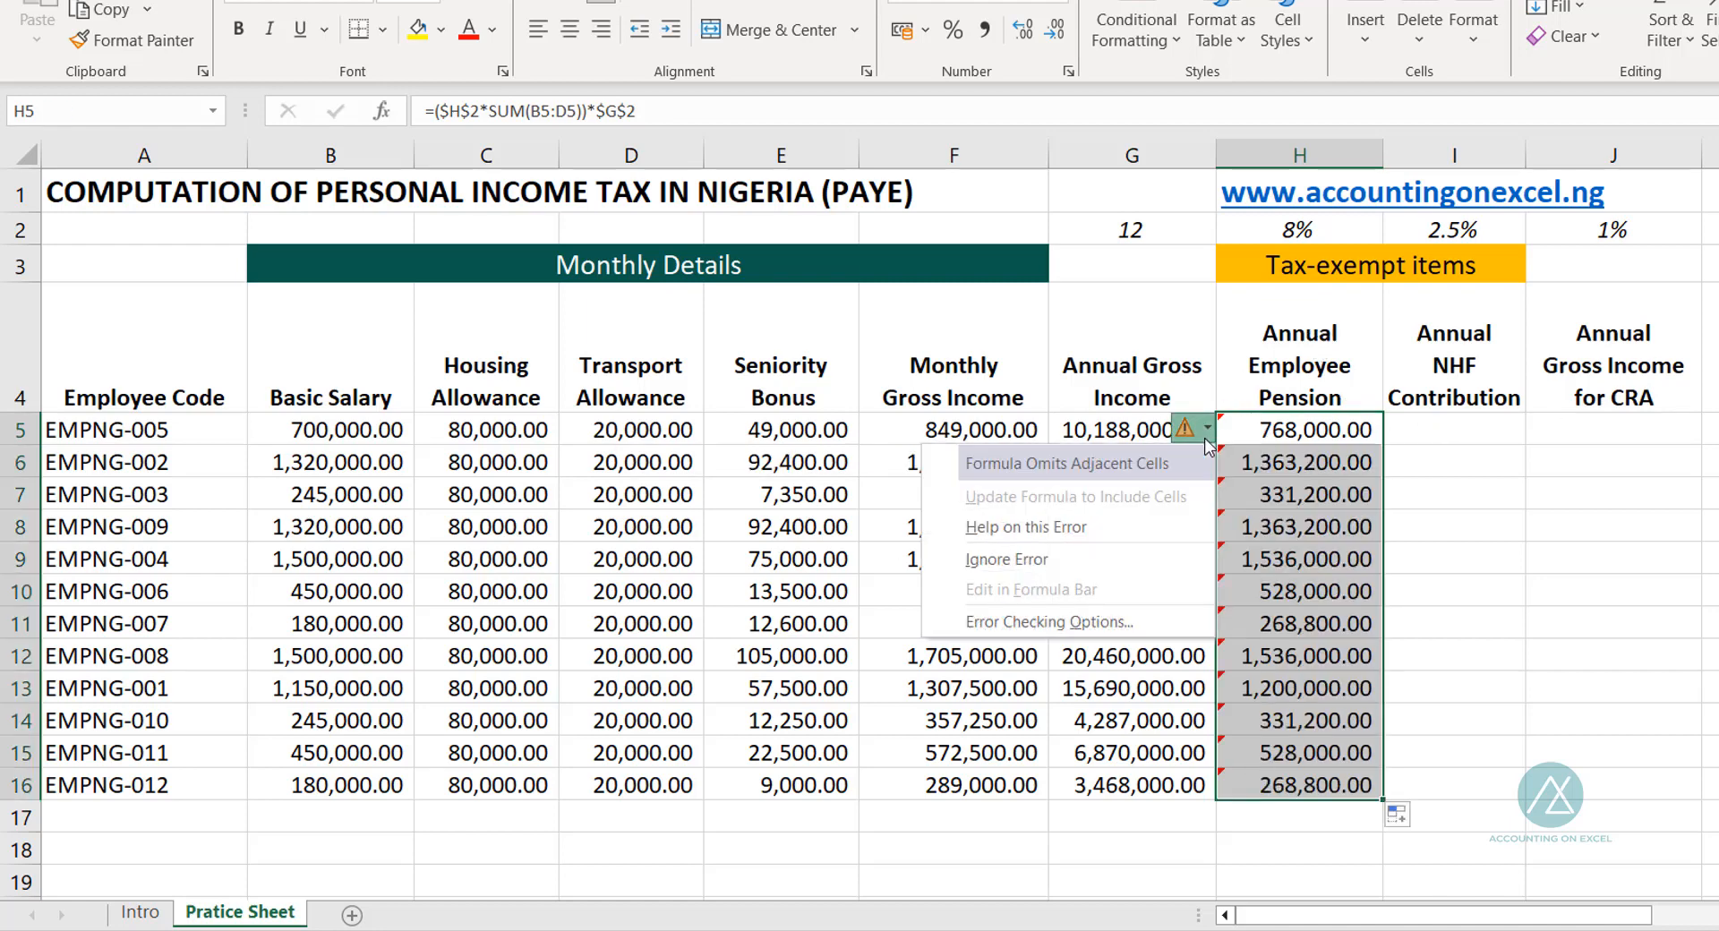
pyautogui.click(1032, 563)
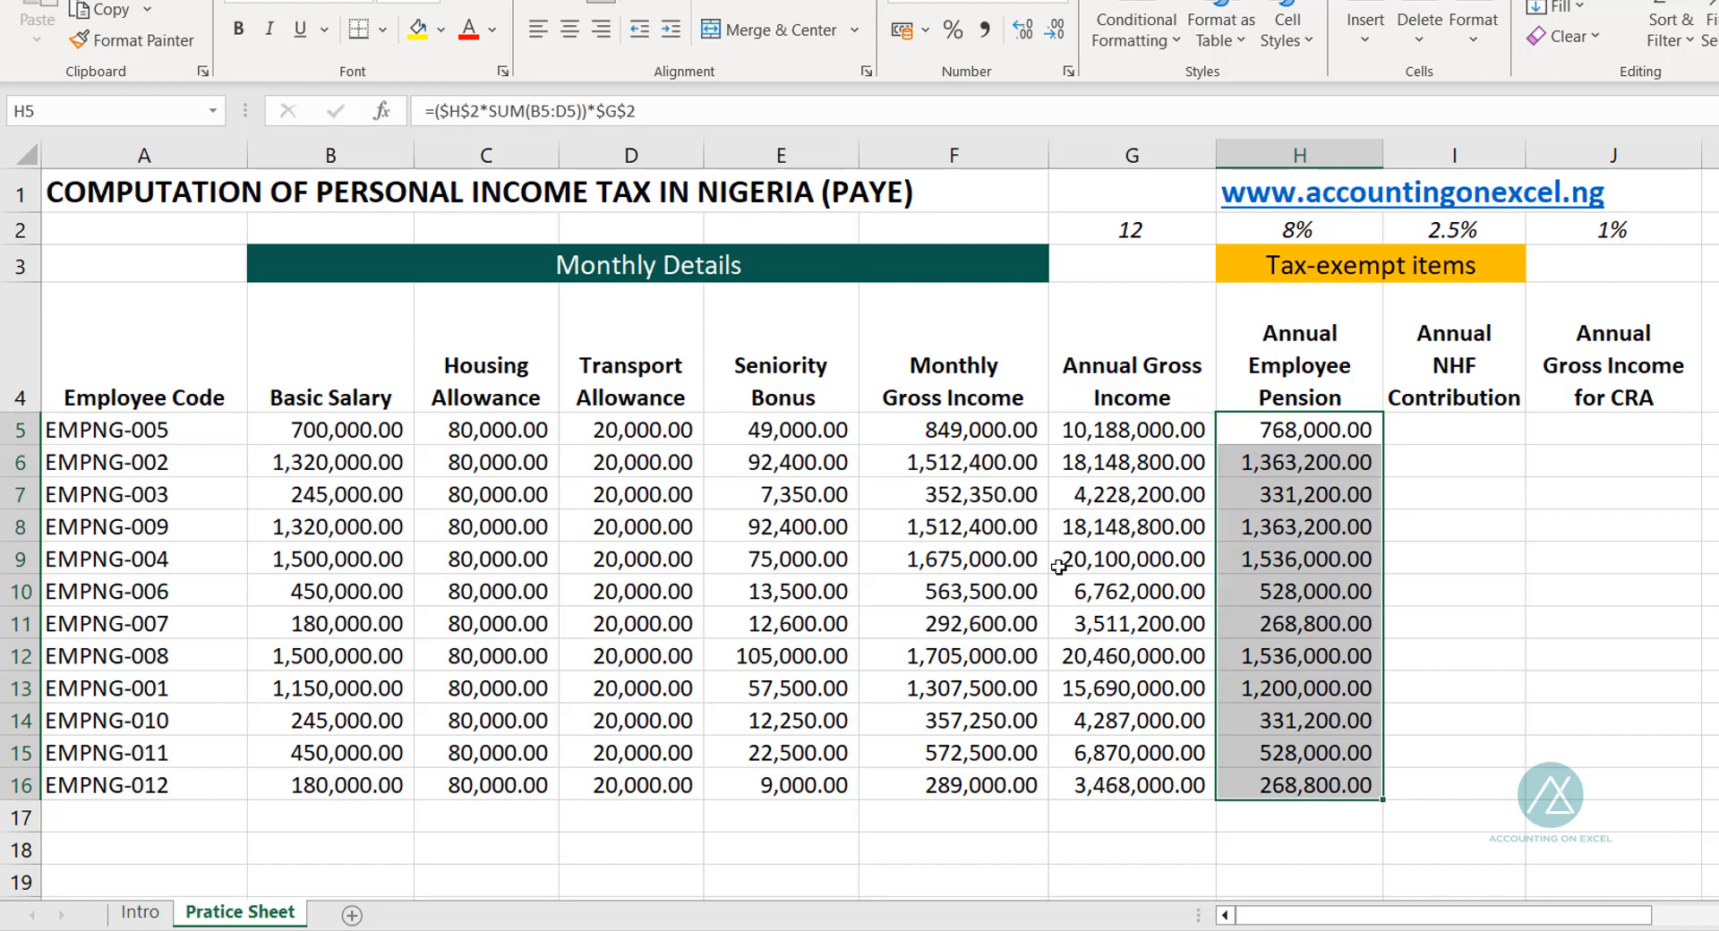
# Step: Check the NHF hint and start the Annual NHF Contribution formula in I5 as =I2*B5
pyautogui.click(1481, 410)
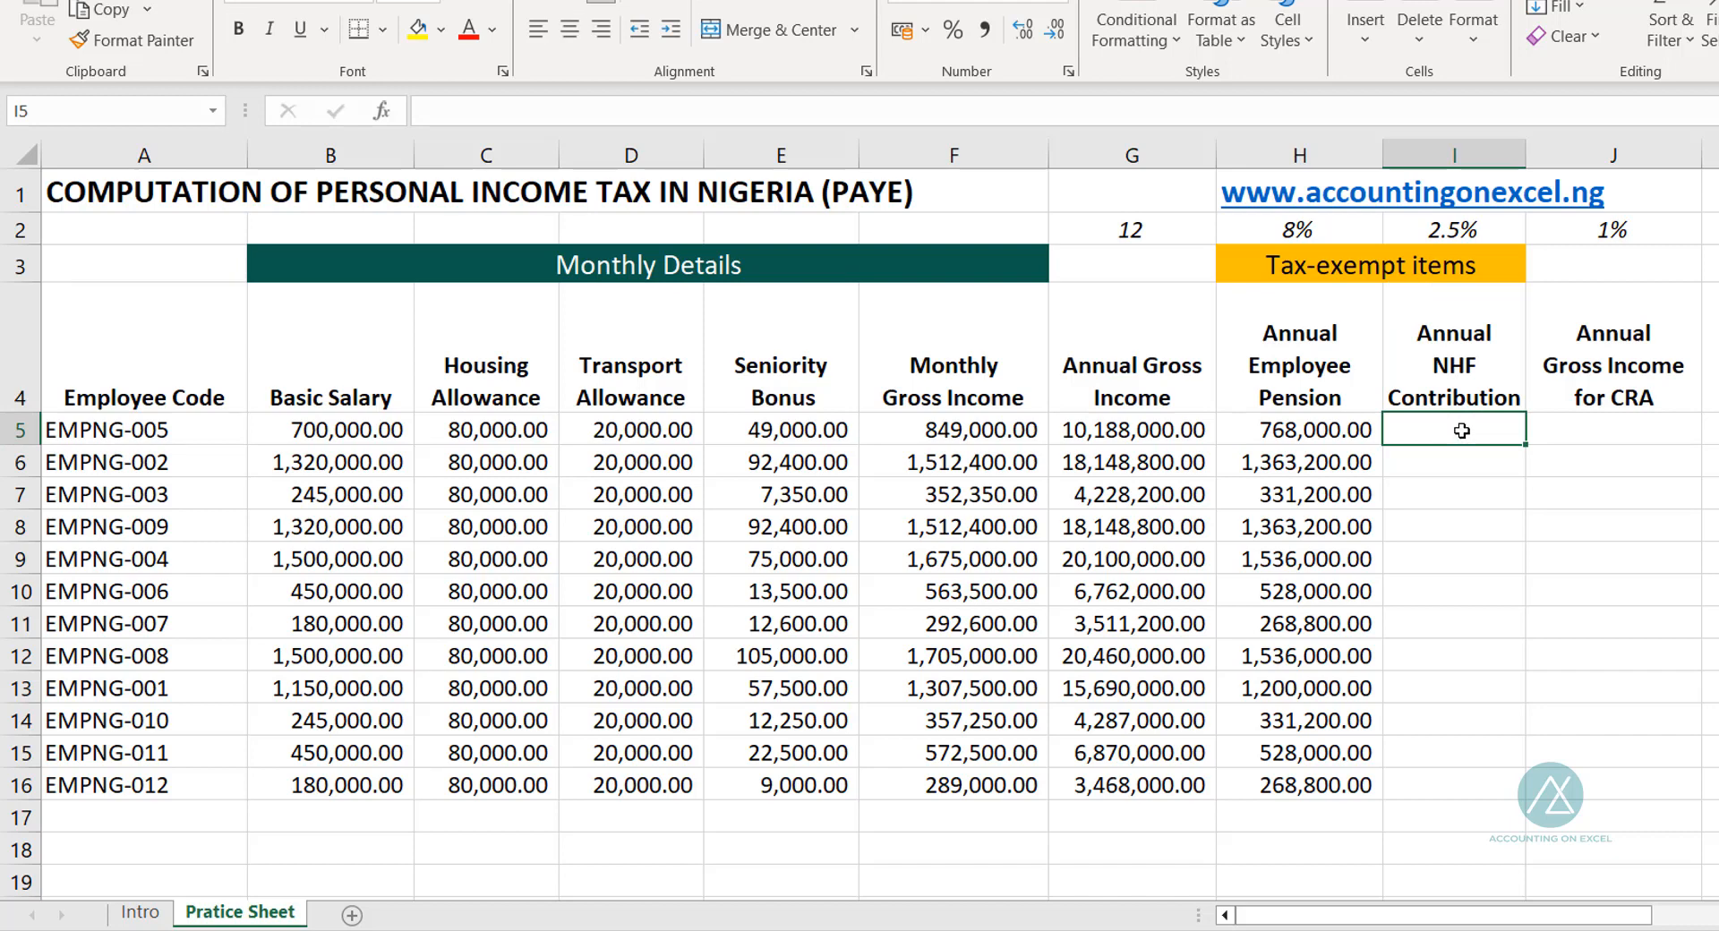
pyautogui.scroll(-2, 132, 812)
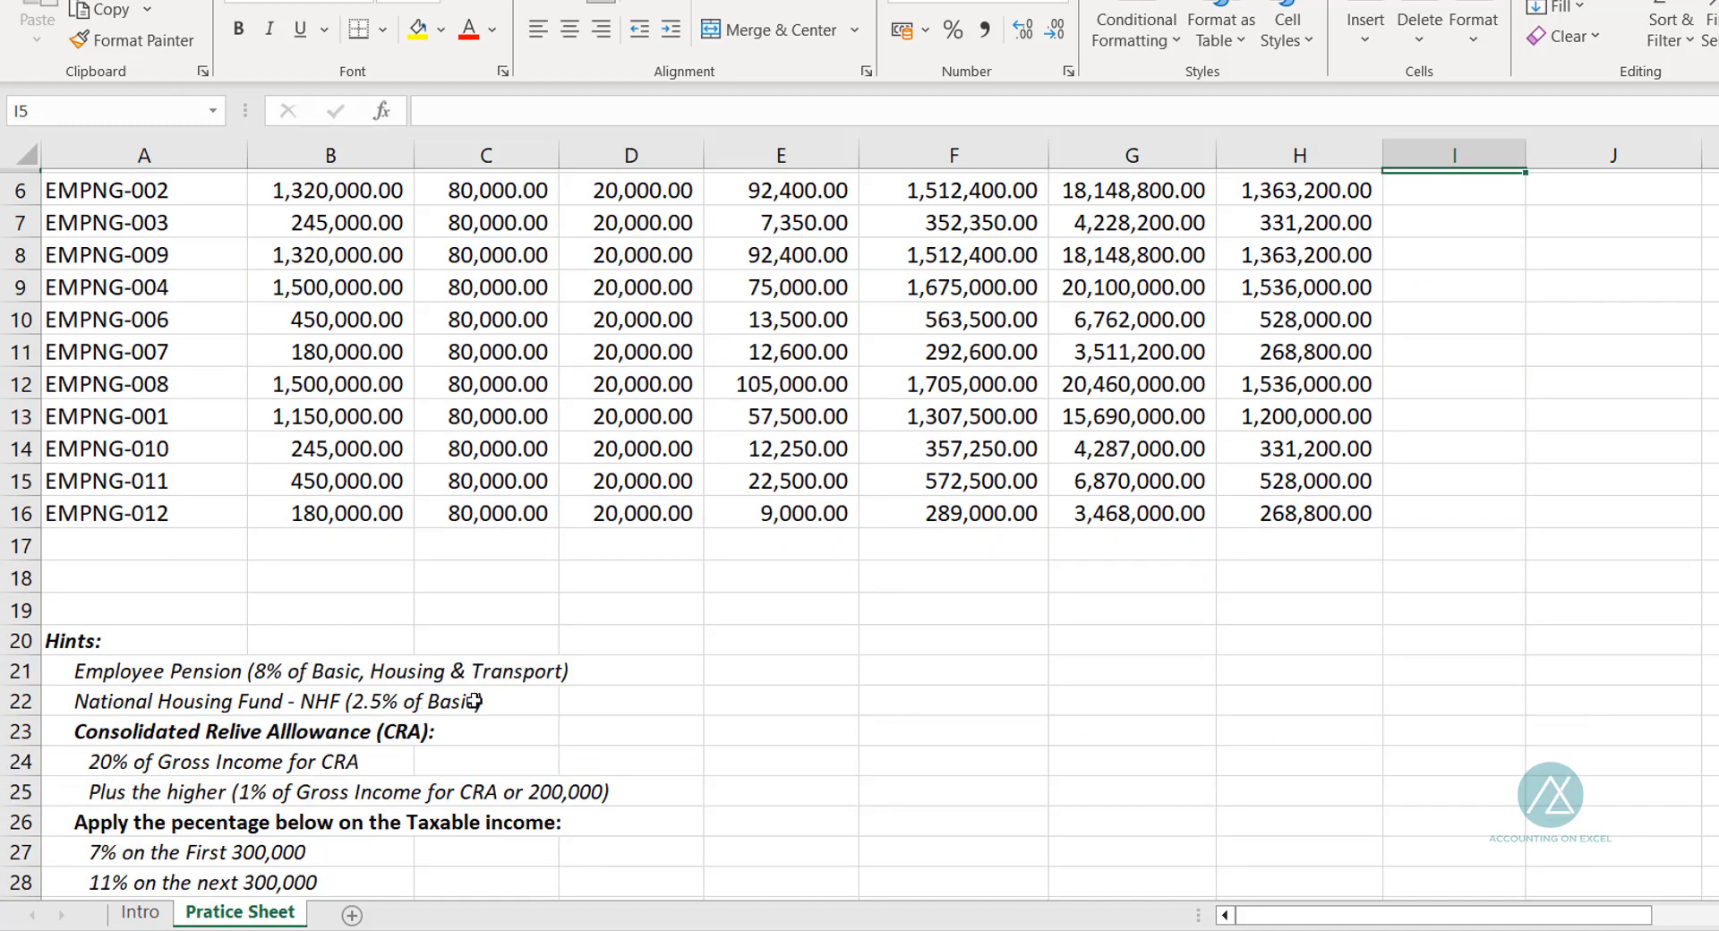
pyautogui.scroll(2, 879, 629)
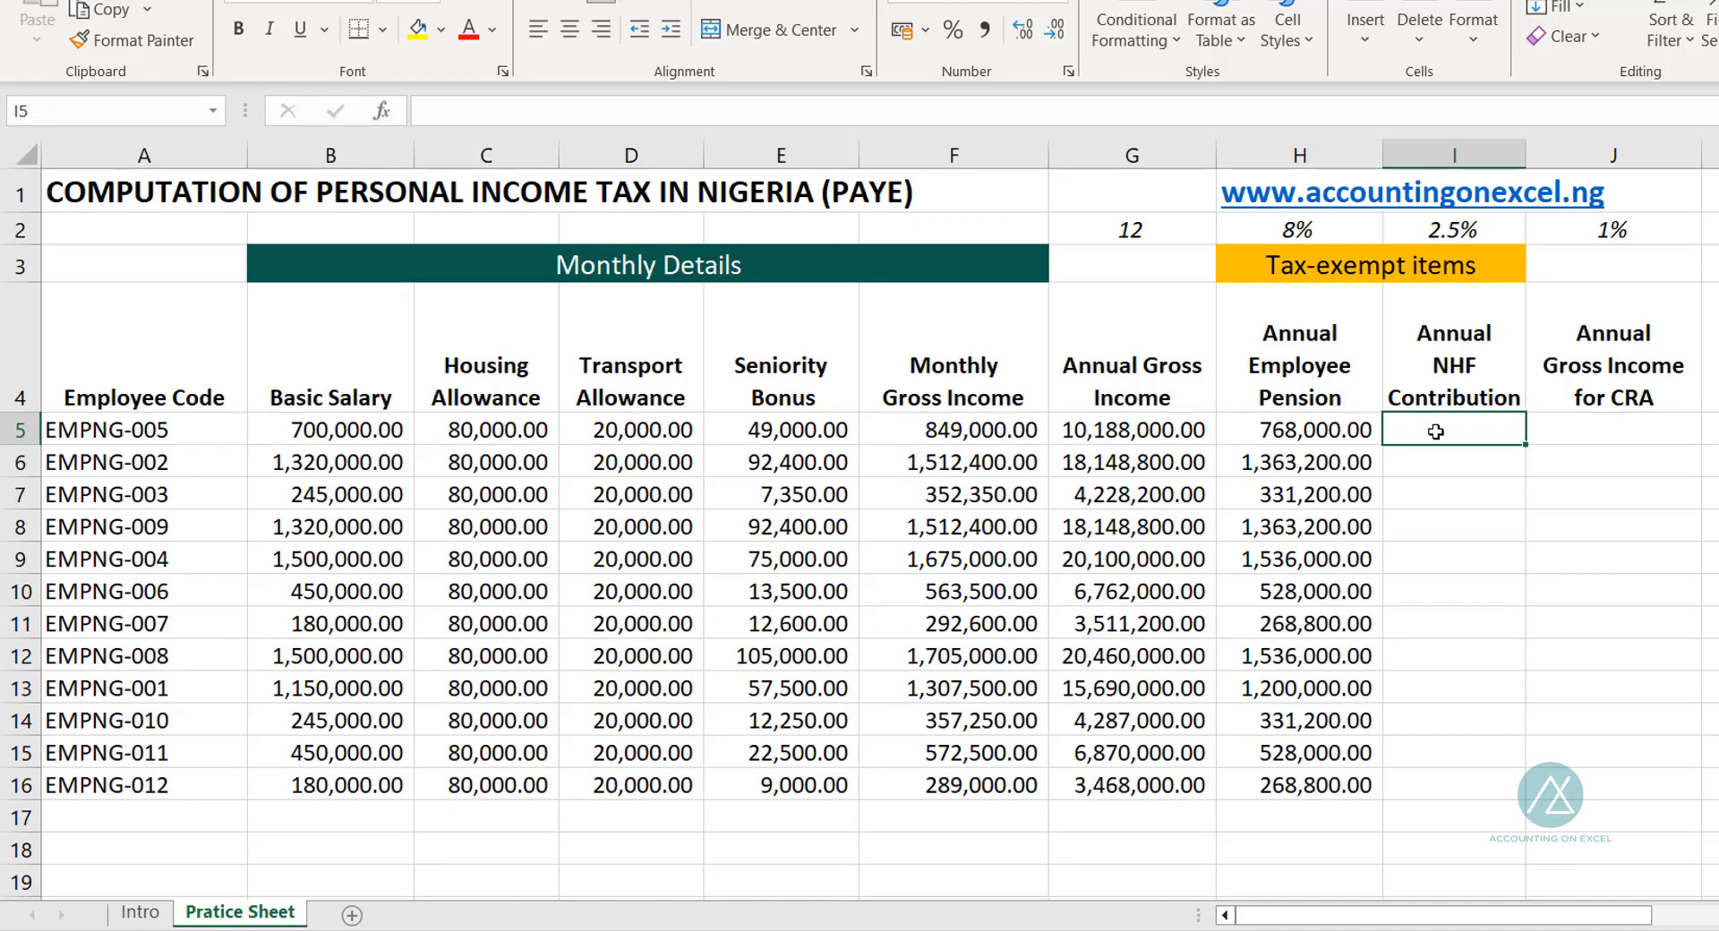
pyautogui.write('=')
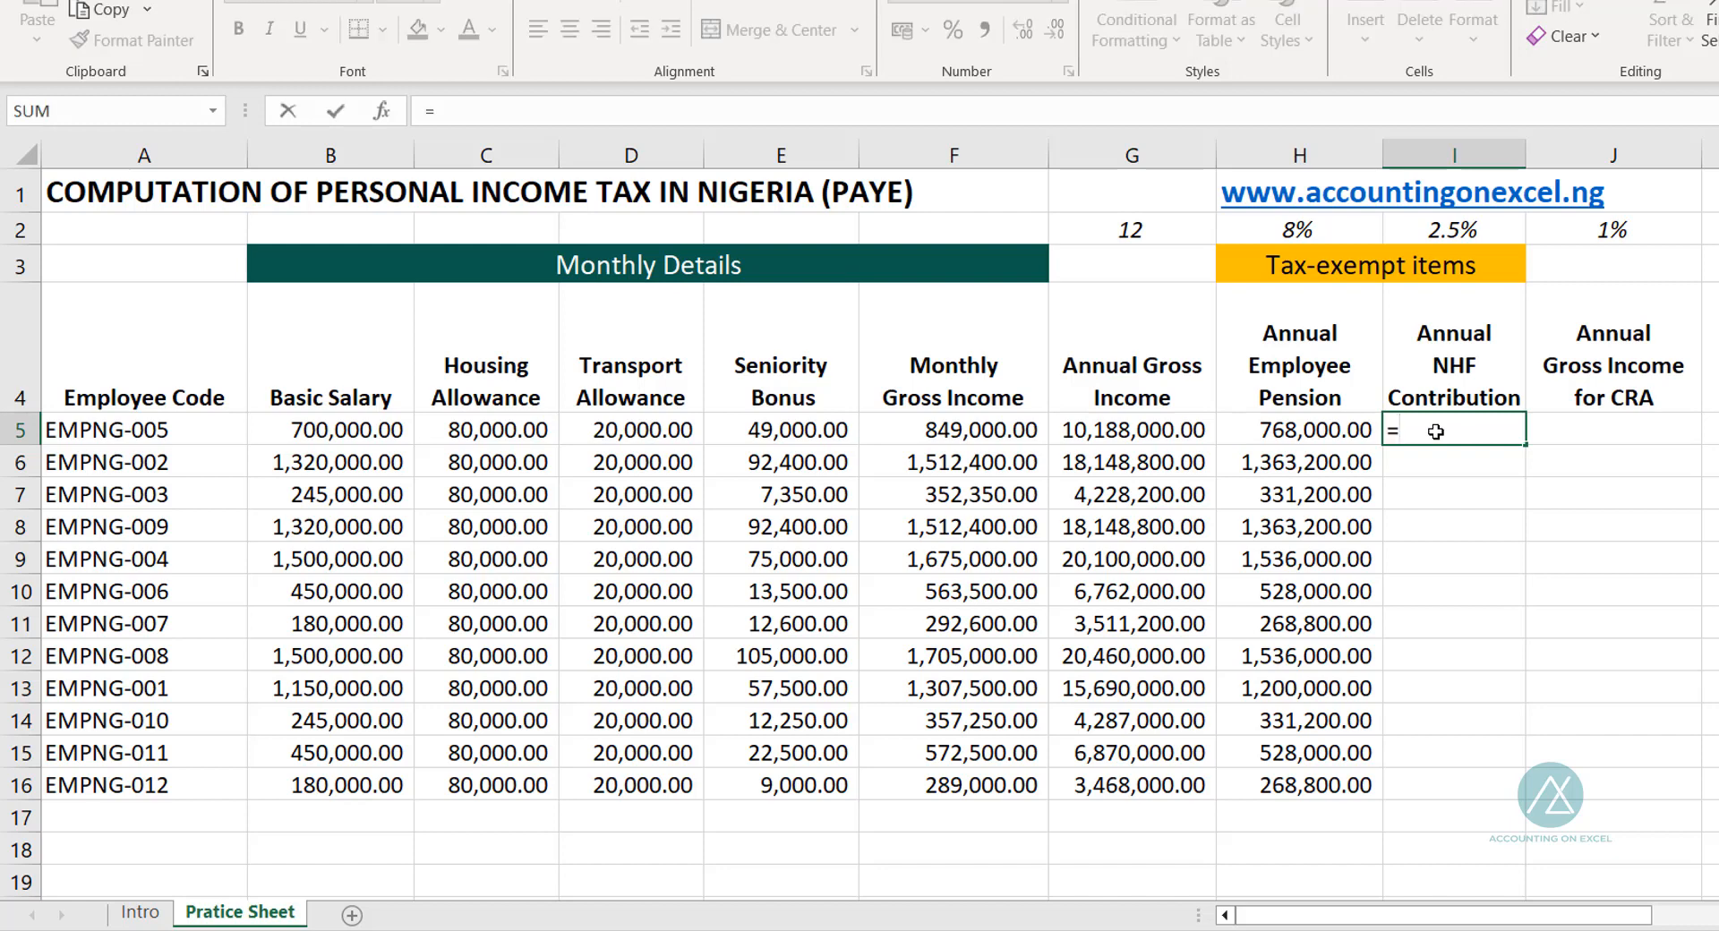
pyautogui.click(1436, 232)
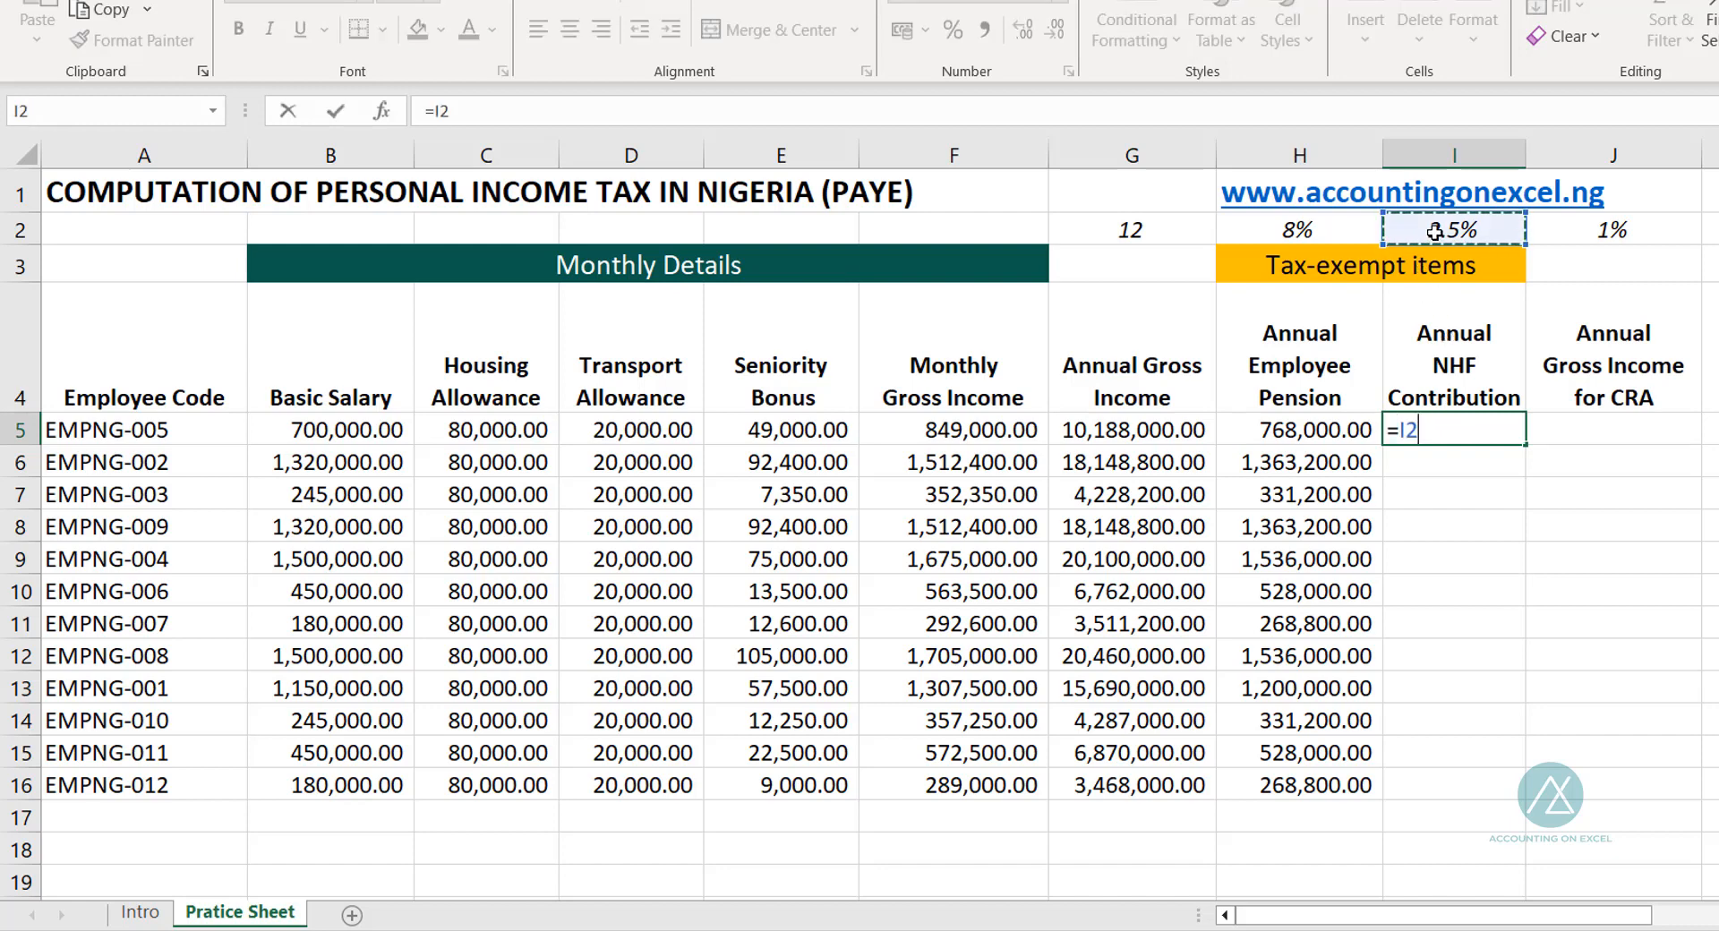
pyautogui.write('*')
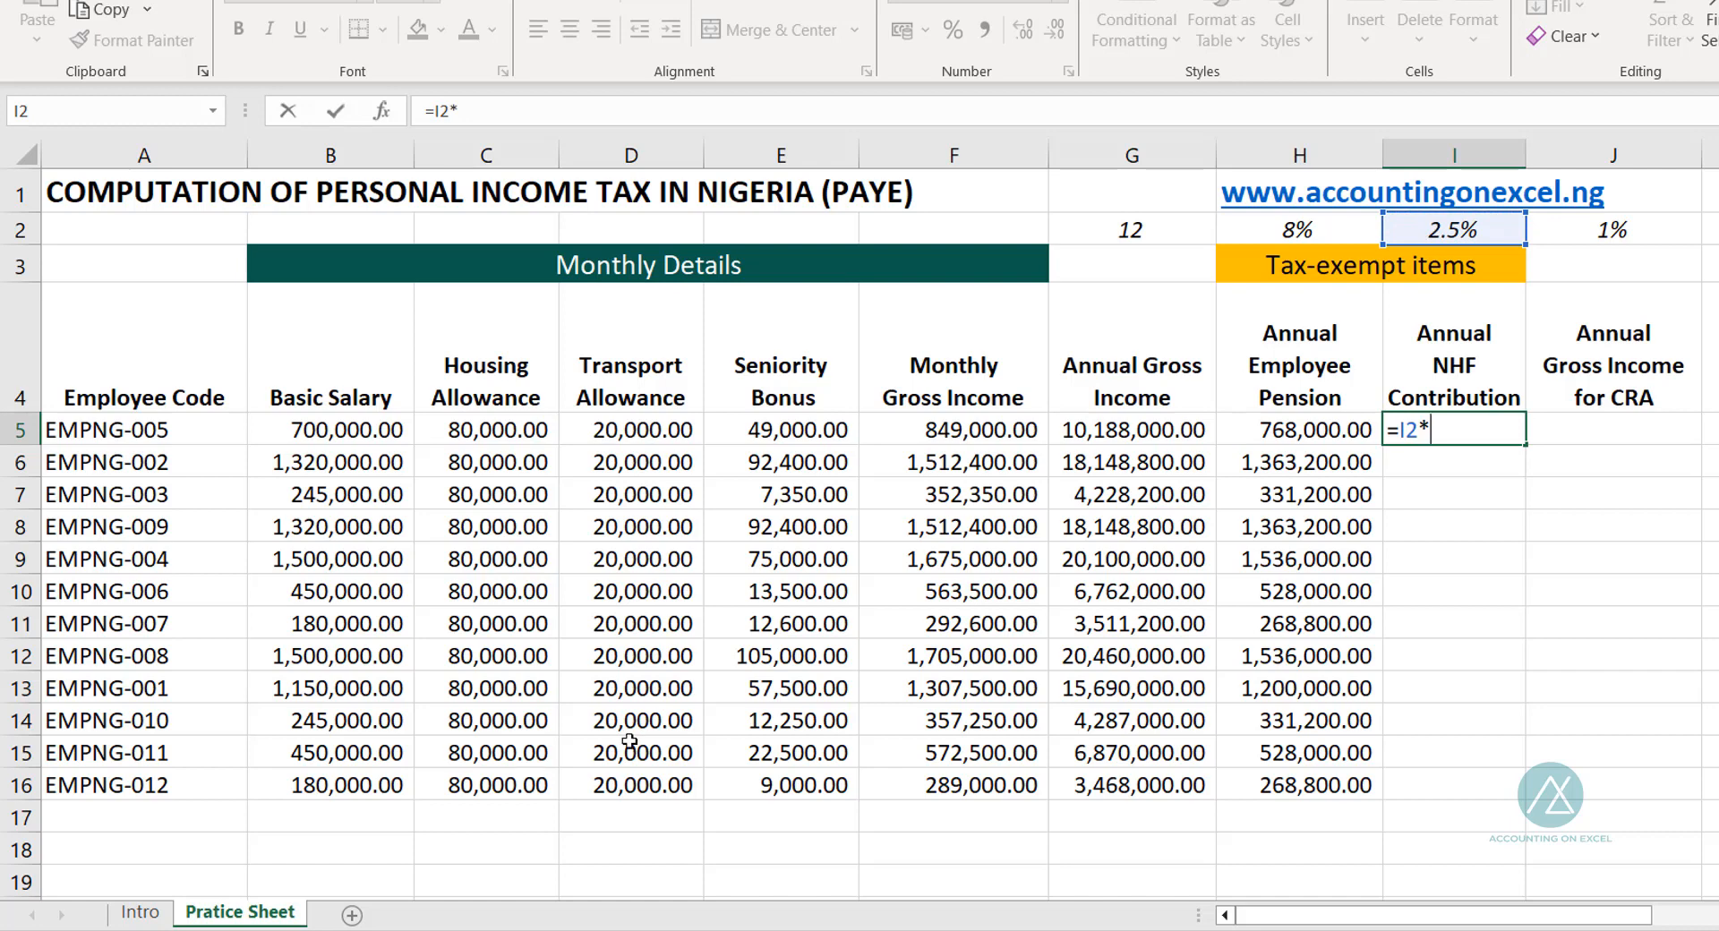
pyautogui.click(342, 426)
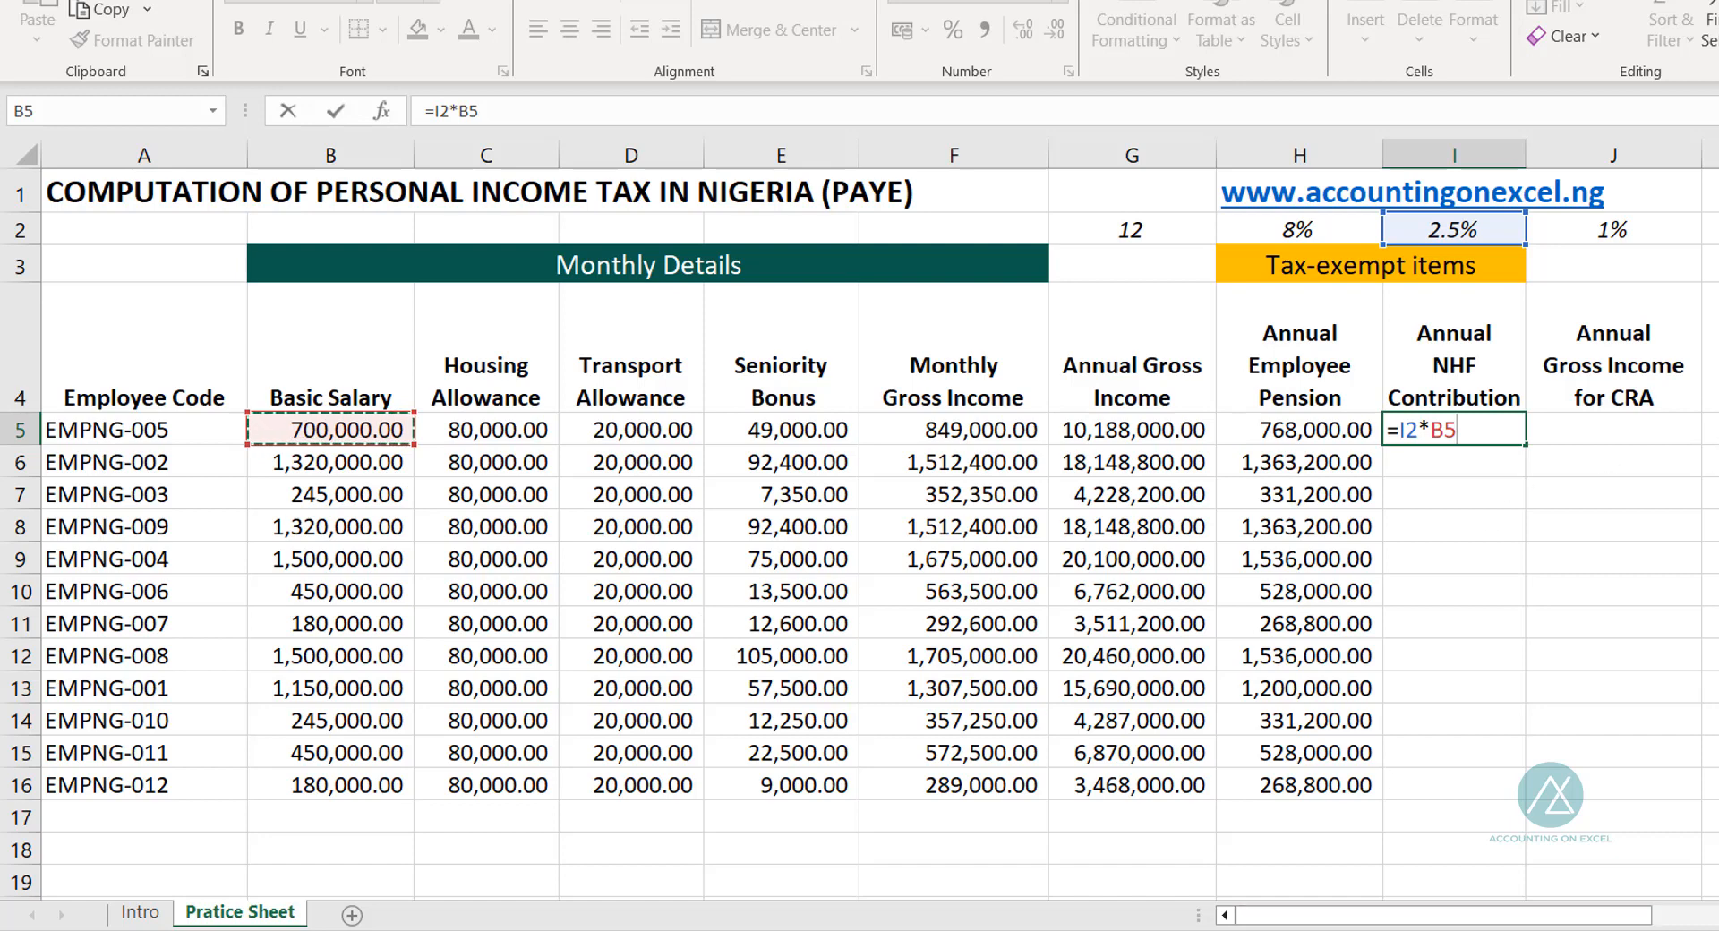
# Step: Annualise the NHF formula in I5 by bracketing the product and multiplying by an absolute G2, giving =(I2*B5)*$G$2
pyautogui.write(')')
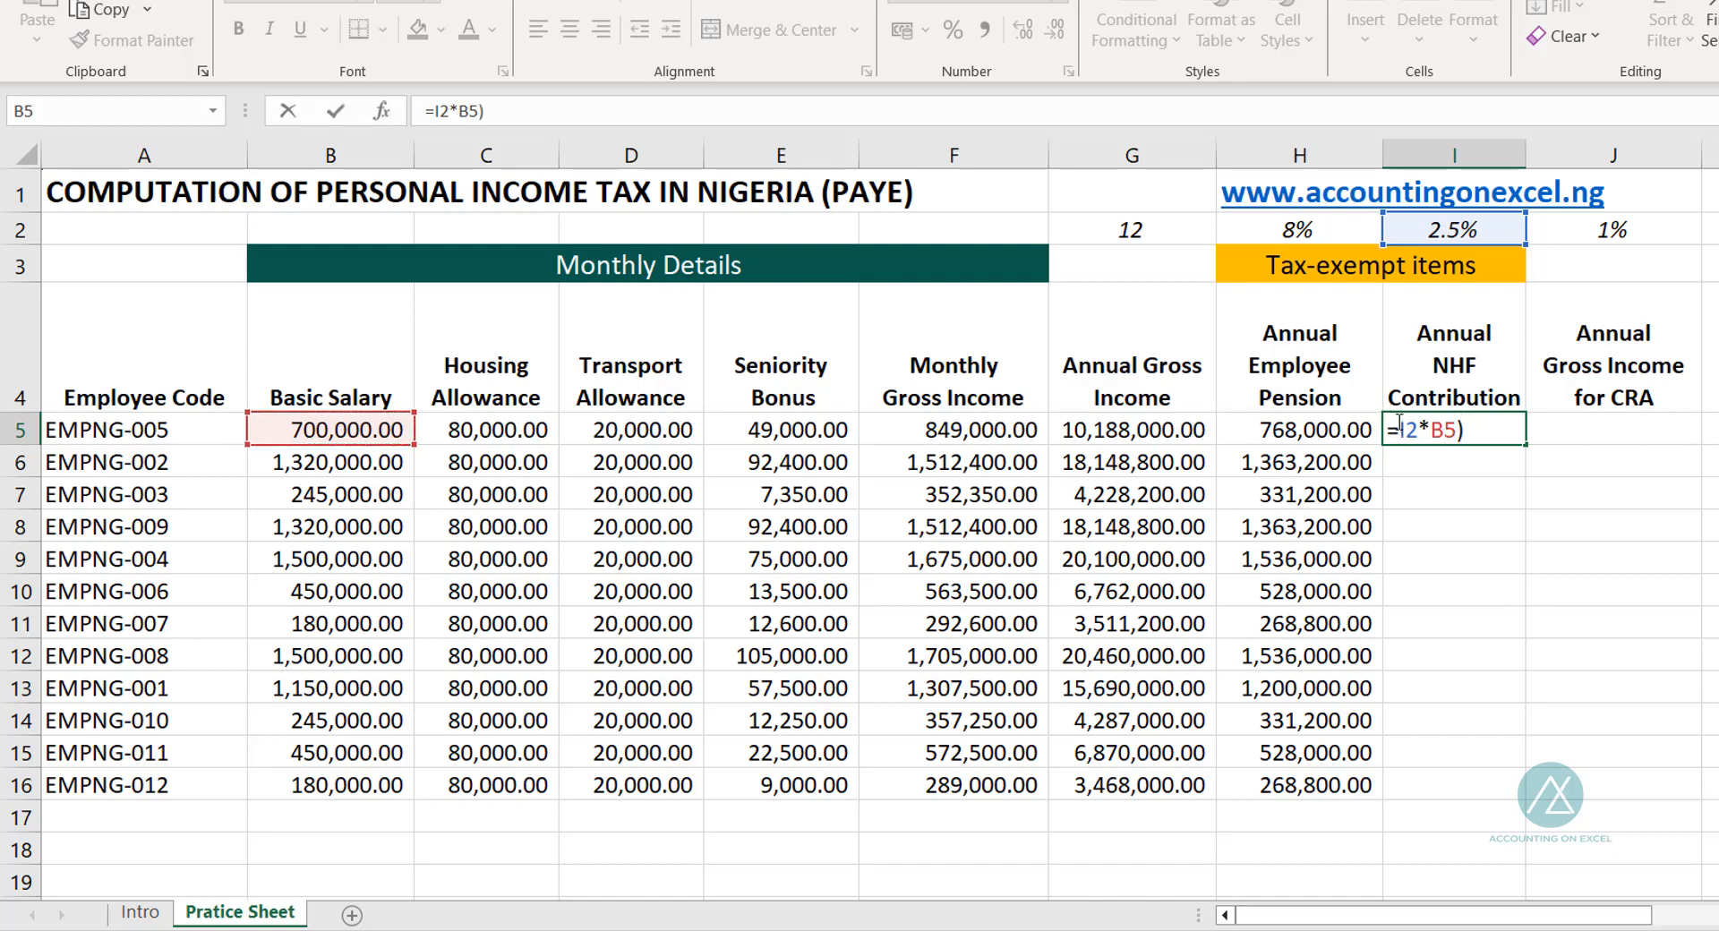
pyautogui.write('(')
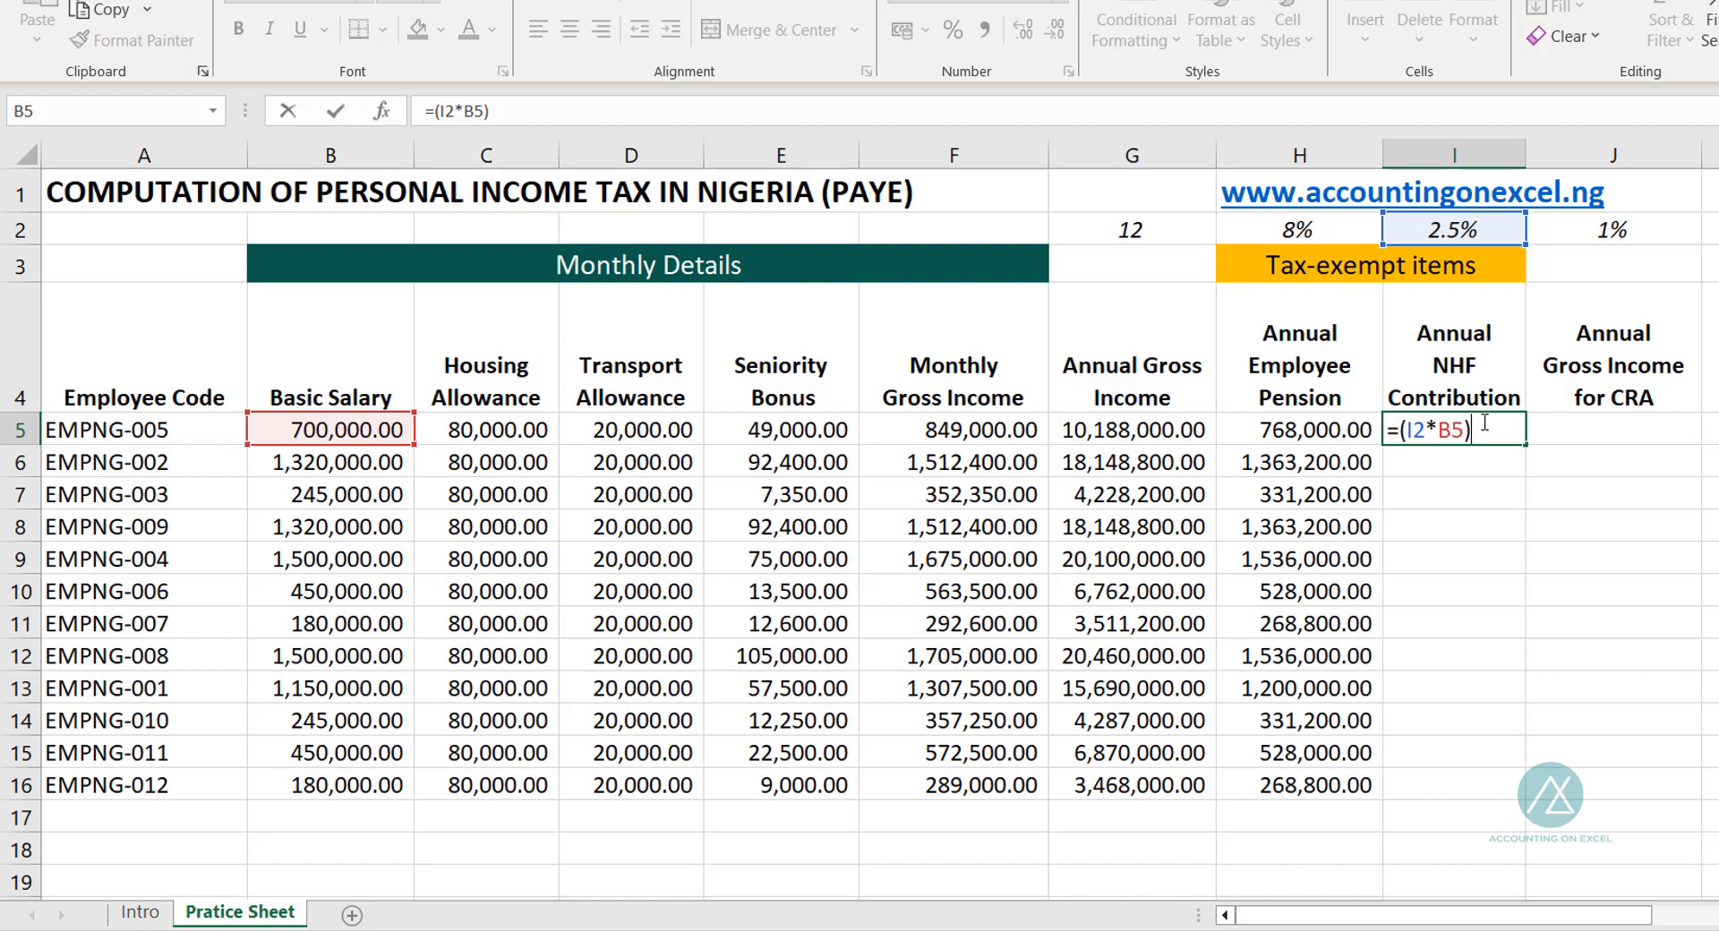
pyautogui.click(1082, 222)
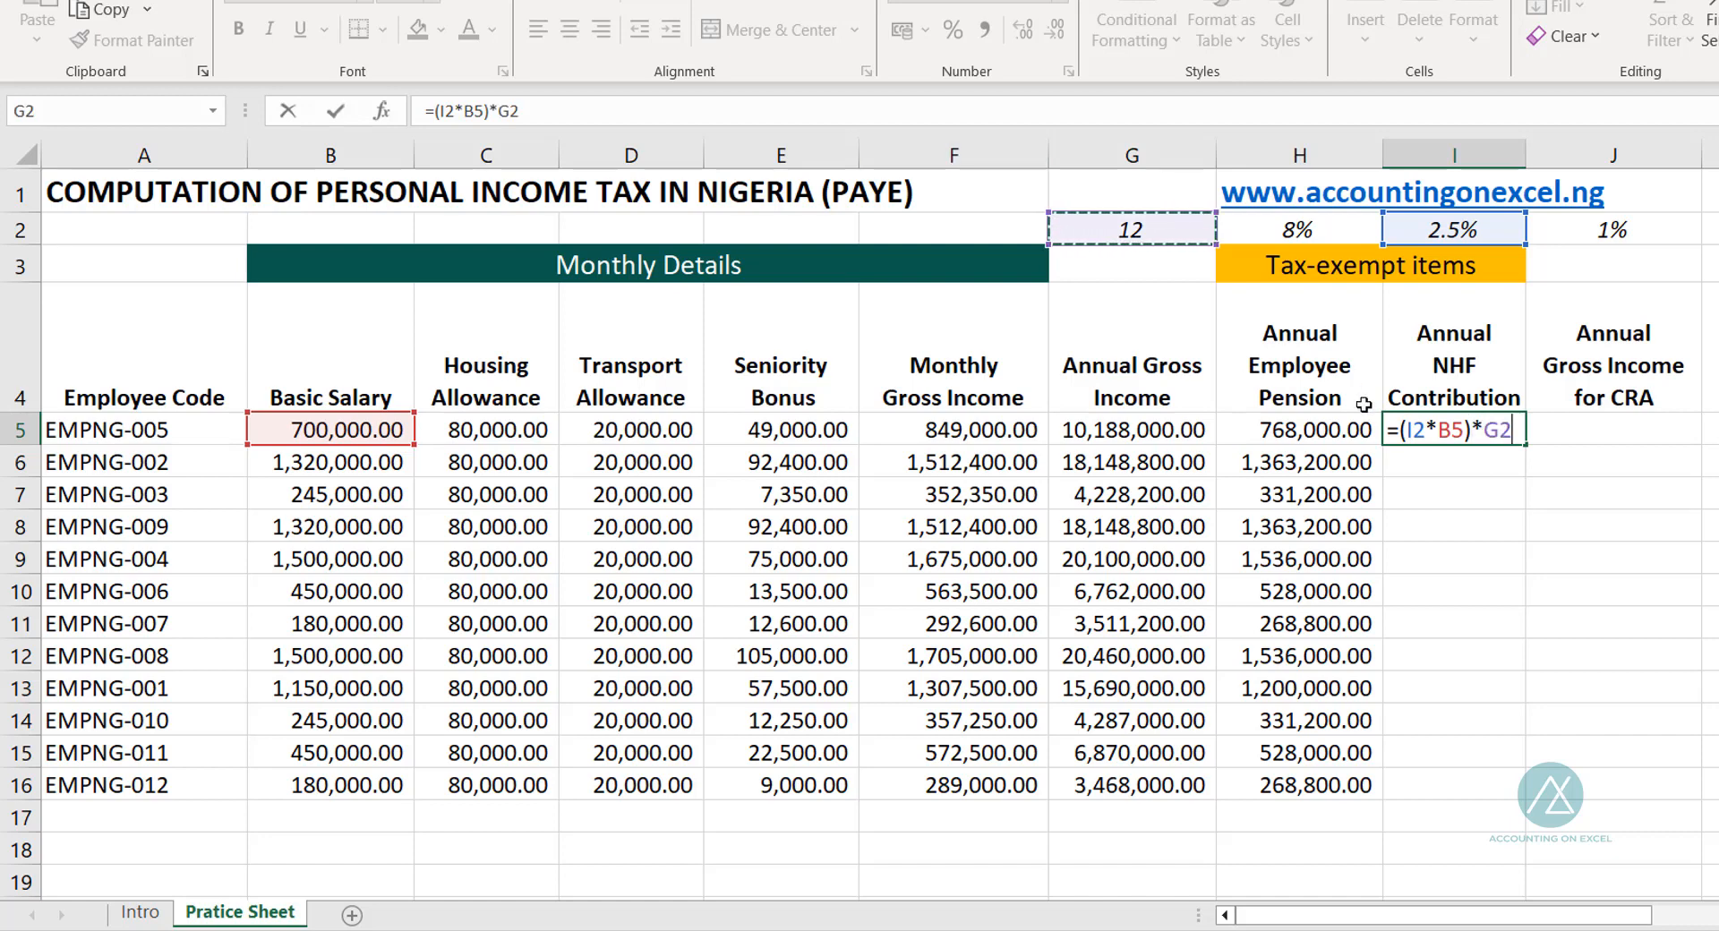
pyautogui.press('F4')
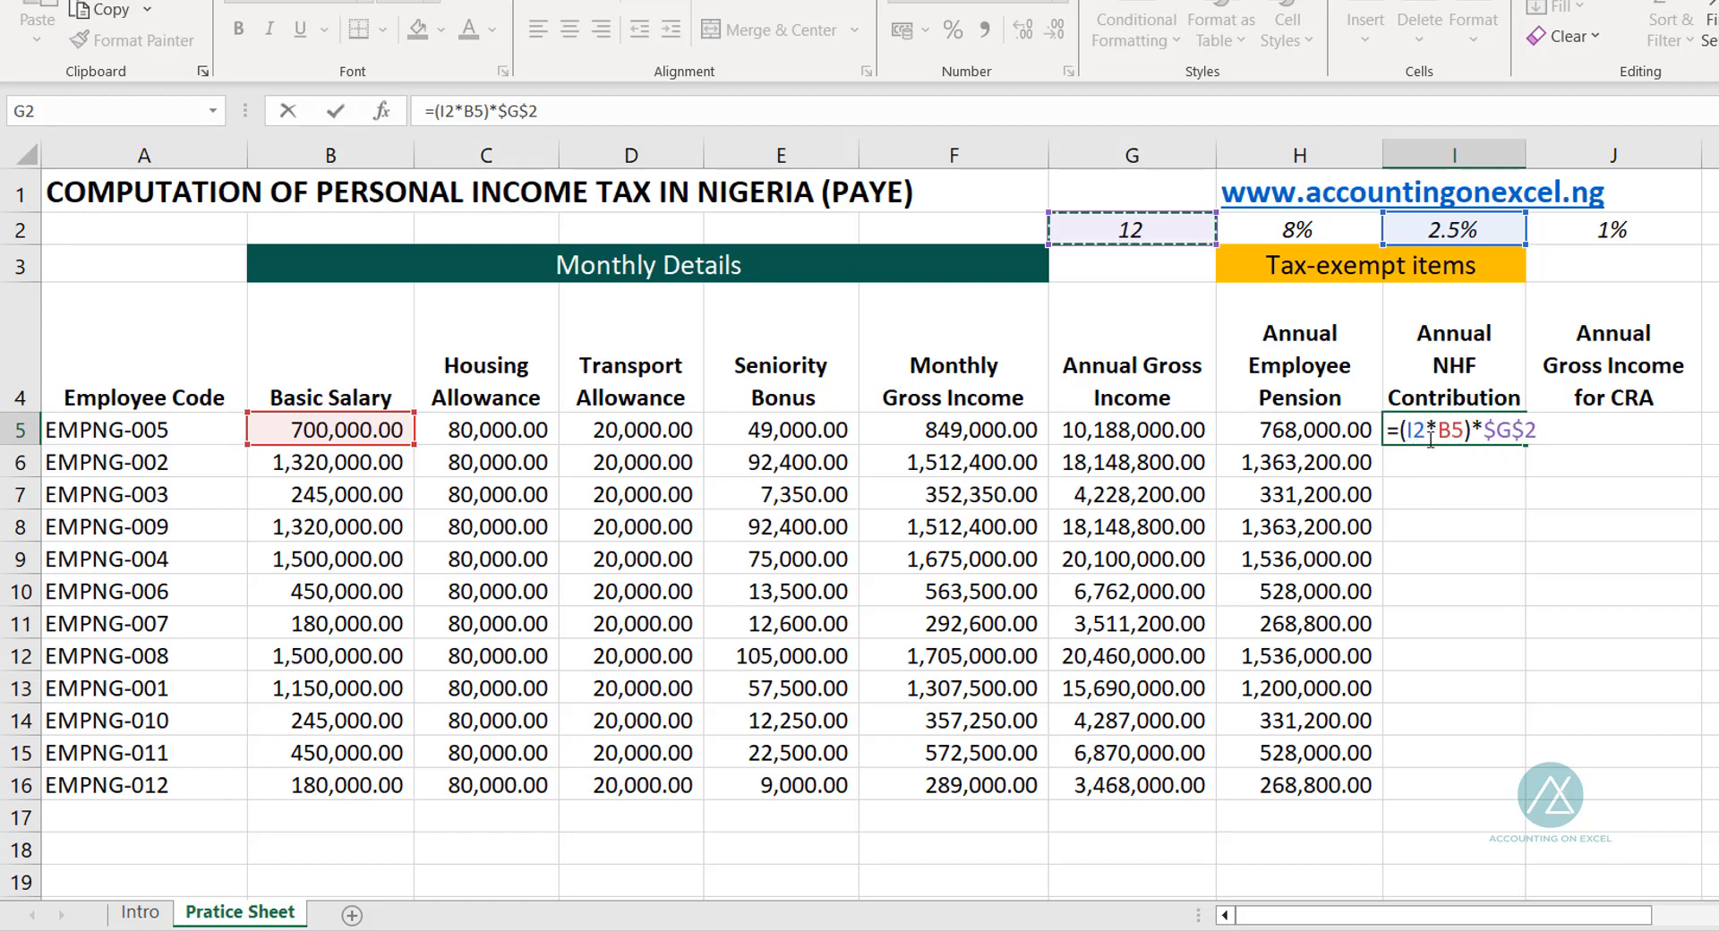
# Step: Make the NHF rate reference in I5 absolute as $I$2 and fill the formula down to I16
pyautogui.moveTo(1430, 439); pyautogui.dragTo(1403, 431)
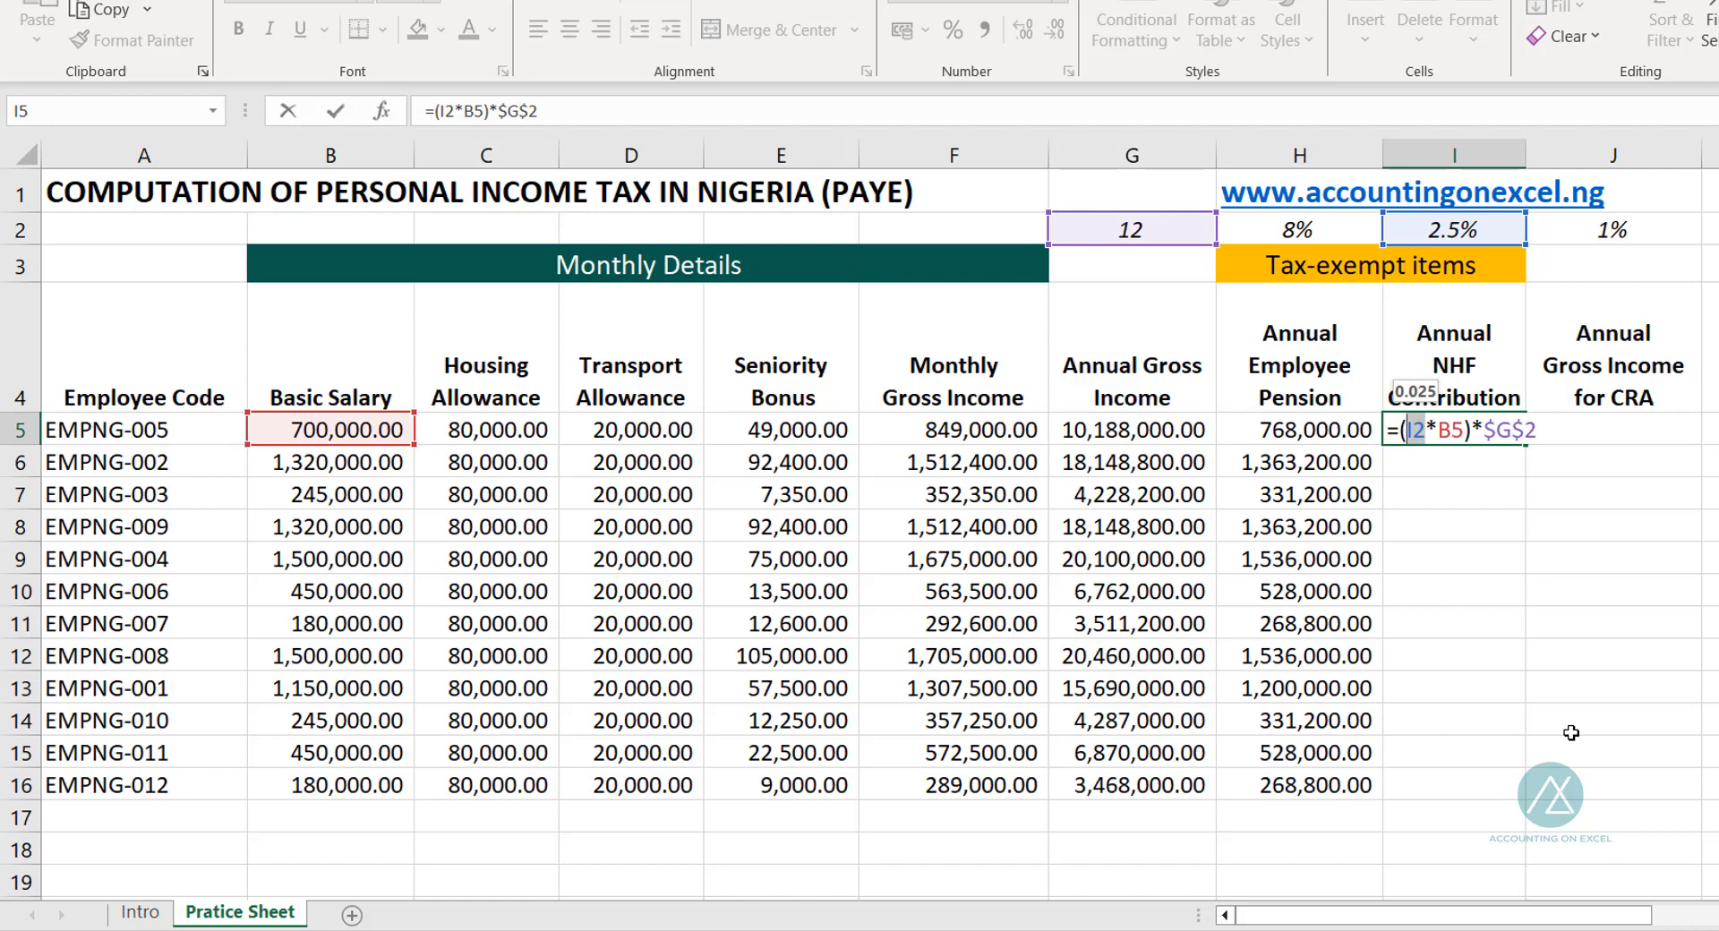
pyautogui.press('F4')
pyautogui.write('\\')
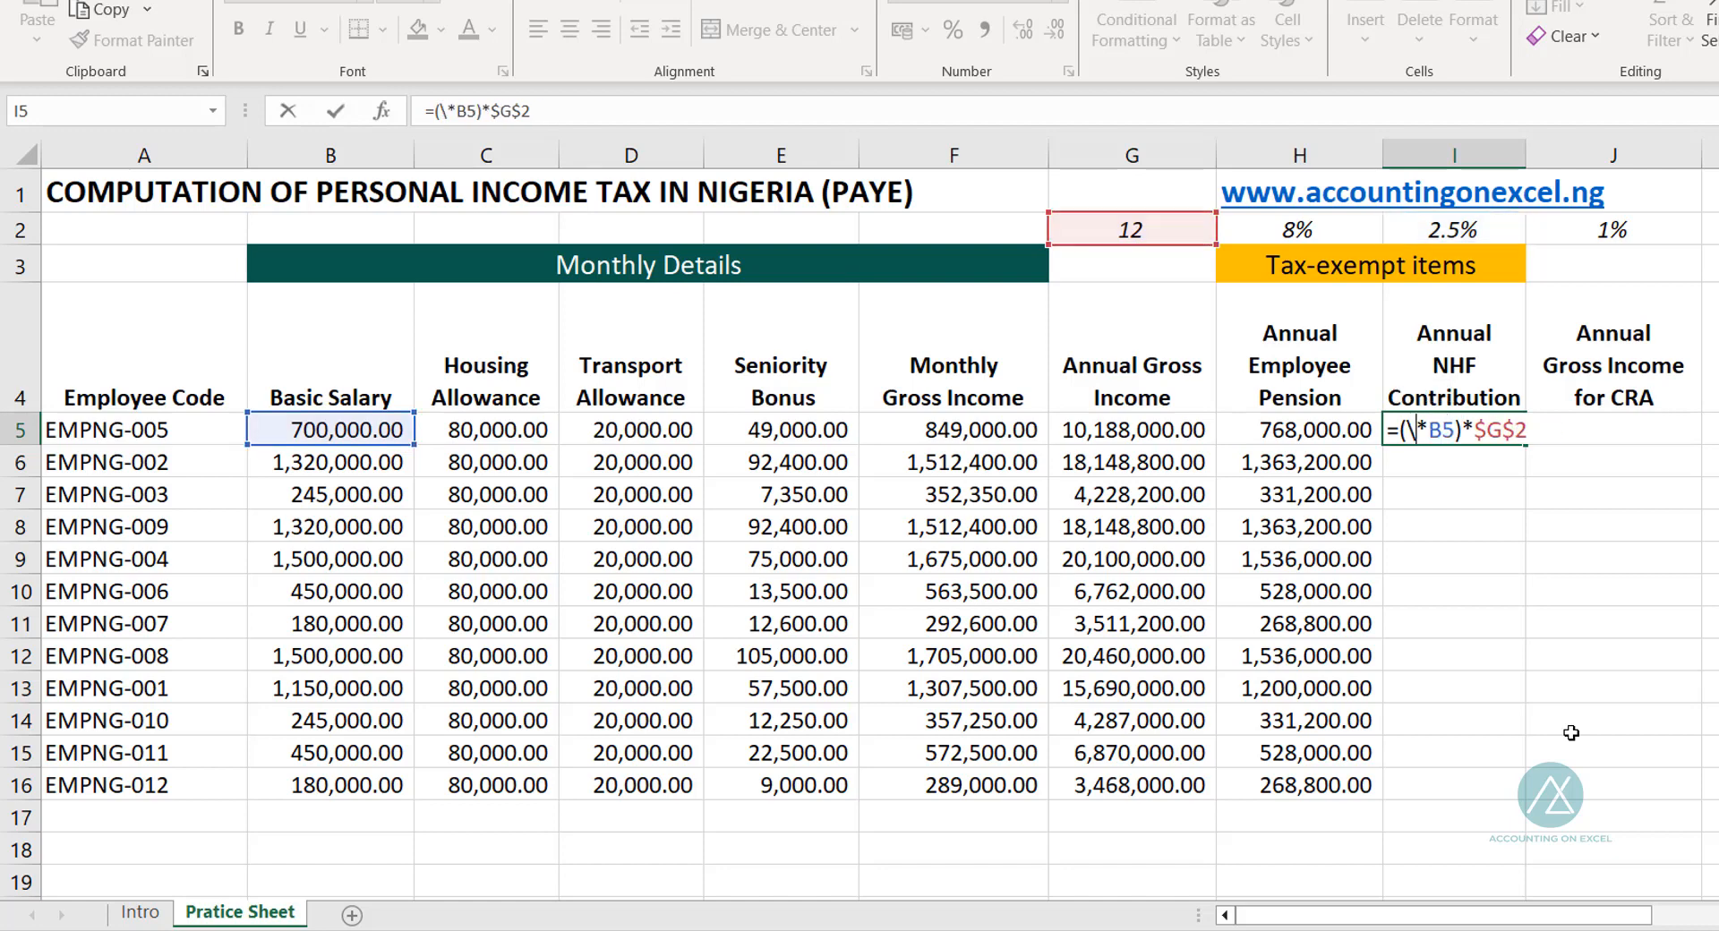
pyautogui.hotkey('ctrl', 'z')
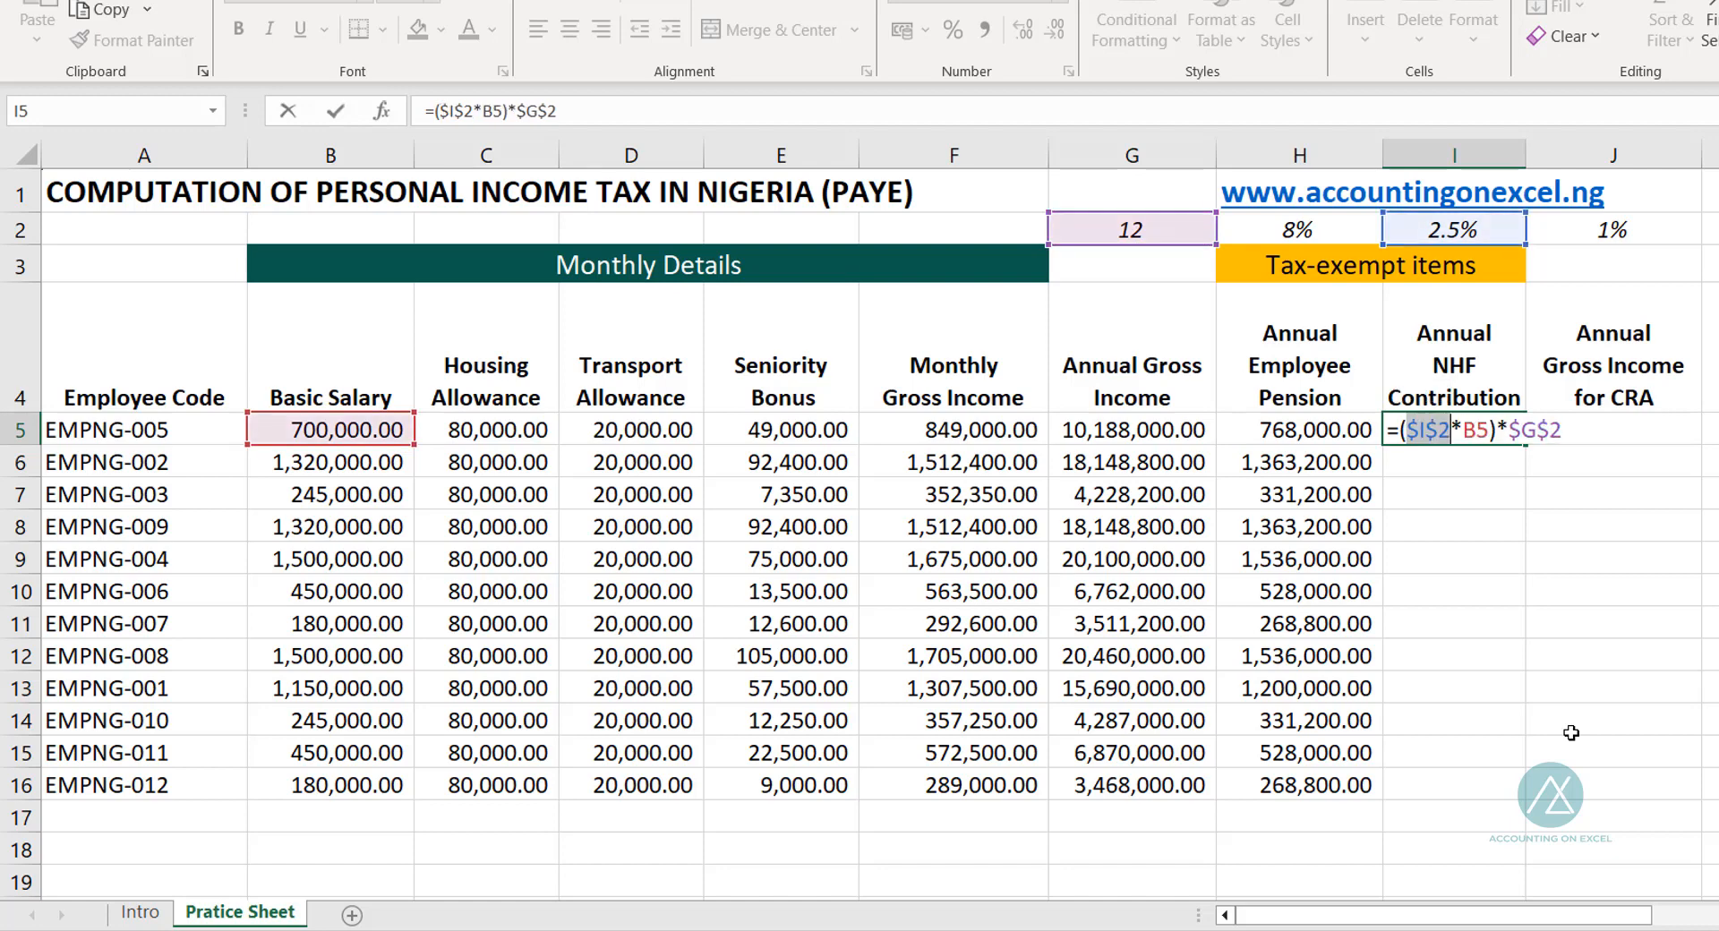
pyautogui.press('Return')
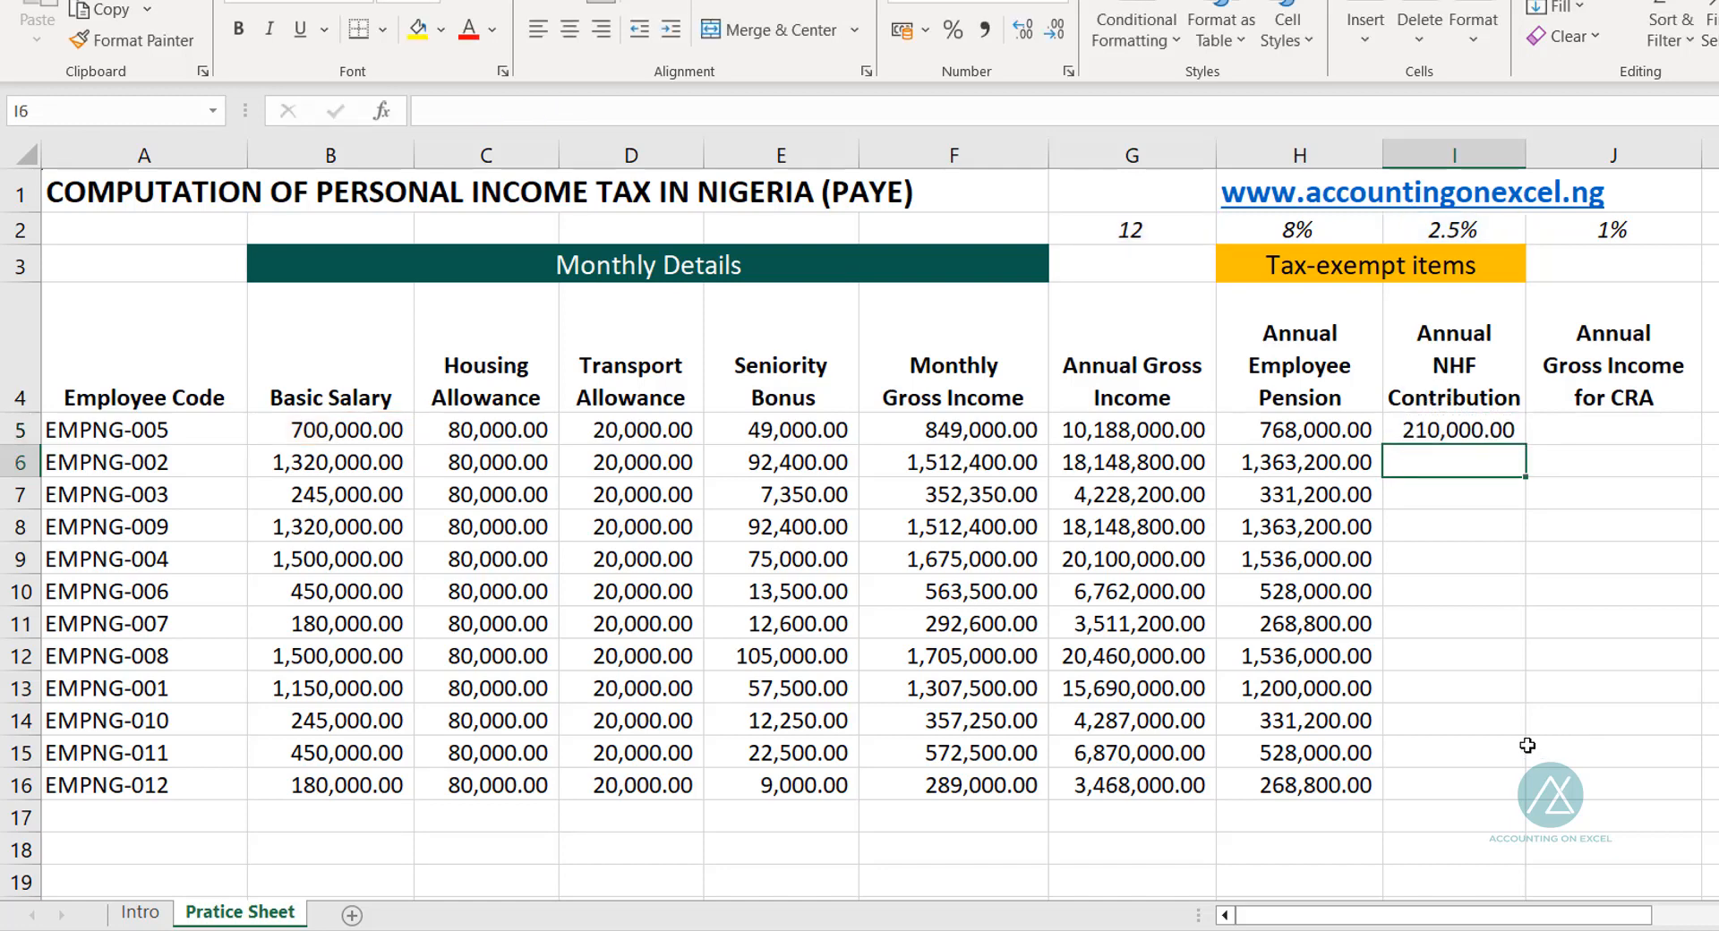
pyautogui.click(1467, 434)
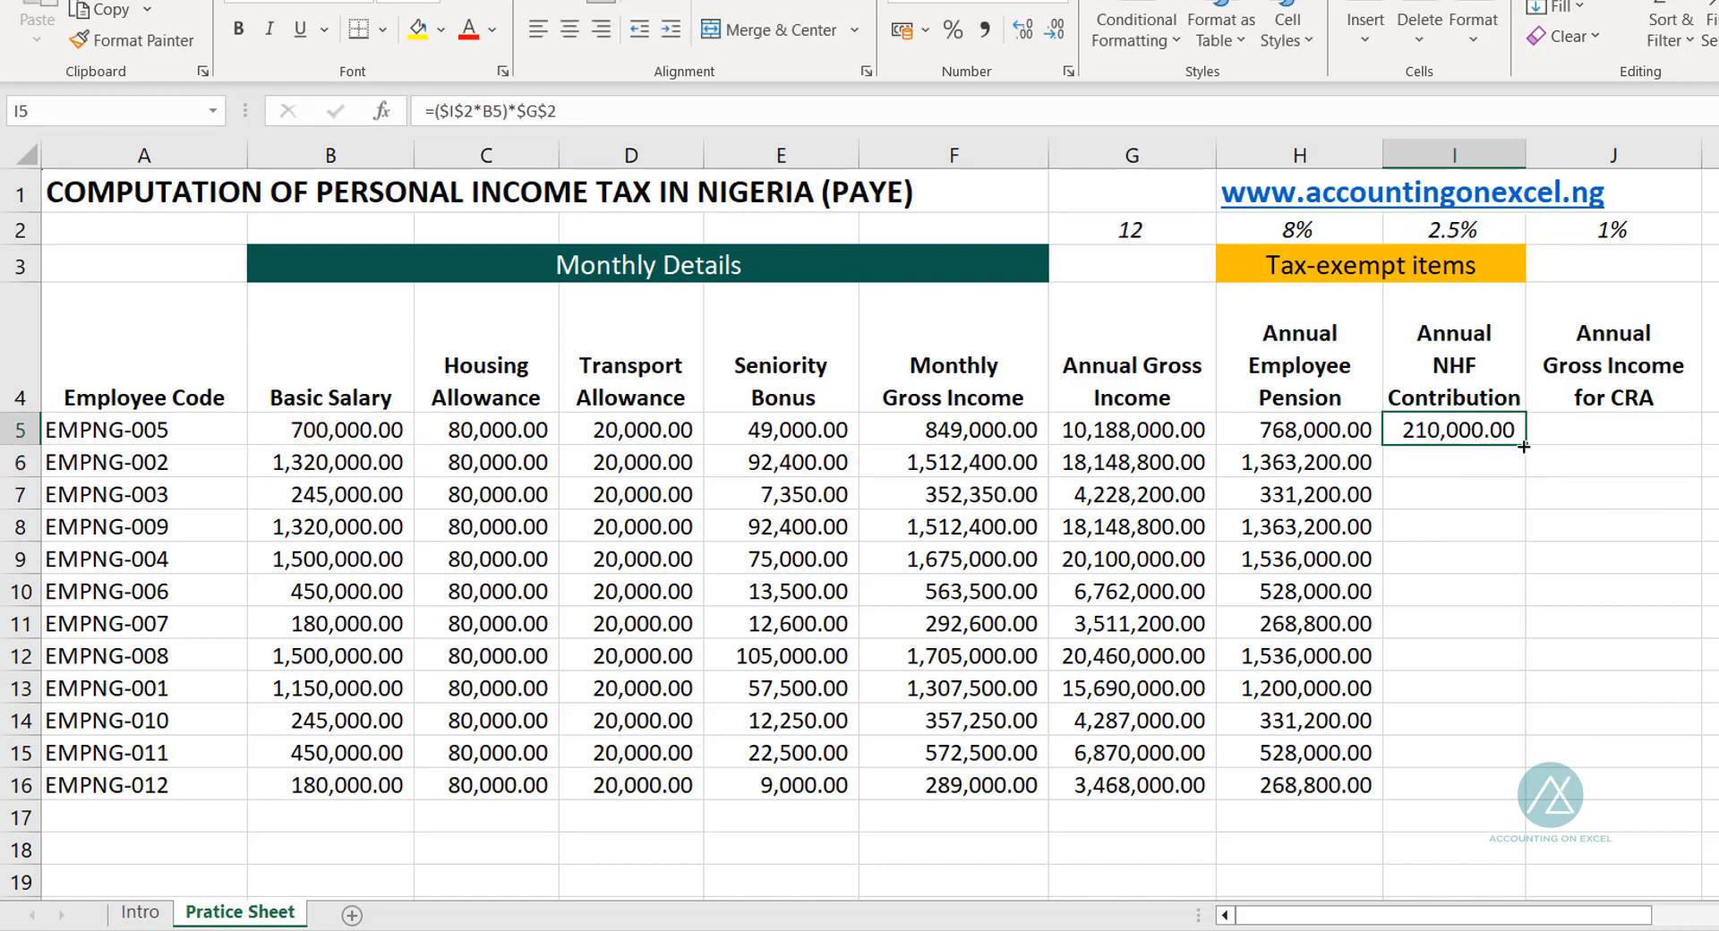
pyautogui.moveTo(1523, 445); pyautogui.dragTo(1439, 806)
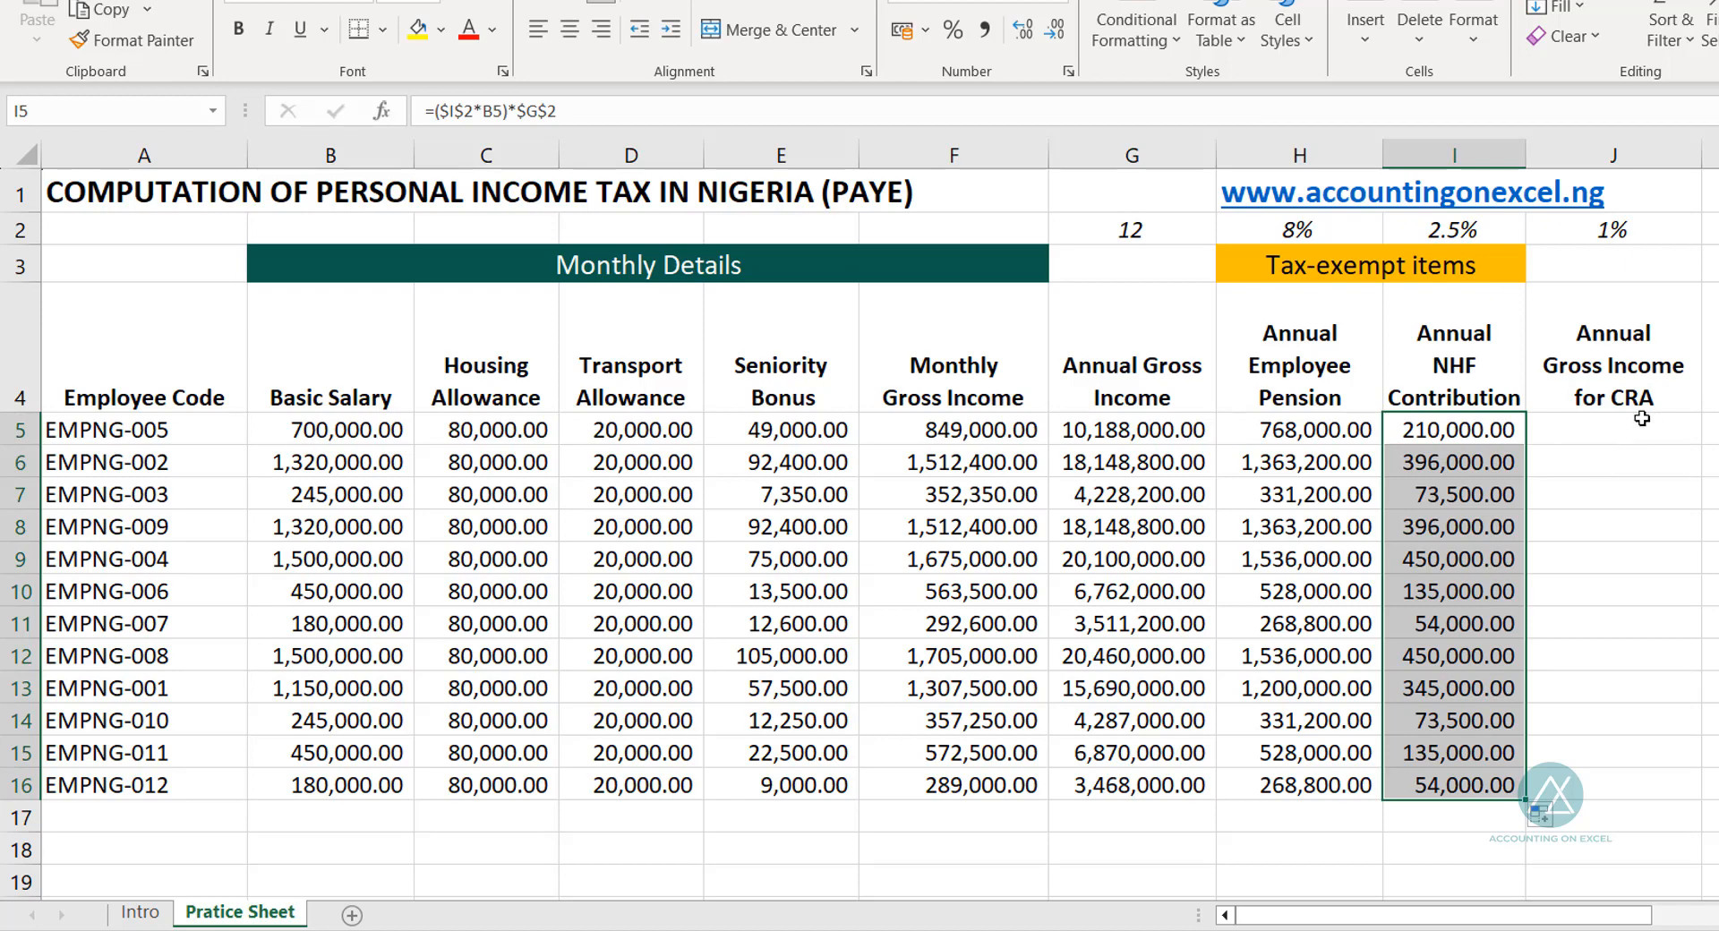
# Step: Compute the Annual Gross Income for CRA in J5 with =G5-SUM(H5:I5) and fill the formula down to J16
pyautogui.click(1571, 430)
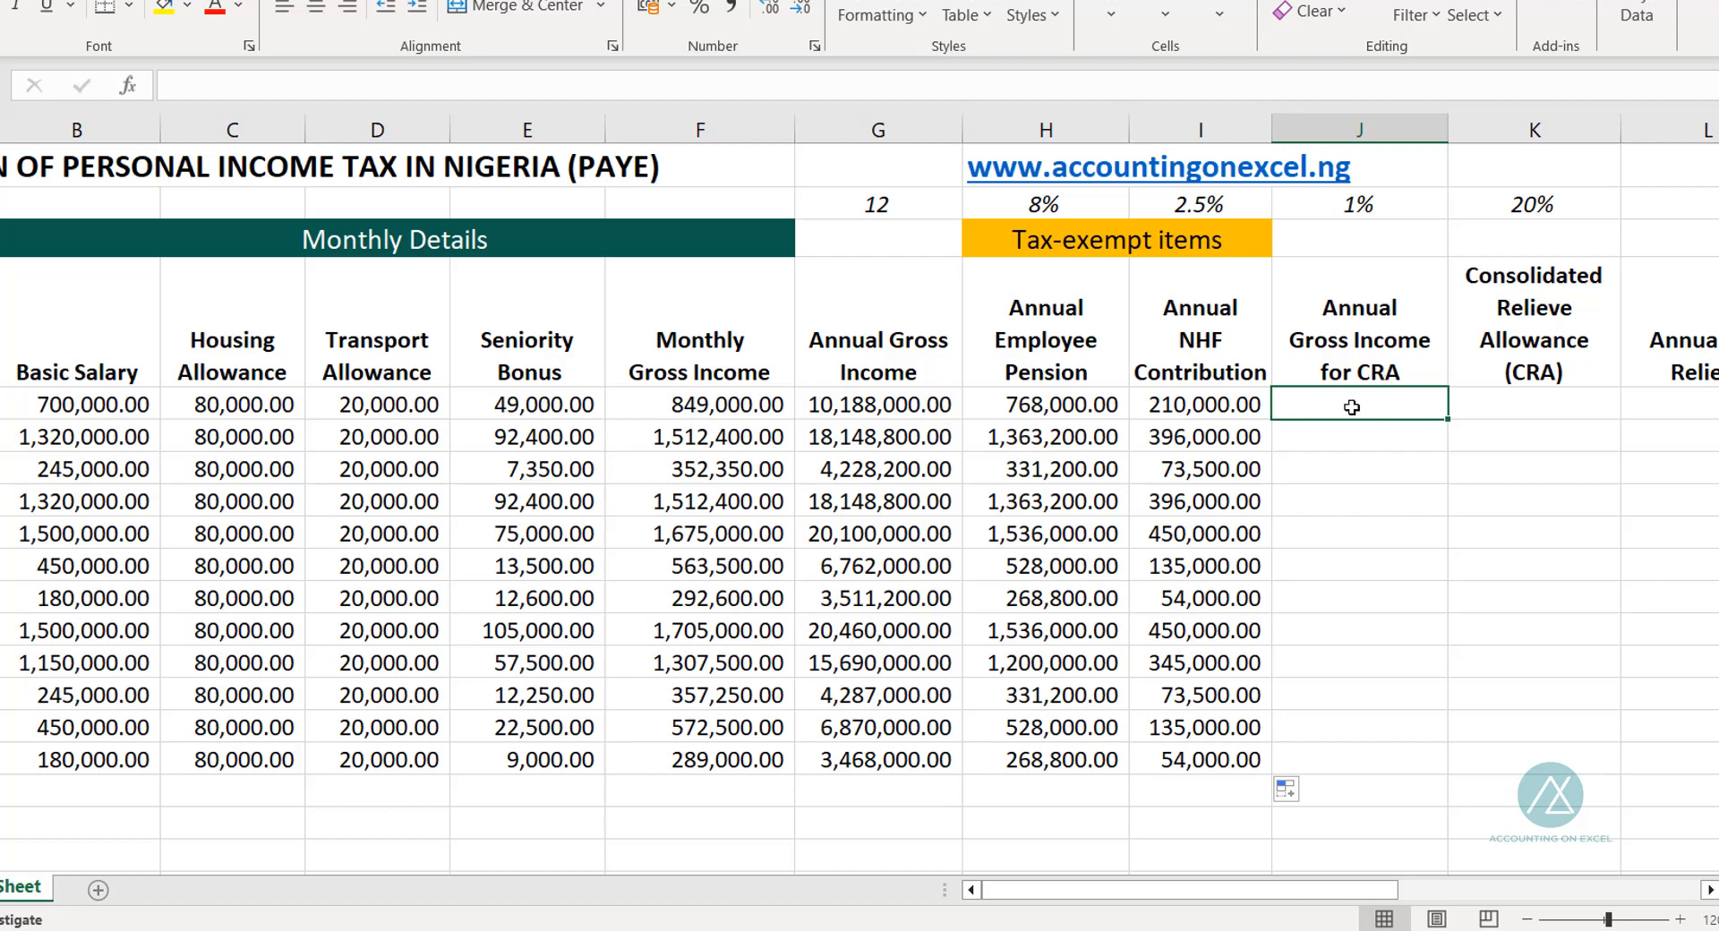
pyautogui.write('=')
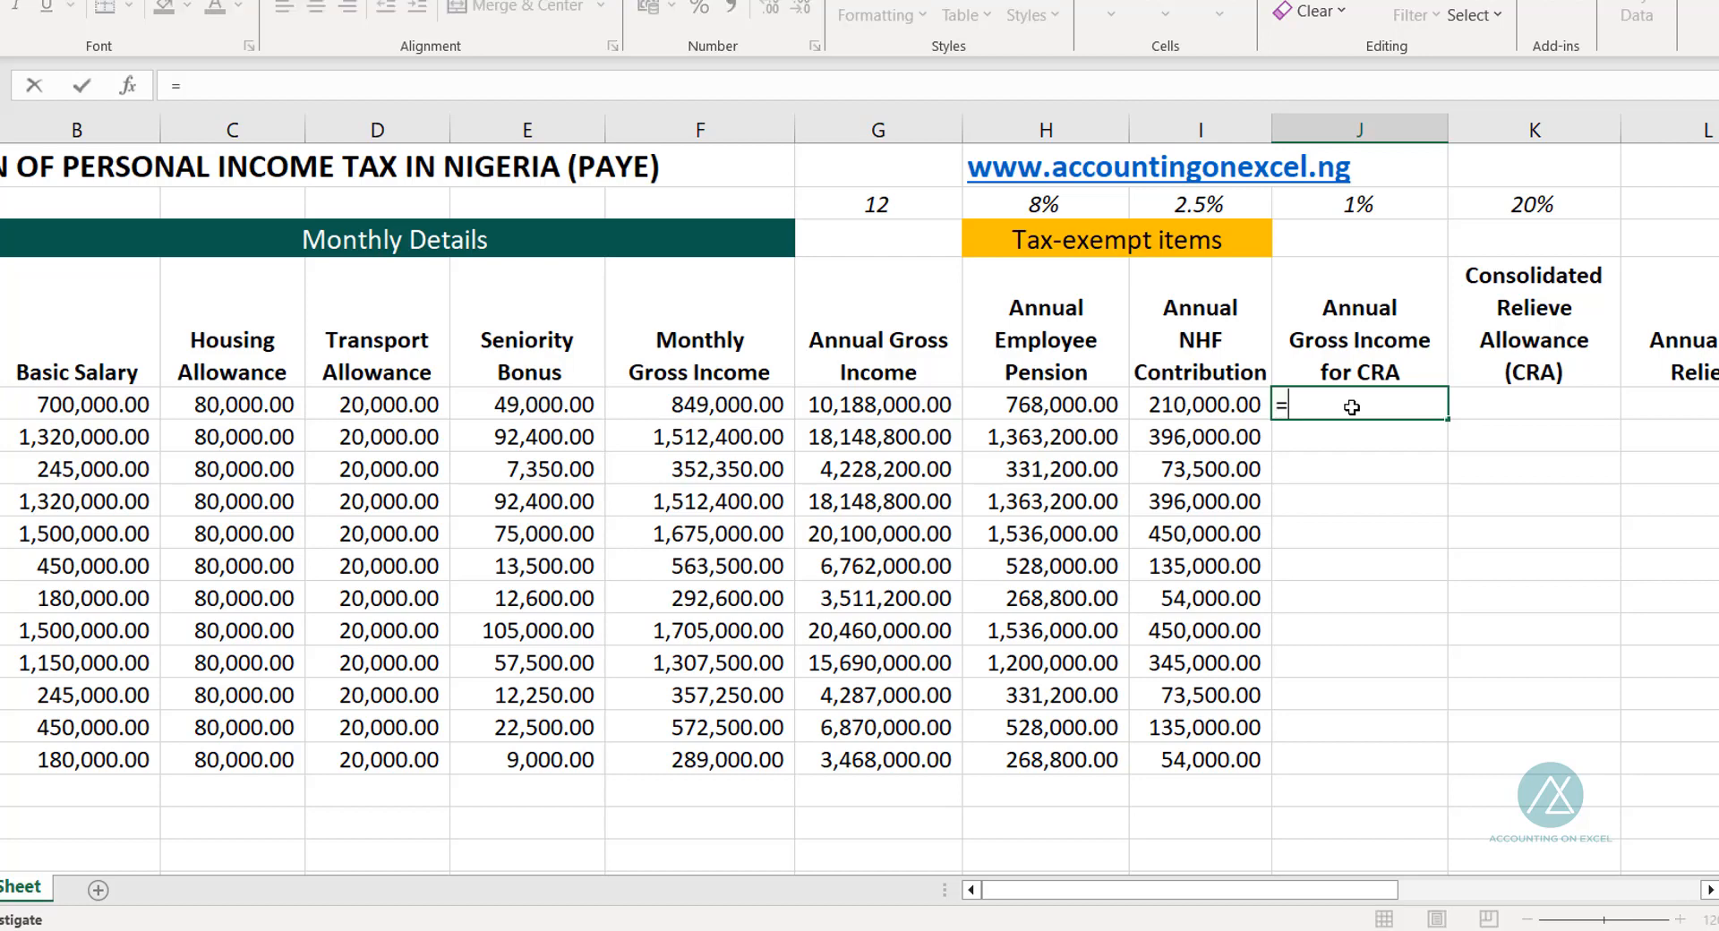
pyautogui.click(830, 404)
pyautogui.write('-')
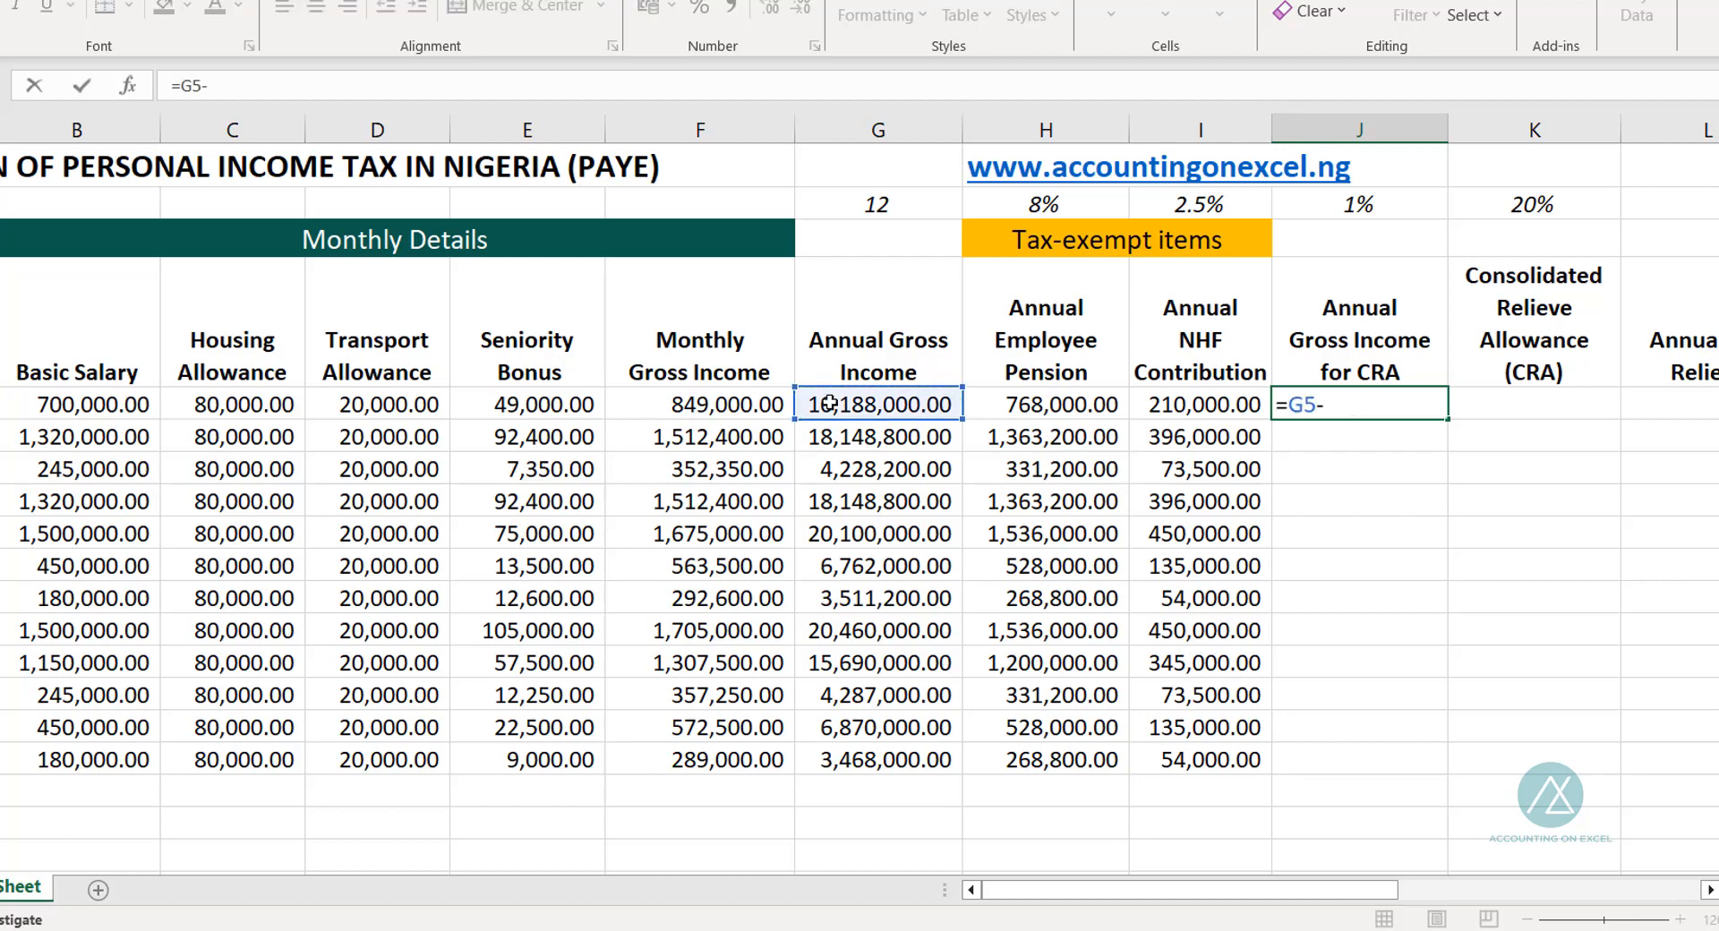
pyautogui.write('sum')
pyautogui.press('Tab')
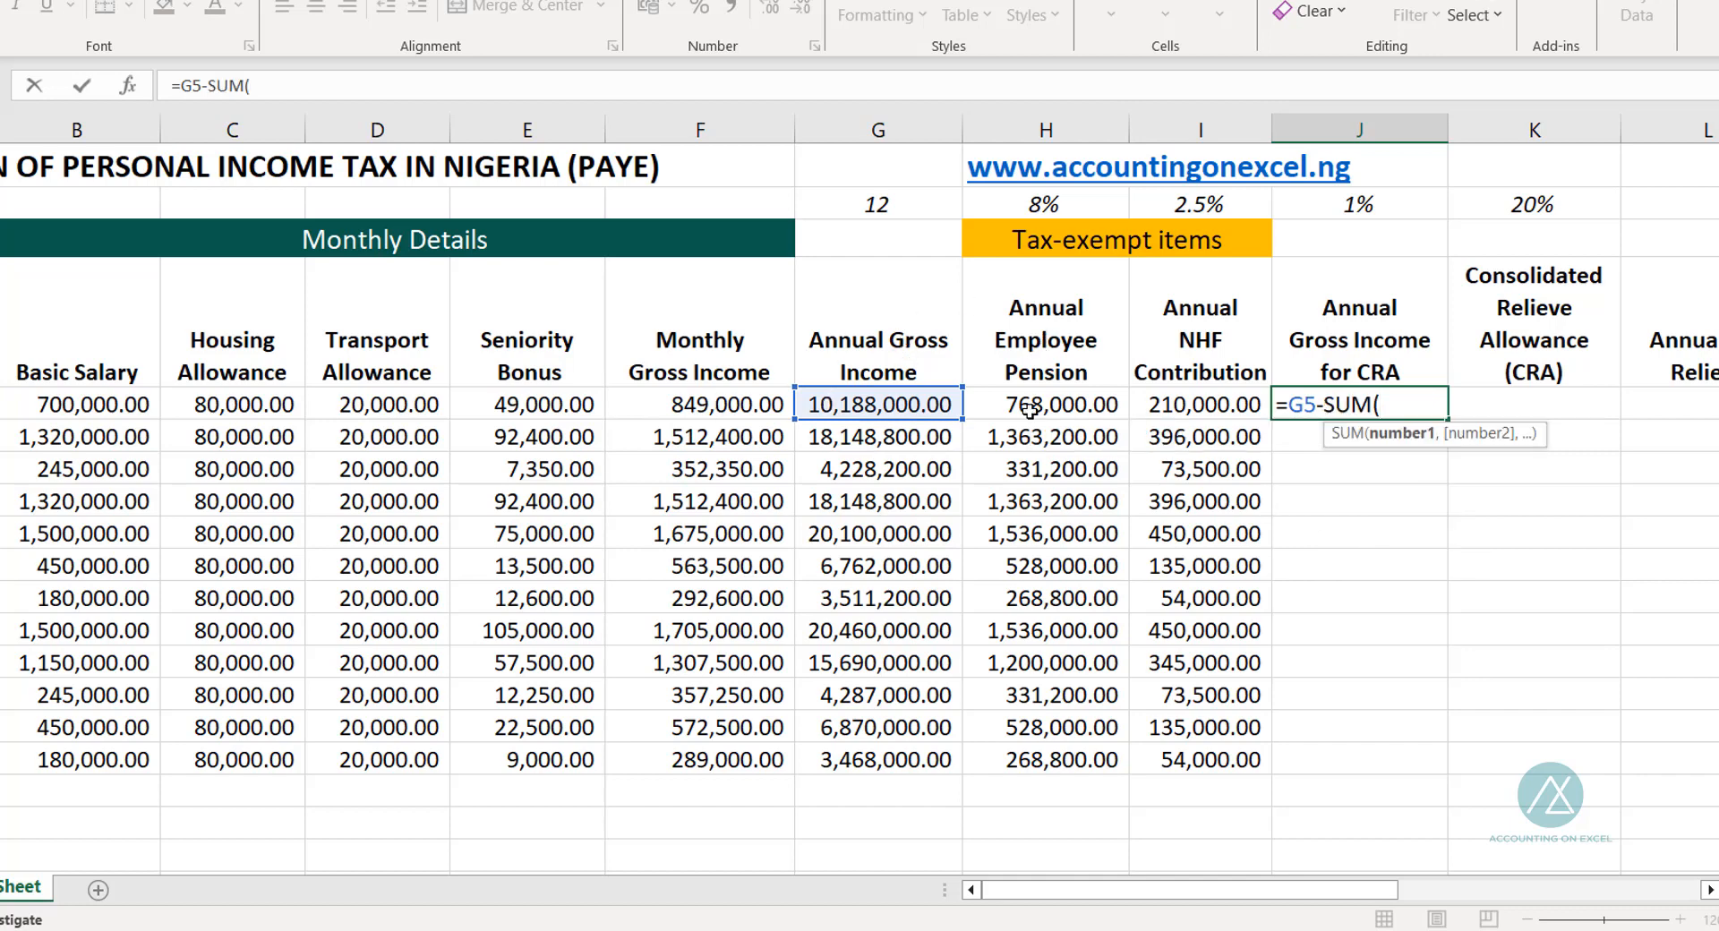
pyautogui.moveTo(1030, 405); pyautogui.dragTo(1166, 405)
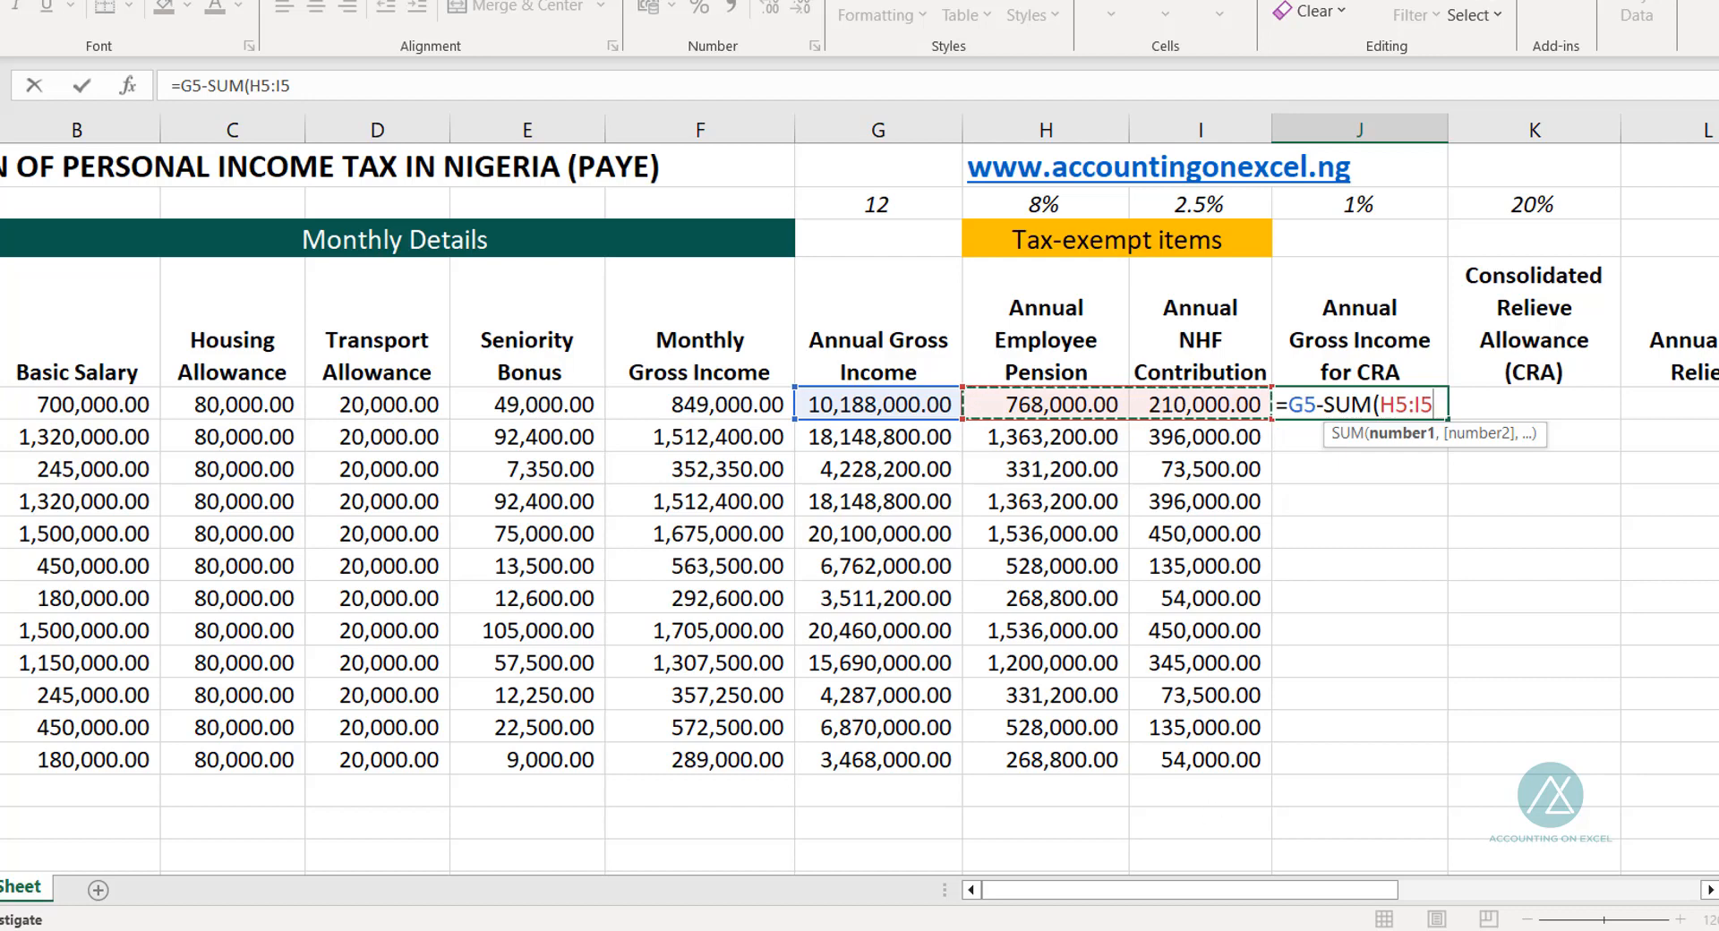
pyautogui.write(')')
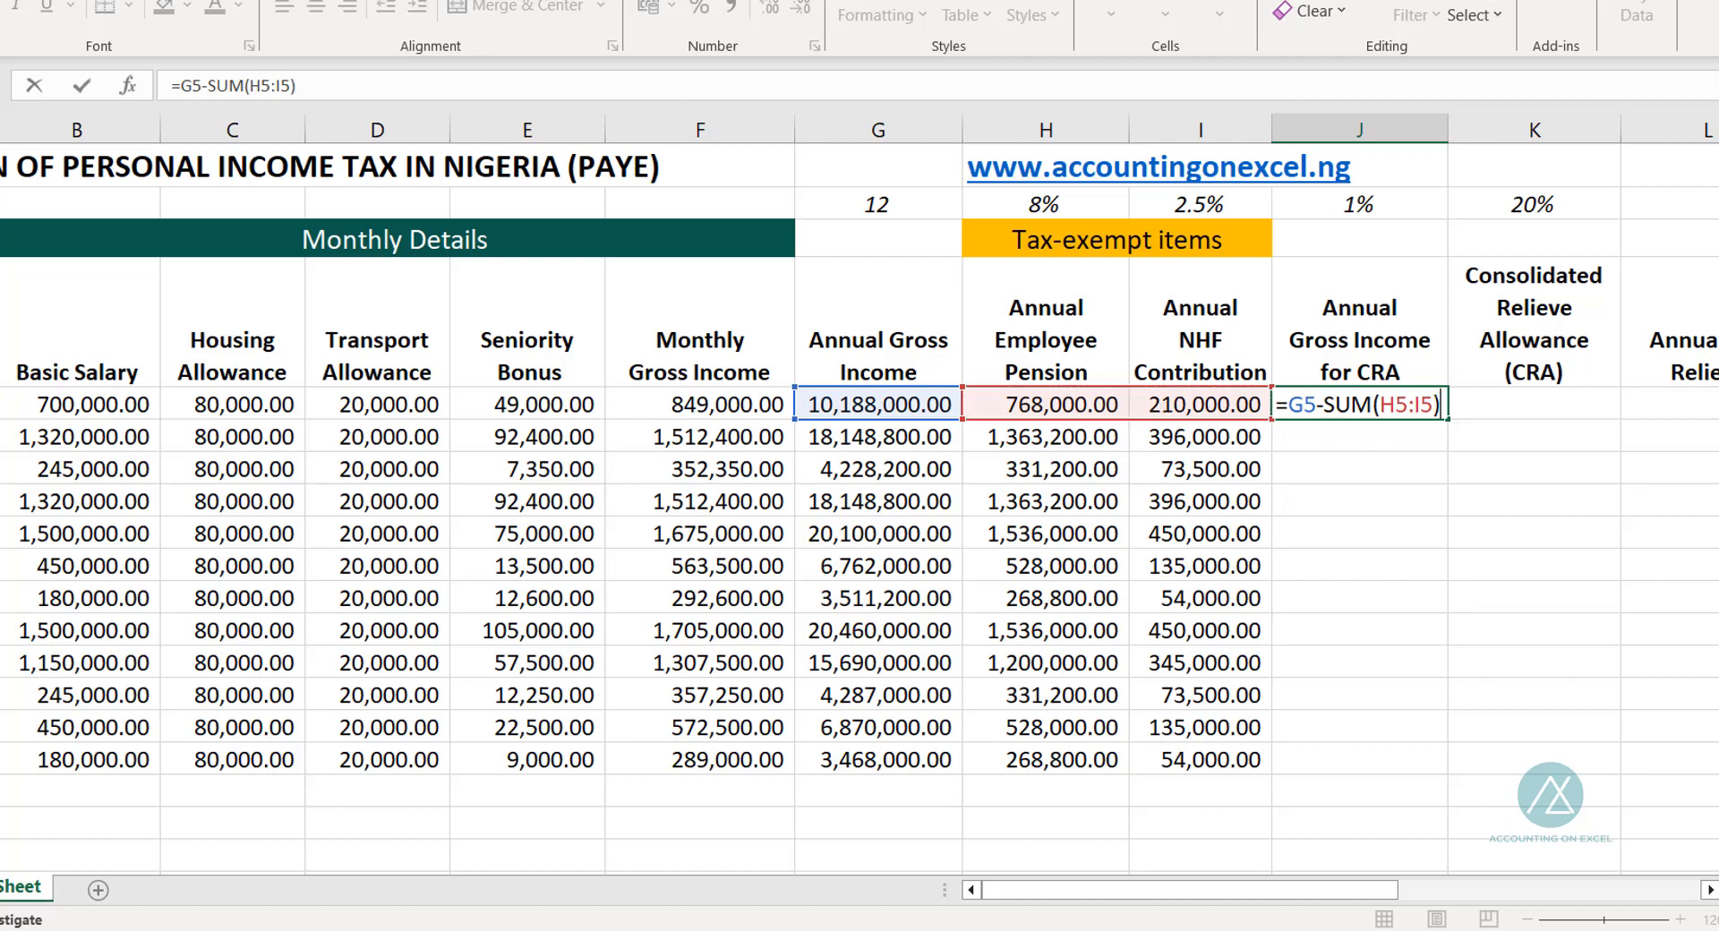
pyautogui.press('Return')
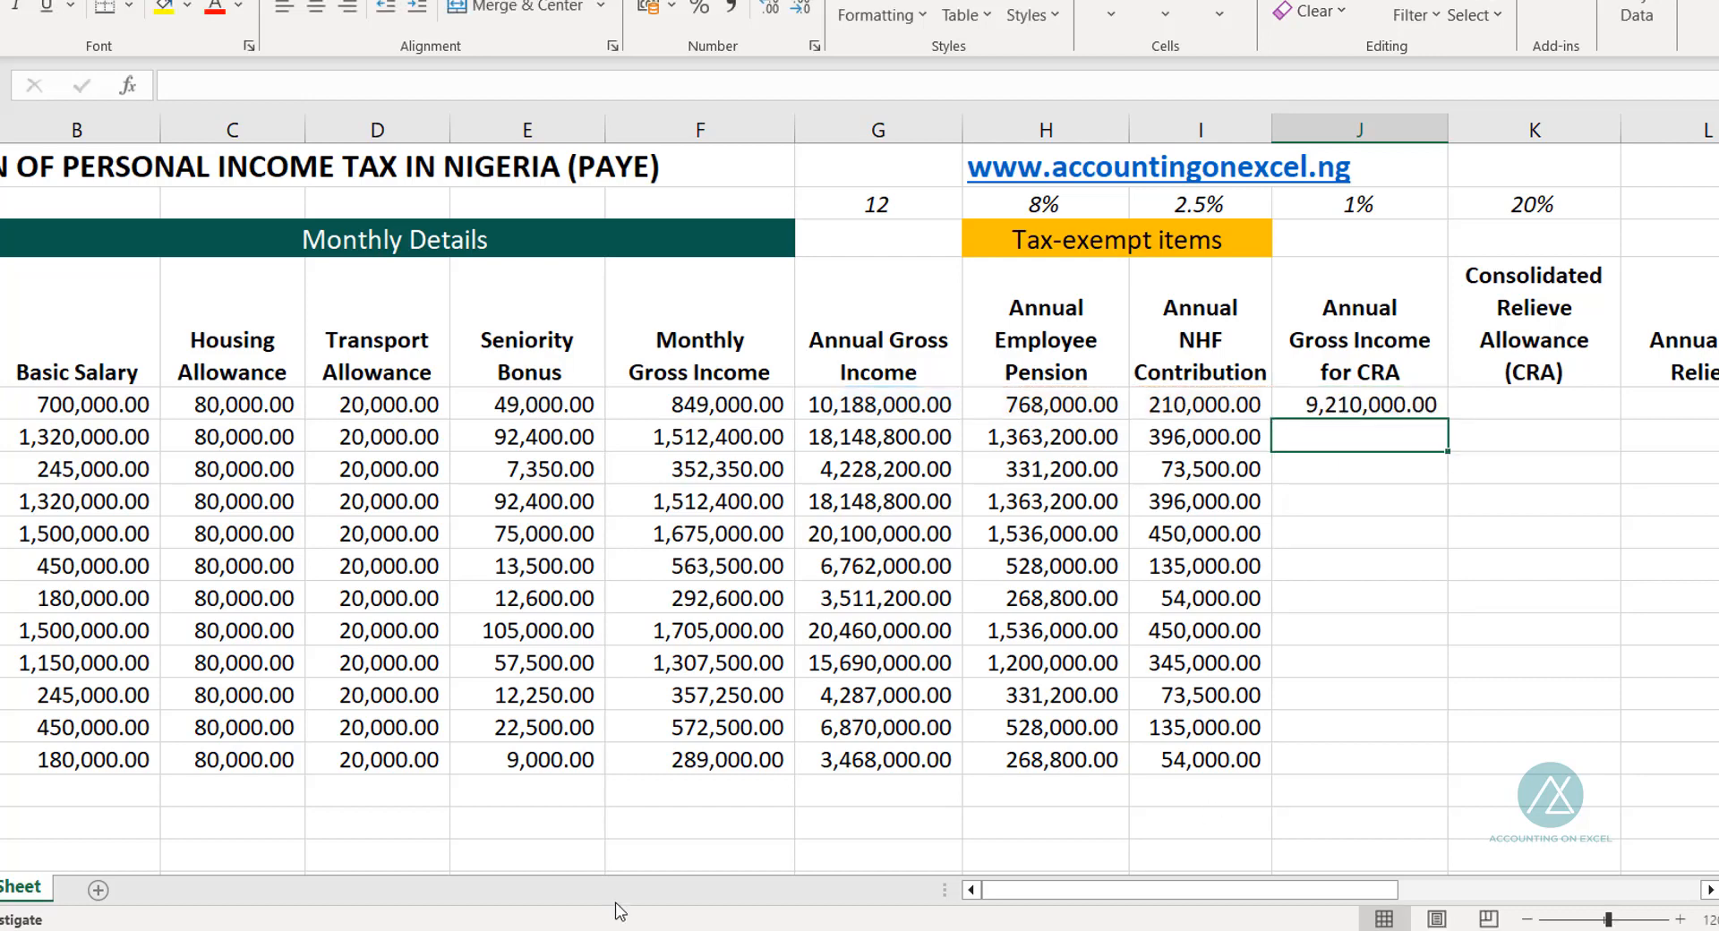
pyautogui.click(1407, 410)
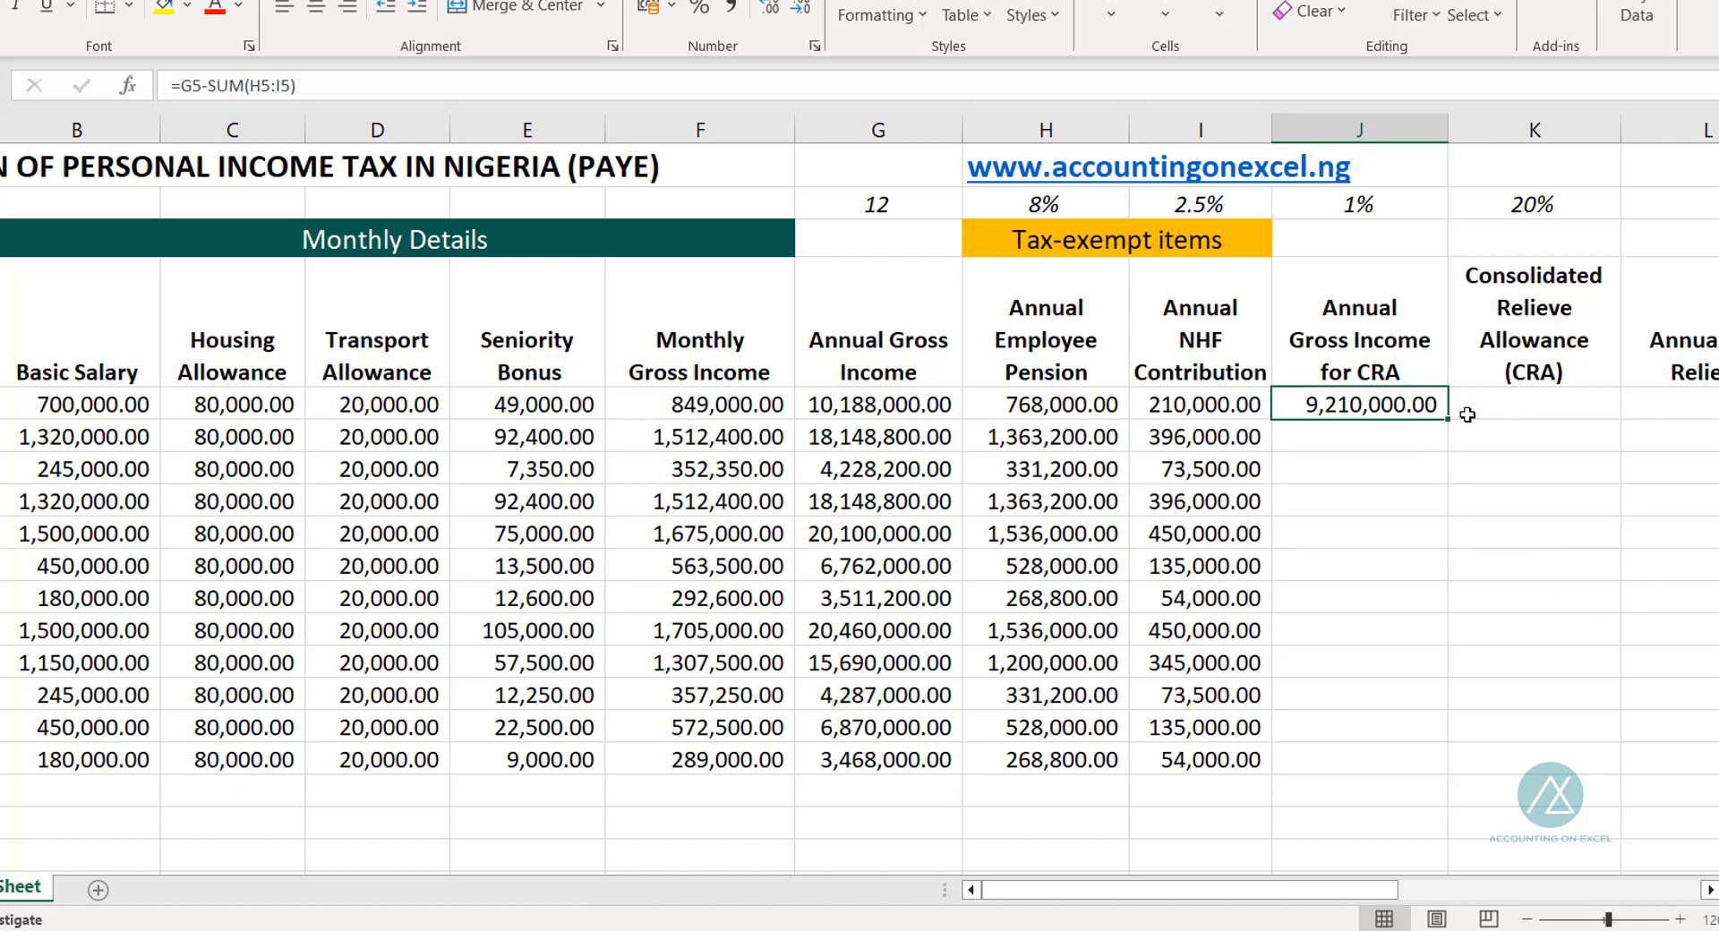
pyautogui.moveTo(1444, 418); pyautogui.dragTo(1310, 763)
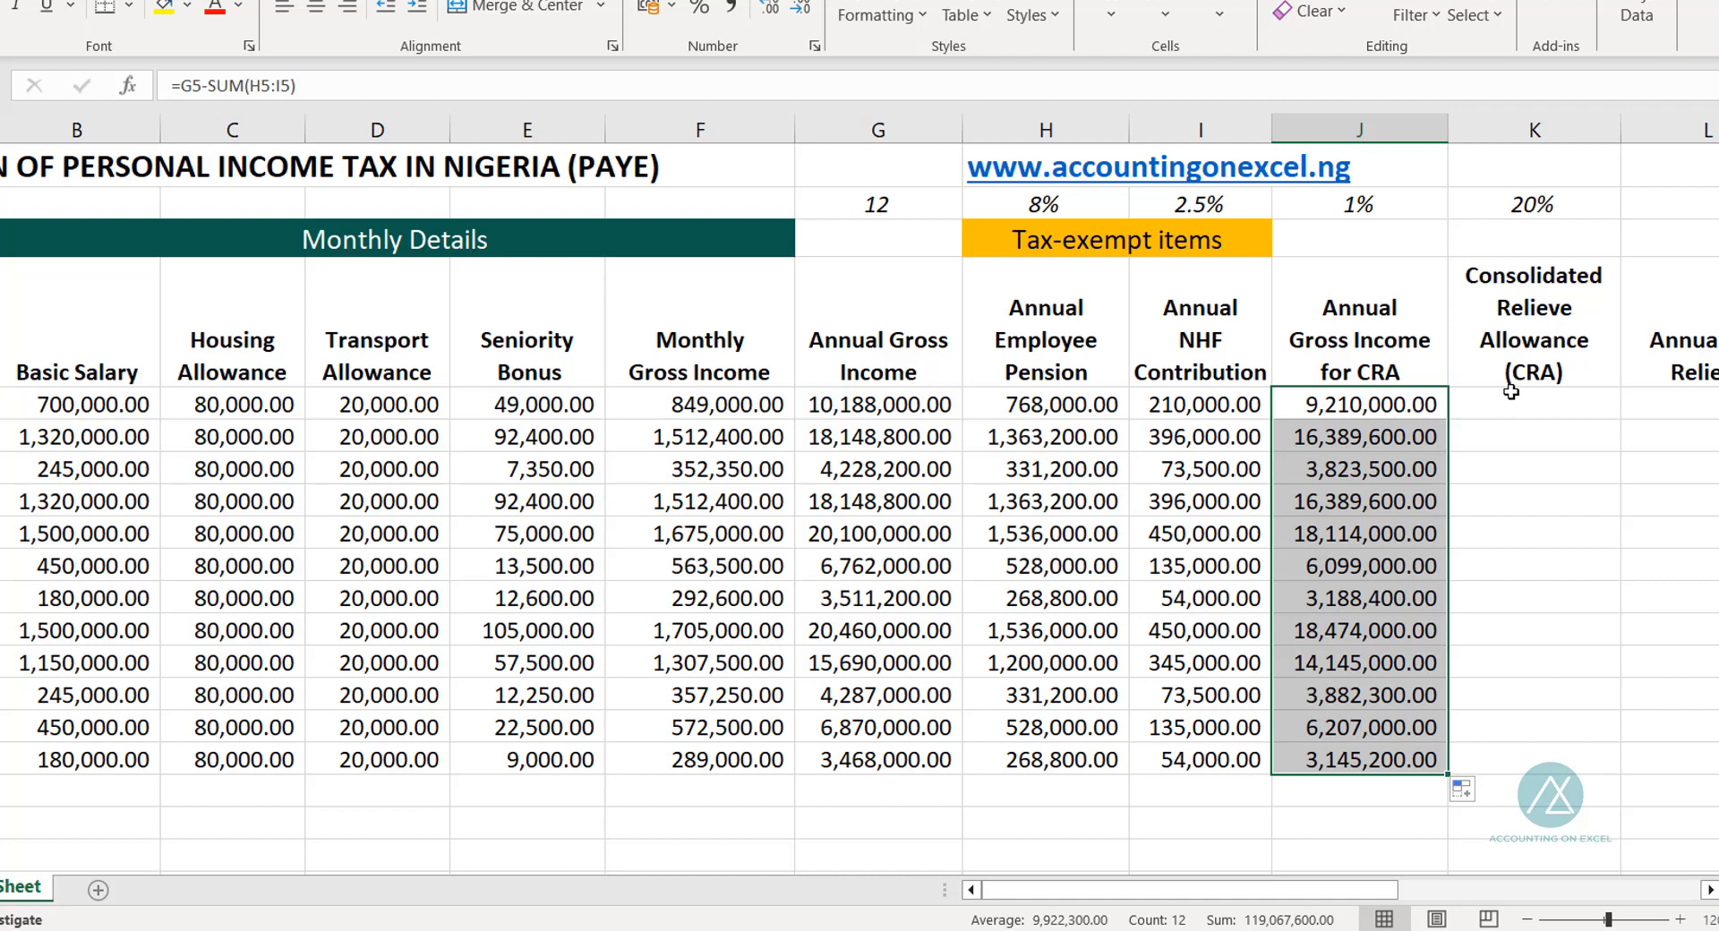
# Step: Check the CRA hints below the table and start the CRA formula in K5 as =$K$2*J5
pyautogui.click(1559, 397)
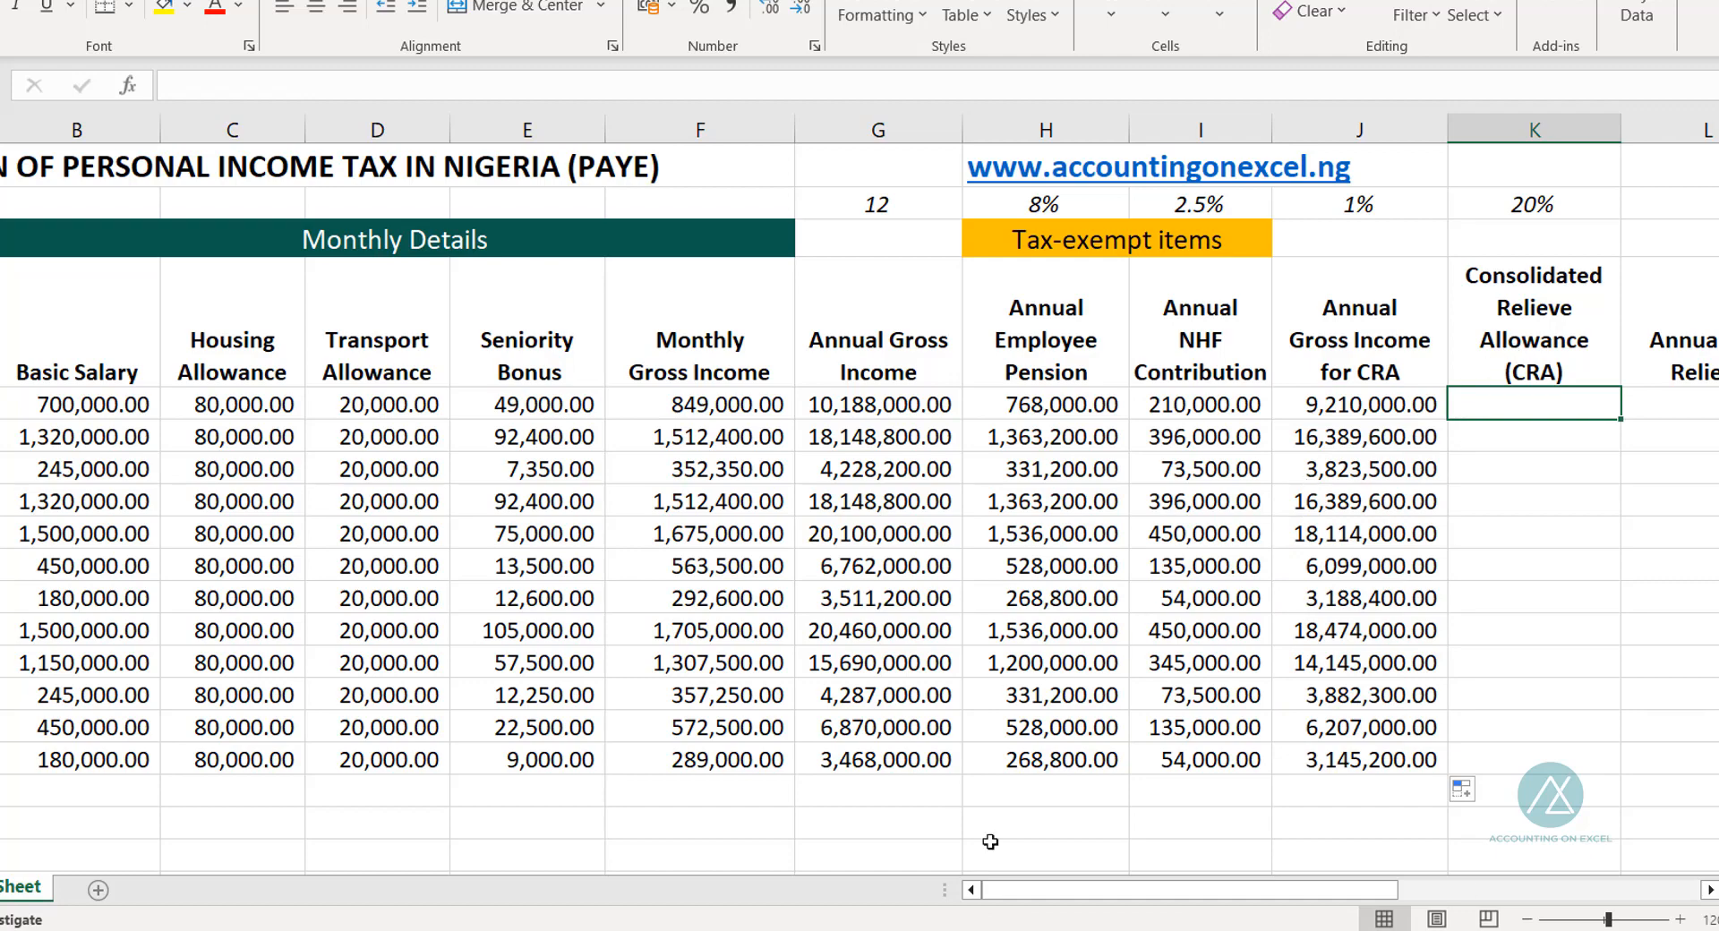
pyautogui.scroll(-2, 71, 691)
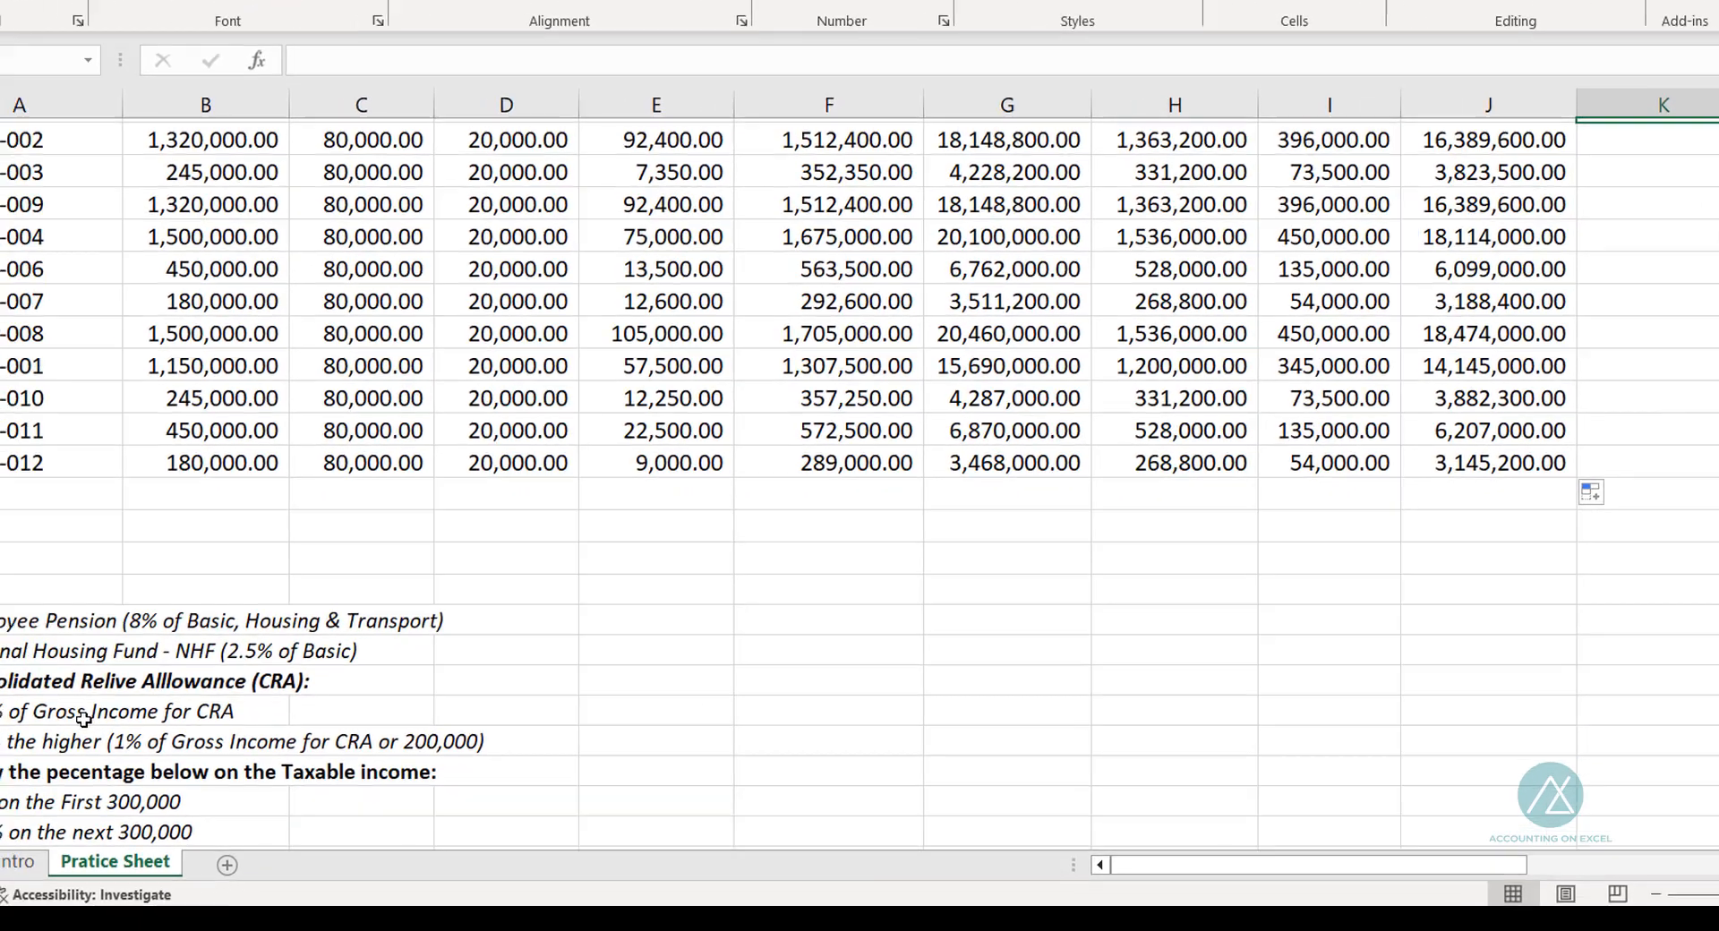
pyautogui.scroll(-2, 84, 719)
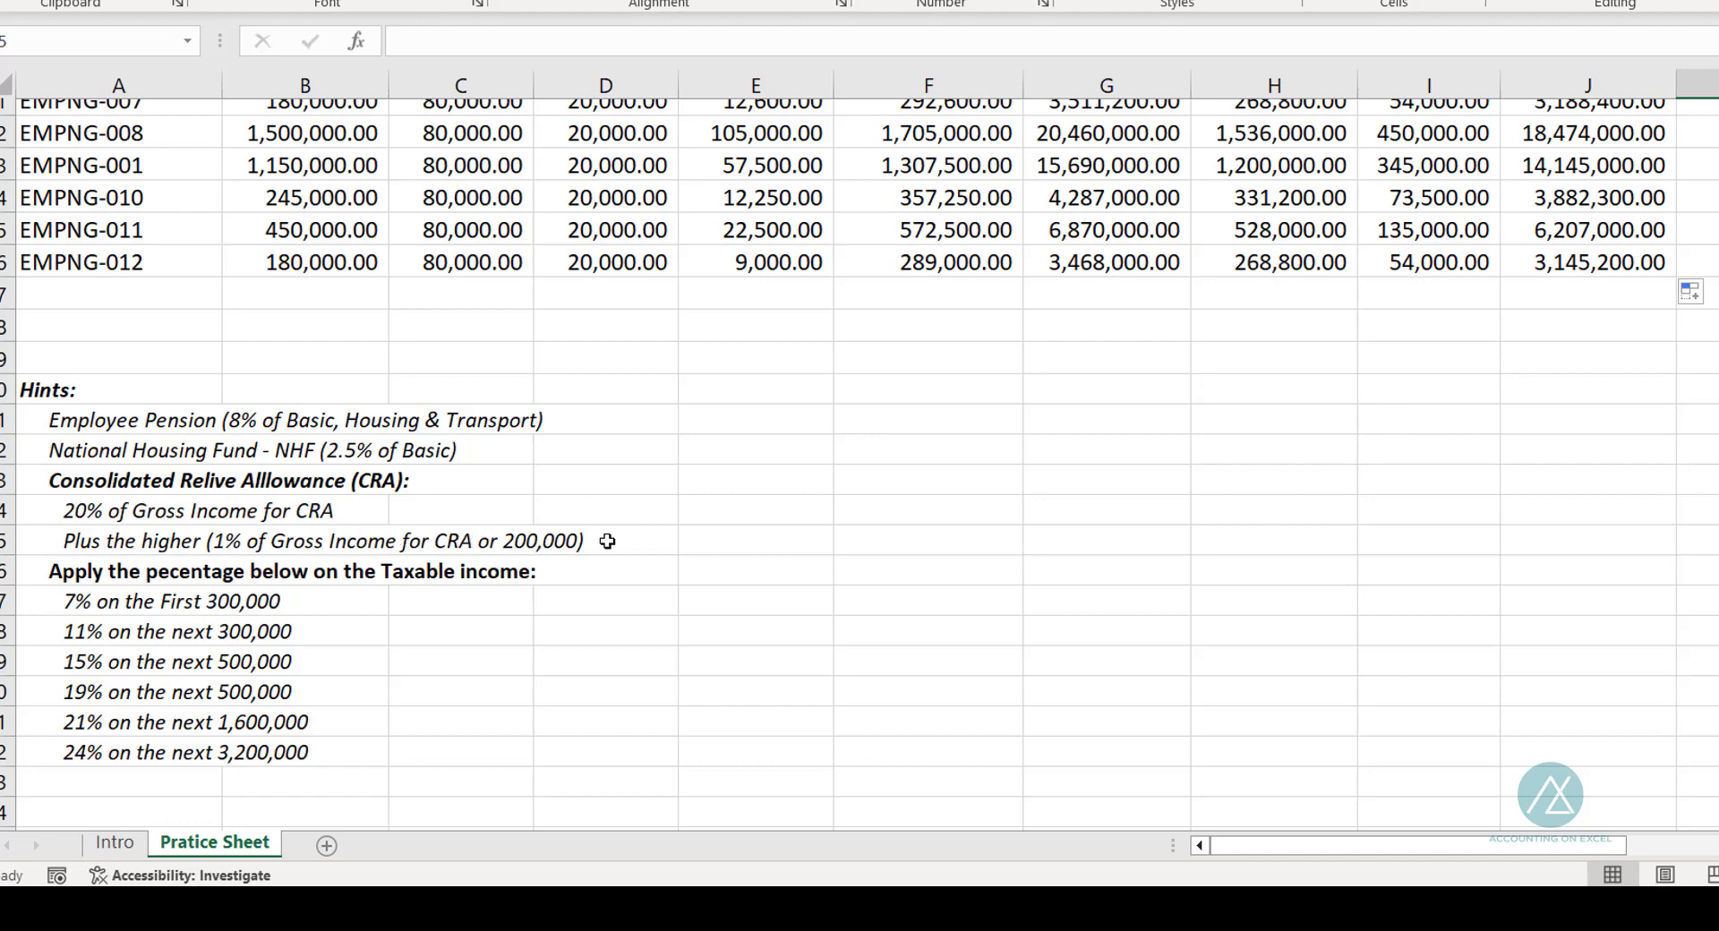
pyautogui.scroll(5, 1293, 515)
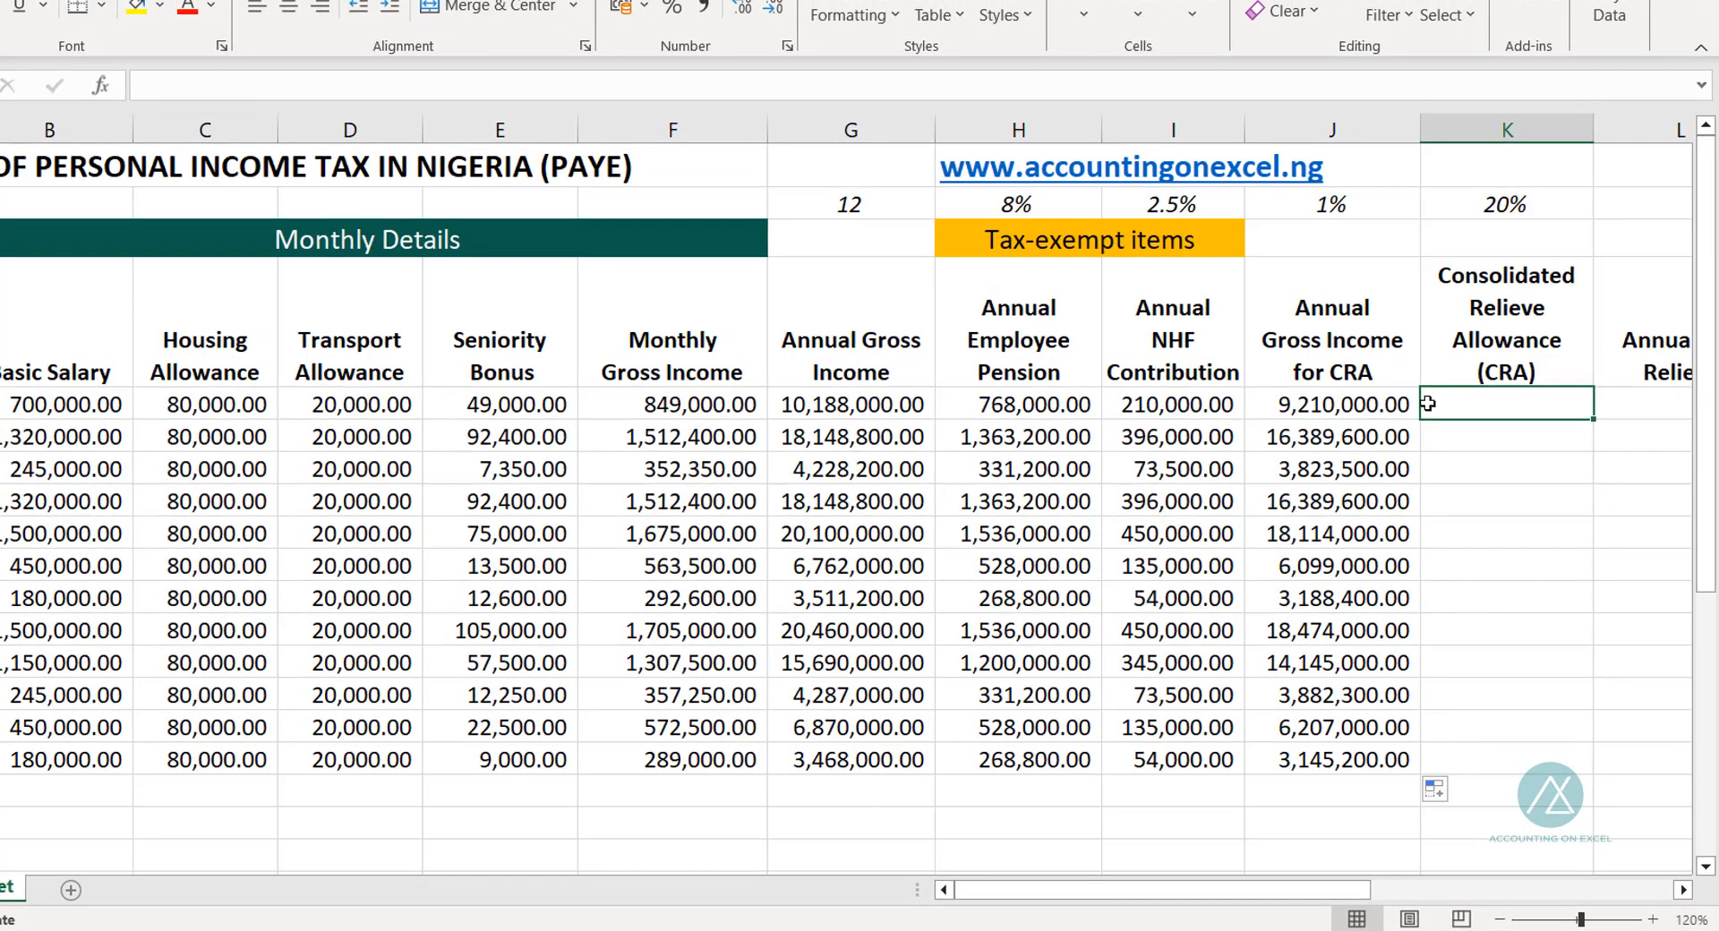
pyautogui.write('=')
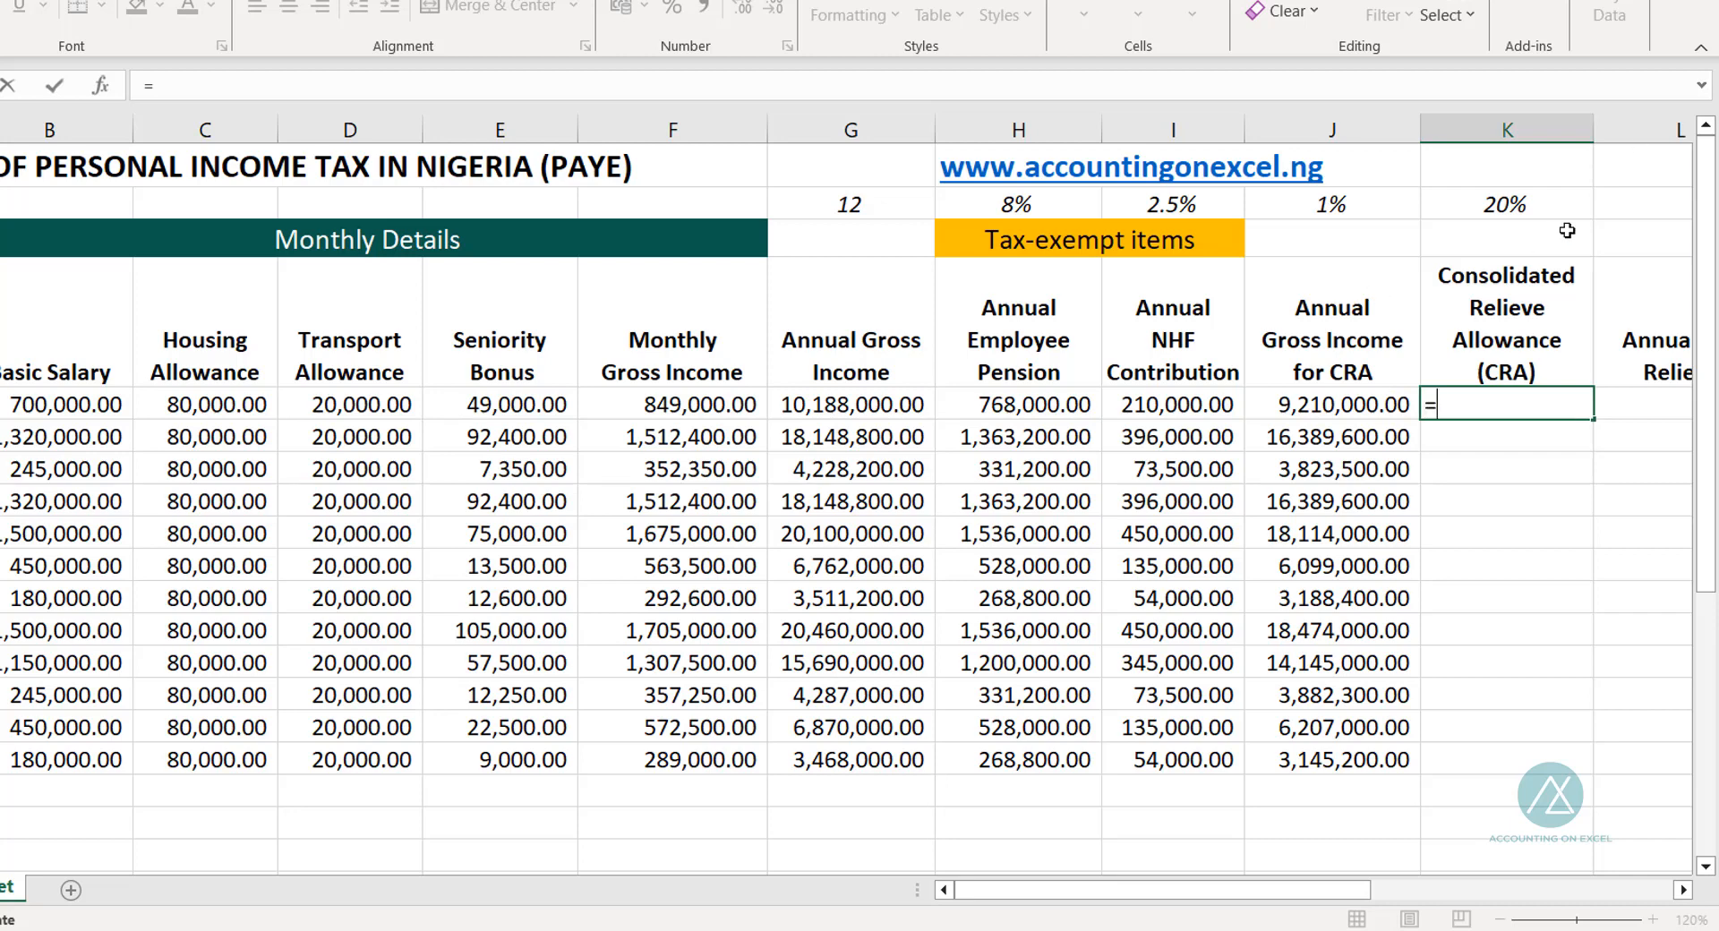
pyautogui.click(1482, 205)
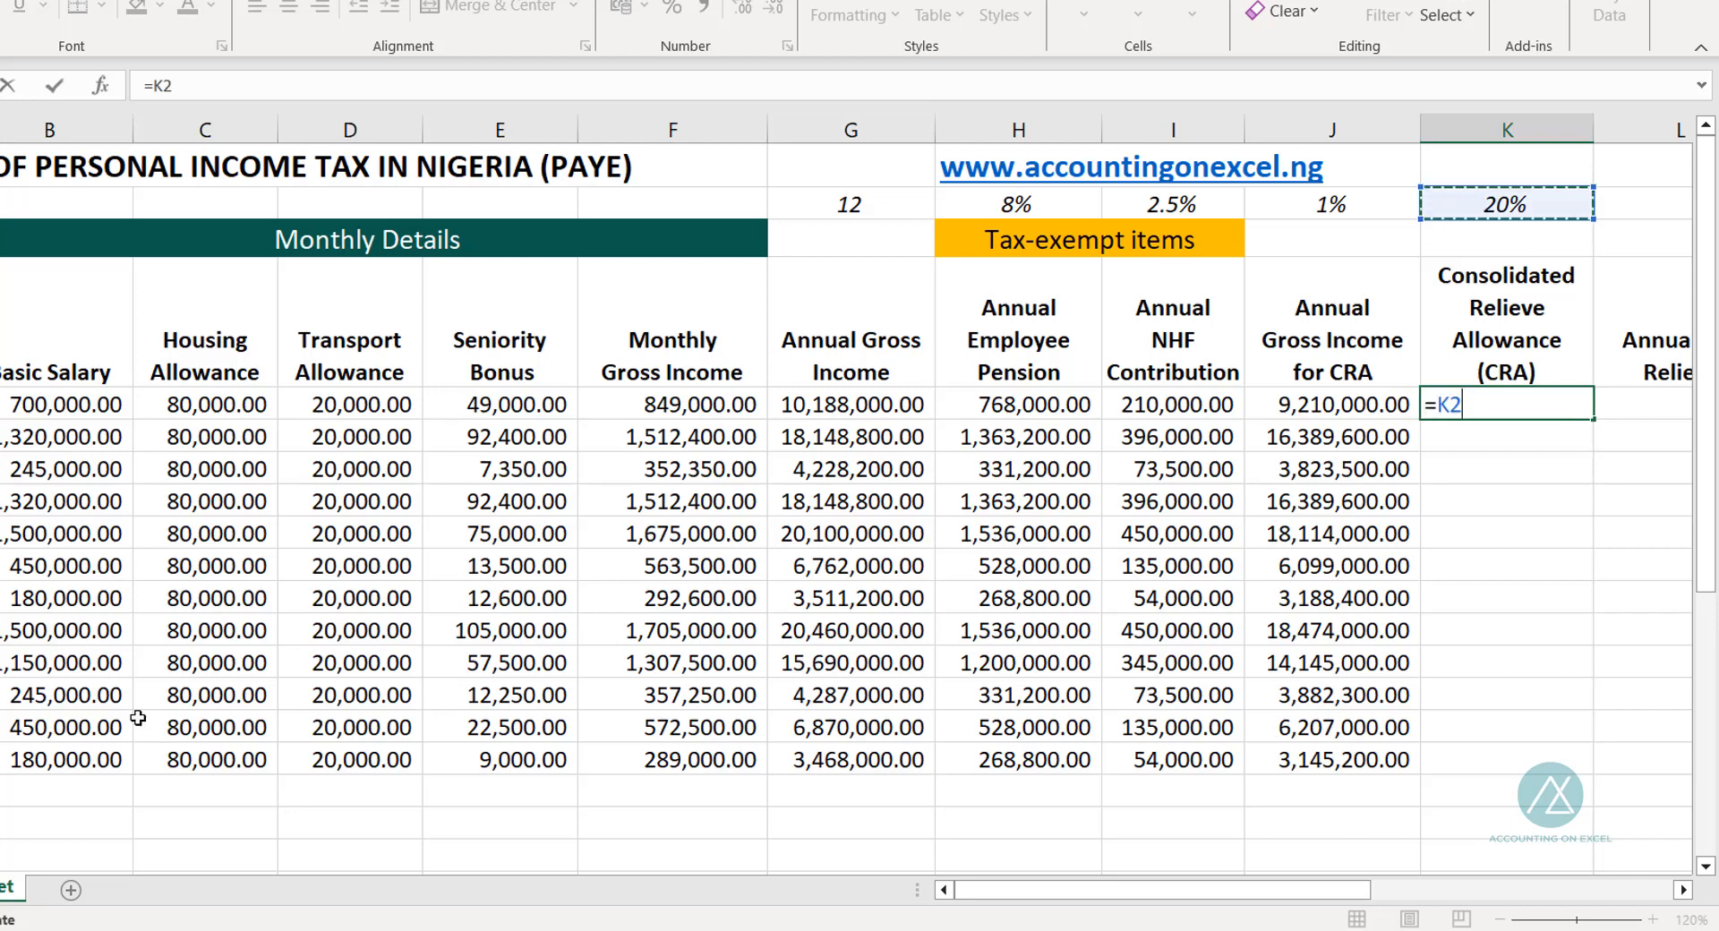
pyautogui.press('F4')
pyautogui.write('*')
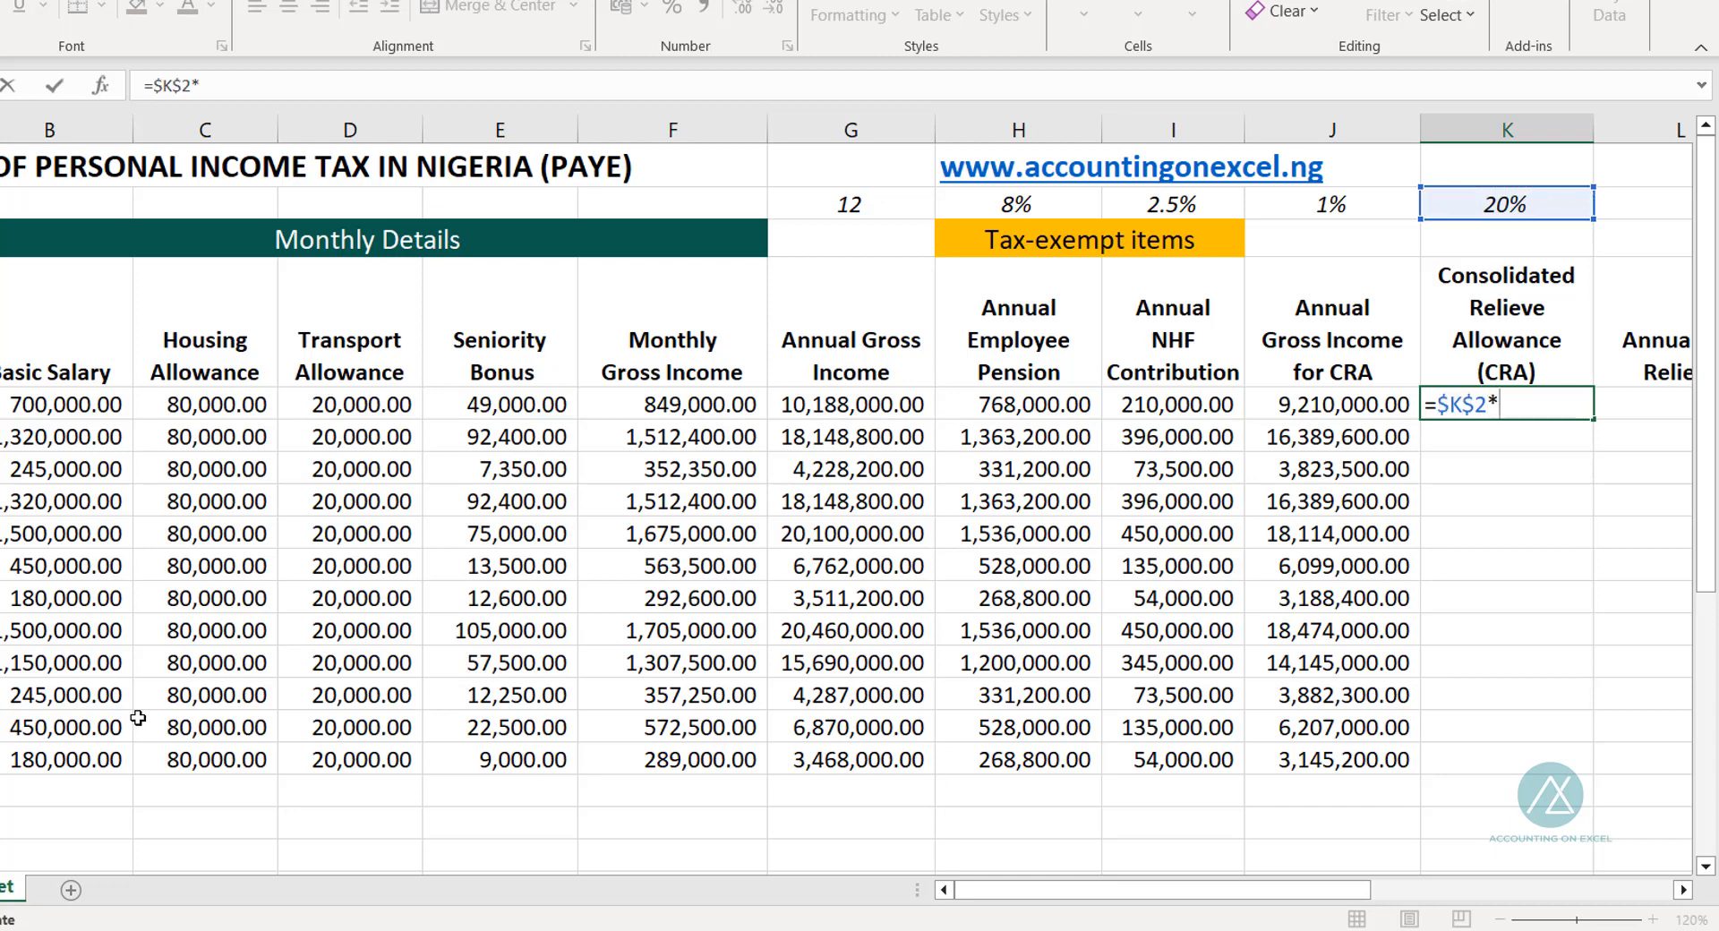
pyautogui.click(1311, 413)
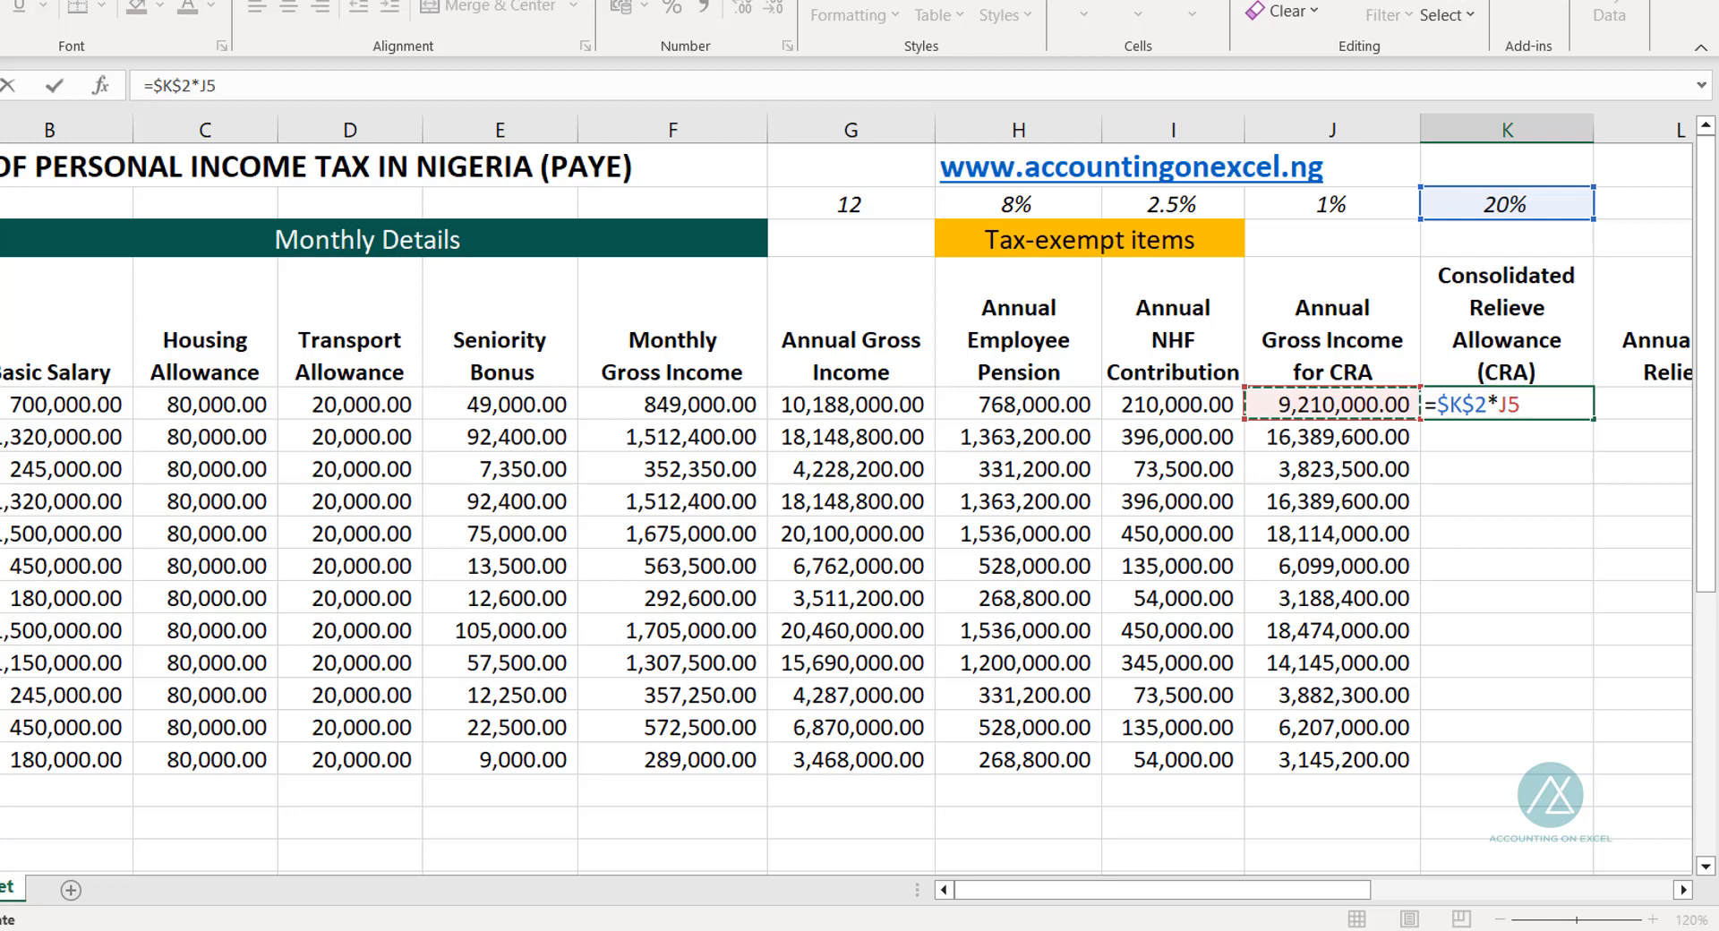
# Step: Complete the CRA formula in K5 by adding the higher of 1% of gross income or 200,000 with +MAX($J$2*J5,200000)
pyautogui.write('+max')
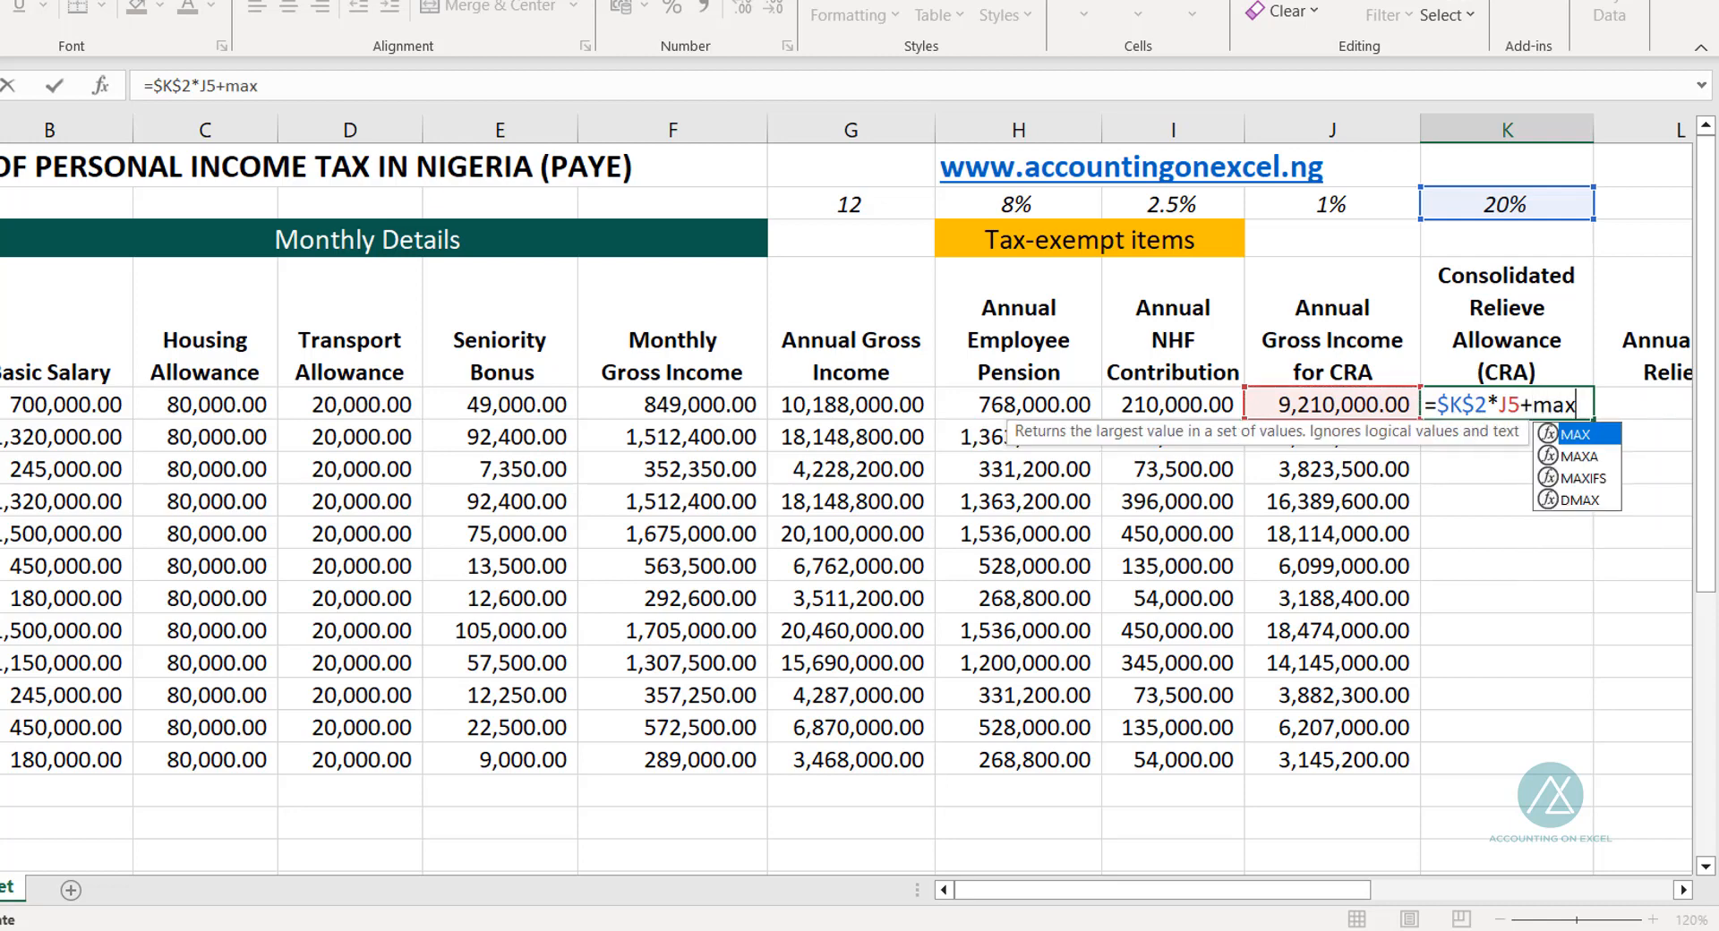
pyautogui.press('Tab')
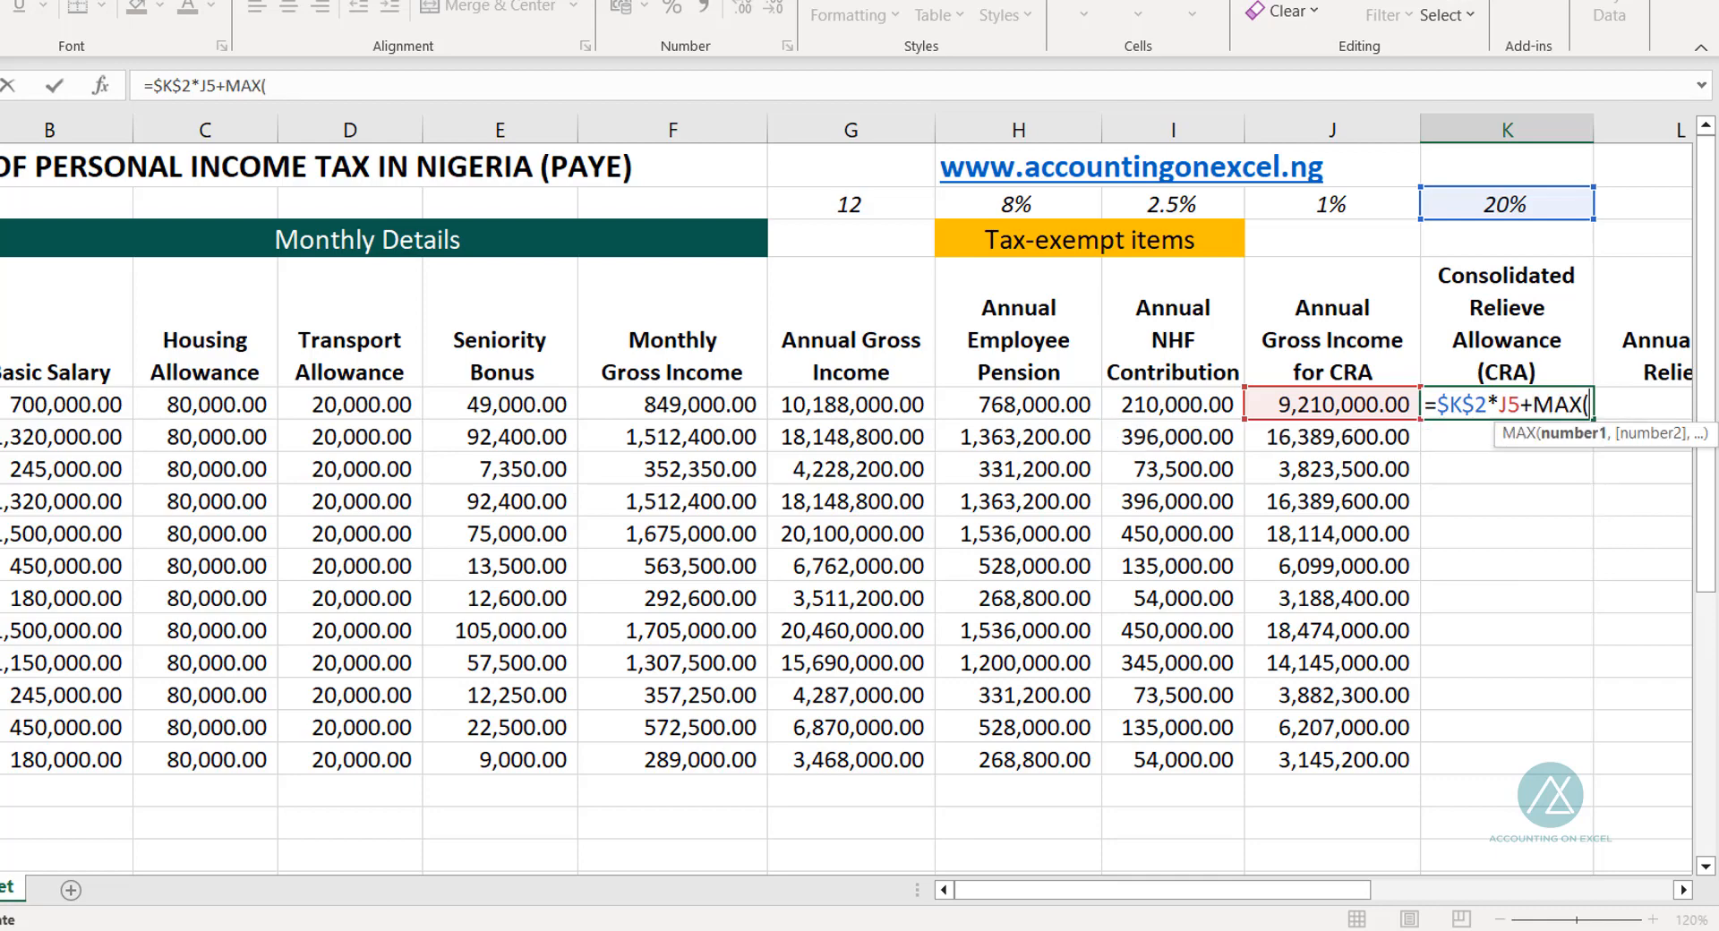
pyautogui.click(1359, 197)
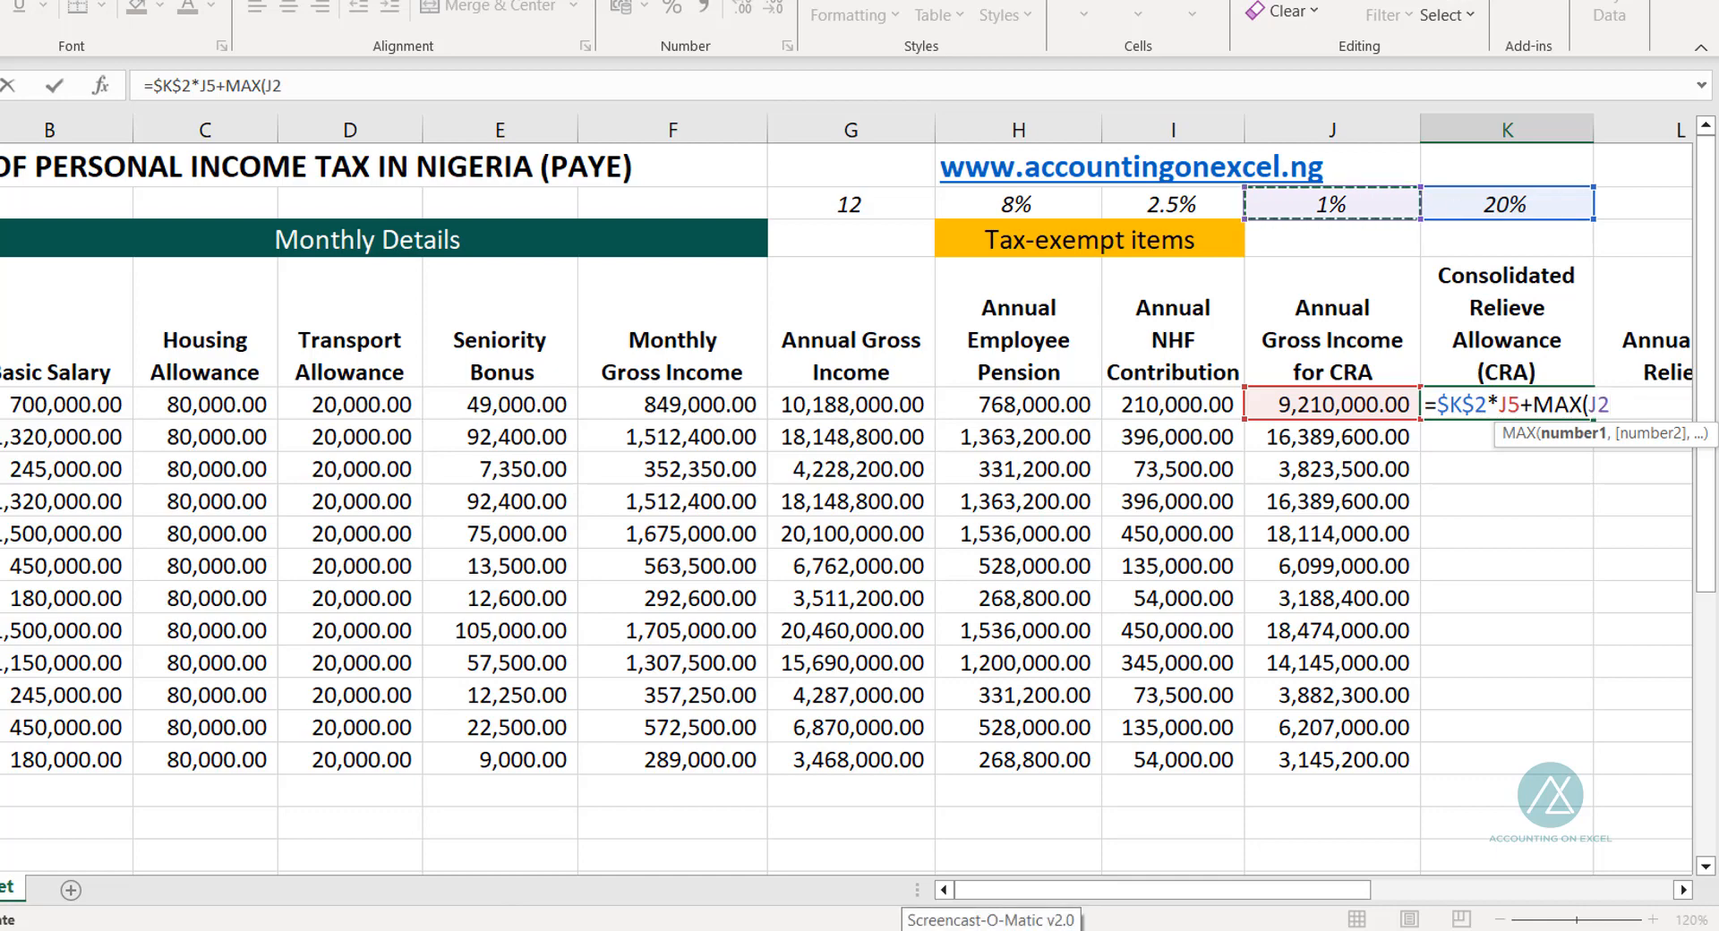
pyautogui.press('F4')
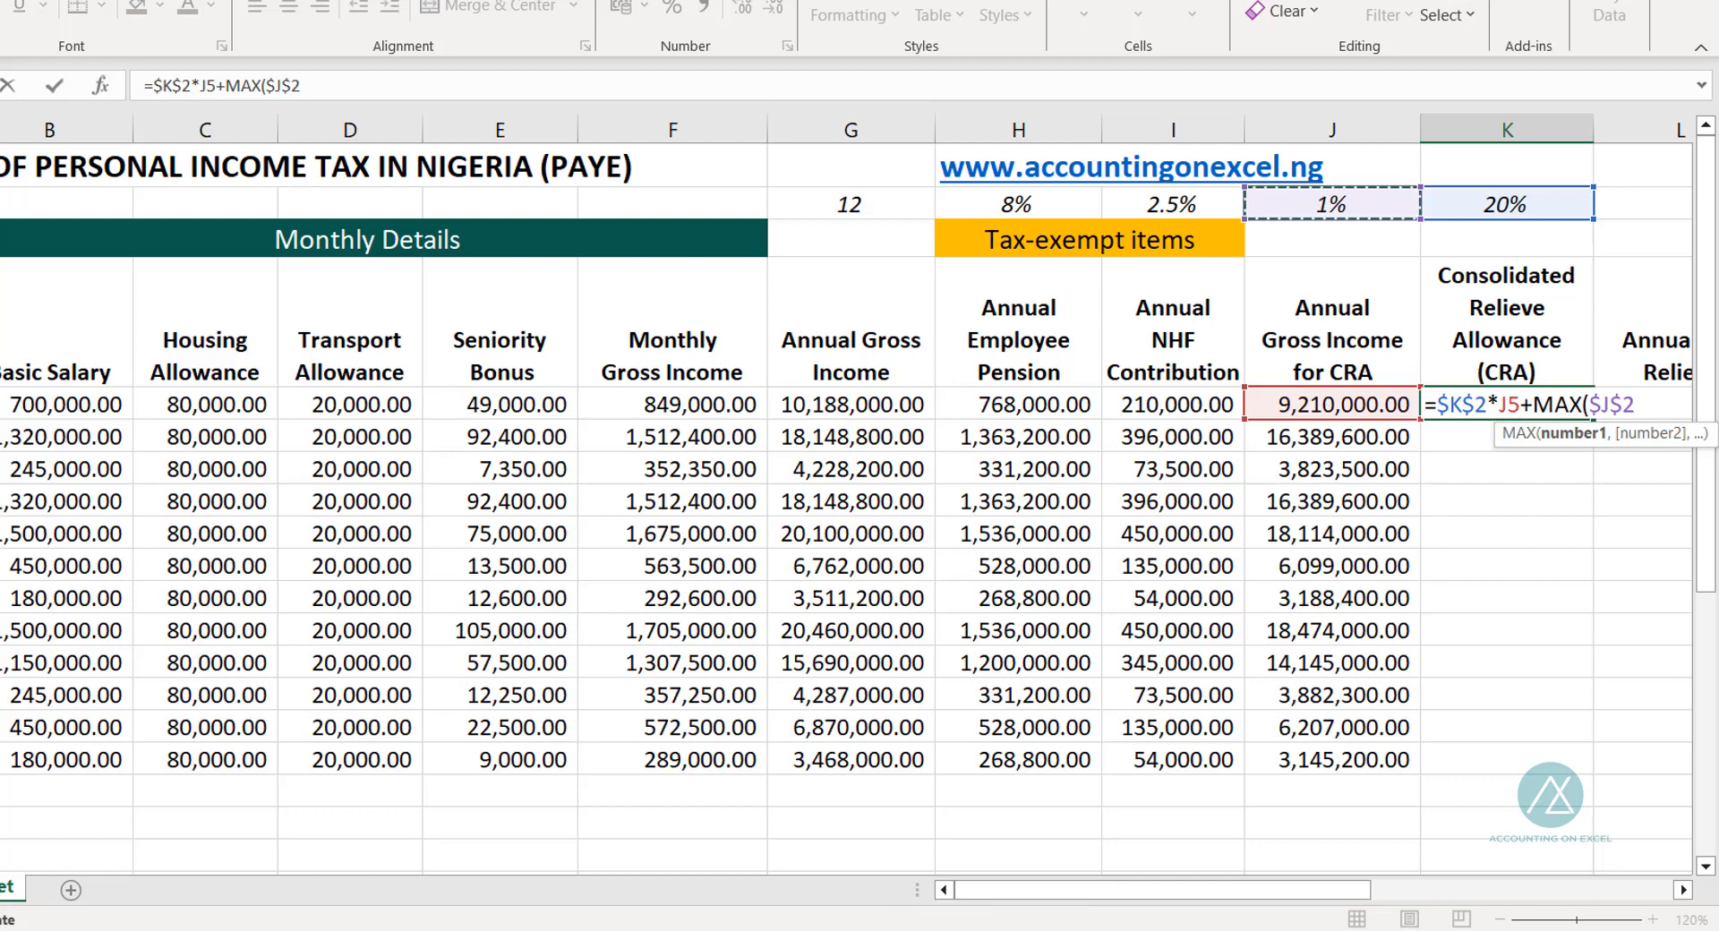
pyautogui.write('*')
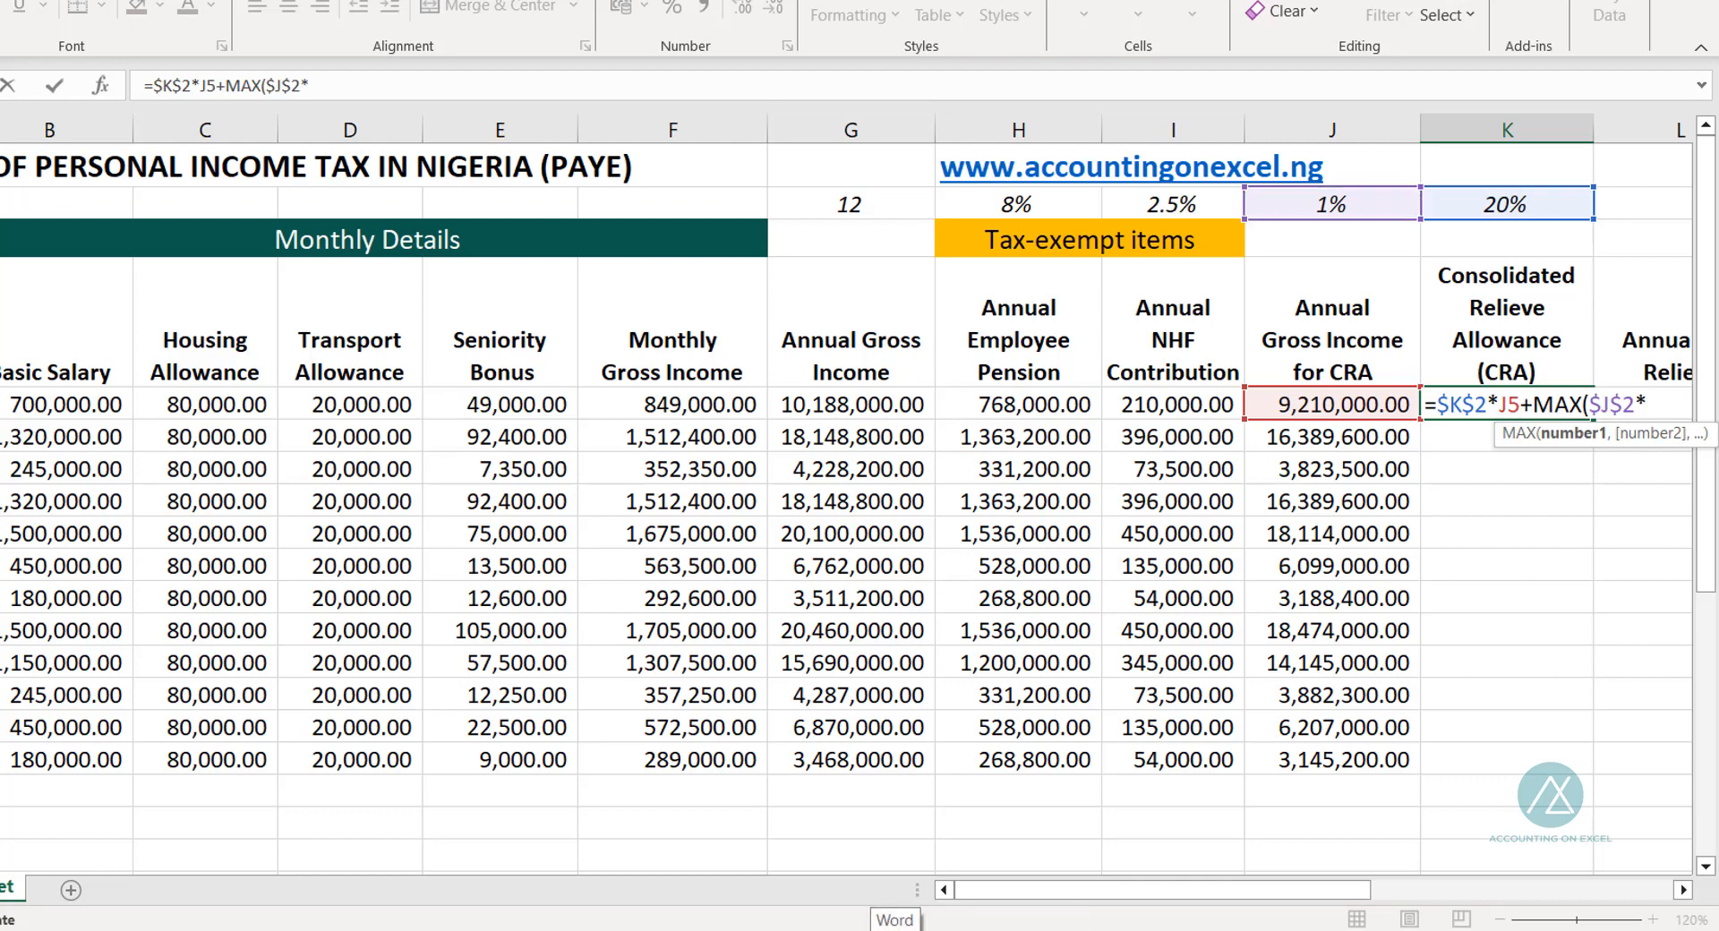
pyautogui.click(1306, 405)
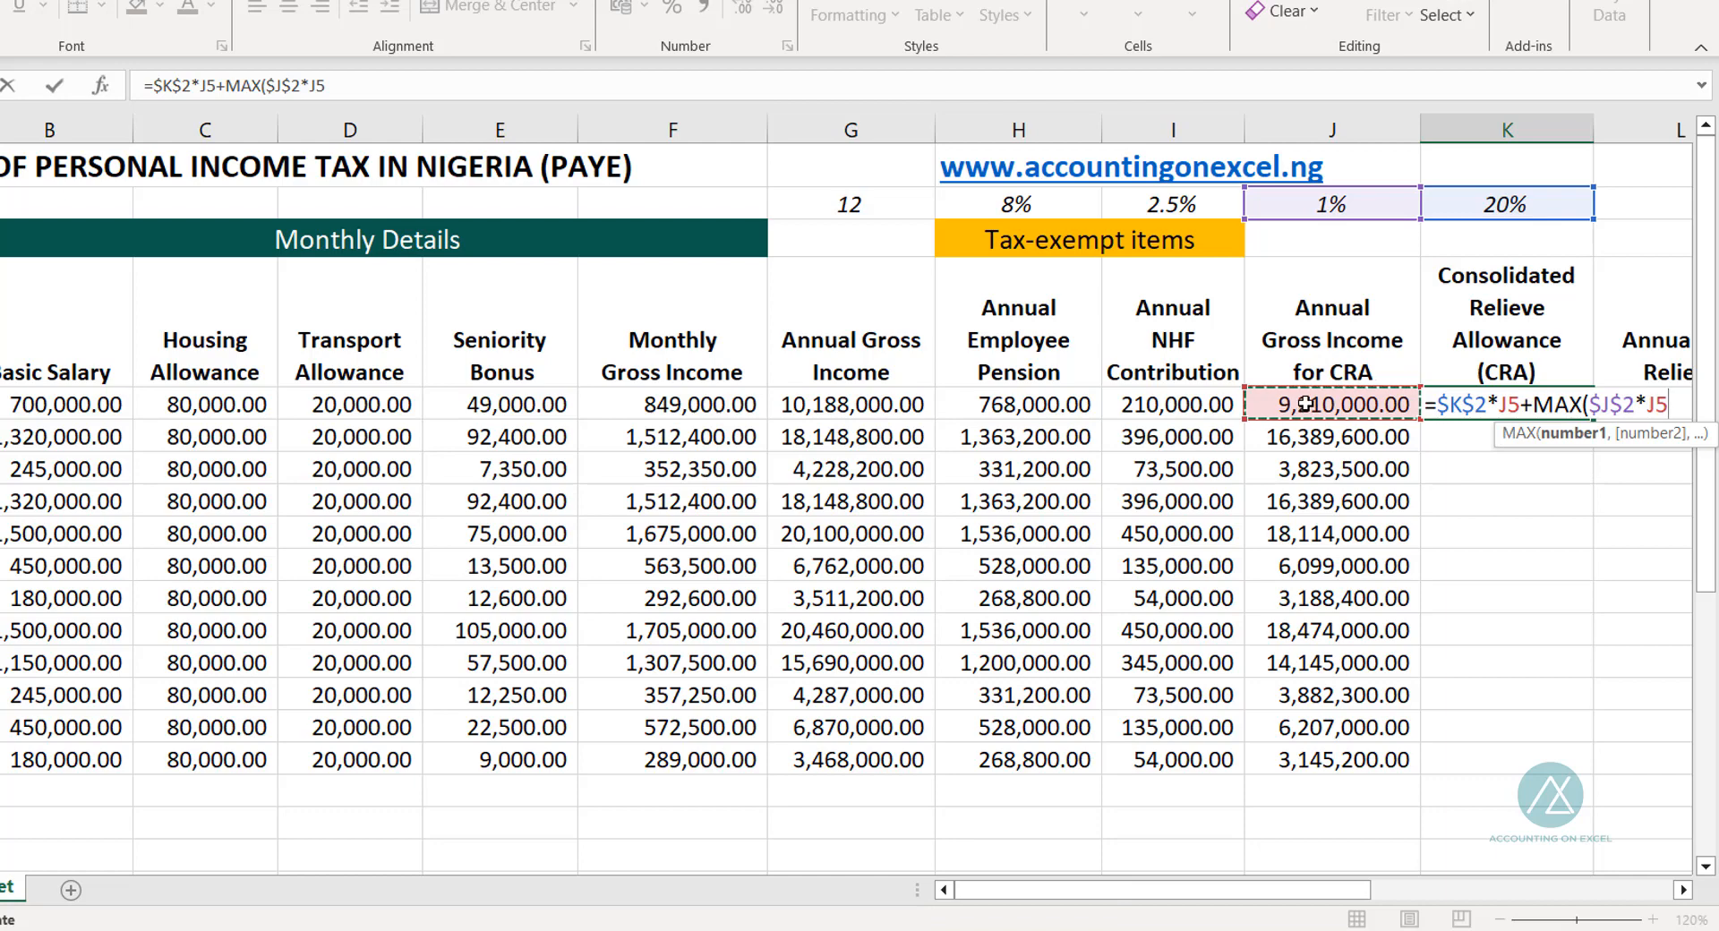
pyautogui.write(',')
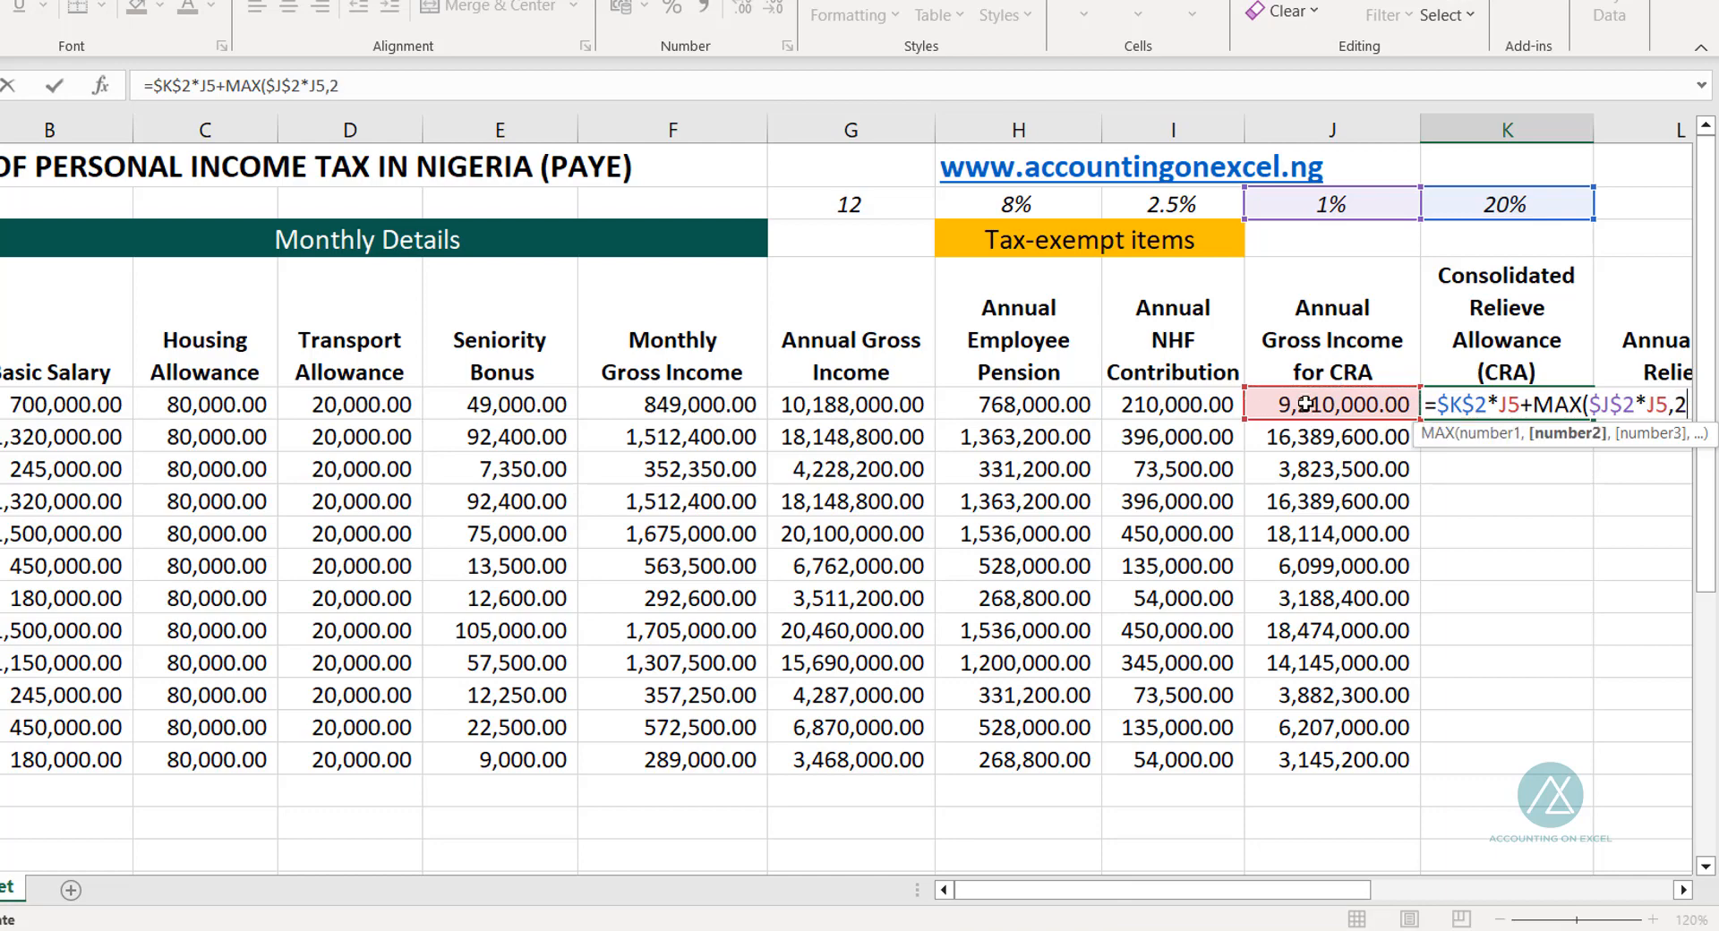
pyautogui.write('200000')
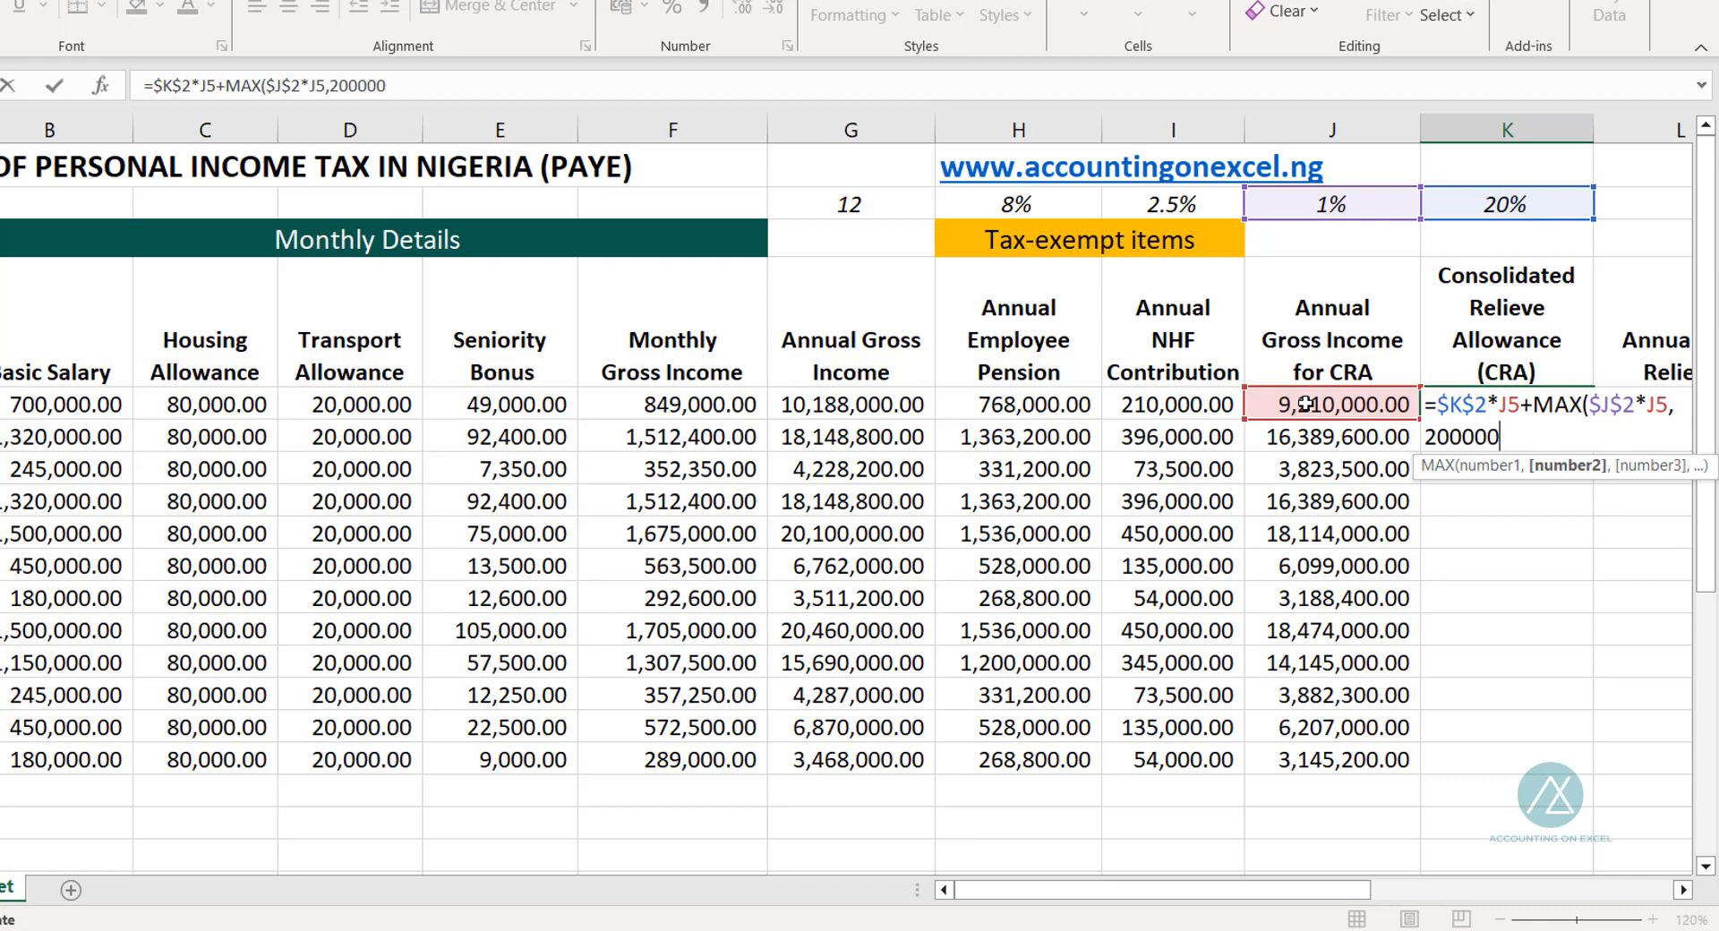
pyautogui.write(')')
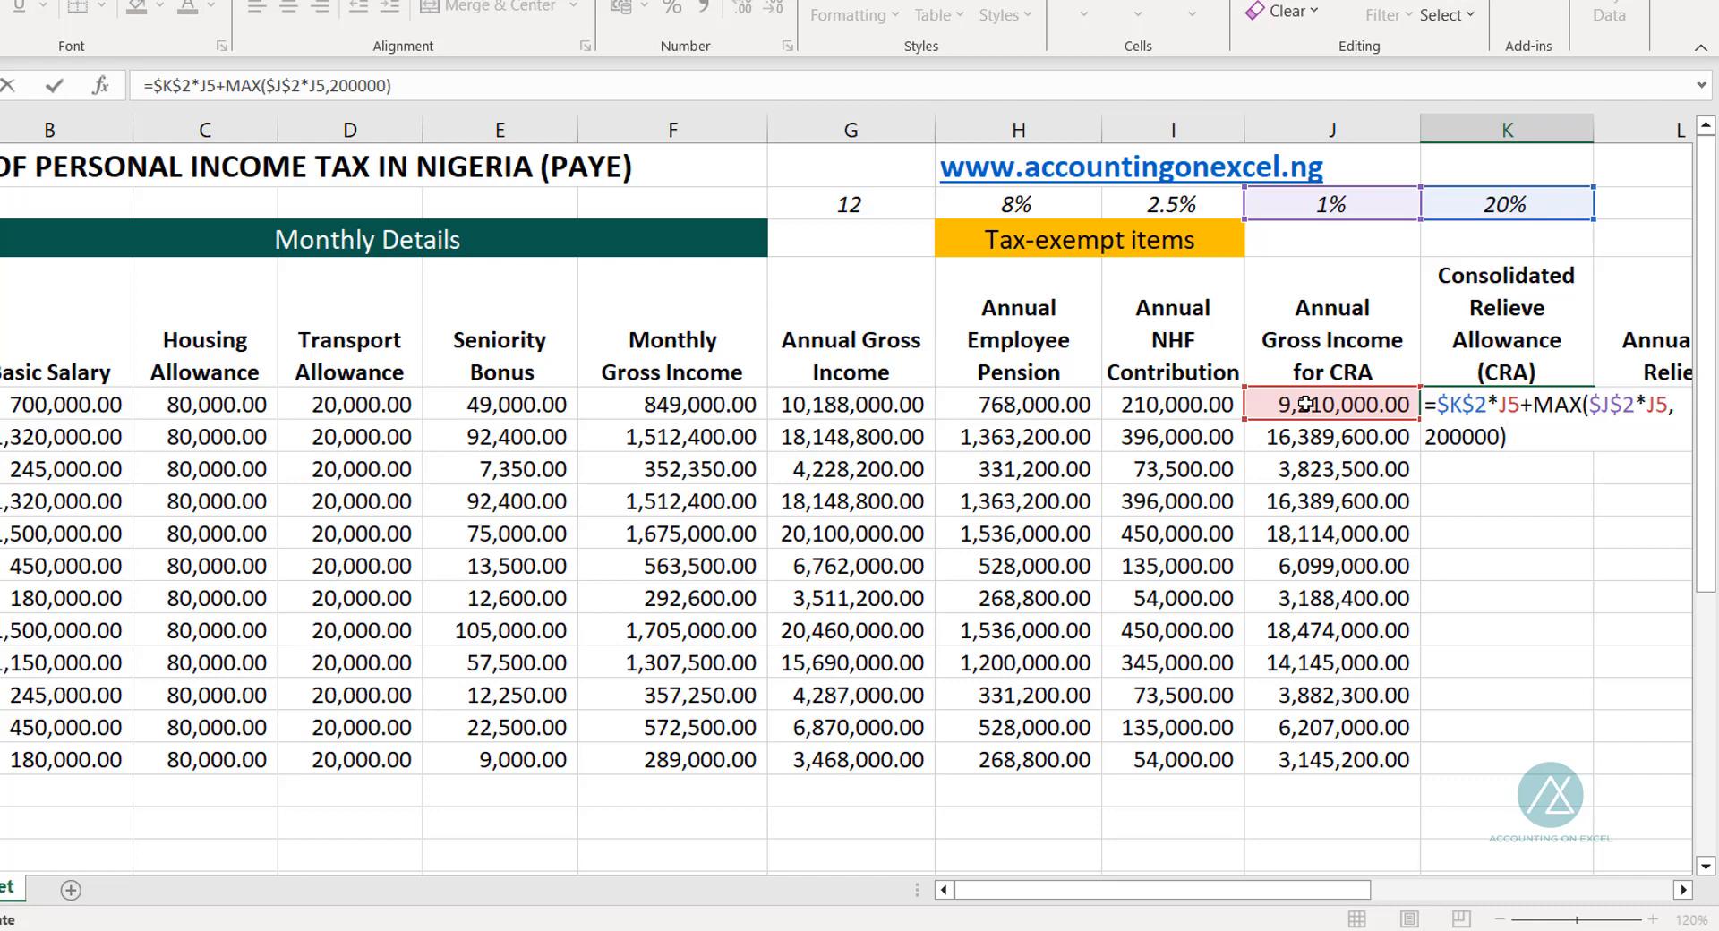
pyautogui.press('Return')
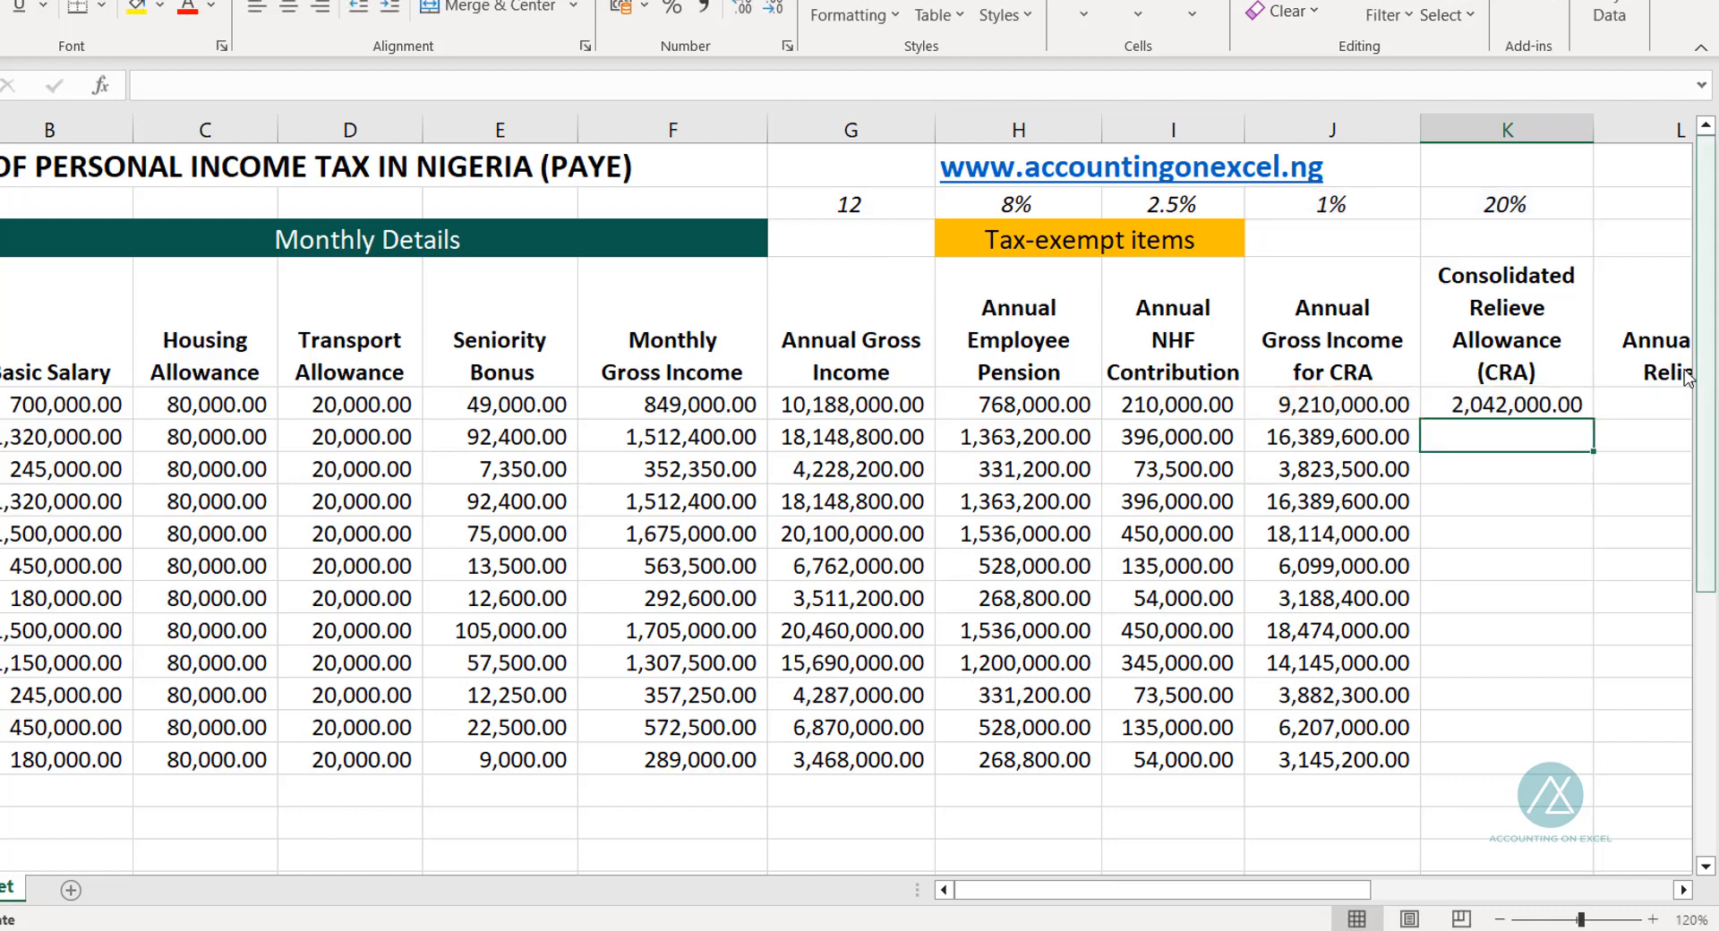
# Step: Review the references of the CRA formula in K5 and fill it down to K16
pyautogui.click(1500, 406)
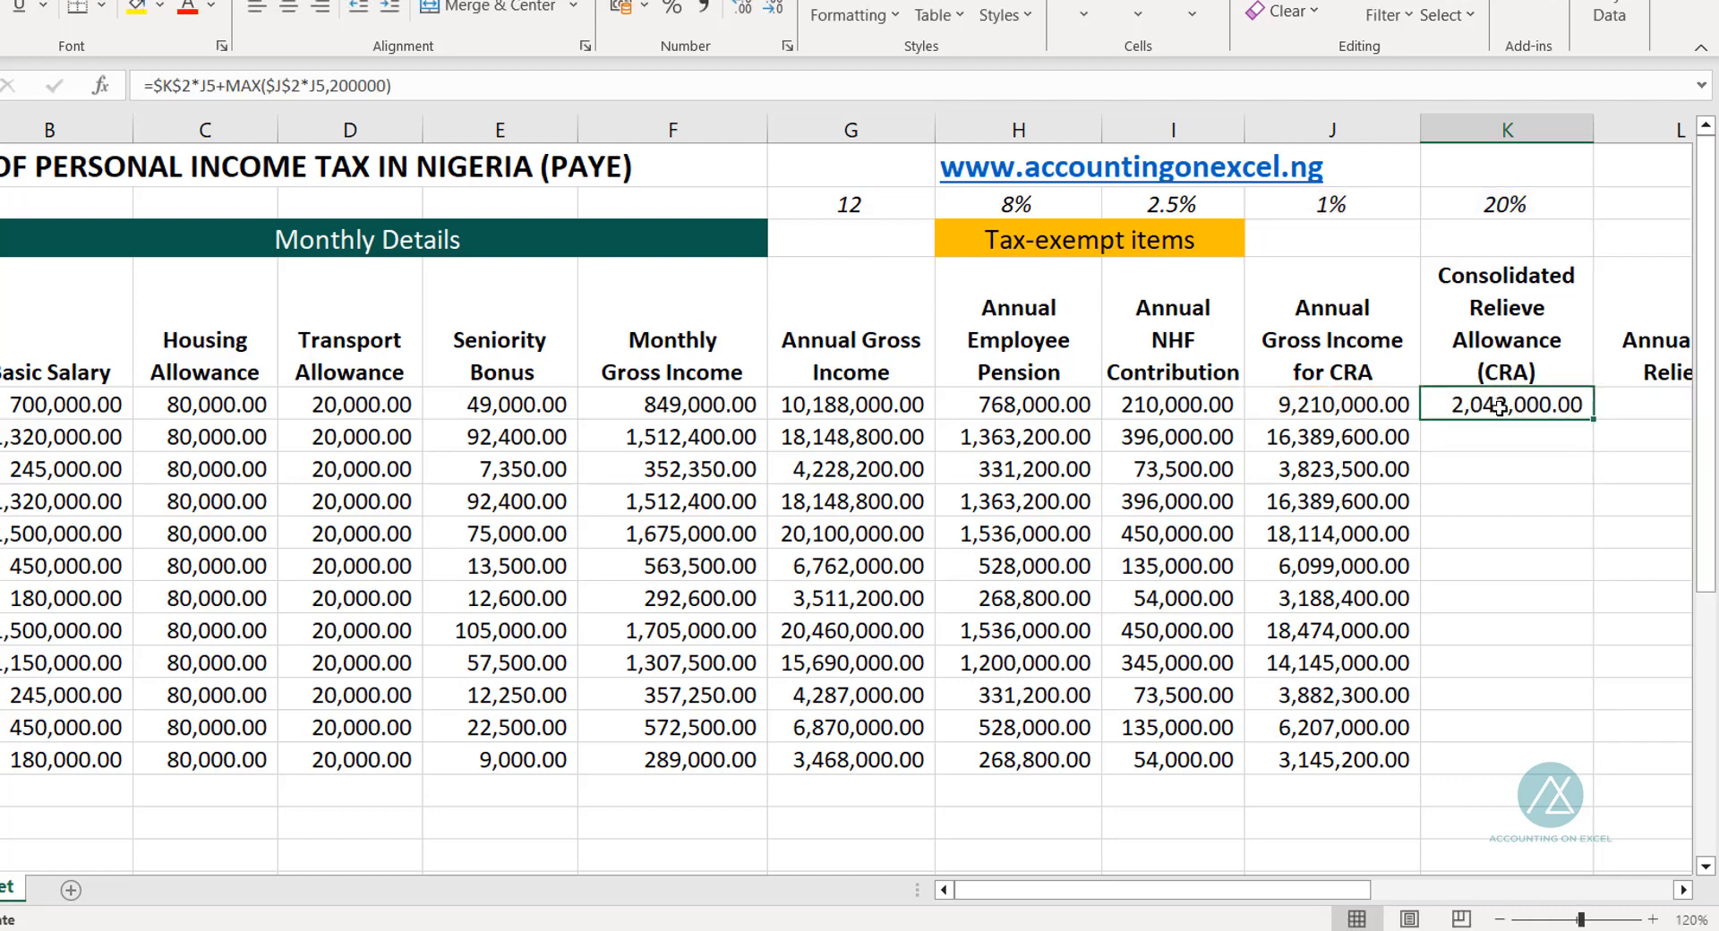
pyautogui.doubleClick(1500, 405)
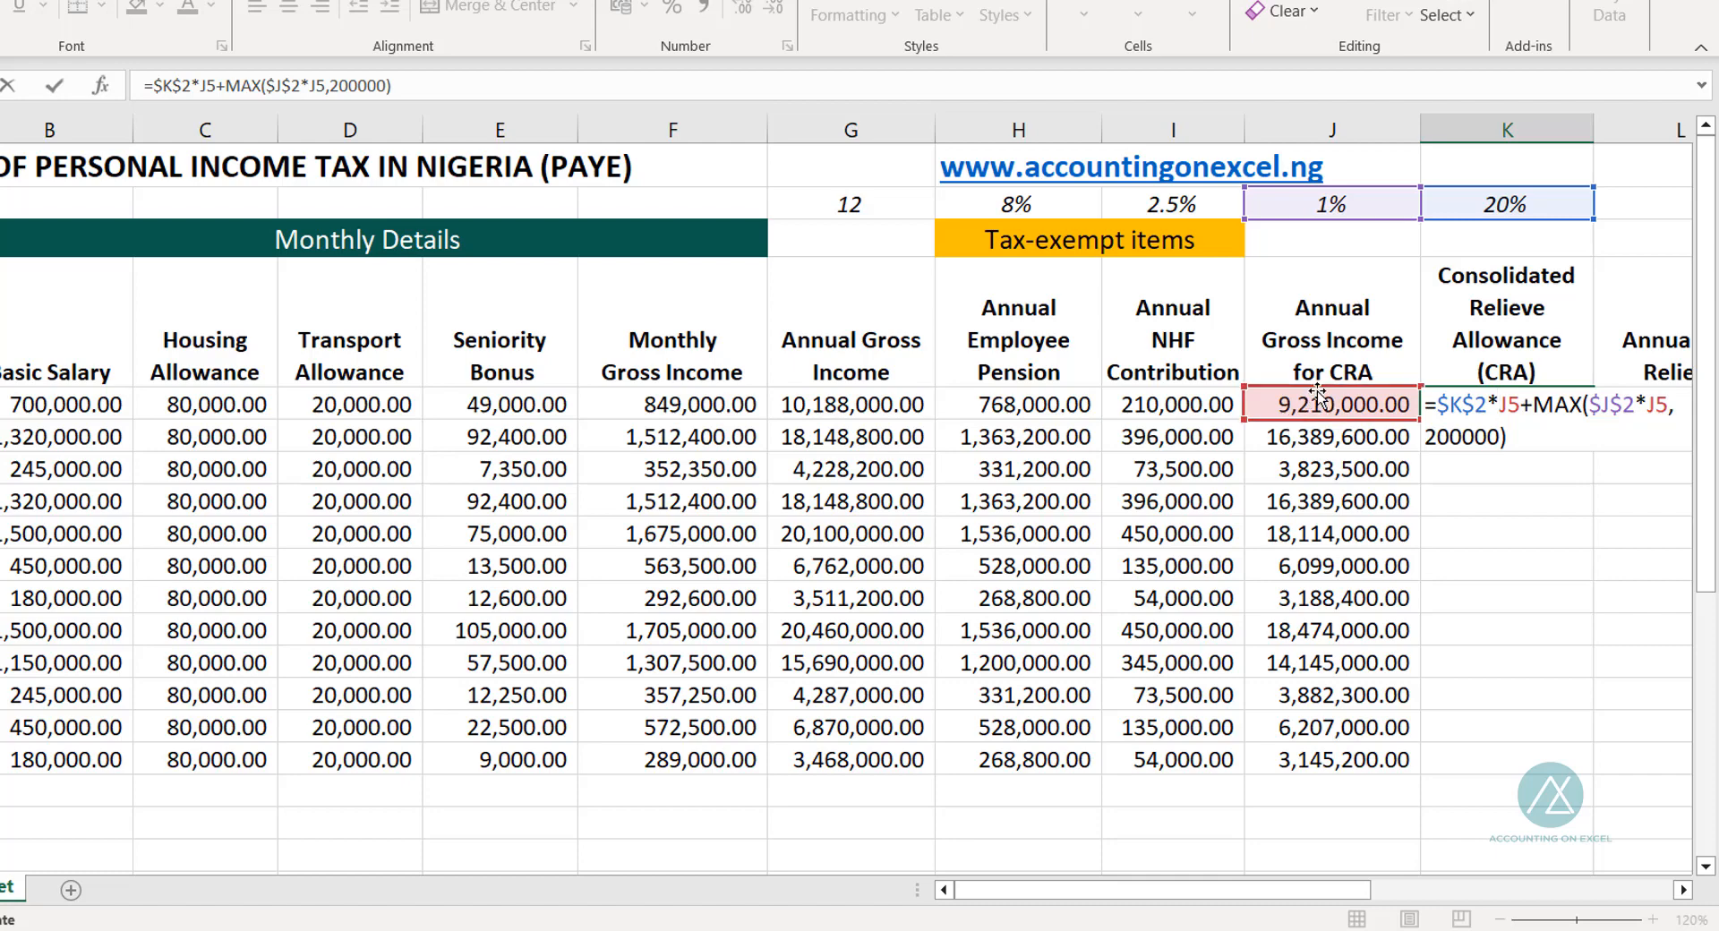
pyautogui.press('Return')
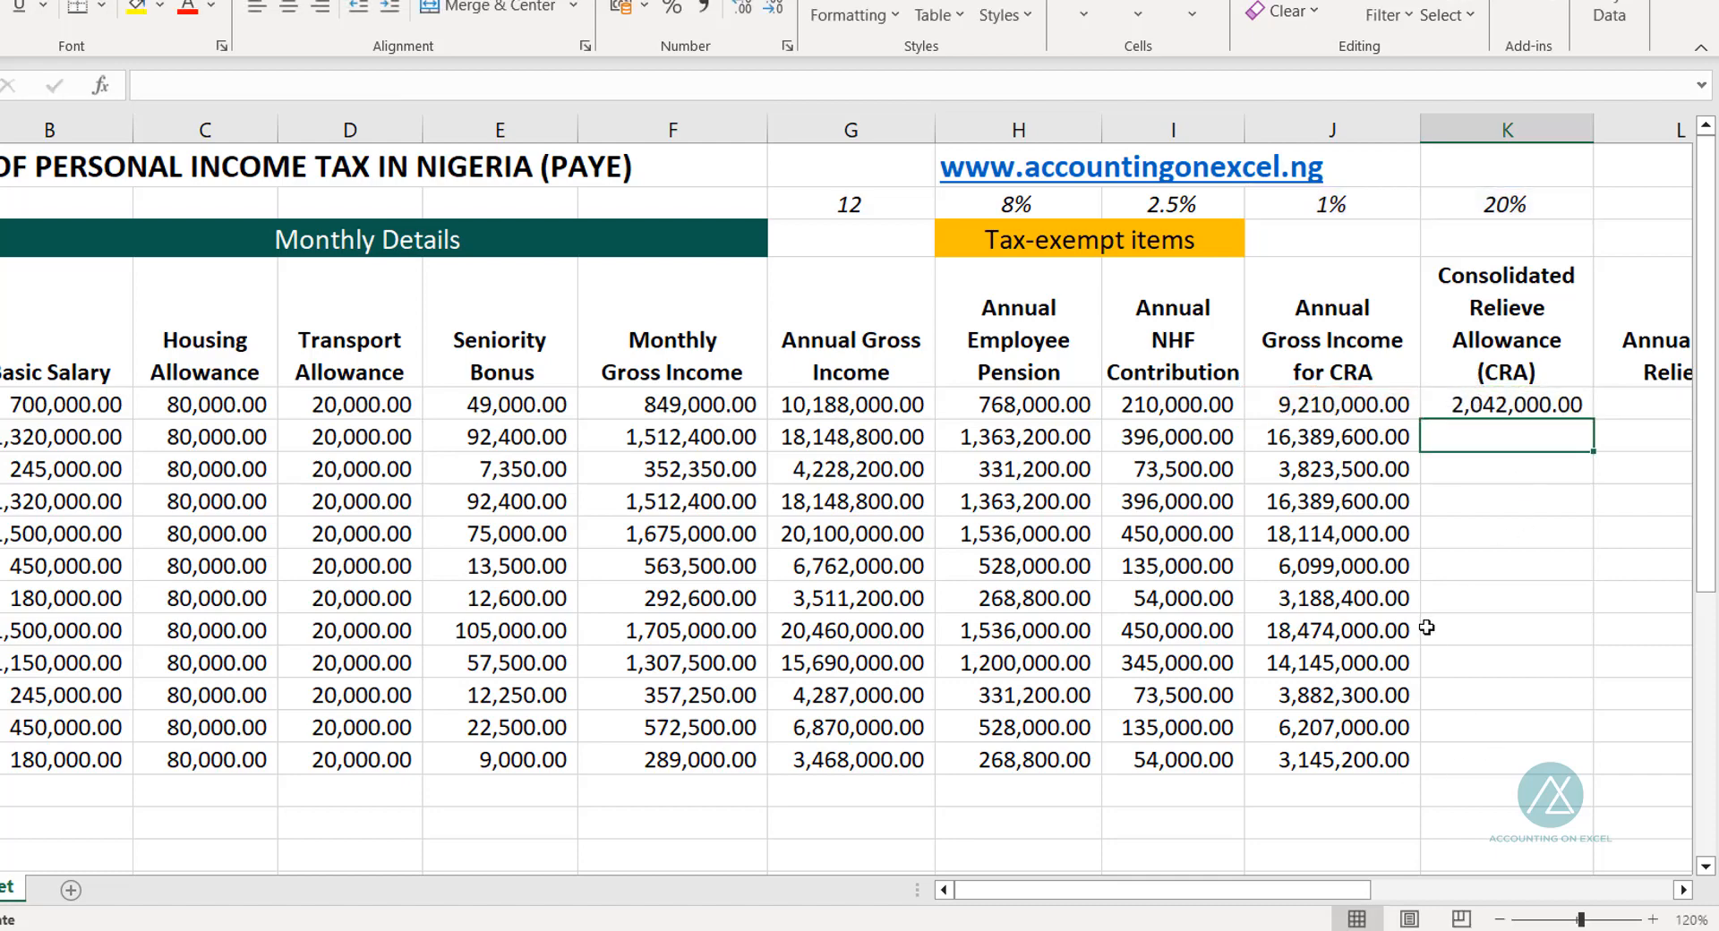
pyautogui.click(1492, 398)
pyautogui.press('Right')
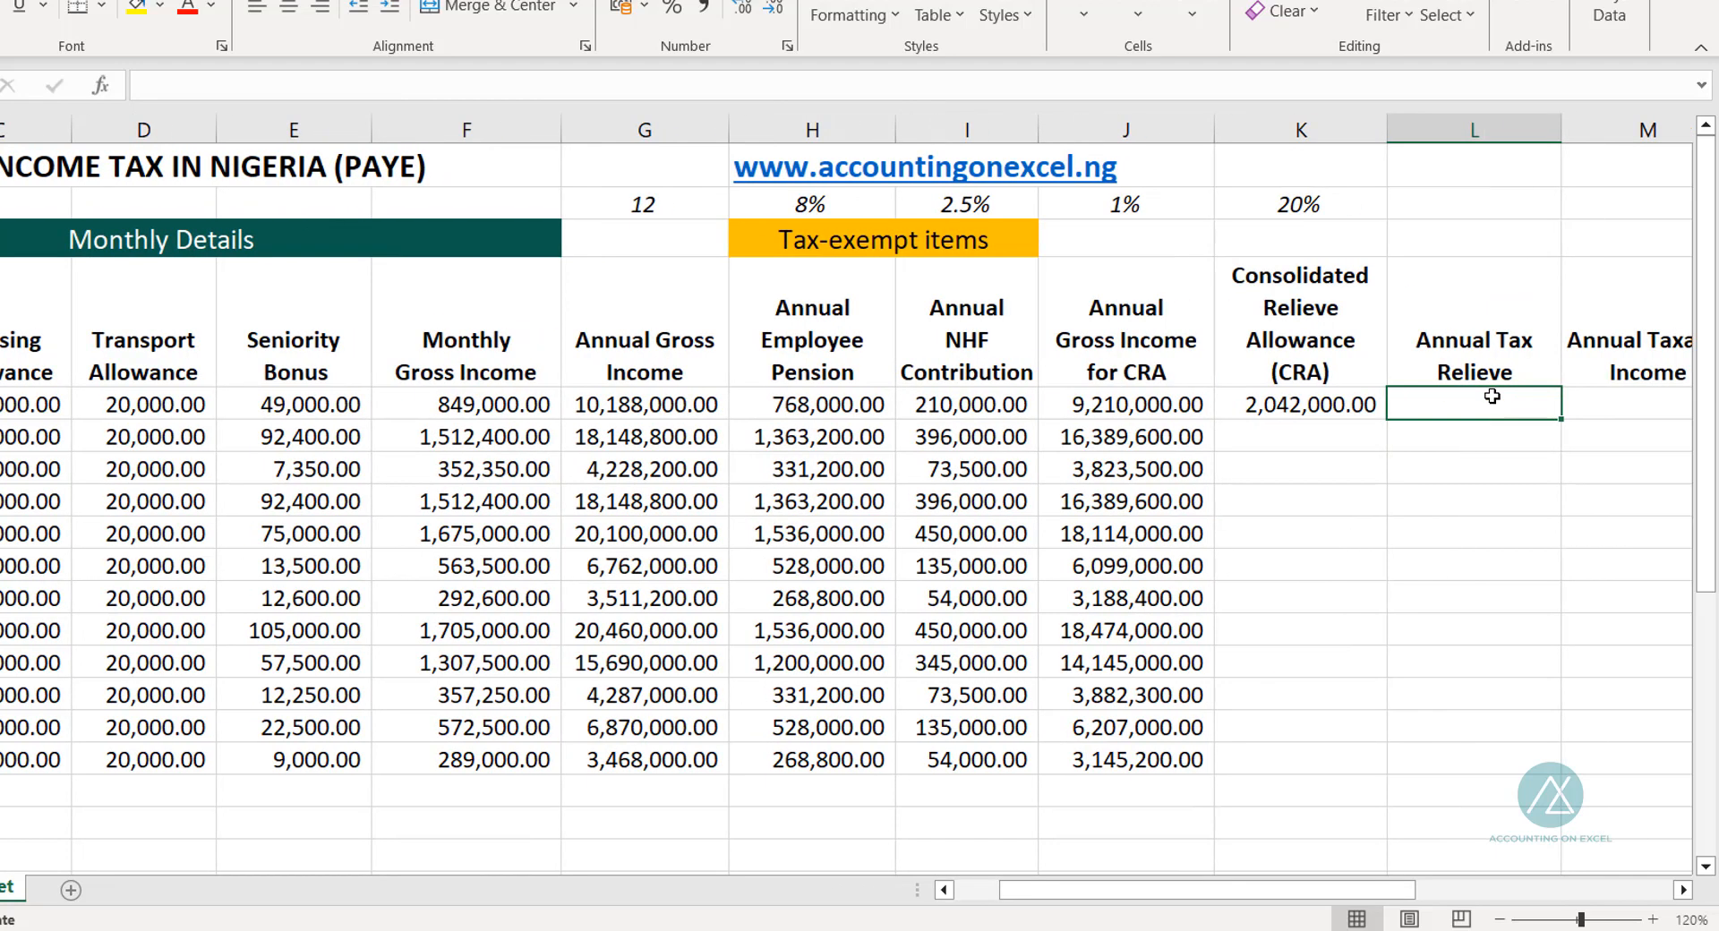
pyautogui.click(1300, 382)
pyautogui.click(1301, 399)
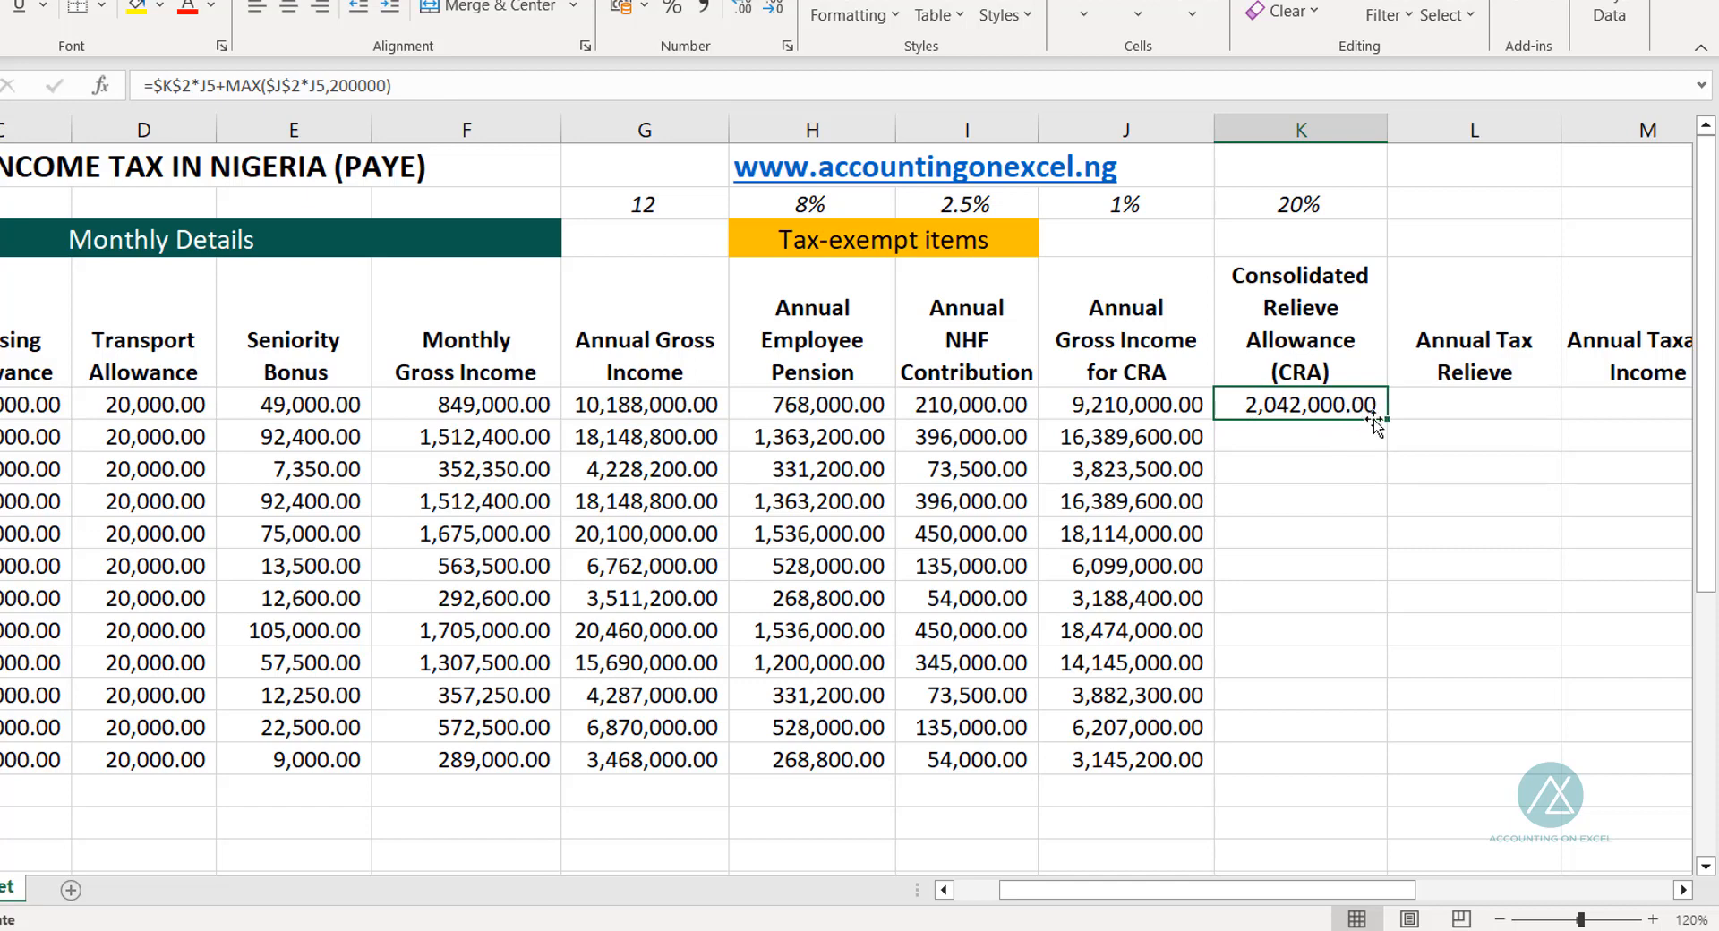
pyautogui.doubleClick(1383, 418)
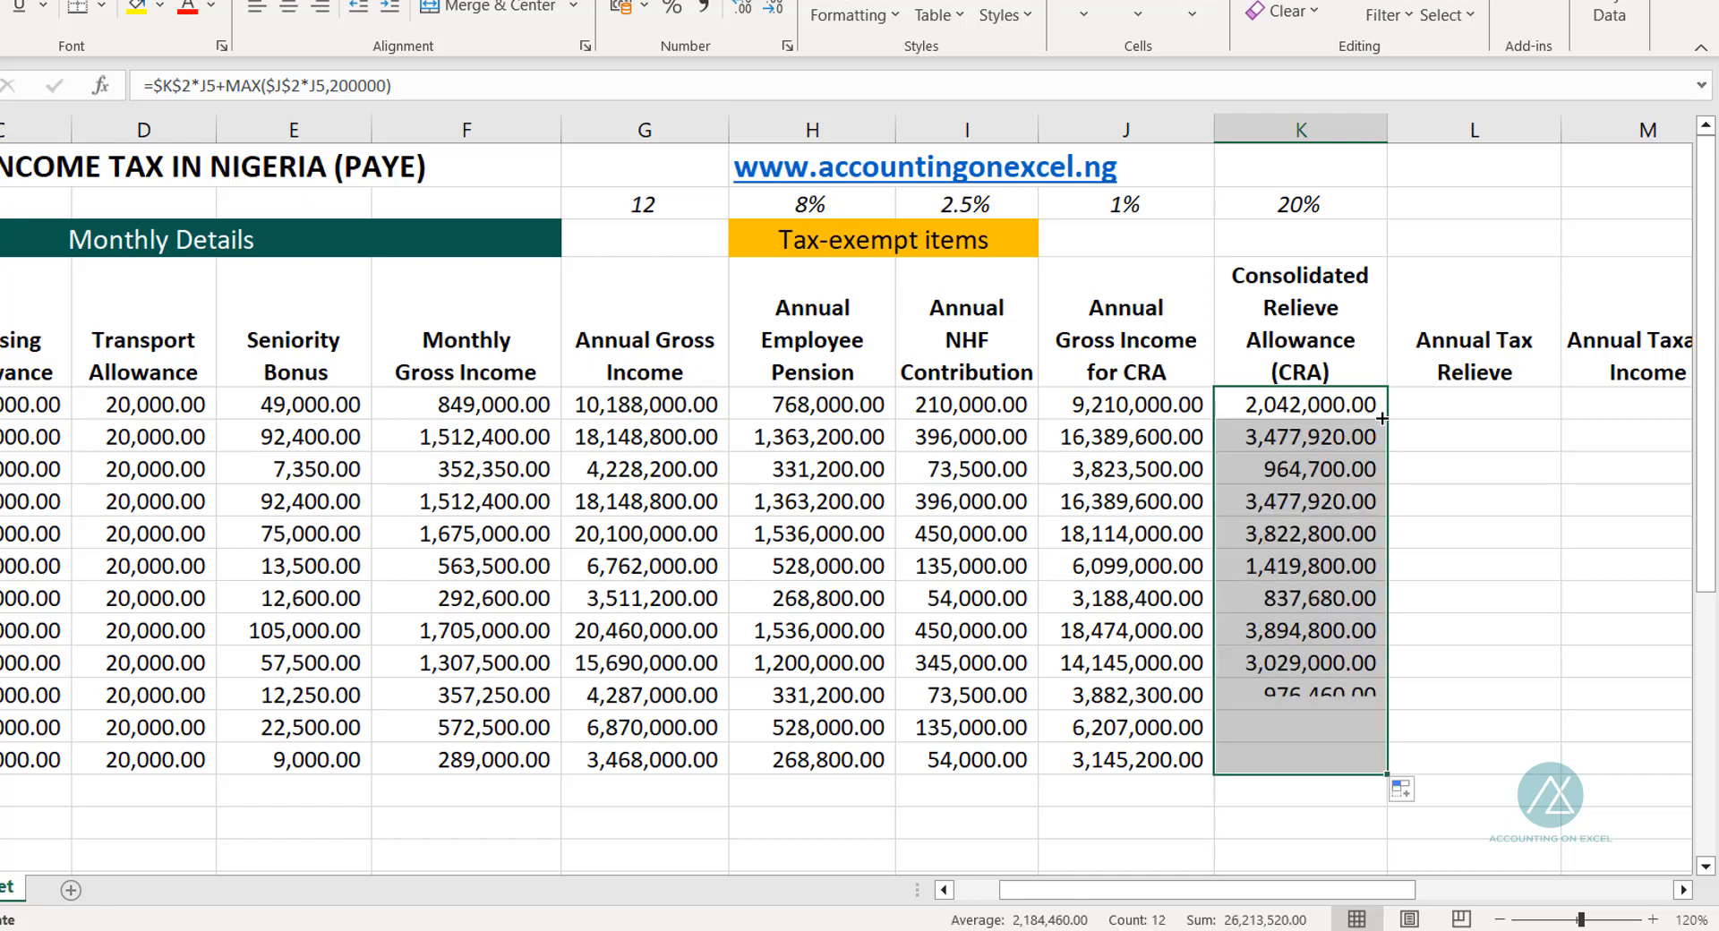
# Step: Compute the Annual Tax Relieve in L5 from pension, NHF and CRA with =SUM(H5:I5,K5)
pyautogui.click(1479, 411)
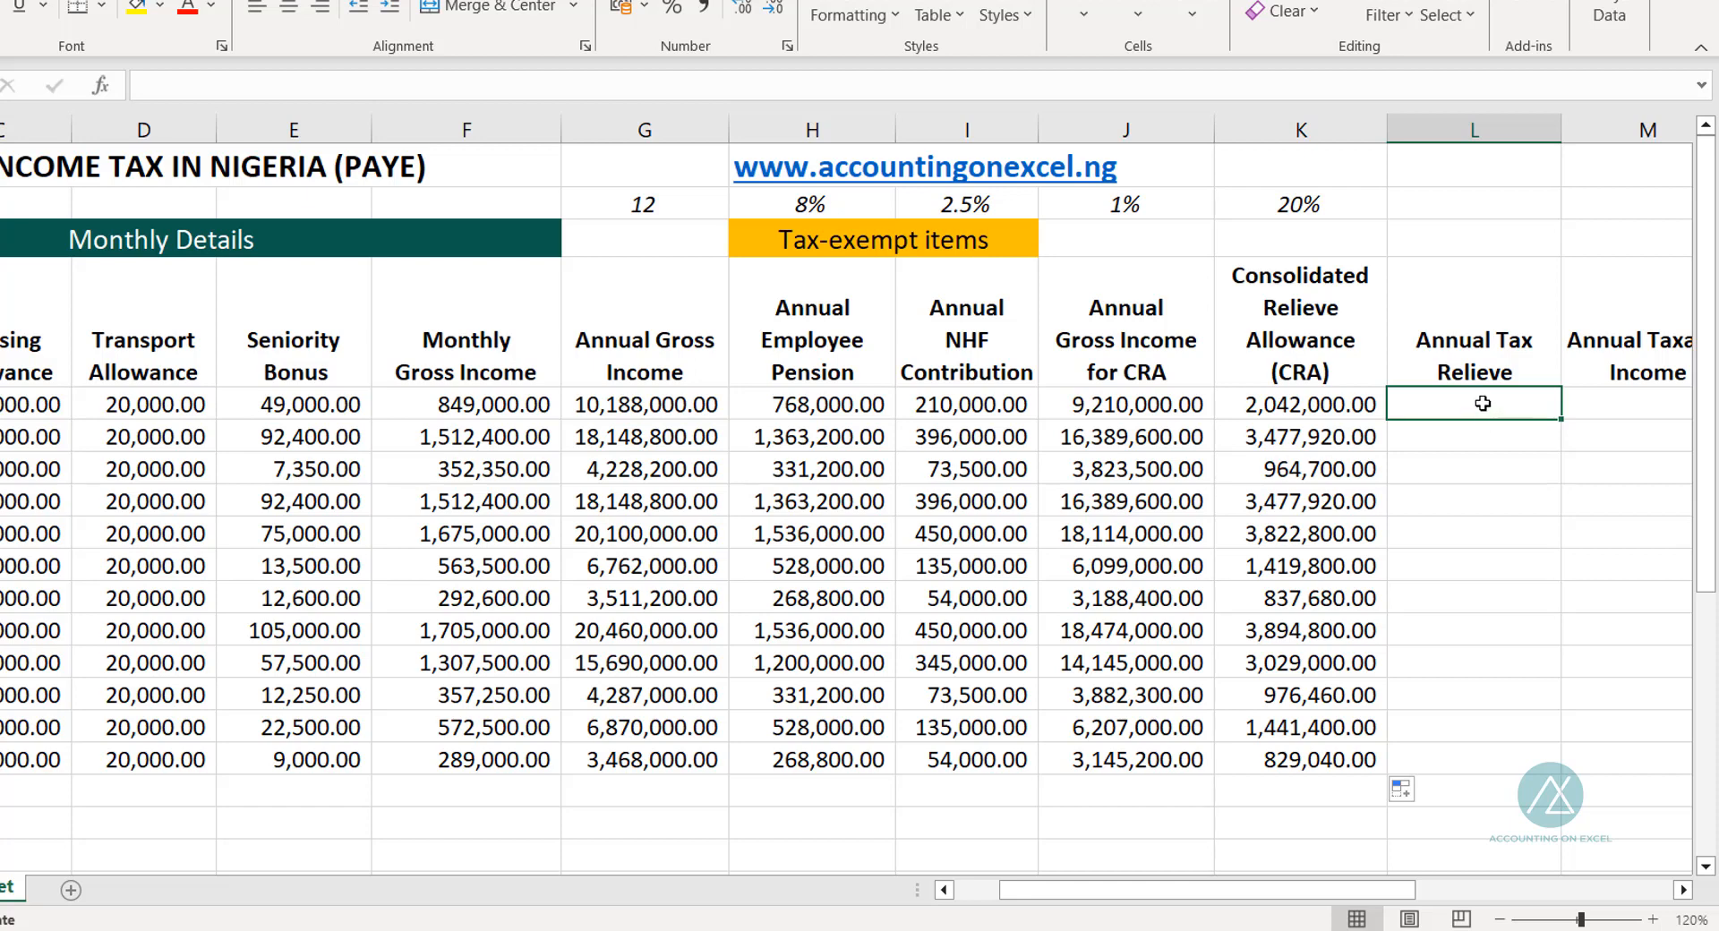
pyautogui.click(1287, 403)
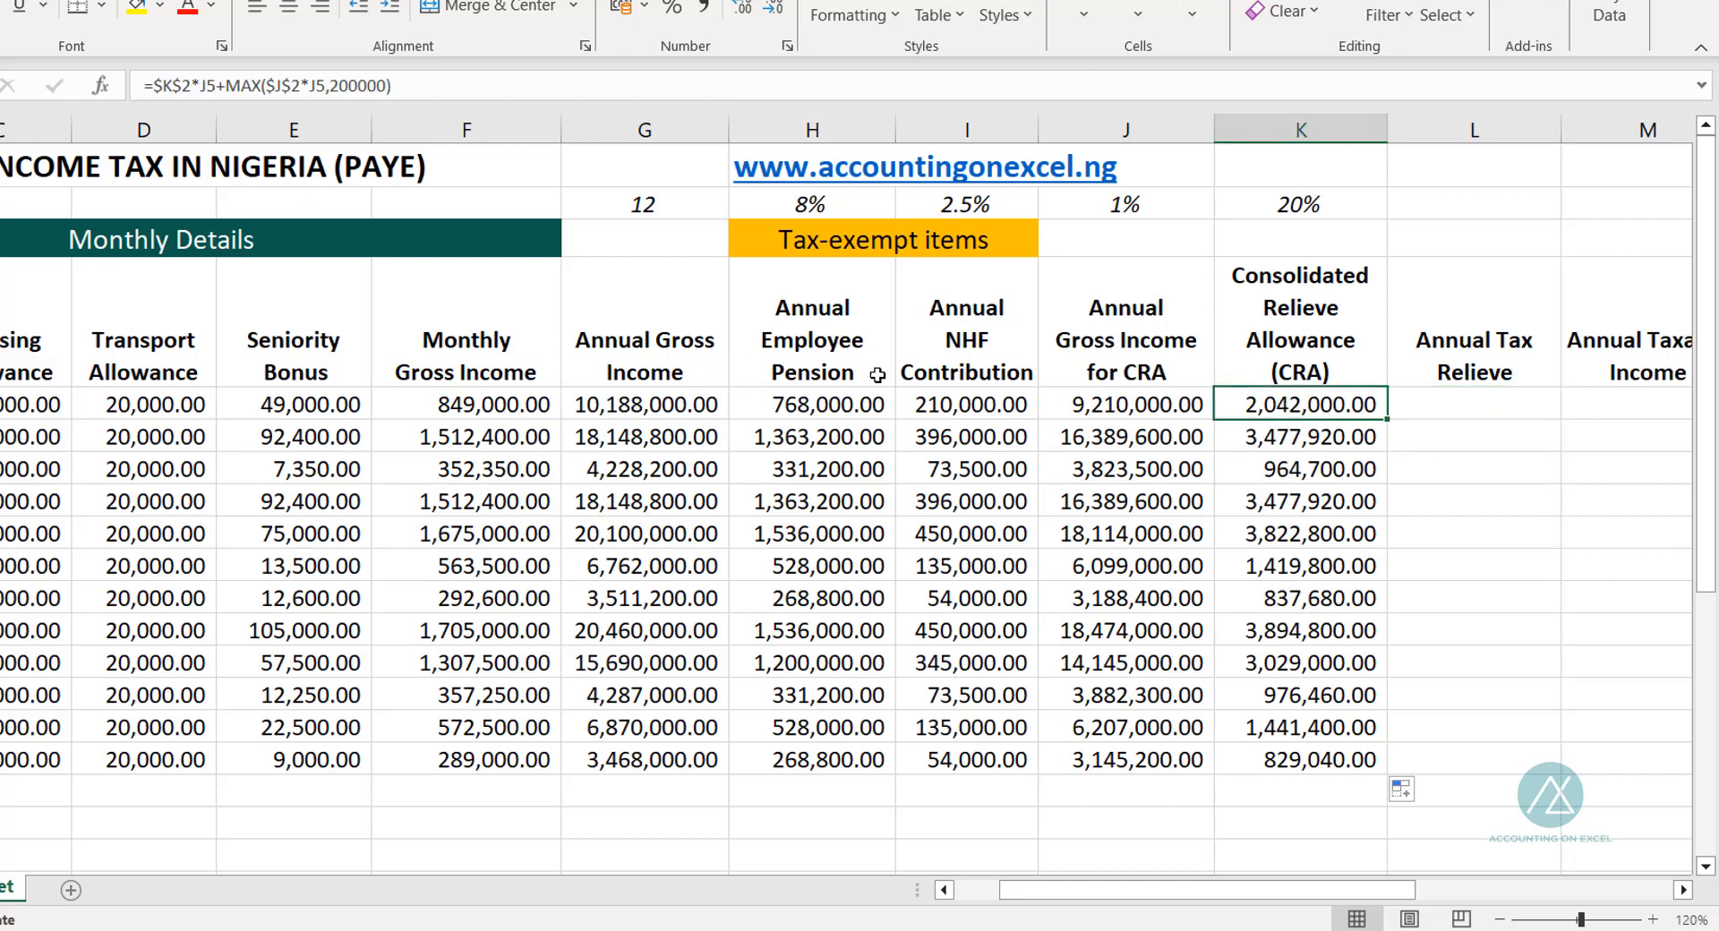
pyautogui.doubleClick(1493, 402)
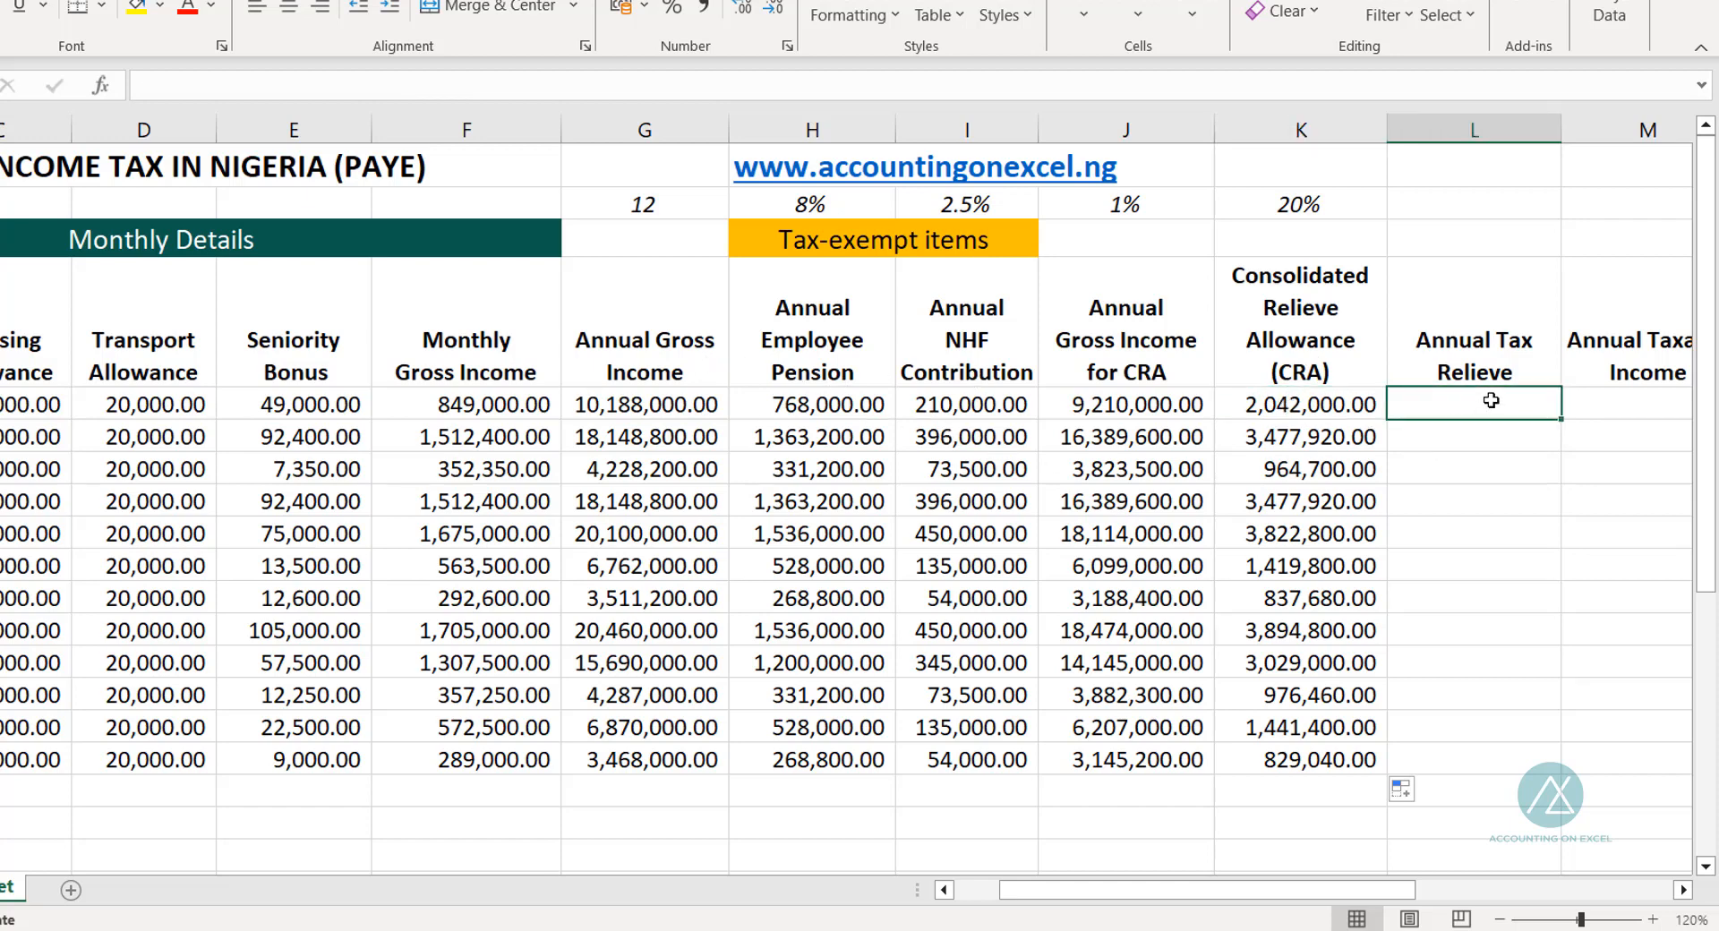
pyautogui.write('=')
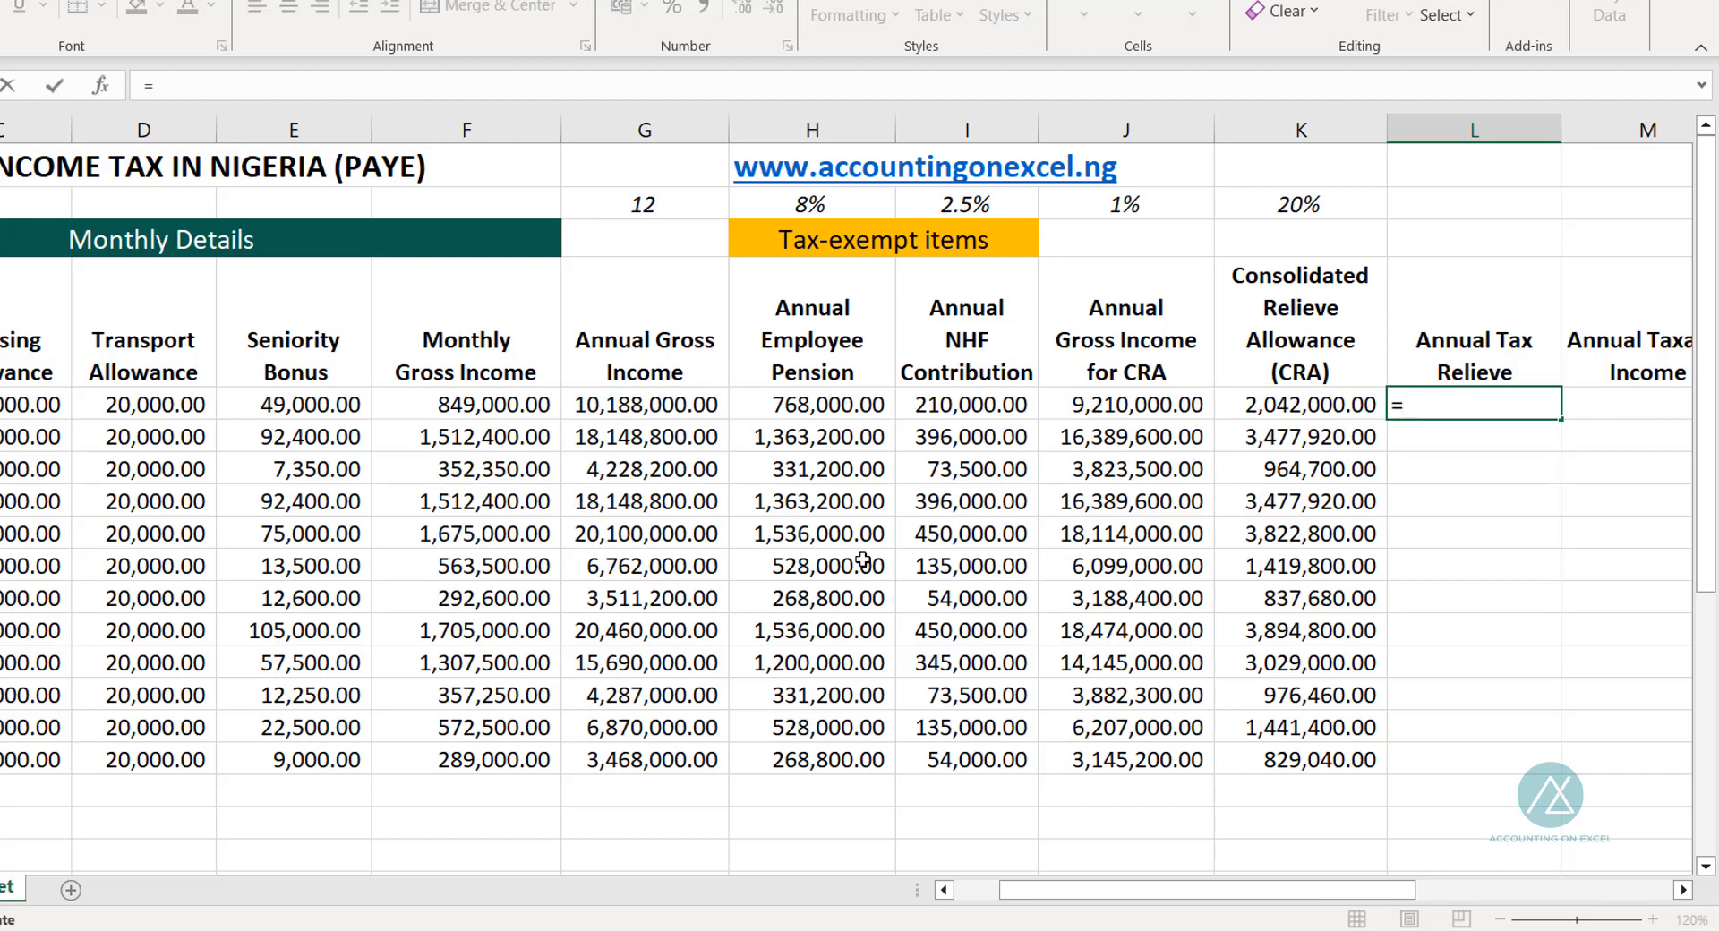
pyautogui.write('sum')
pyautogui.press('Tab')
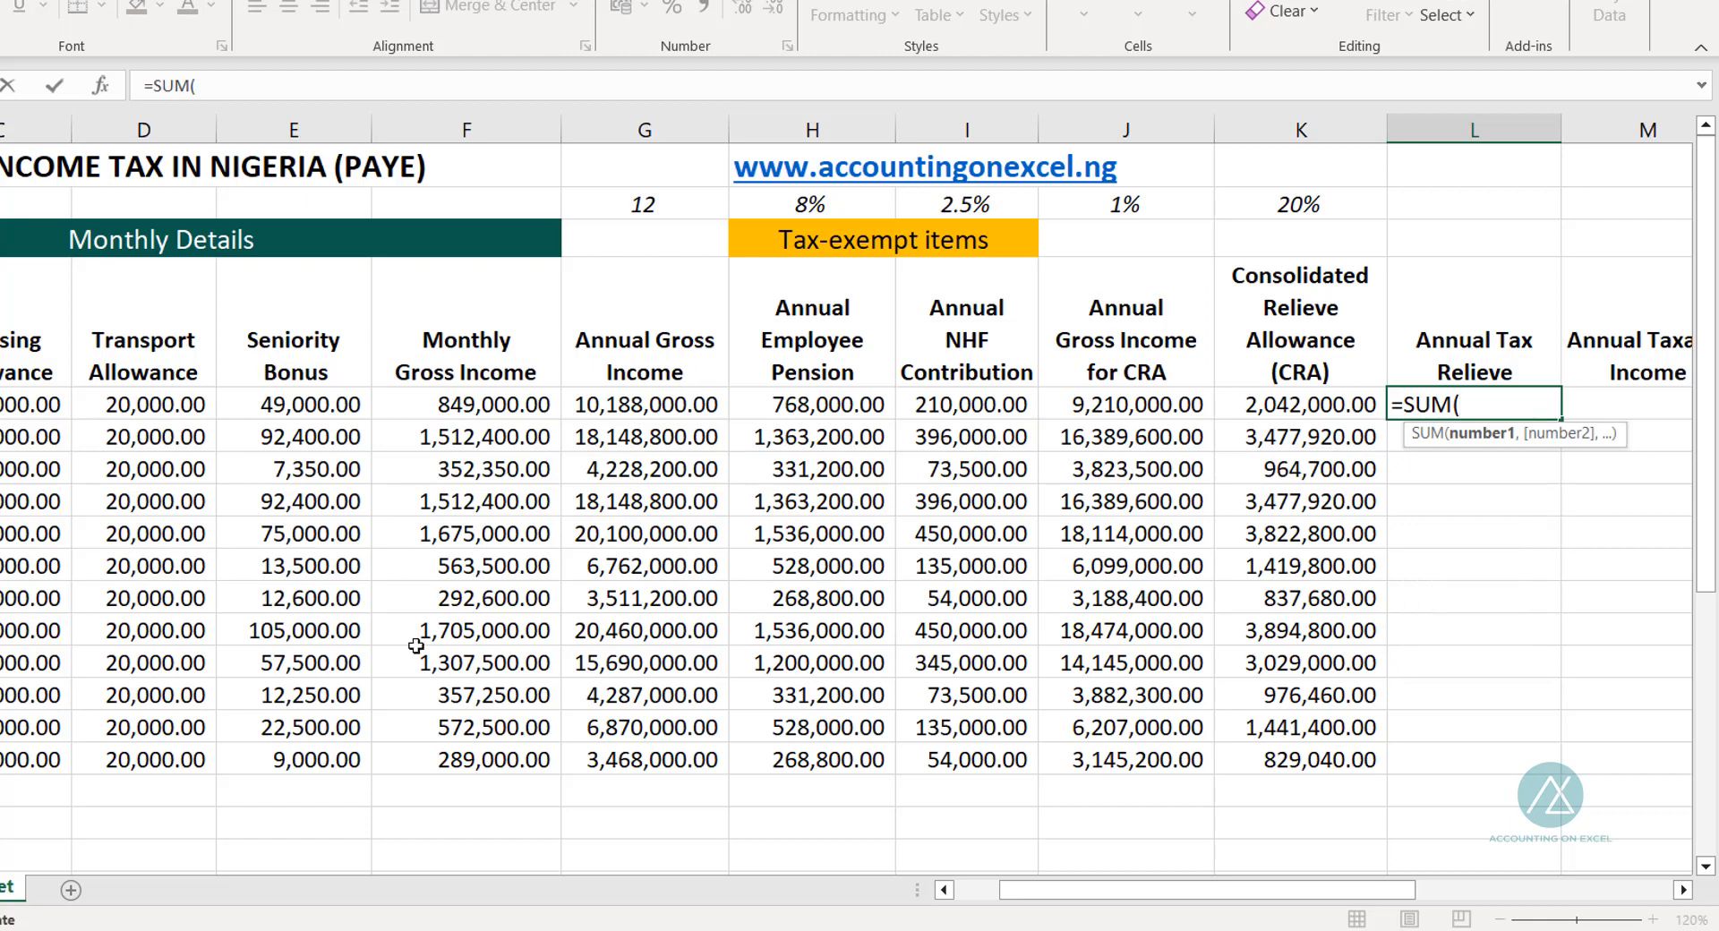
pyautogui.moveTo(855, 407); pyautogui.dragTo(991, 389)
pyautogui.write(',')
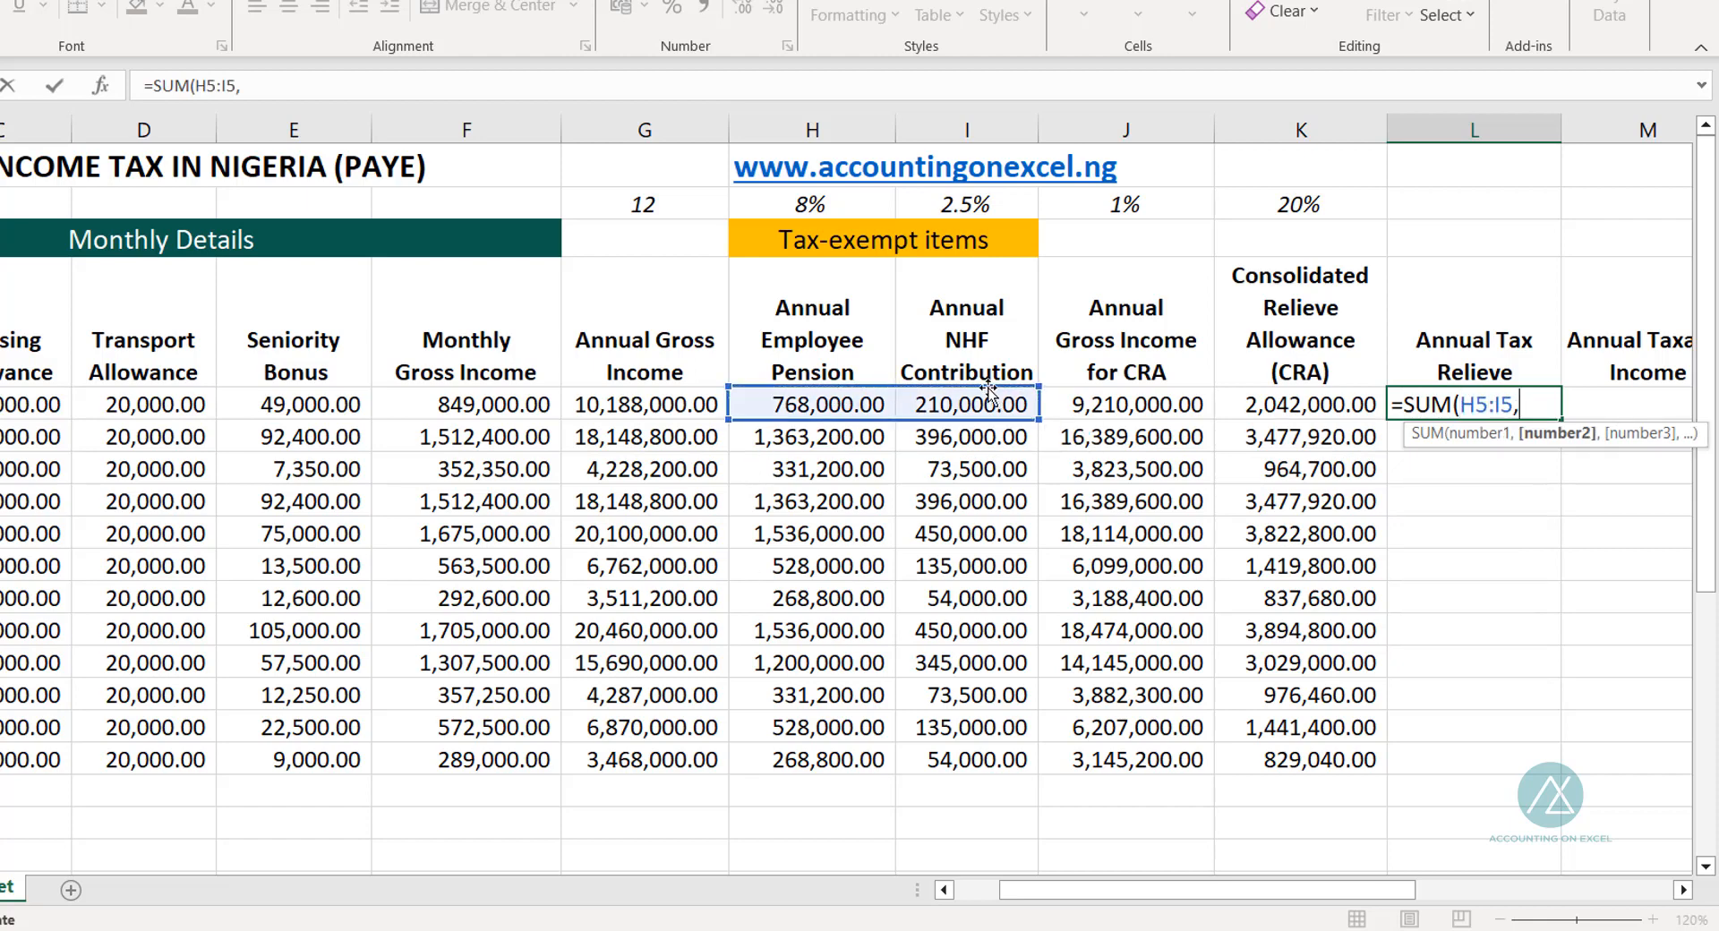
pyautogui.click(1296, 407)
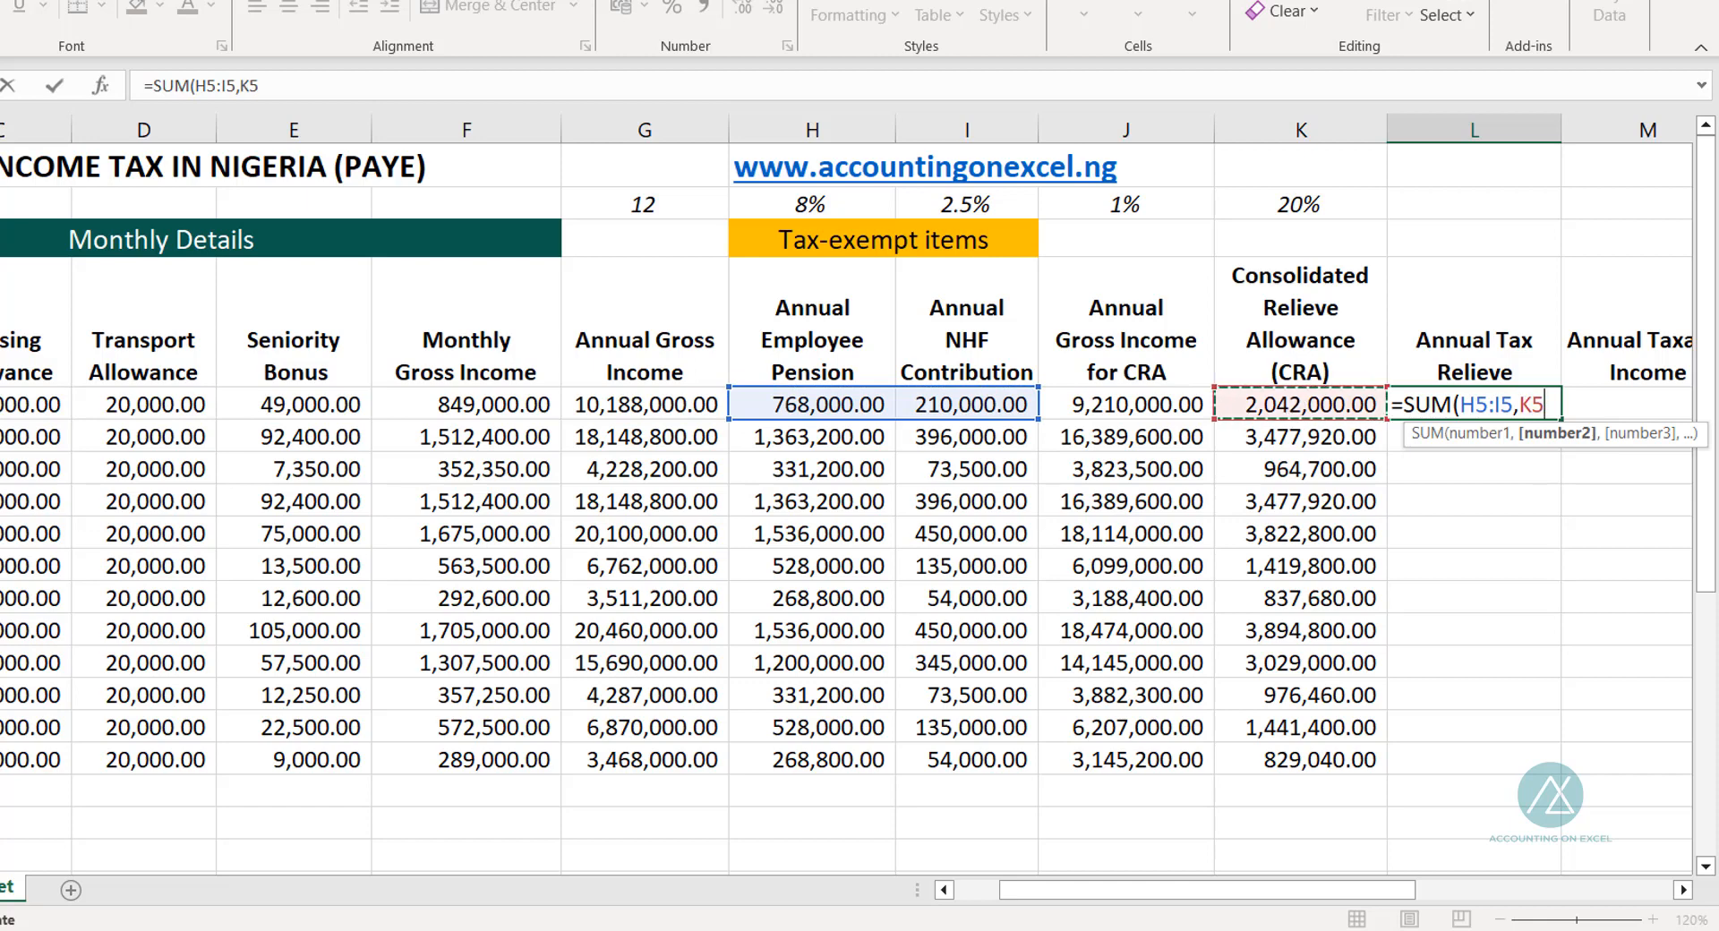
pyautogui.press('Return')
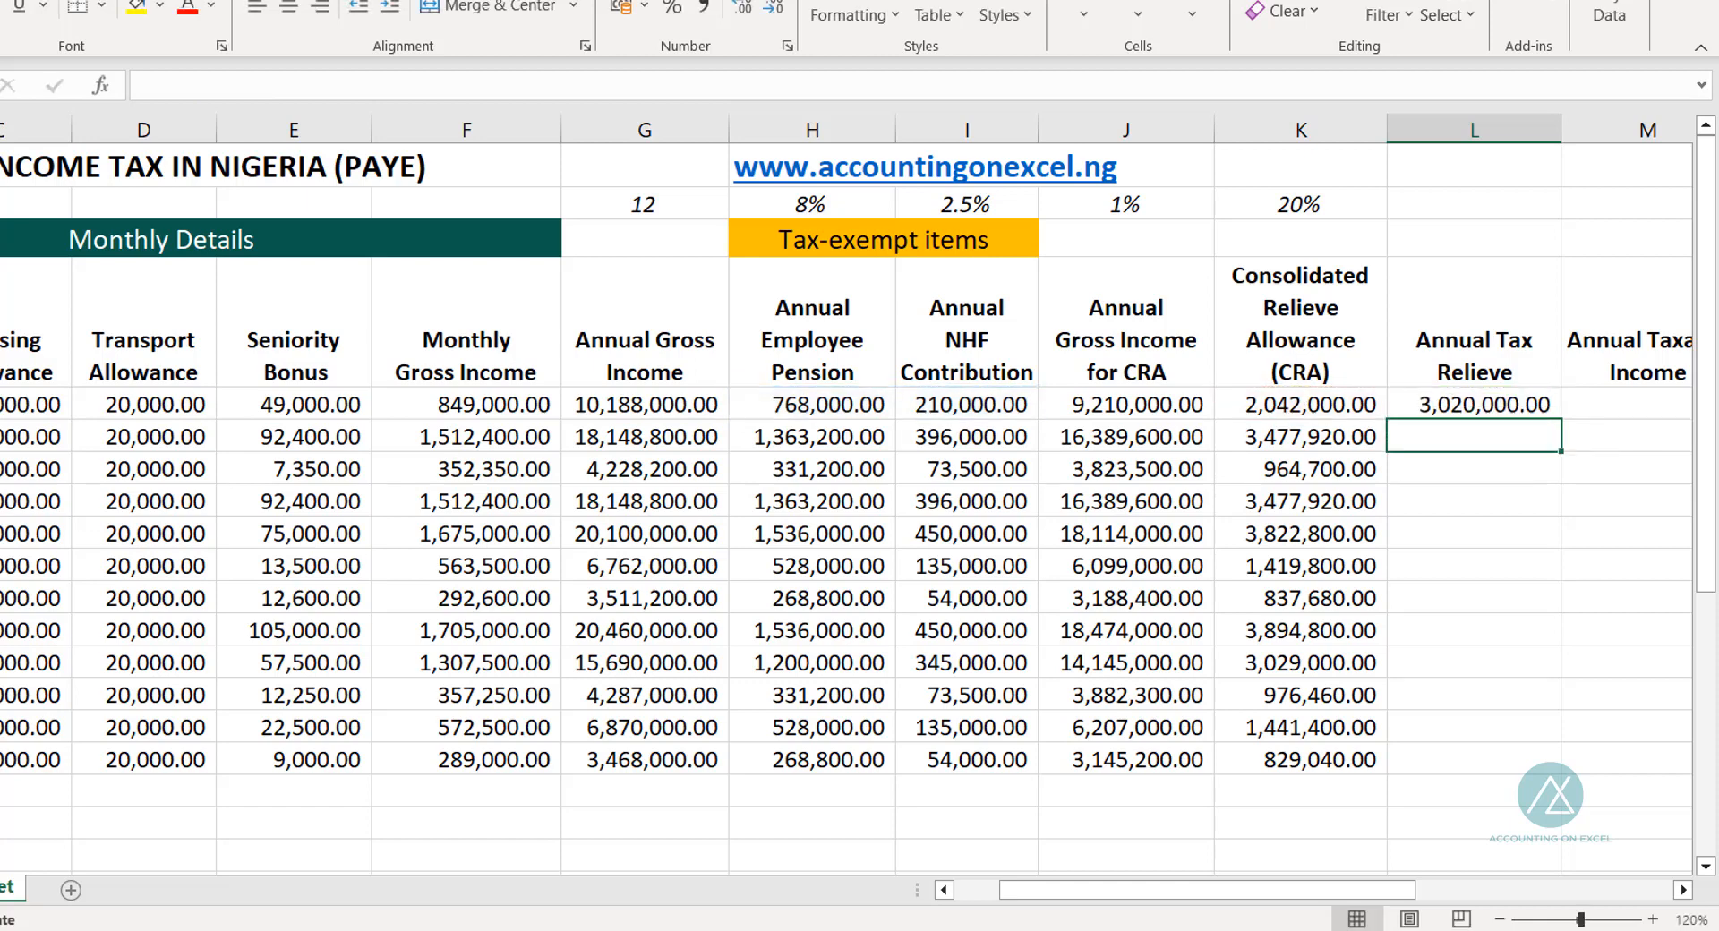
# Step: Fill the Annual Tax Relieve formula down to L16 and select the first Annual Taxable Income cell, M5
pyautogui.click(1433, 403)
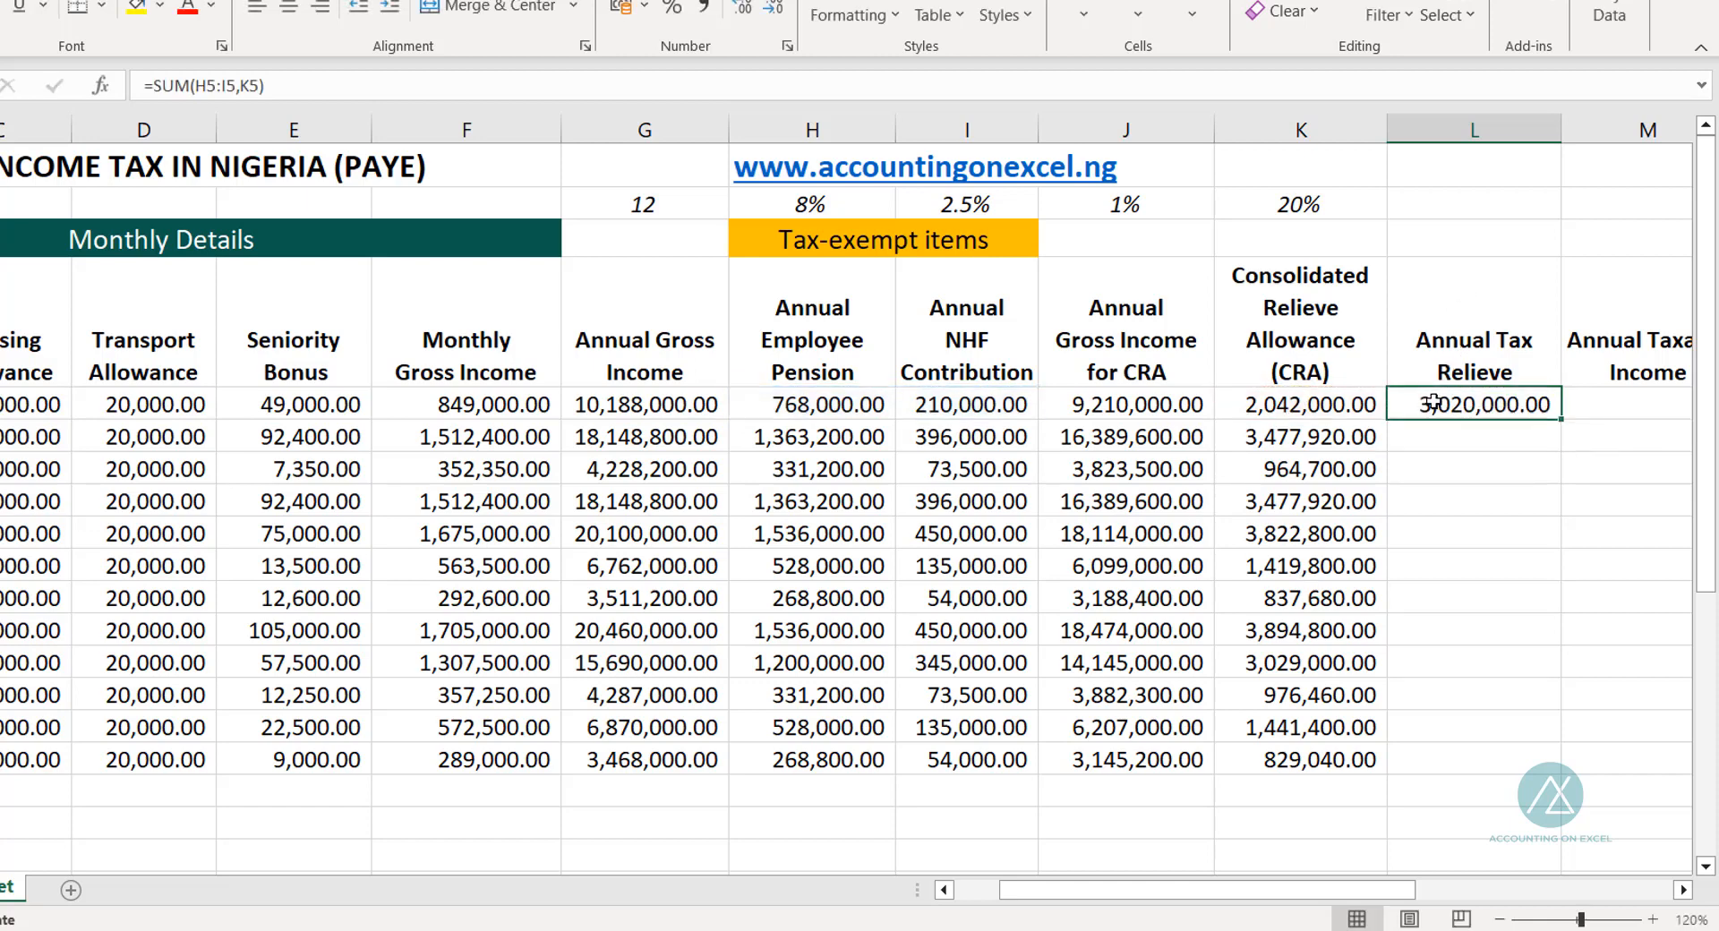
pyautogui.doubleClick(1564, 417)
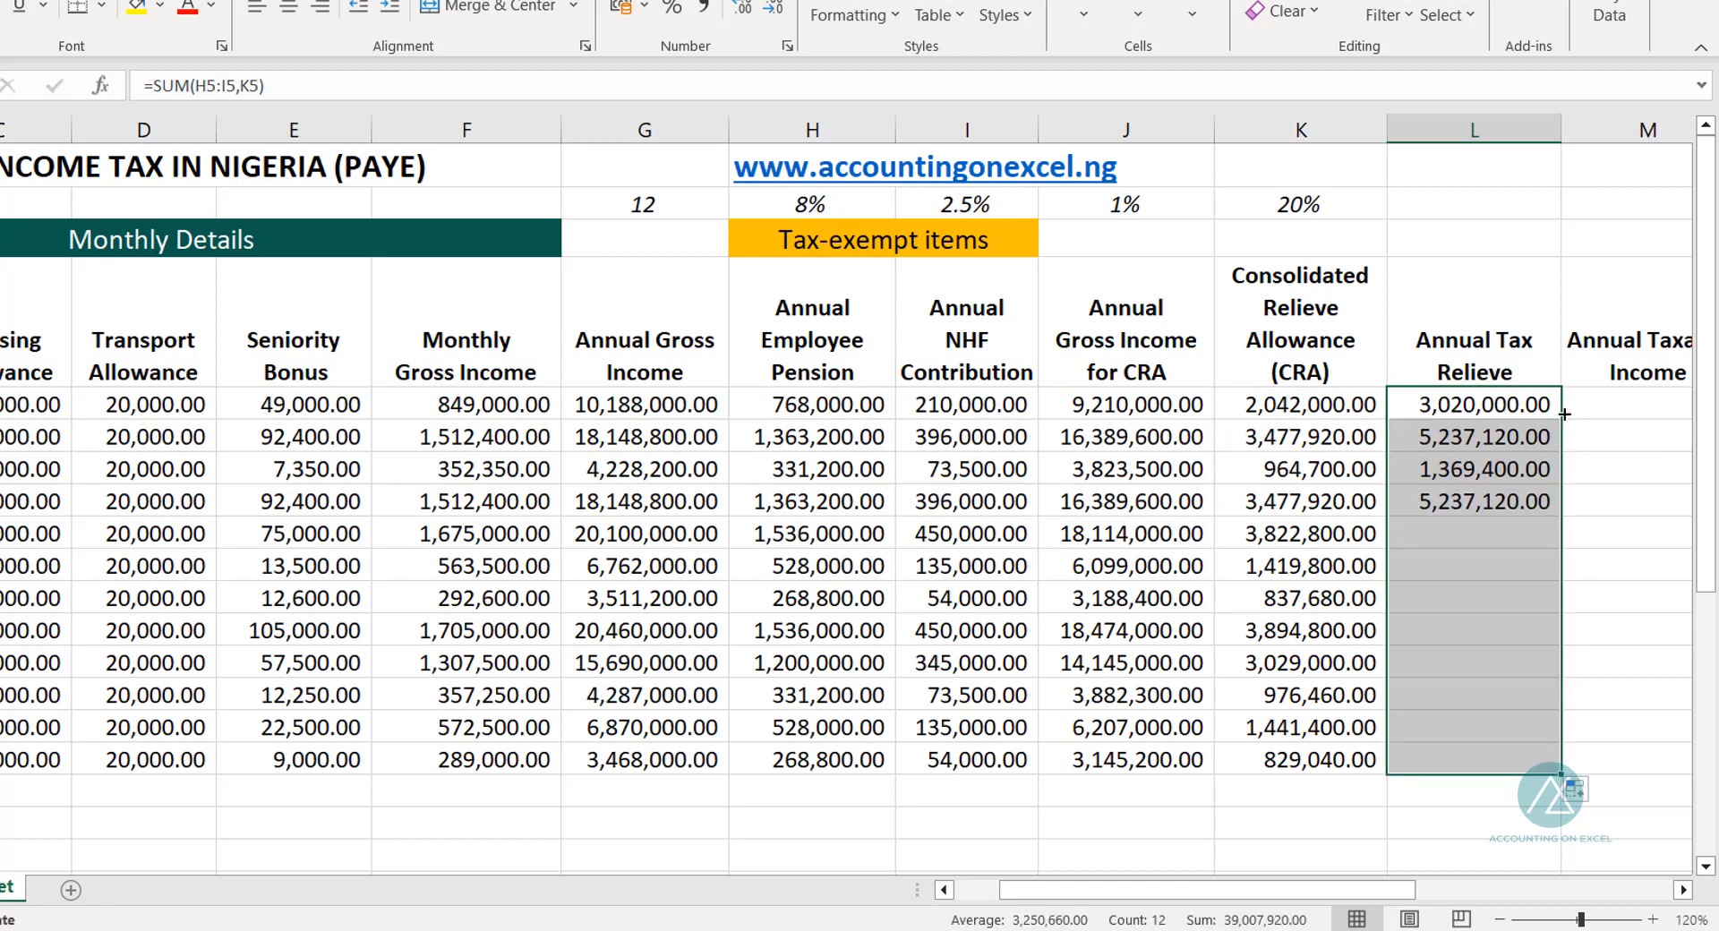
pyautogui.click(1591, 399)
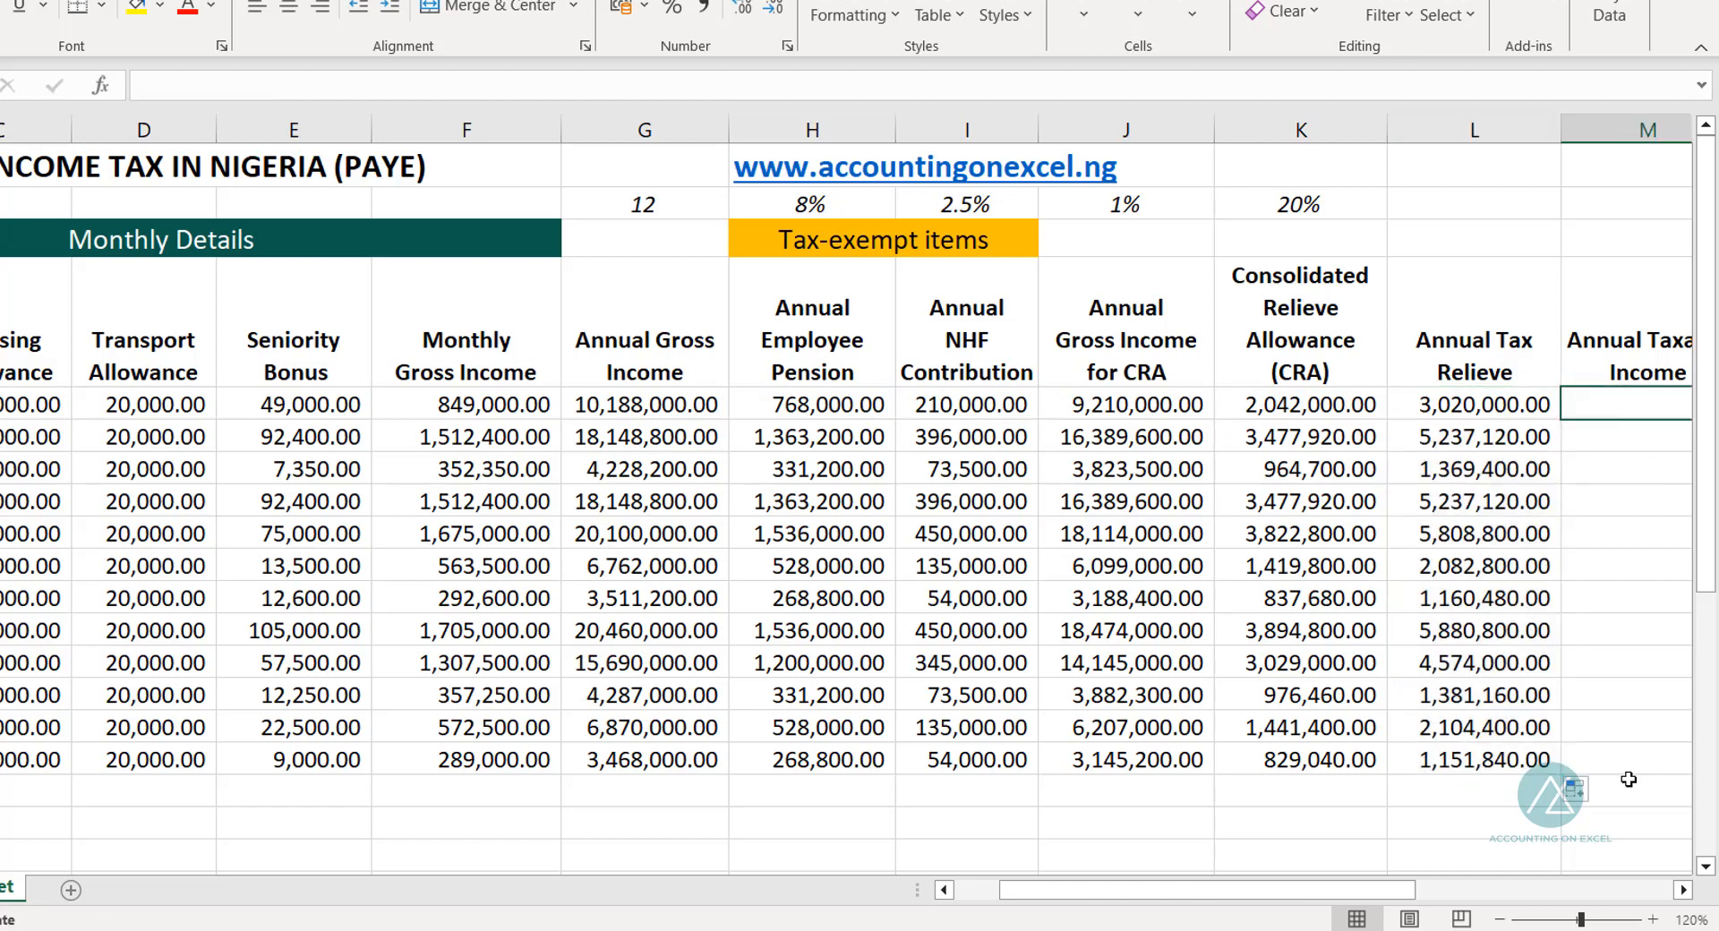
# Step: Compute the Annual Taxable Income in M5 as annual gross income minus tax relief with =G5-L5
pyautogui.click(1684, 890)
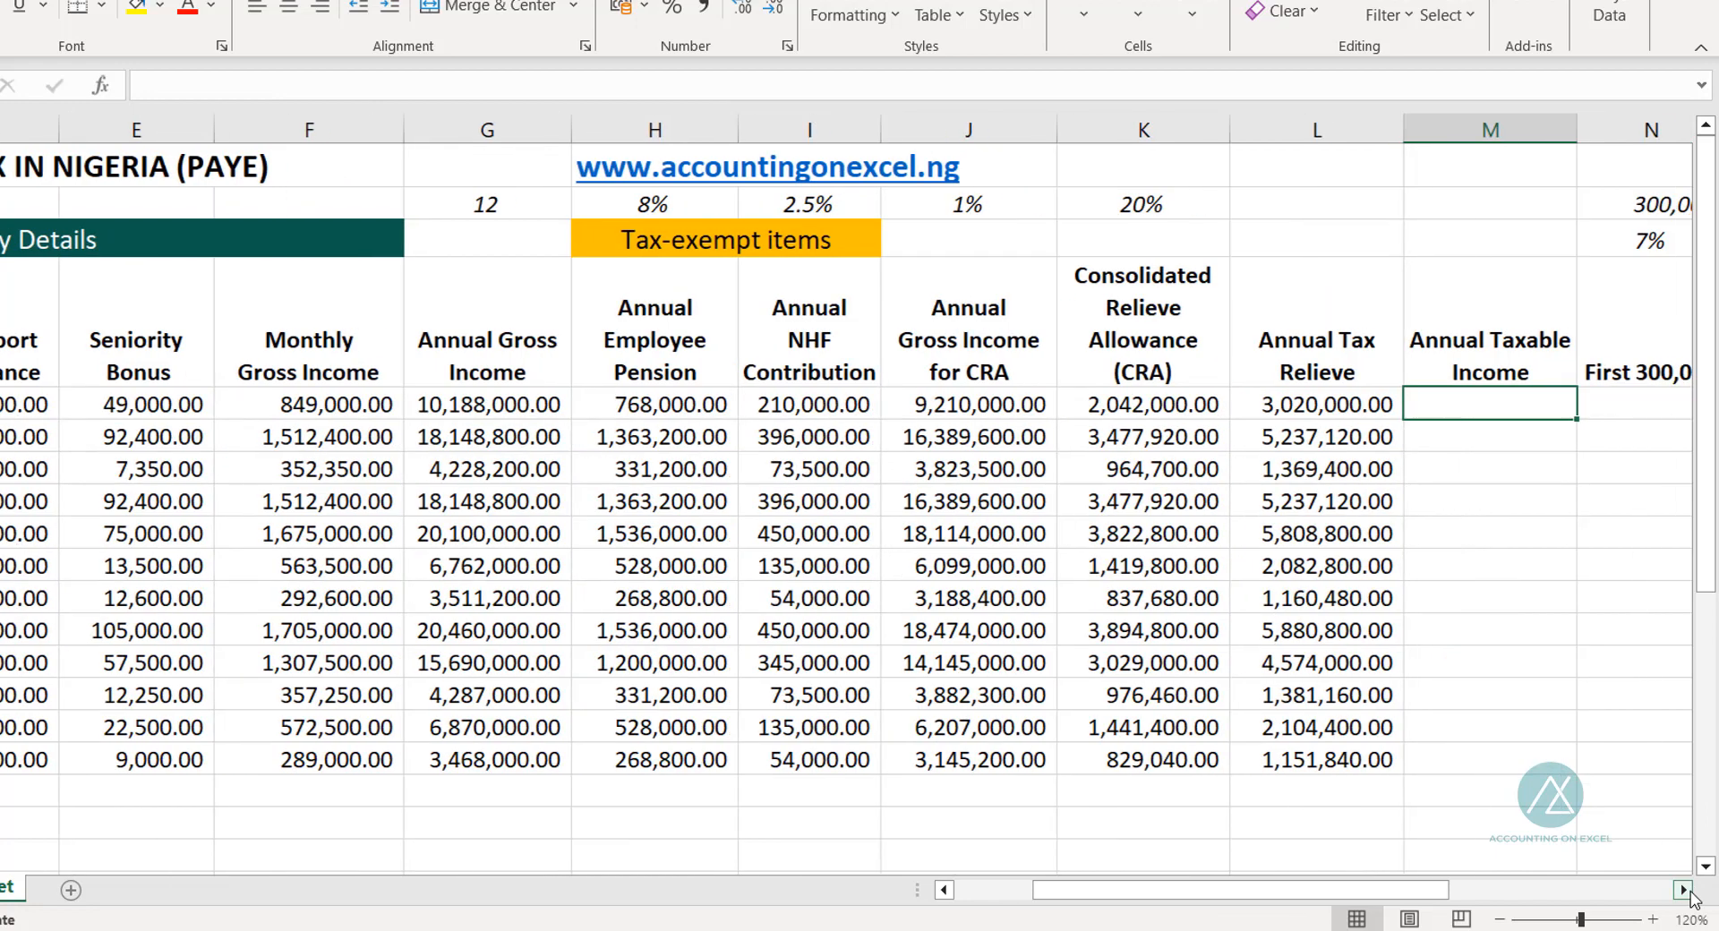
pyautogui.click(1684, 890)
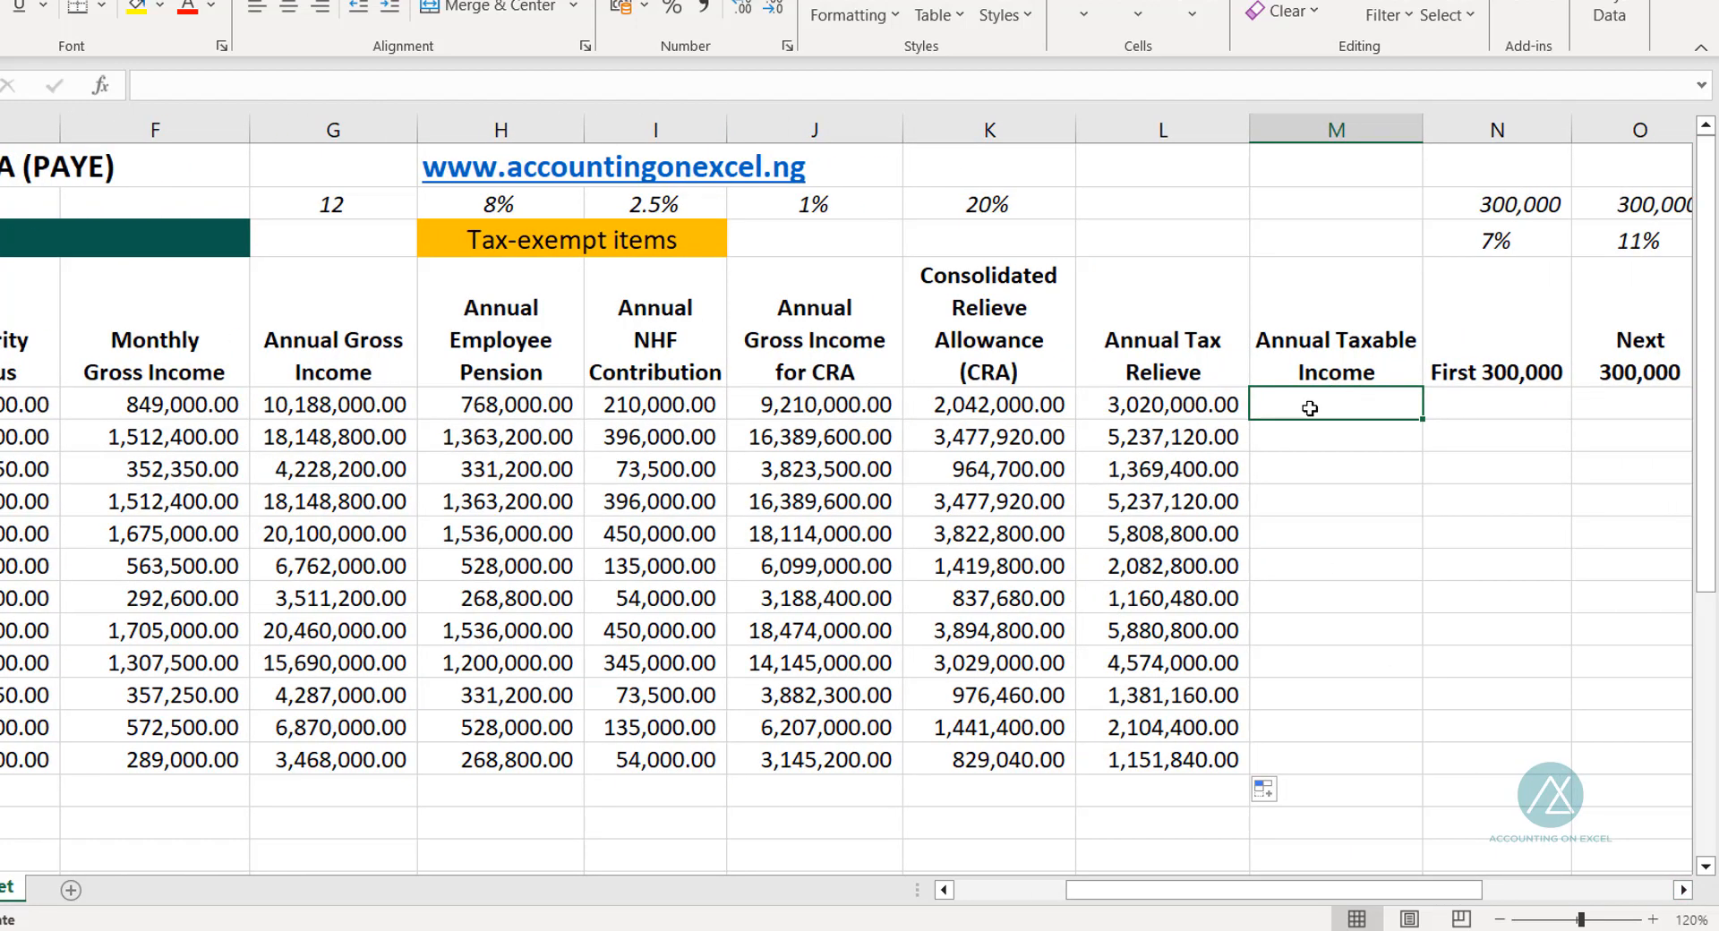
pyautogui.write('=')
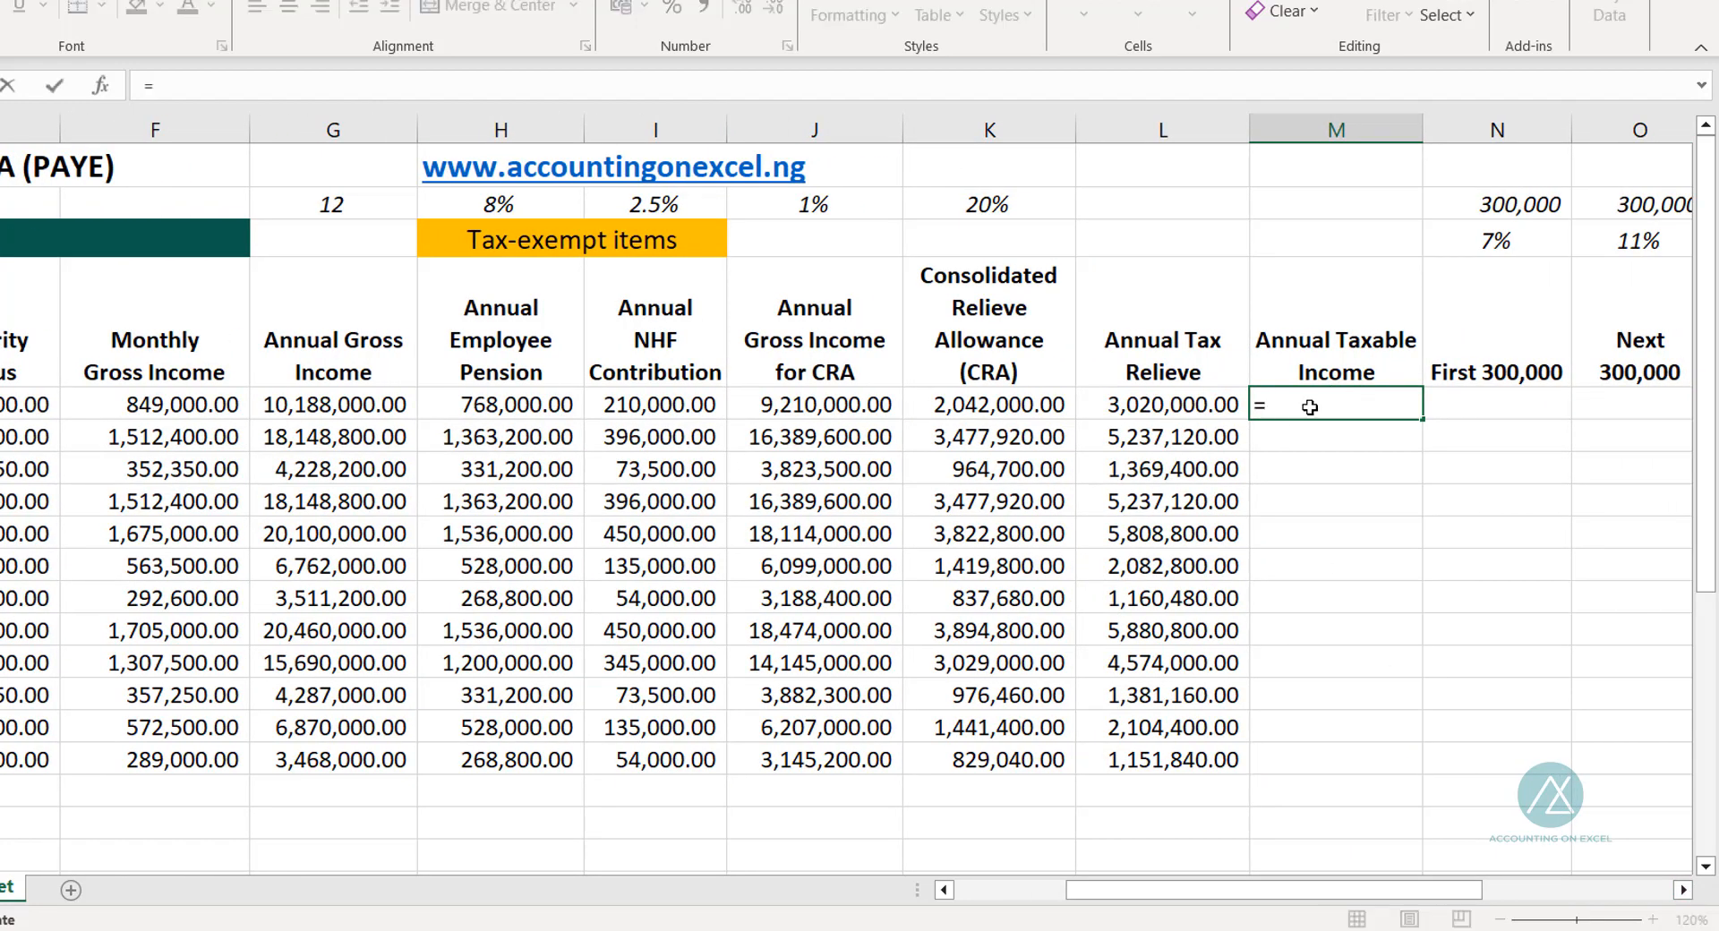
pyautogui.click(307, 404)
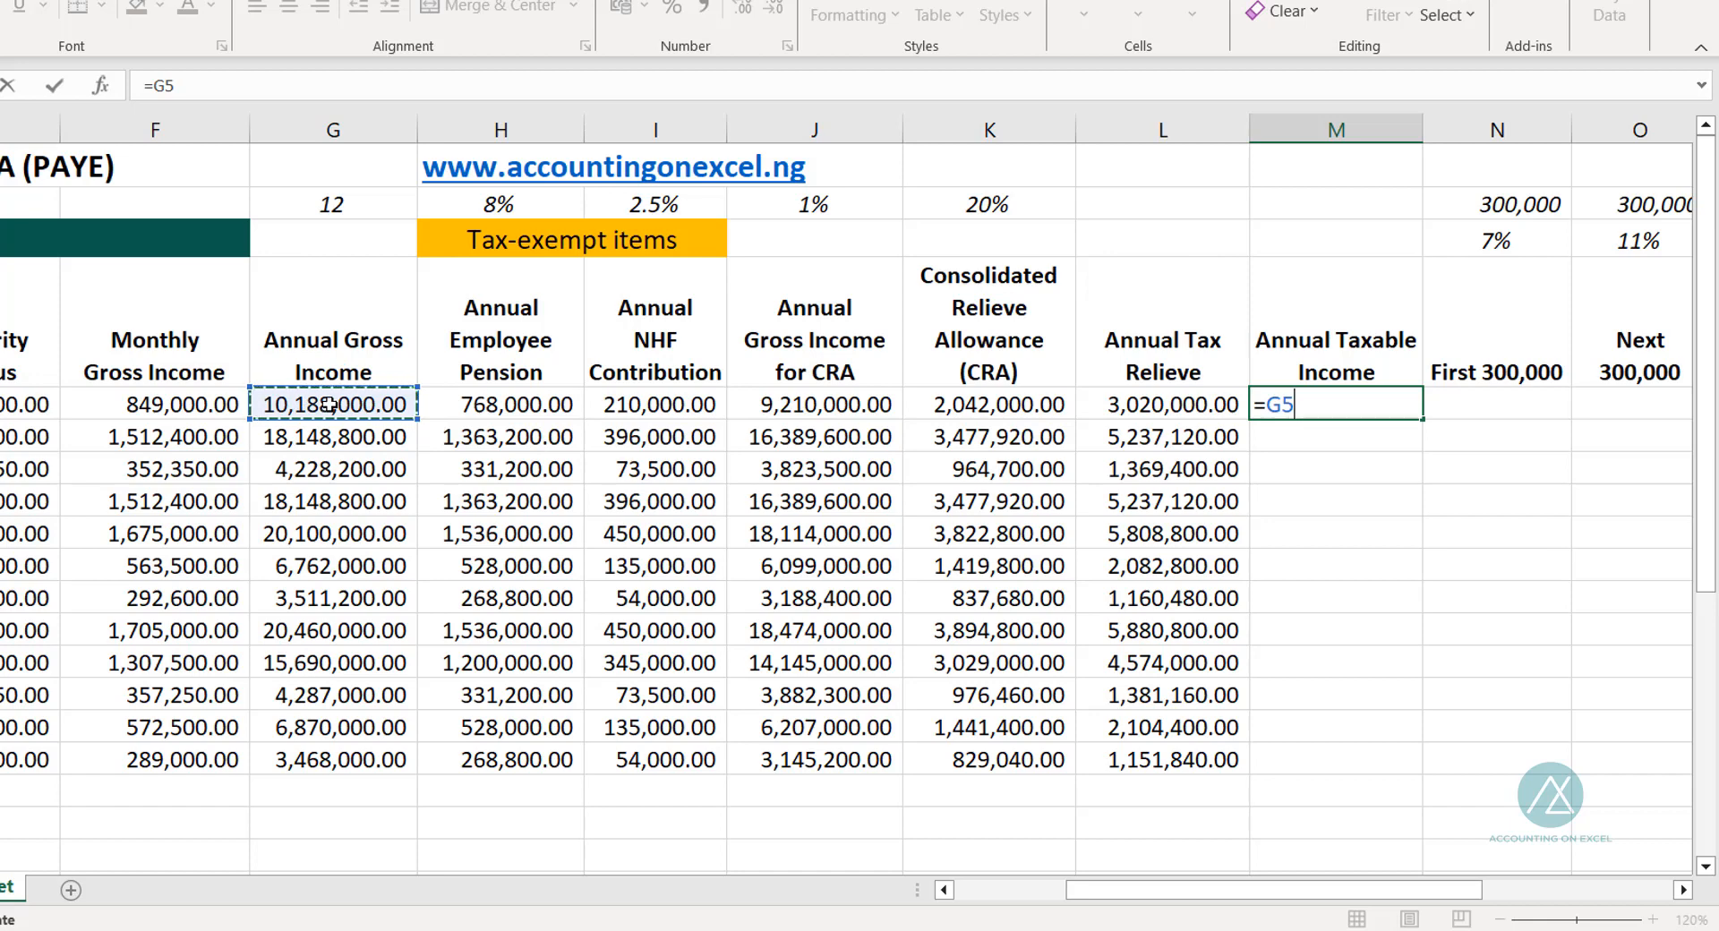
pyautogui.write('-')
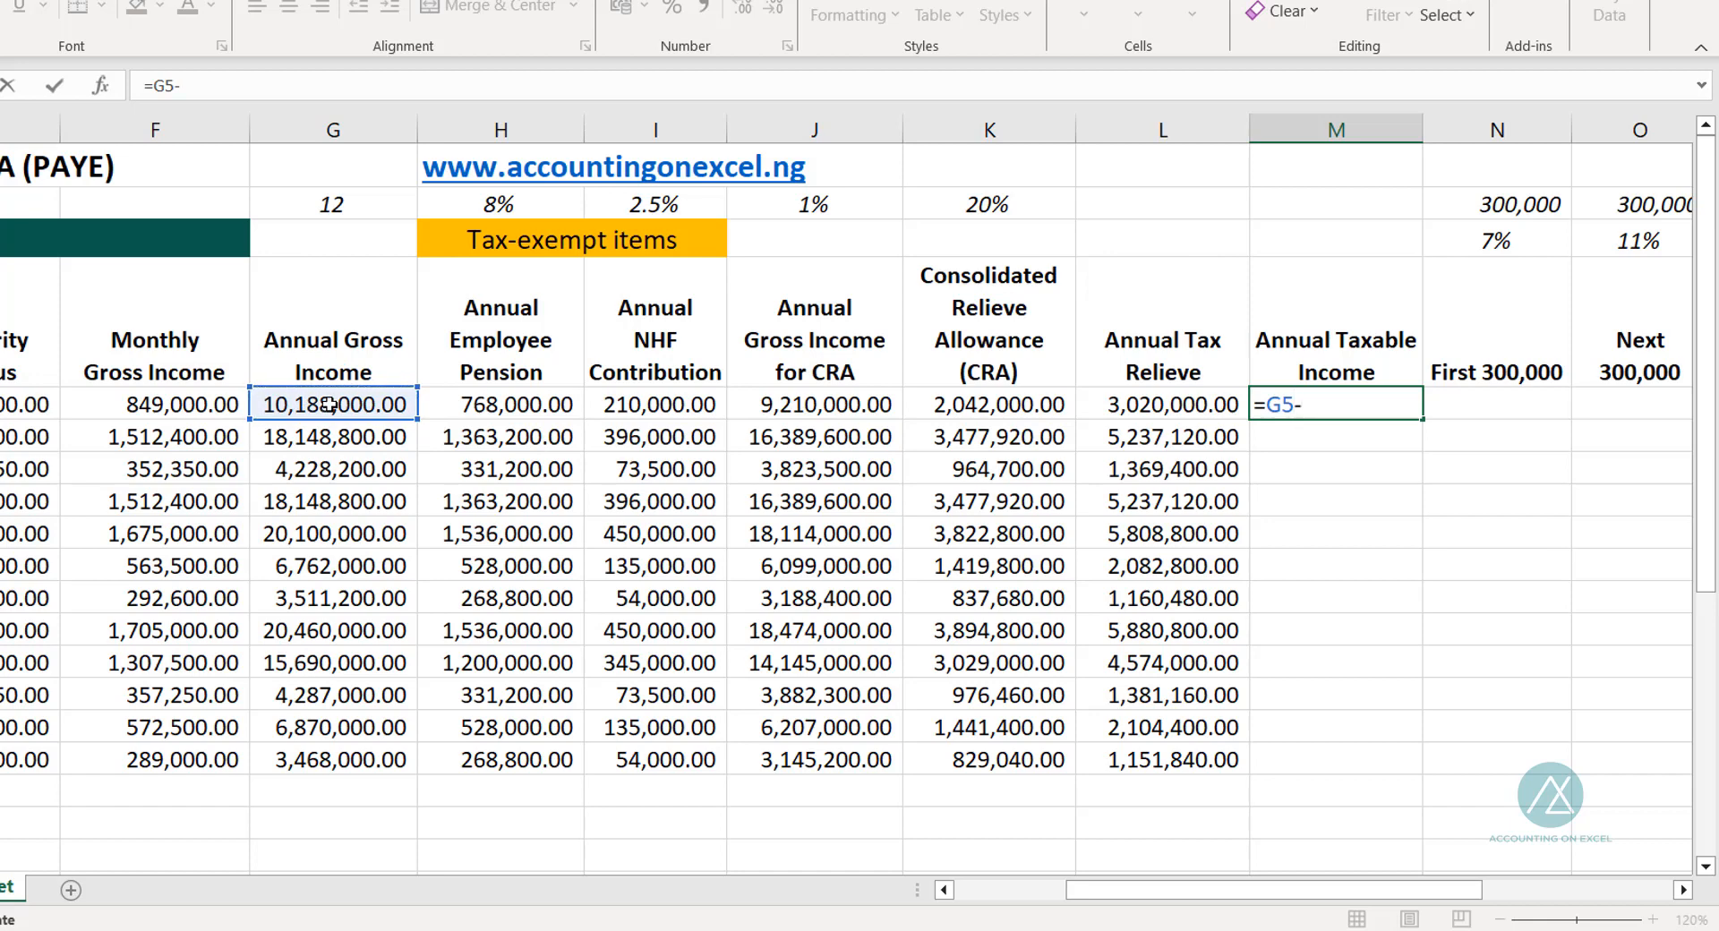
pyautogui.click(1186, 410)
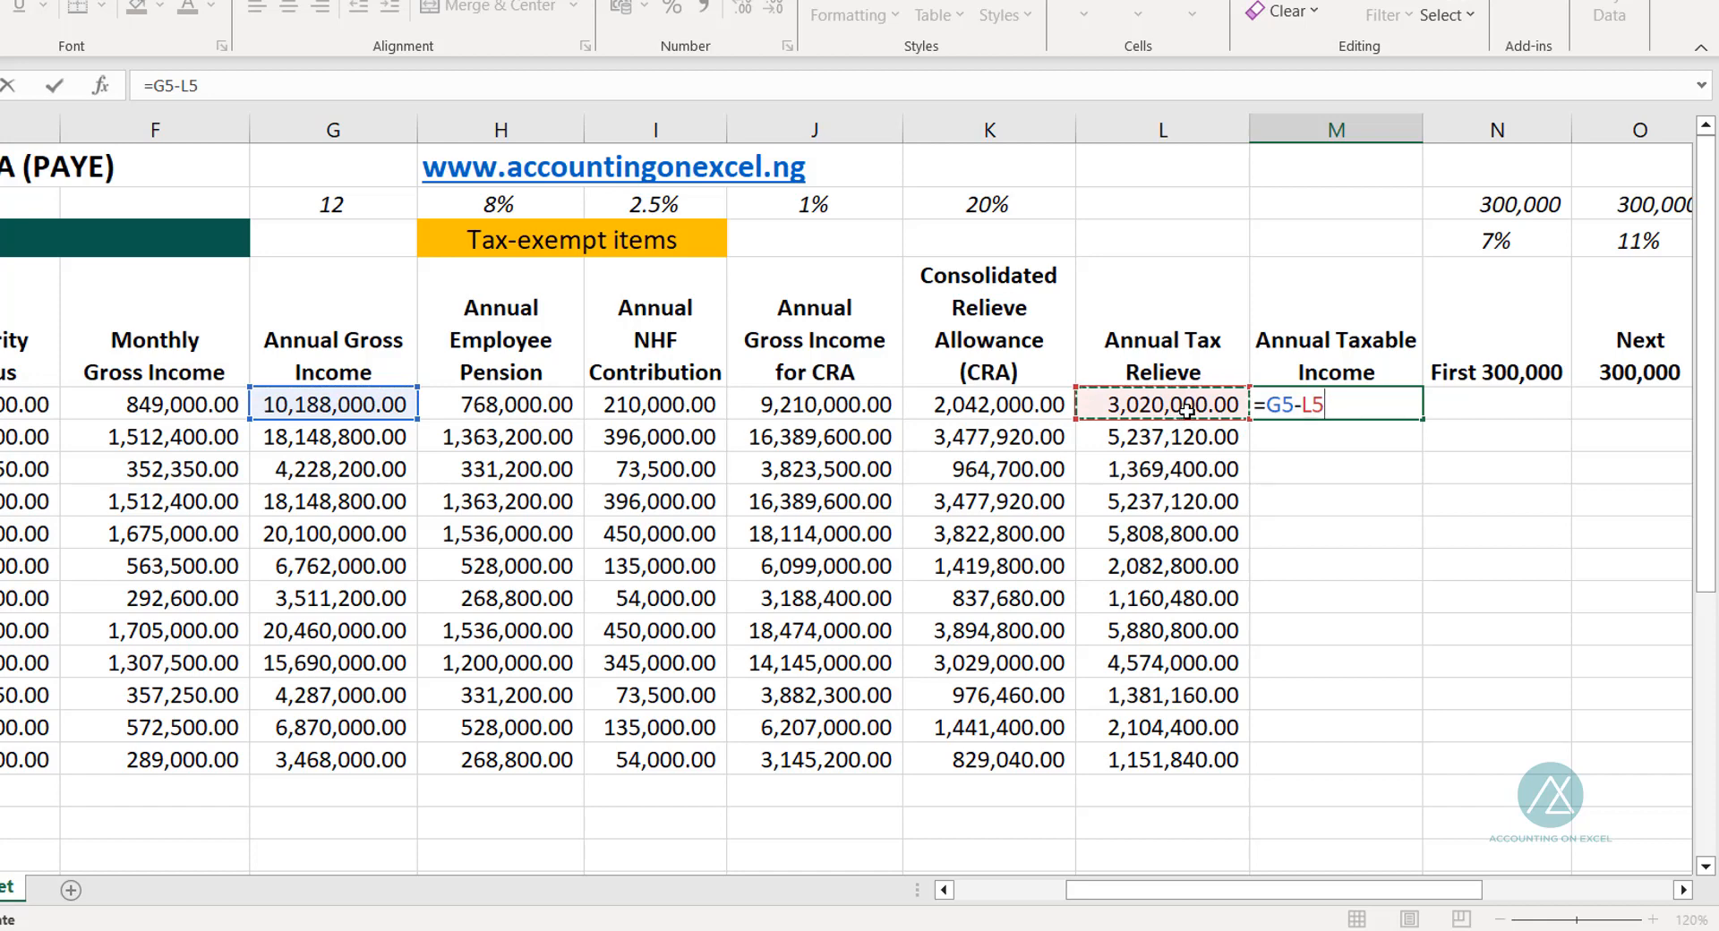
pyautogui.press('Return')
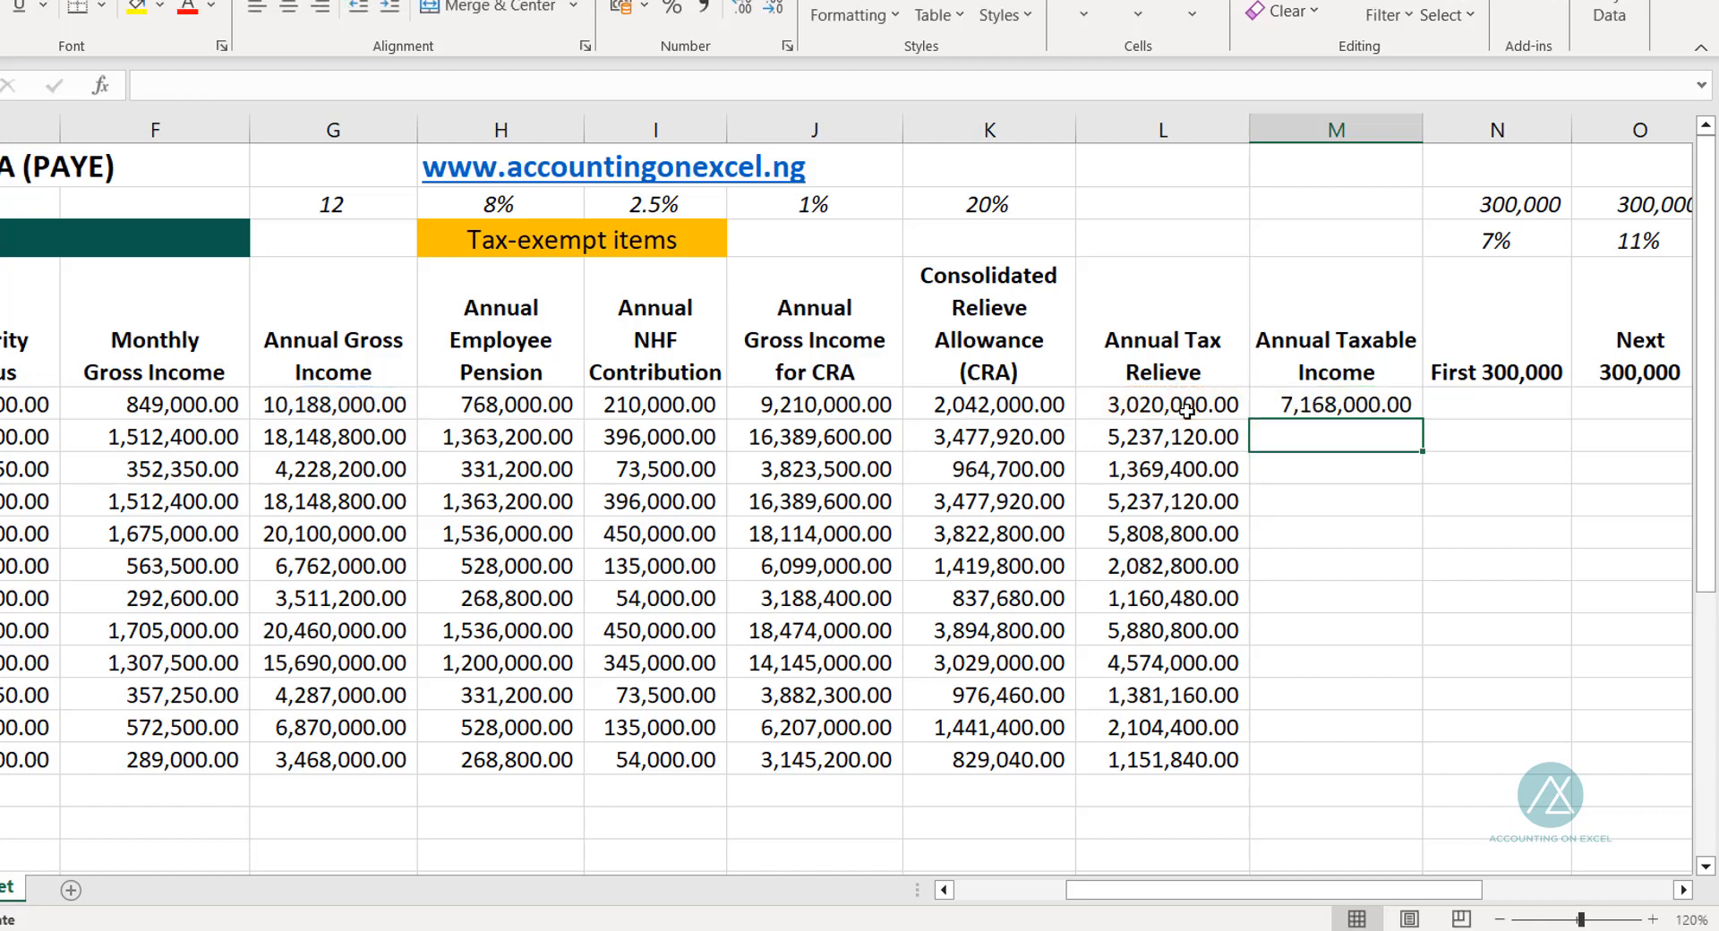
# Step: Fill the Annual Taxable Income formula down from M5 to M16
pyautogui.click(1397, 410)
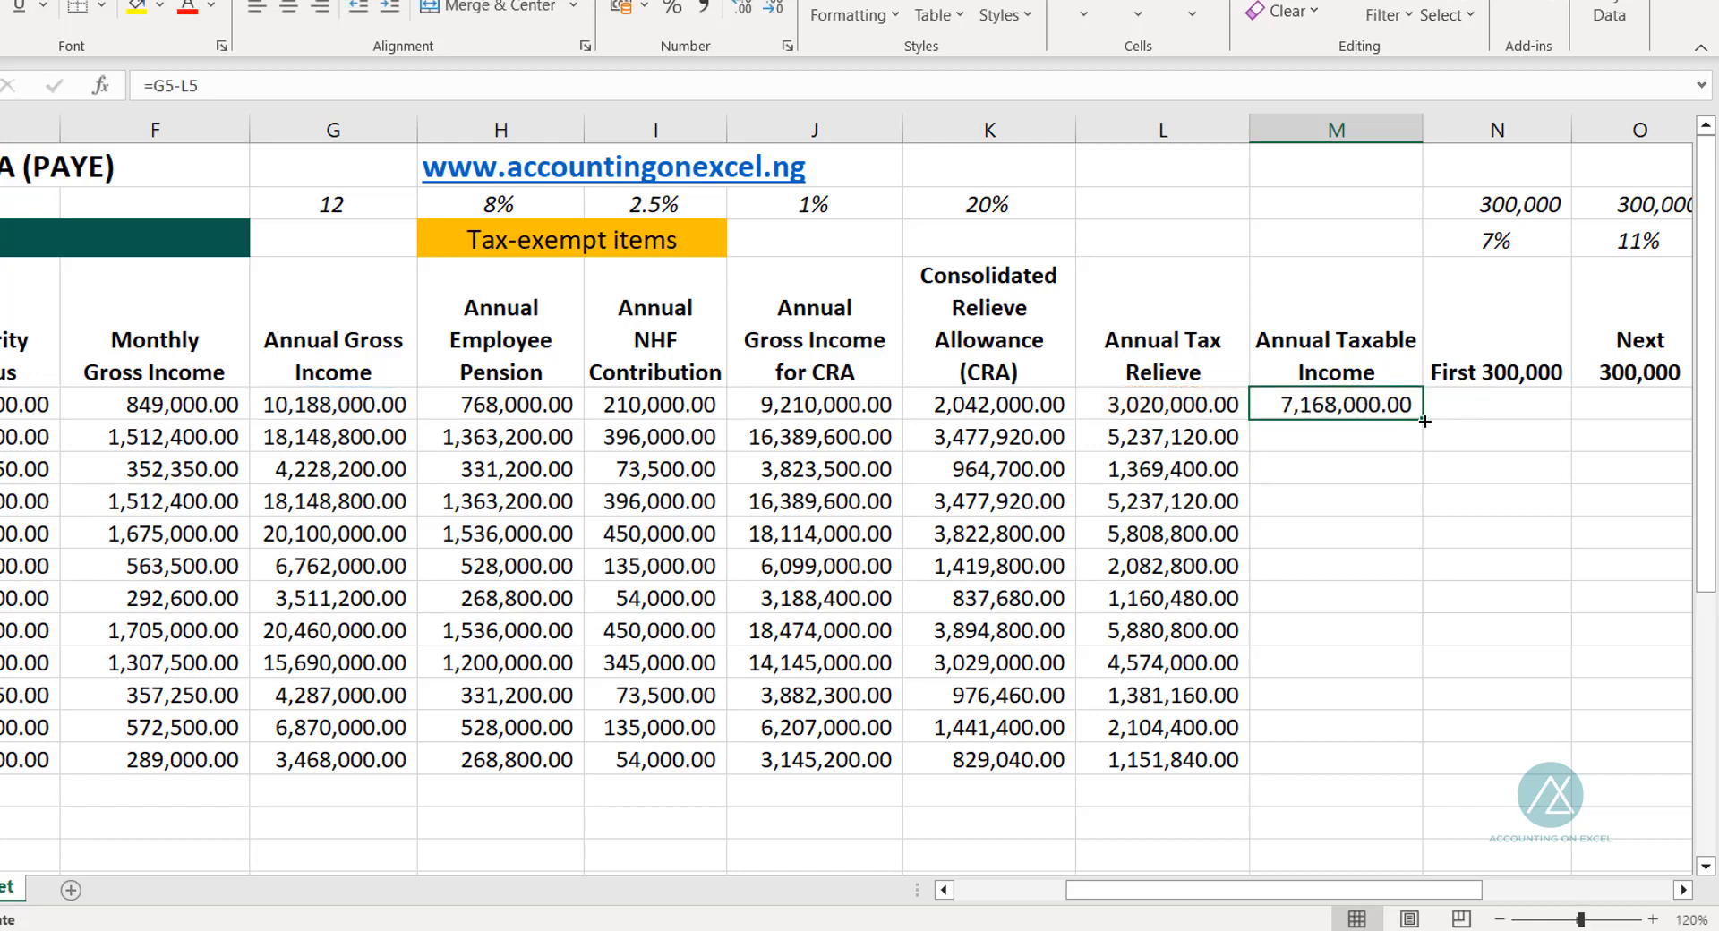
pyautogui.doubleClick(1424, 420)
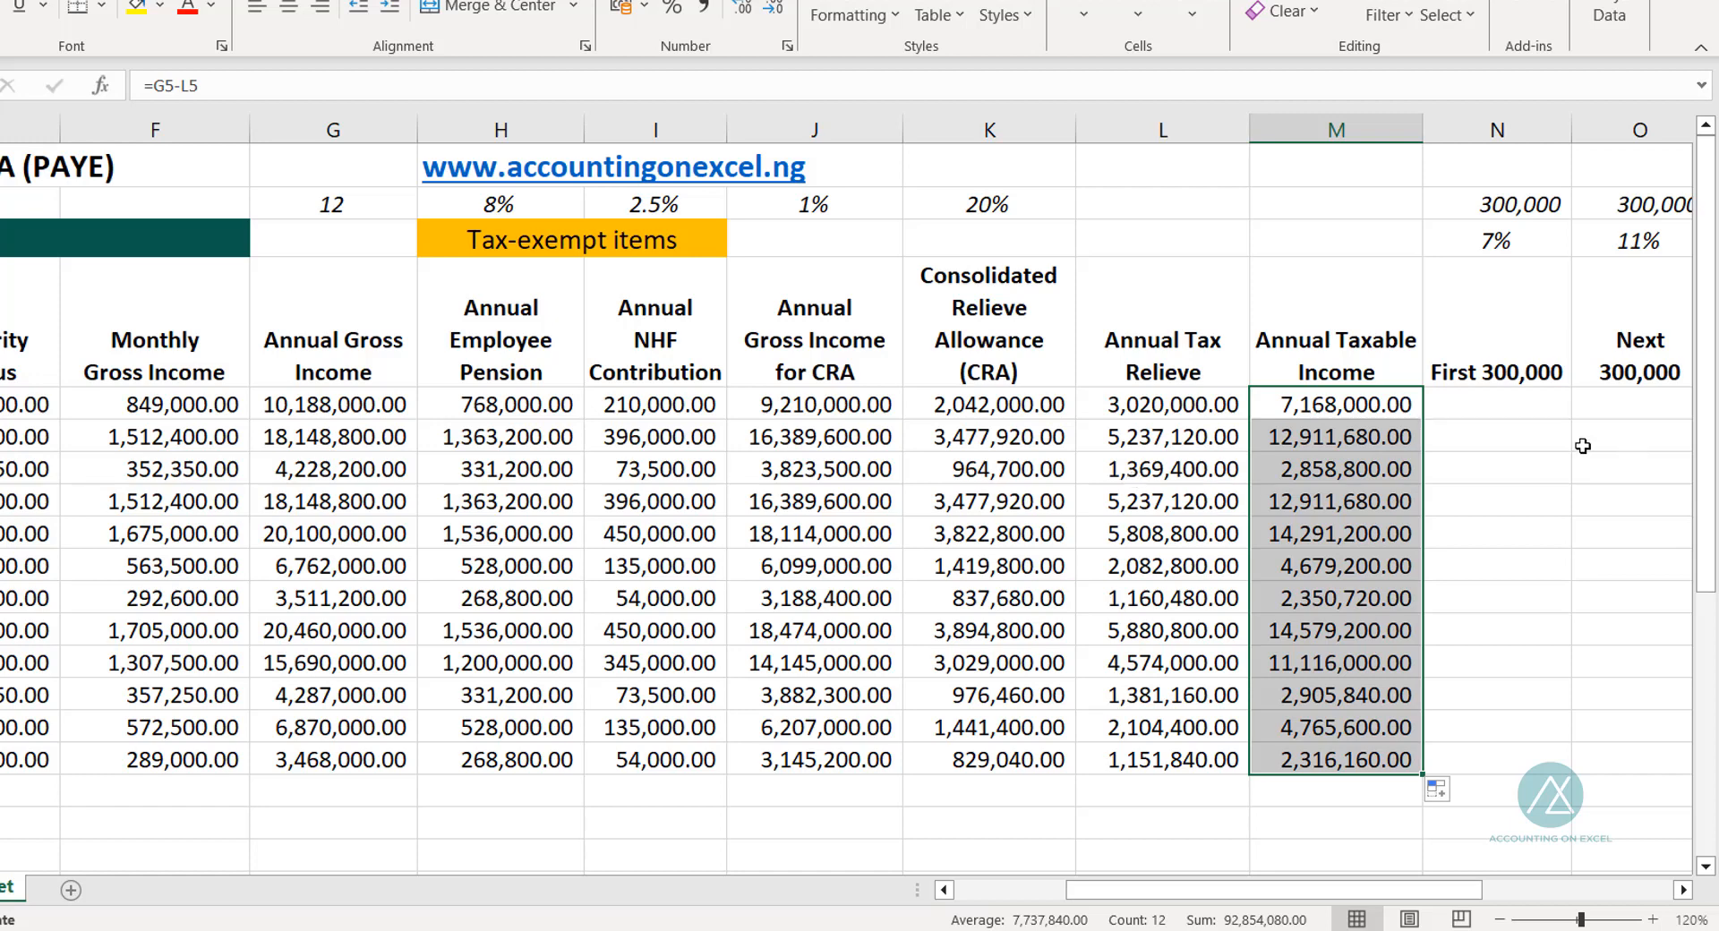
pyautogui.click(1314, 398)
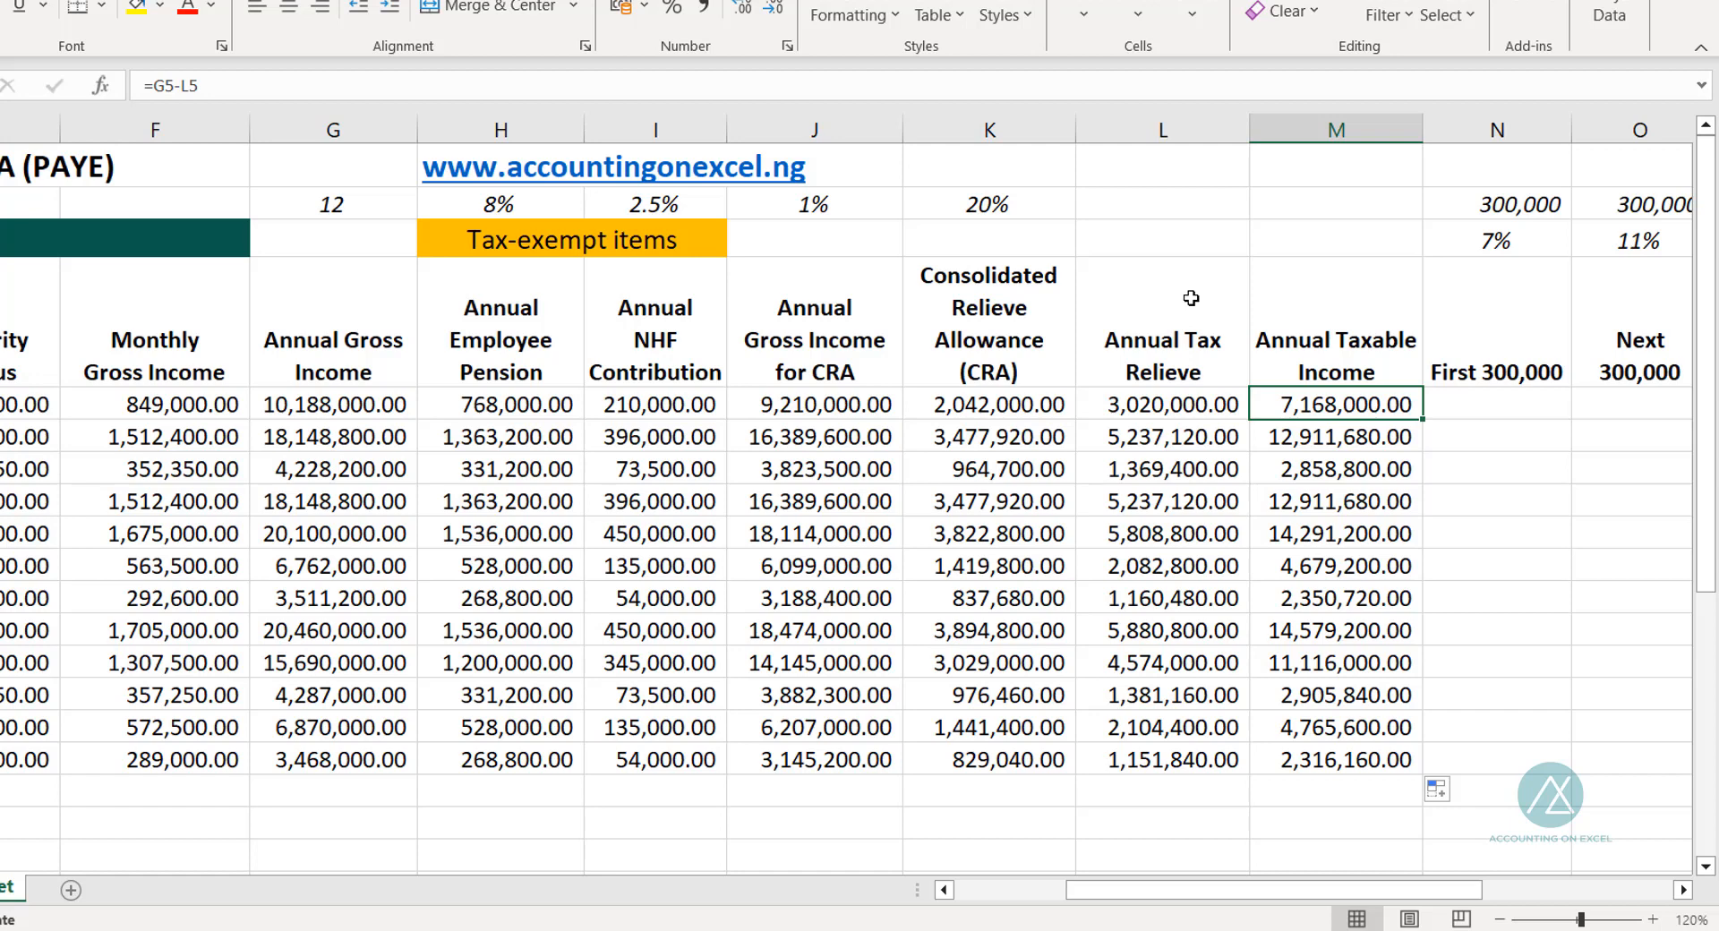
# Step: Review the tax bands and rates in N2:S3 and the payable columns alongside the annual taxable incomes in column M
pyautogui.click(1482, 403)
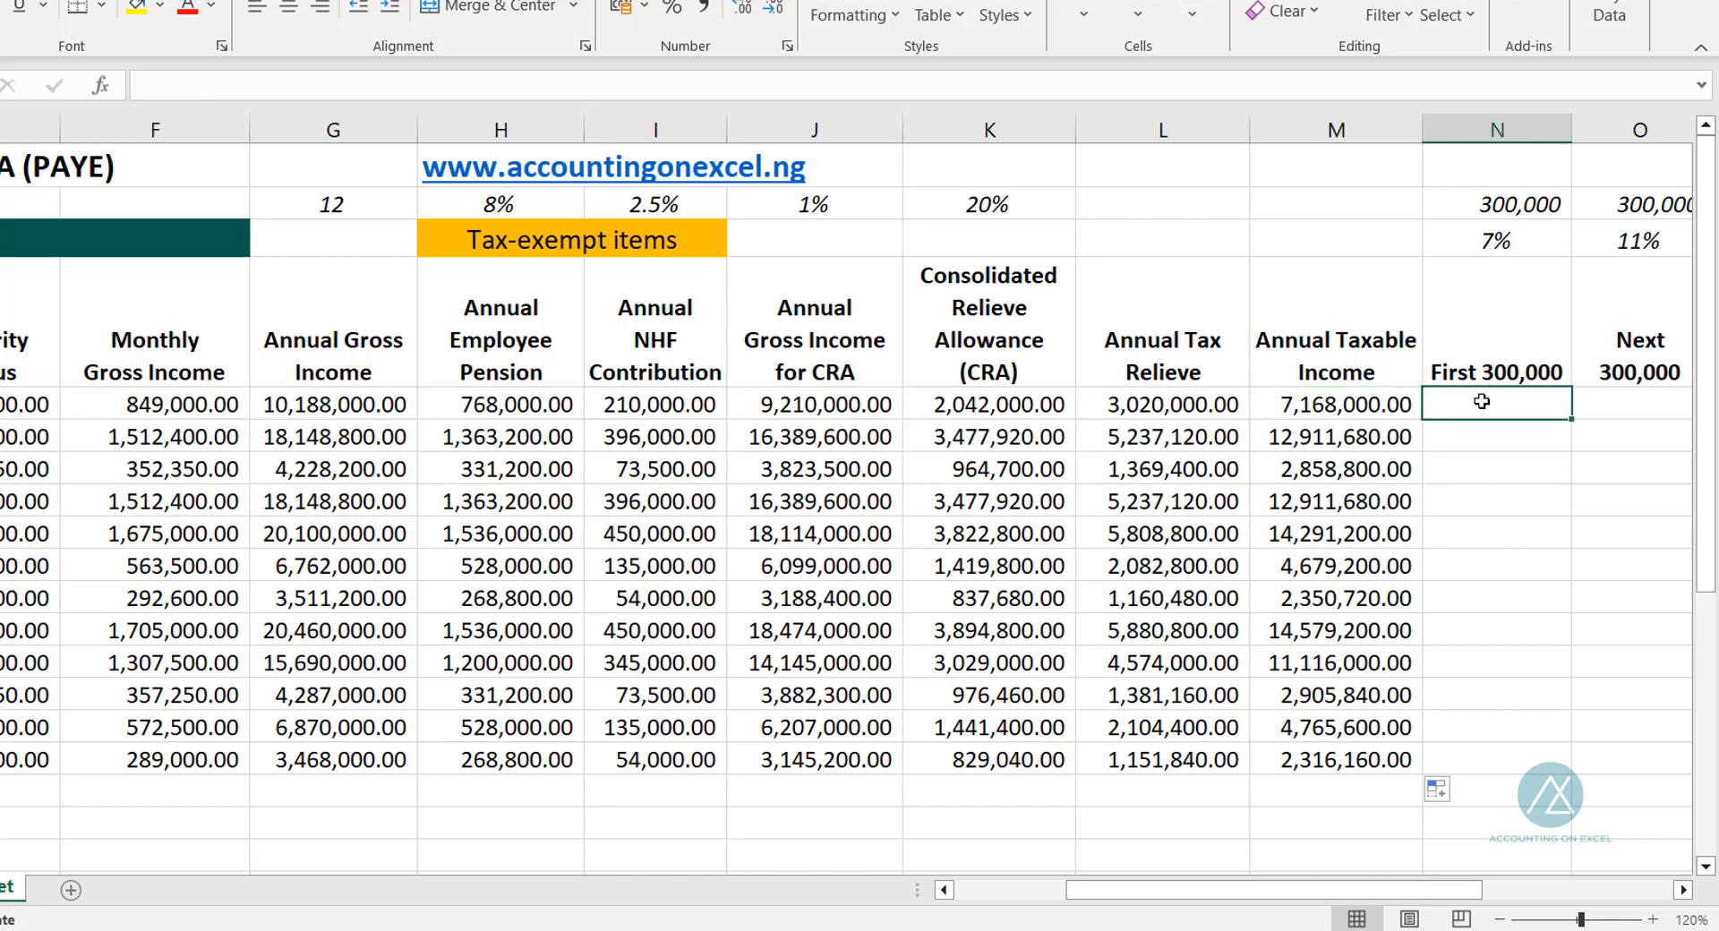
pyautogui.click(1684, 890)
pyautogui.click(1684, 890)
pyautogui.click(1683, 890)
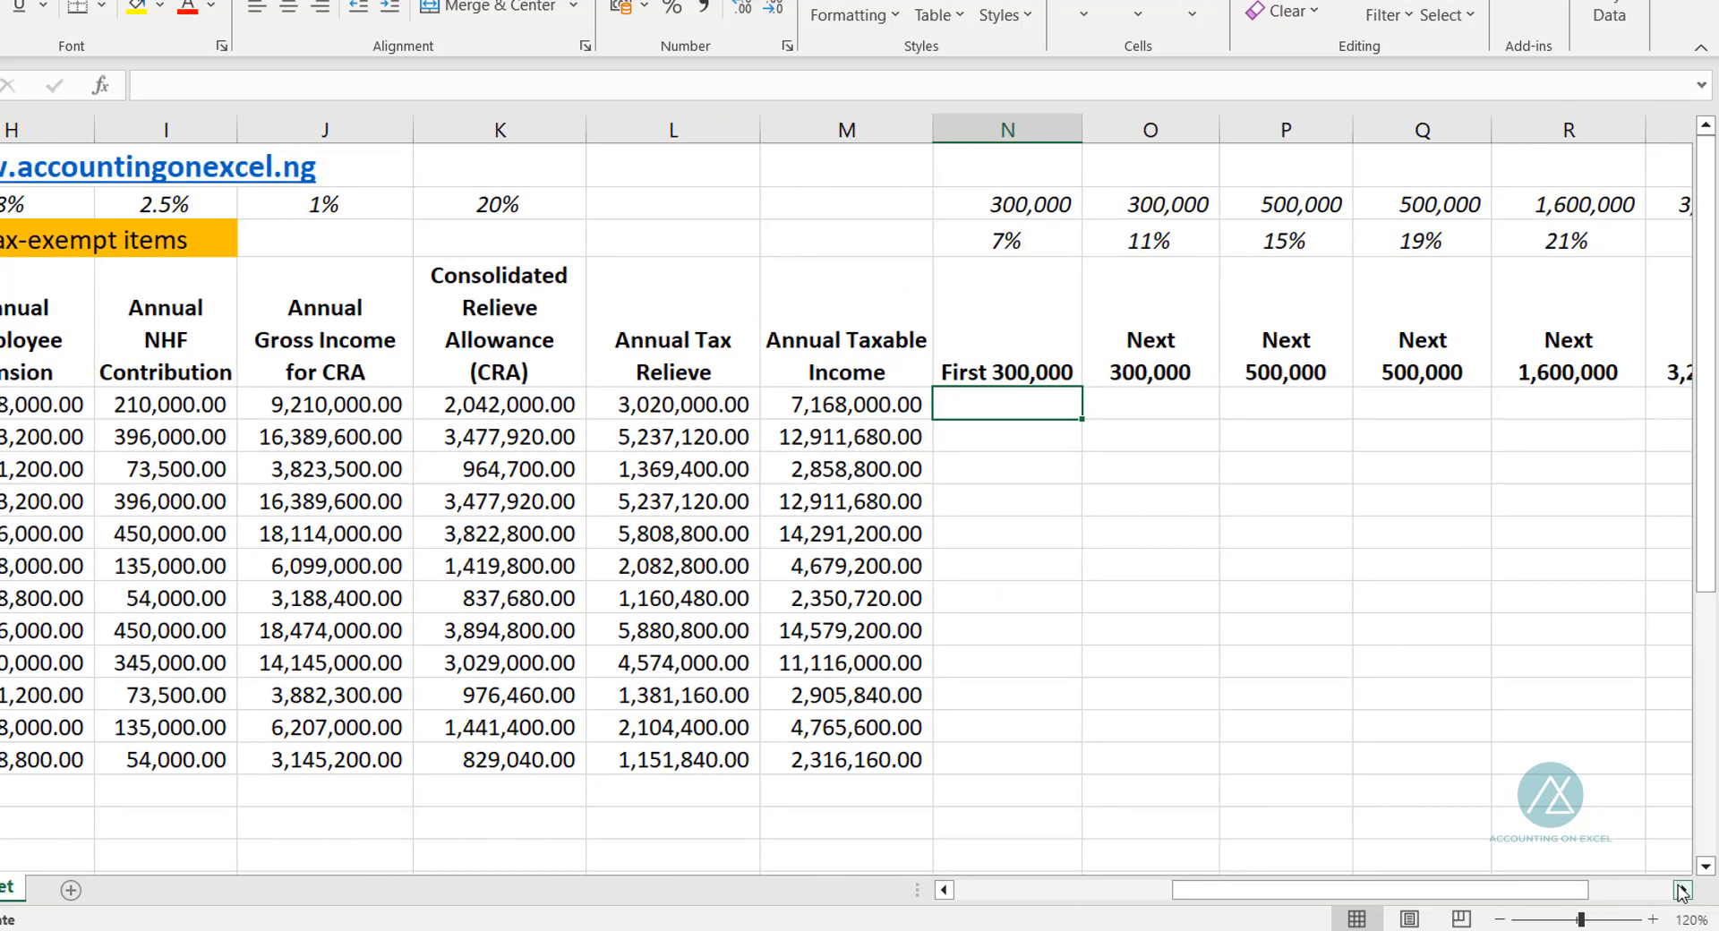
pyautogui.click(1683, 890)
pyautogui.click(1683, 890)
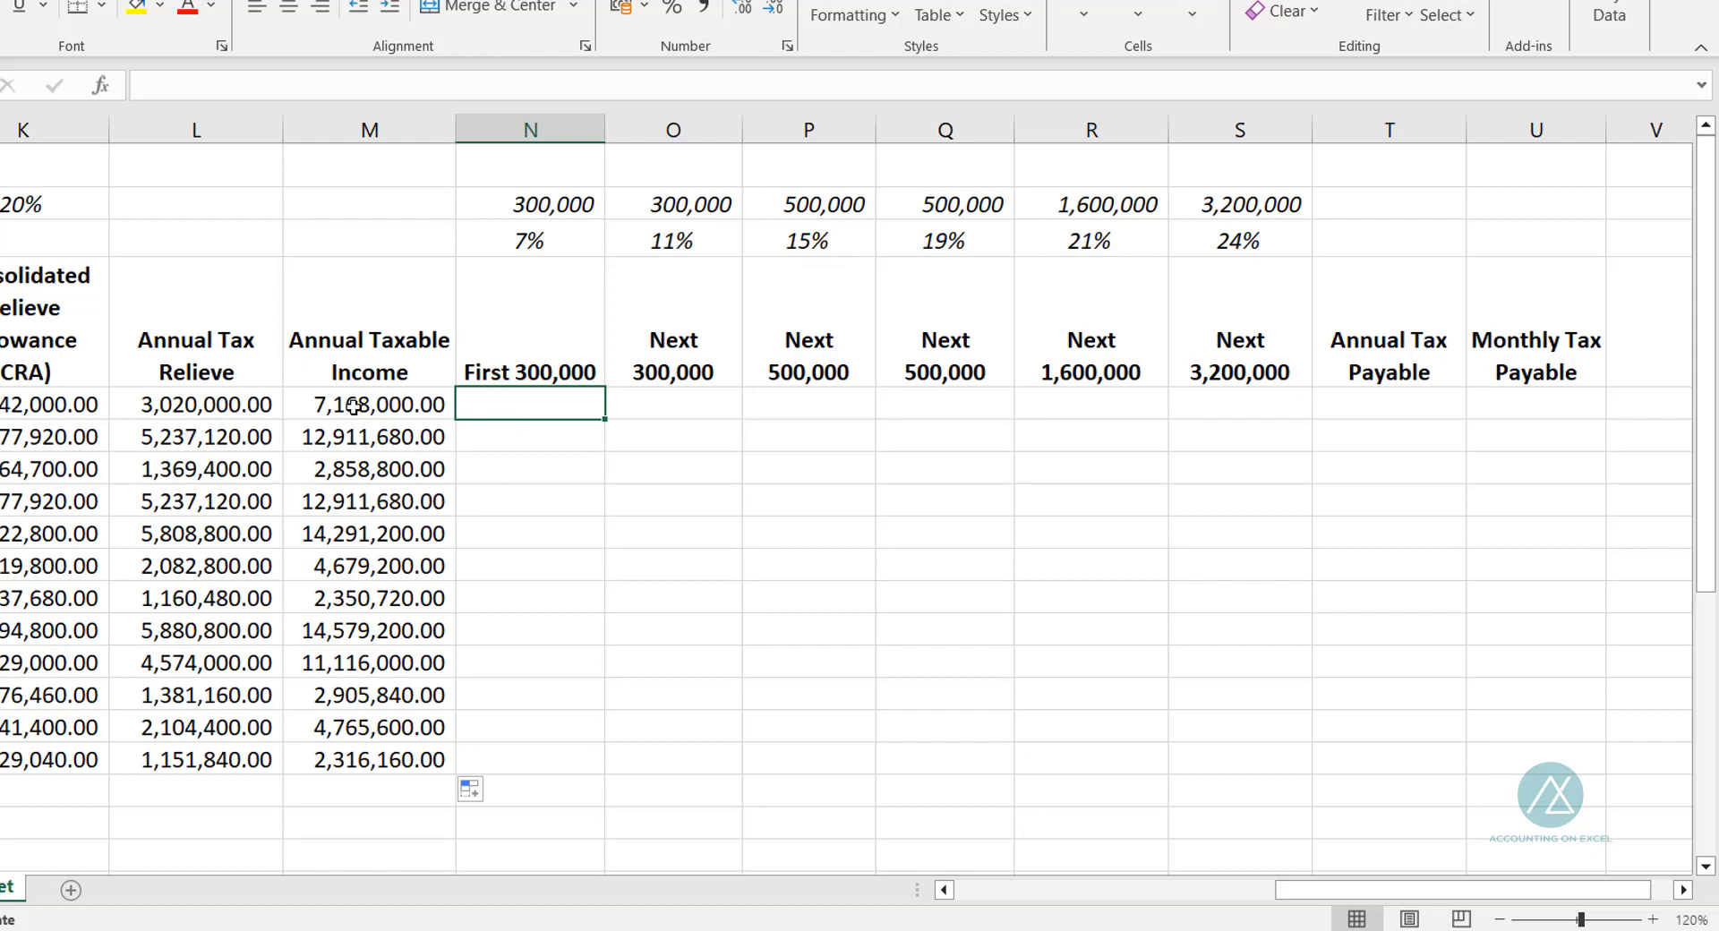
pyautogui.click(377, 603)
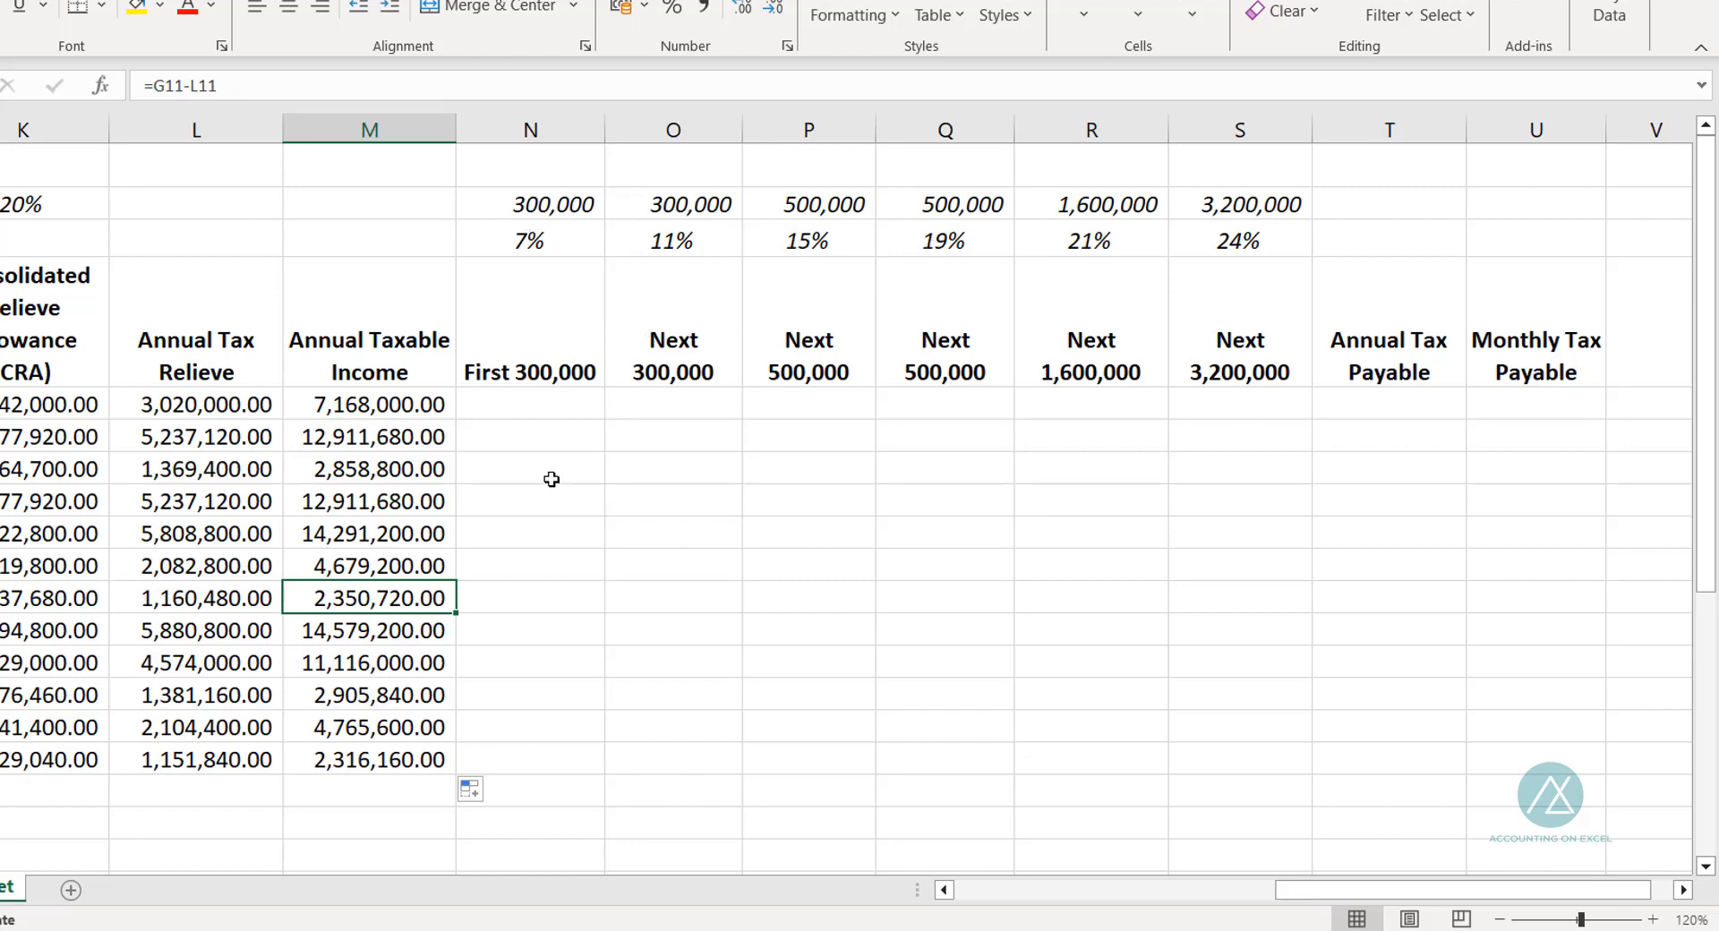
# Step: Start the First 300,000 band formula in N5 with =IF(M5-SUM(M2:M2
pyautogui.click(538, 406)
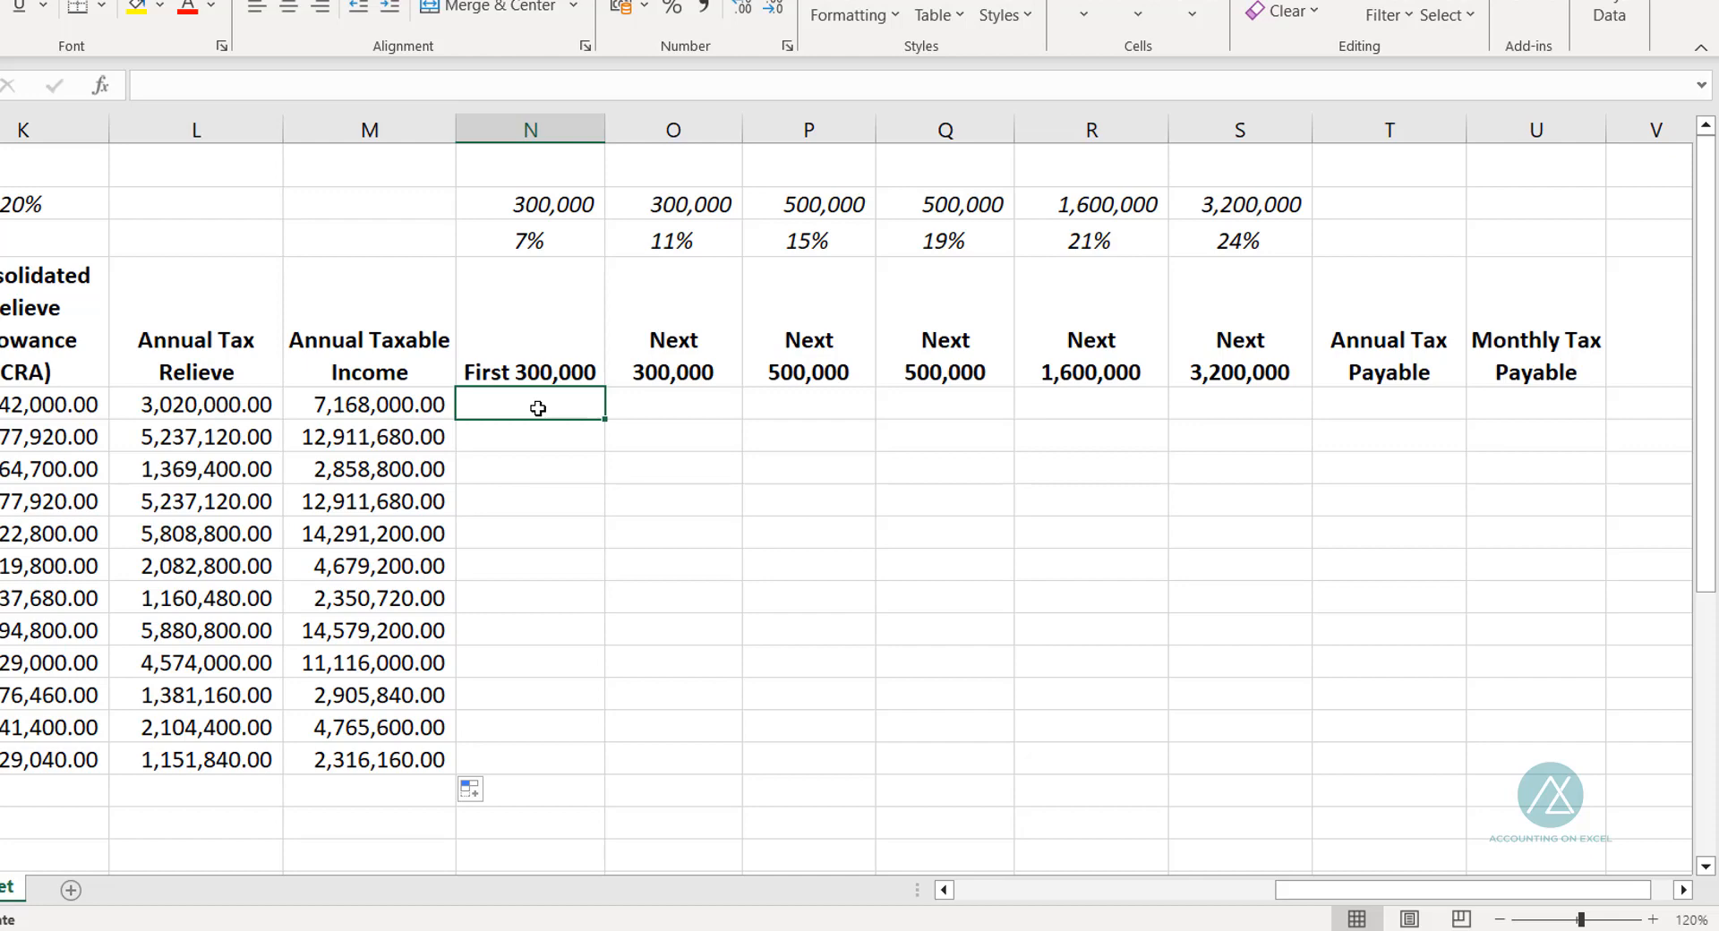
pyautogui.write('=')
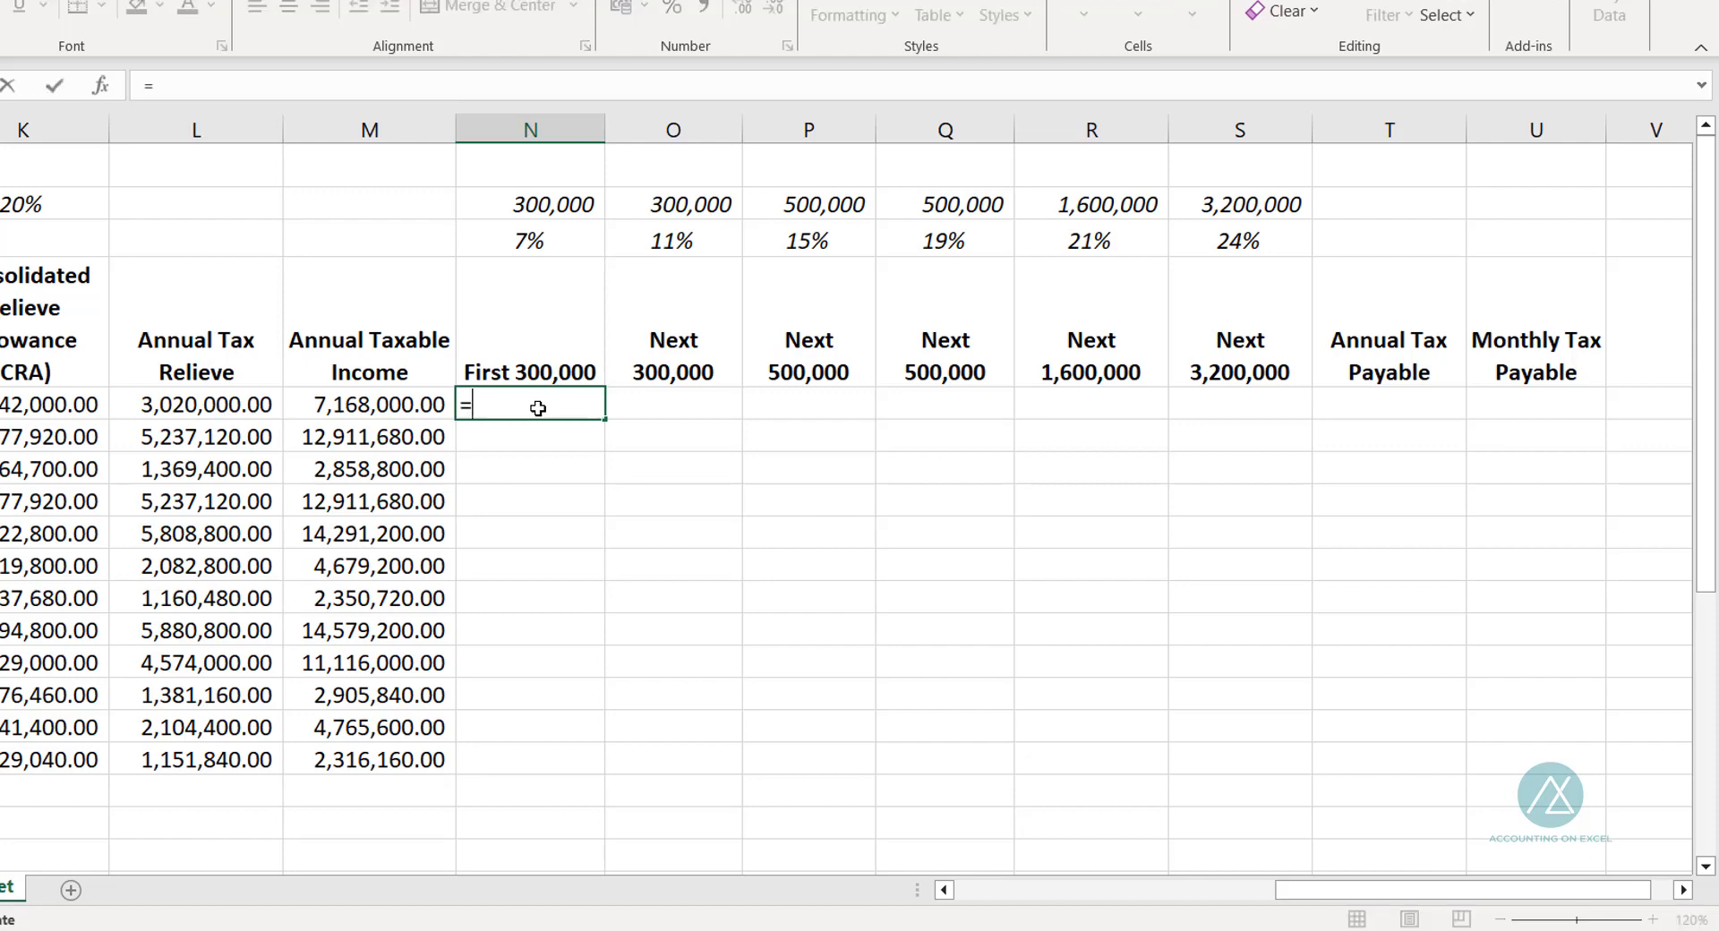
pyautogui.write('if')
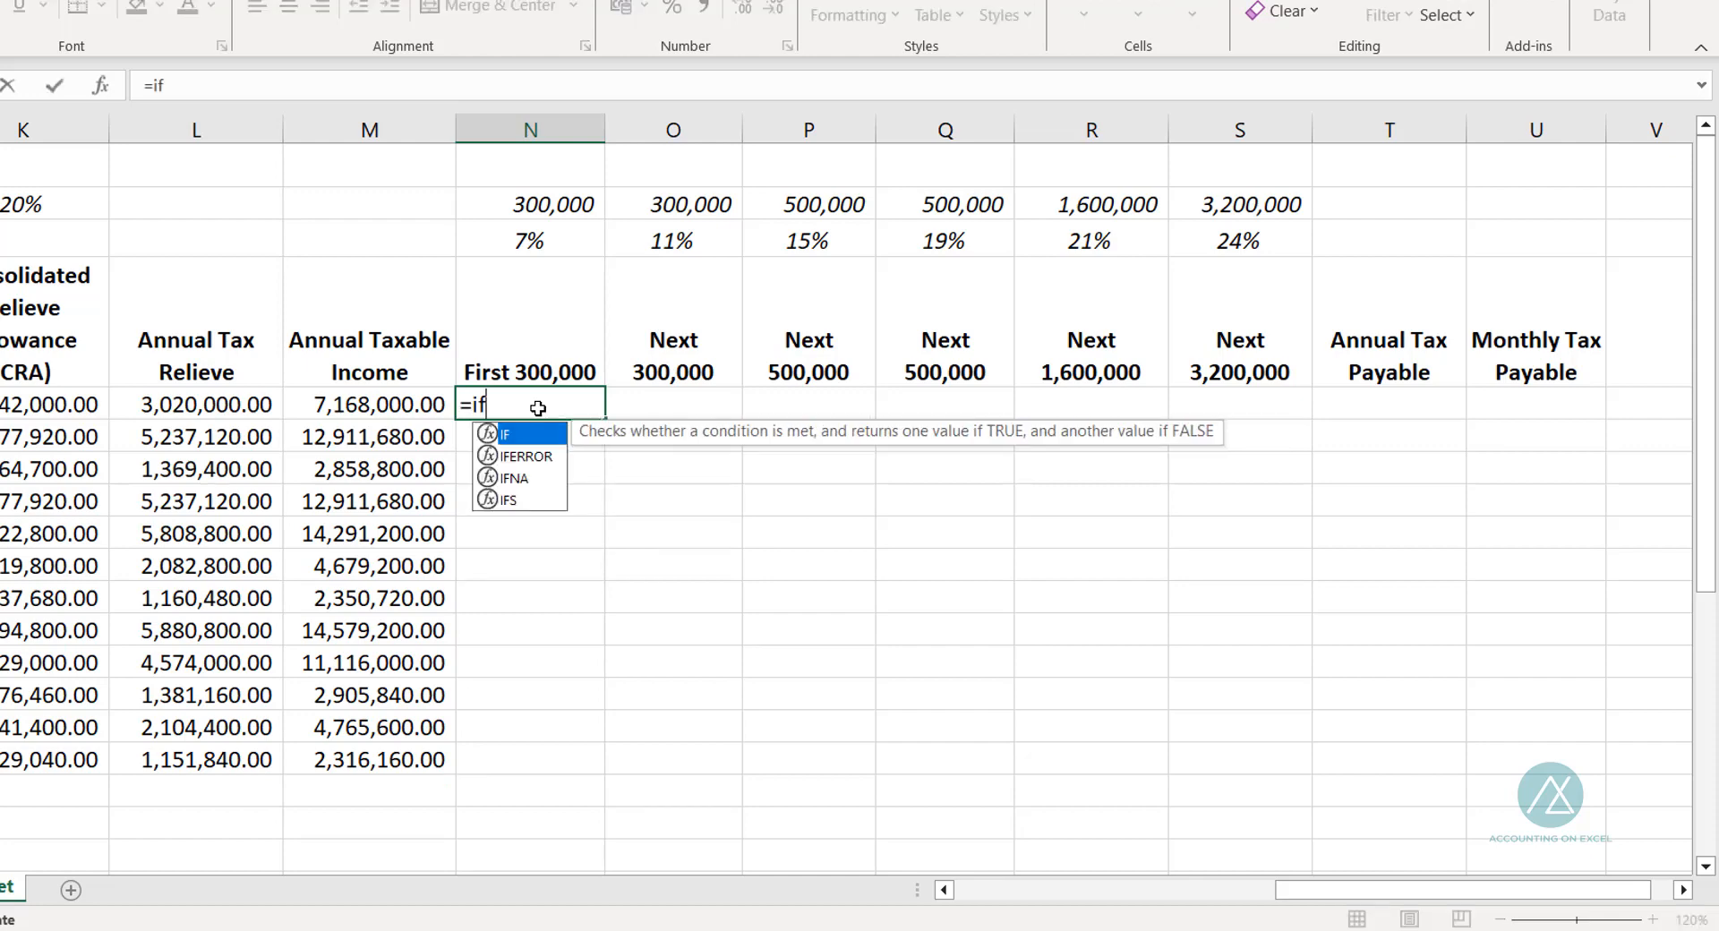
pyautogui.press('Tab')
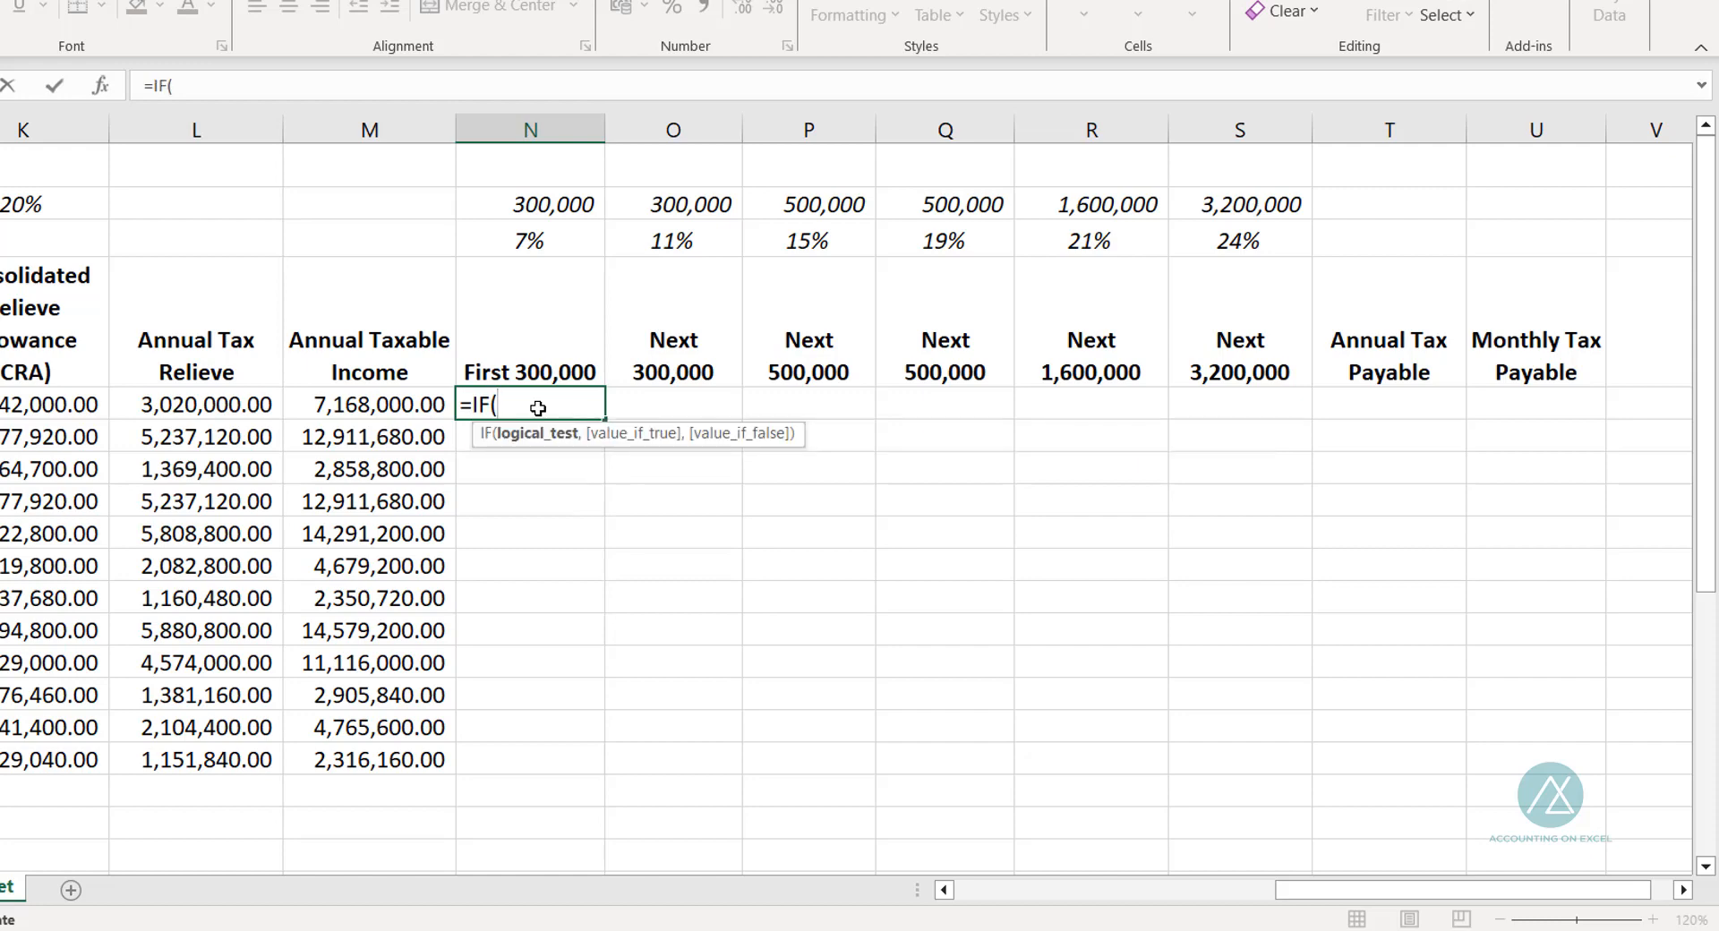
pyautogui.click(344, 411)
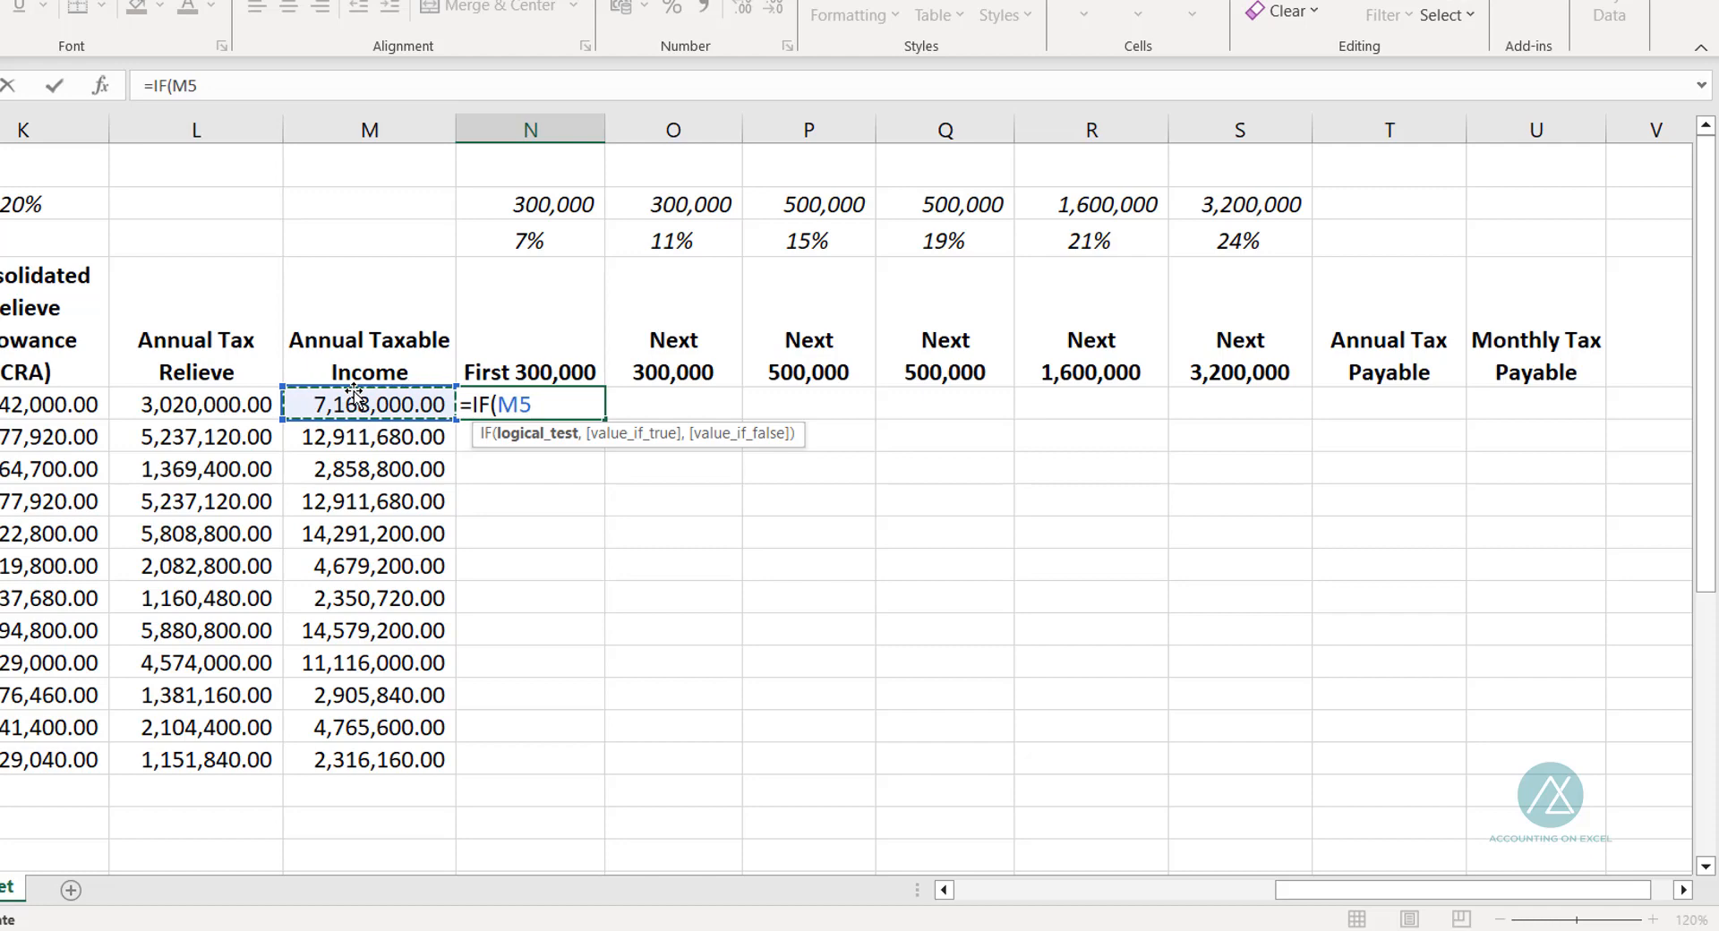
pyautogui.write('-')
pyautogui.write('su')
pyautogui.write('m')
pyautogui.press('Tab')
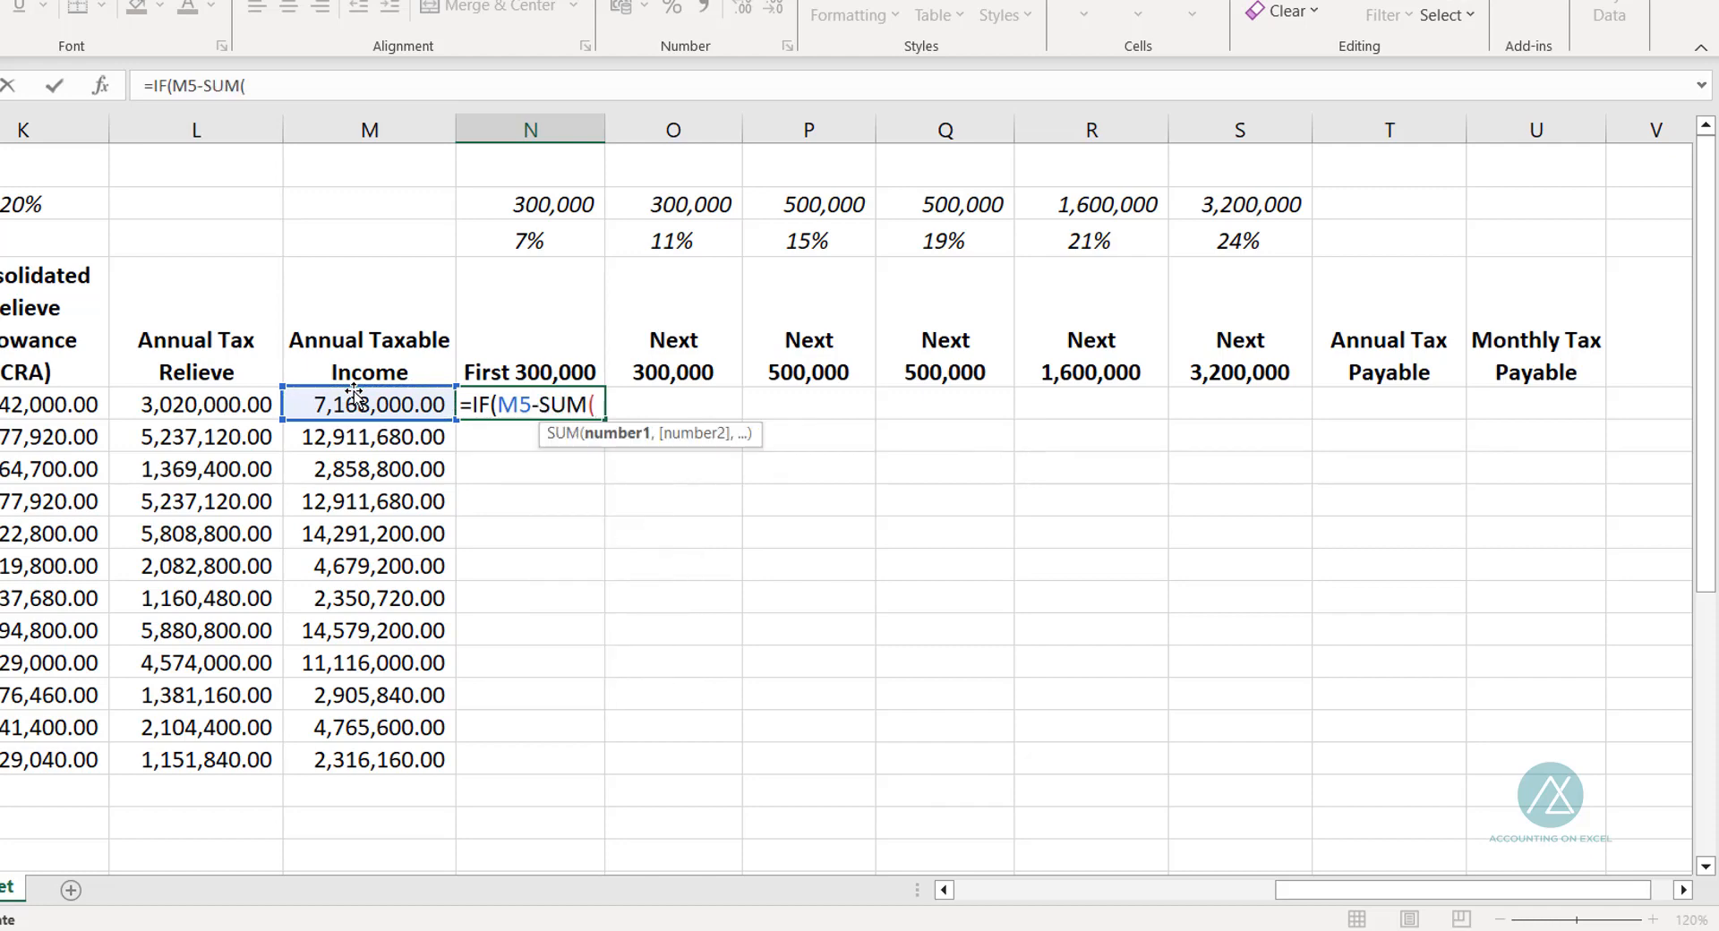
pyautogui.click(326, 210)
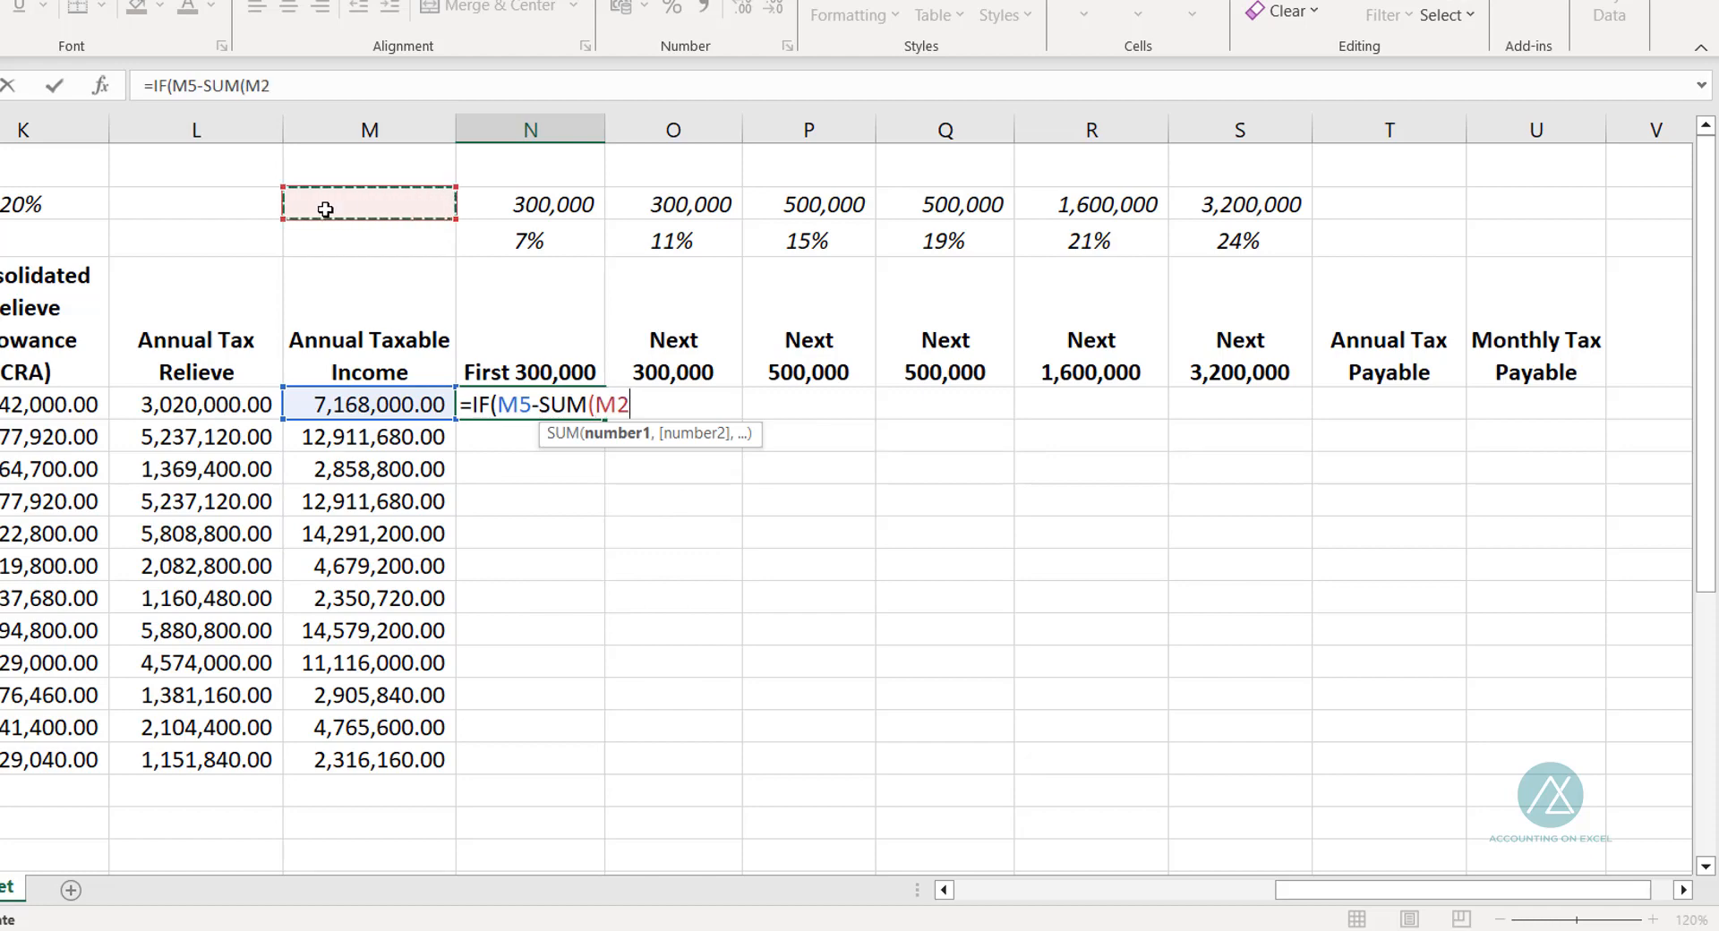
pyautogui.press('F8')
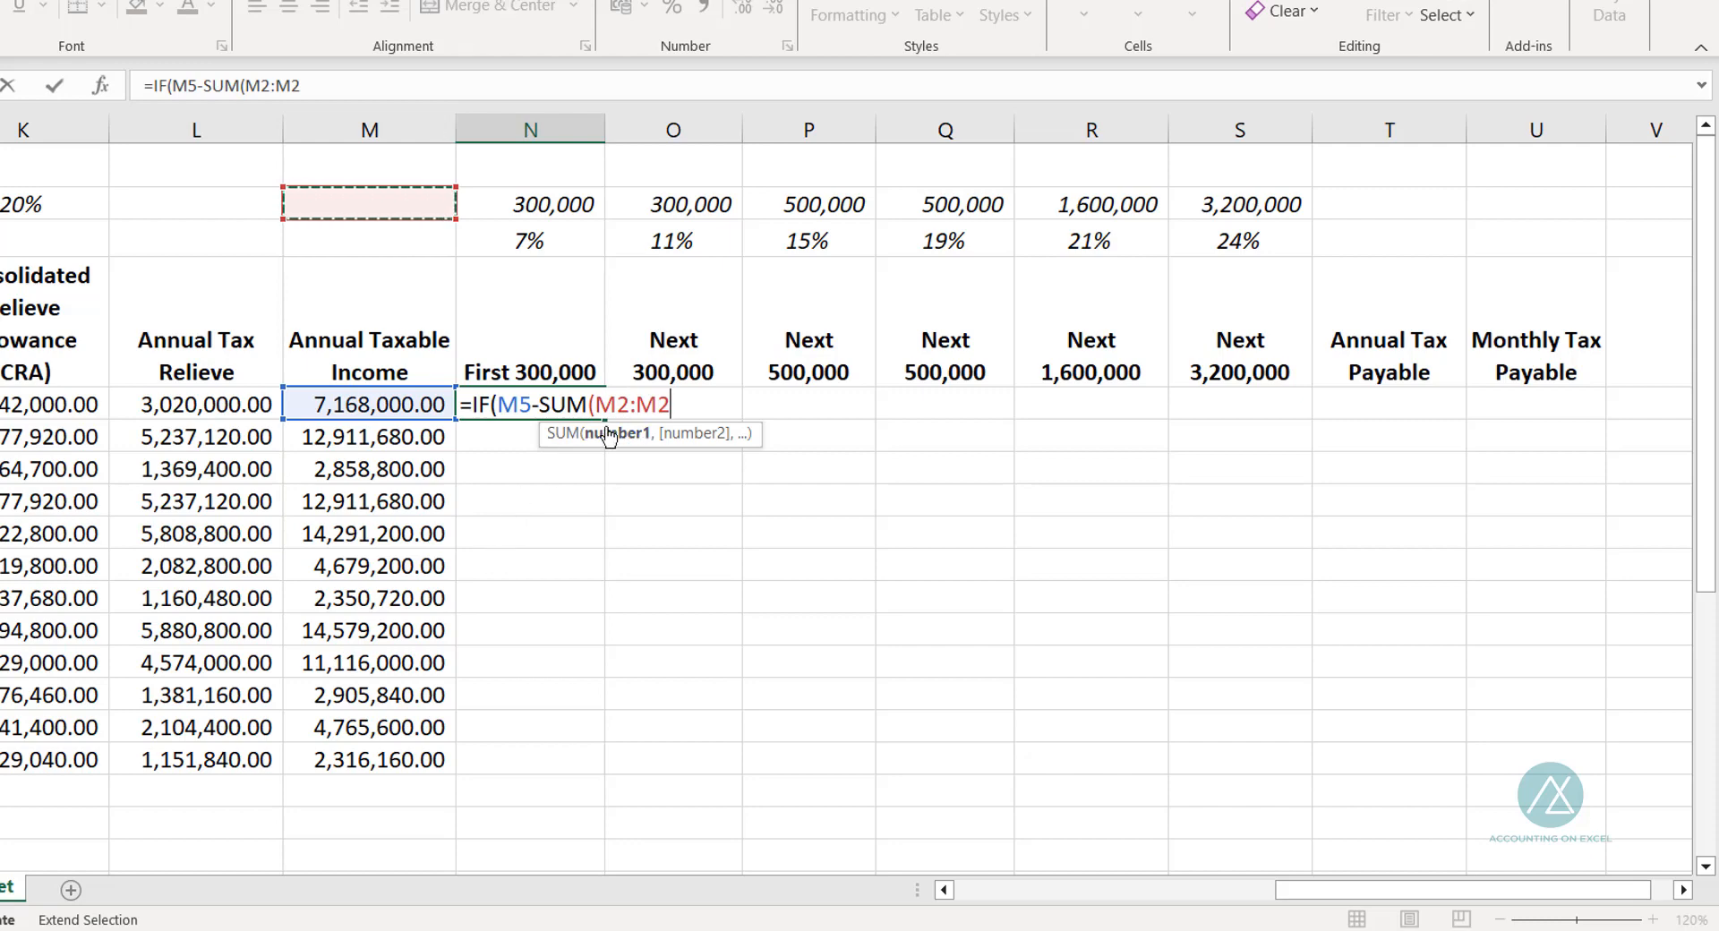
# Step: Anchor the SUM range in the N5 formula as $M$2:M$2, making its start fully absolute and its end row-absolute
pyautogui.moveTo(670, 405); pyautogui.dragTo(595, 407)
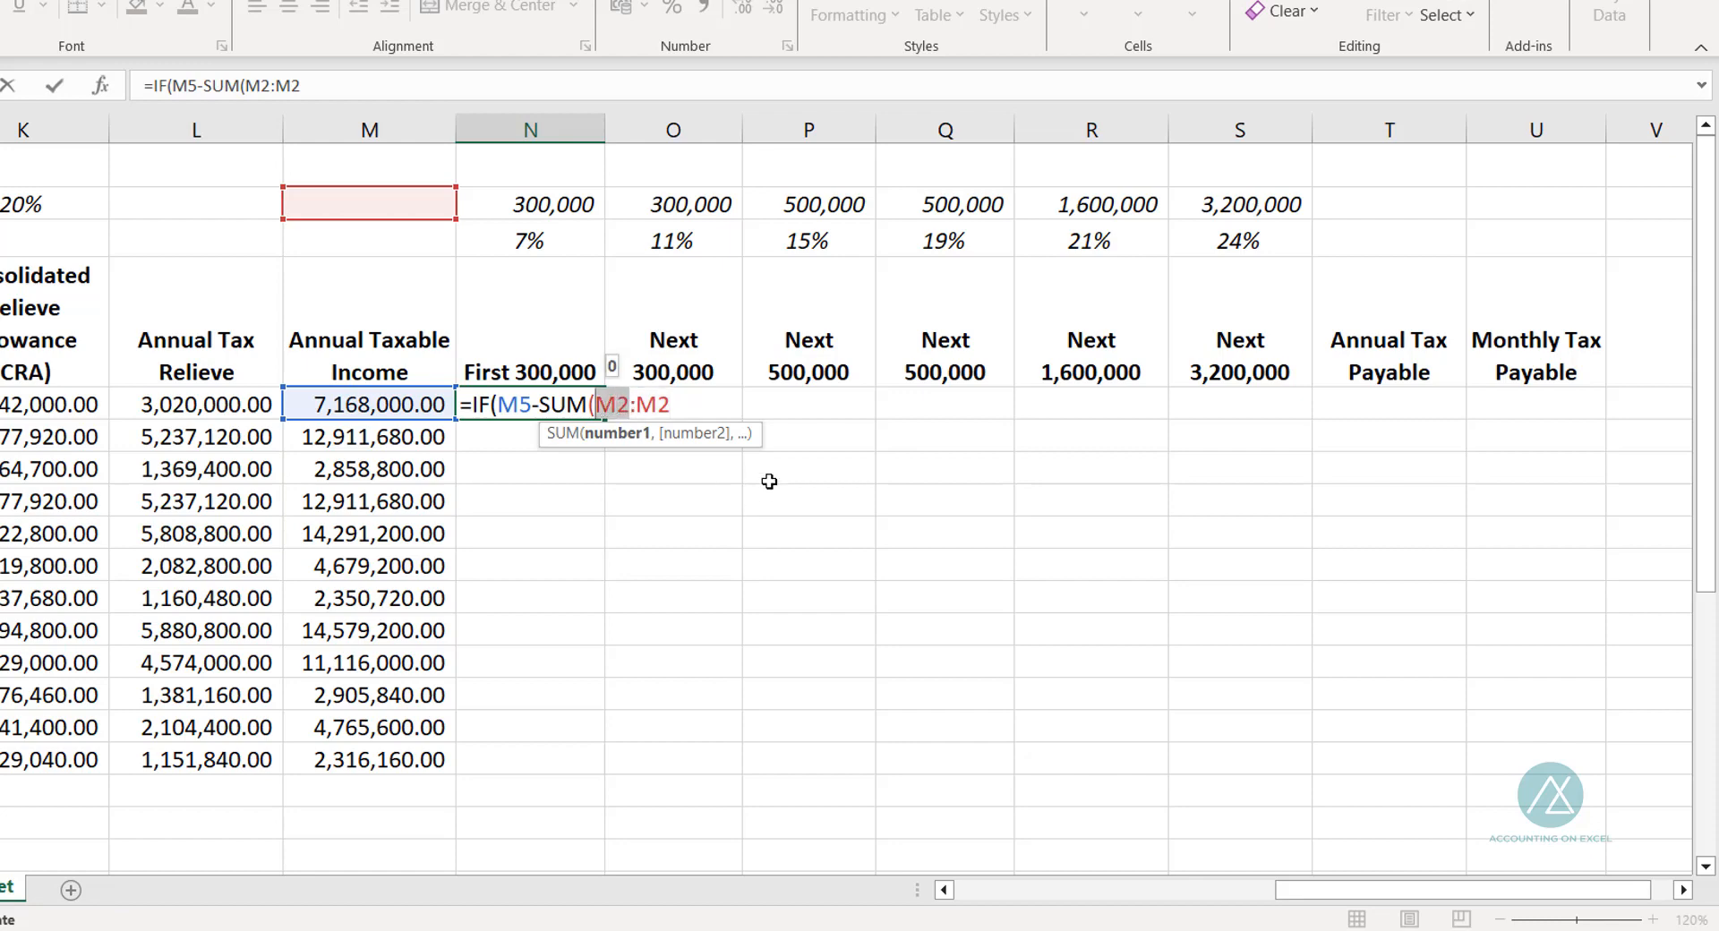
pyautogui.press('F4')
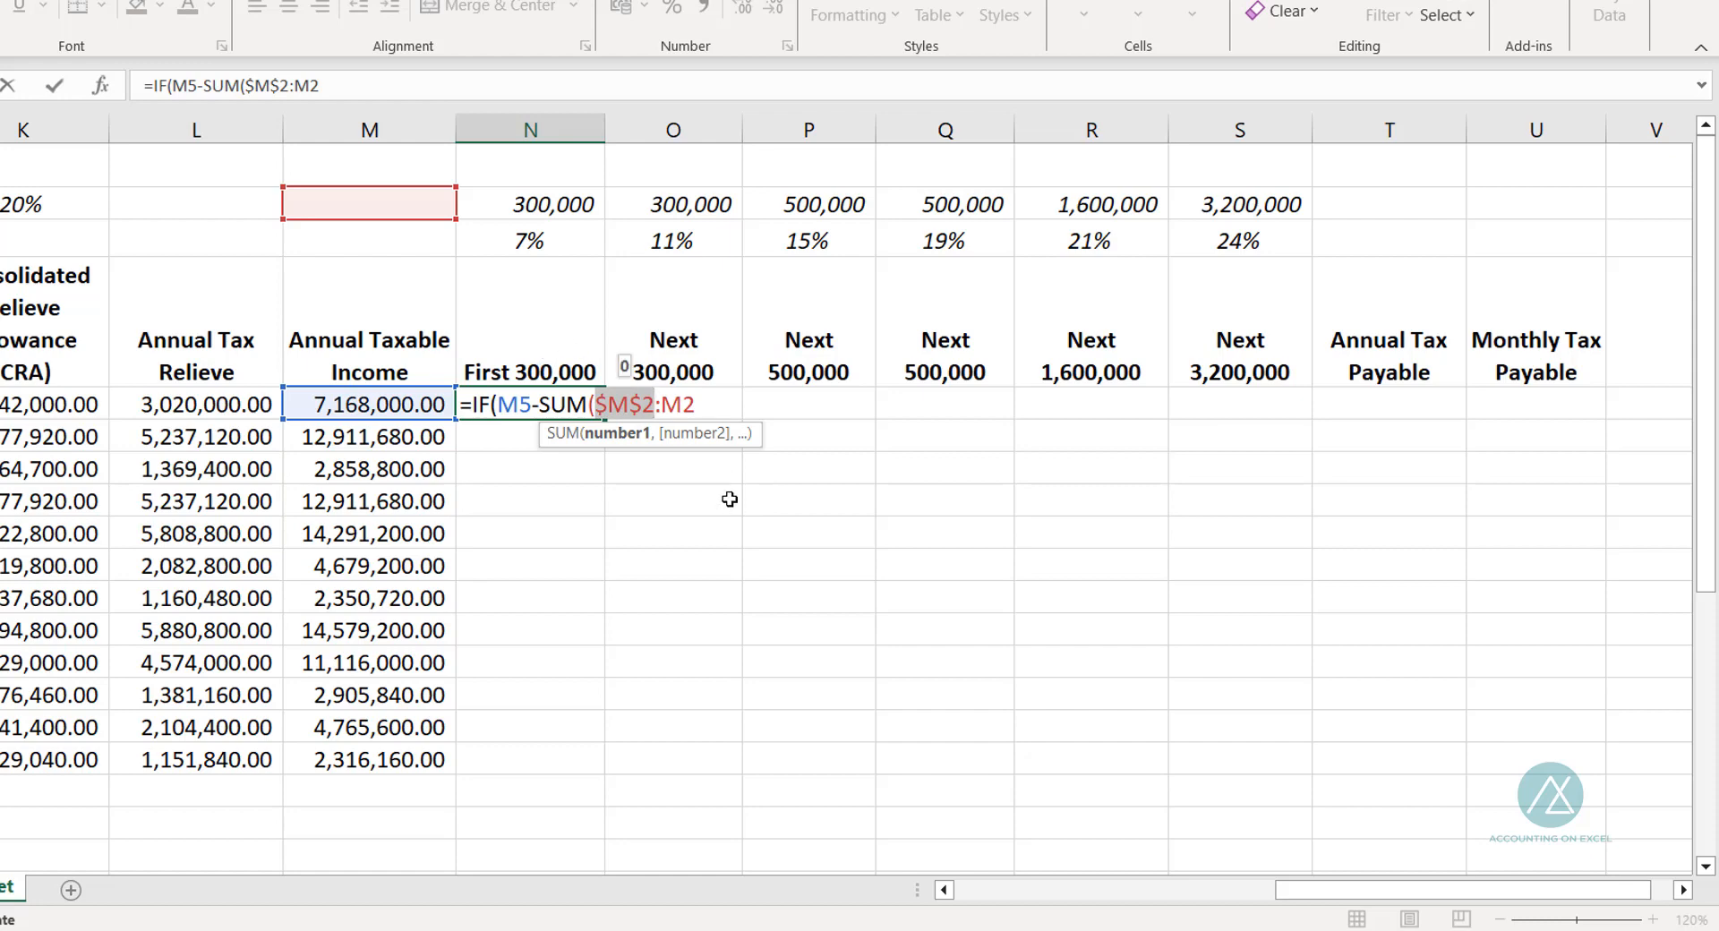
pyautogui.click(711, 406)
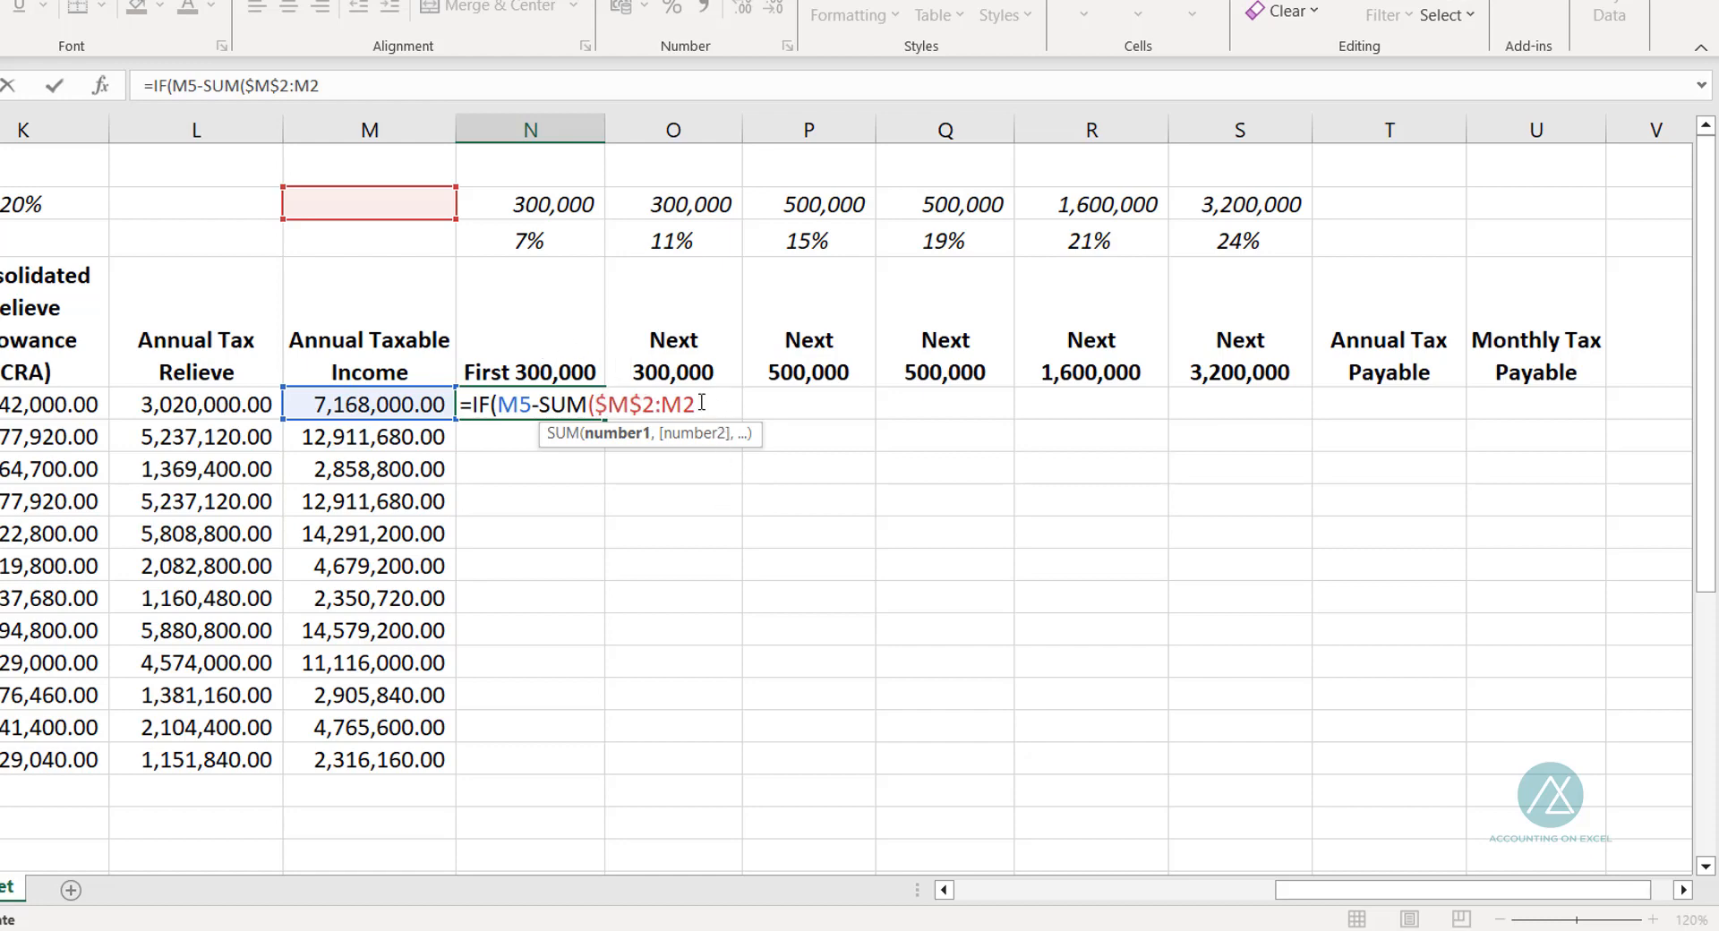
pyautogui.moveTo(702, 404); pyautogui.dragTo(661, 405)
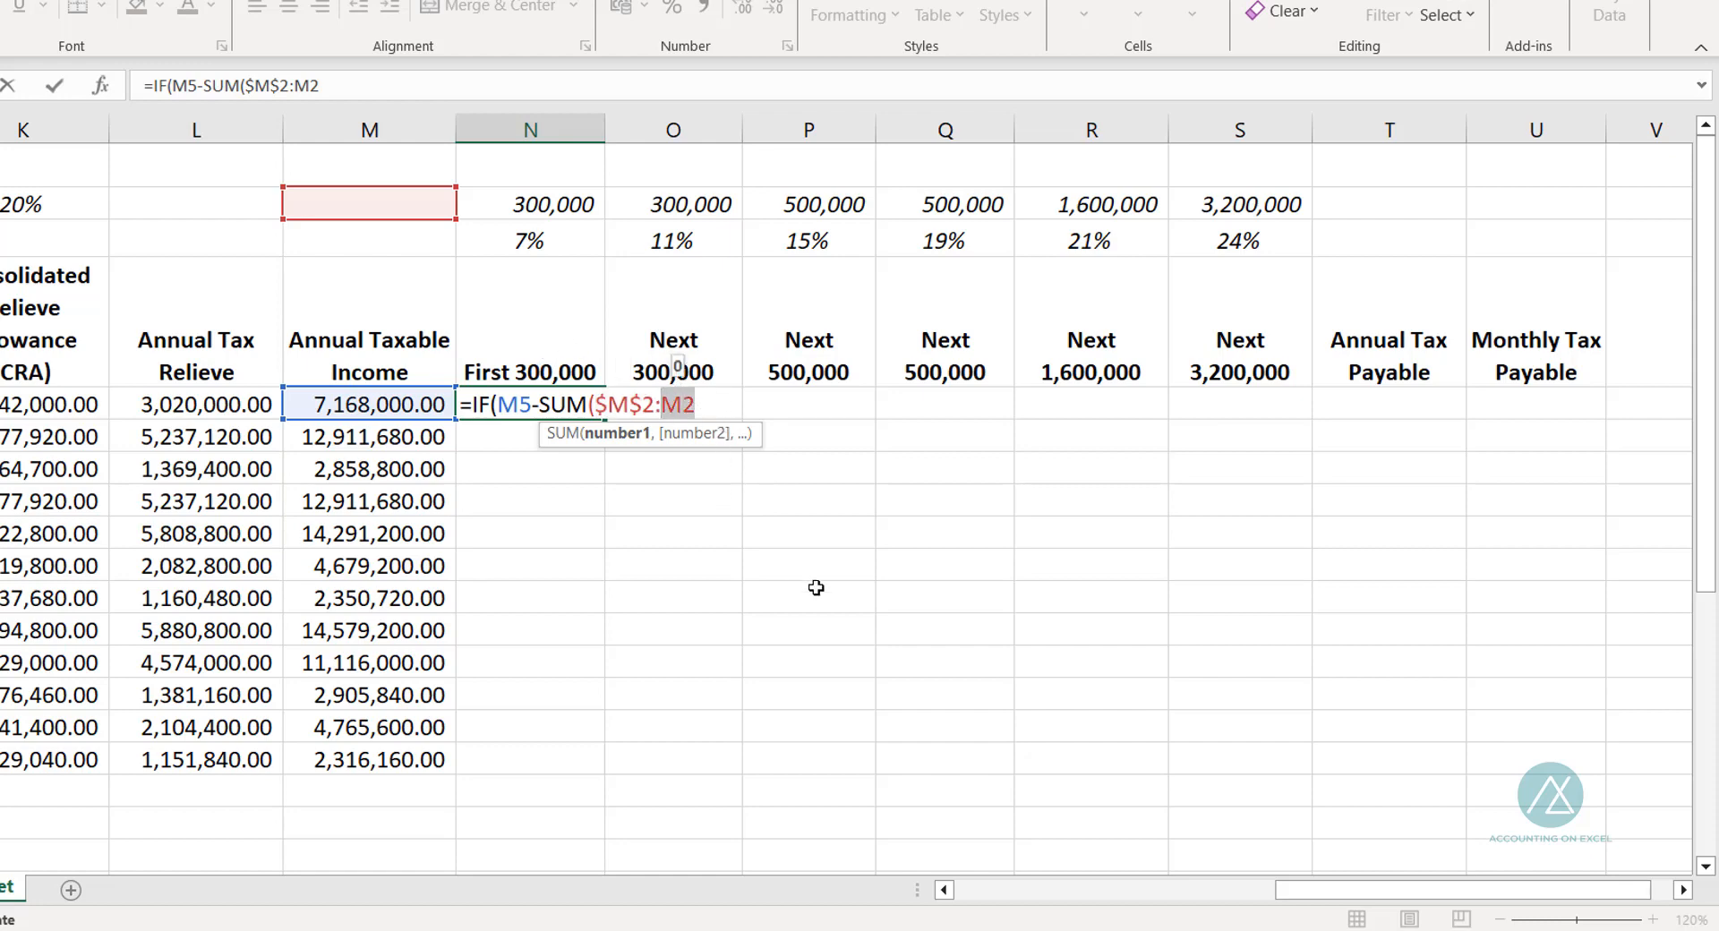
pyautogui.press('F4')
pyautogui.press('F4')
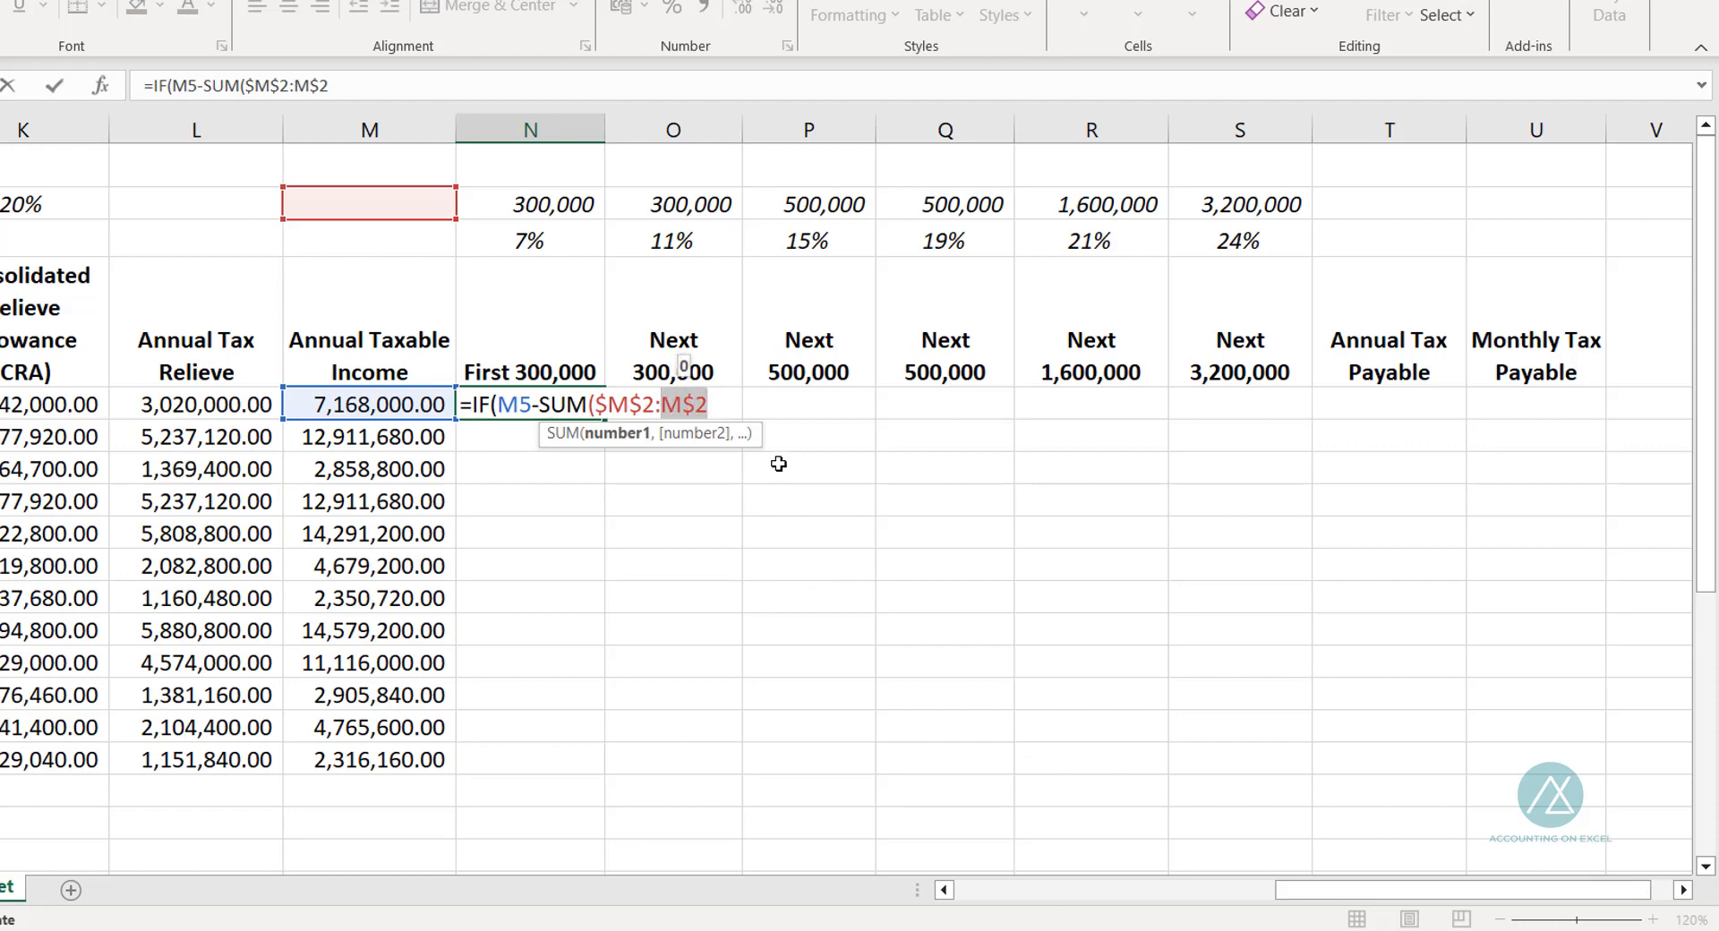
pyautogui.click(717, 403)
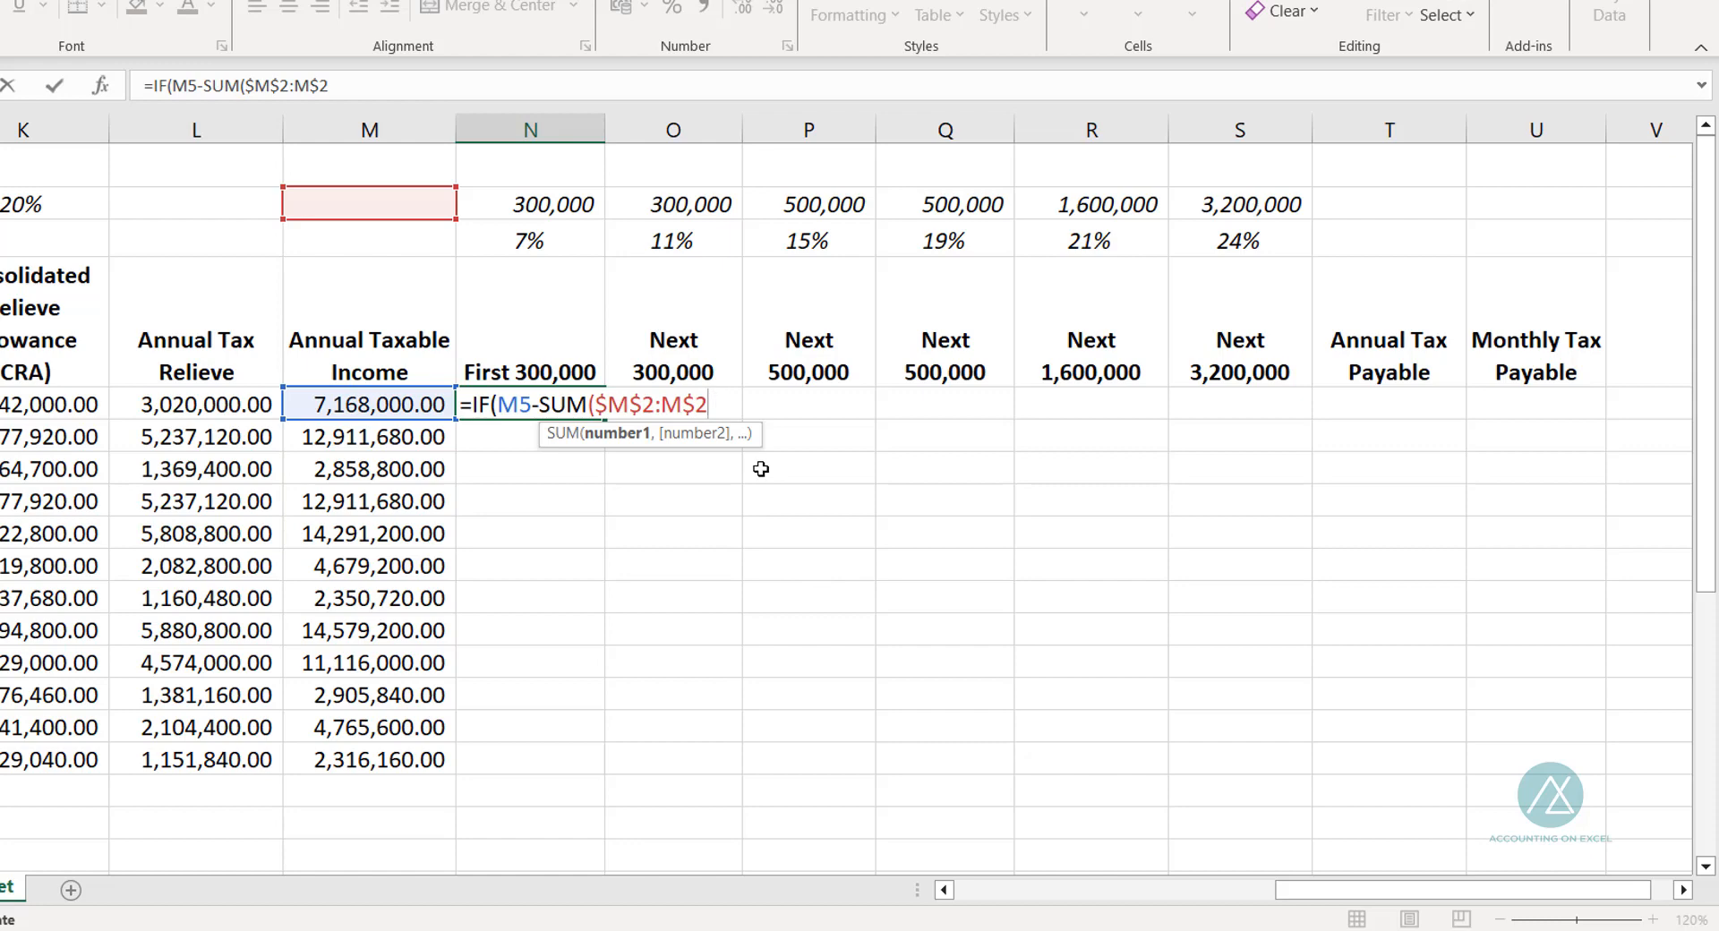
# Step: Close the SUM in N5, test the result with <=0, and return an empty text "" when true
pyautogui.write(')')
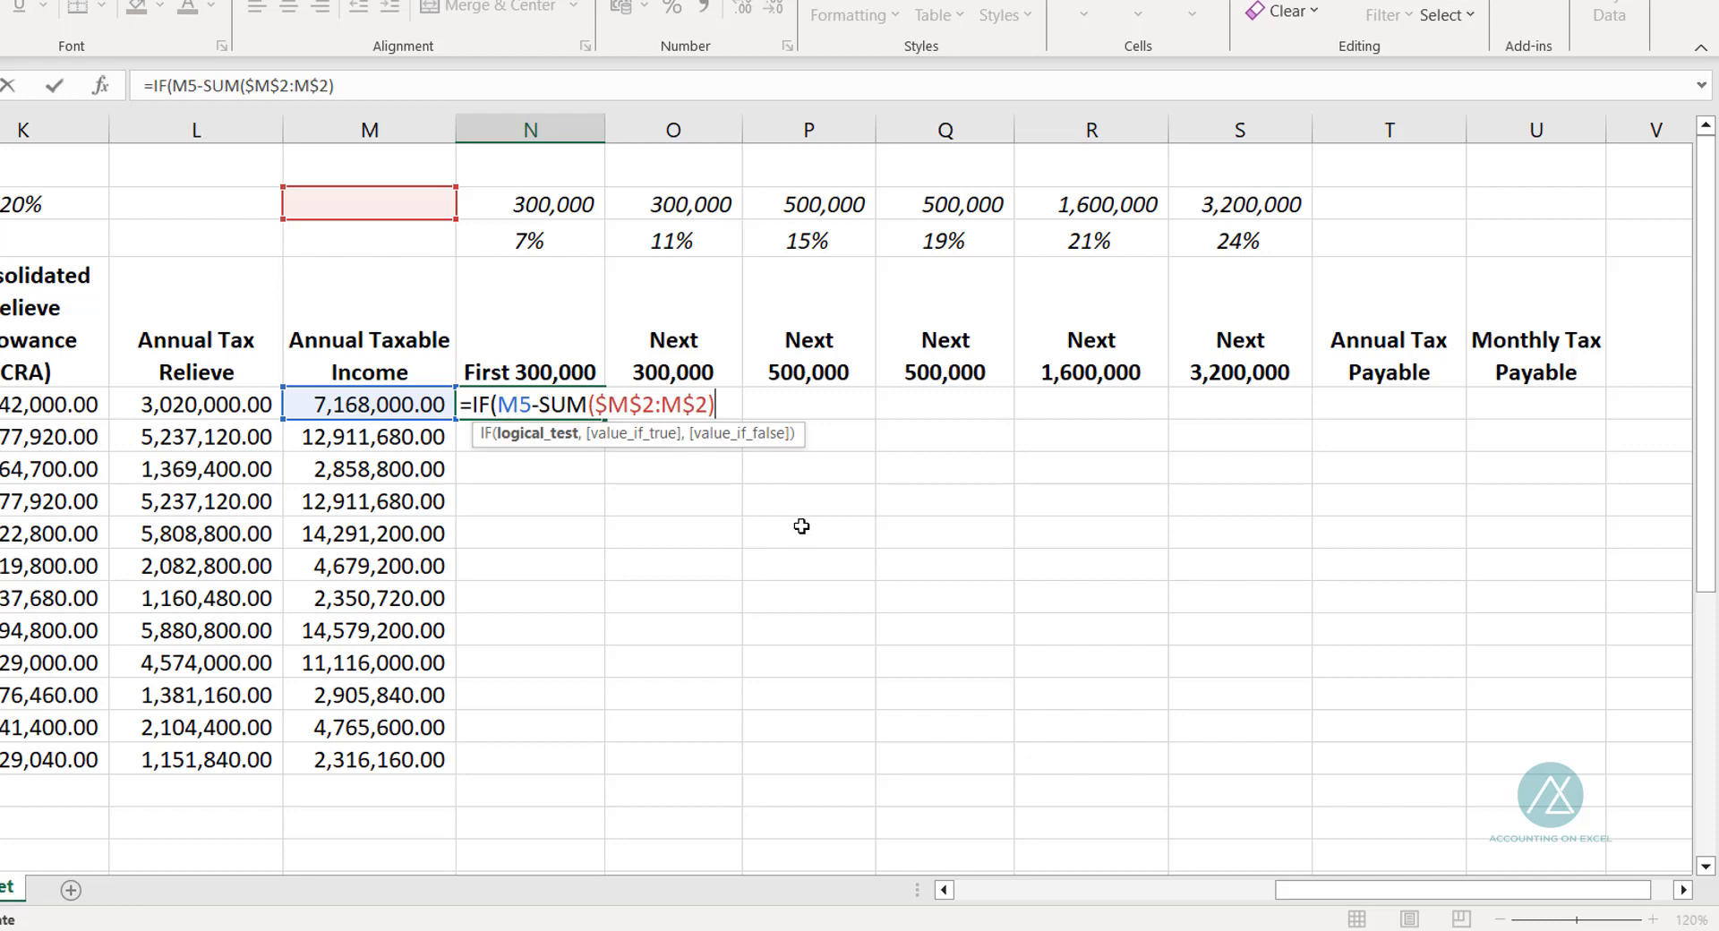
pyautogui.write('<=0,')
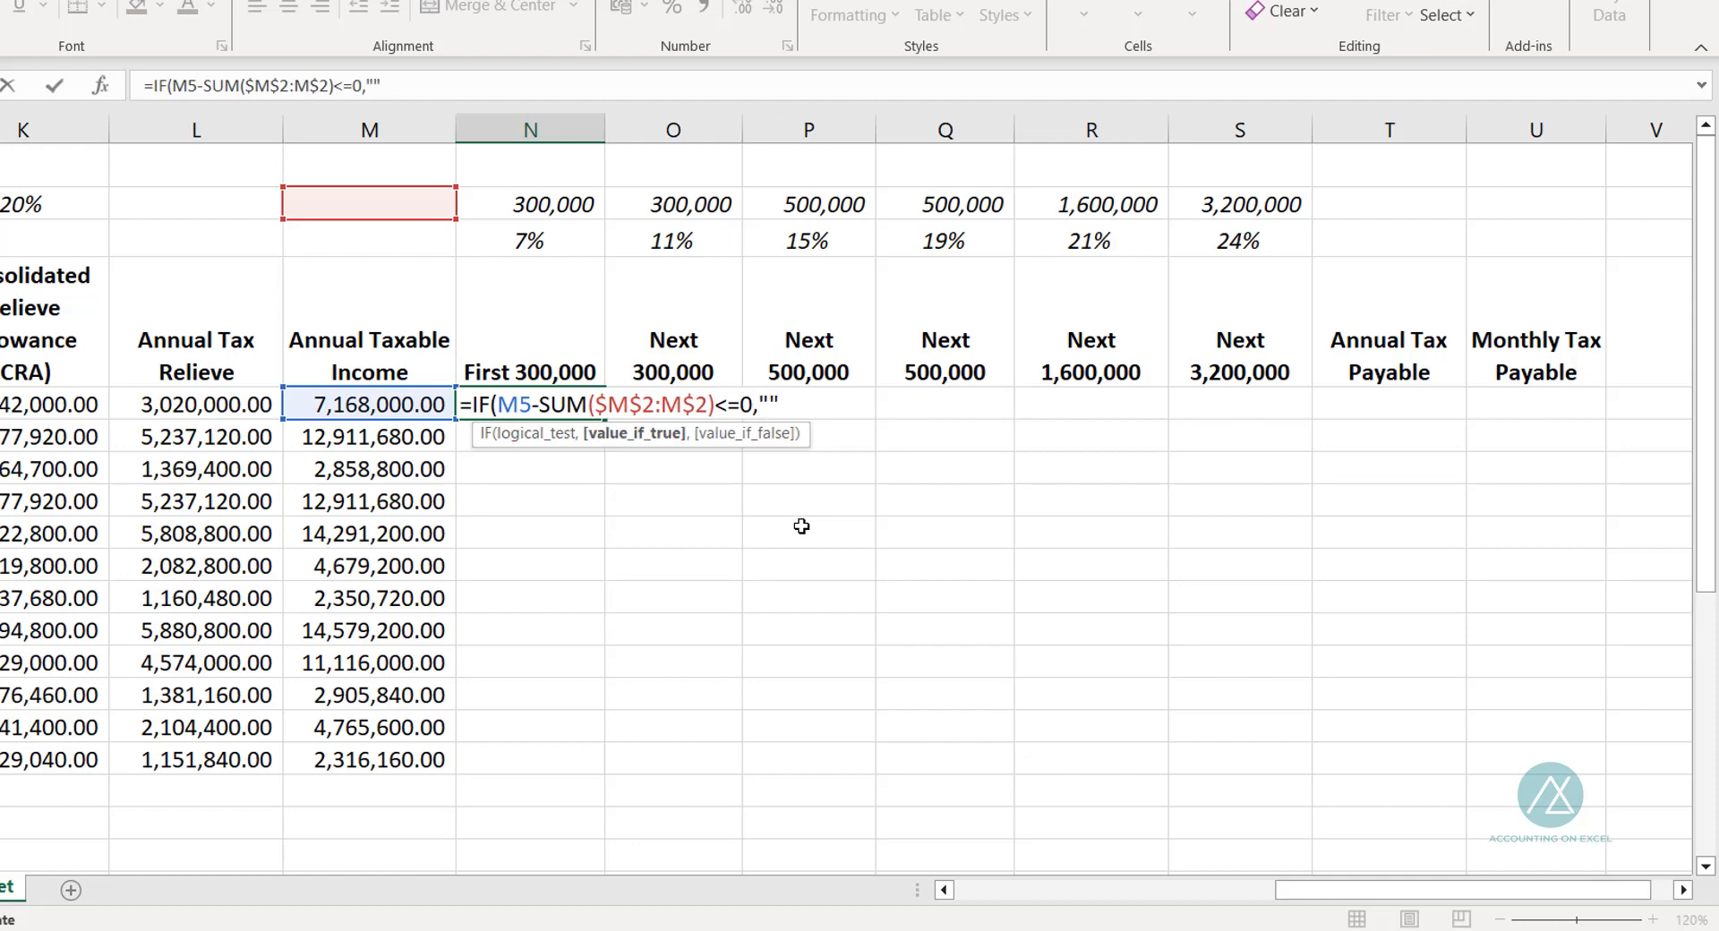
pyautogui.write('"",')
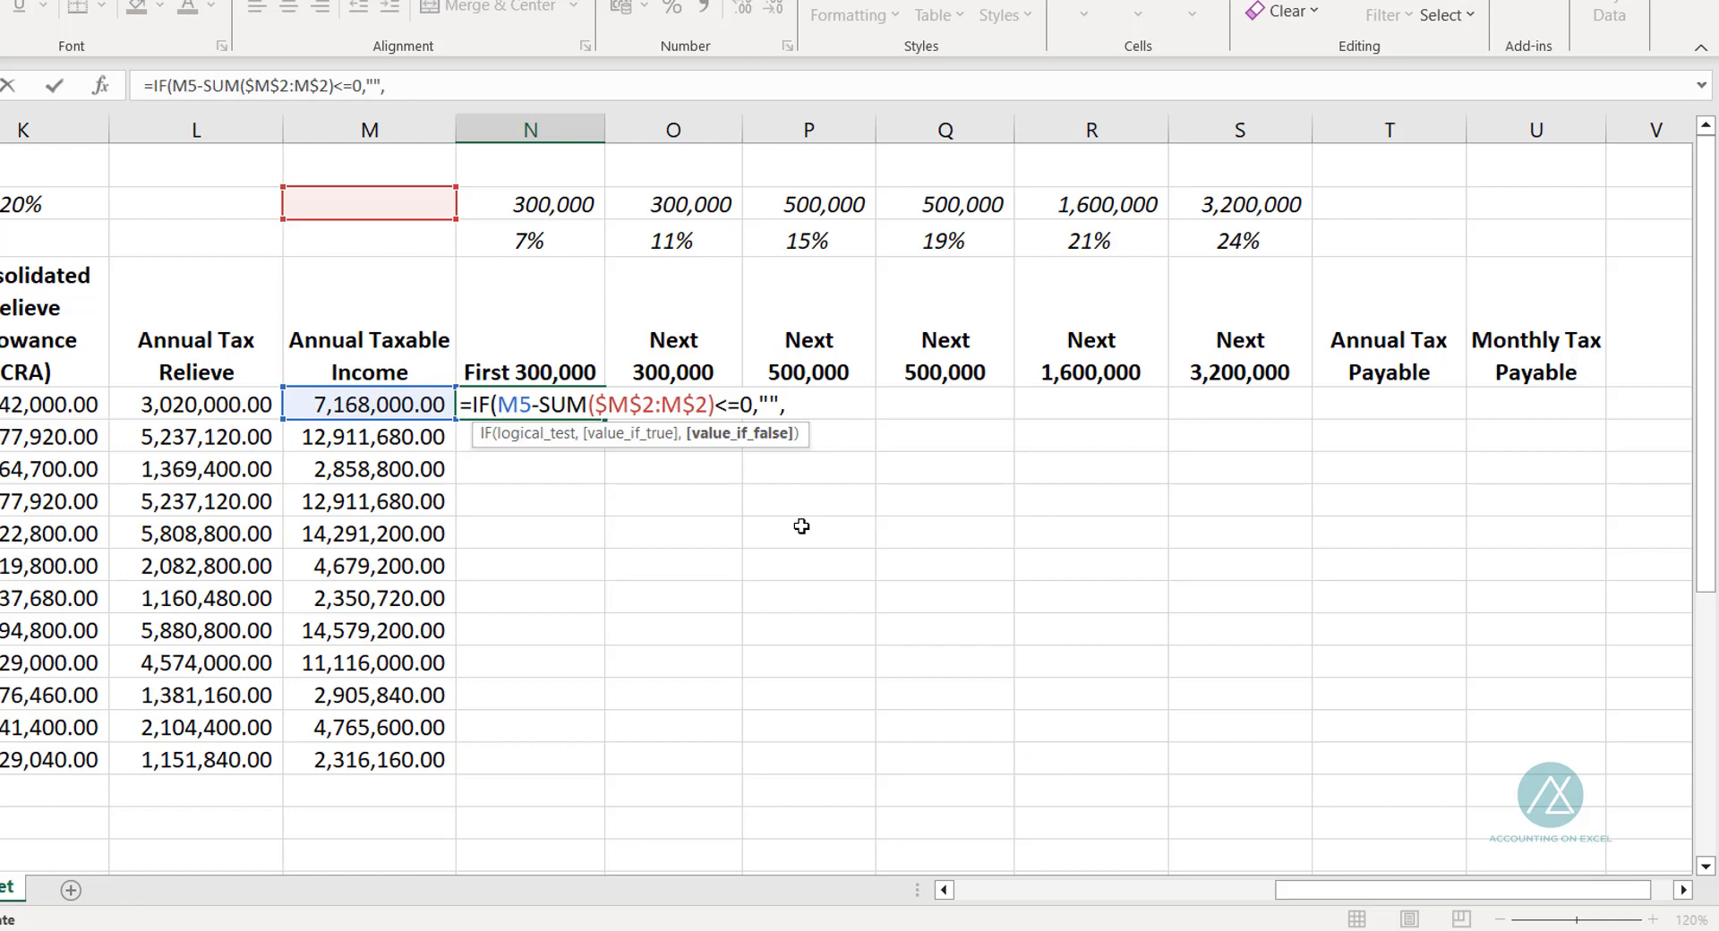
# Step: Nest a second IF as the value-if-false of the N5 formula and begin its test with M5
pyautogui.write('if')
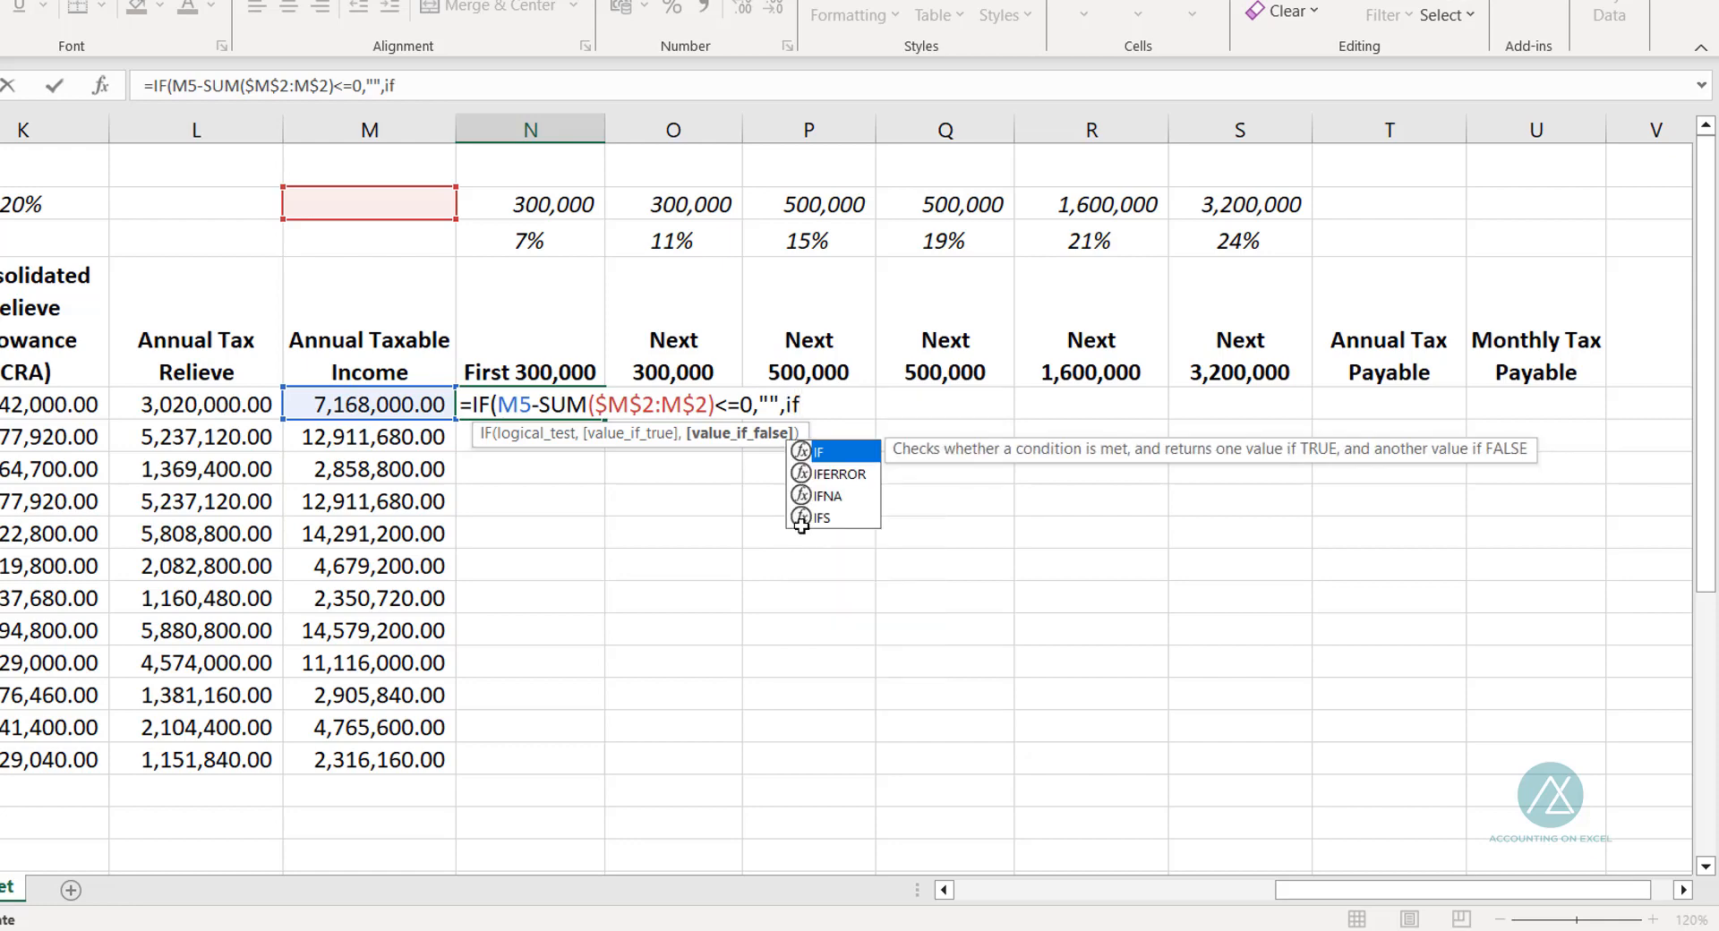
pyautogui.press('Tab')
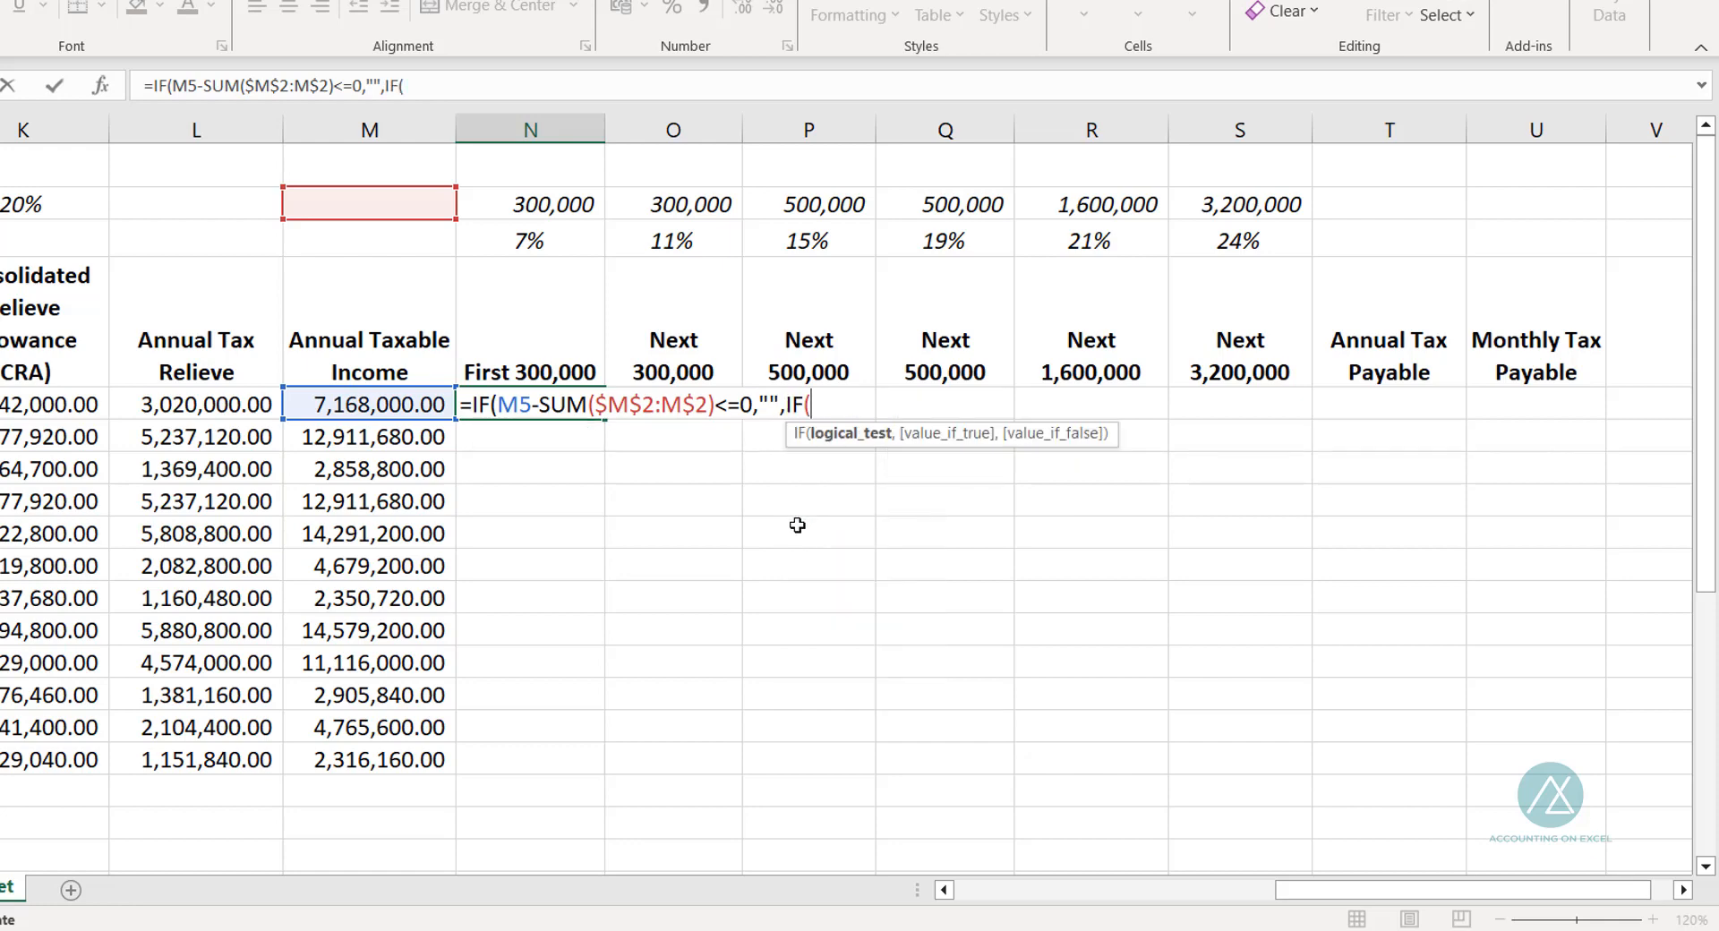
pyautogui.click(391, 408)
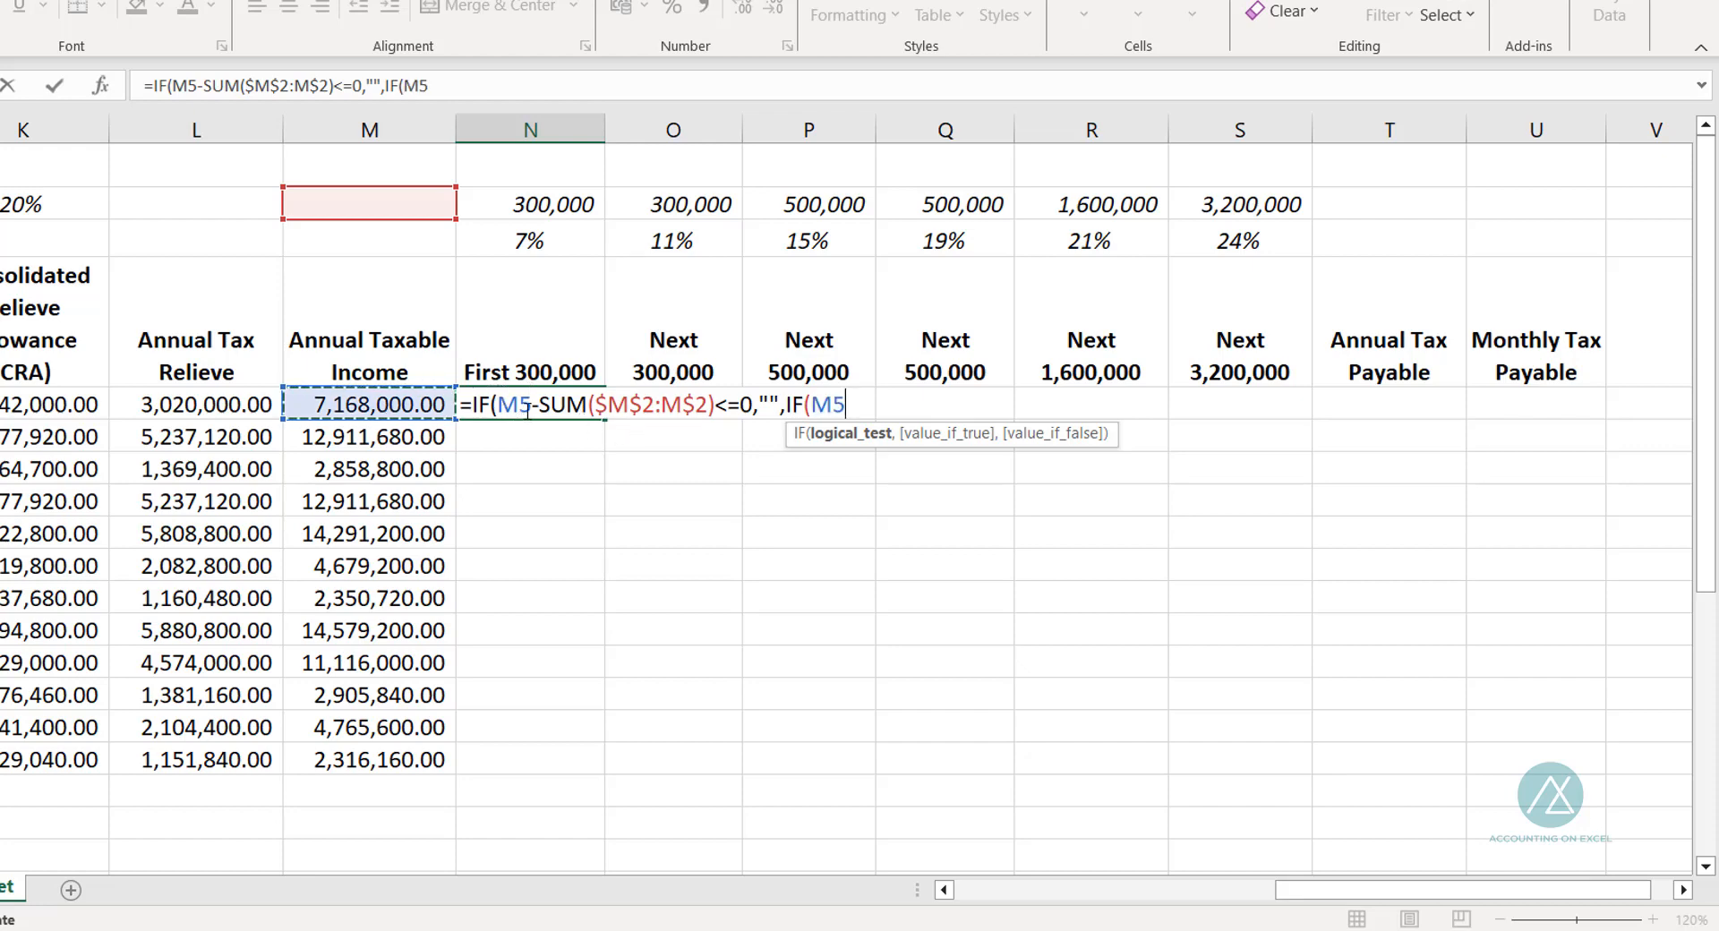
# Step: Make both M5 references in the N5 formula column-absolute as $M5
pyautogui.moveTo(531, 403); pyautogui.dragTo(506, 401)
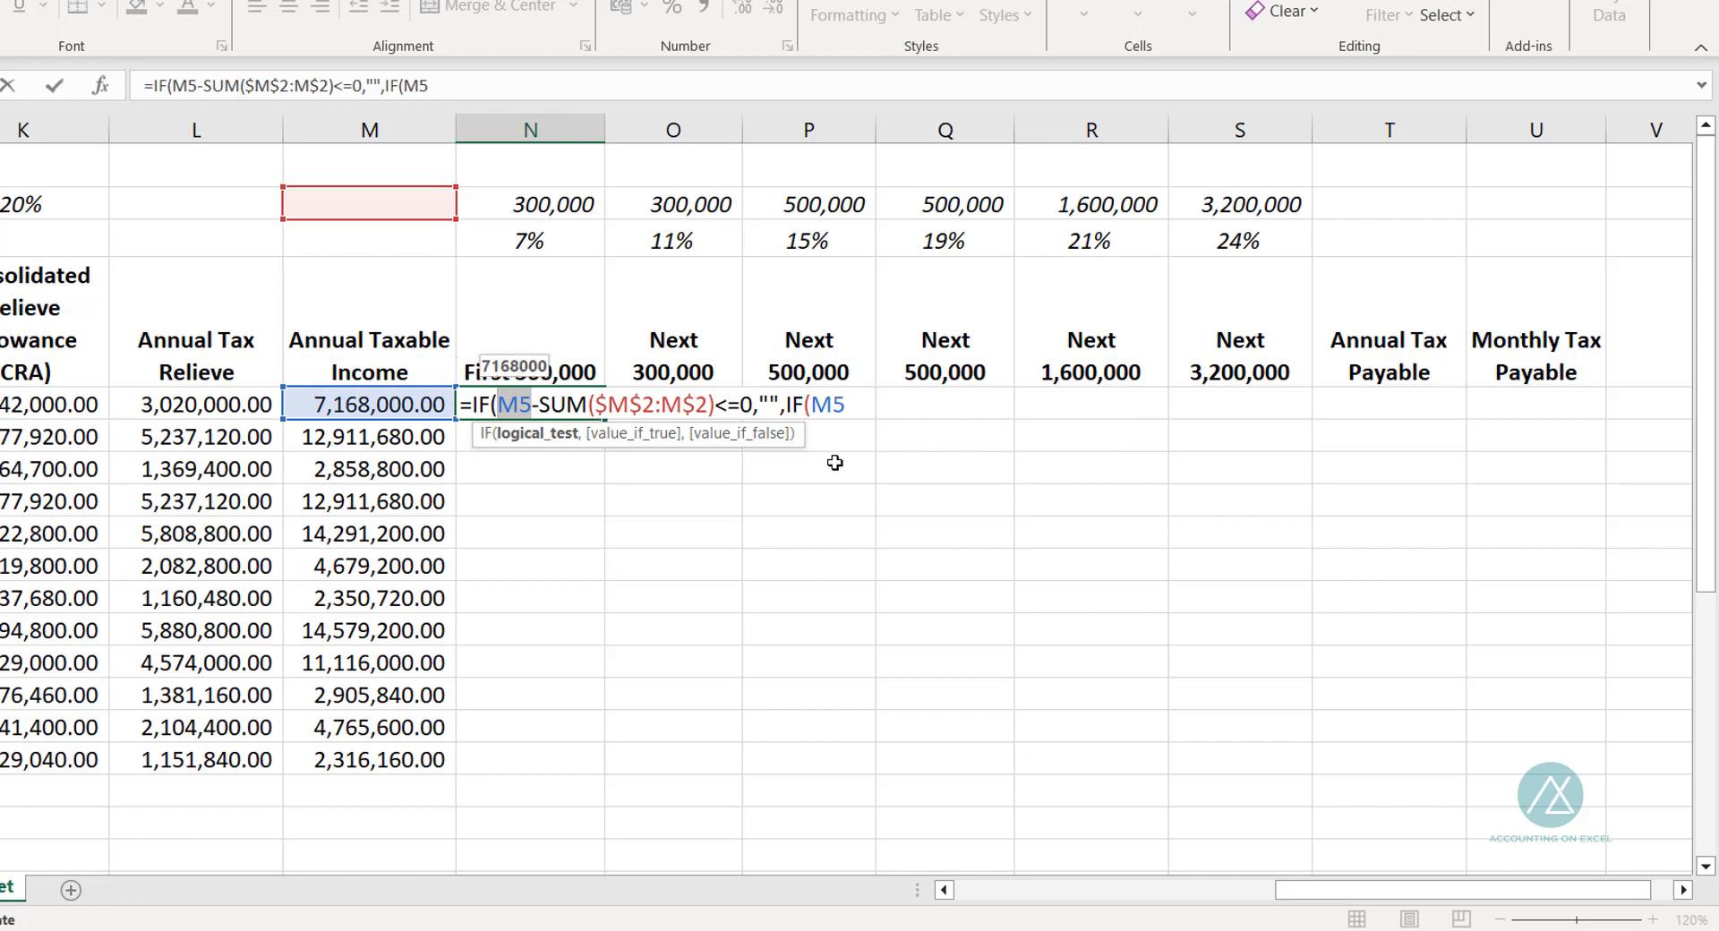
pyautogui.press('F4')
pyautogui.press('F4')
pyautogui.press('F4')
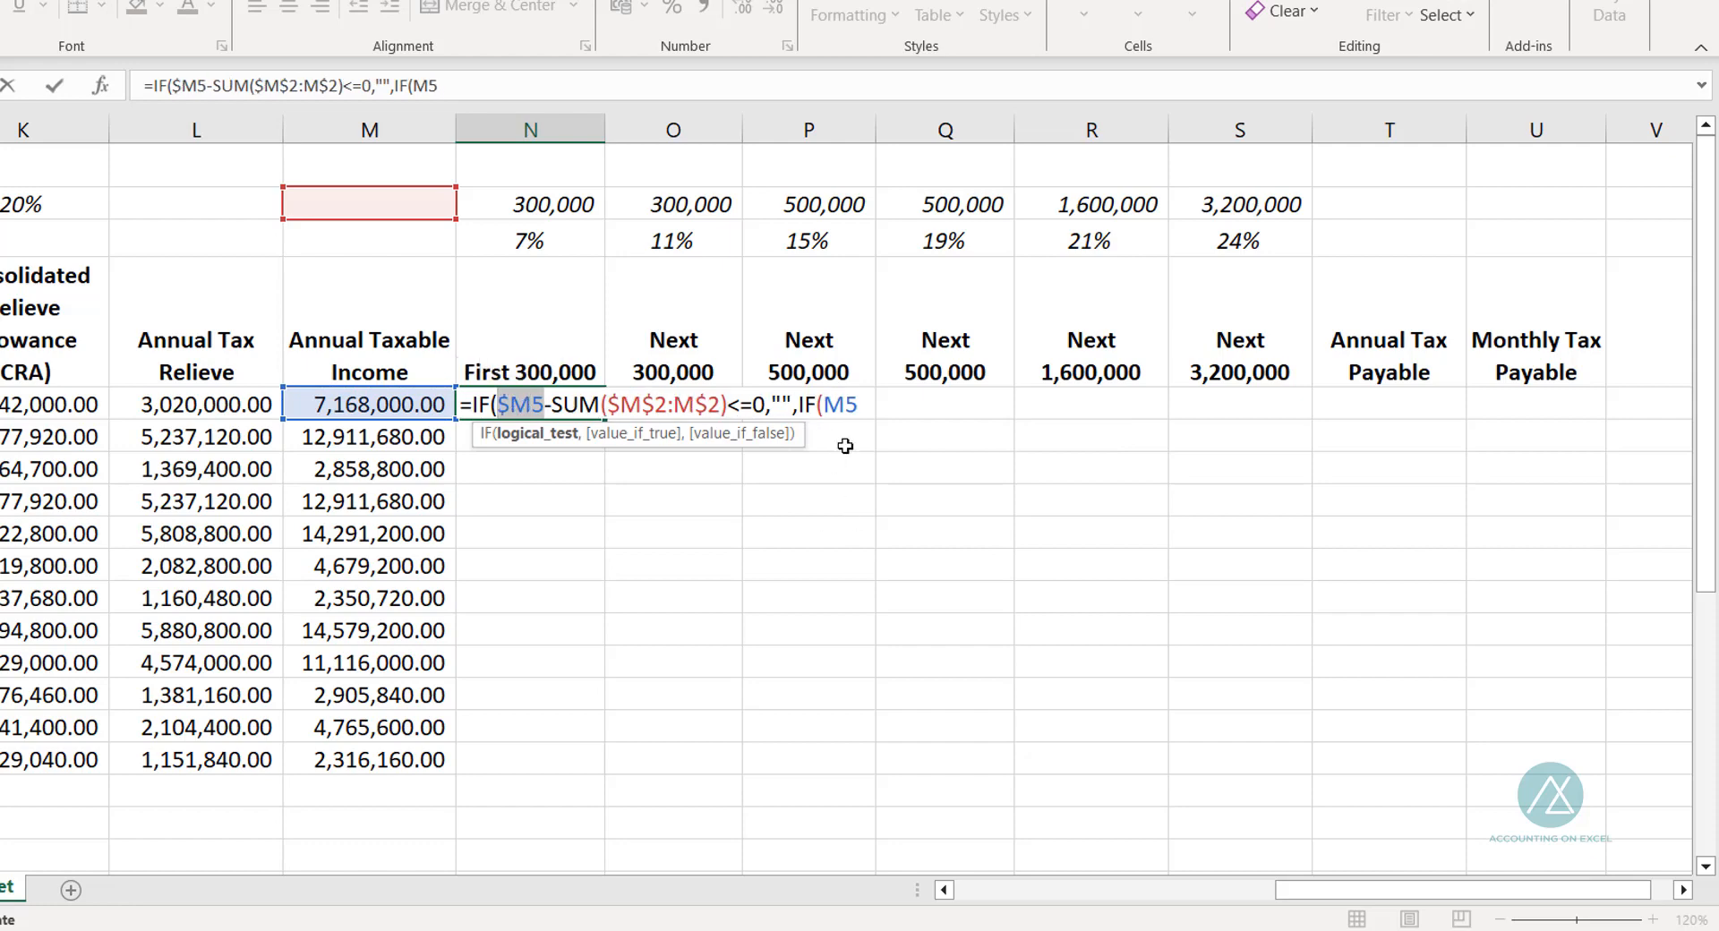
pyautogui.click(857, 404)
pyautogui.moveTo(857, 405); pyautogui.dragTo(834, 408)
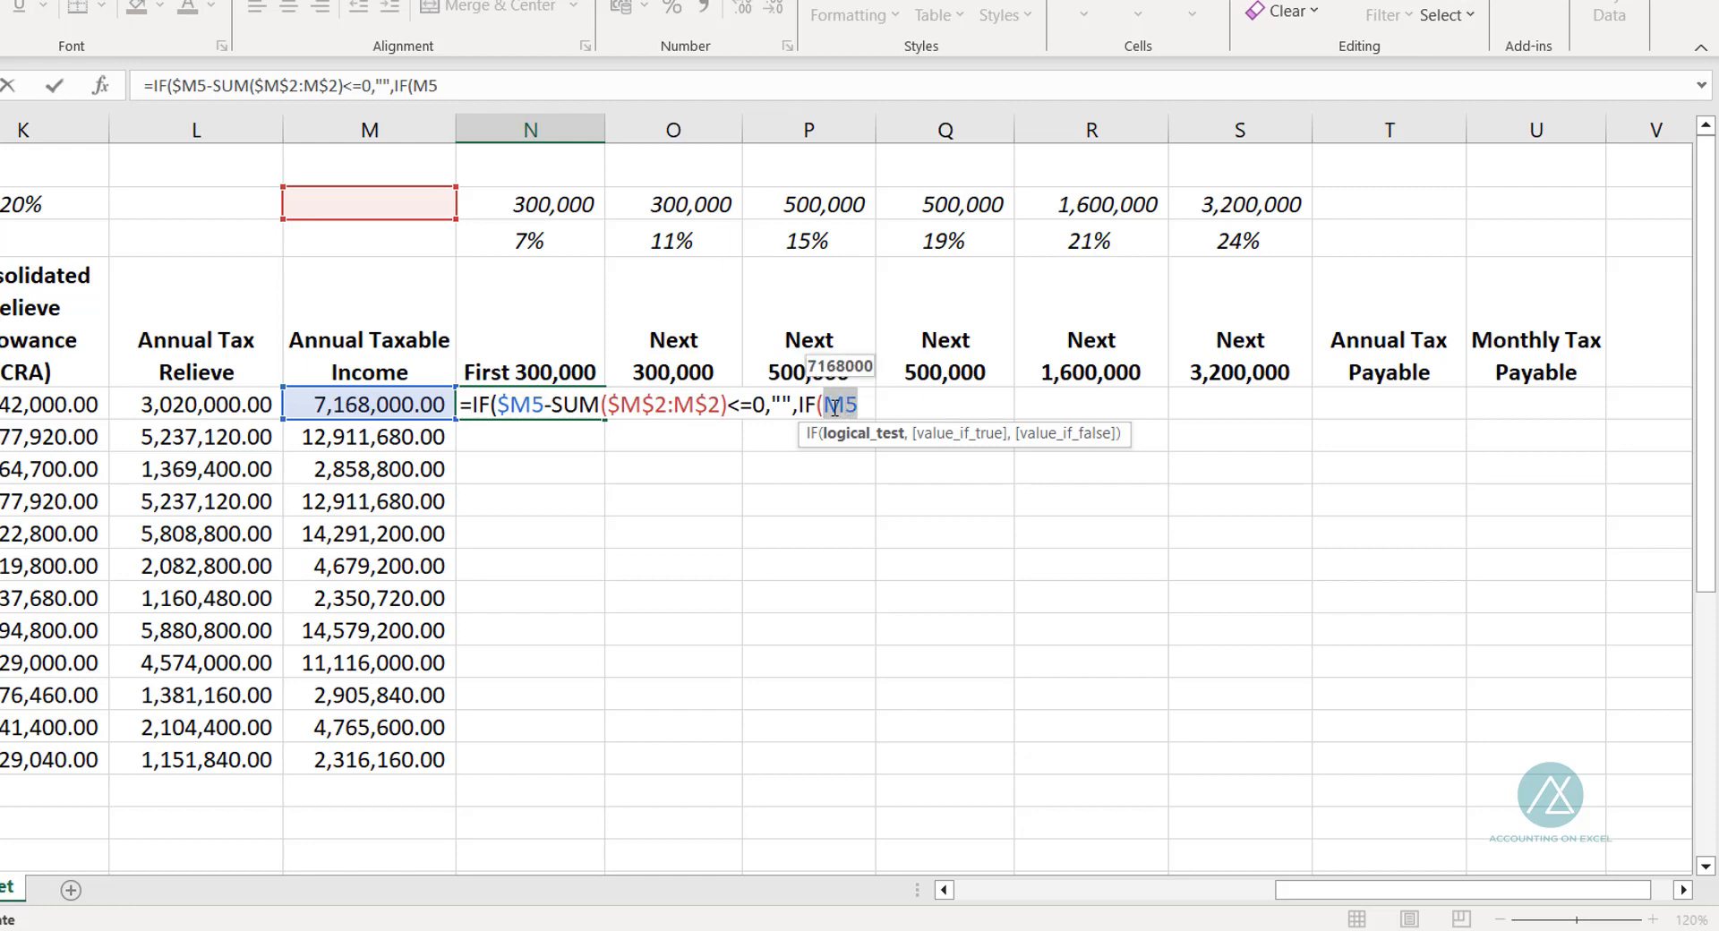
pyautogui.press('F4')
pyautogui.press('F4')
pyautogui.press('F4')
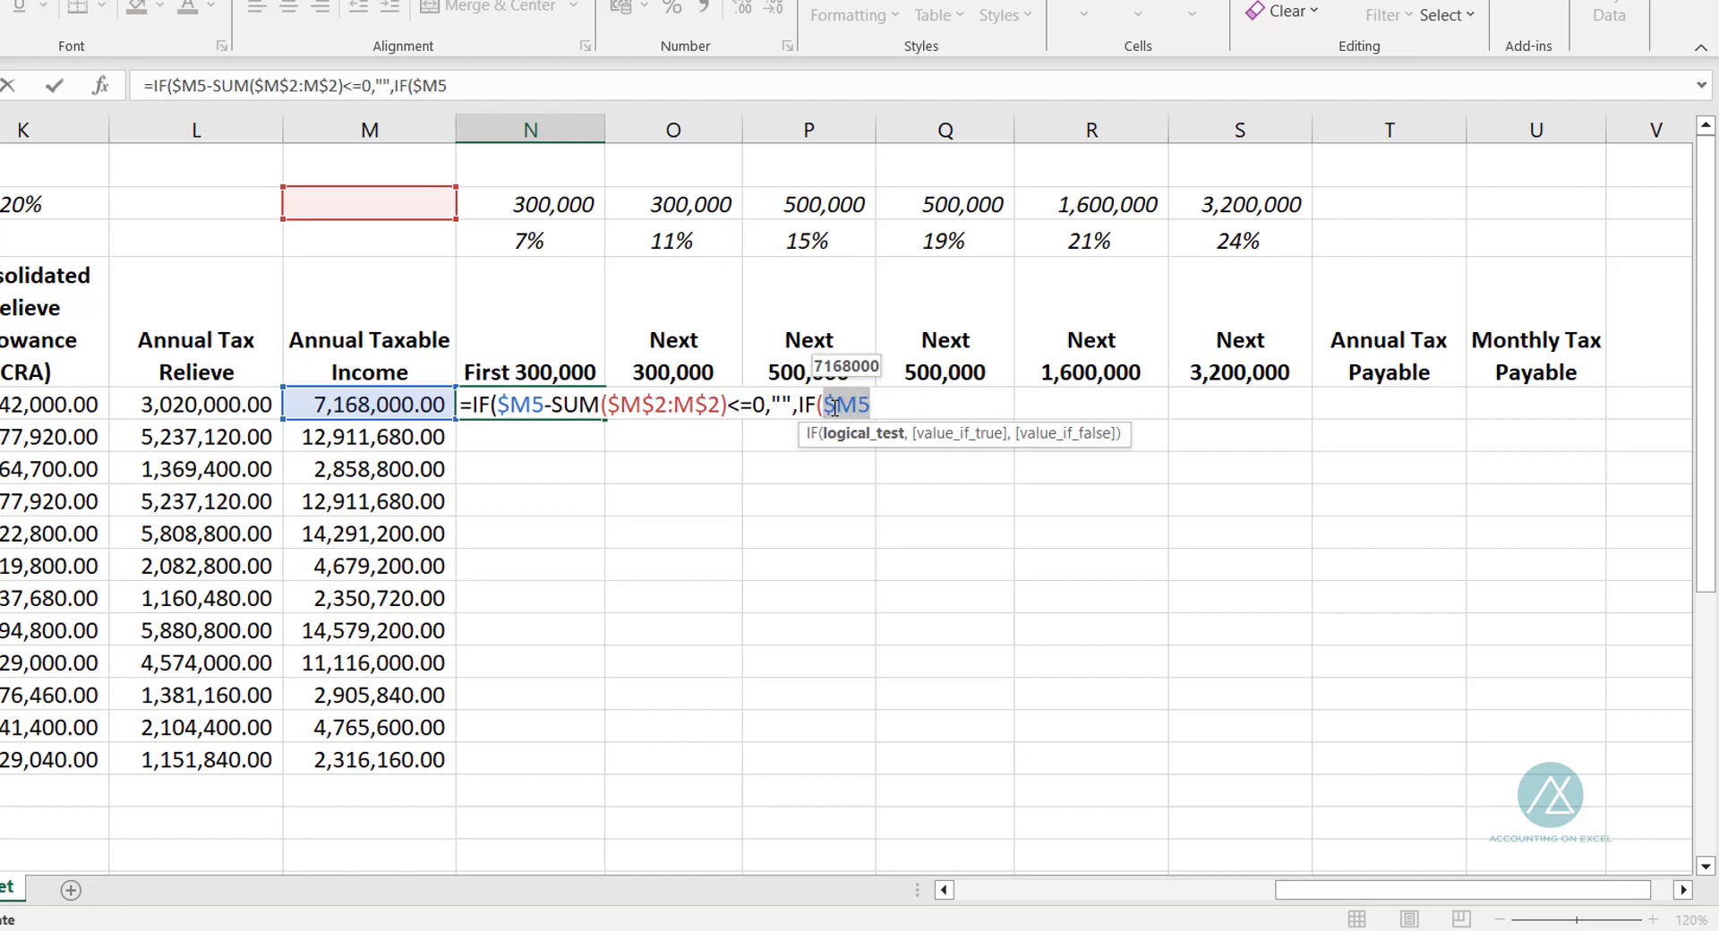
# Step: Continue the nested IF test in N5 by subtracting a SUM over M2:M2 from $M5
pyautogui.click(904, 396)
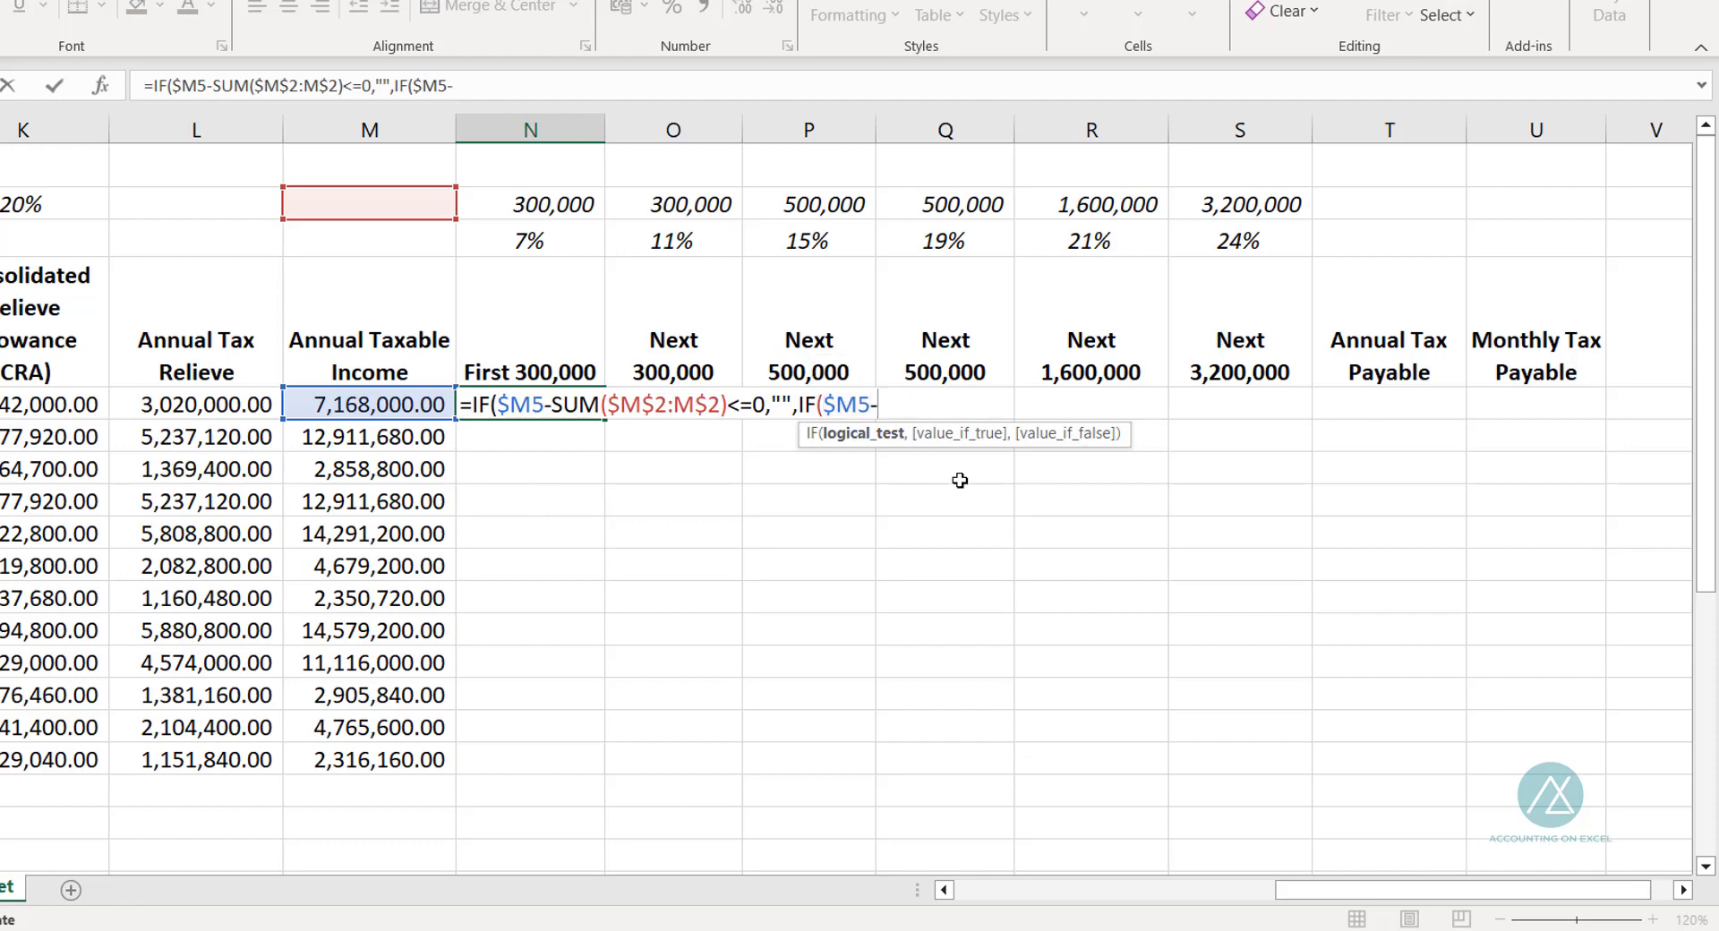
pyautogui.write('sum')
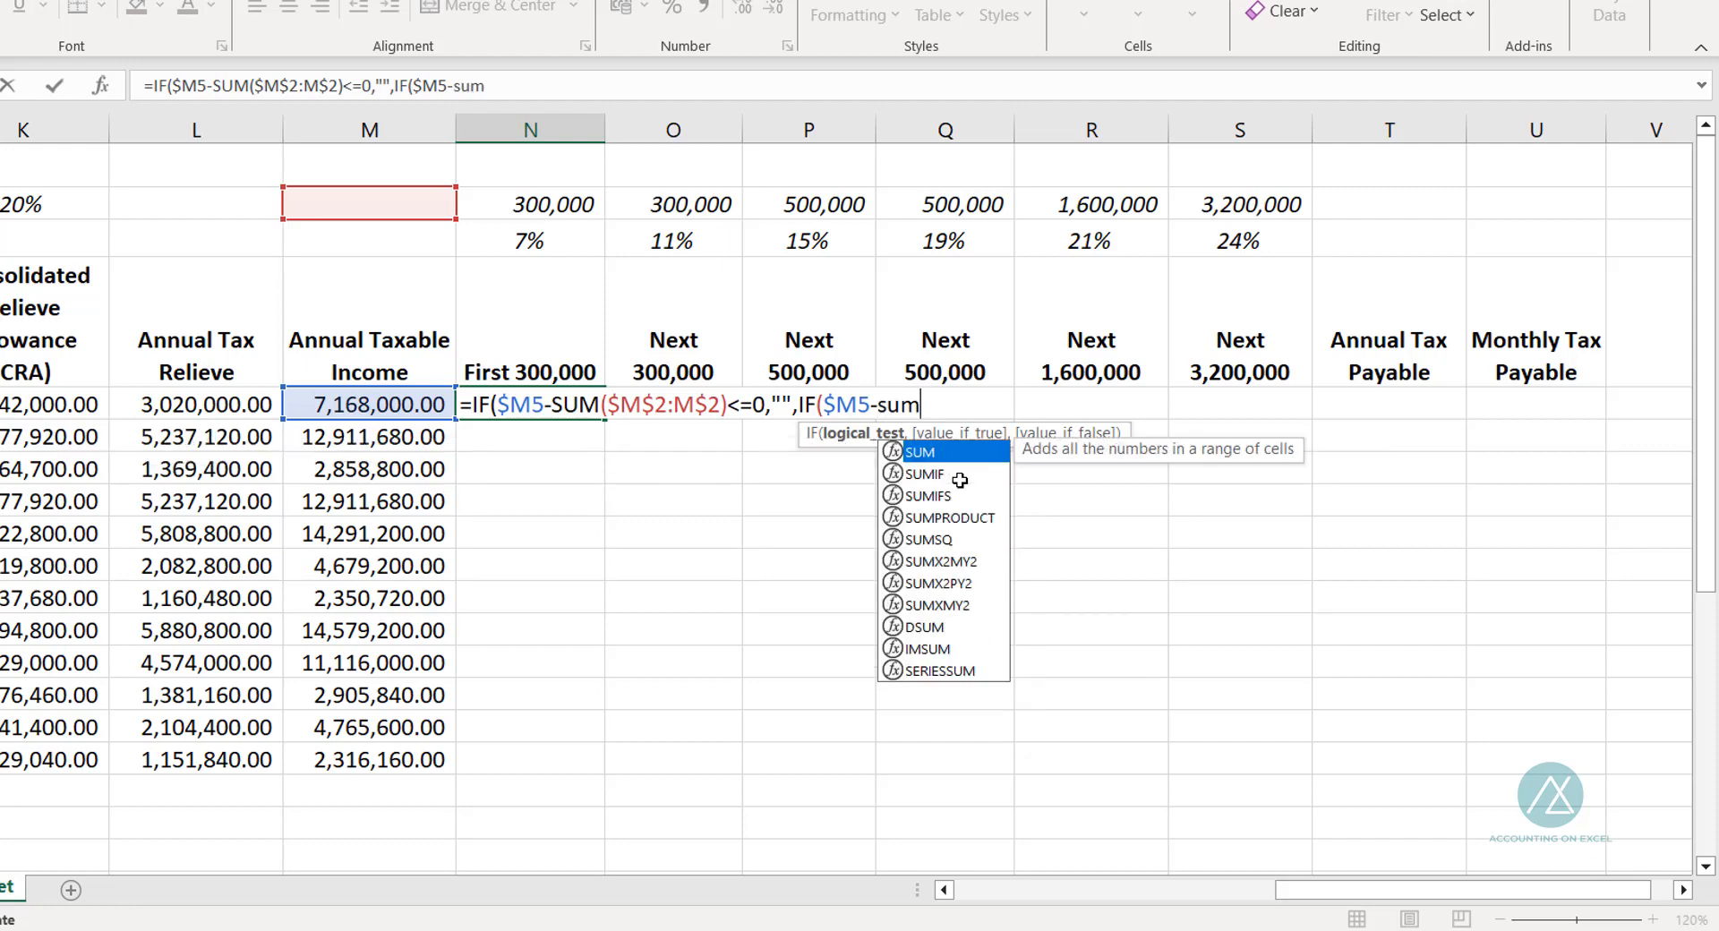
pyautogui.press('Tab')
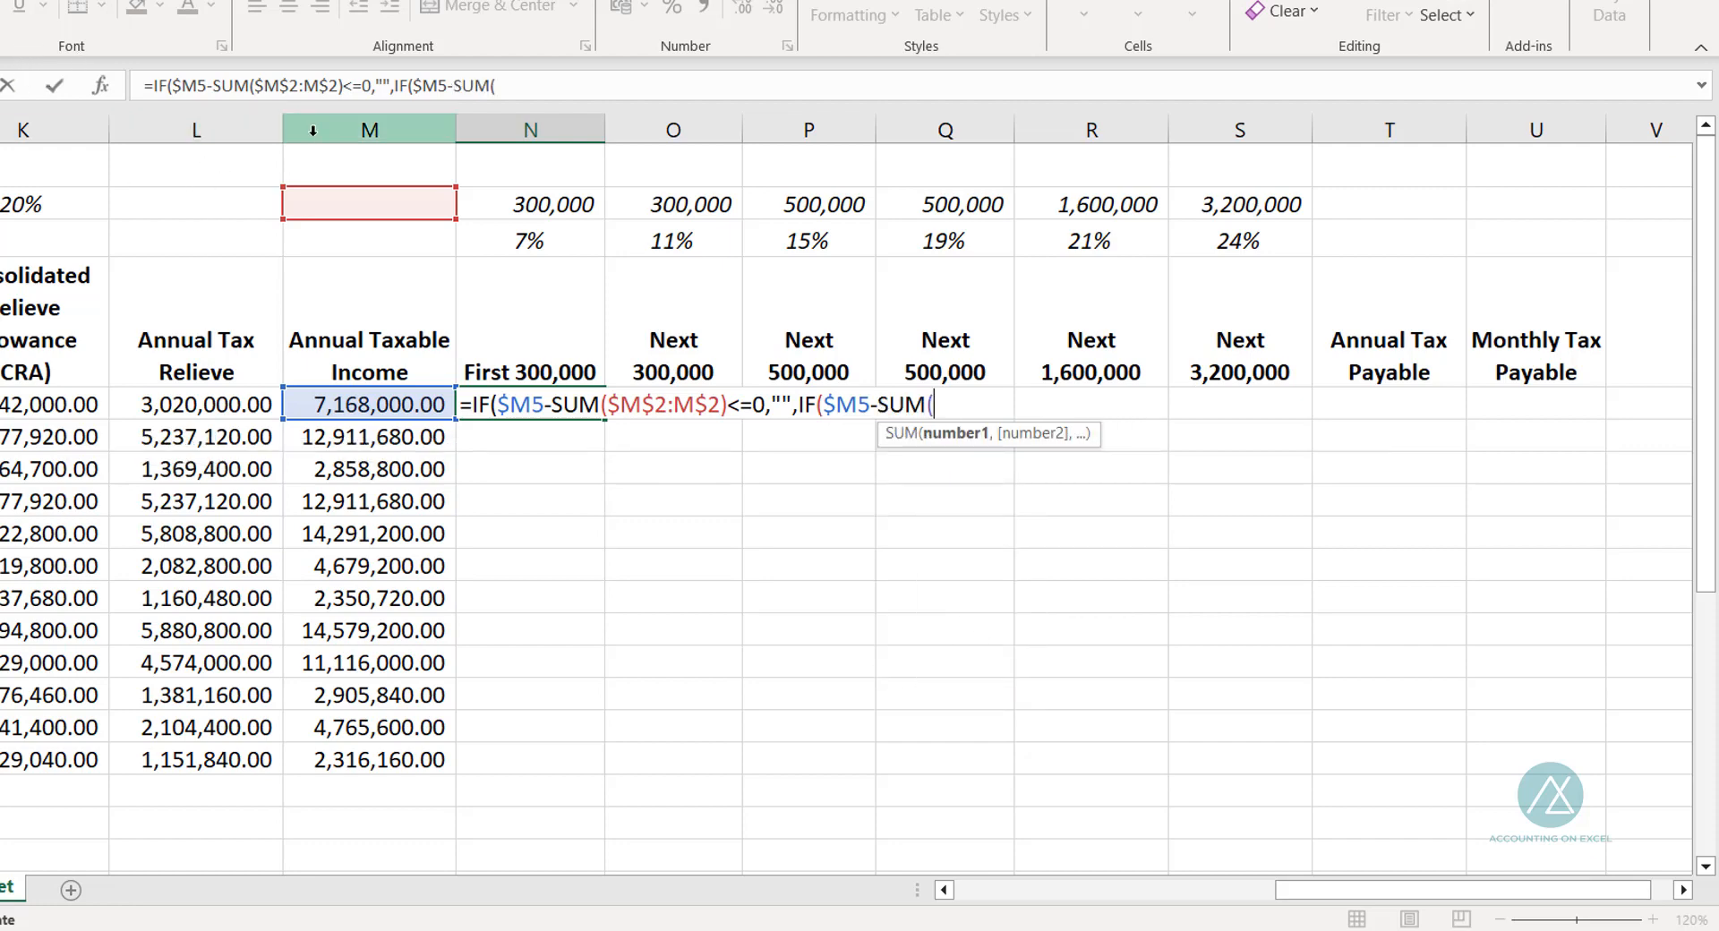
pyautogui.click(370, 201)
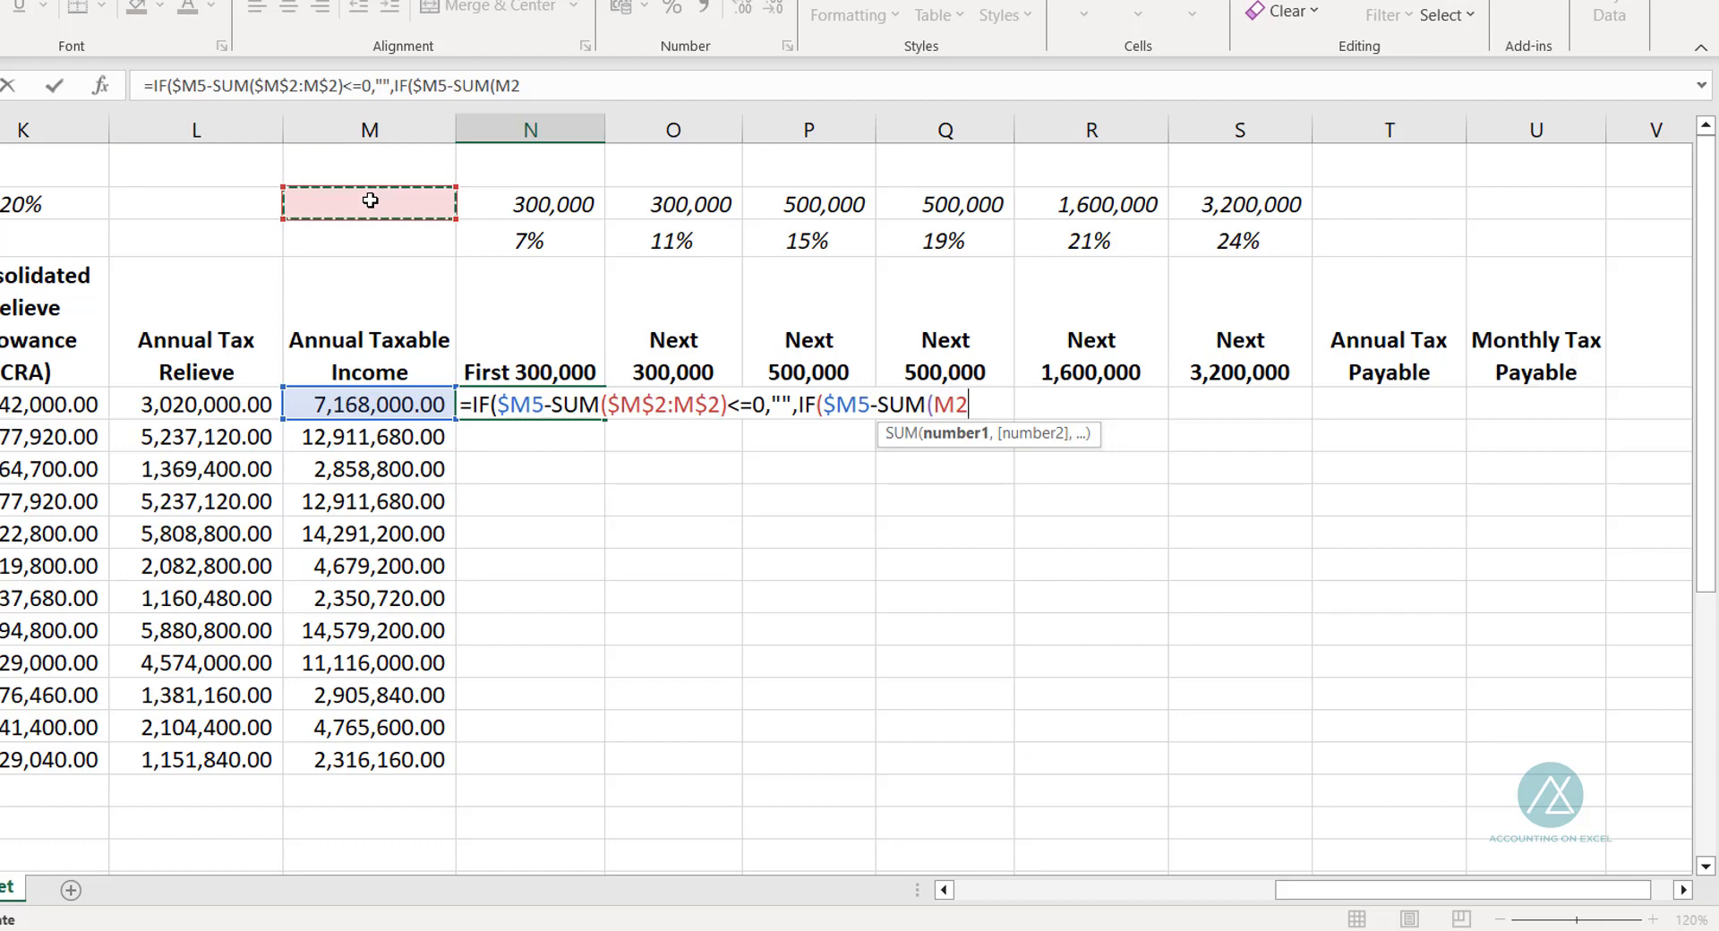
pyautogui.press('F8')
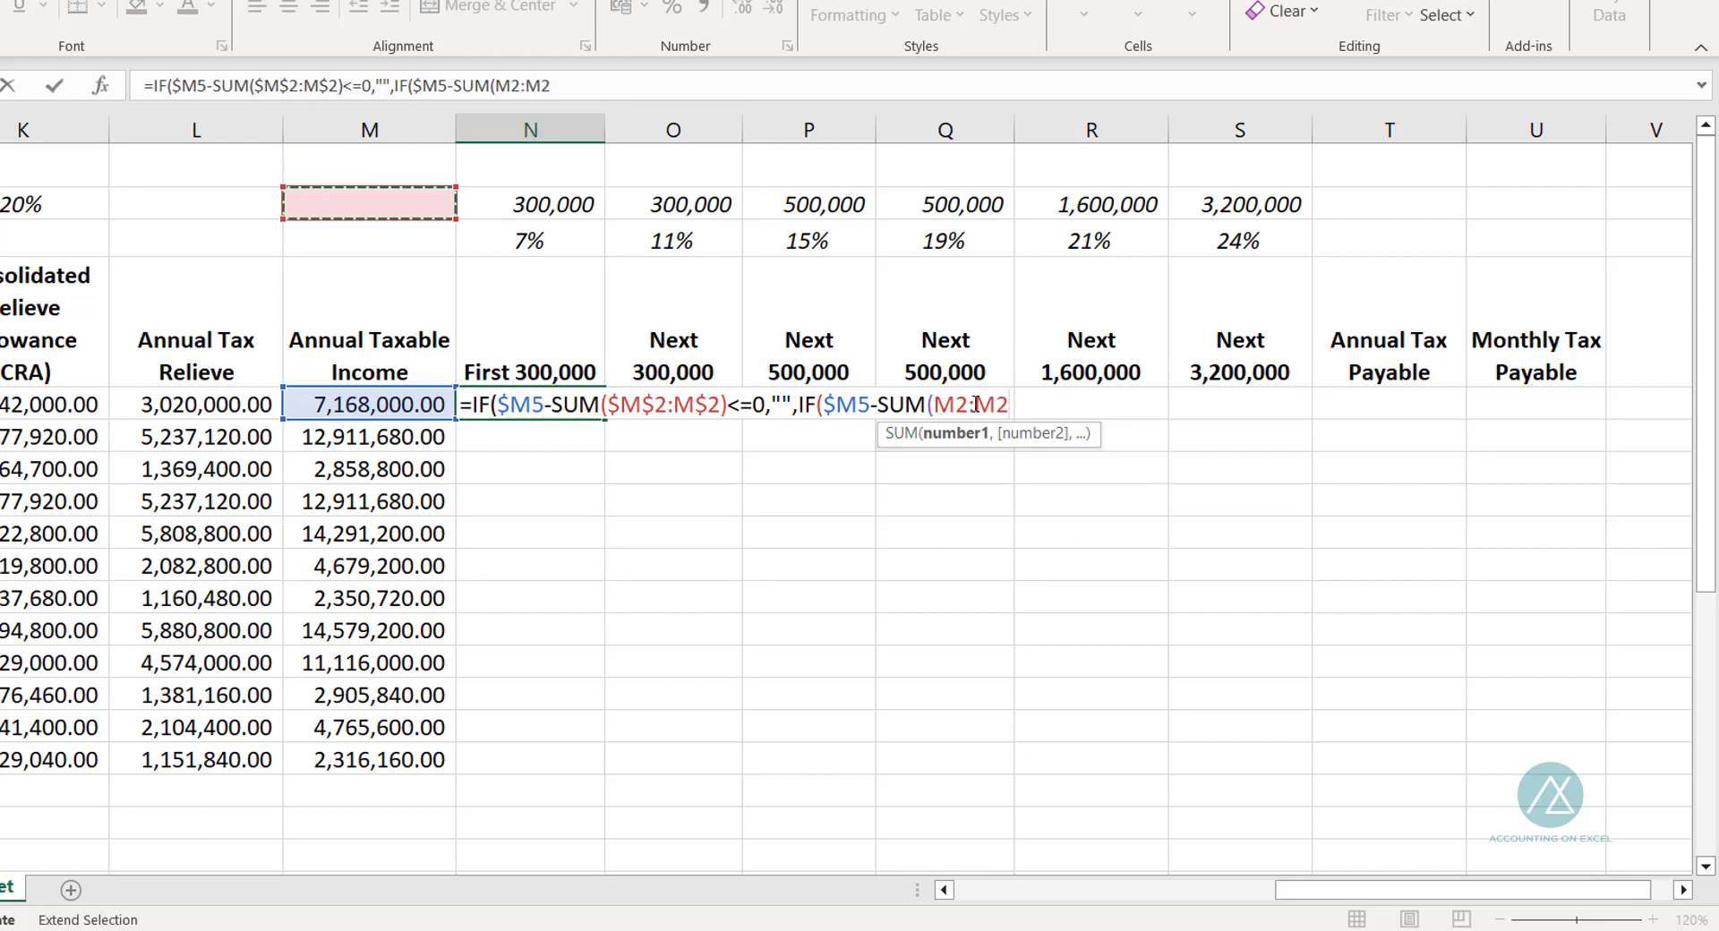
# Step: Anchor the nested test's SUM range in N5 as $M$2:M$2
pyautogui.moveTo(1009, 405); pyautogui.dragTo(945, 397)
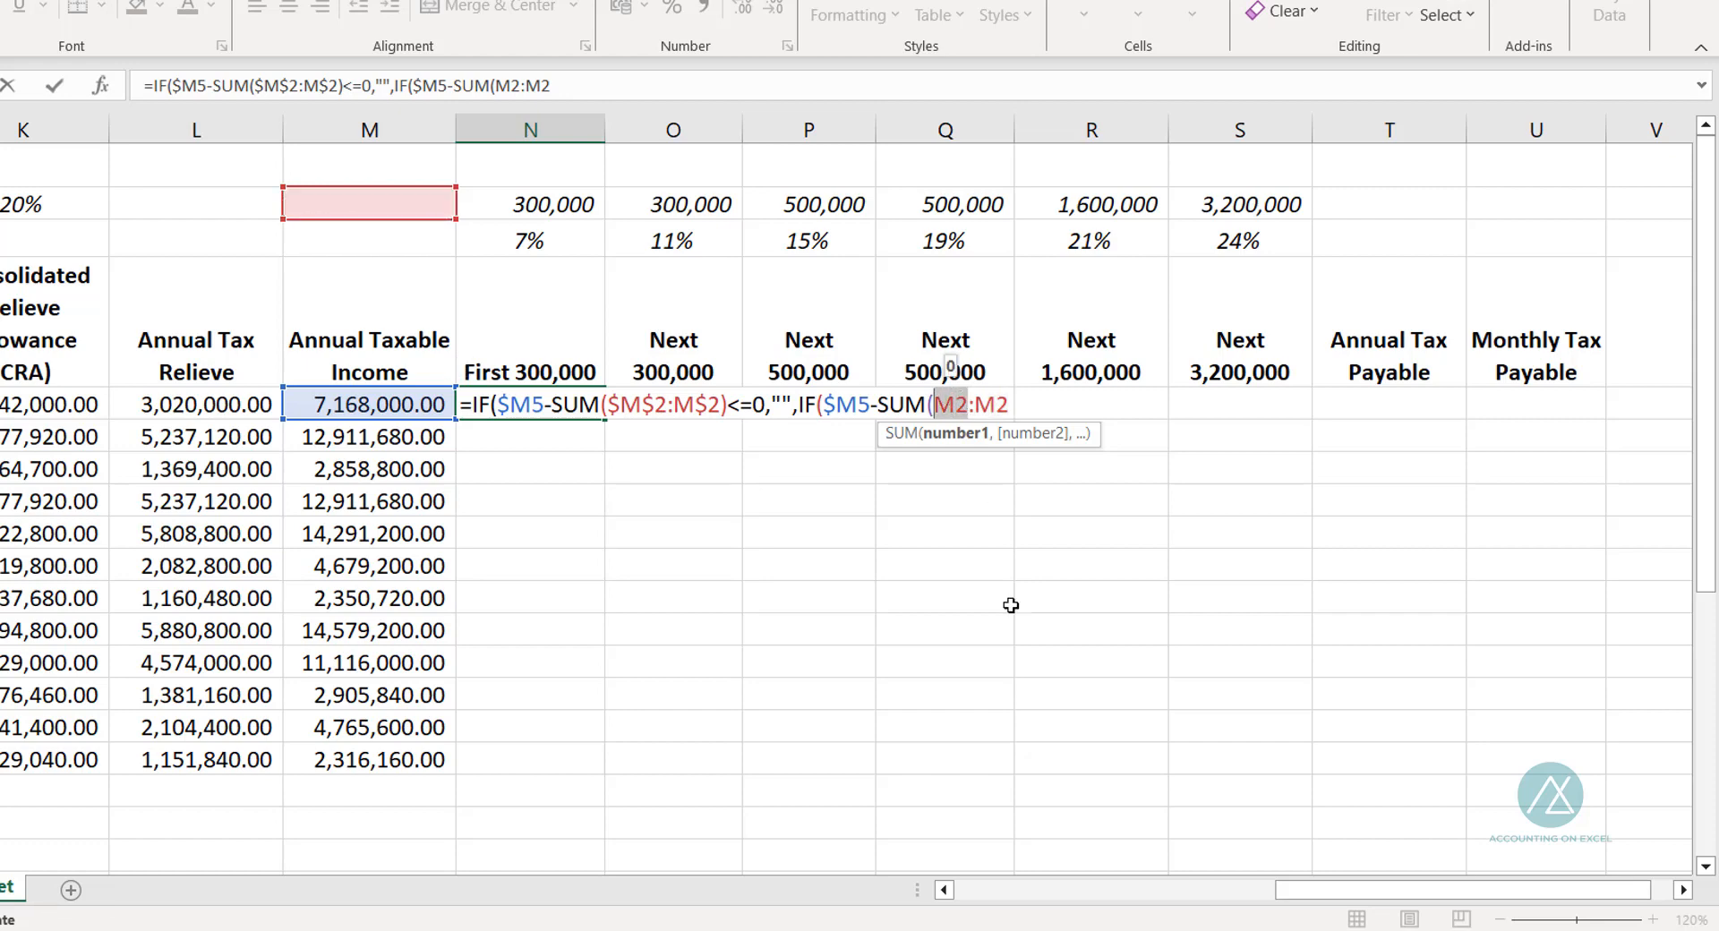
pyautogui.press('F4')
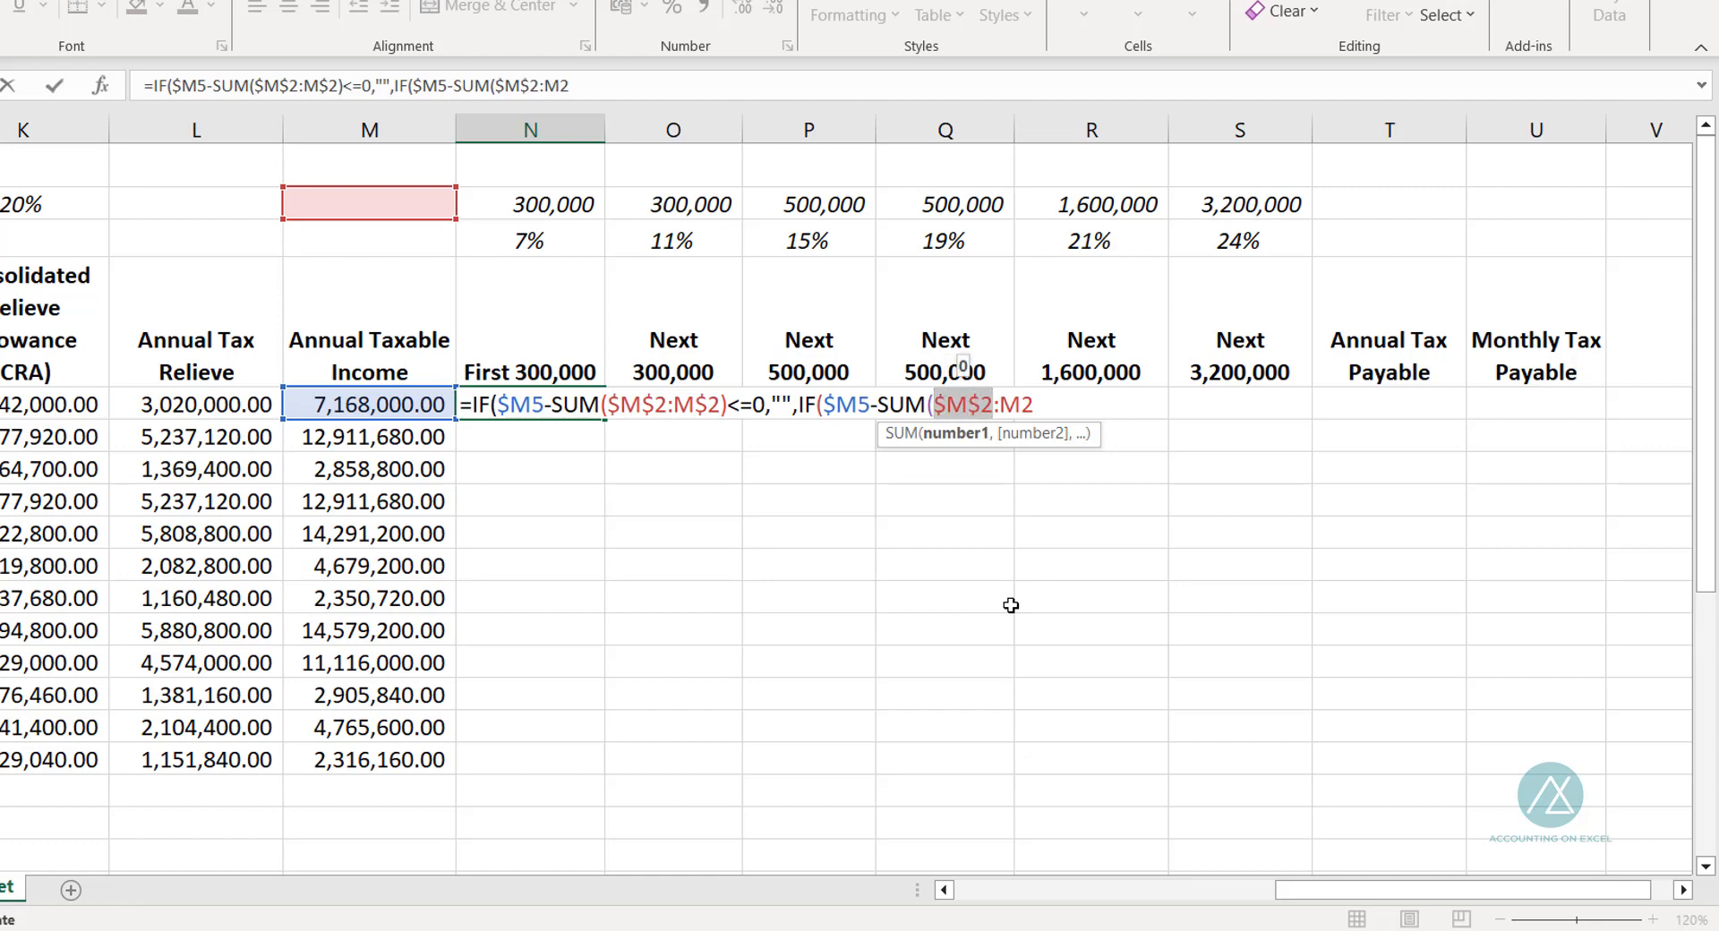
pyautogui.moveTo(1036, 403); pyautogui.dragTo(1007, 392)
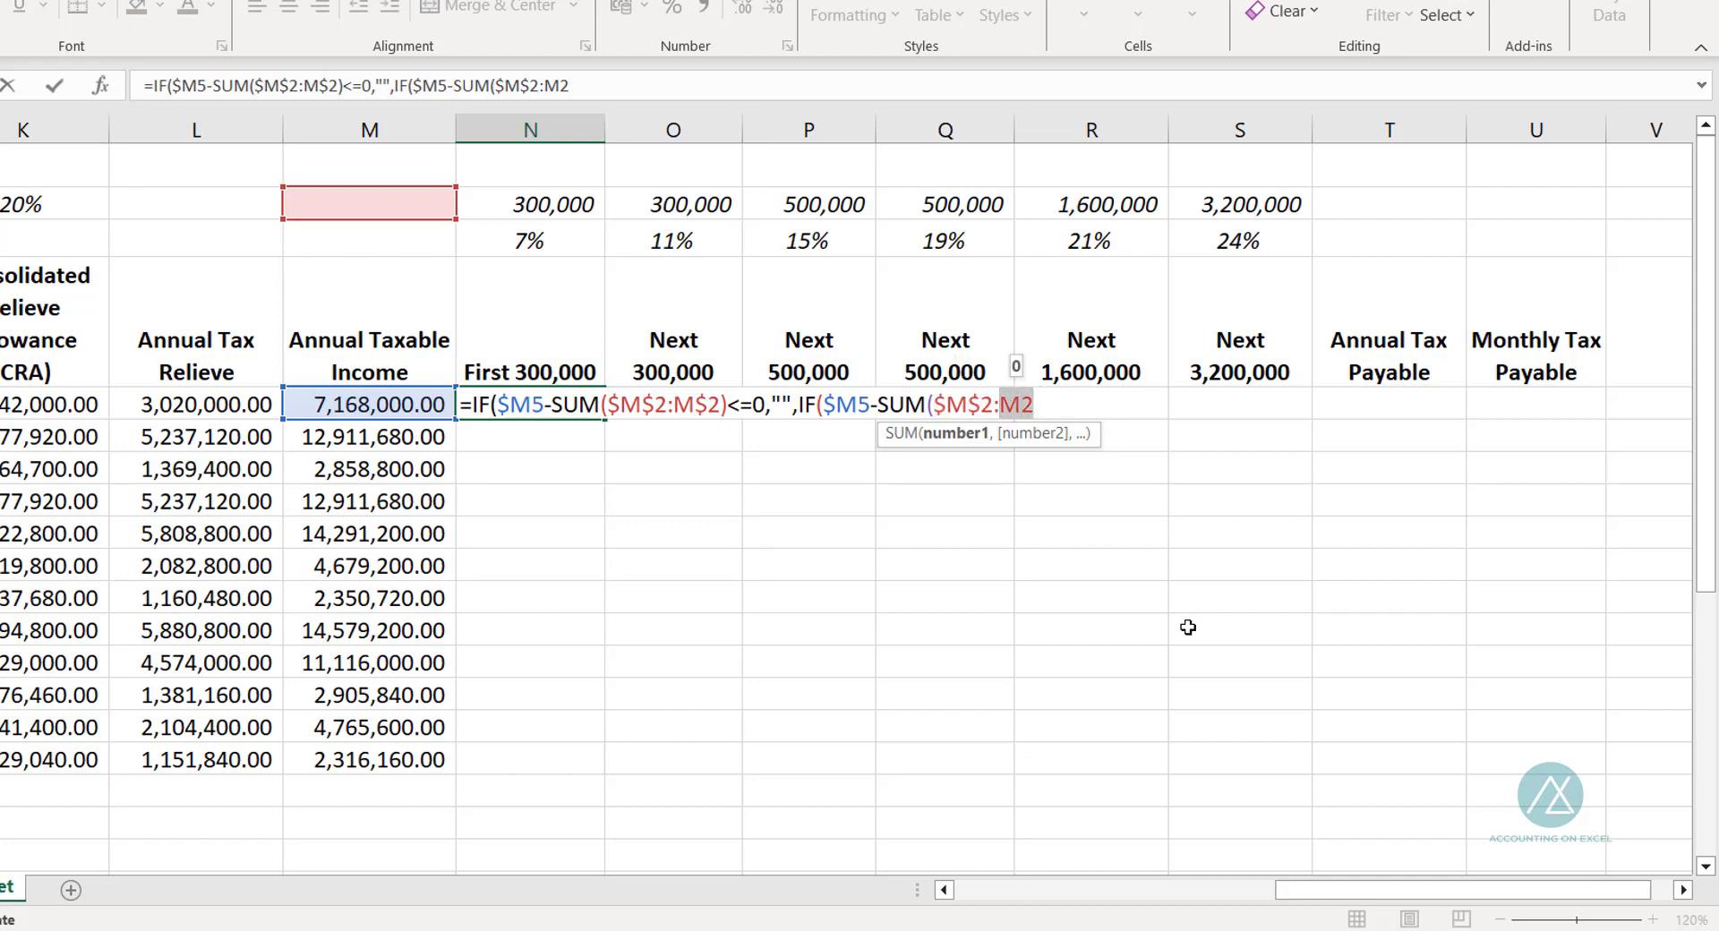
pyautogui.press('F4')
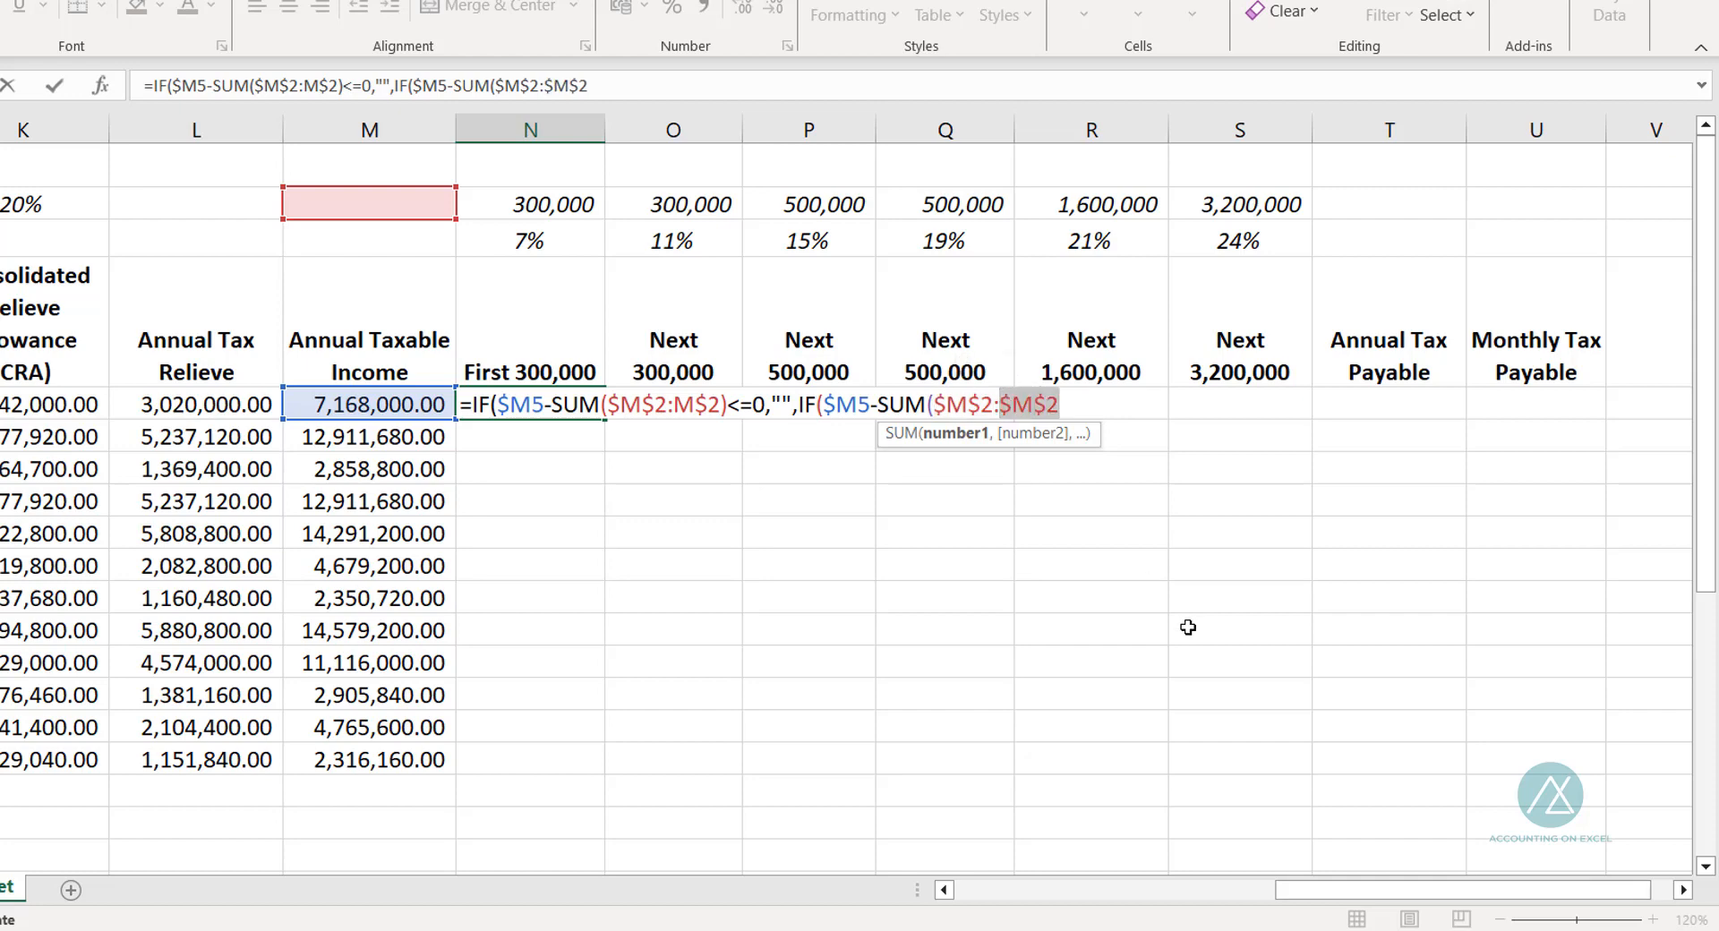
pyautogui.press('F4')
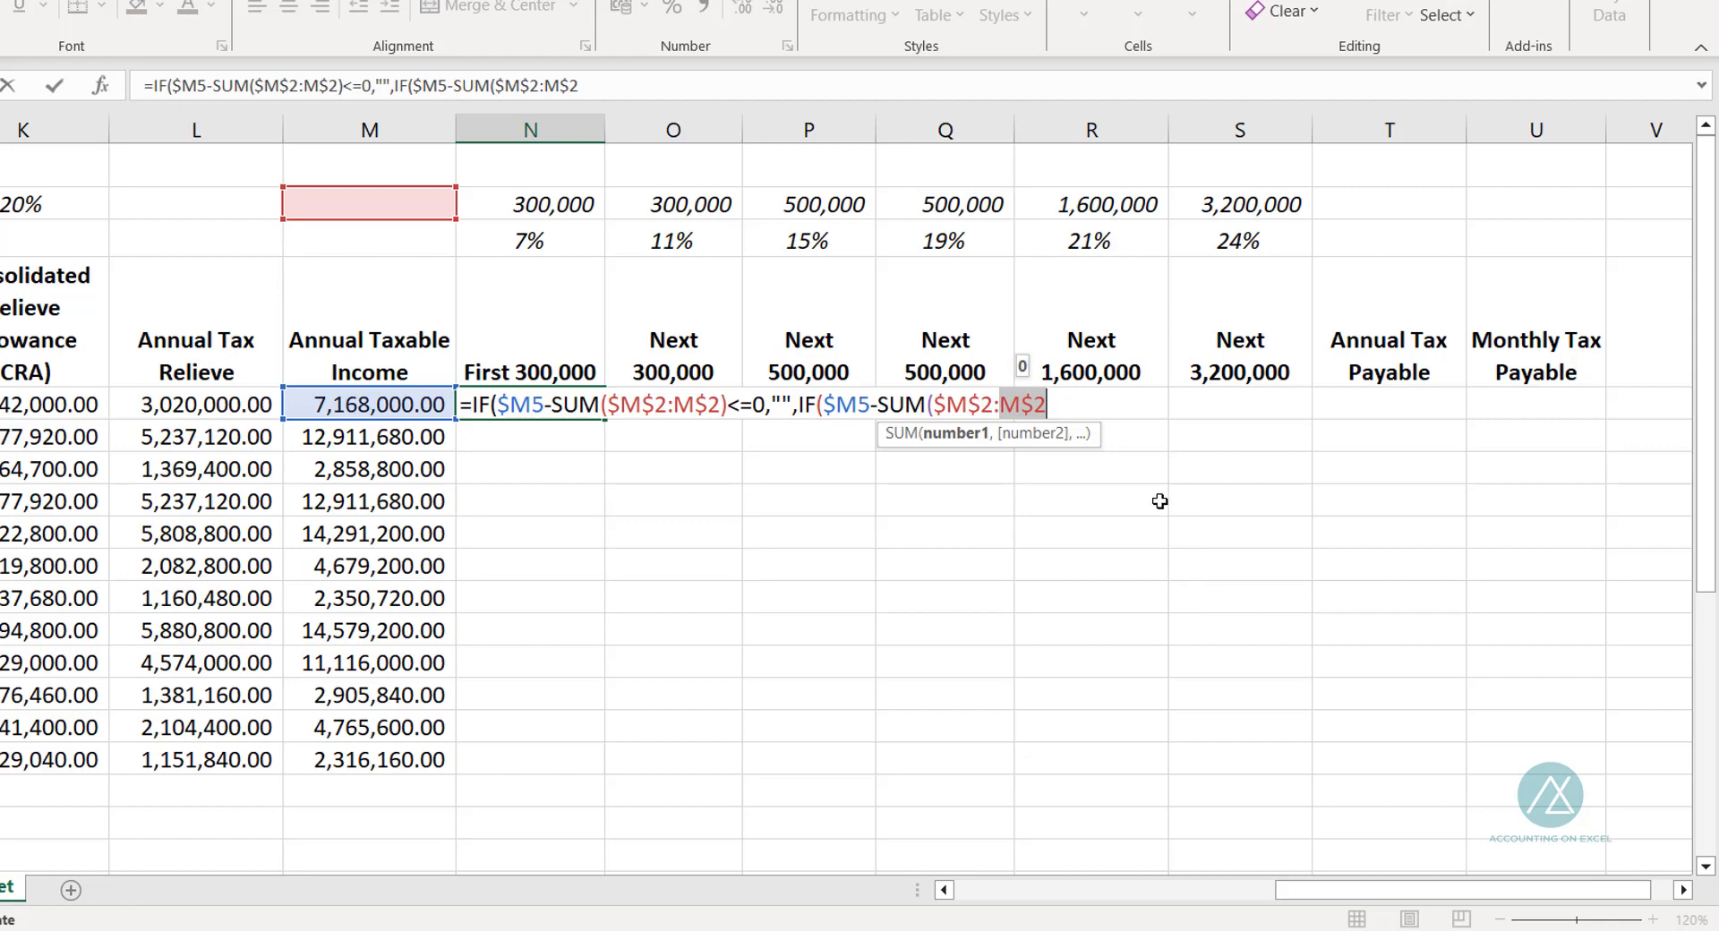
# Step: Close the nested SUM in N5 and complete the test with >=N$2, keeping the band limit row-absolute
pyautogui.click(1066, 405)
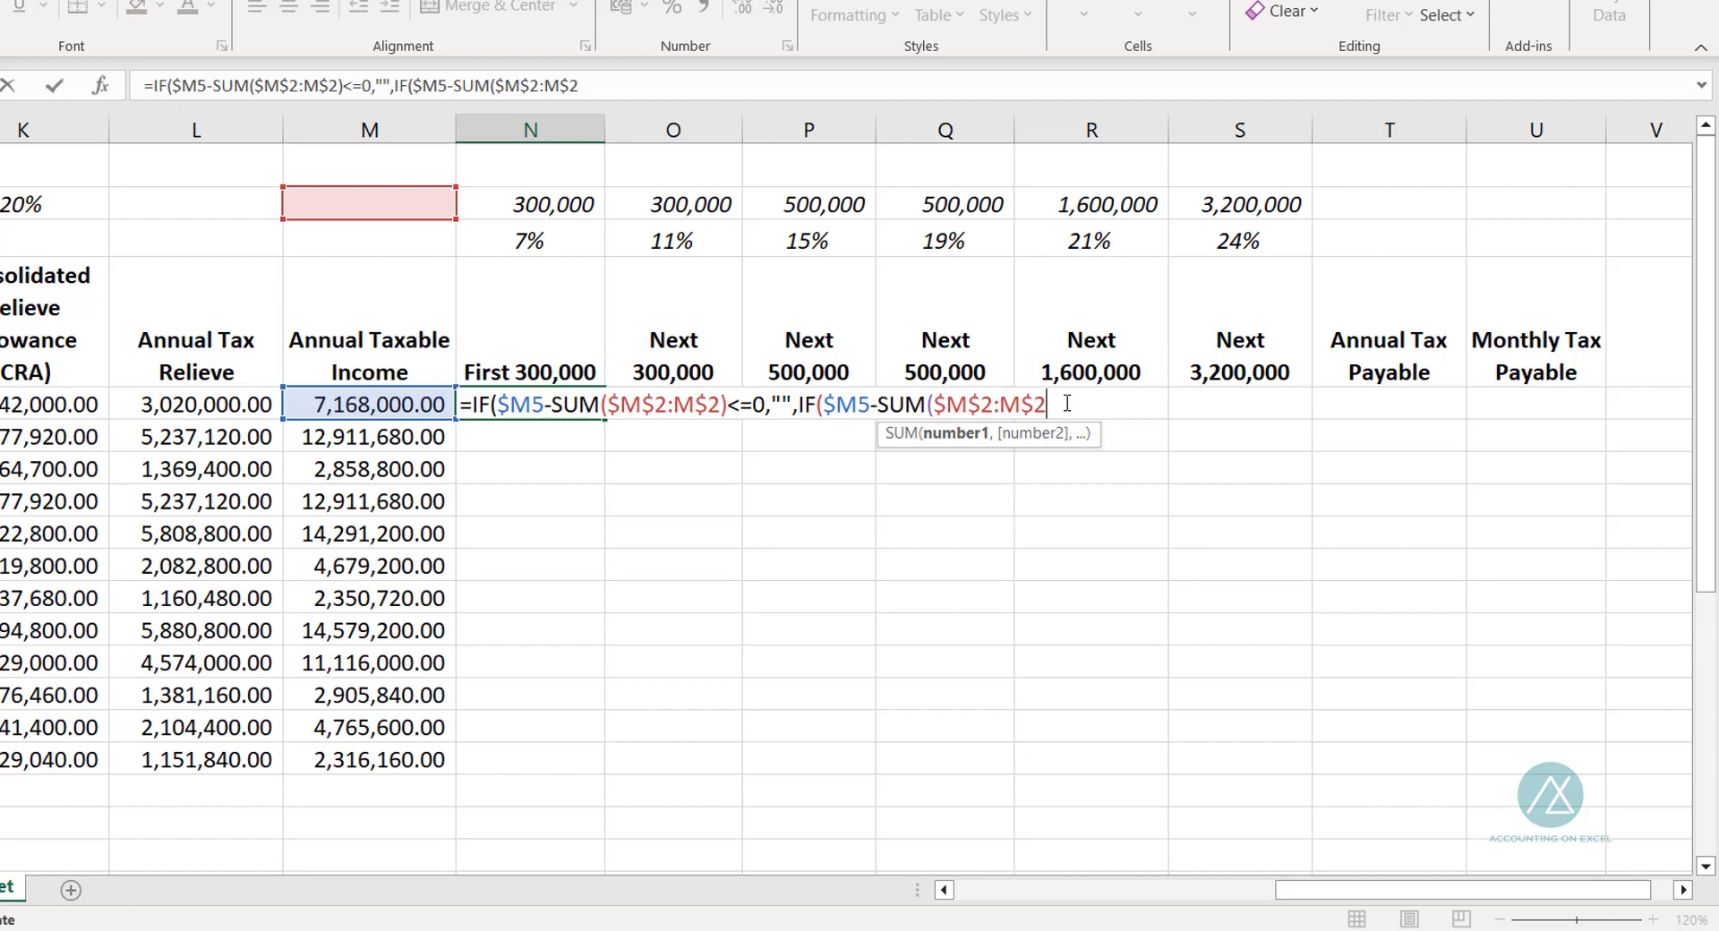
pyautogui.write(')')
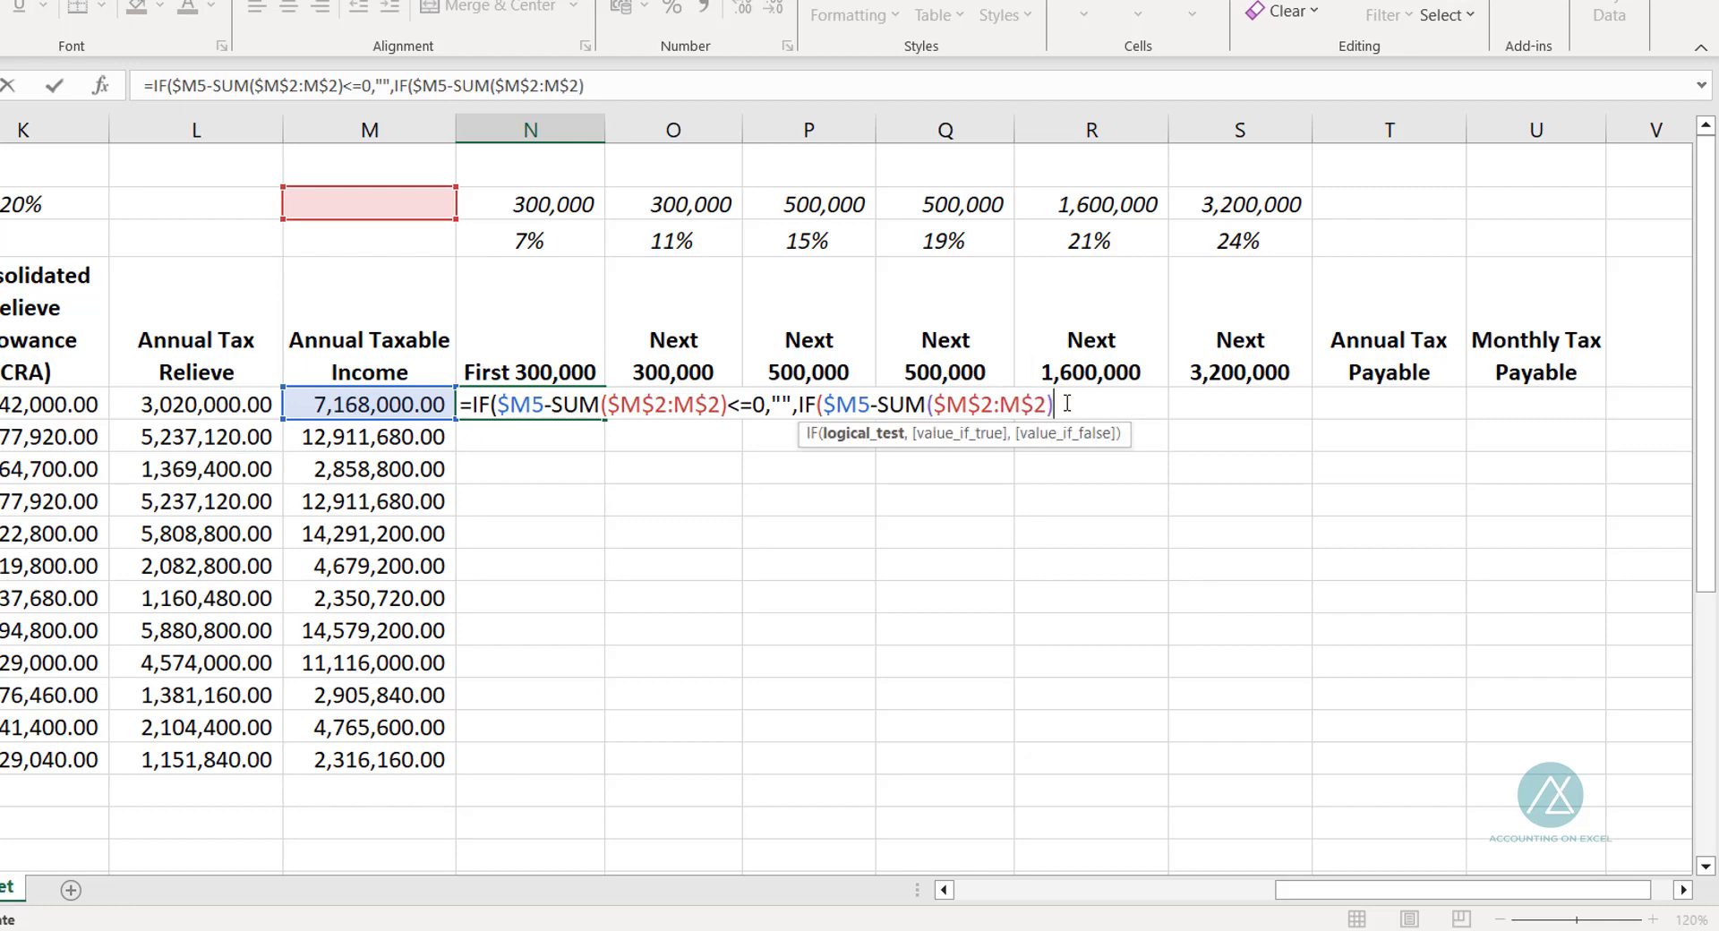
pyautogui.write('>=')
pyautogui.click(540, 206)
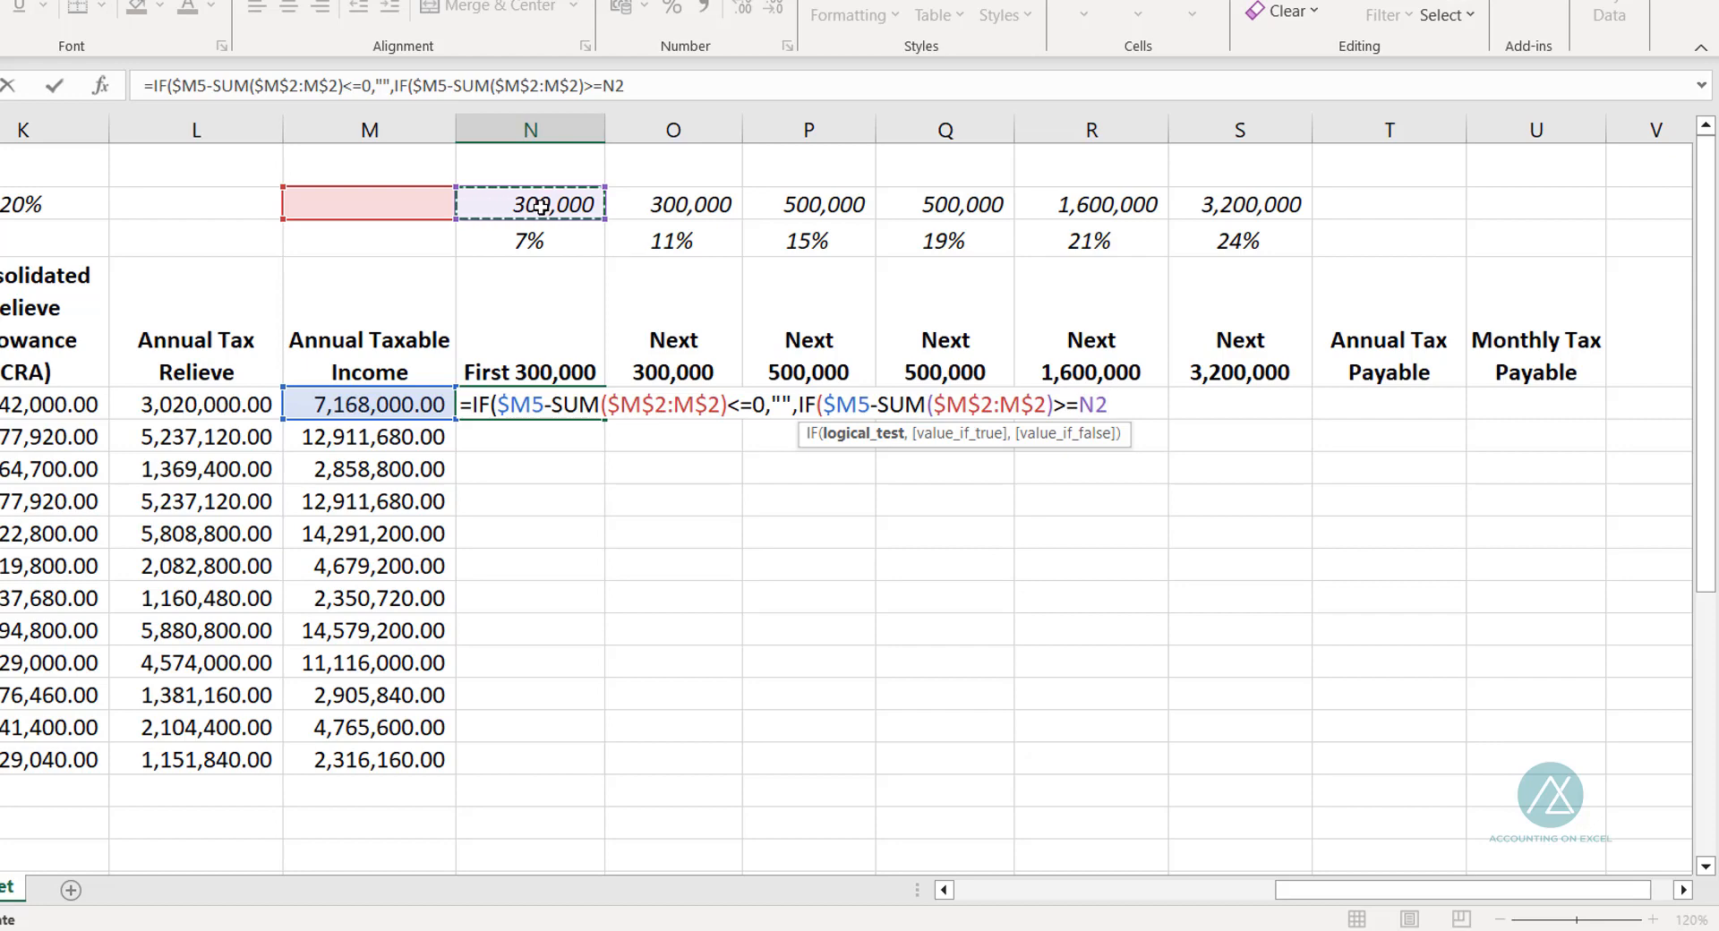
pyautogui.press('F4')
pyautogui.press('F4')
pyautogui.write(',')
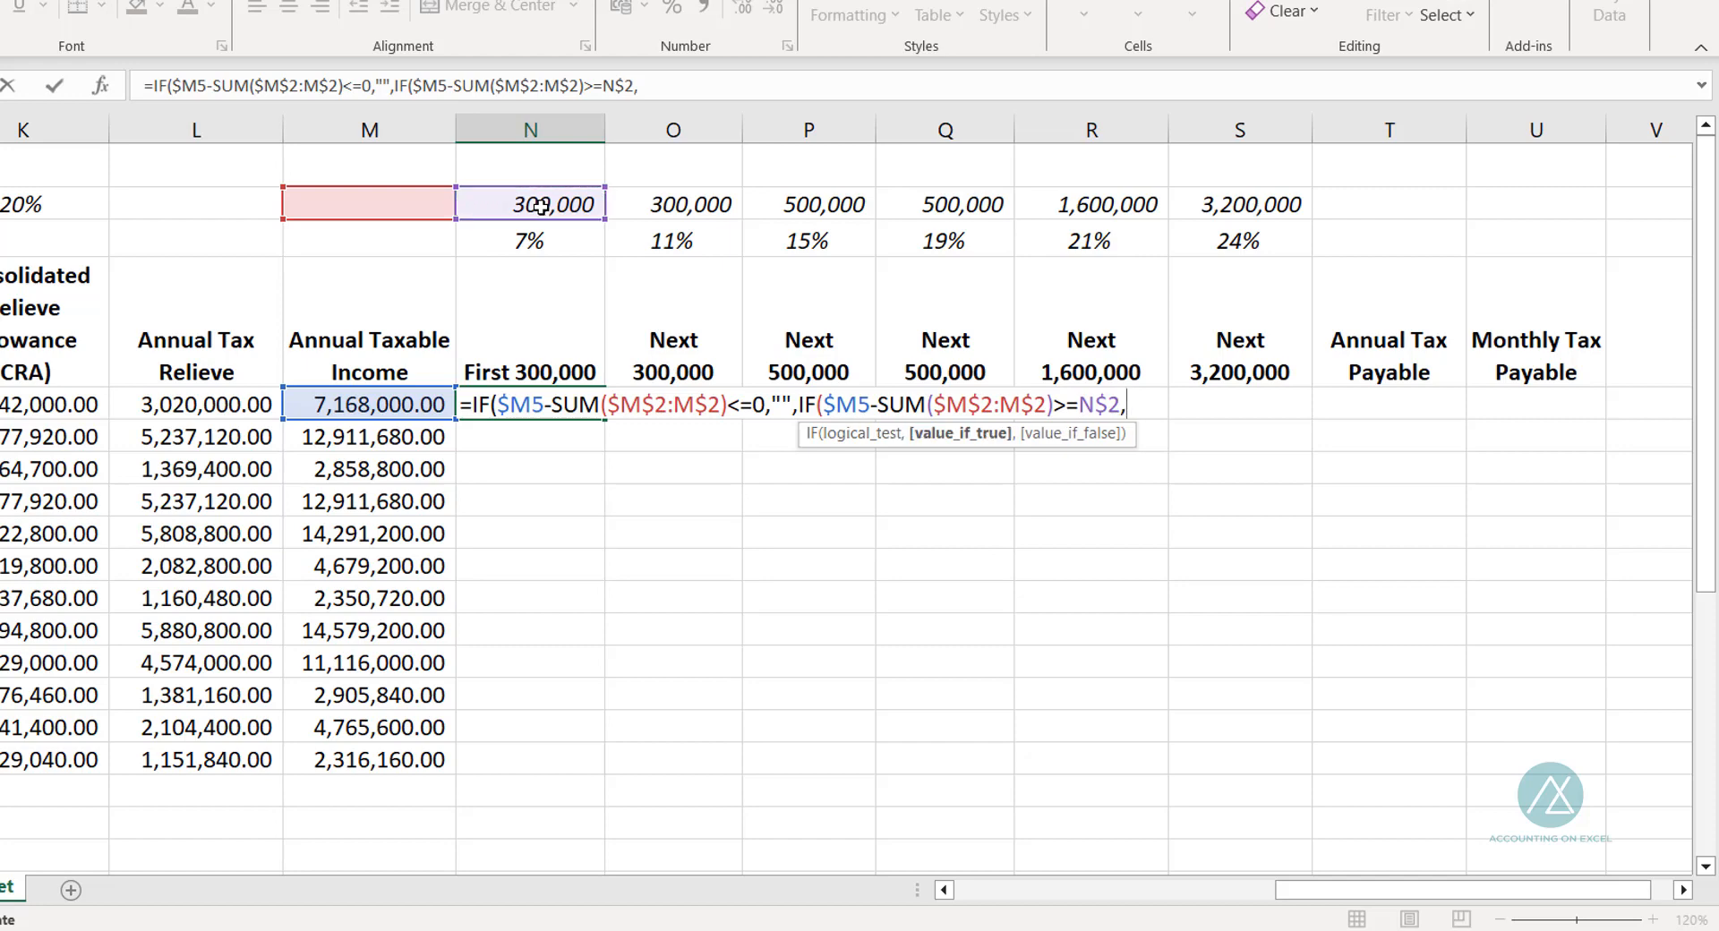
# Step: Set the nested IF's value-if-true in N5 to N$3*N$2, with both references row-absolute
pyautogui.click(498, 242)
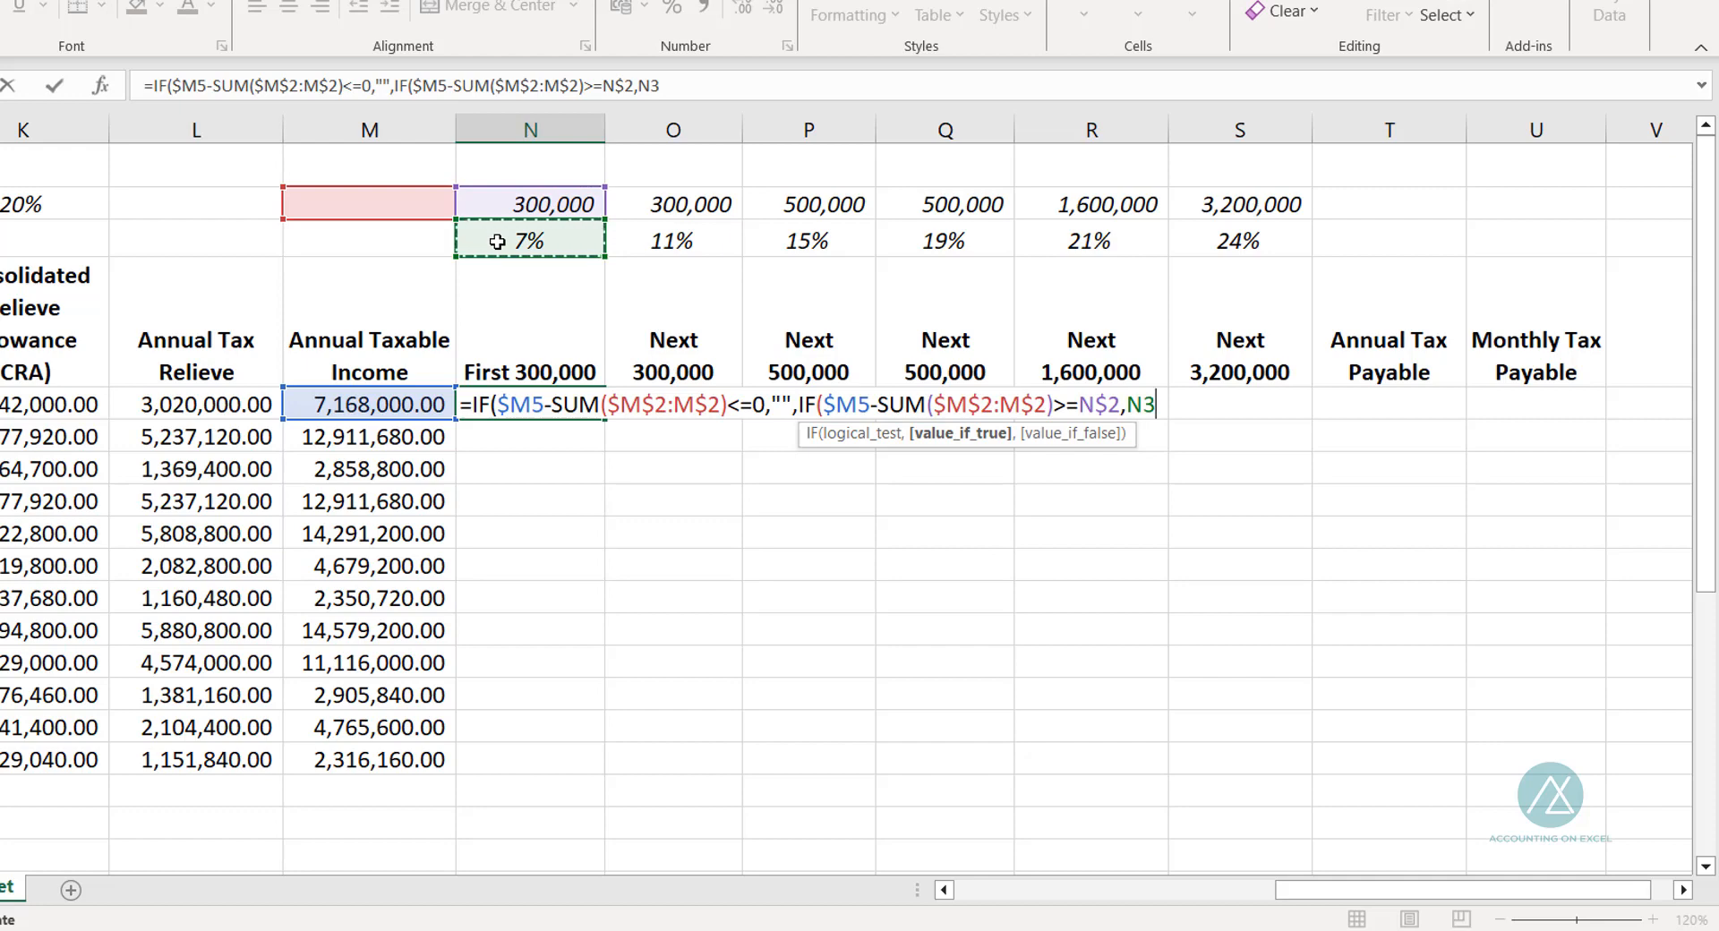
pyautogui.press('F4')
pyautogui.press('F4')
pyautogui.write('*')
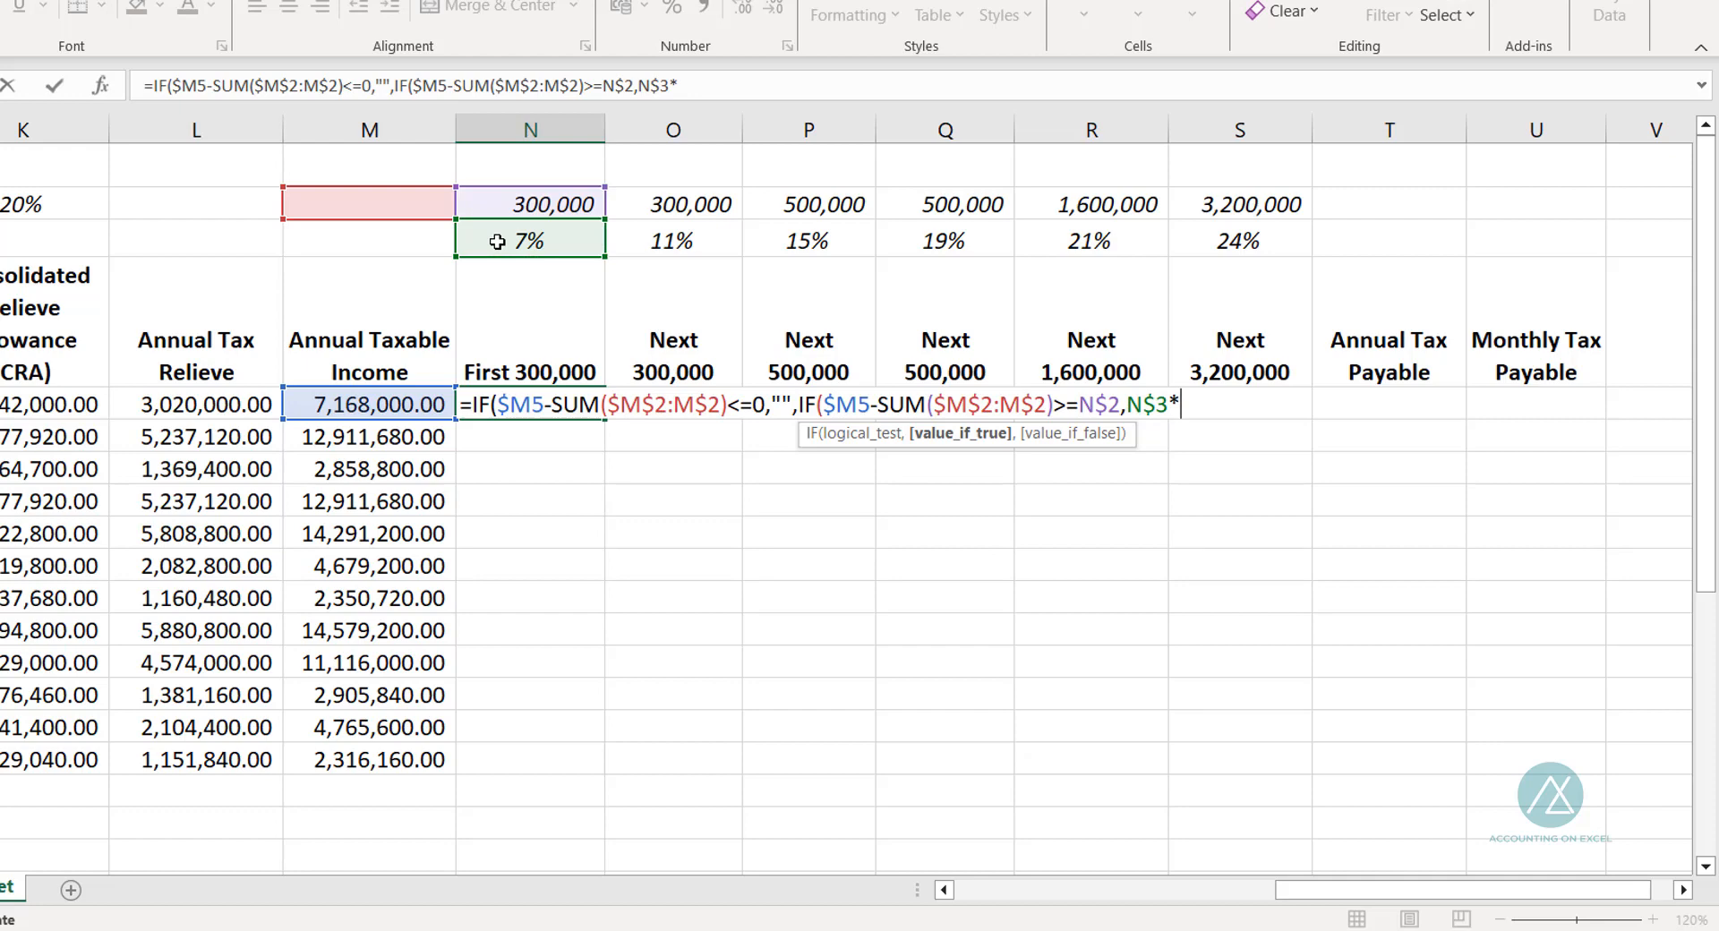
pyautogui.click(512, 201)
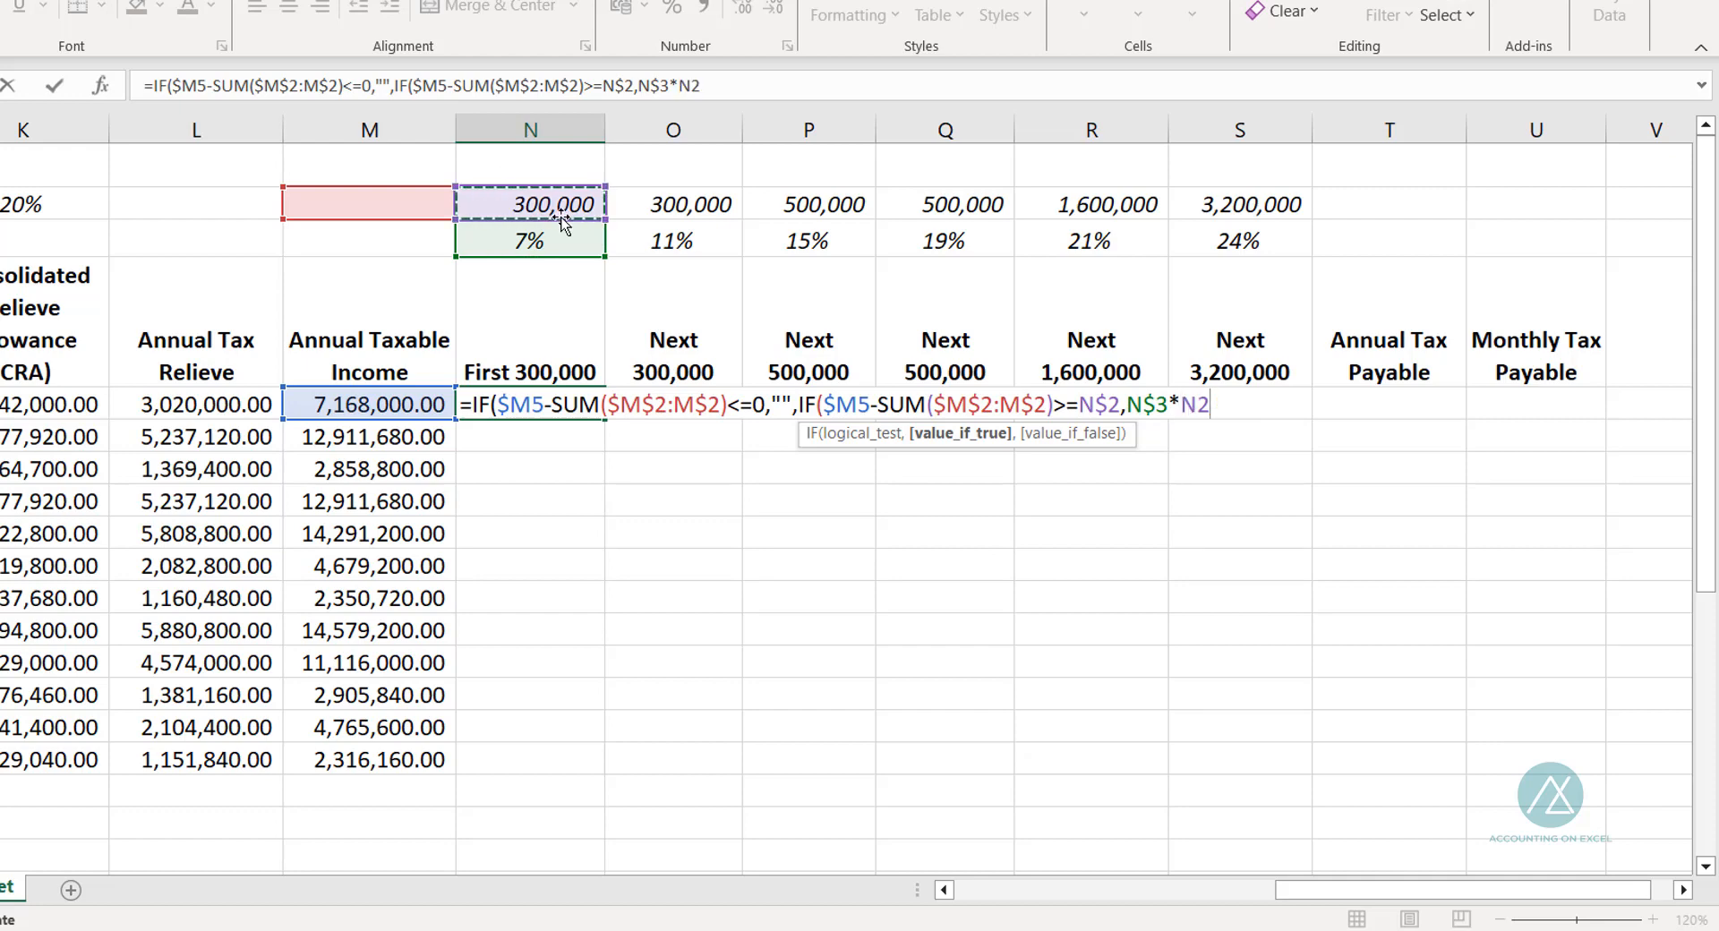
pyautogui.press('F4')
pyautogui.press('F4')
# Step: Begin the nested IF's value-if-false in N5 with ($M5-SUM(M2:M2, keeping M5 column-absolute
pyautogui.write(',(')
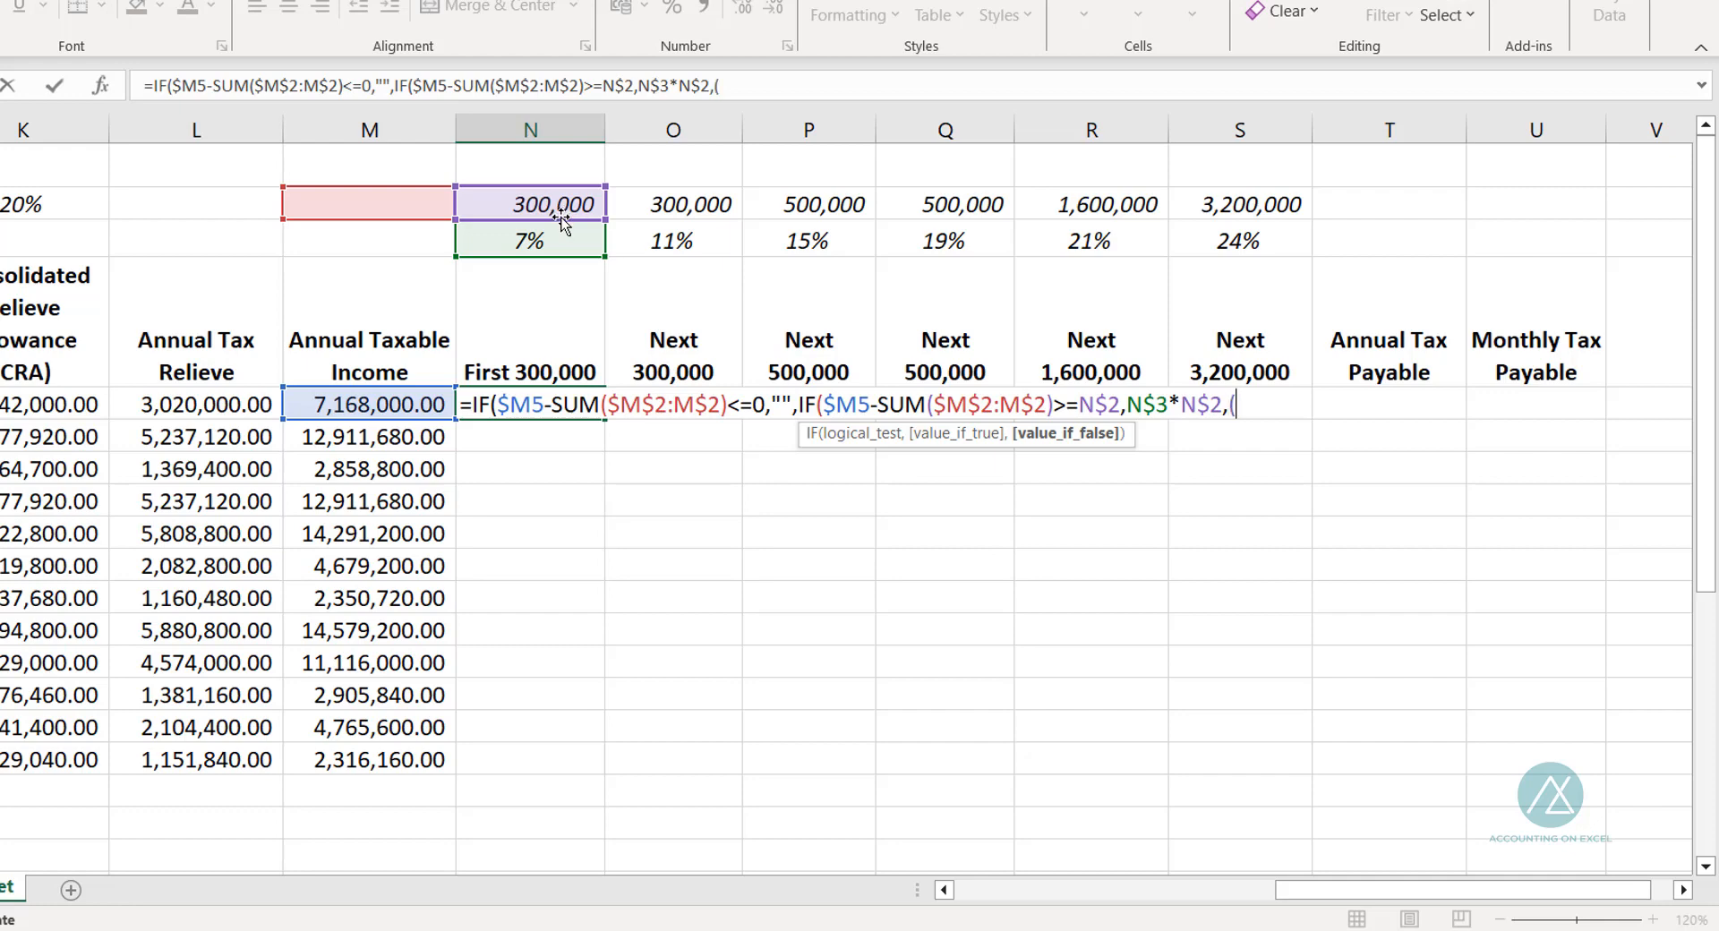
pyautogui.click(368, 412)
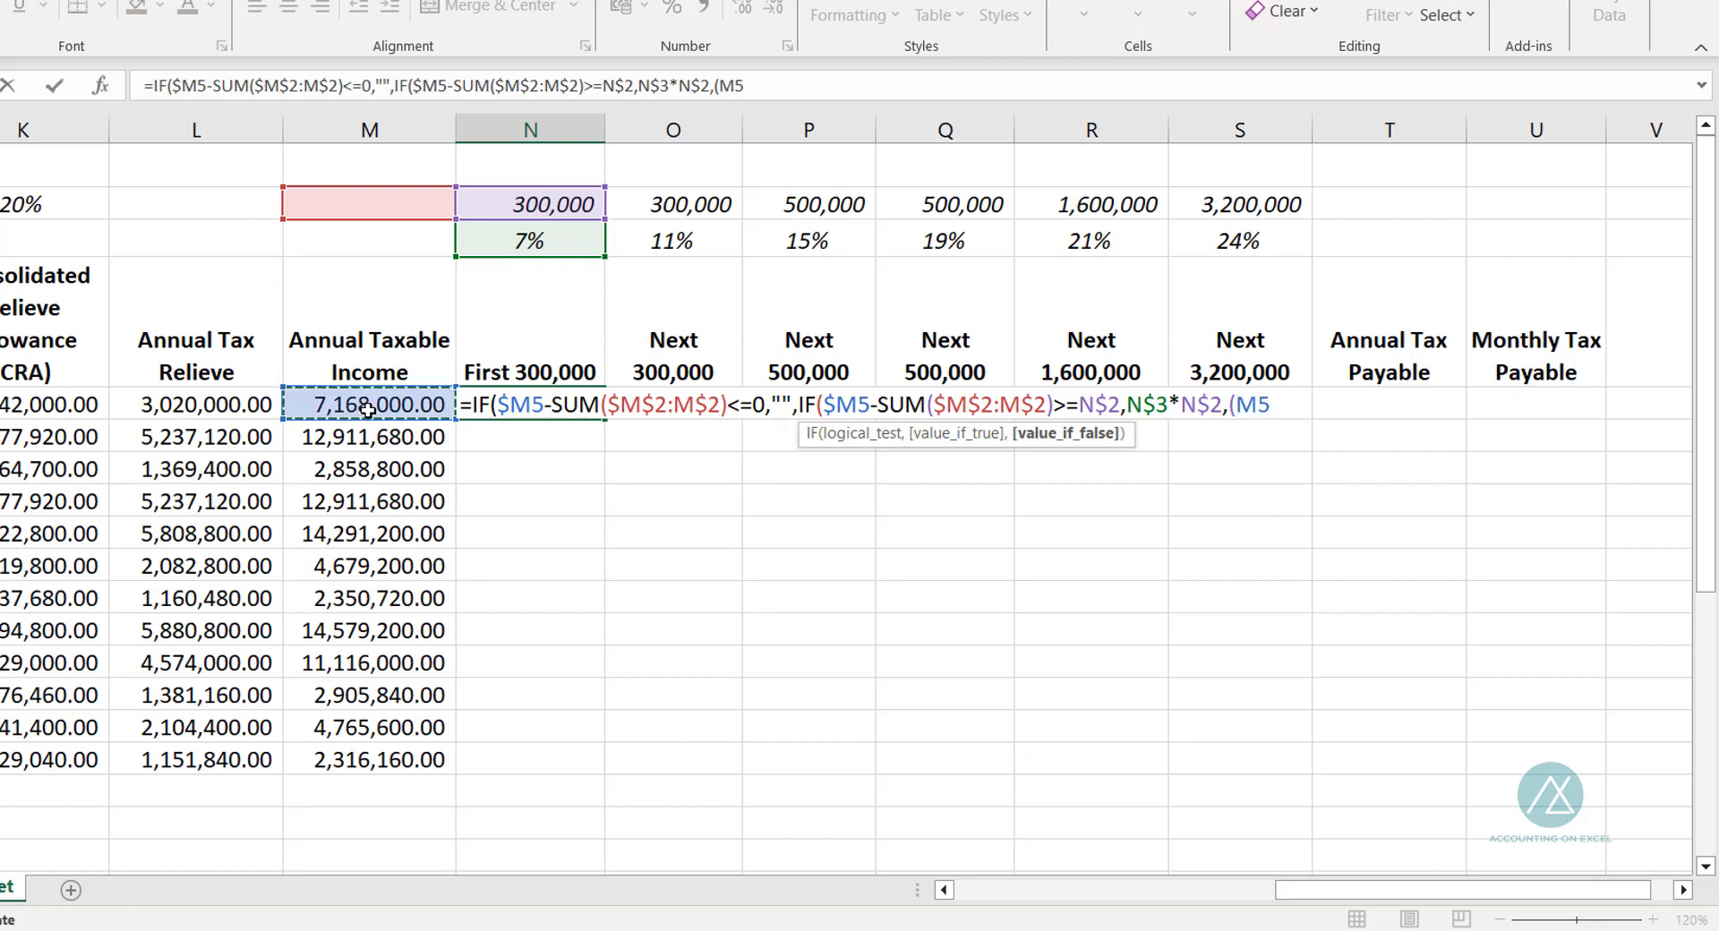
pyautogui.press('F4')
pyautogui.press('F4')
pyautogui.press('F4')
pyautogui.write('-sum')
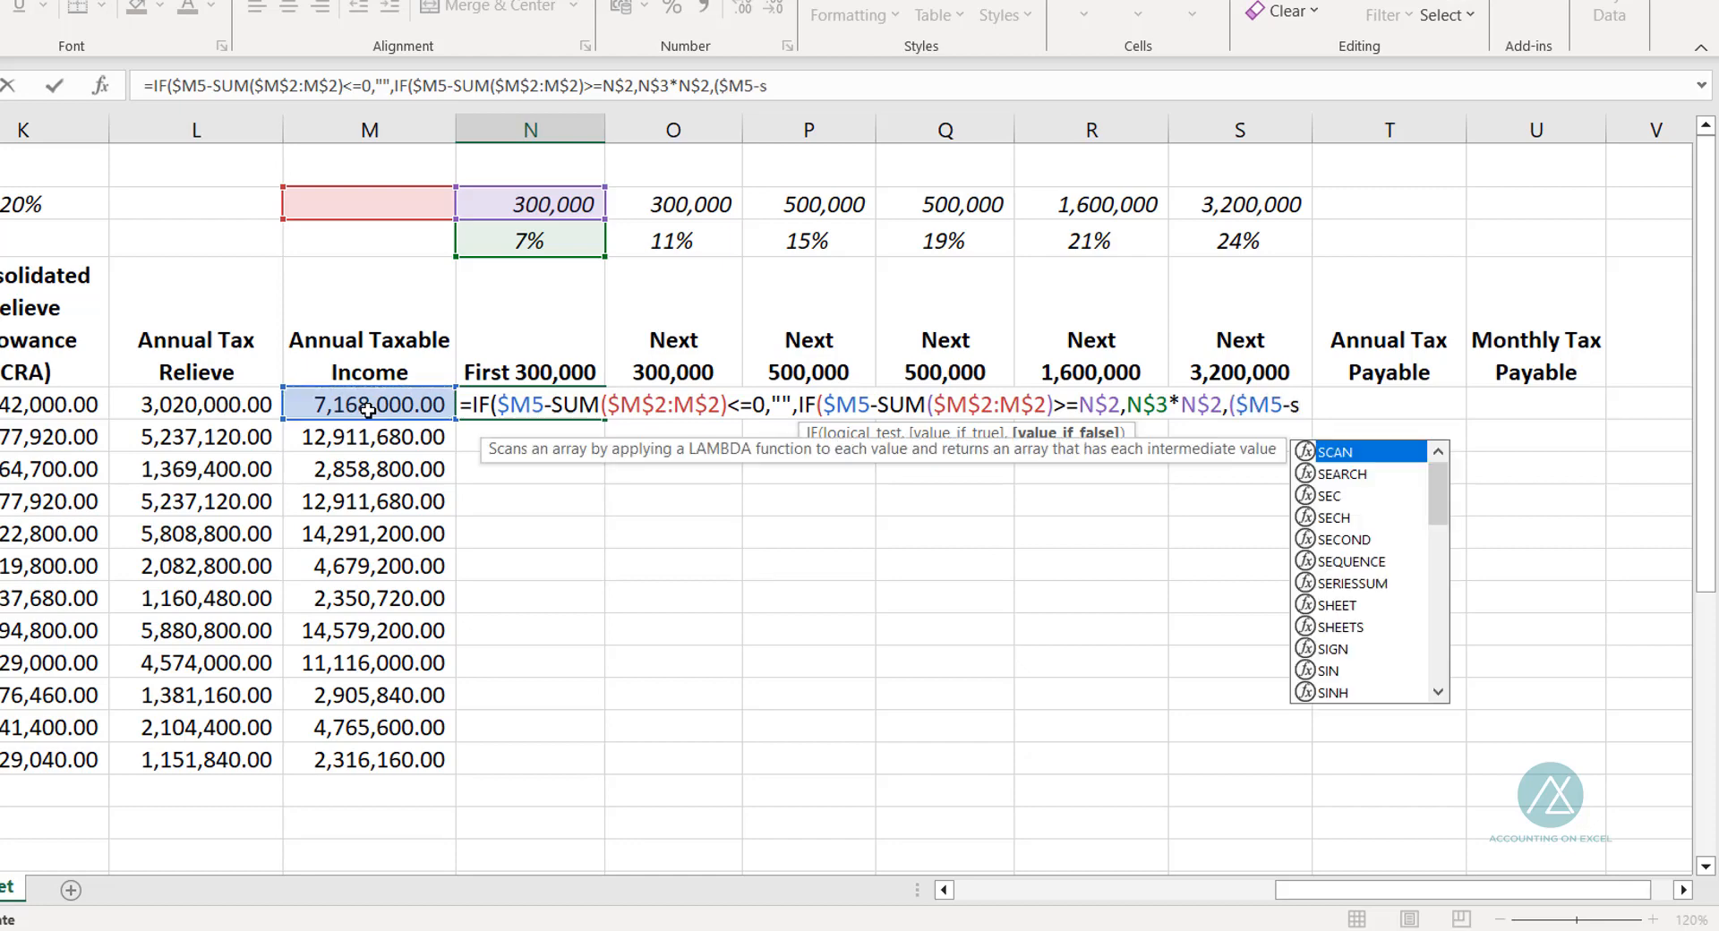
pyautogui.press('Tab')
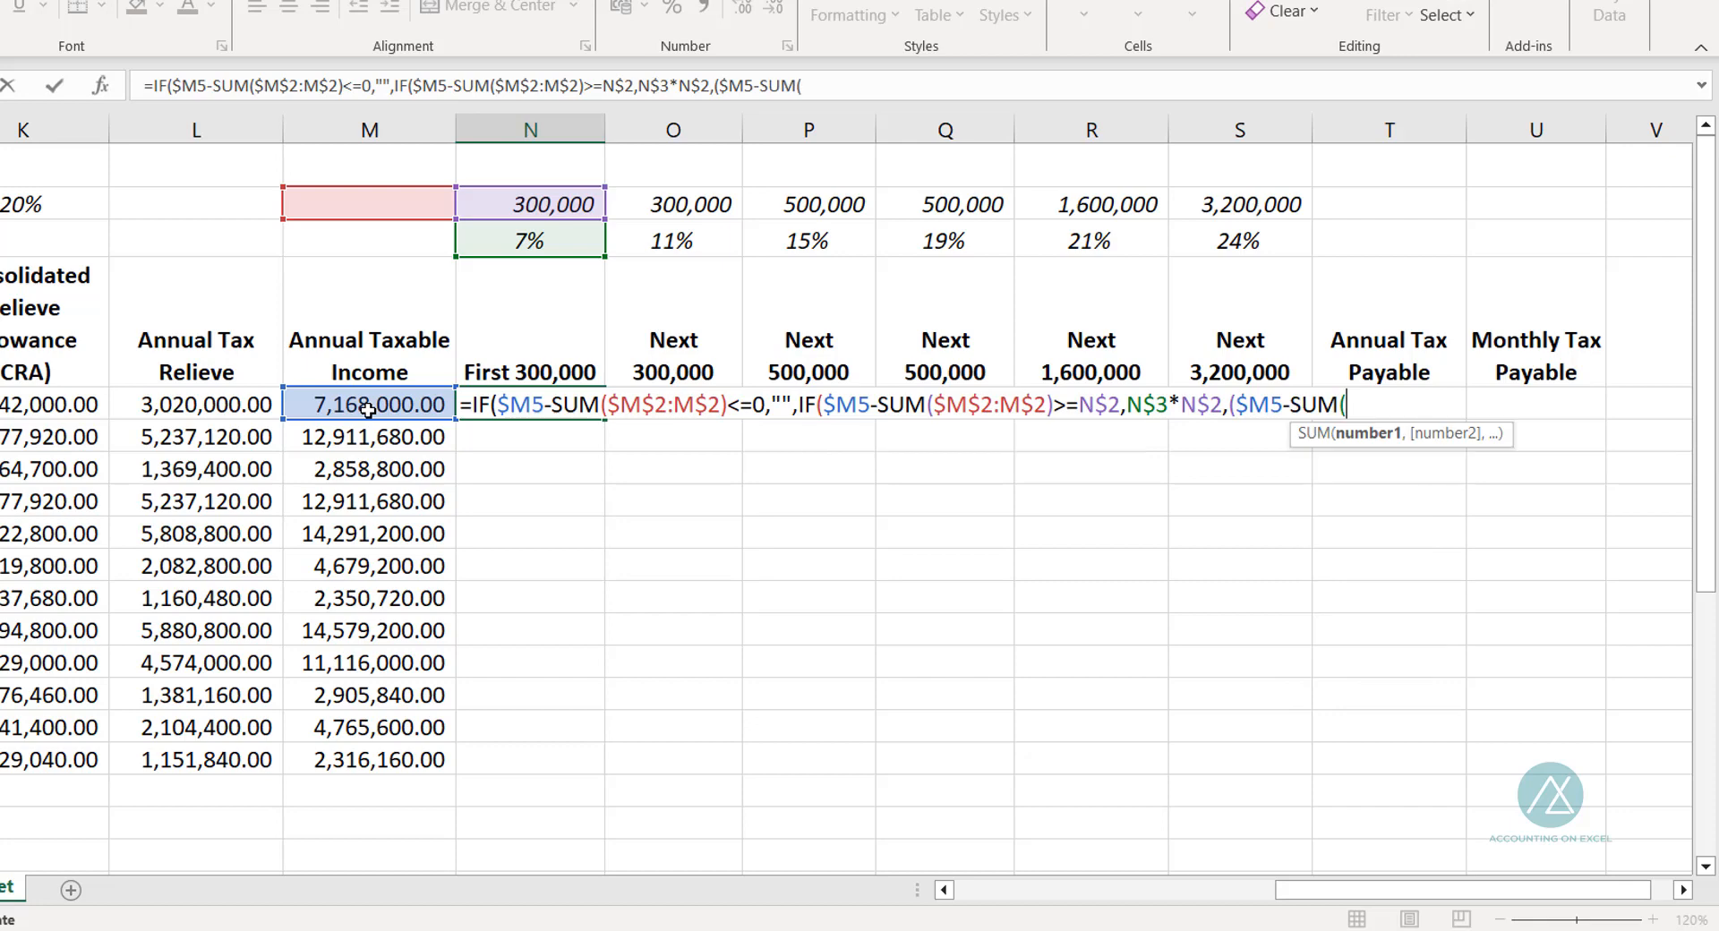
pyautogui.click(366, 200)
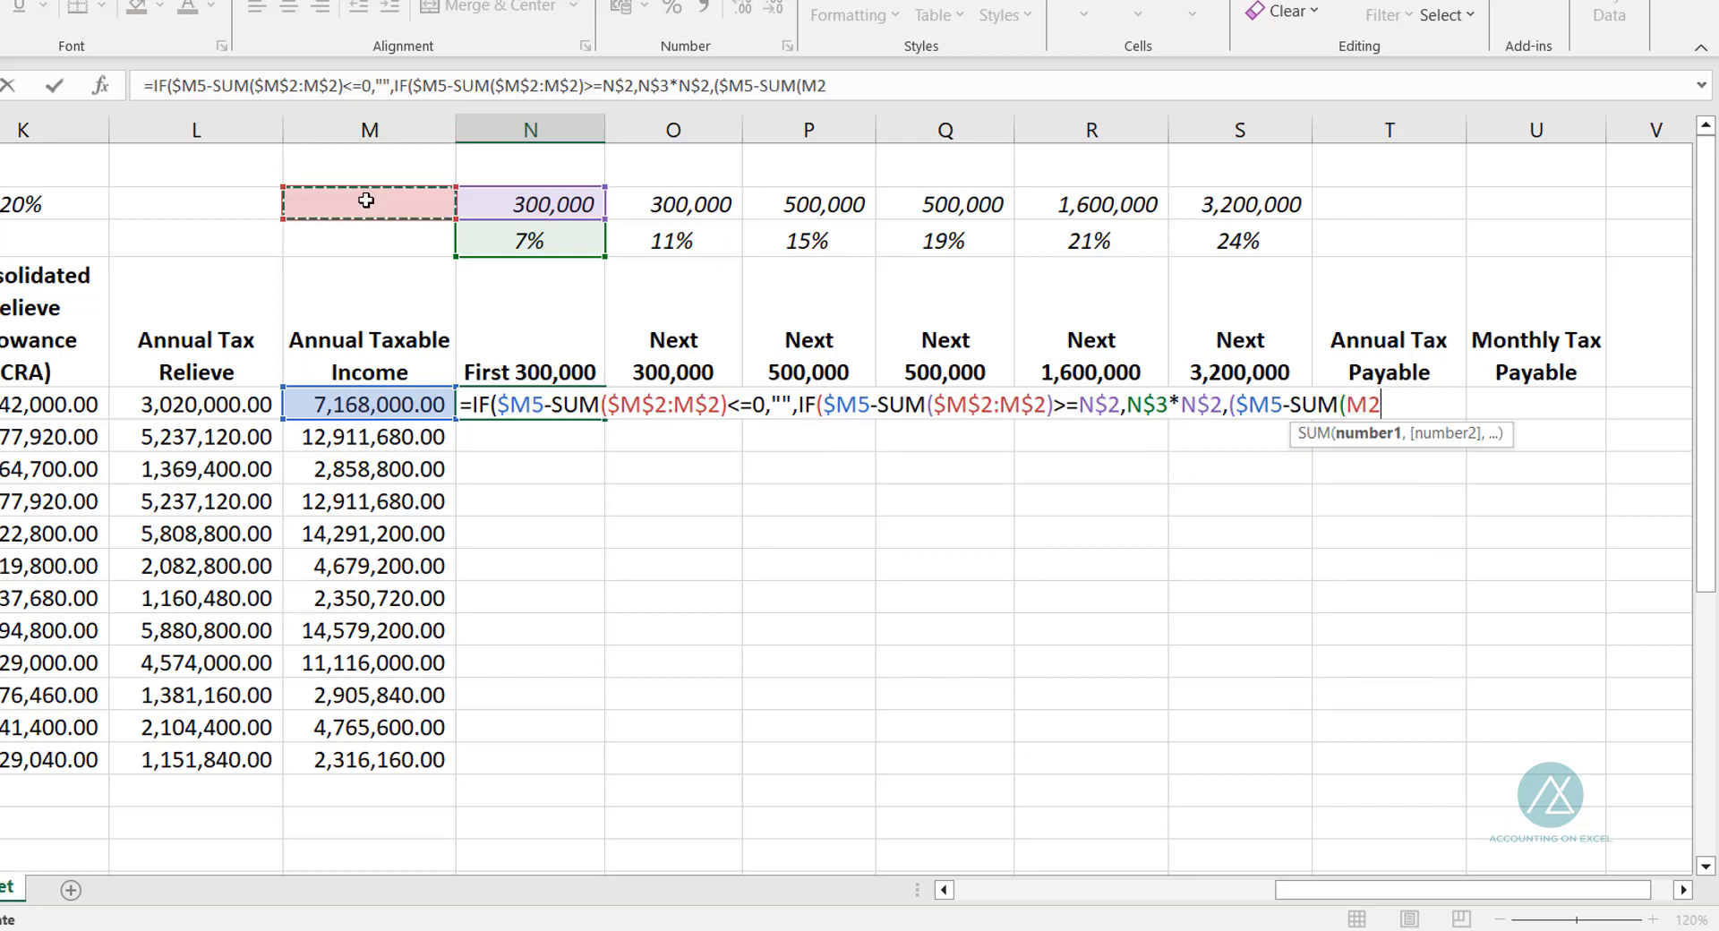
pyautogui.press('F8')
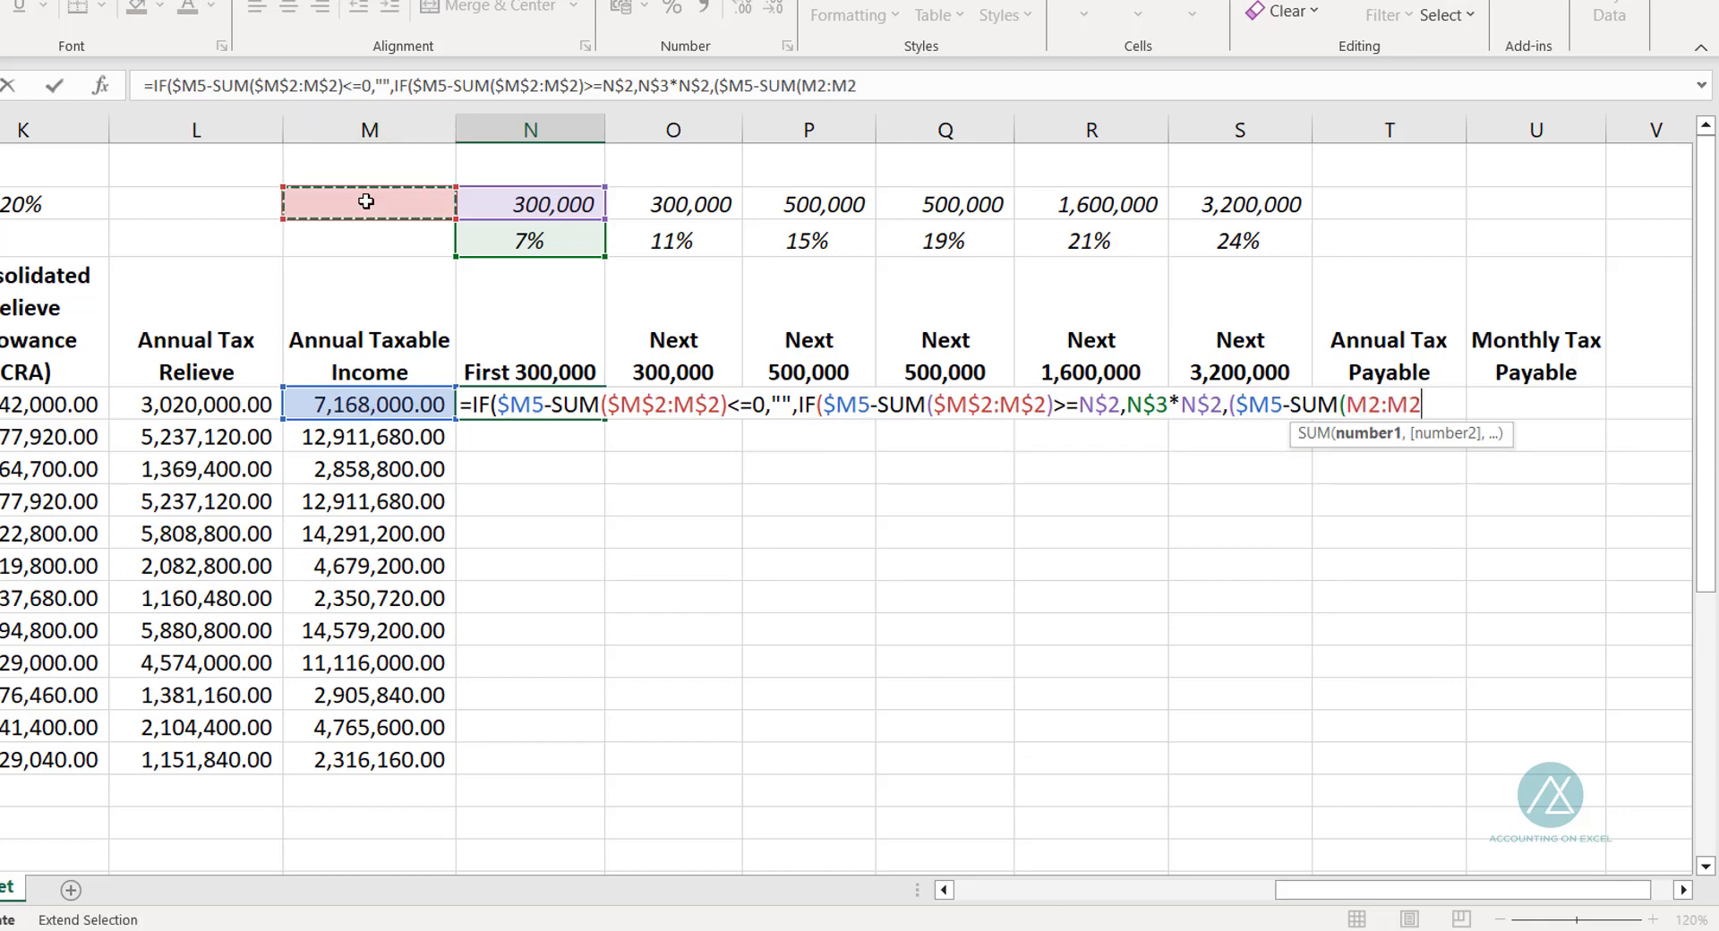
# Step: Anchor the SUM range in the nested IF's value-if-false in N5 as $M$2:M$2
pyautogui.doubleClick(1382, 408)
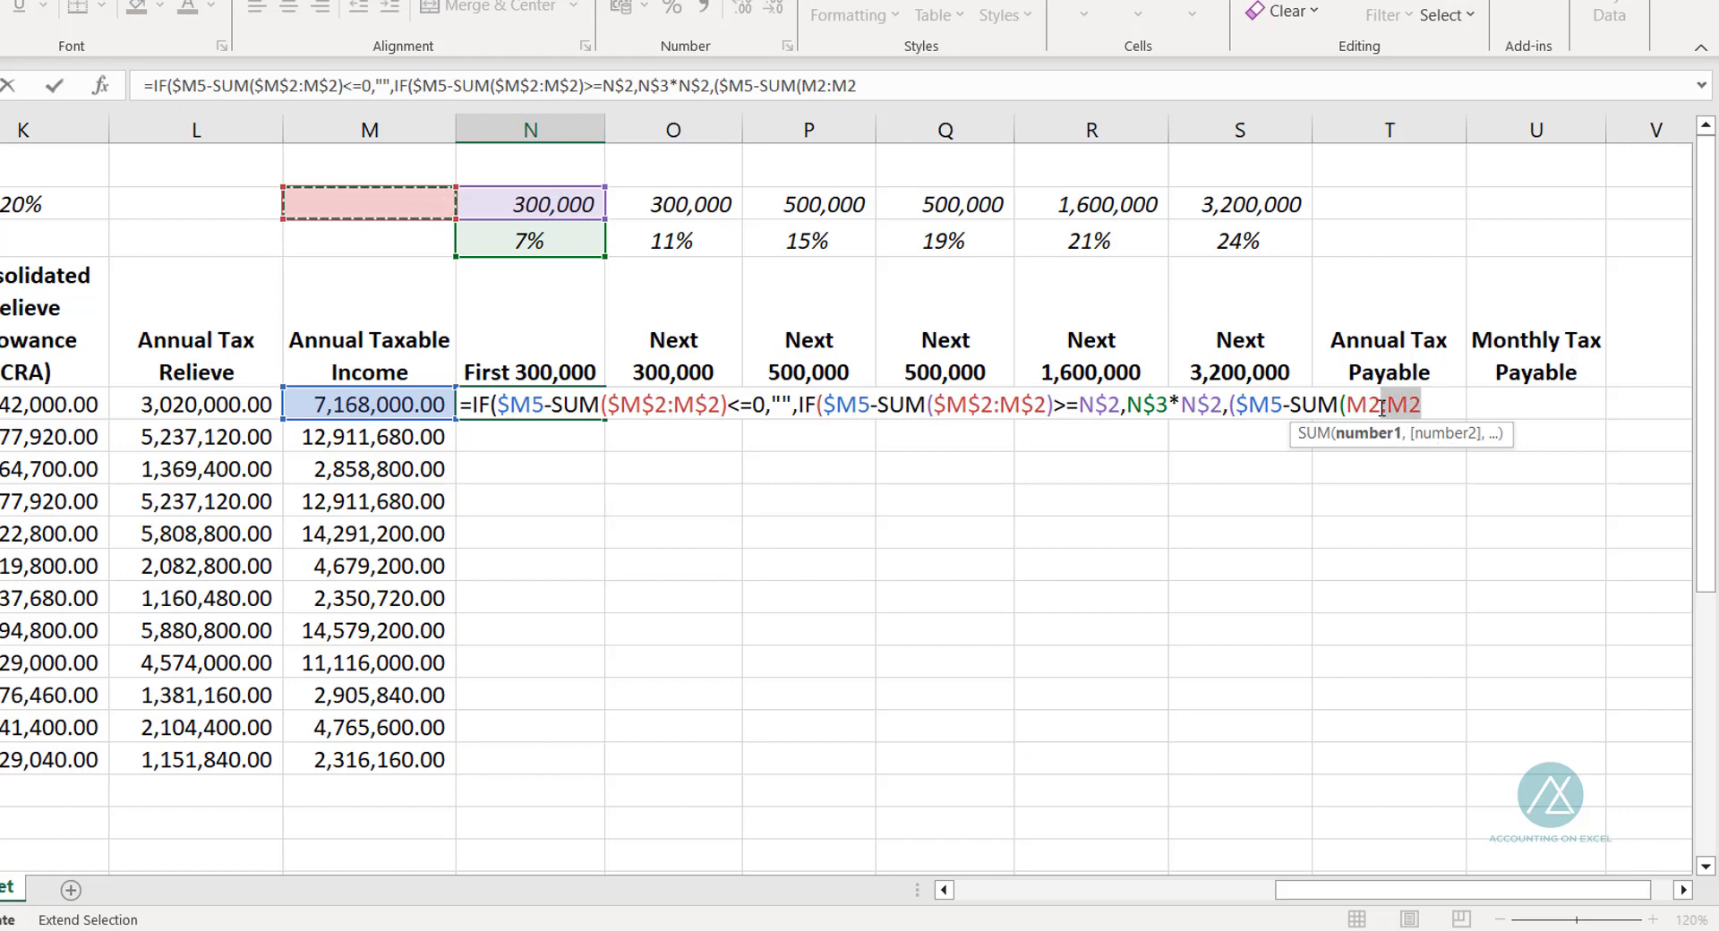
pyautogui.click(1367, 404)
pyautogui.press('F8')
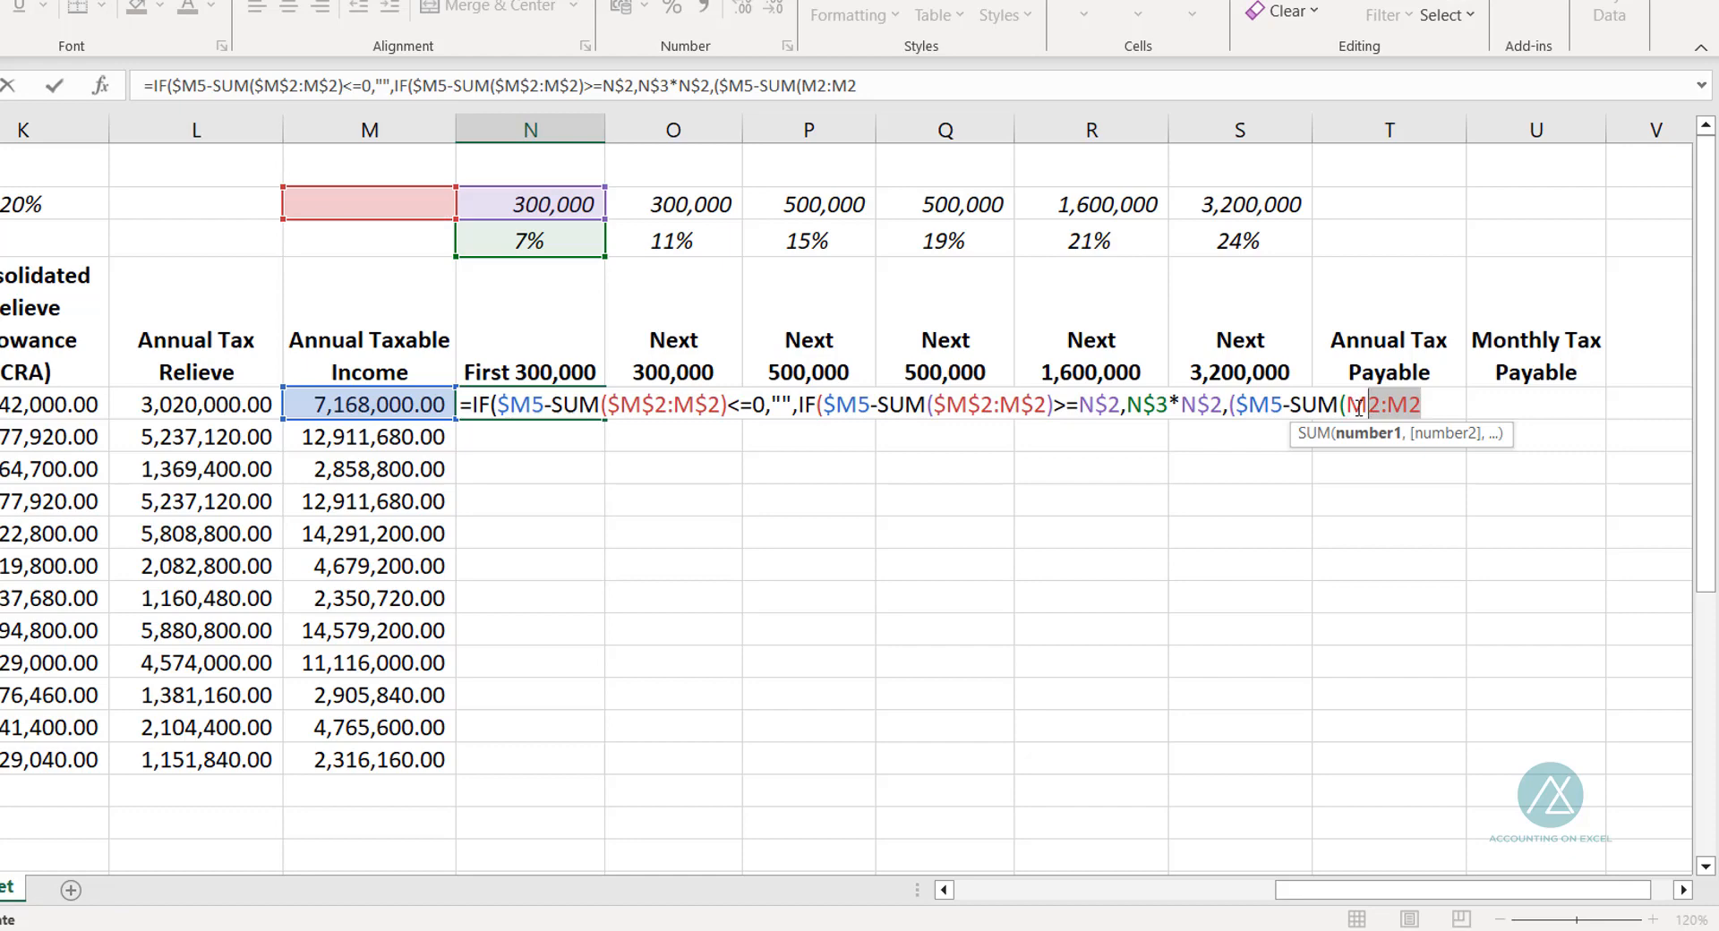
pyautogui.click(1348, 405)
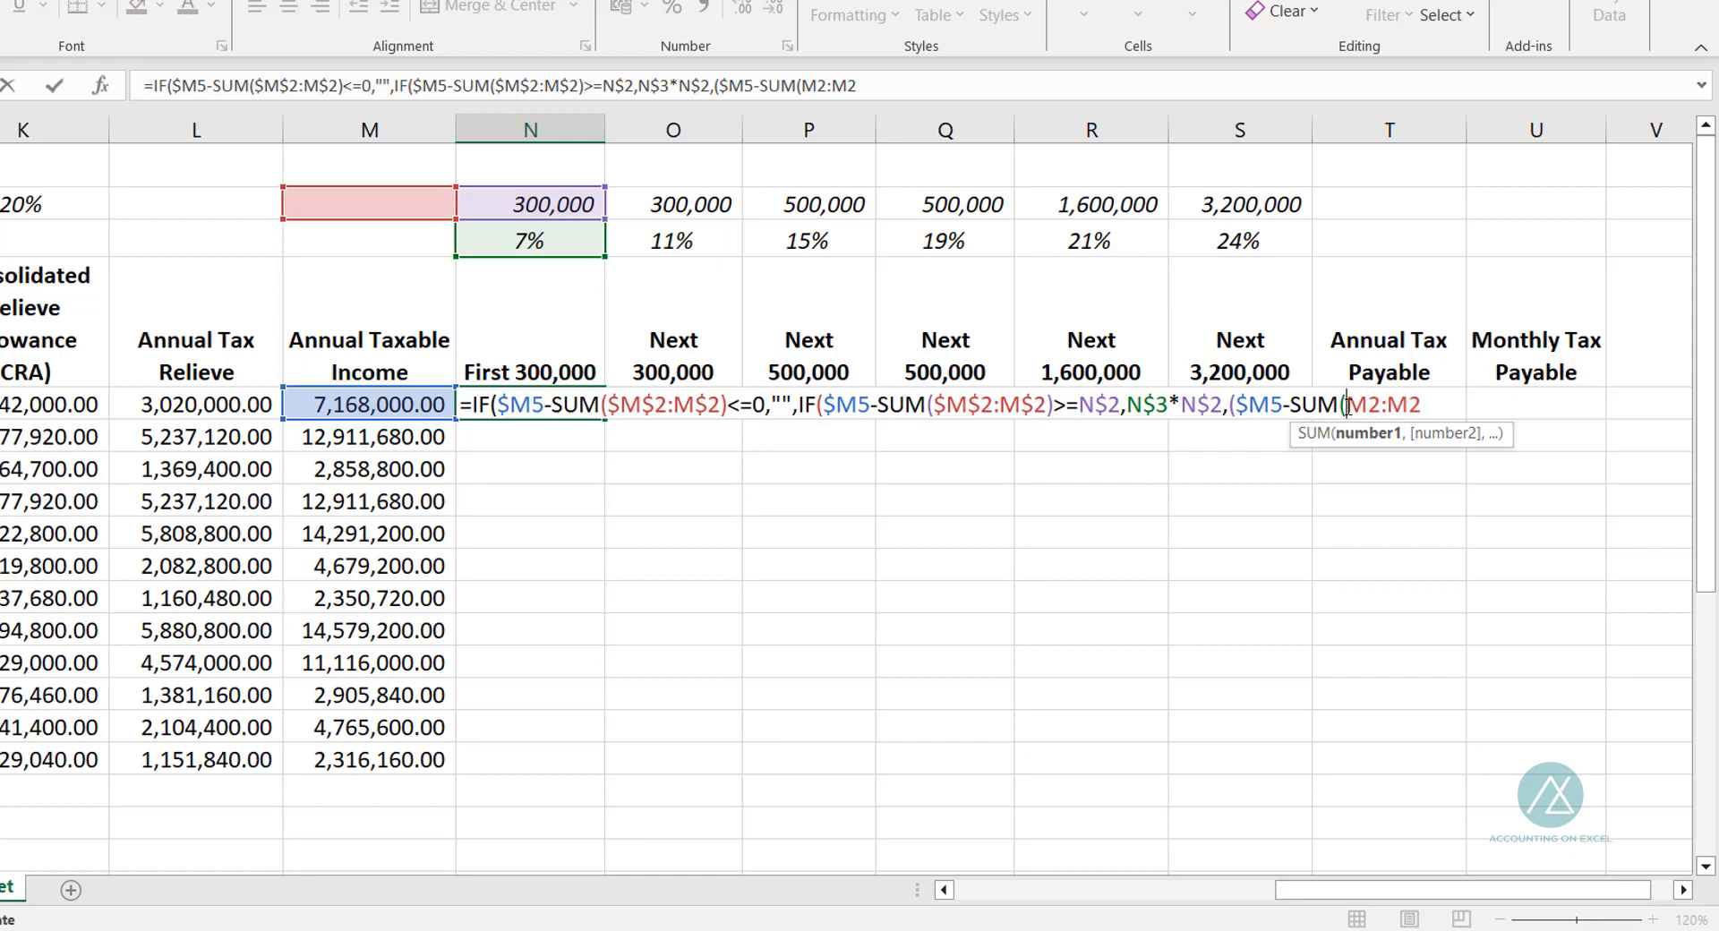
pyautogui.hotkey('shift', 'Right')
pyautogui.hotkey('shift', 'Right')
pyautogui.press('F4')
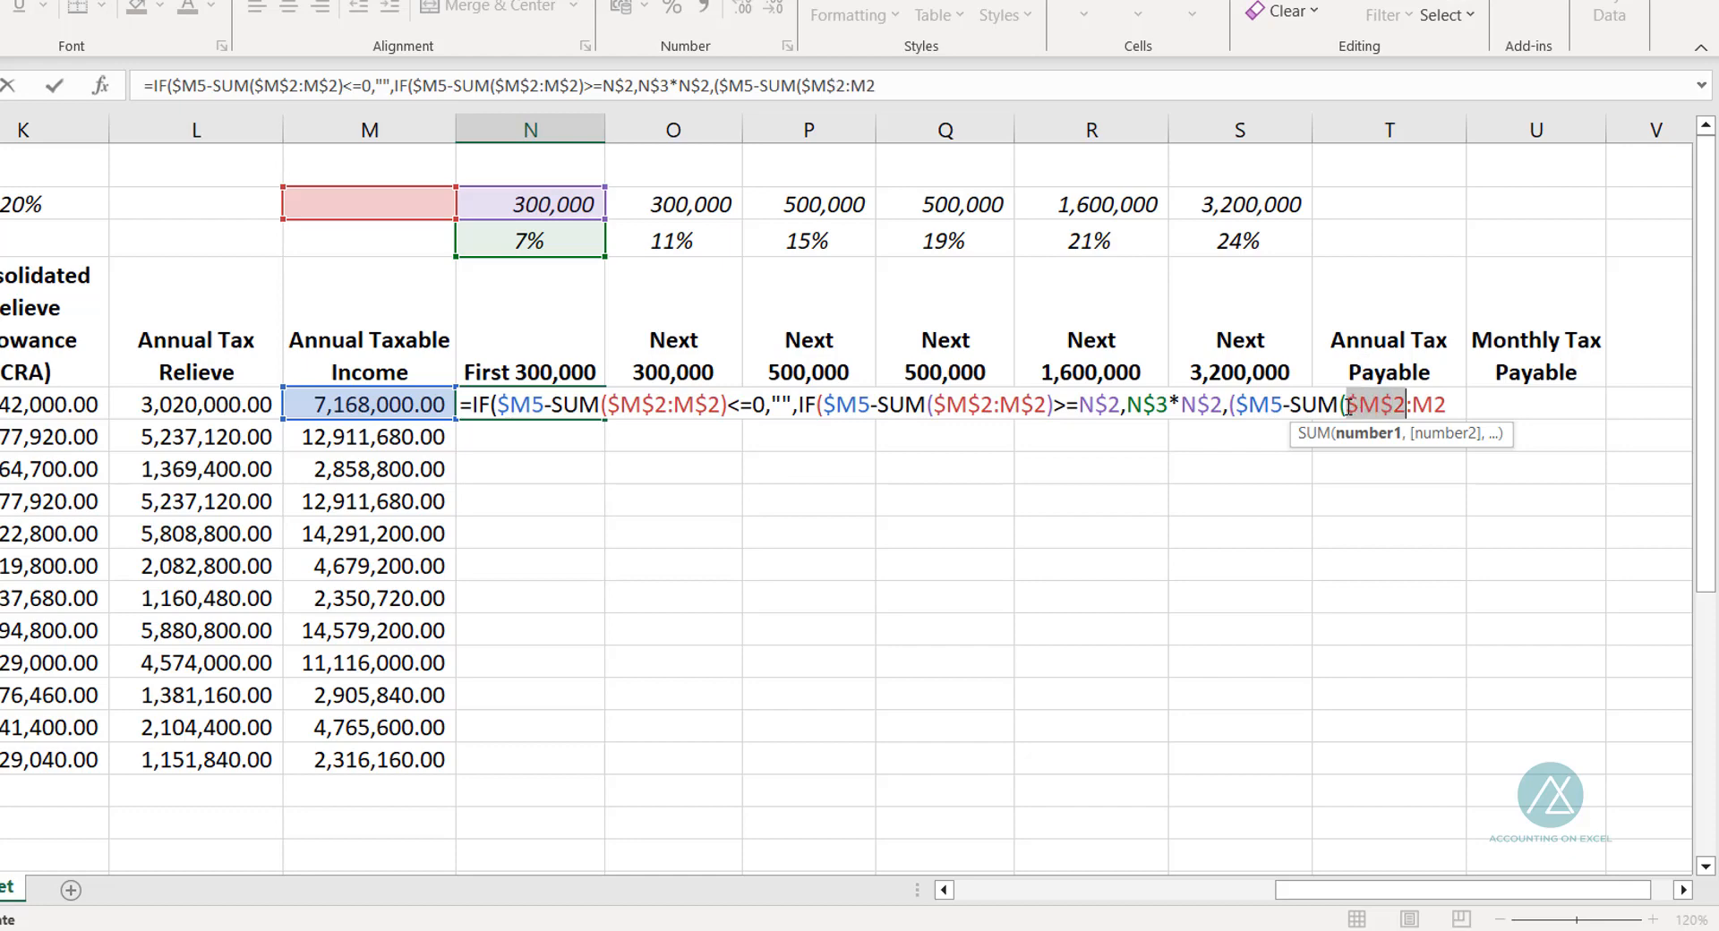
pyautogui.moveTo(1448, 407); pyautogui.dragTo(1422, 410)
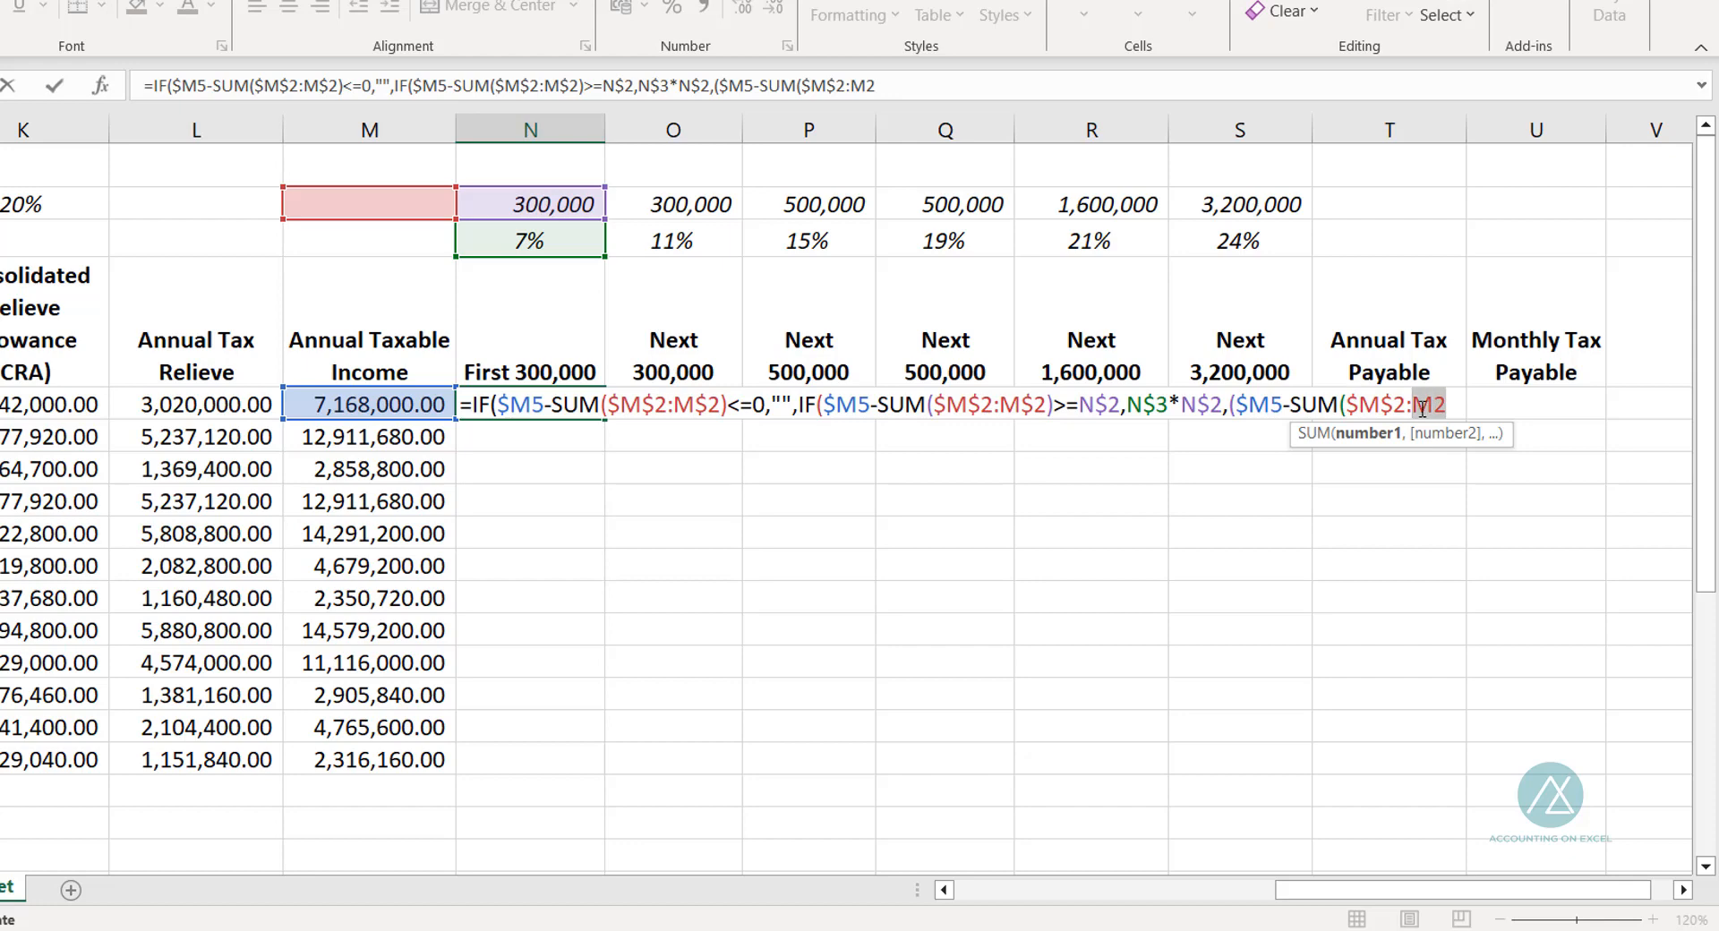
pyautogui.press('F4')
pyautogui.press('F4')
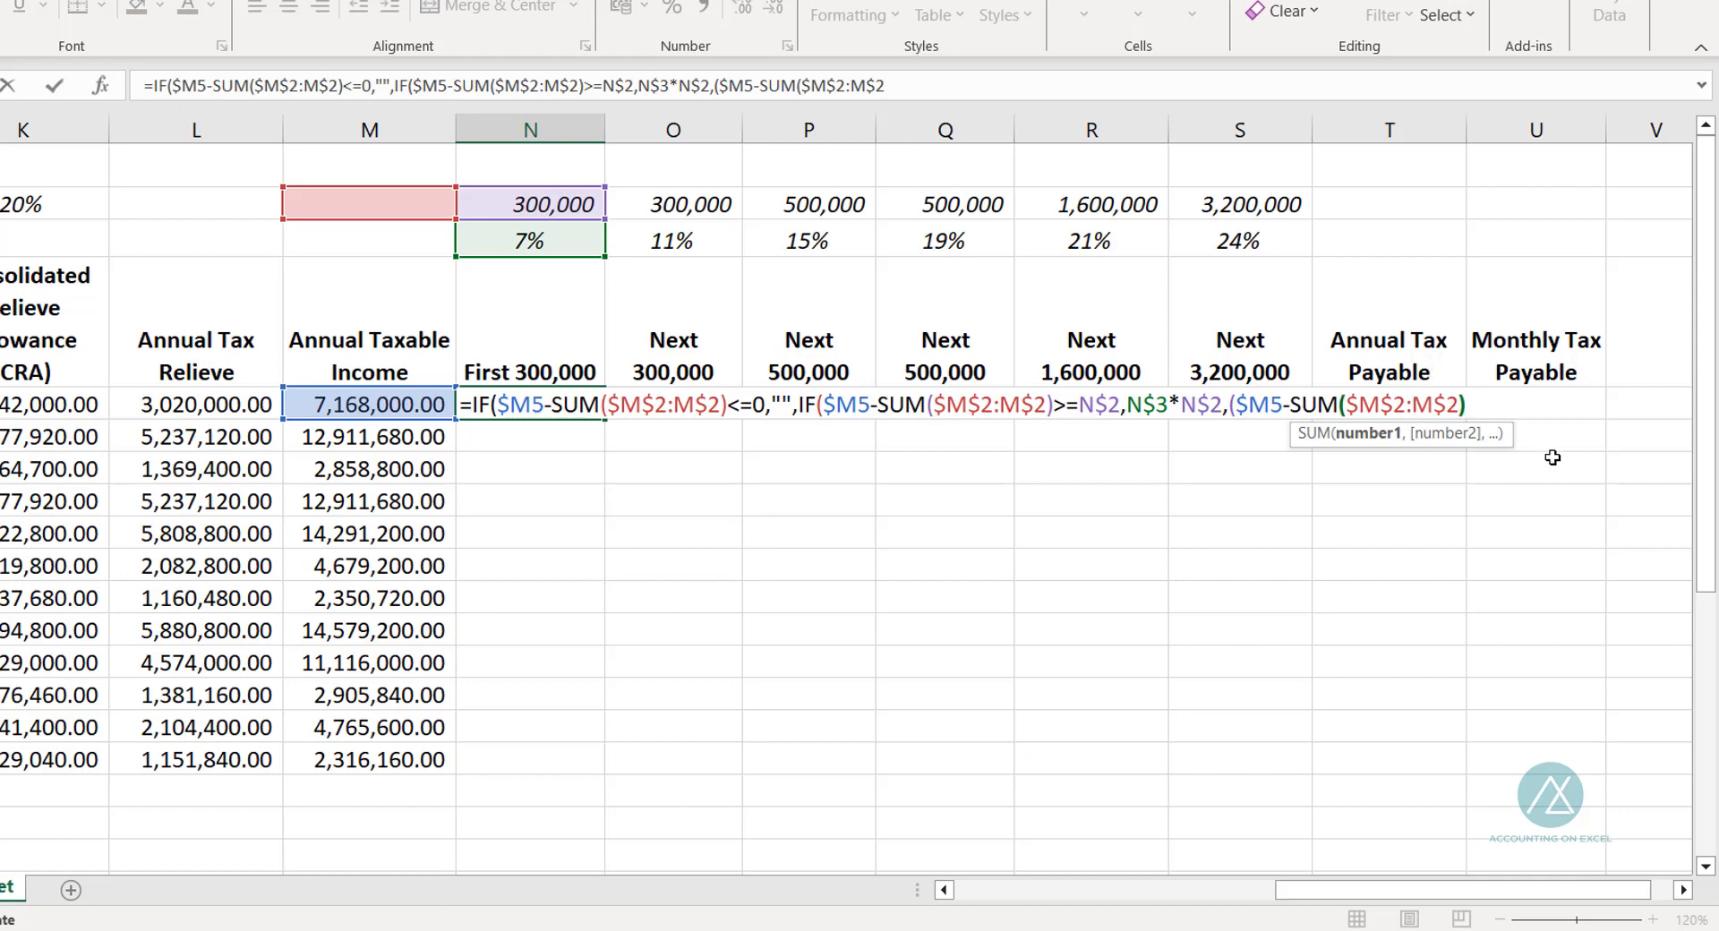
# Step: Close the SUM and its enclosing bracket in N5's value-if-false and multiply by N$3, keeping the rate row-absolute
pyautogui.write(')*')
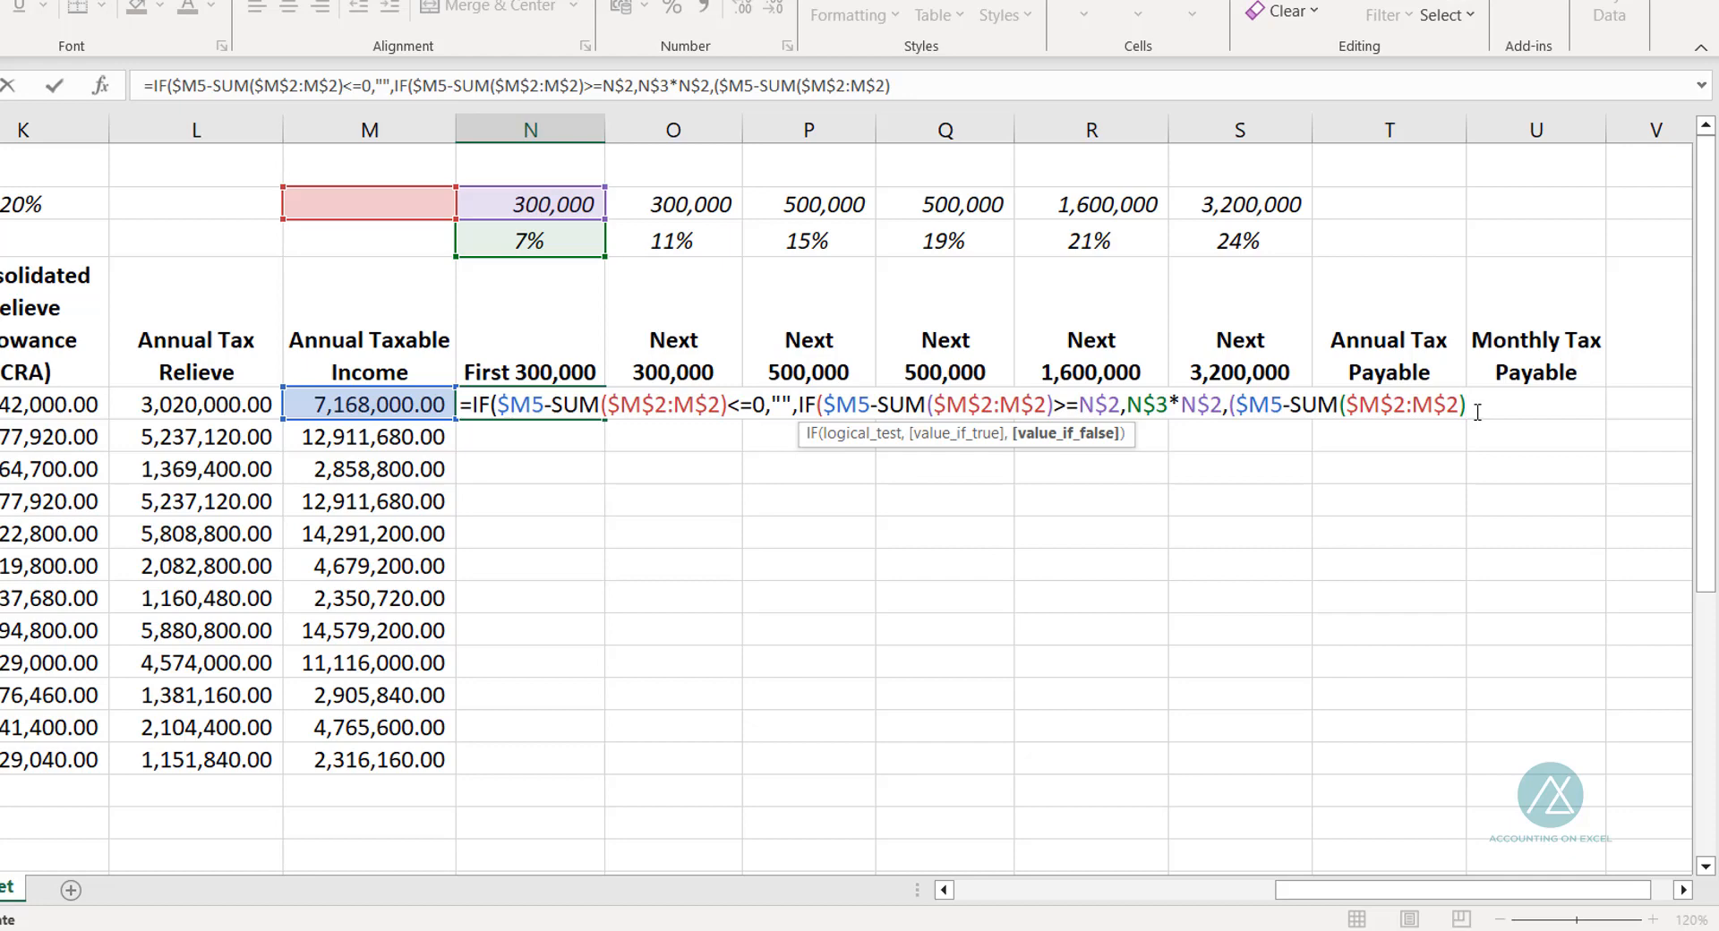
pyautogui.click(510, 232)
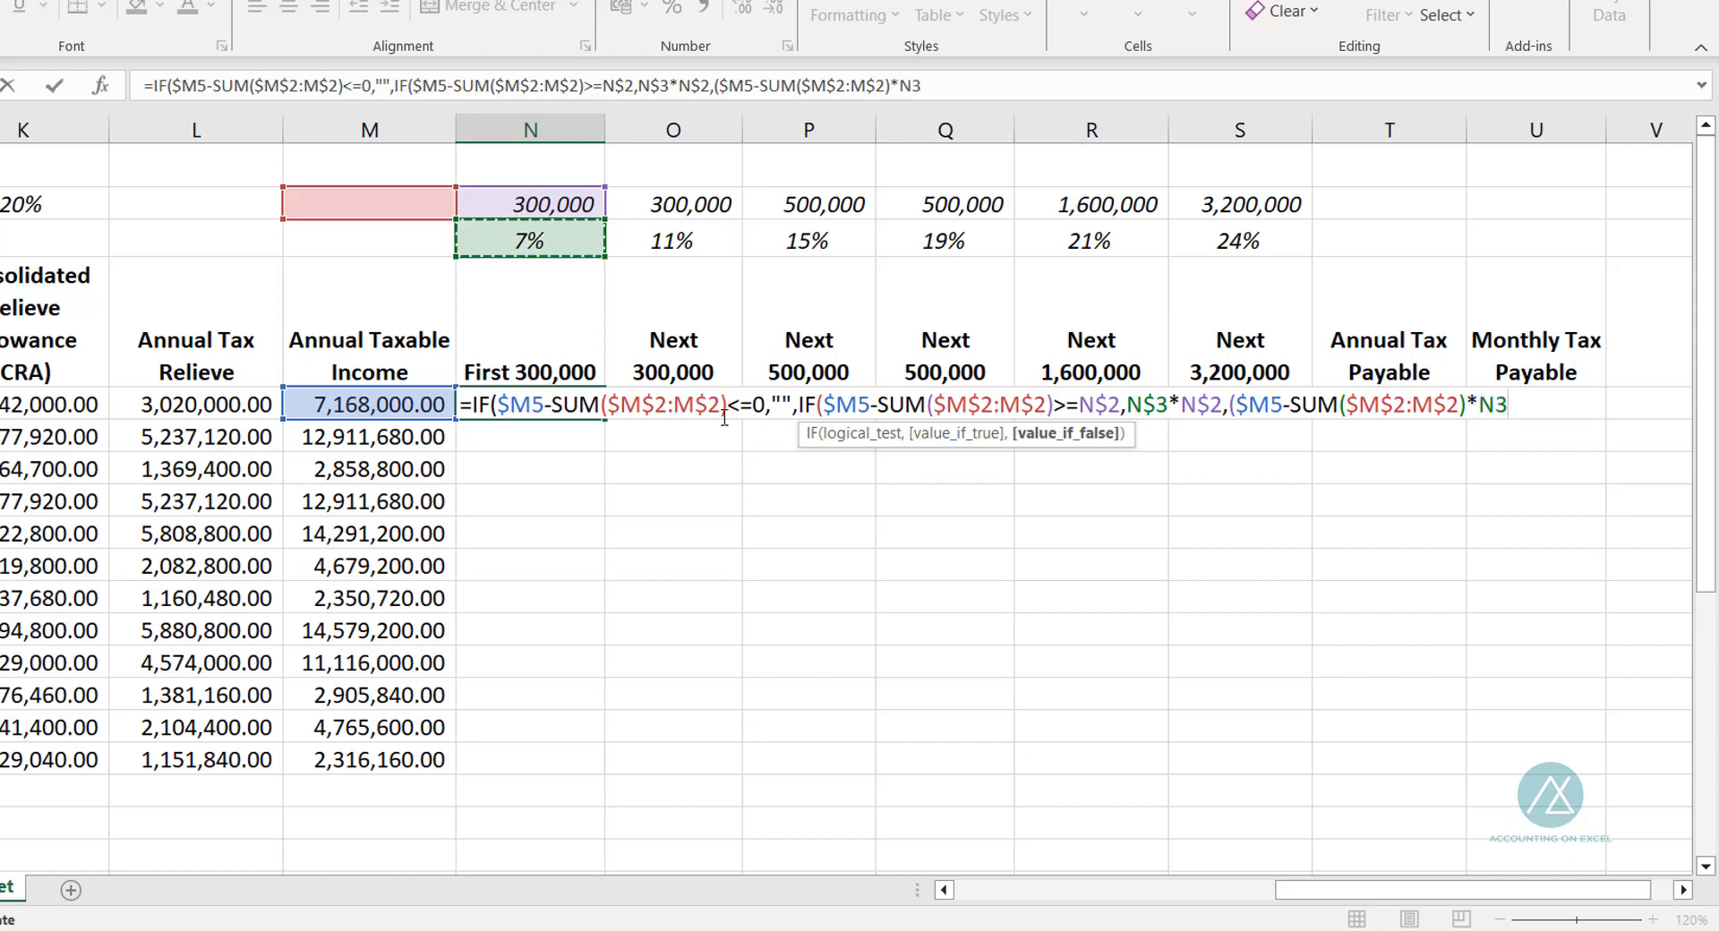
pyautogui.click(1473, 404)
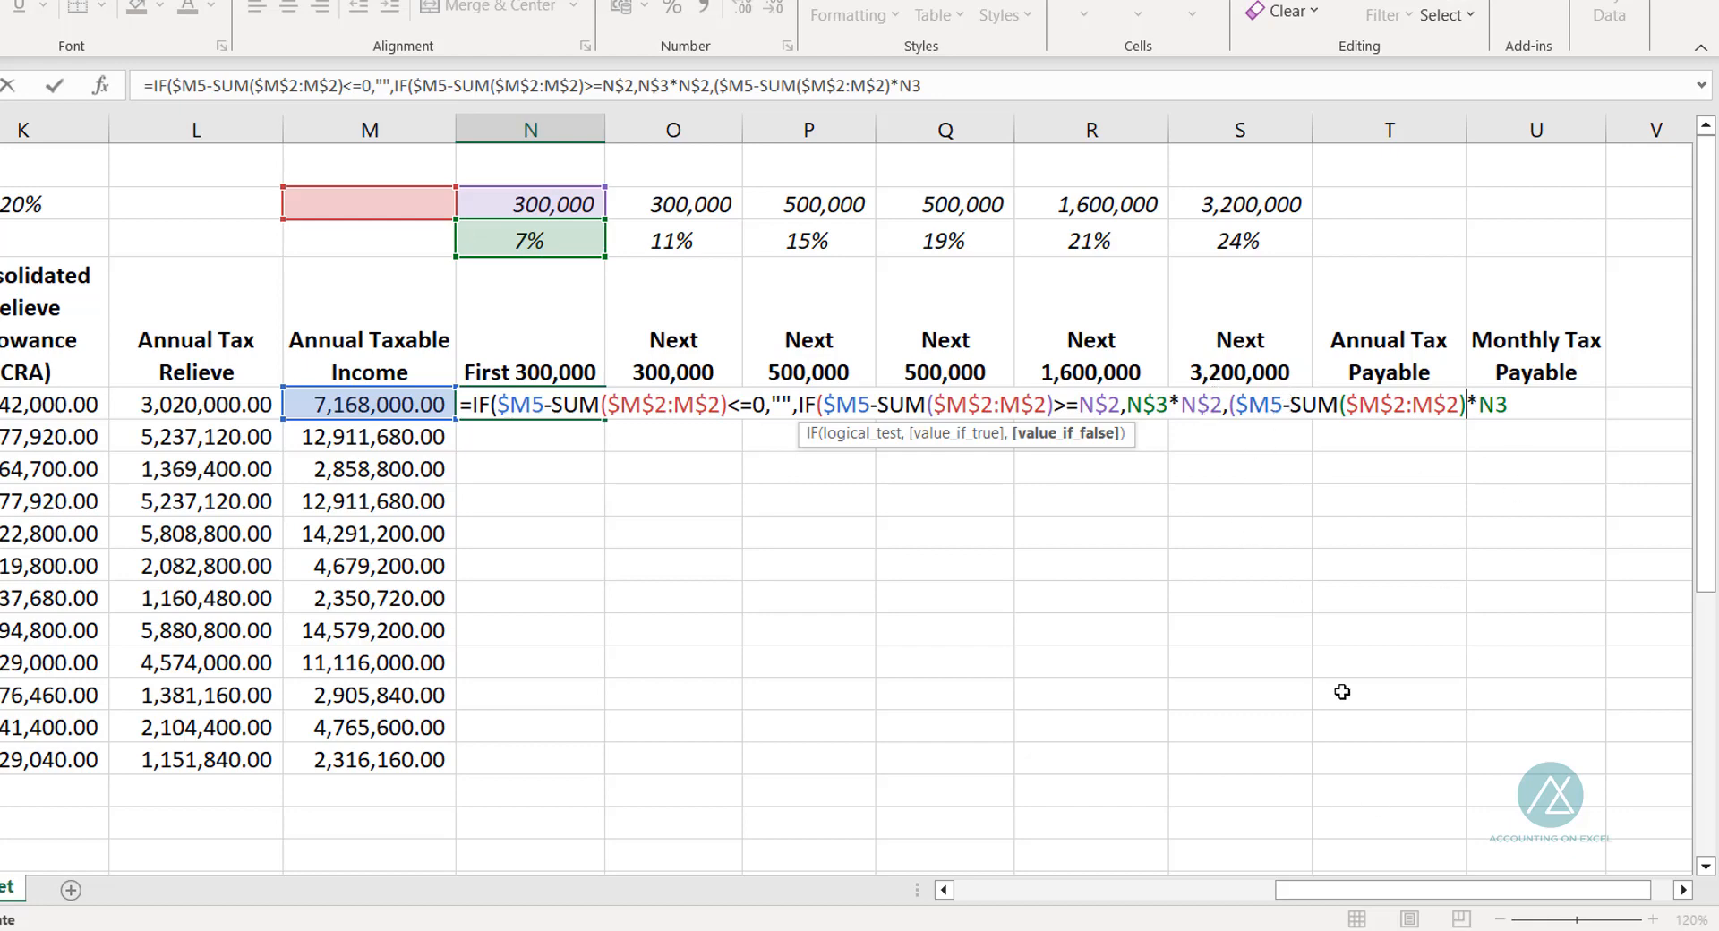
pyautogui.write(')')
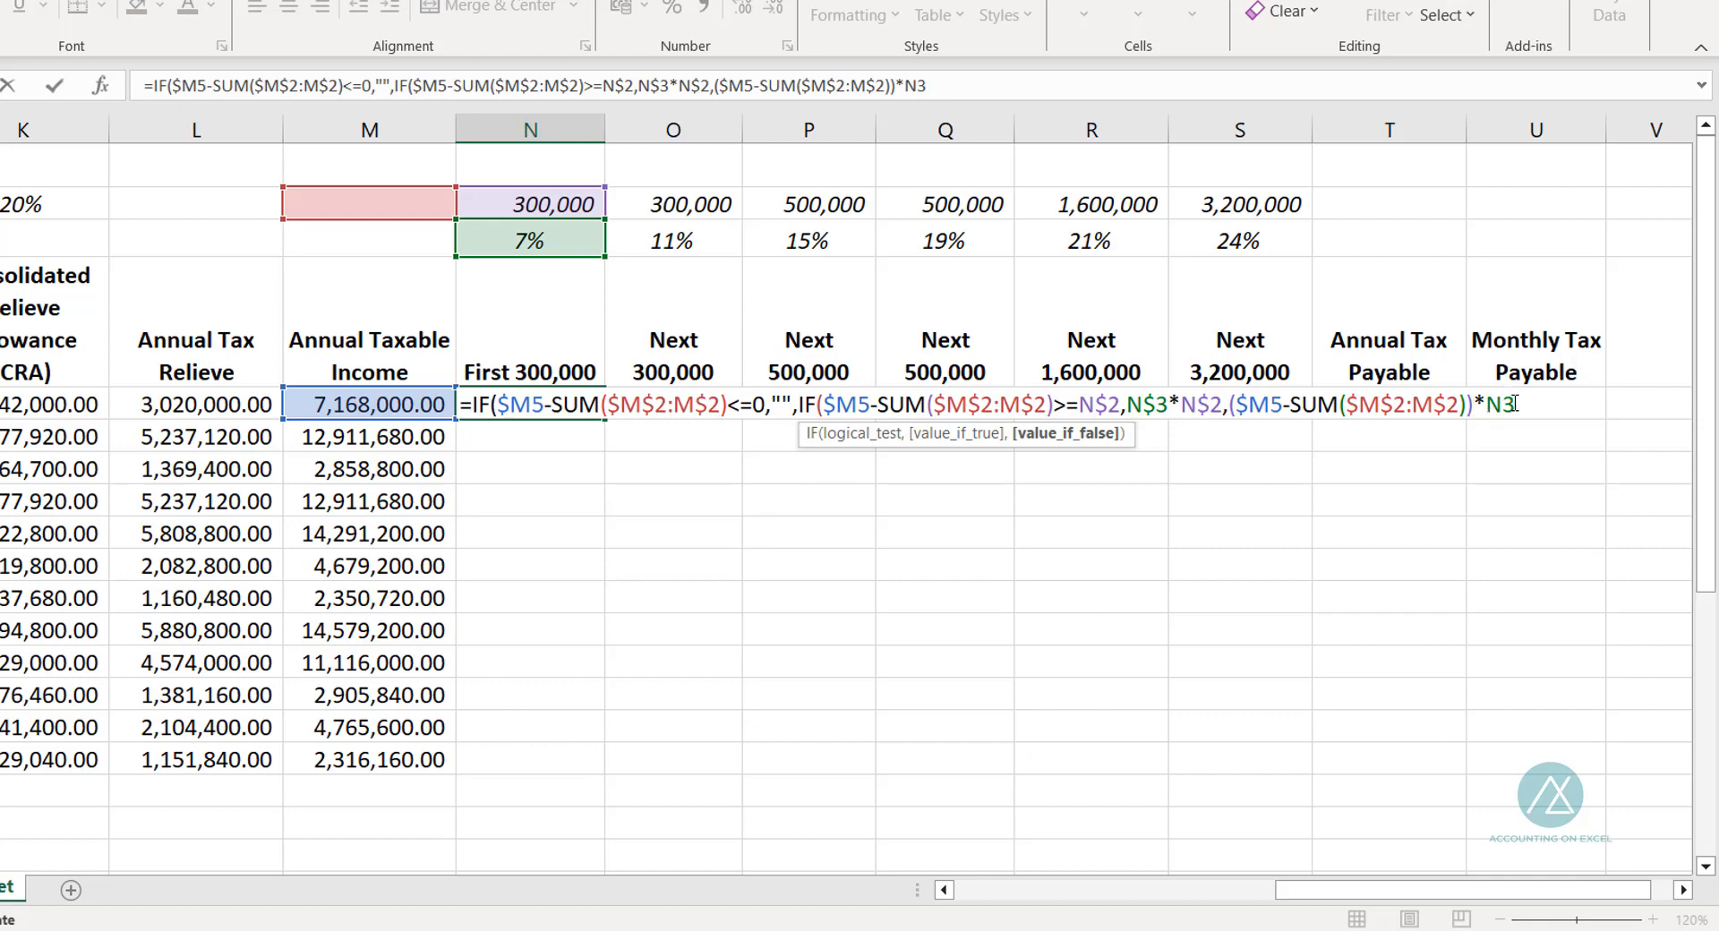
pyautogui.moveTo(1513, 406); pyautogui.dragTo(1484, 406)
pyautogui.press('F4')
pyautogui.press('F4')
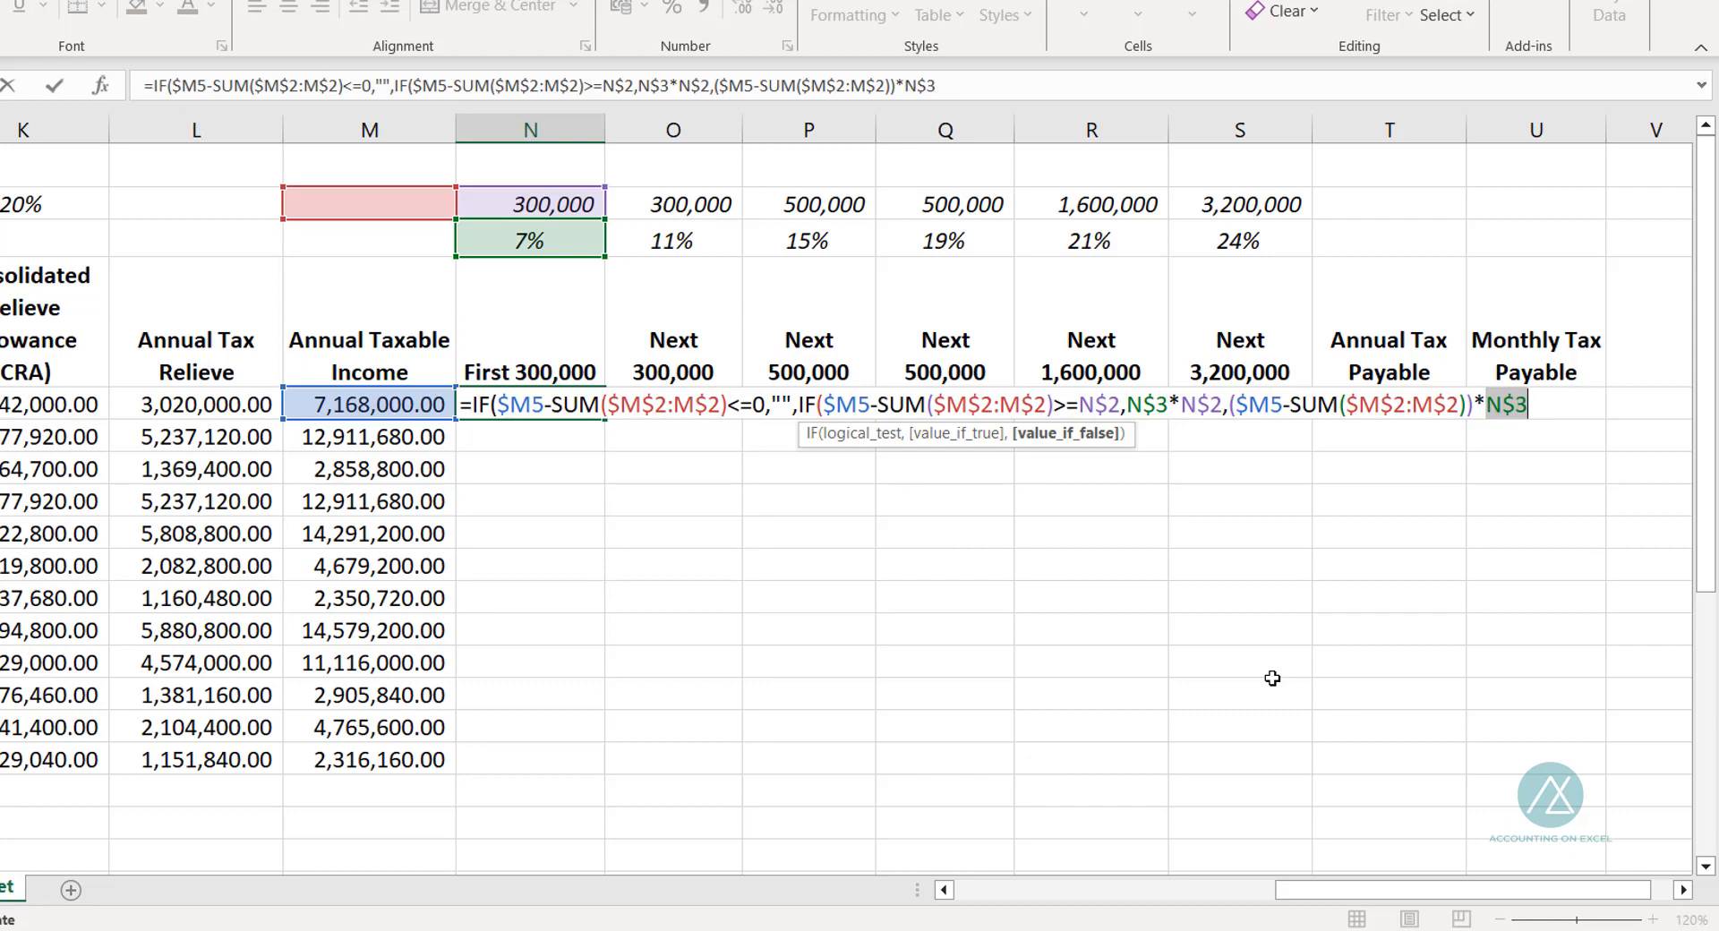
# Step: Close both IF functions to finish the formula in N5 and fill it across the band columns through N5:S16
pyautogui.click(1538, 399)
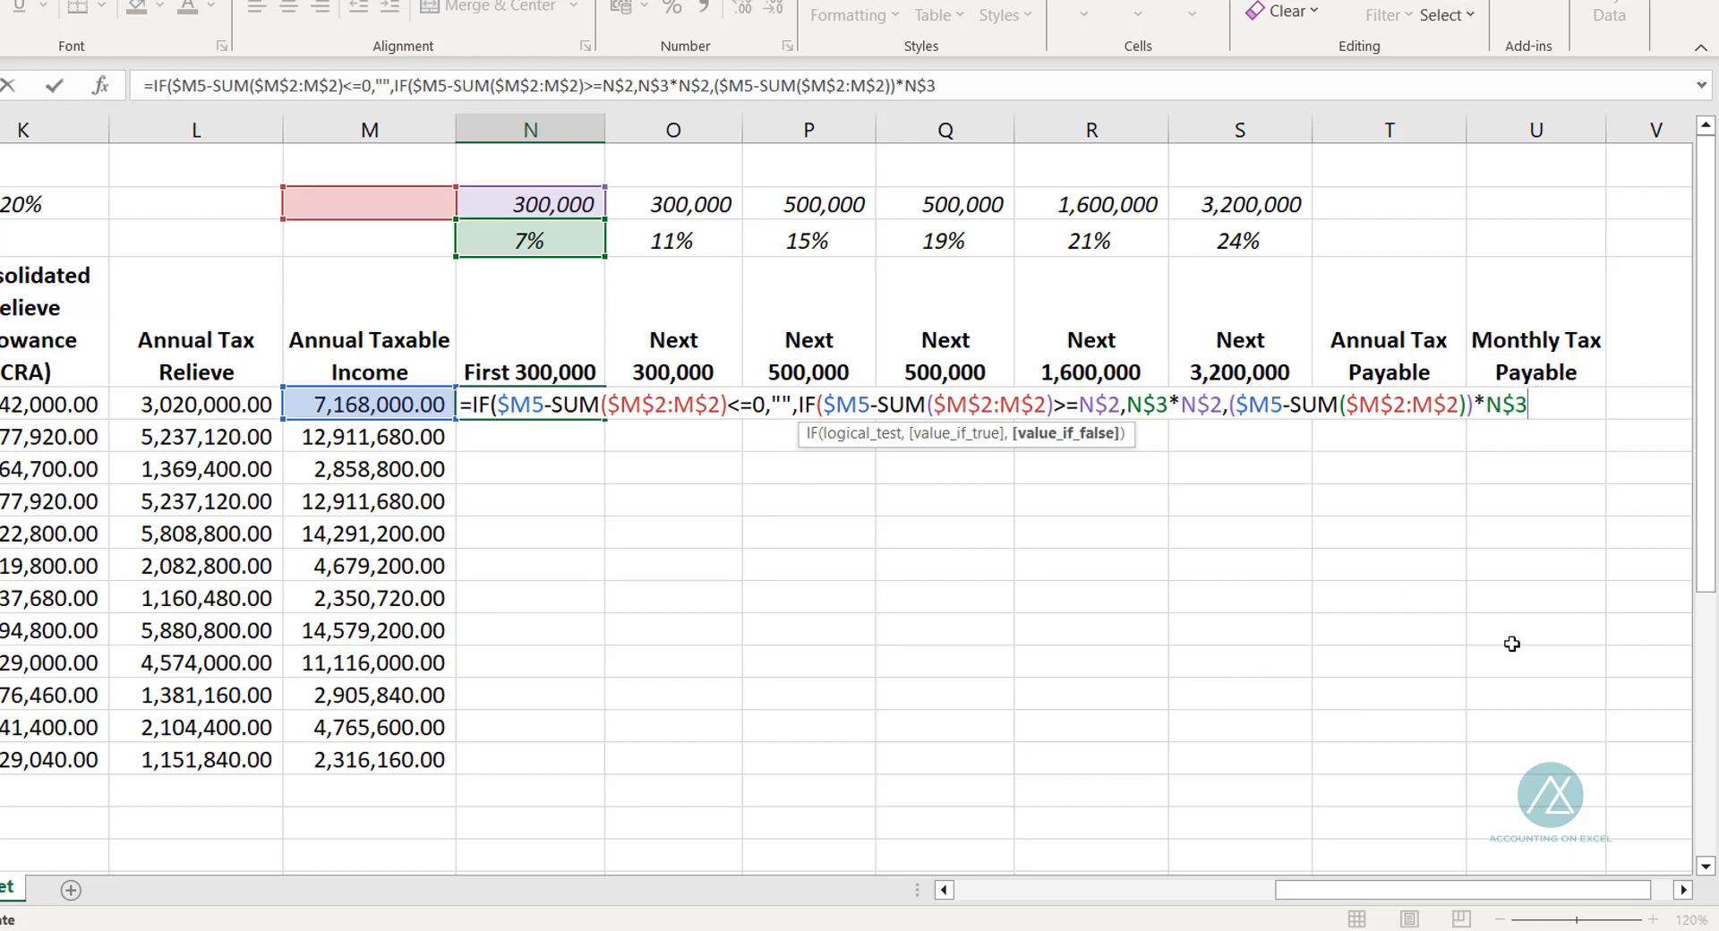
pyautogui.write(')')
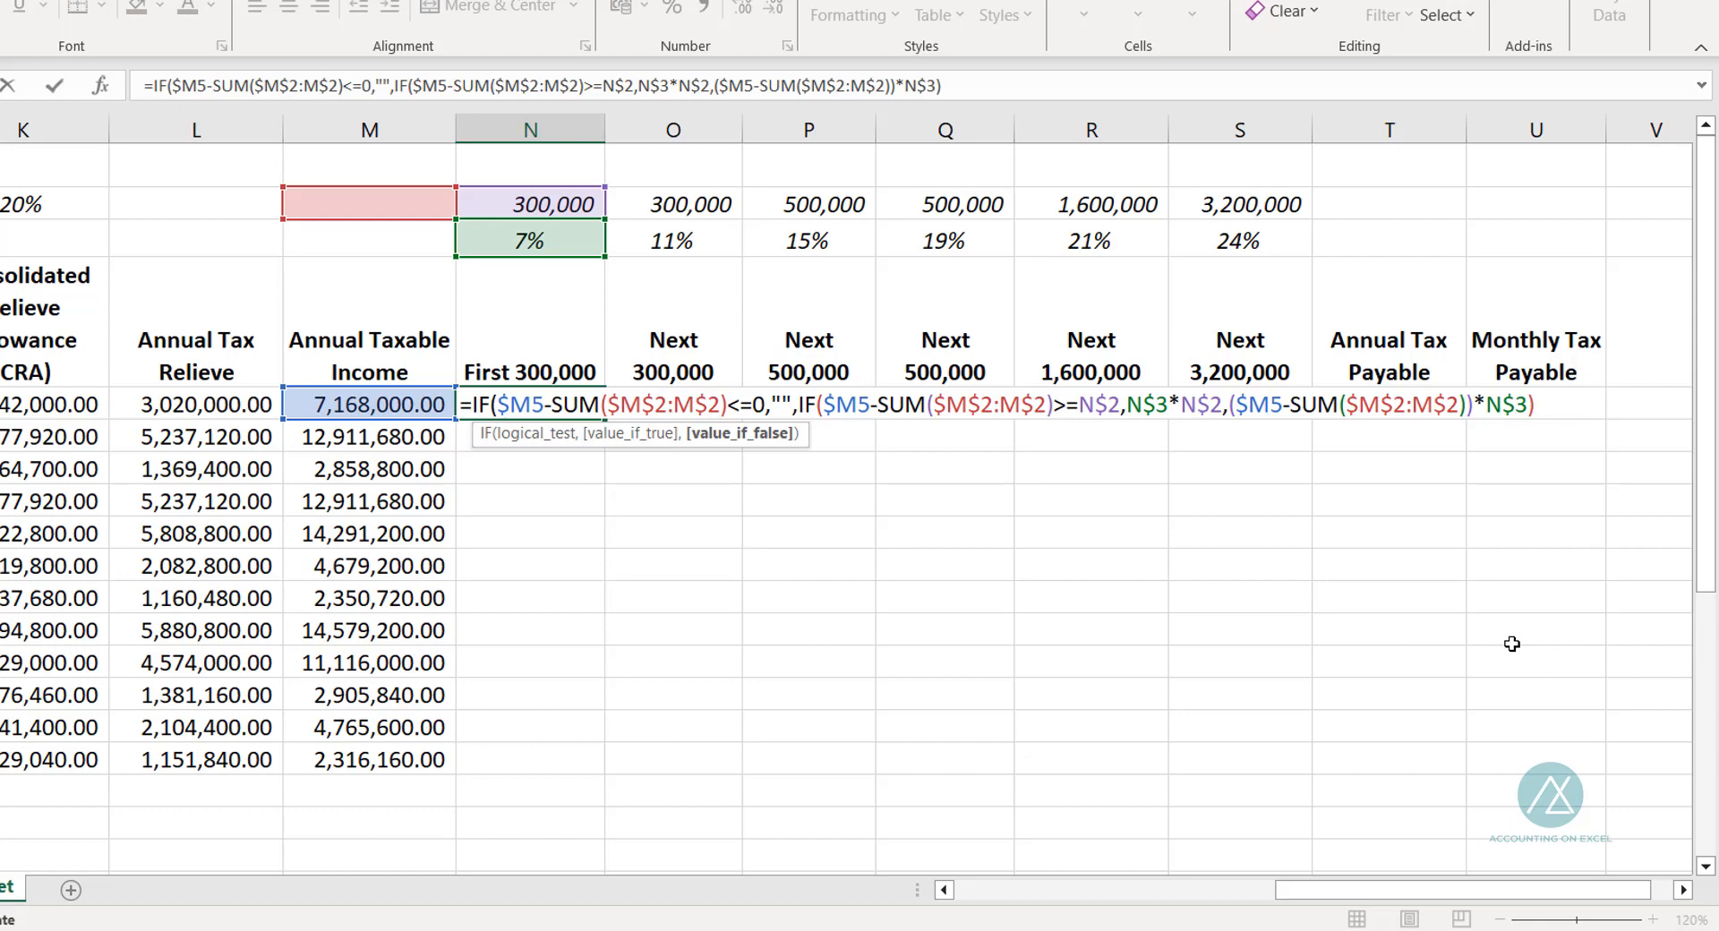
pyautogui.write(')')
pyautogui.press('Return')
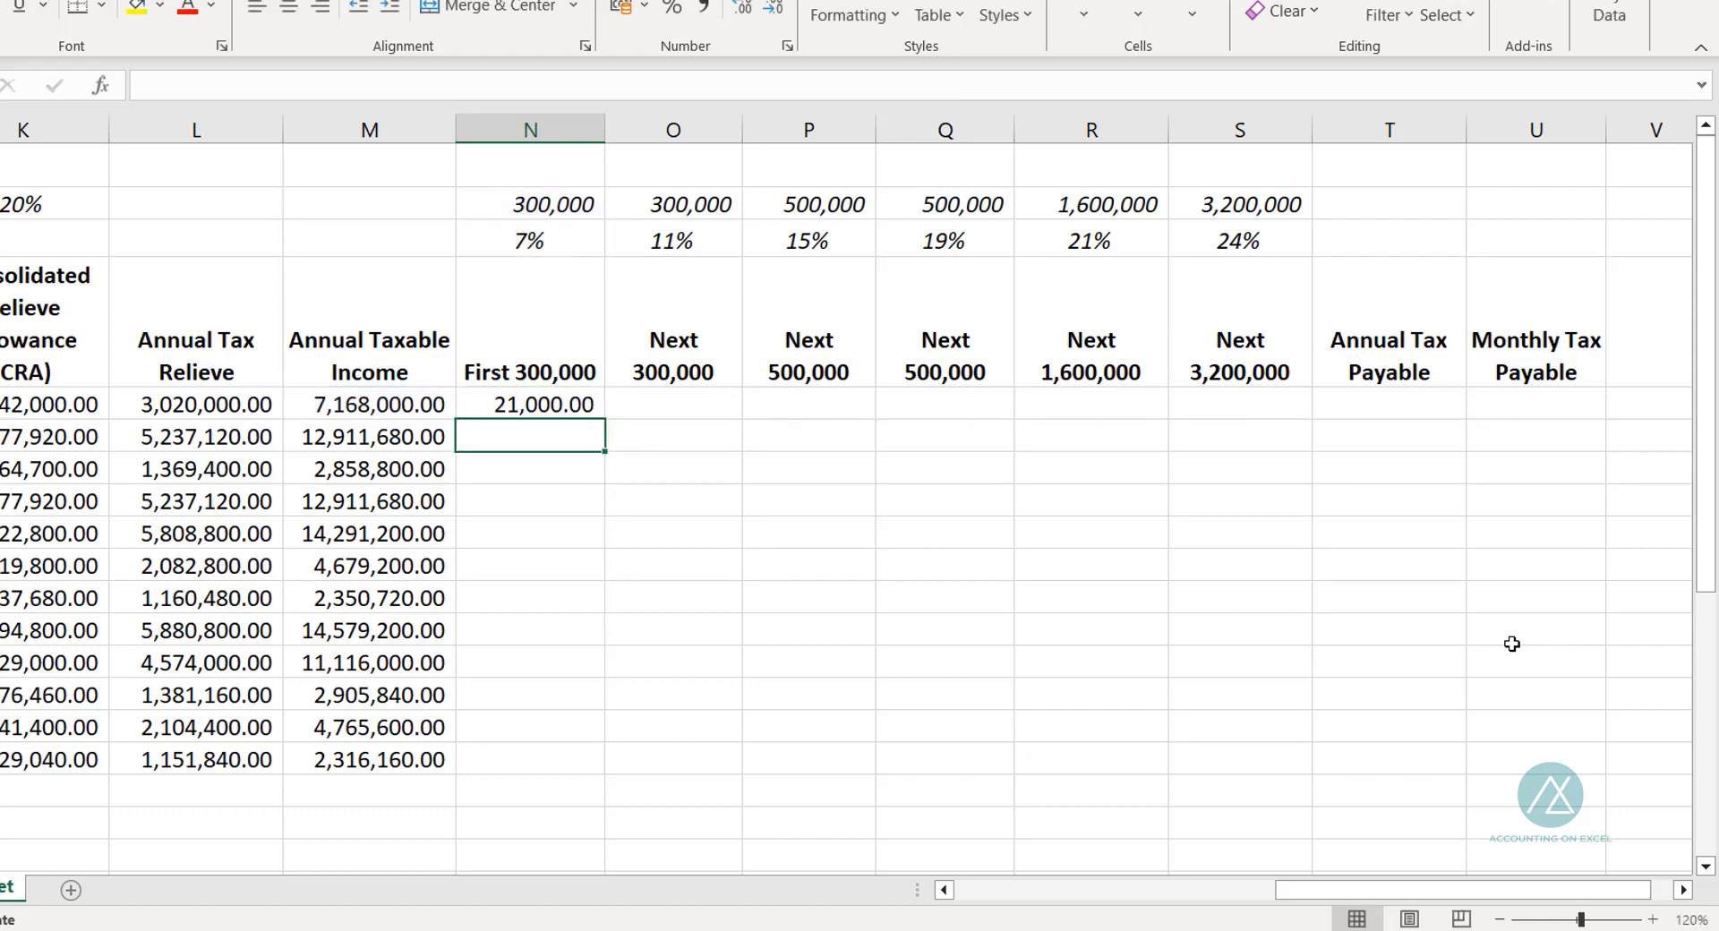
pyautogui.click(509, 408)
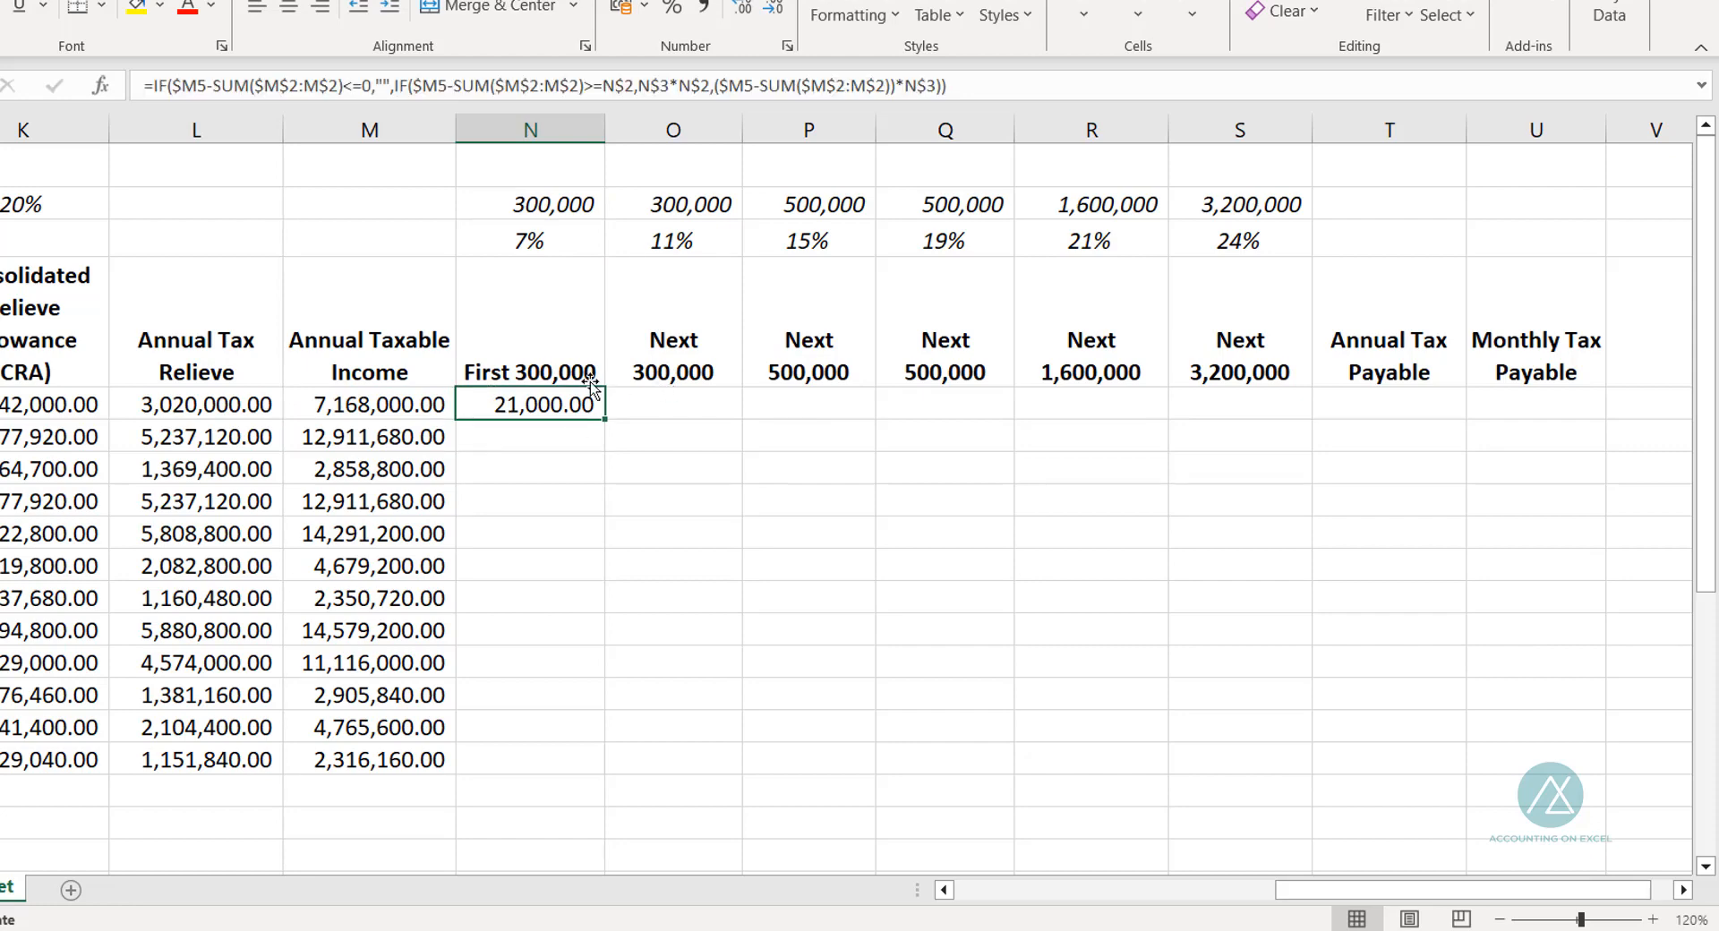
pyautogui.moveTo(608, 421); pyautogui.dragTo(1320, 674)
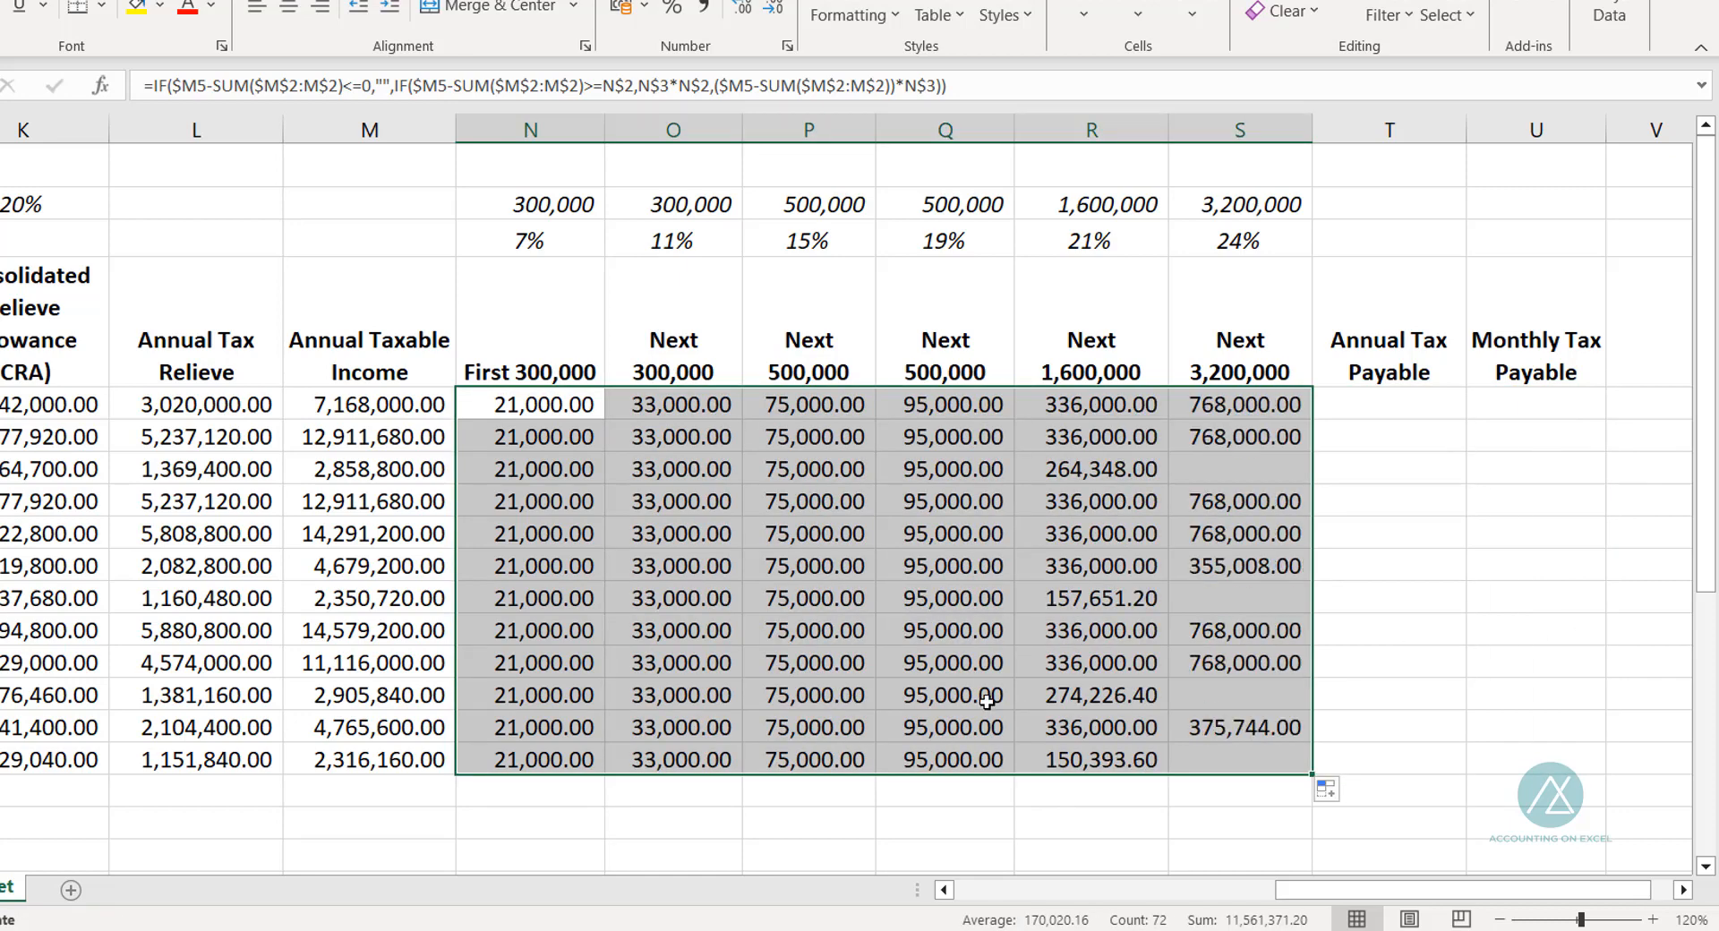
# Step: Examine row 7's taxable income and band taxes against the limits in N2:Q2 and the 21% rate, plus the 24% band amounts in S5:S16
pyautogui.click(732, 465)
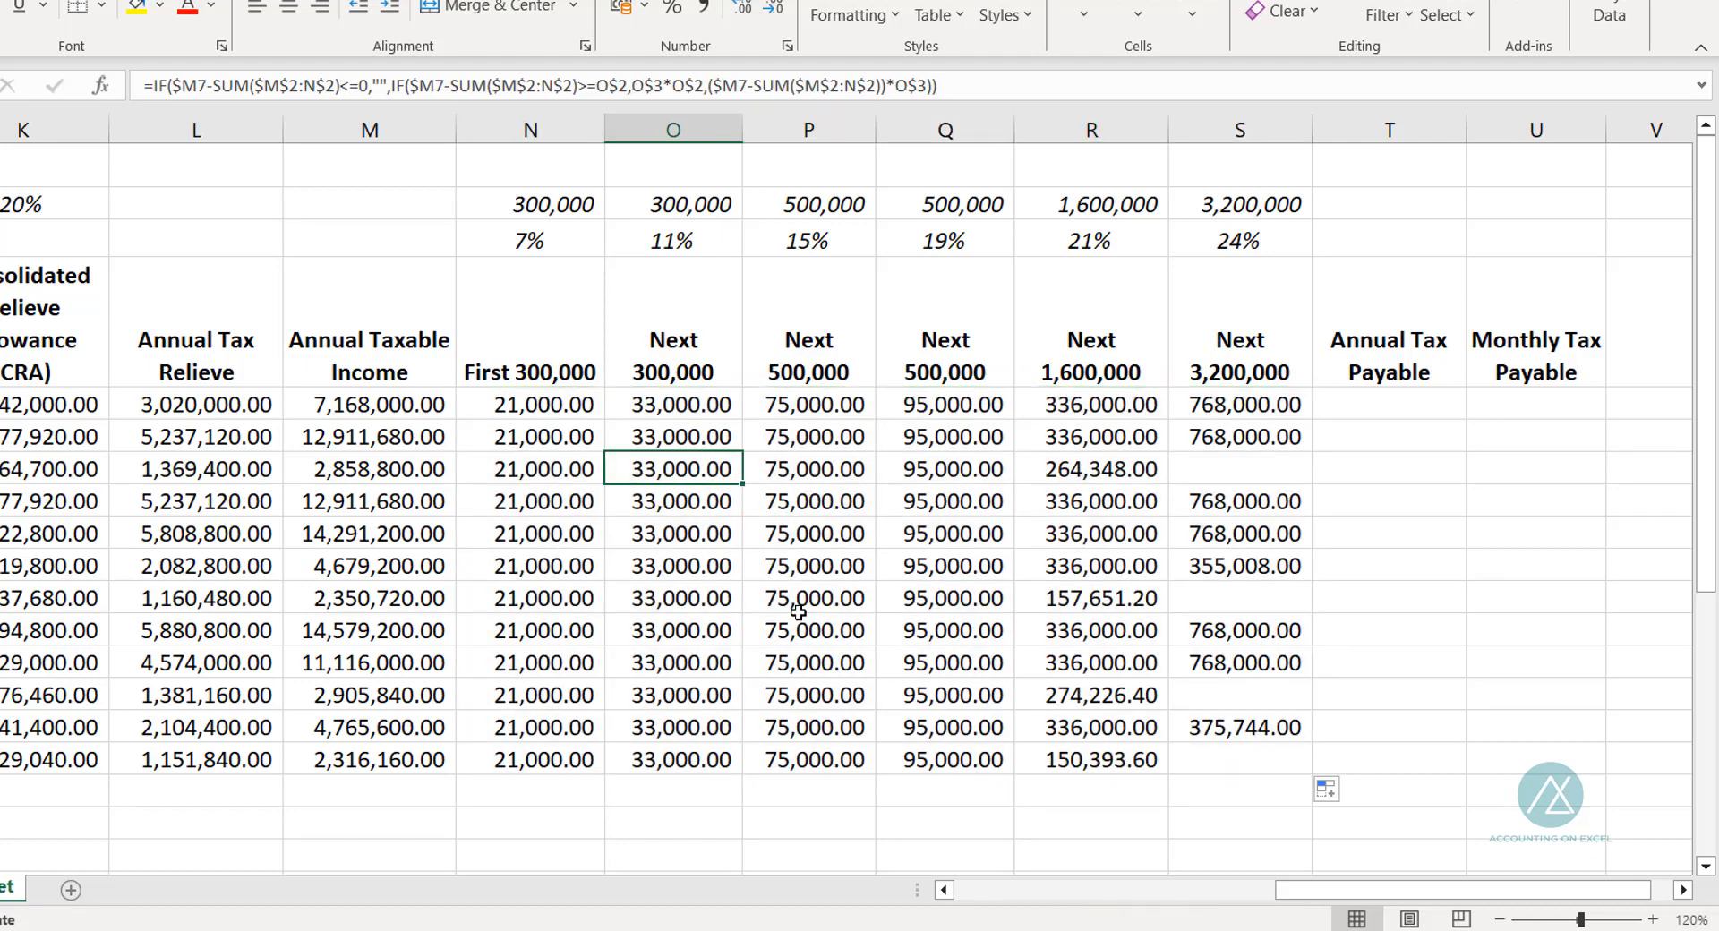
pyautogui.click(385, 462)
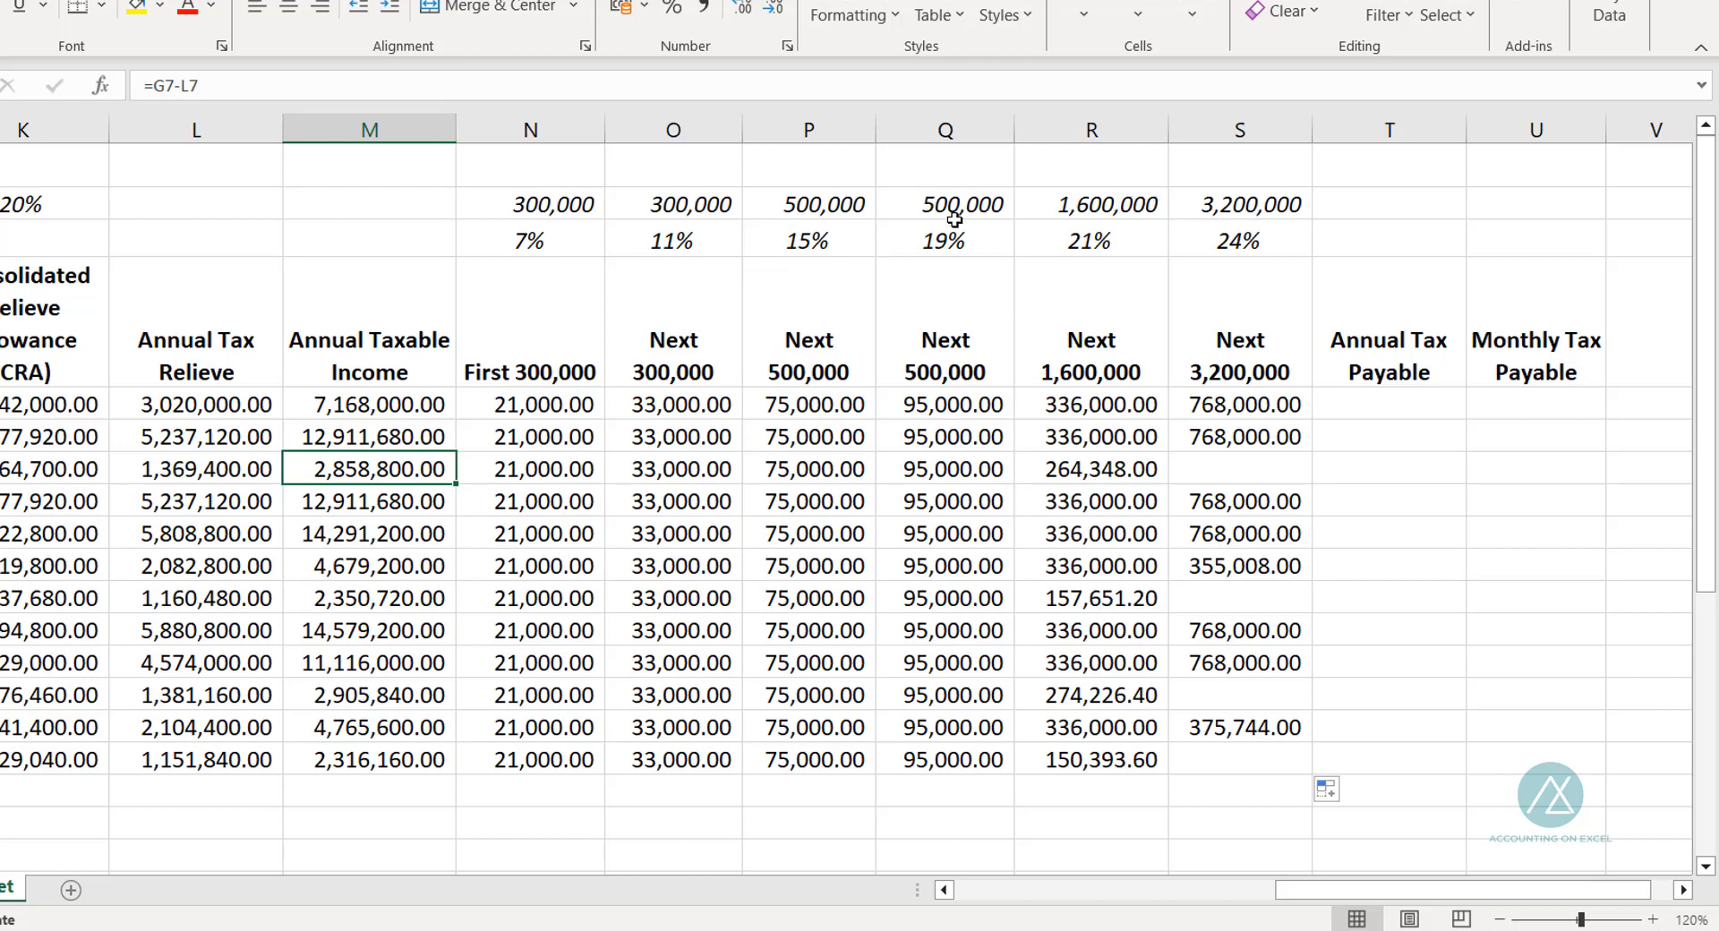
pyautogui.click(997, 475)
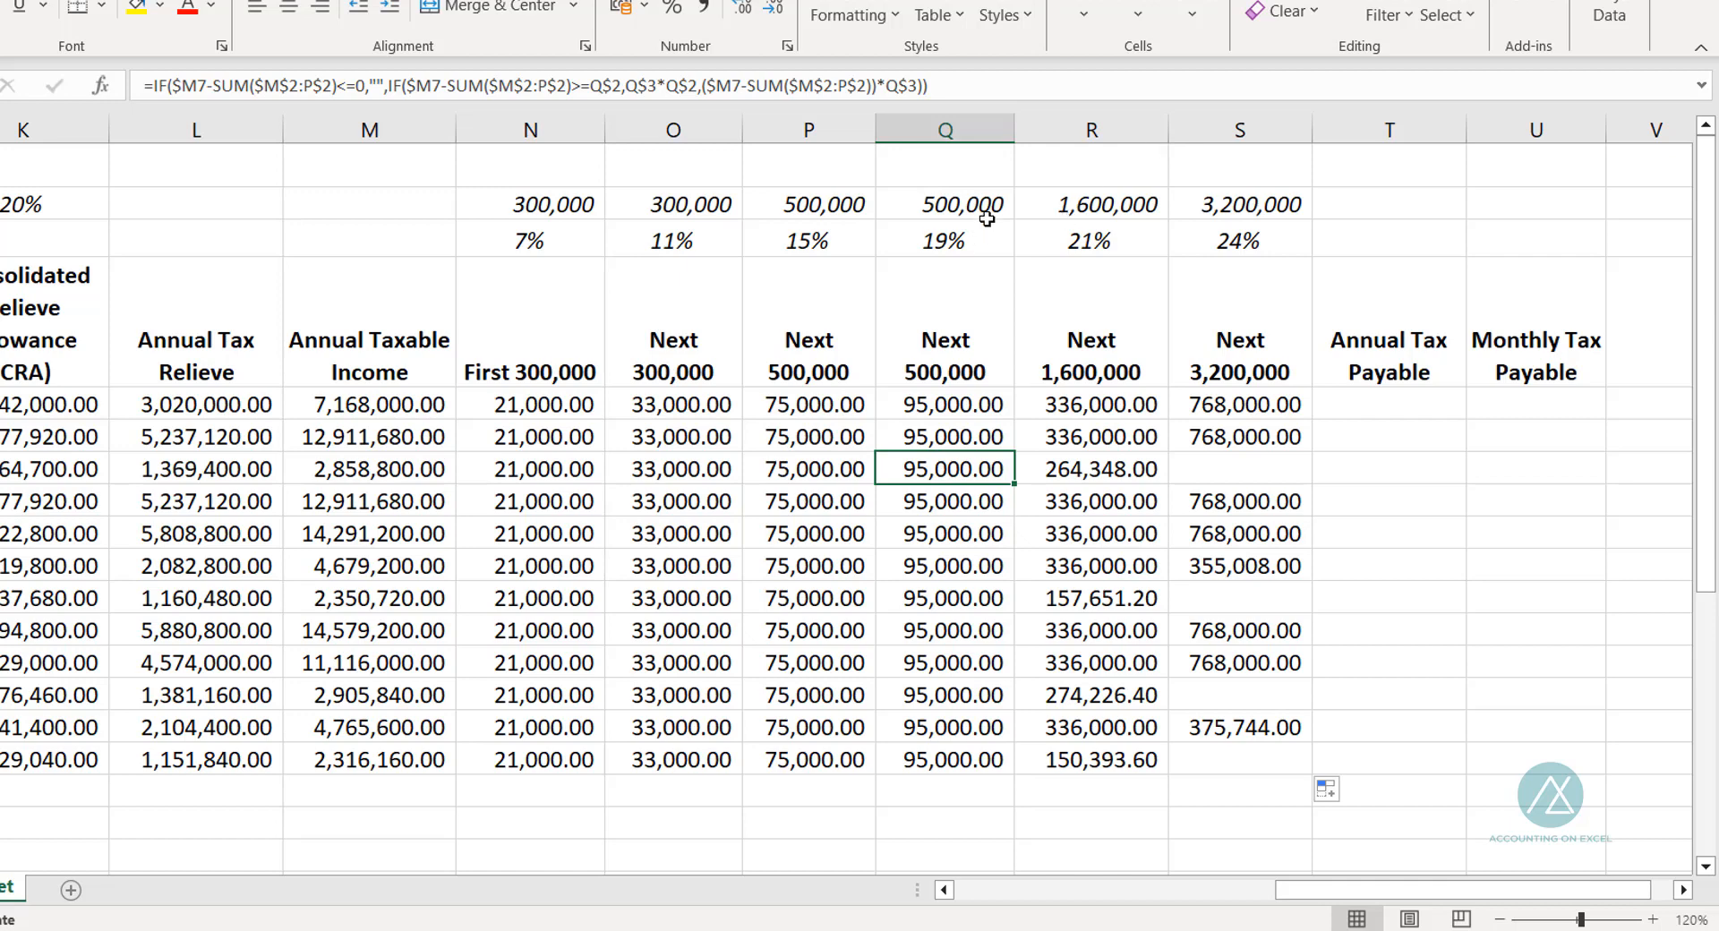
pyautogui.moveTo(987, 215); pyautogui.dragTo(489, 218)
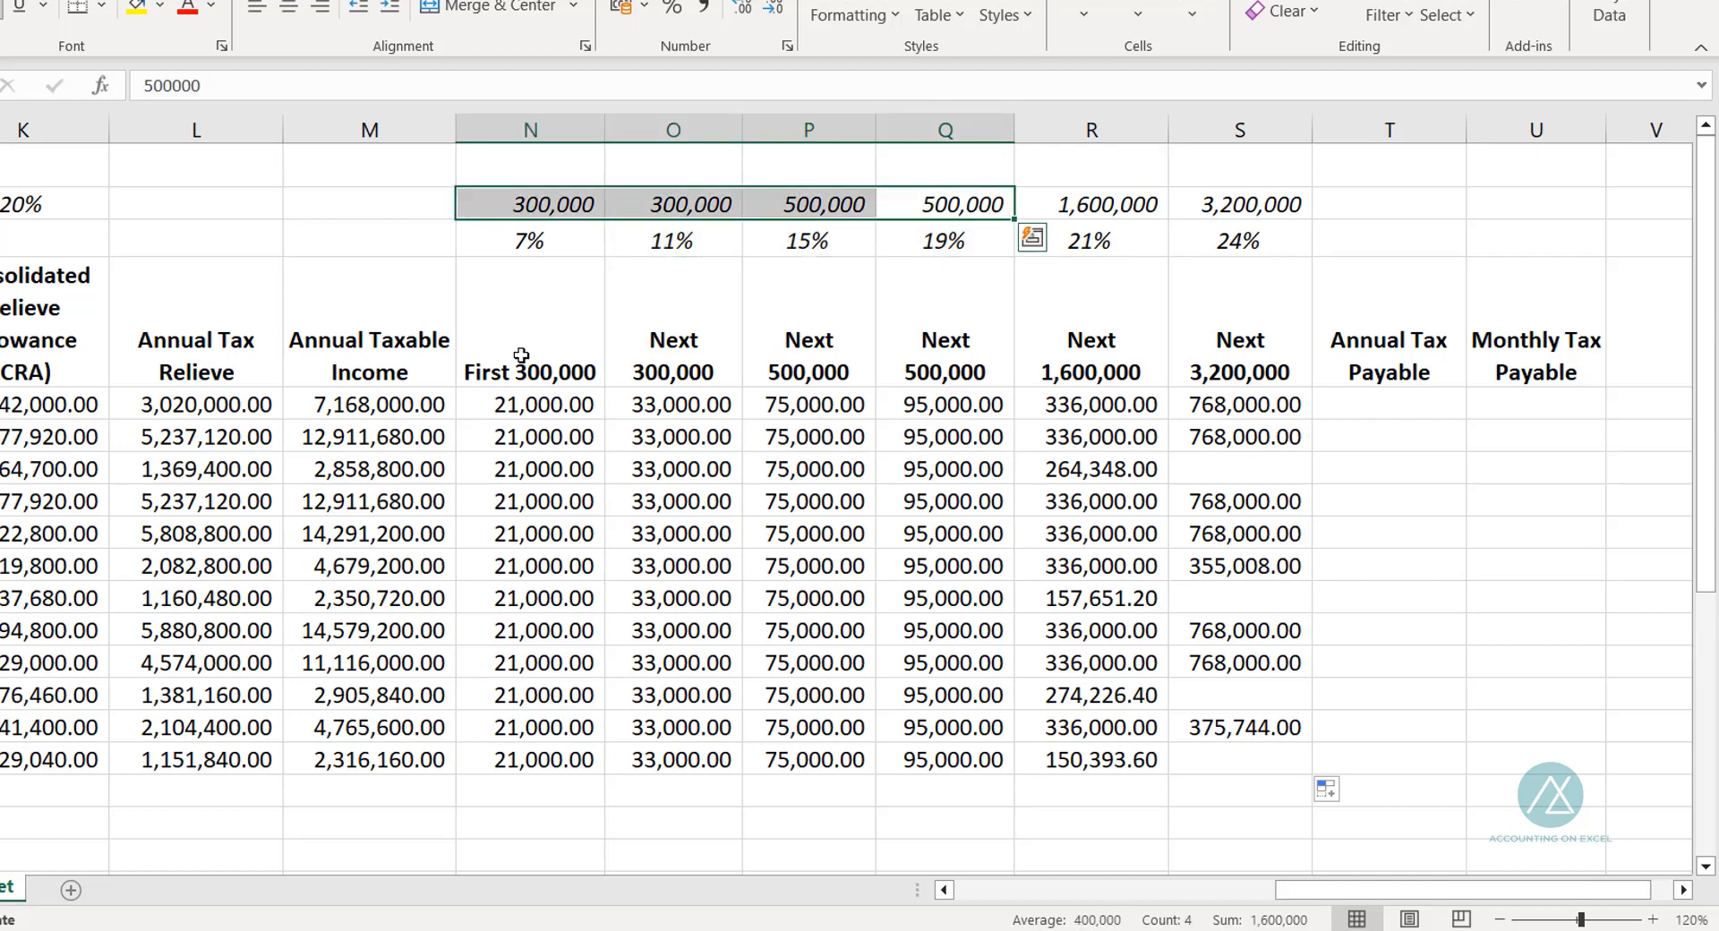
pyautogui.click(1080, 237)
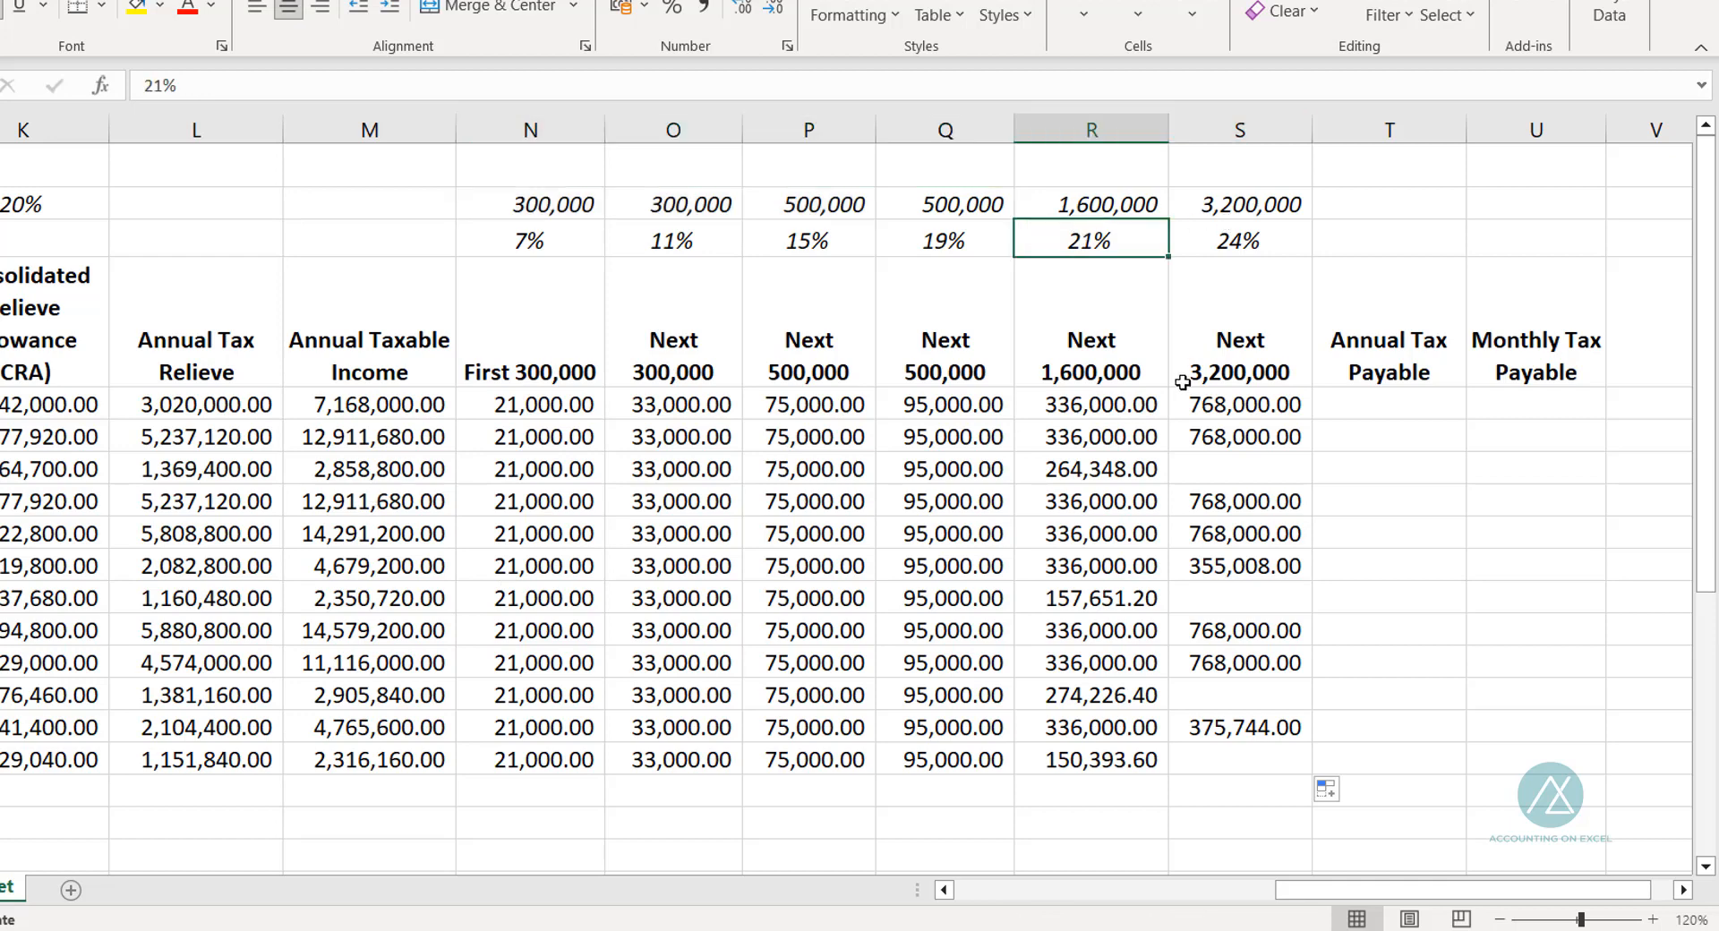
pyautogui.click(1125, 466)
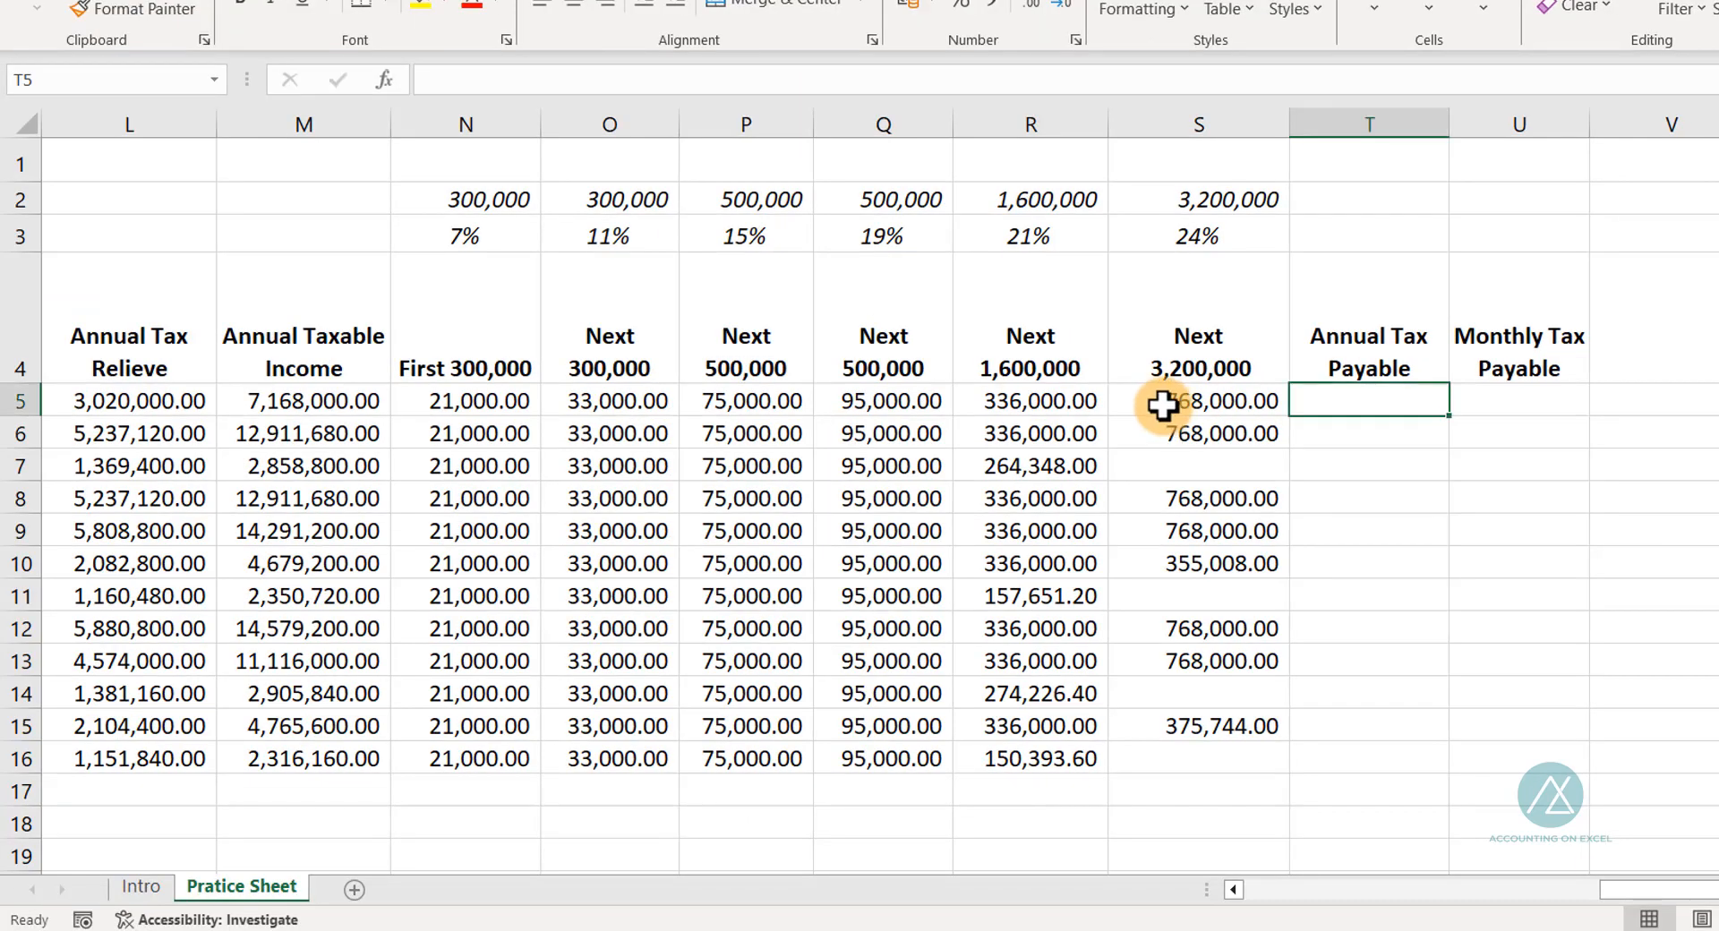
pyautogui.click(1200, 405)
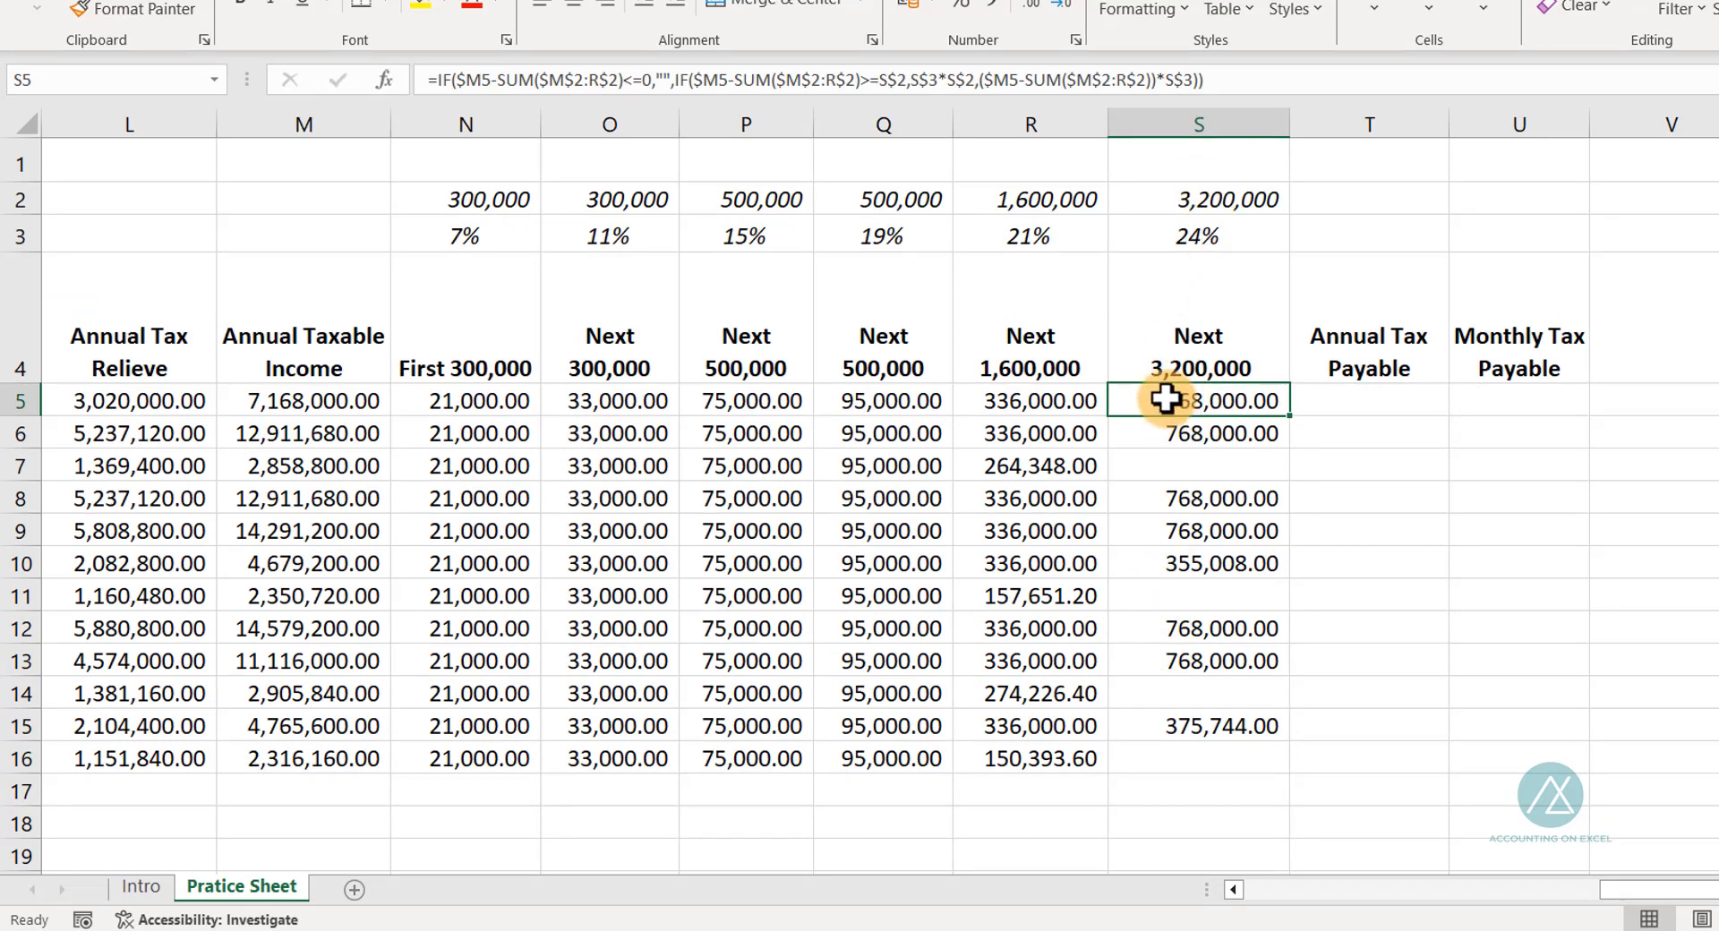
pyautogui.moveTo(1166, 399); pyautogui.dragTo(1169, 757)
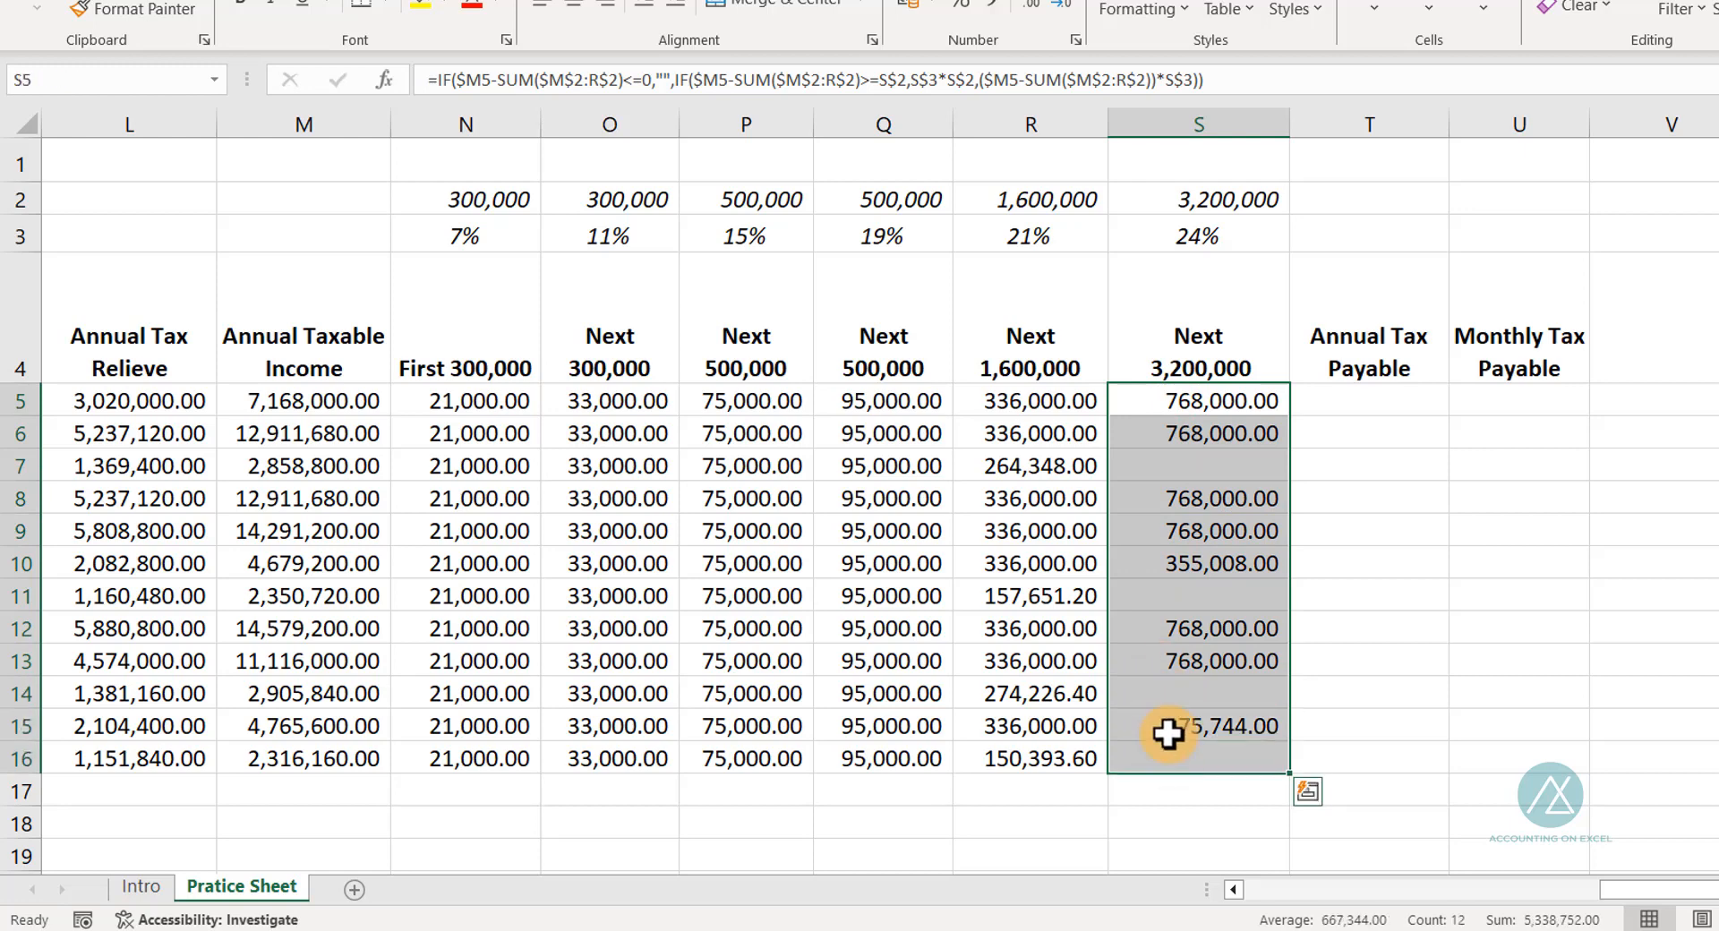
pyautogui.click(1161, 401)
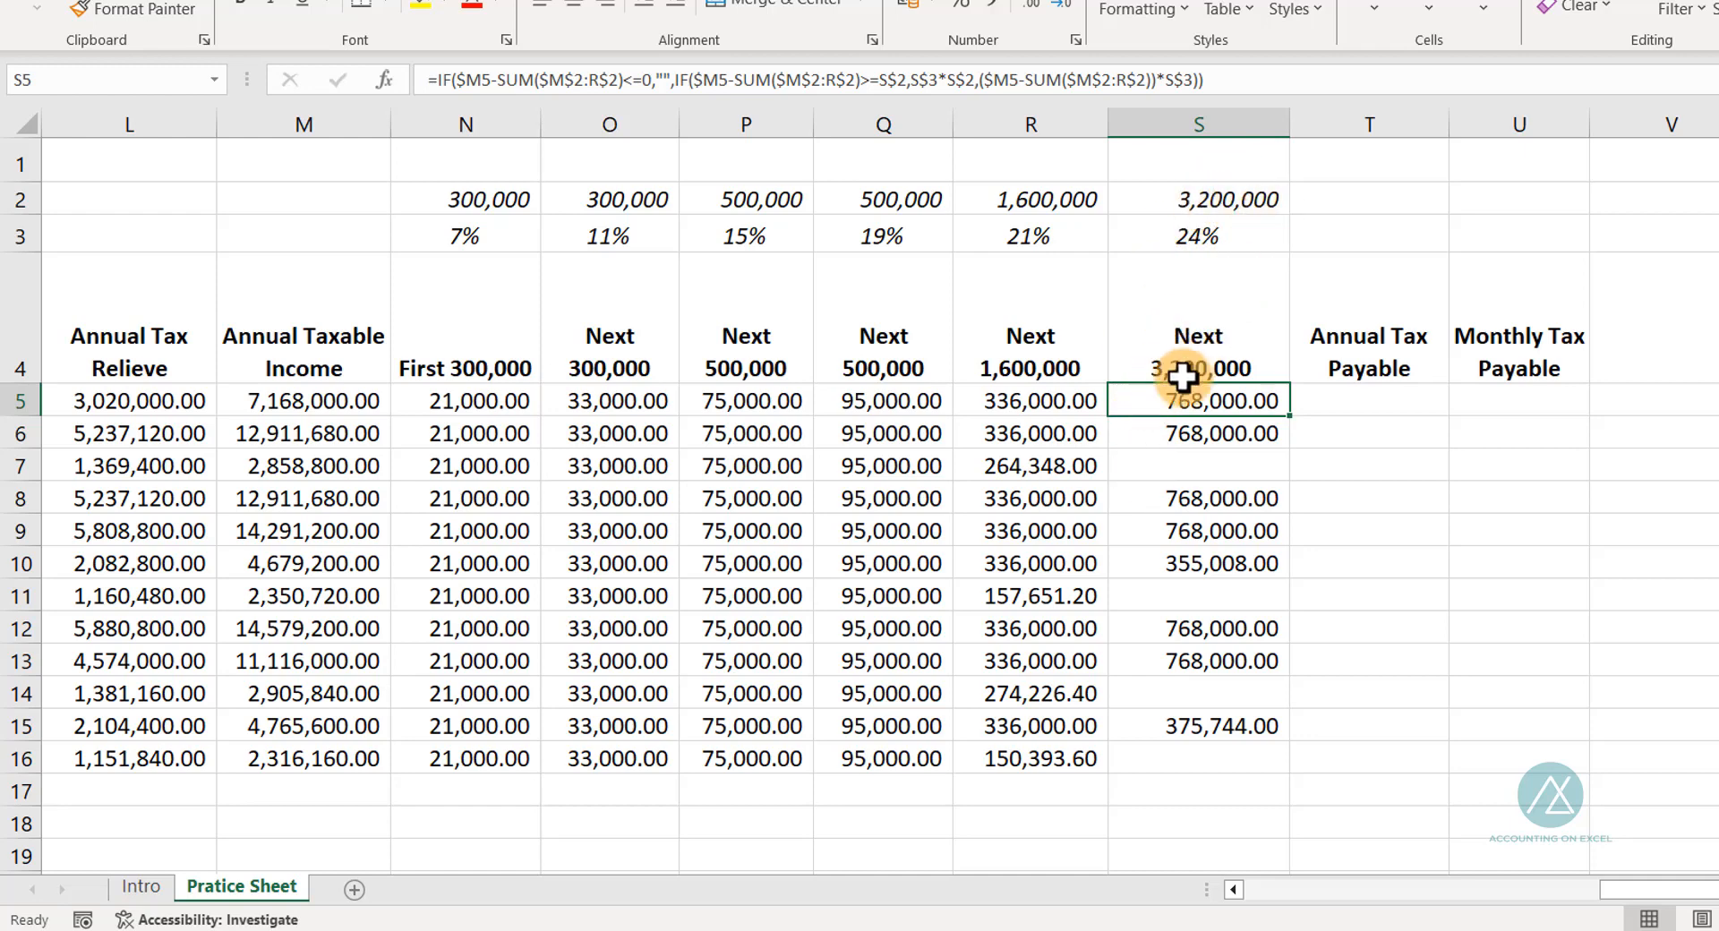
# Step: Replace "Next" with "Above" in the S4 header so it reads "Above 3,200,000"
pyautogui.click(1213, 333)
pyautogui.doubleClick(1231, 336)
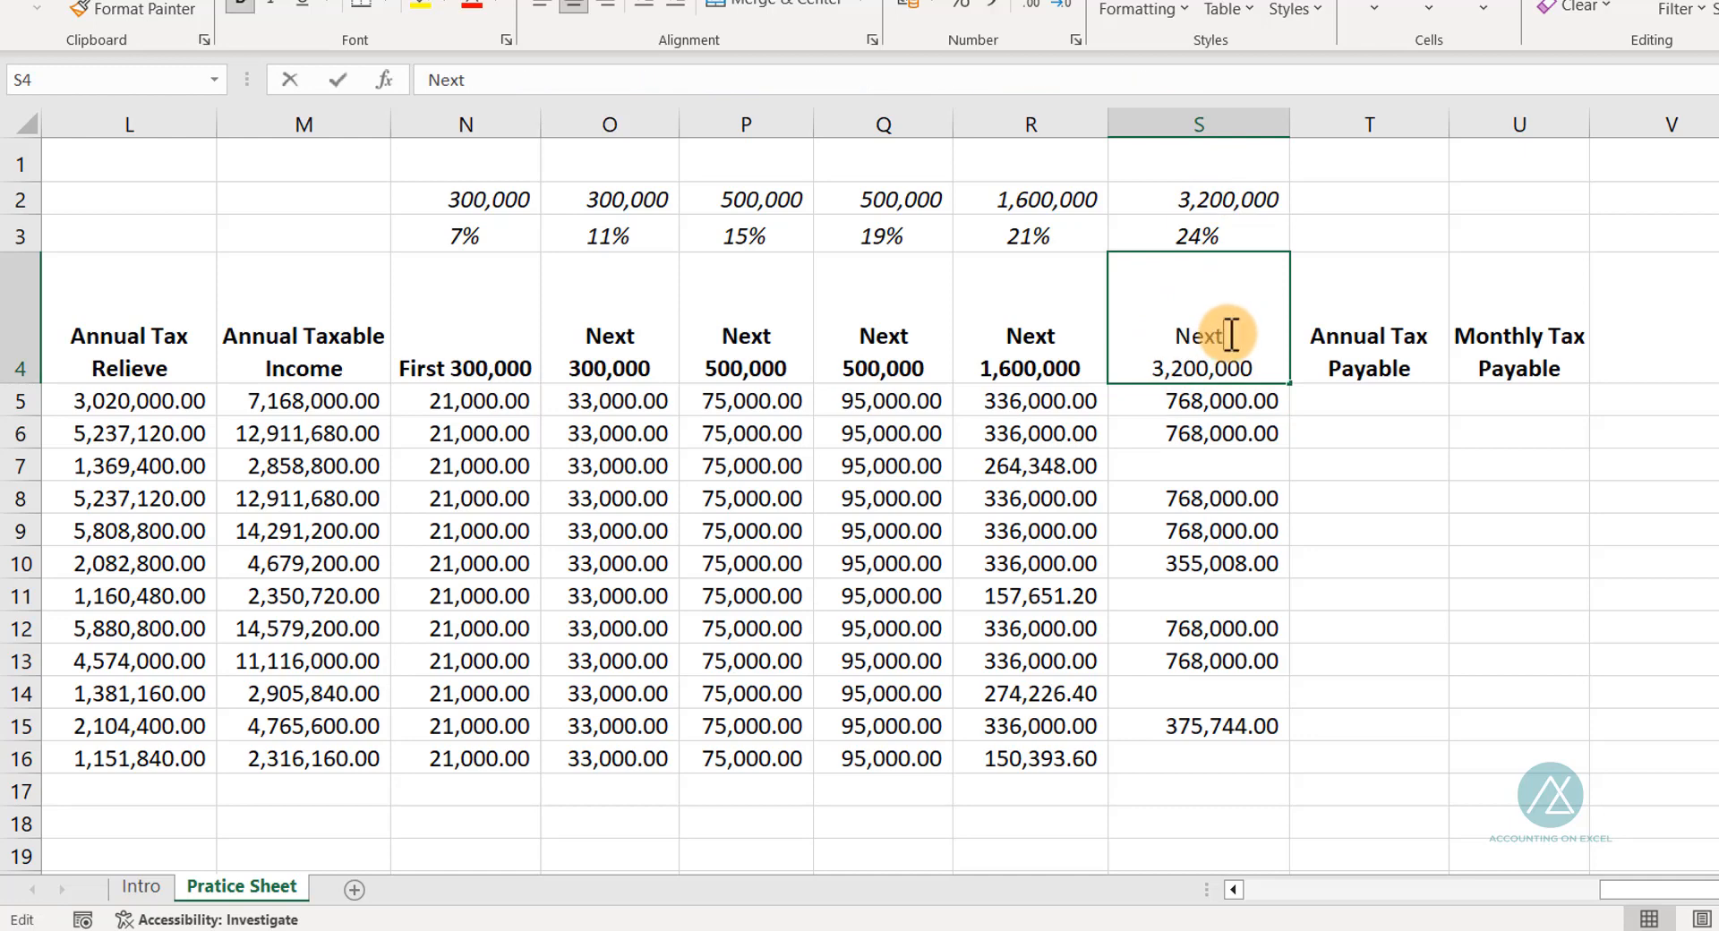
pyautogui.moveTo(1231, 336); pyautogui.dragTo(1135, 333)
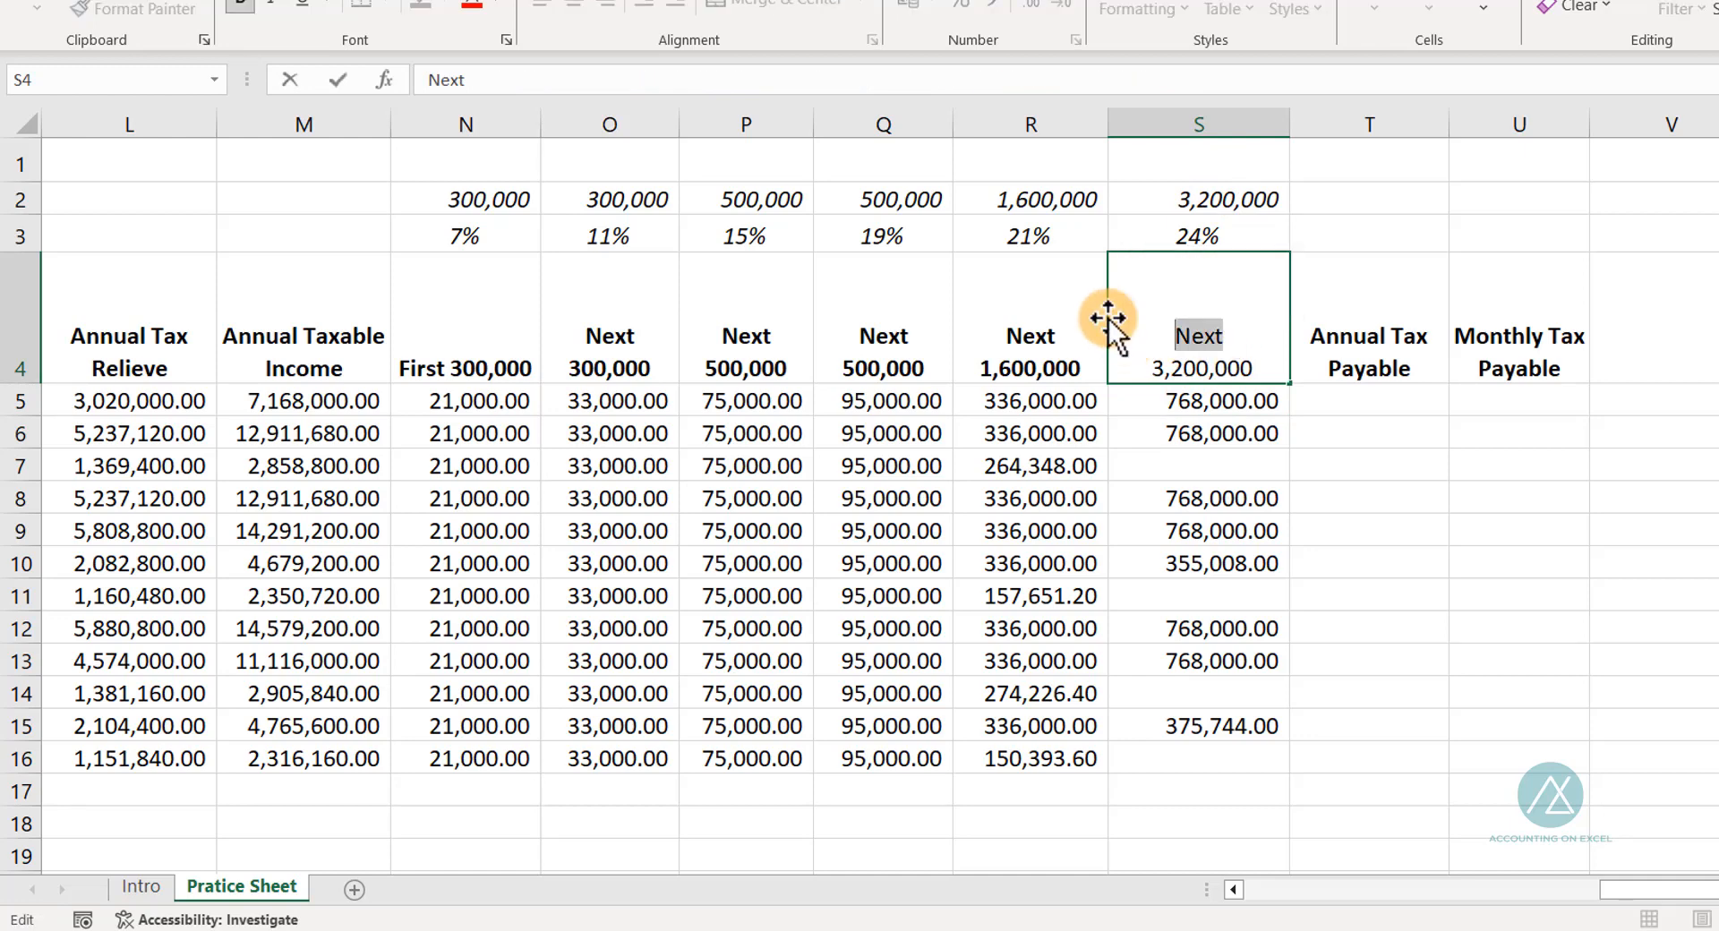
pyautogui.write('Above')
pyautogui.press('Return')
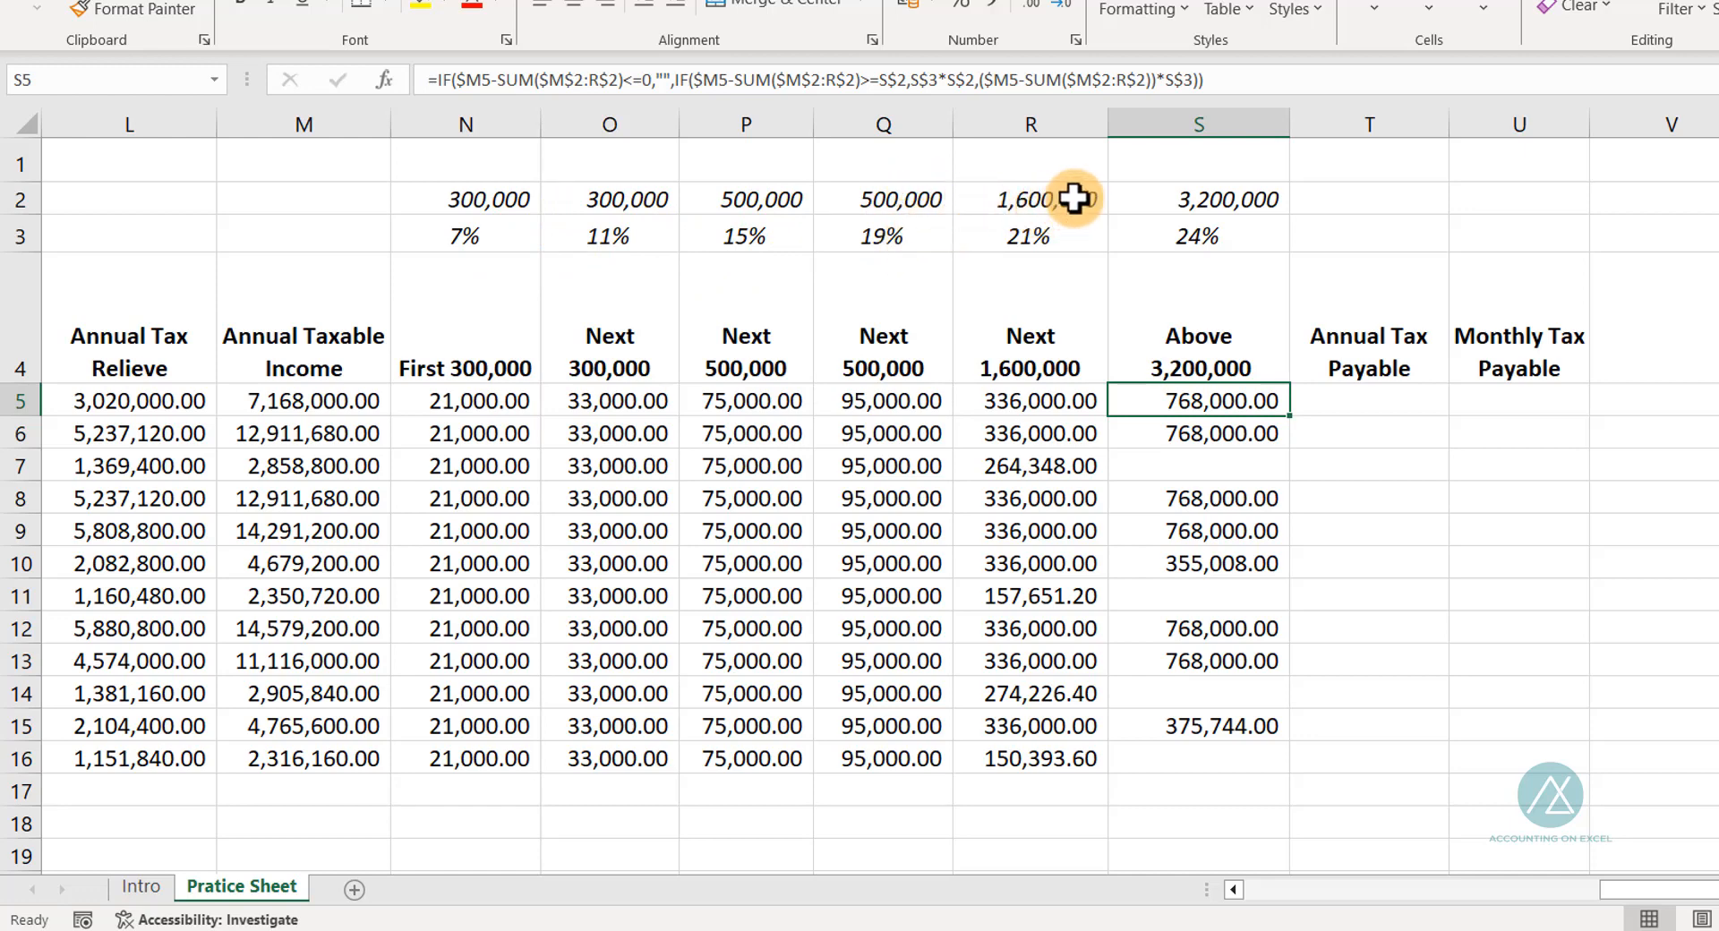
# Step: Compare the annual taxable income in M5 with the combined band limits in N2:R2
pyautogui.moveTo(1076, 198); pyautogui.dragTo(481, 200)
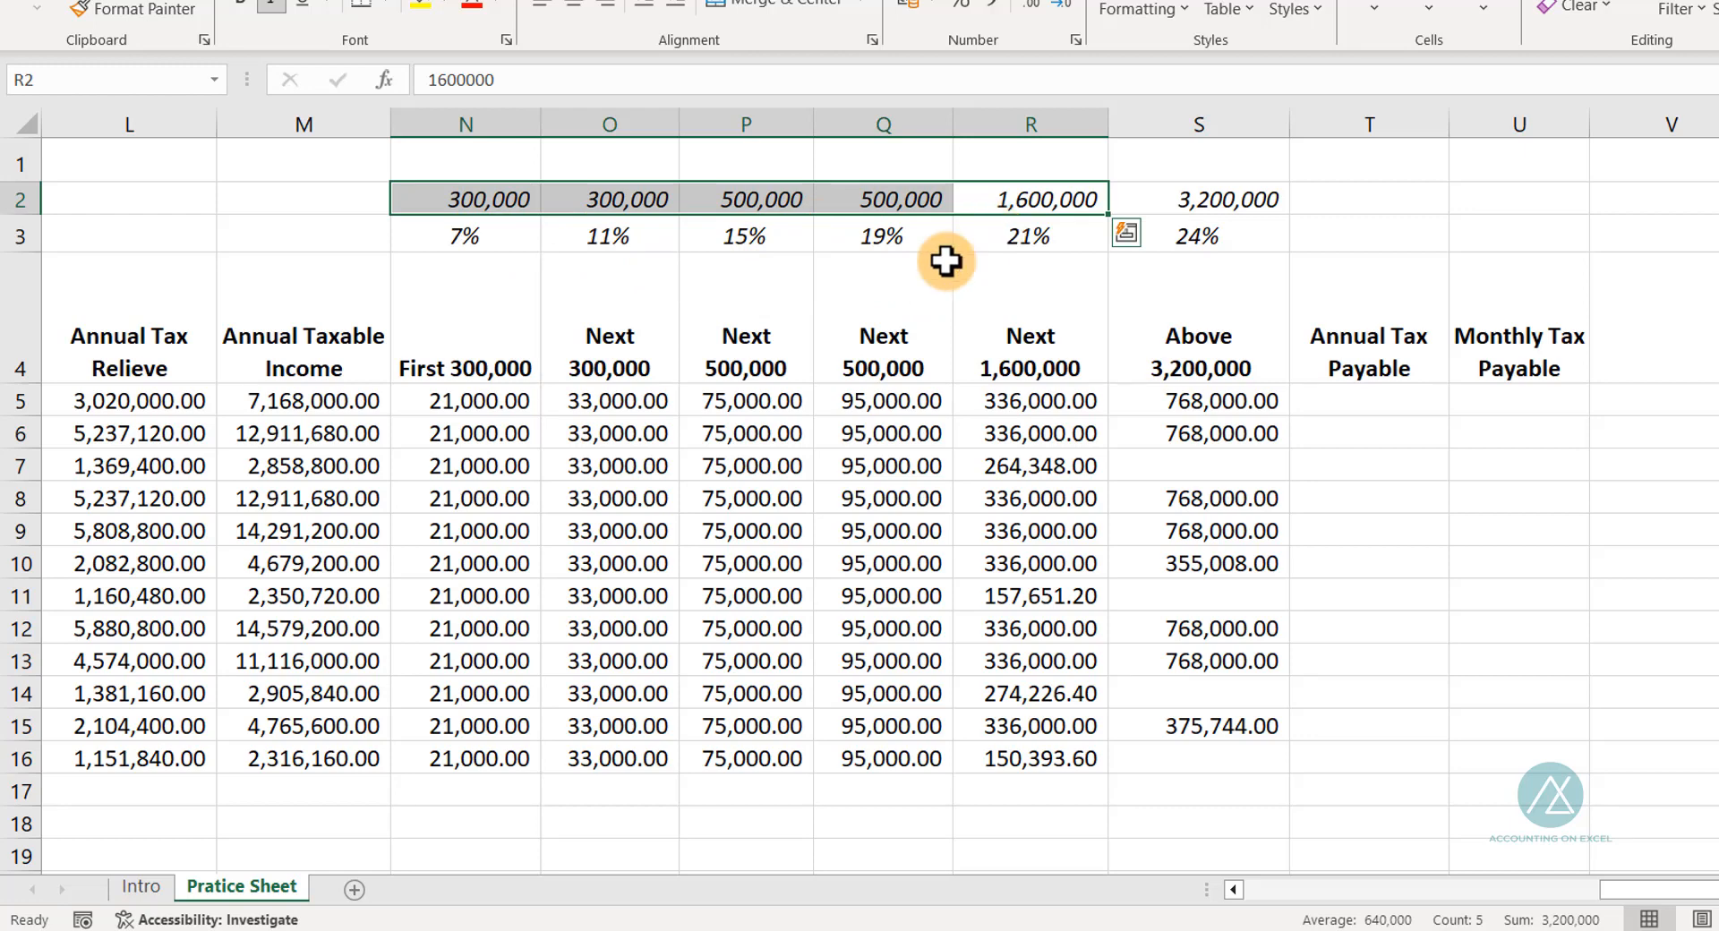
pyautogui.click(318, 399)
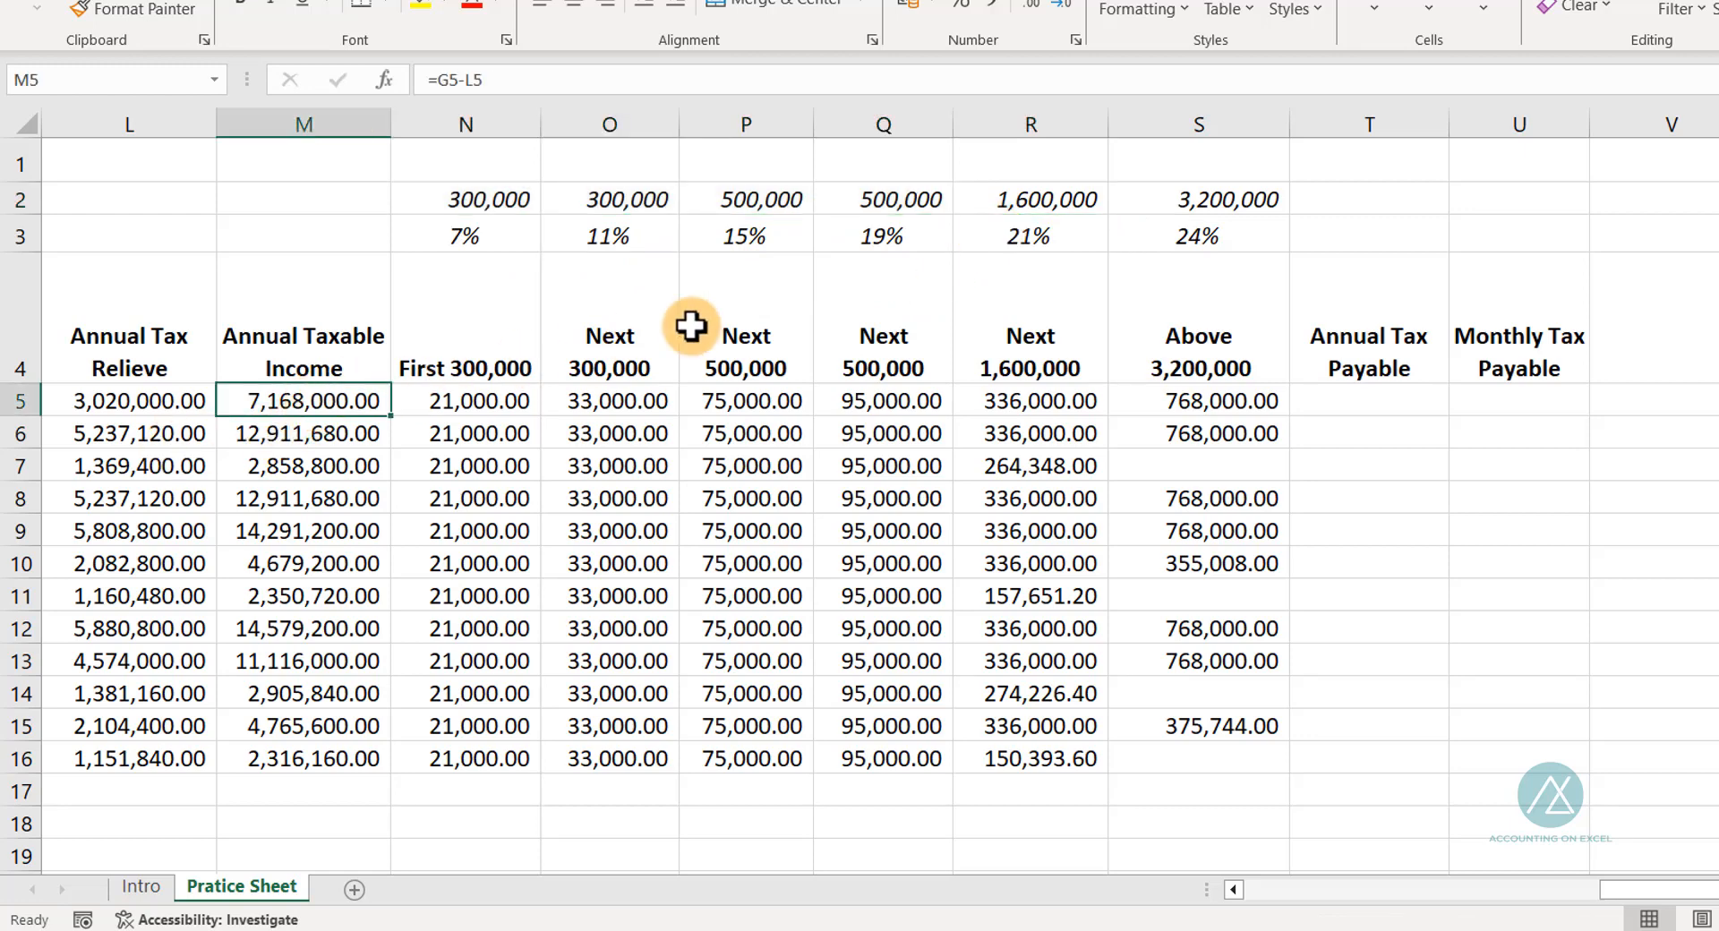
pyautogui.moveTo(1079, 192); pyautogui.dragTo(441, 200)
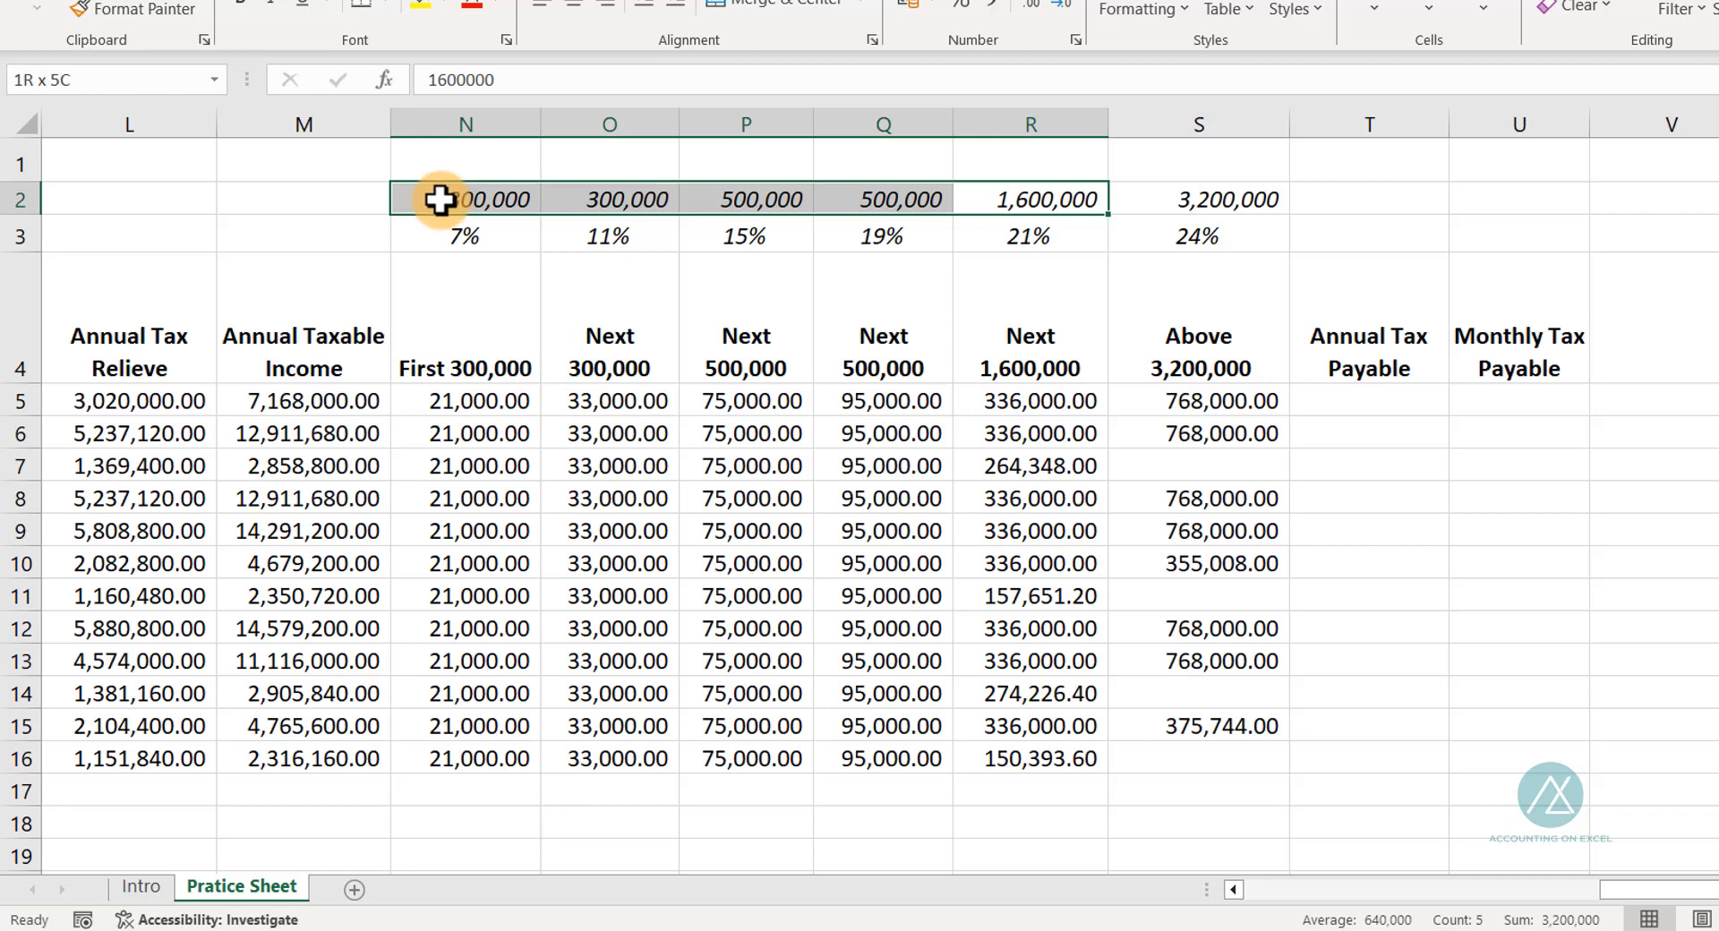
pyautogui.click(282, 400)
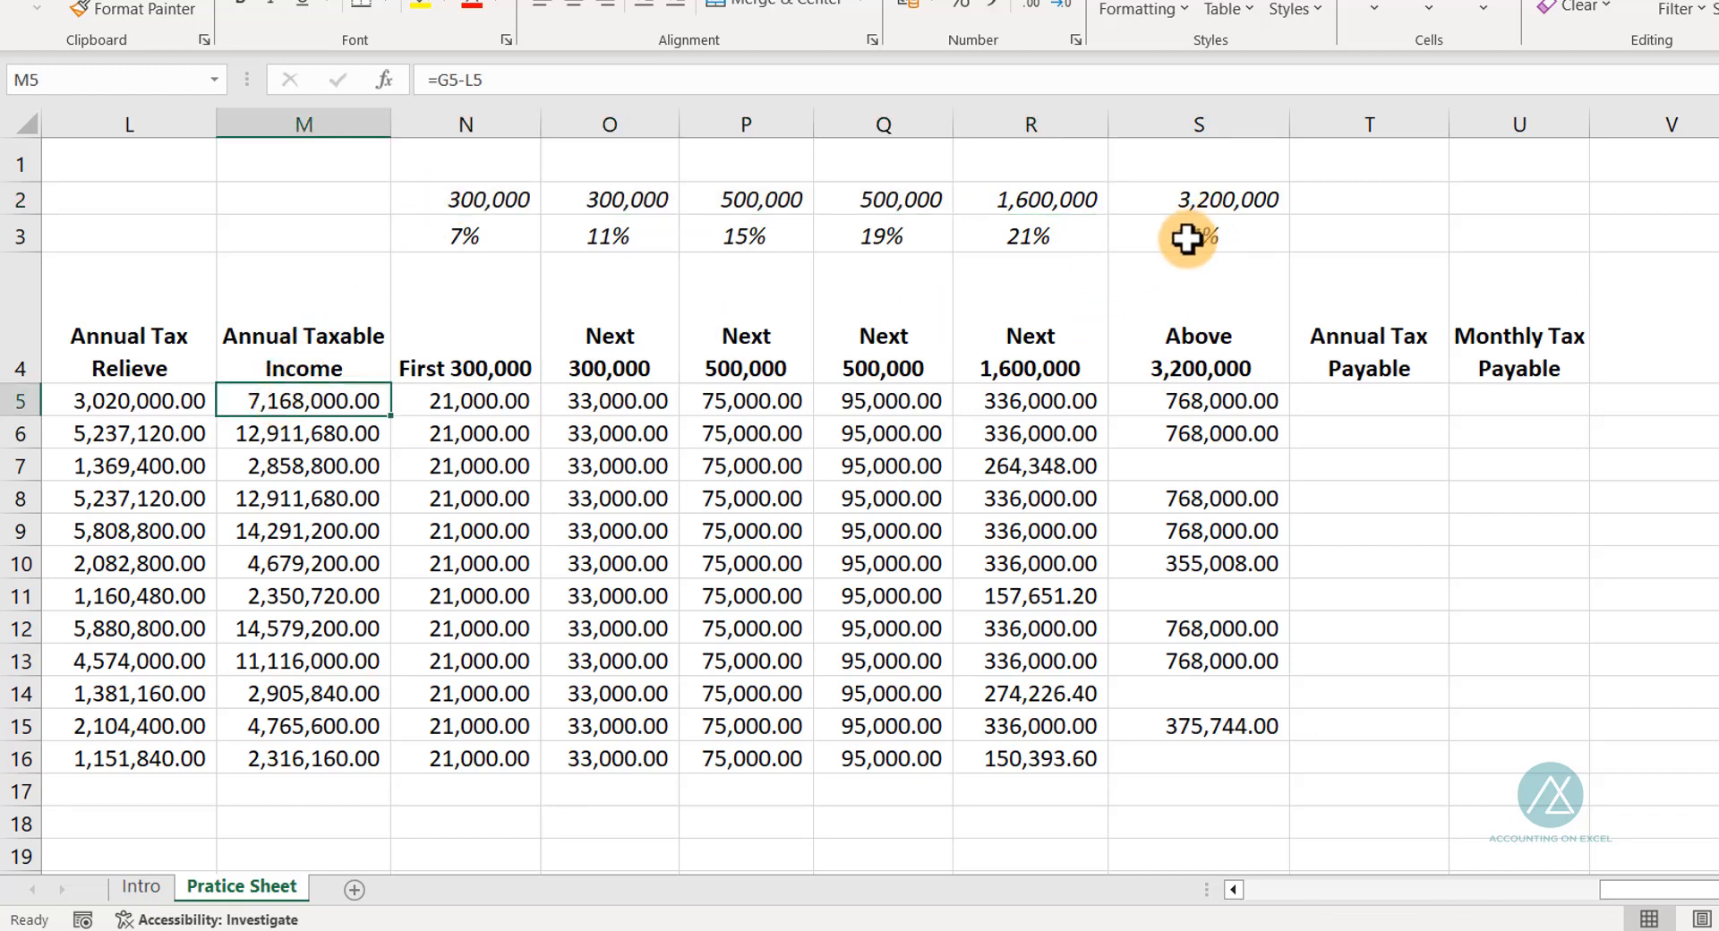
# Step: Reword the last tax-rate hint in A32 to read "24% on above 3,200,000"
pyautogui.scroll(-1, 797, 594)
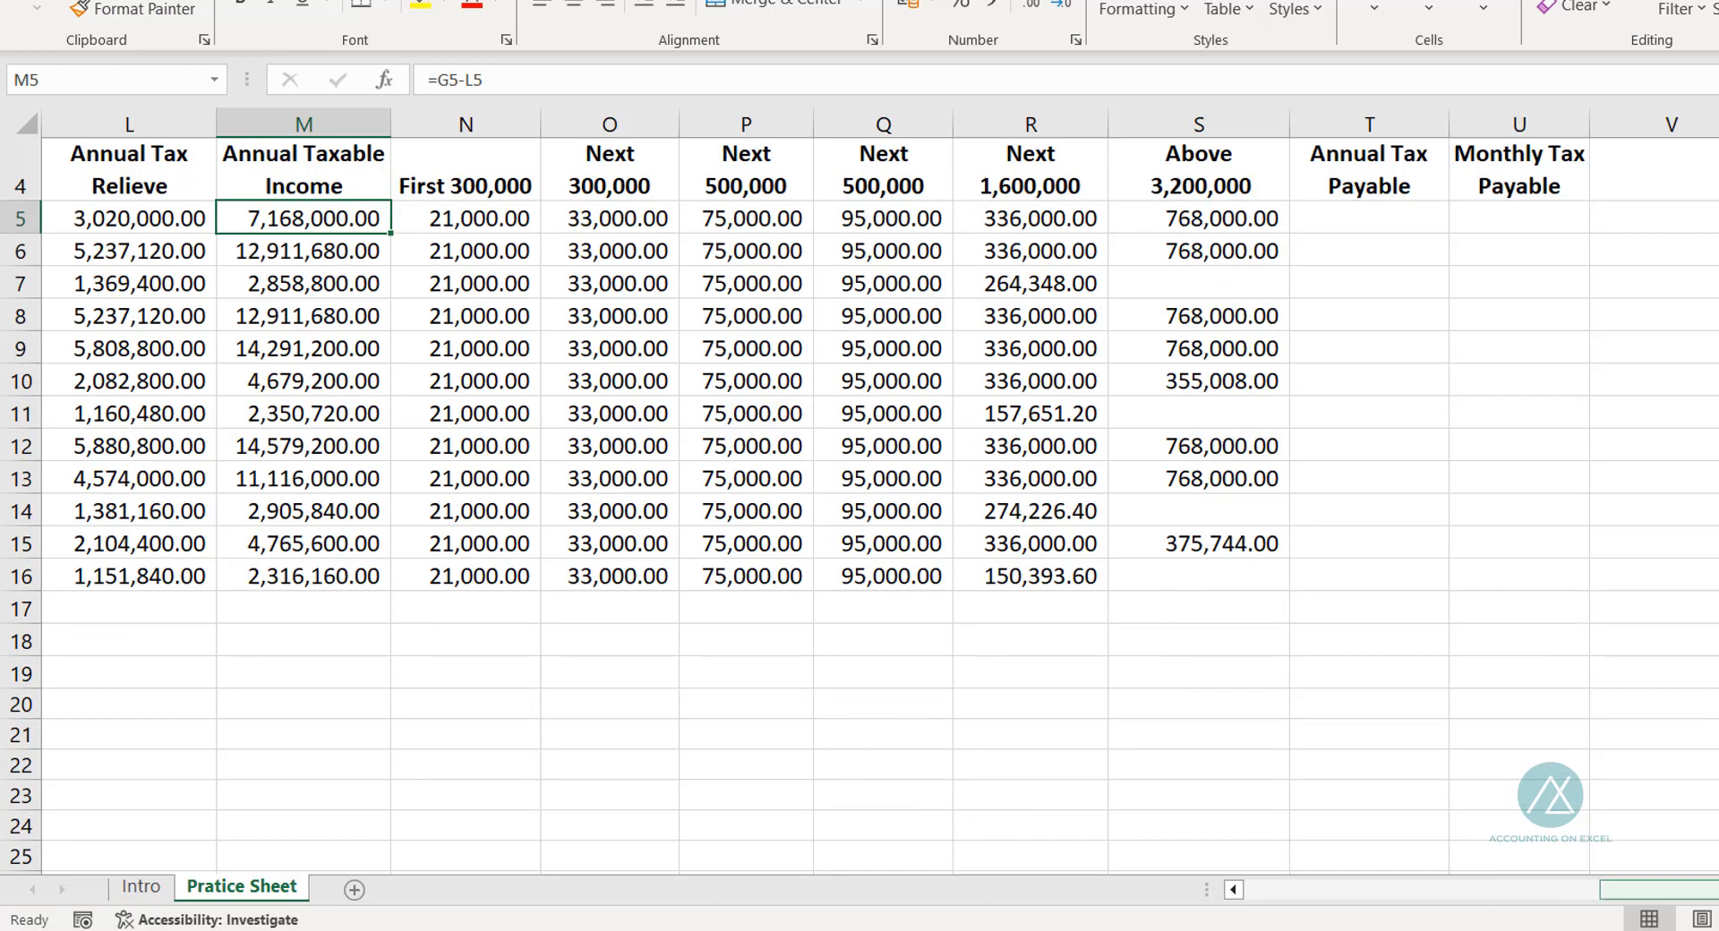
pyautogui.moveTo(1657, 889); pyautogui.dragTo(1229, 891)
pyautogui.scroll(-3, 260, 823)
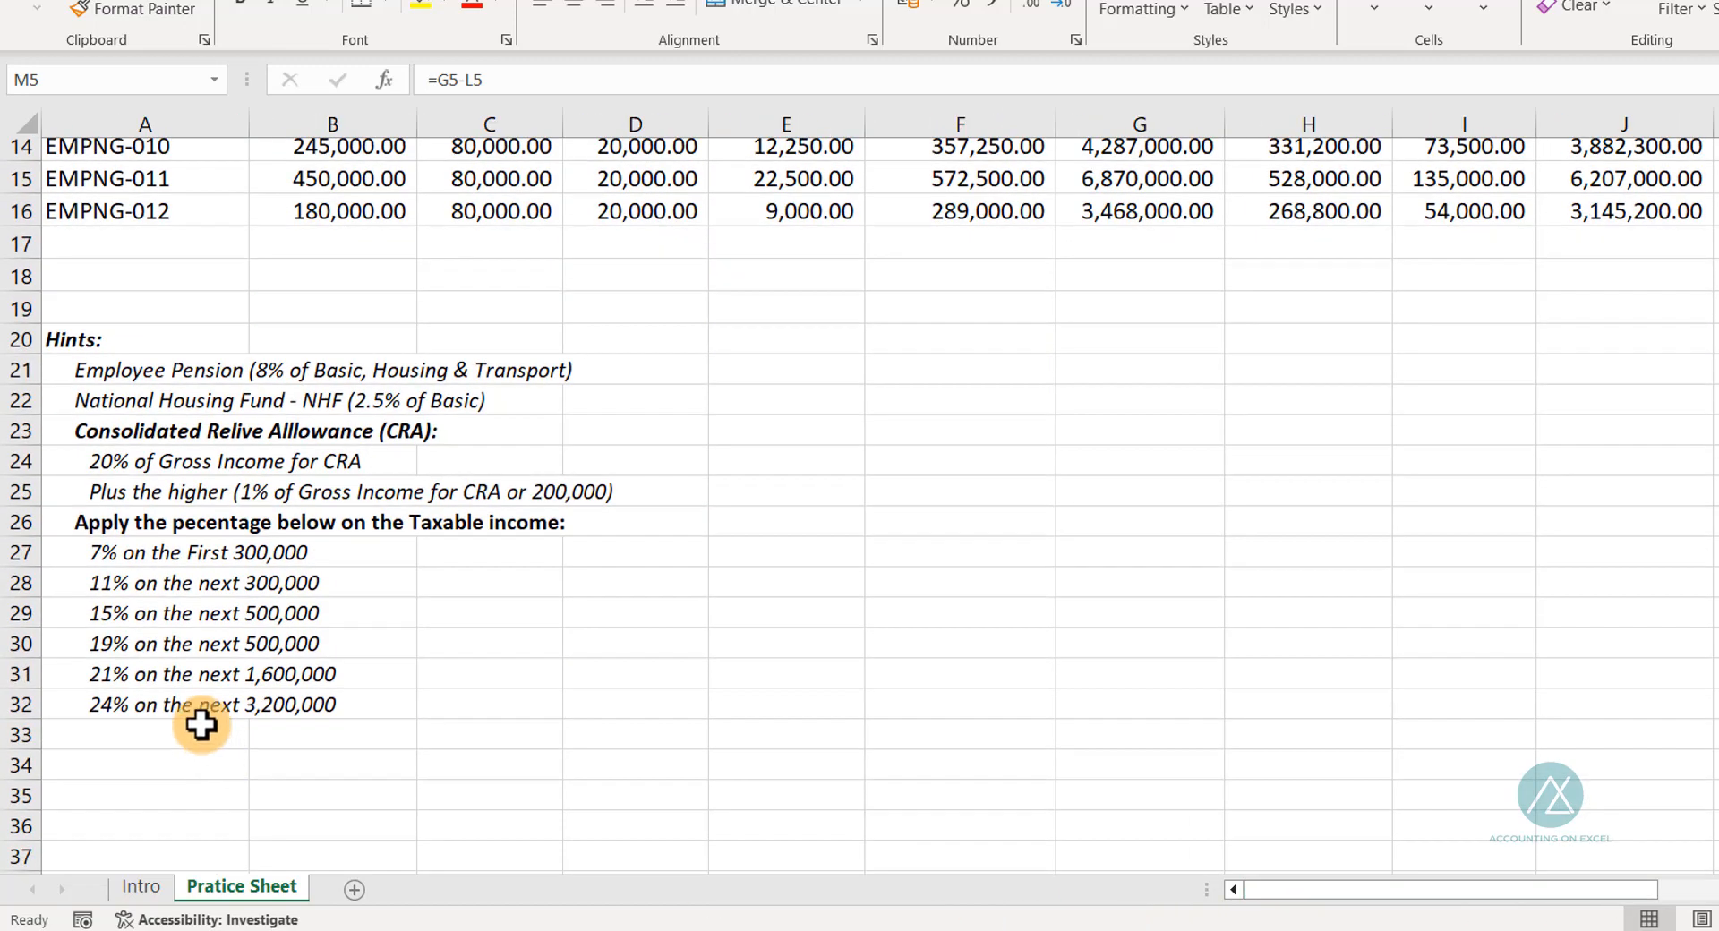
pyautogui.click(129, 705)
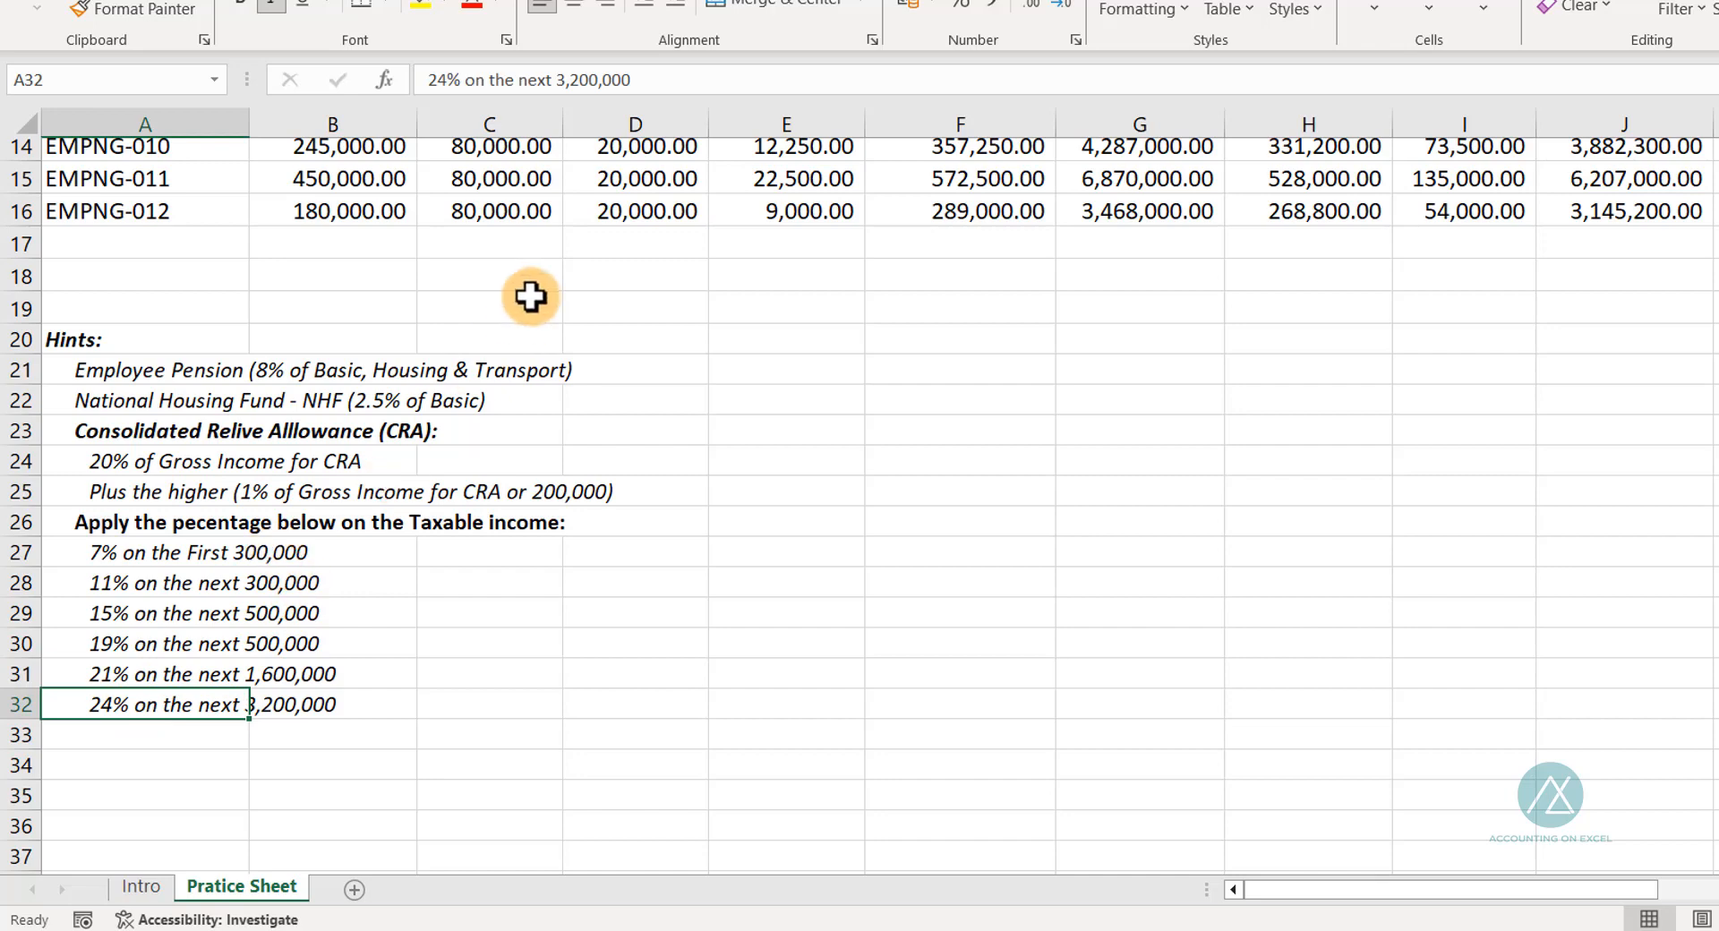
pyautogui.doubleClick(175, 704)
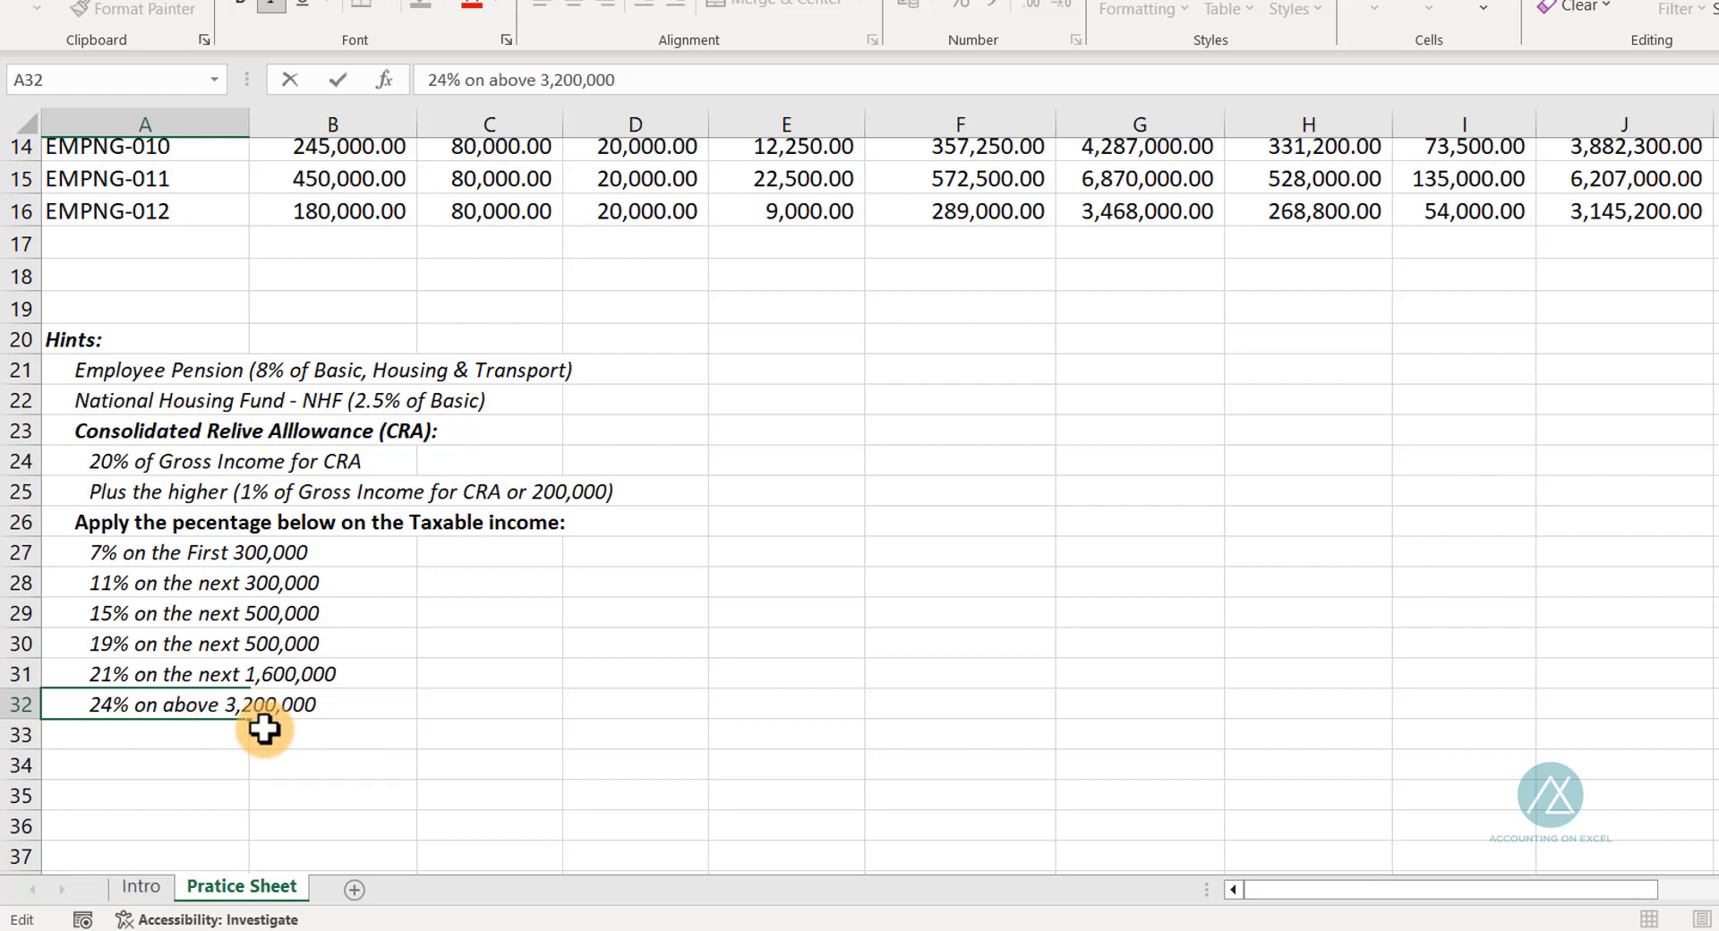
pyautogui.press('Return')
pyautogui.scroll(5, 1433, 699)
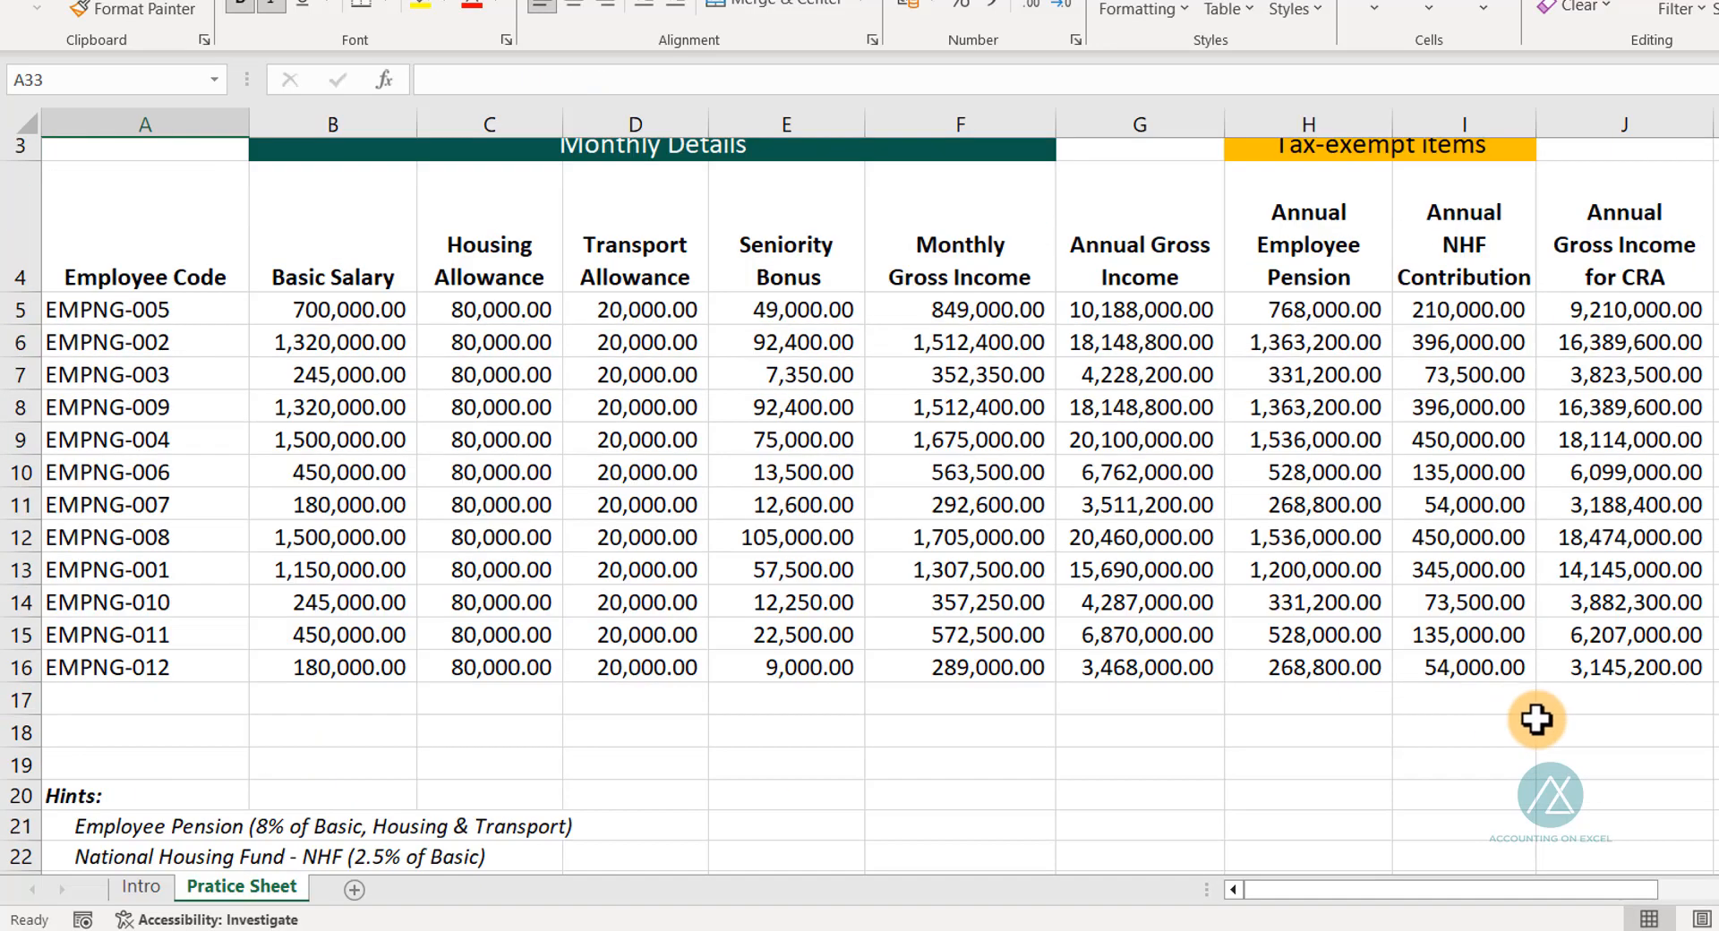
# Step: Compare the annual taxable income in M5 with the 24% band formula in S5
pyautogui.moveTo(1500, 891); pyautogui.dragTo(1563, 889)
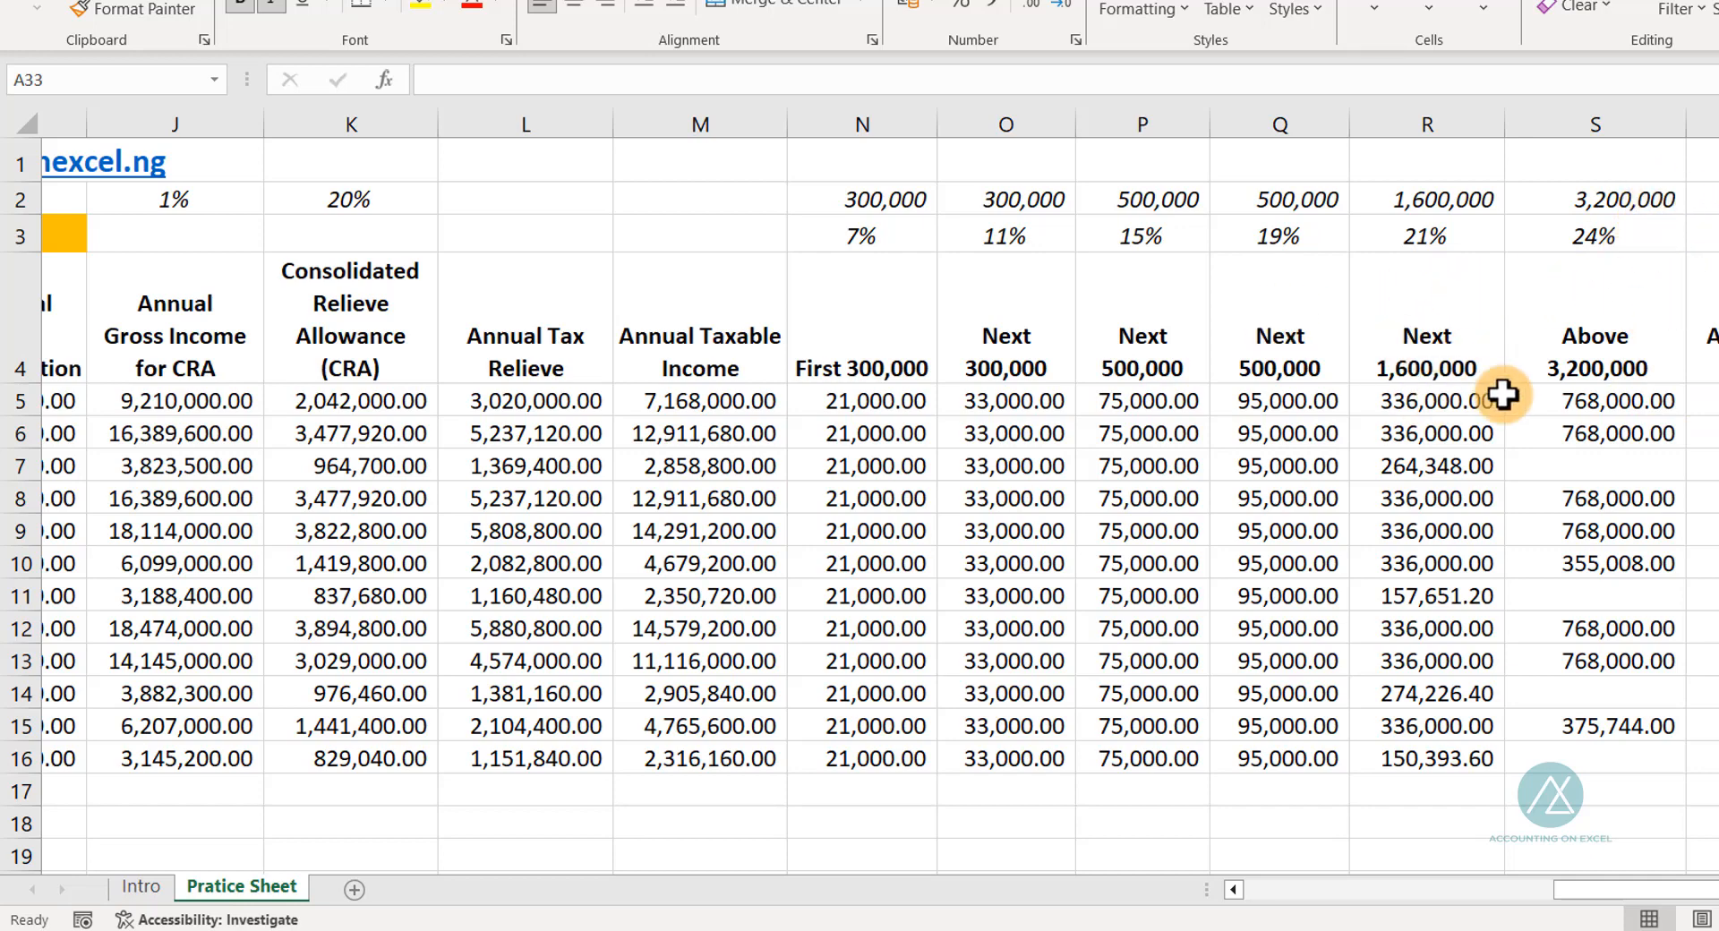
pyautogui.click(672, 403)
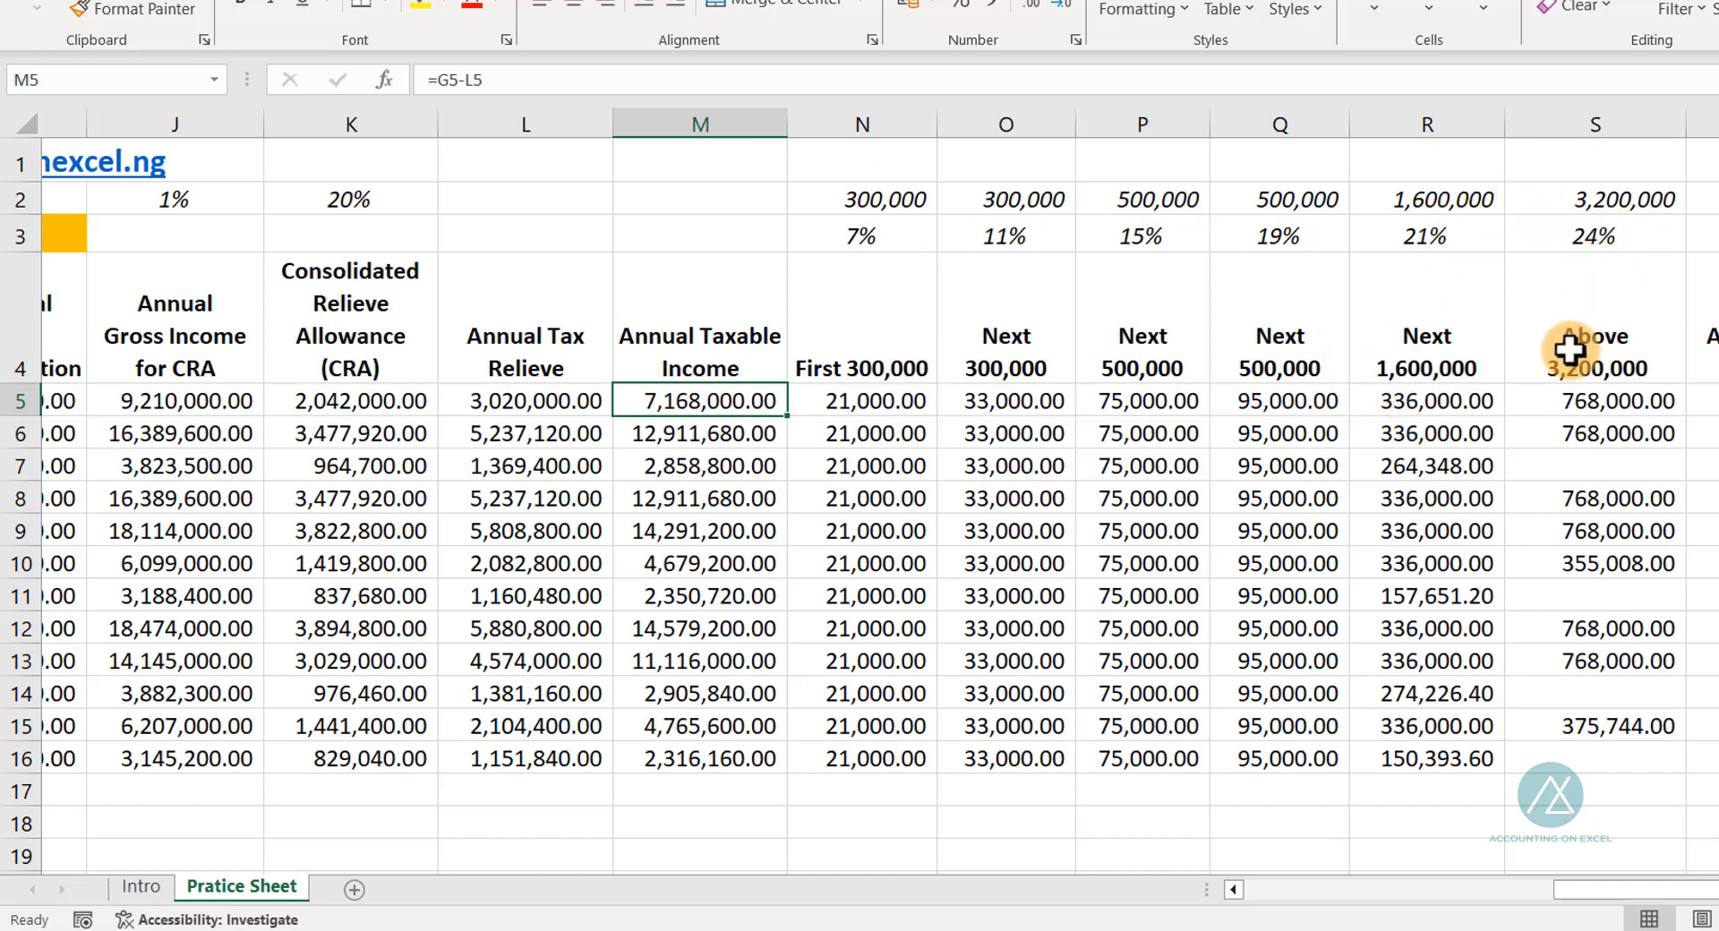
pyautogui.click(1579, 402)
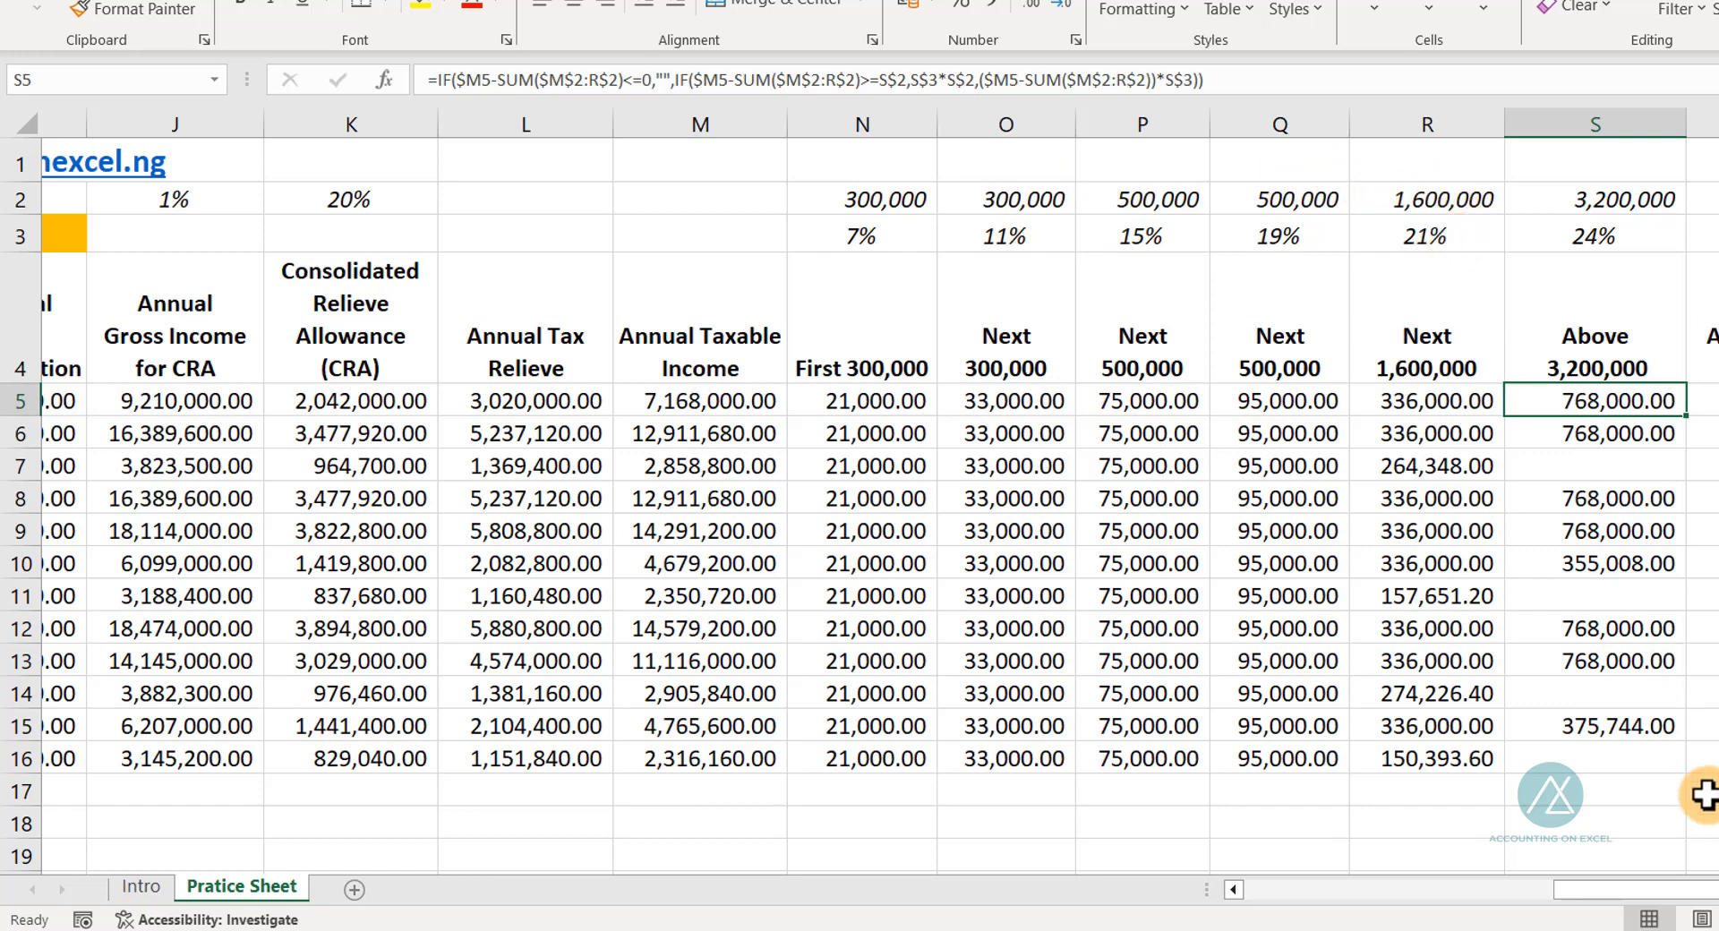
pyautogui.hscroll(1, 1267, 737)
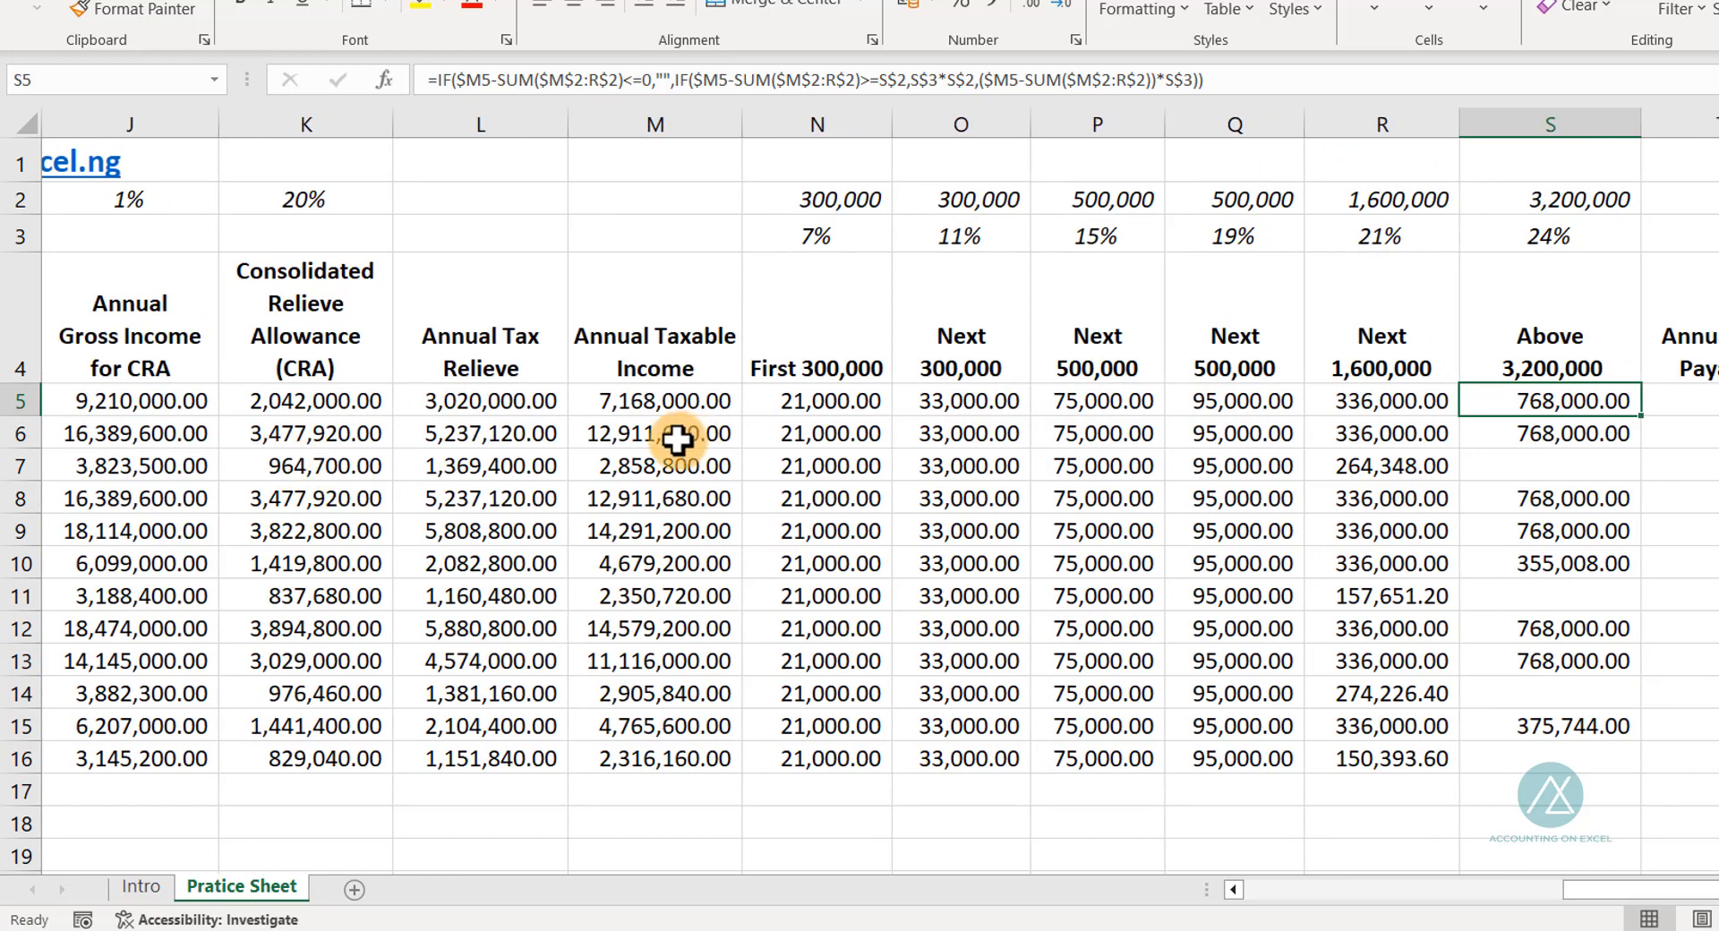
pyautogui.click(654, 400)
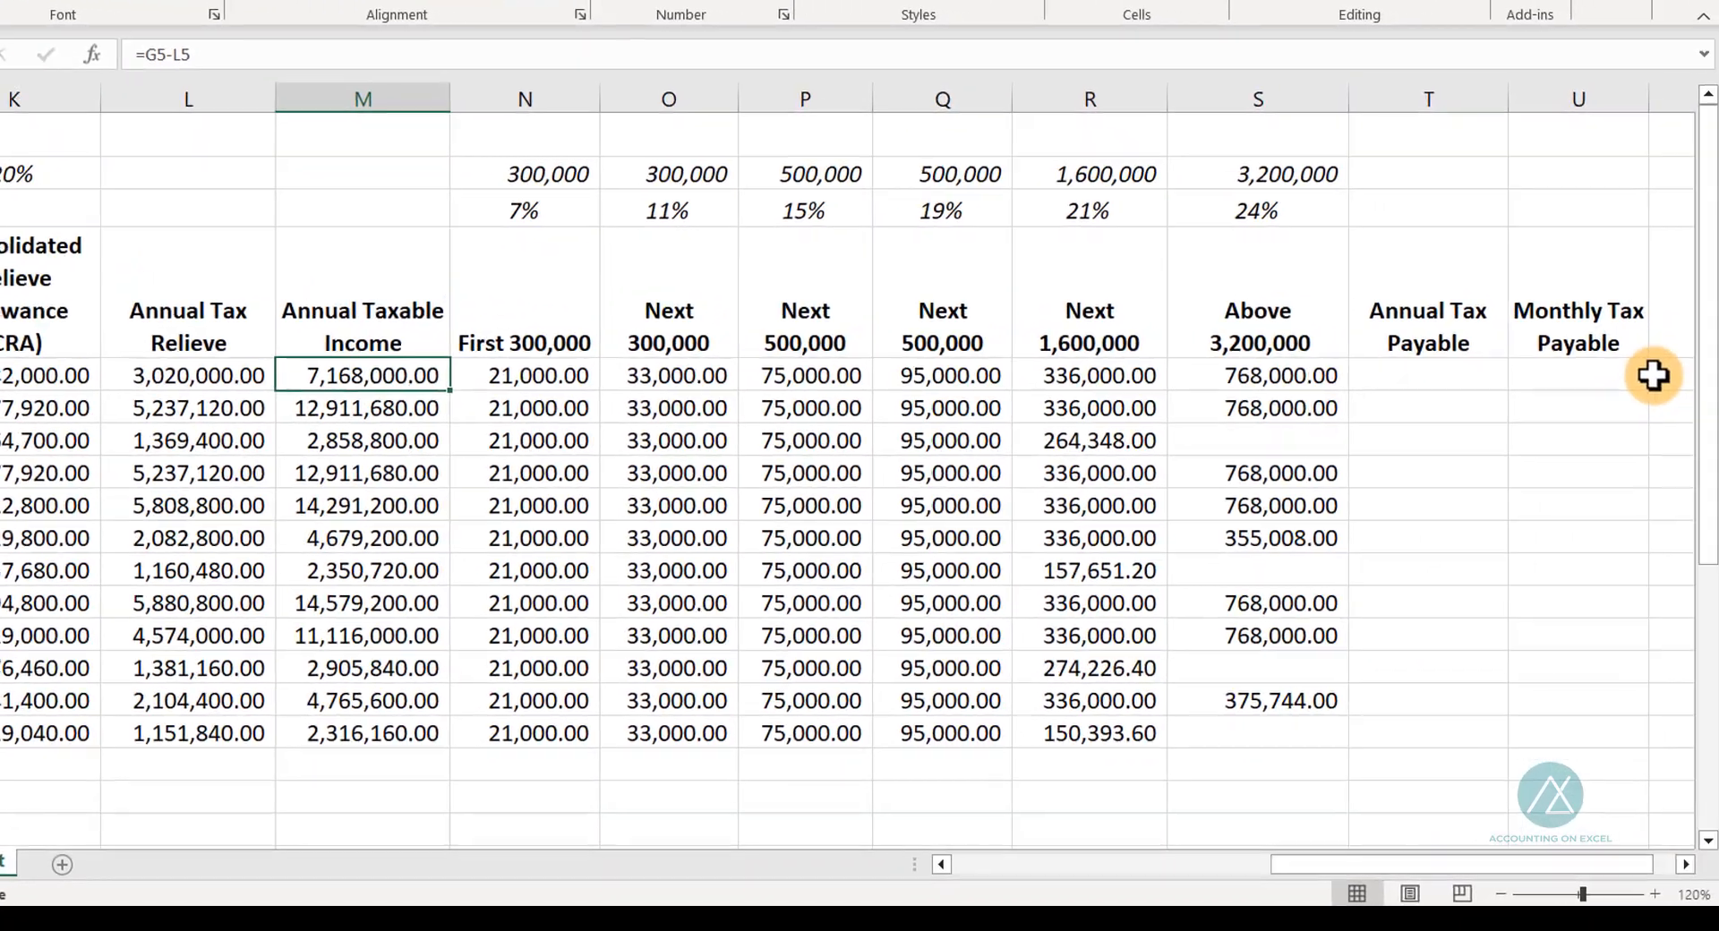
# Step: Enter the check formula =M5-S2 in V5 to get the first employee's taxable income above the 3,200,000 limit
pyautogui.click(1656, 373)
pyautogui.click(1684, 864)
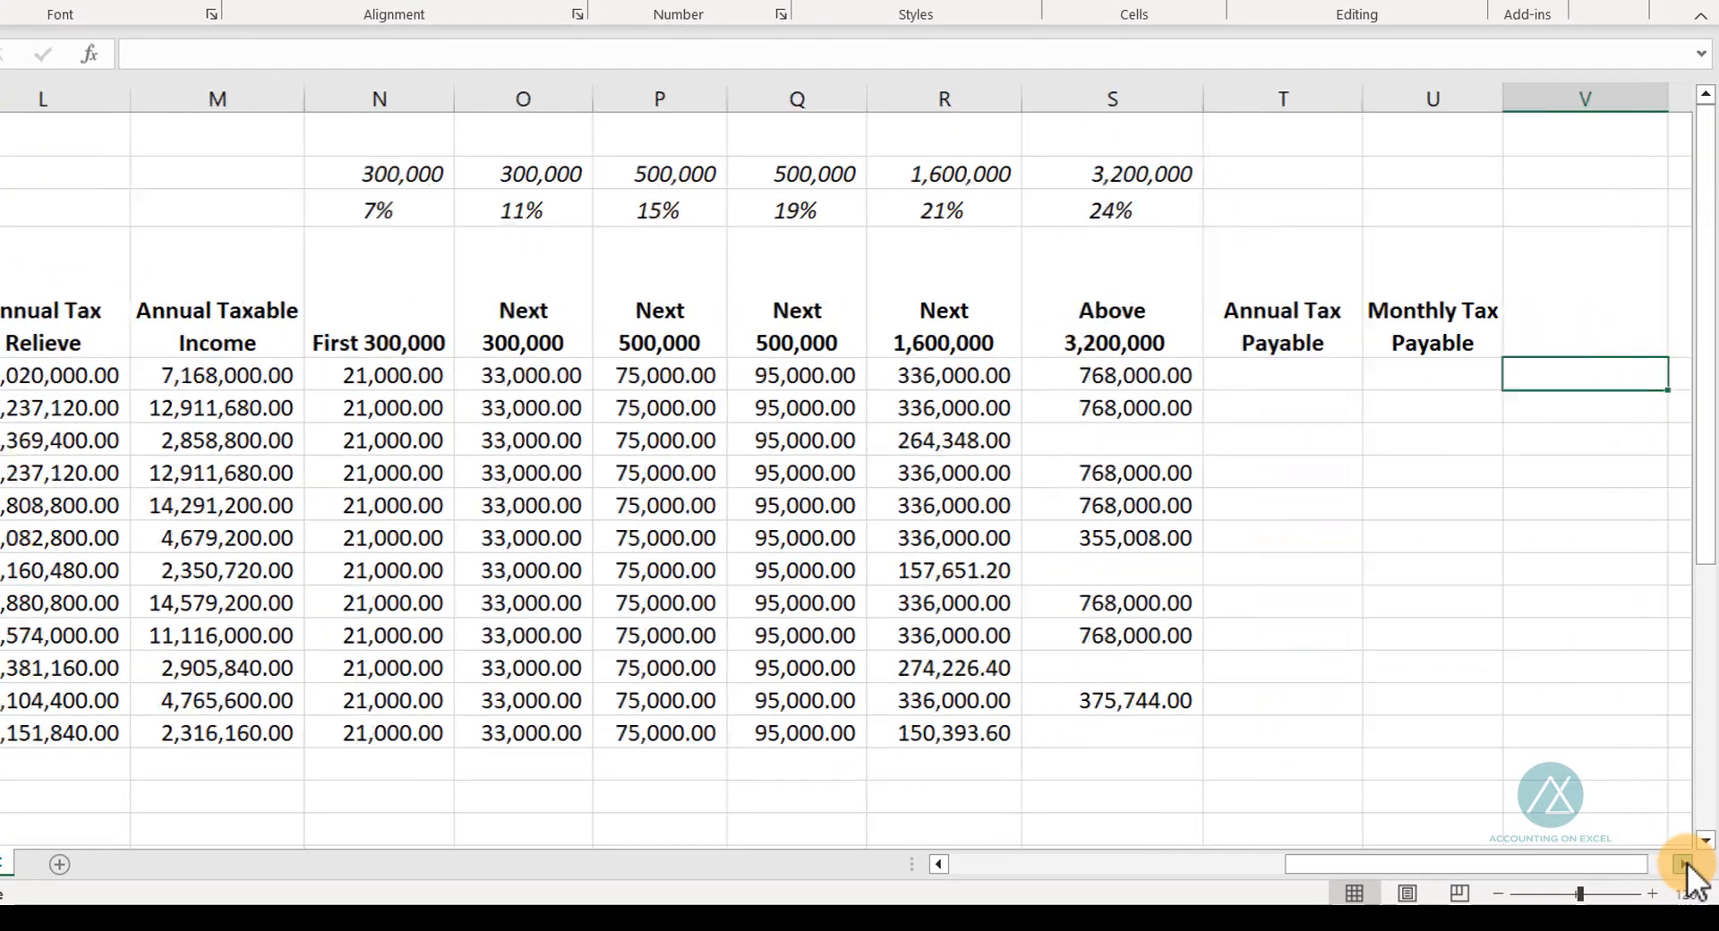
pyautogui.click(1683, 864)
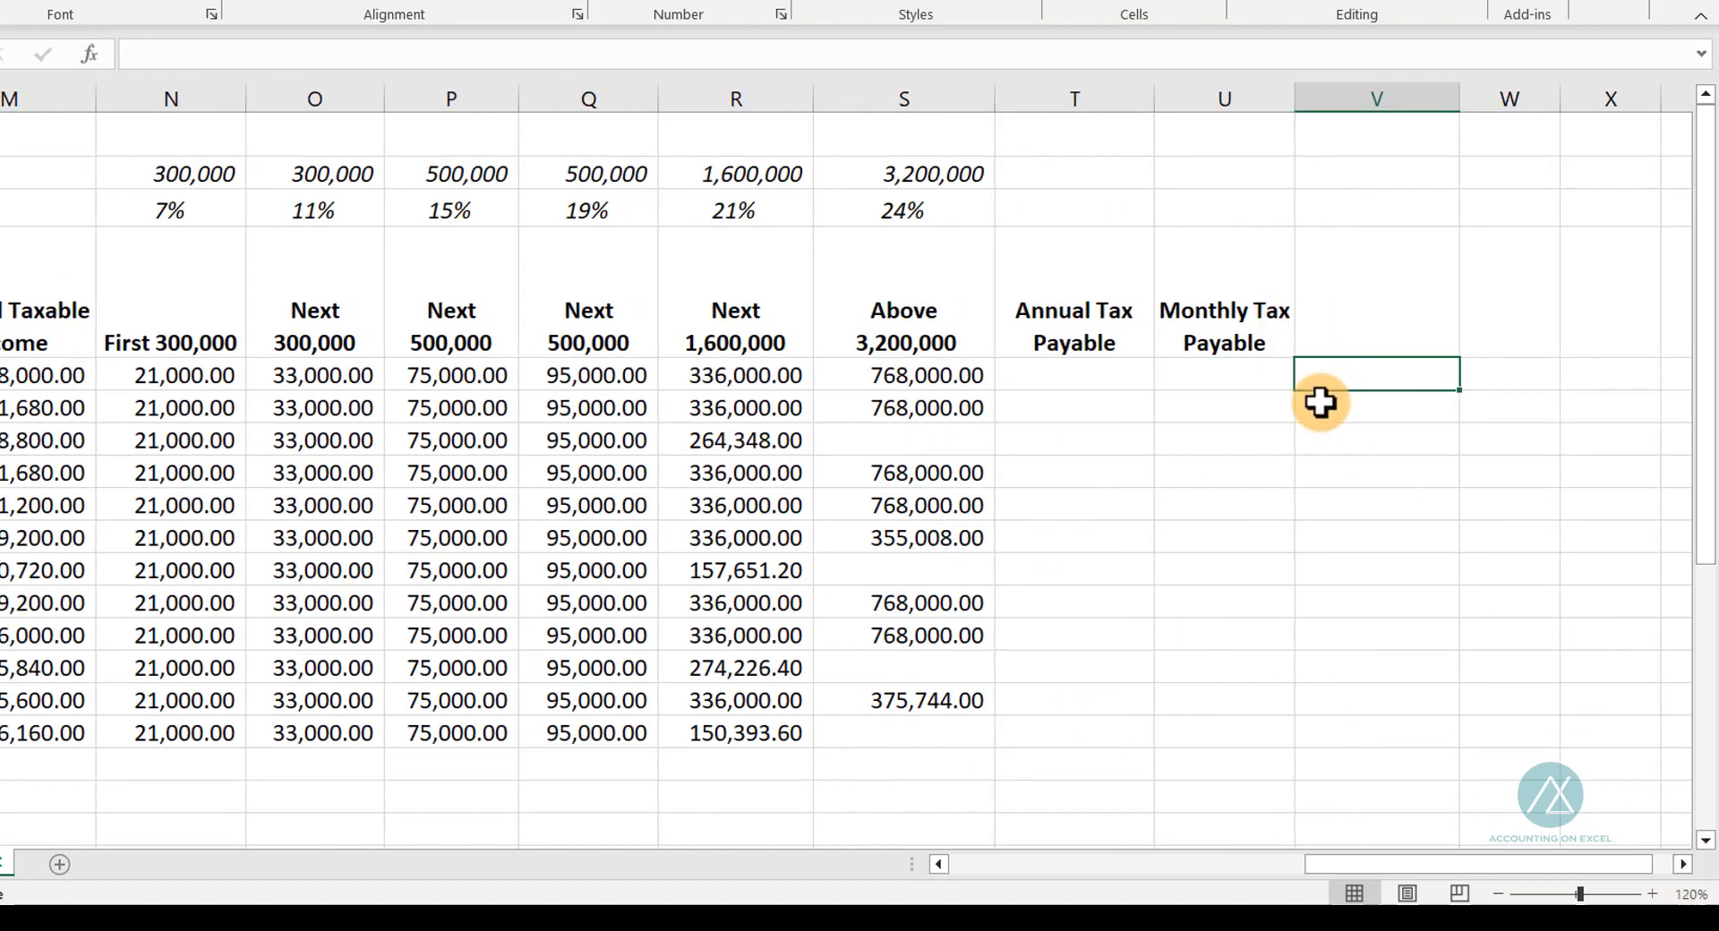
pyautogui.write('=')
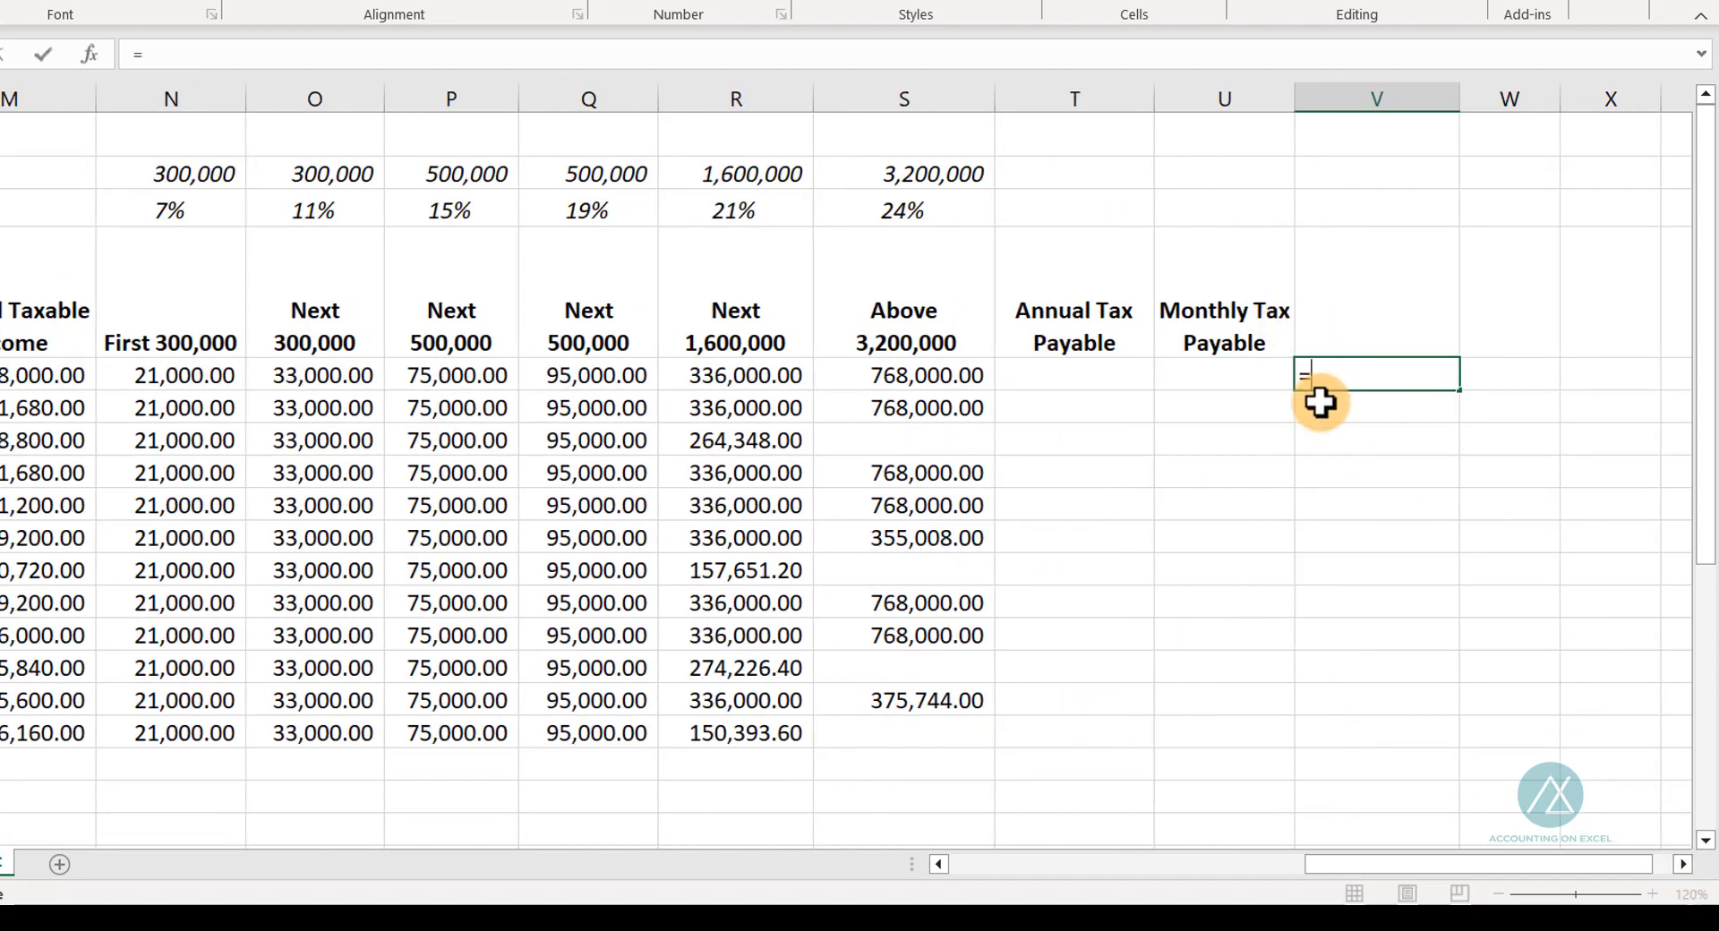
pyautogui.click(36, 376)
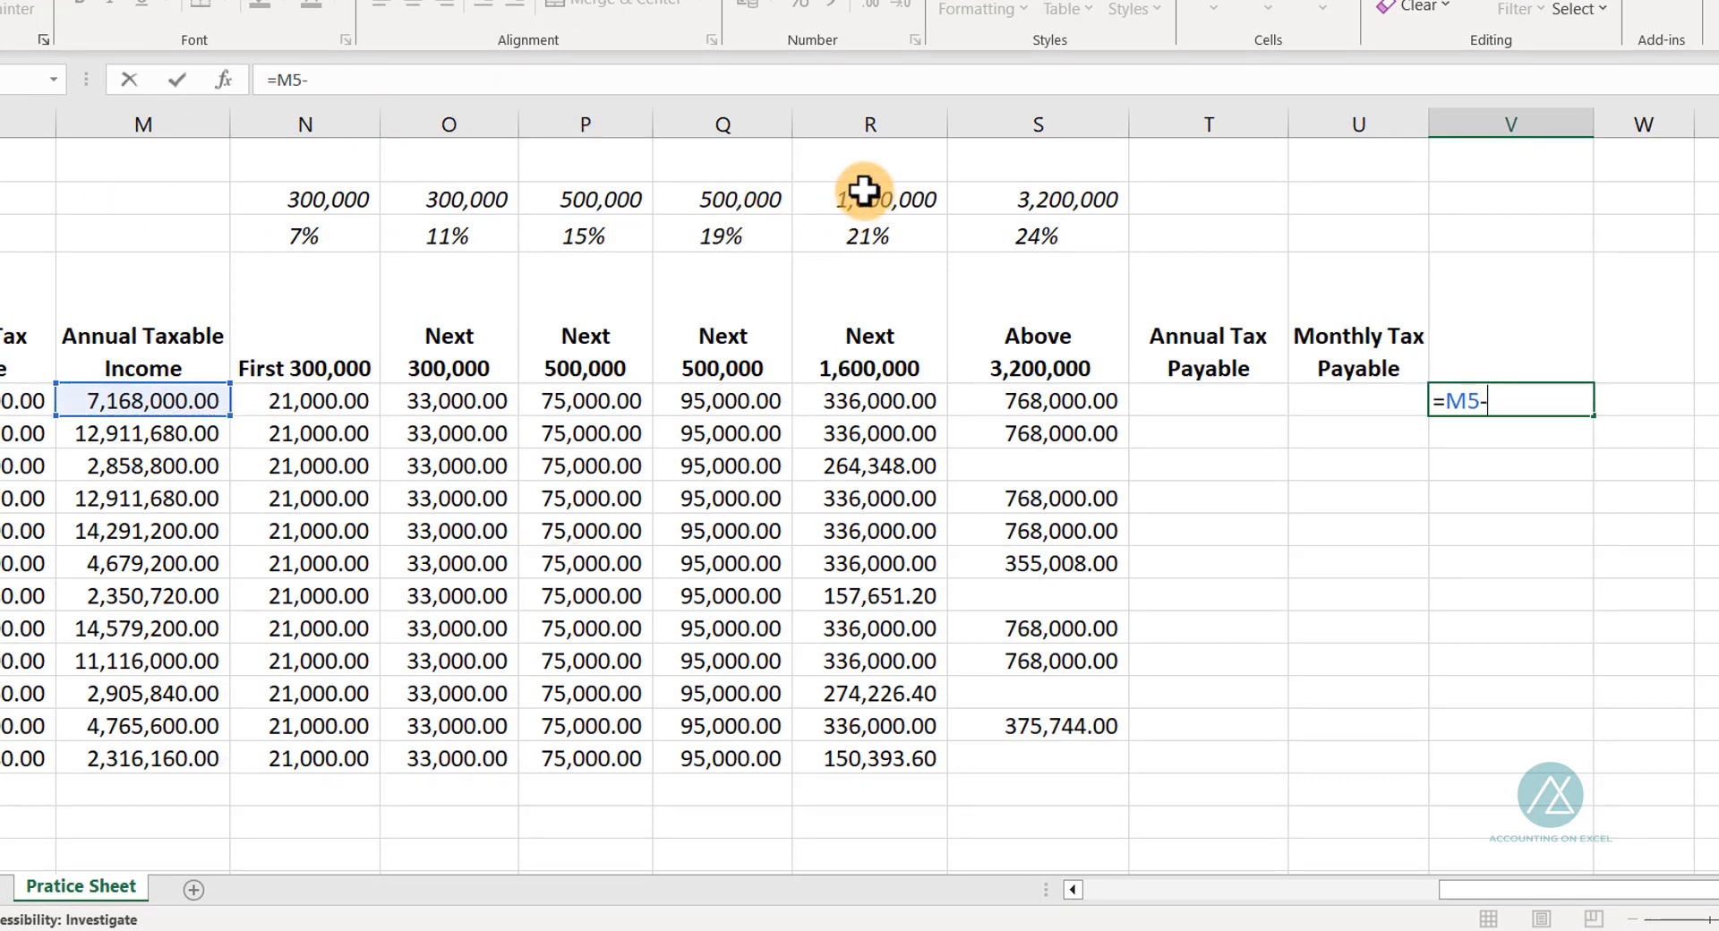
pyautogui.click(304, 197)
pyautogui.moveTo(305, 197); pyautogui.dragTo(875, 196)
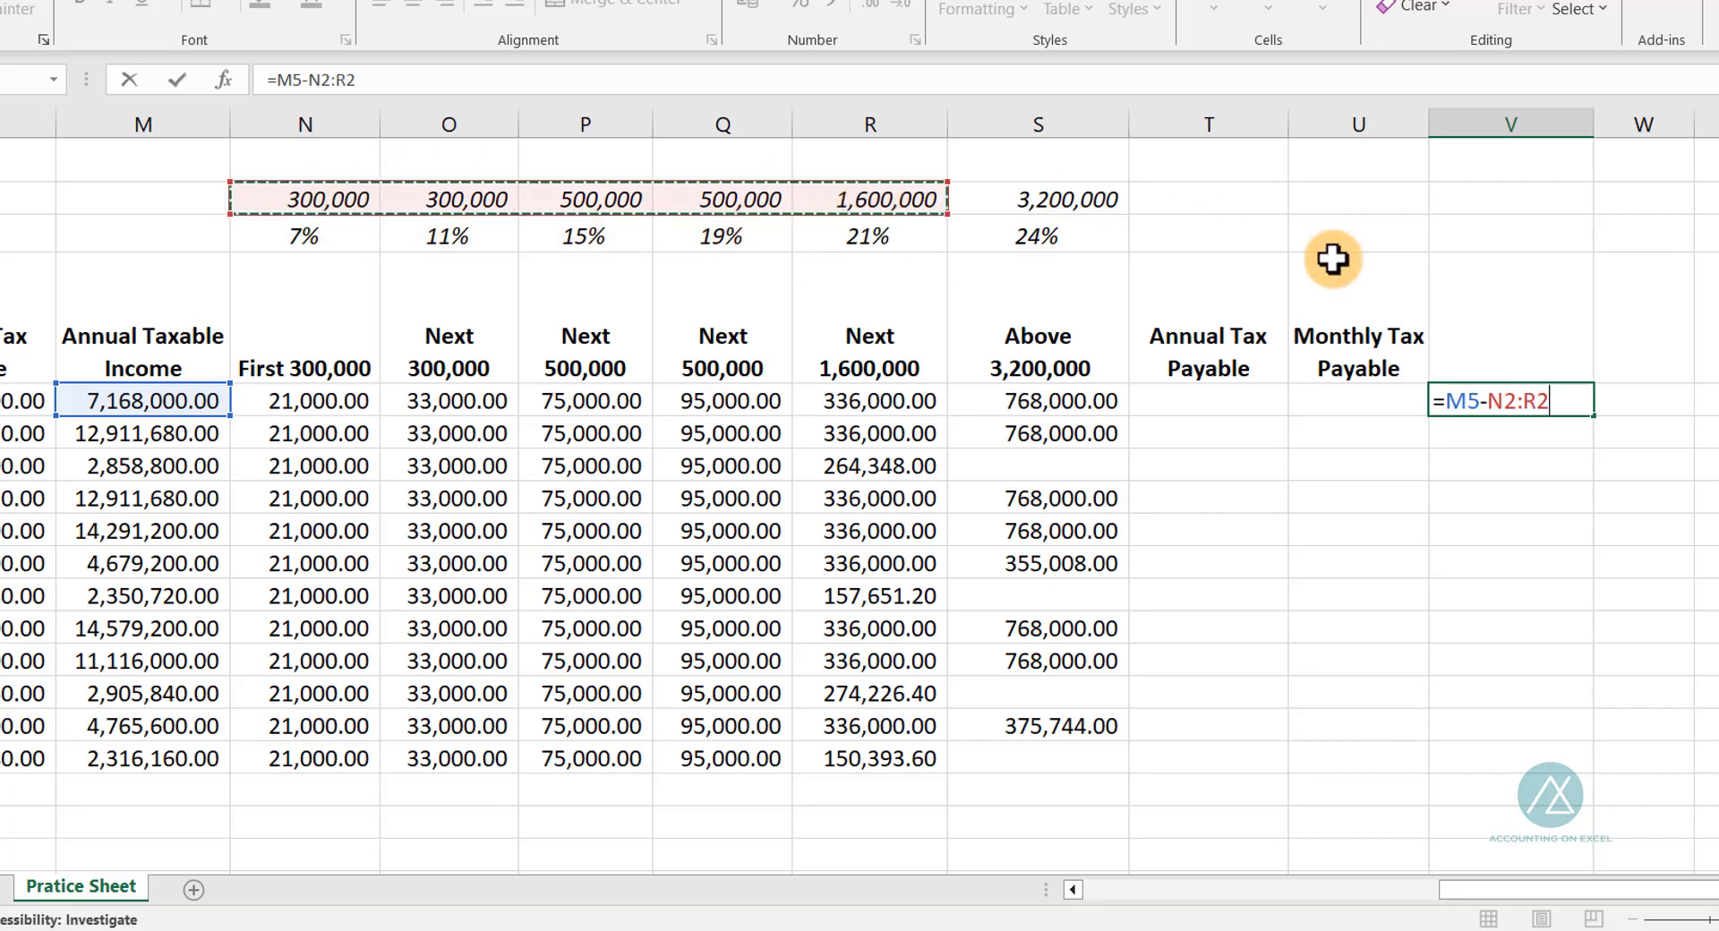
pyautogui.click(1057, 199)
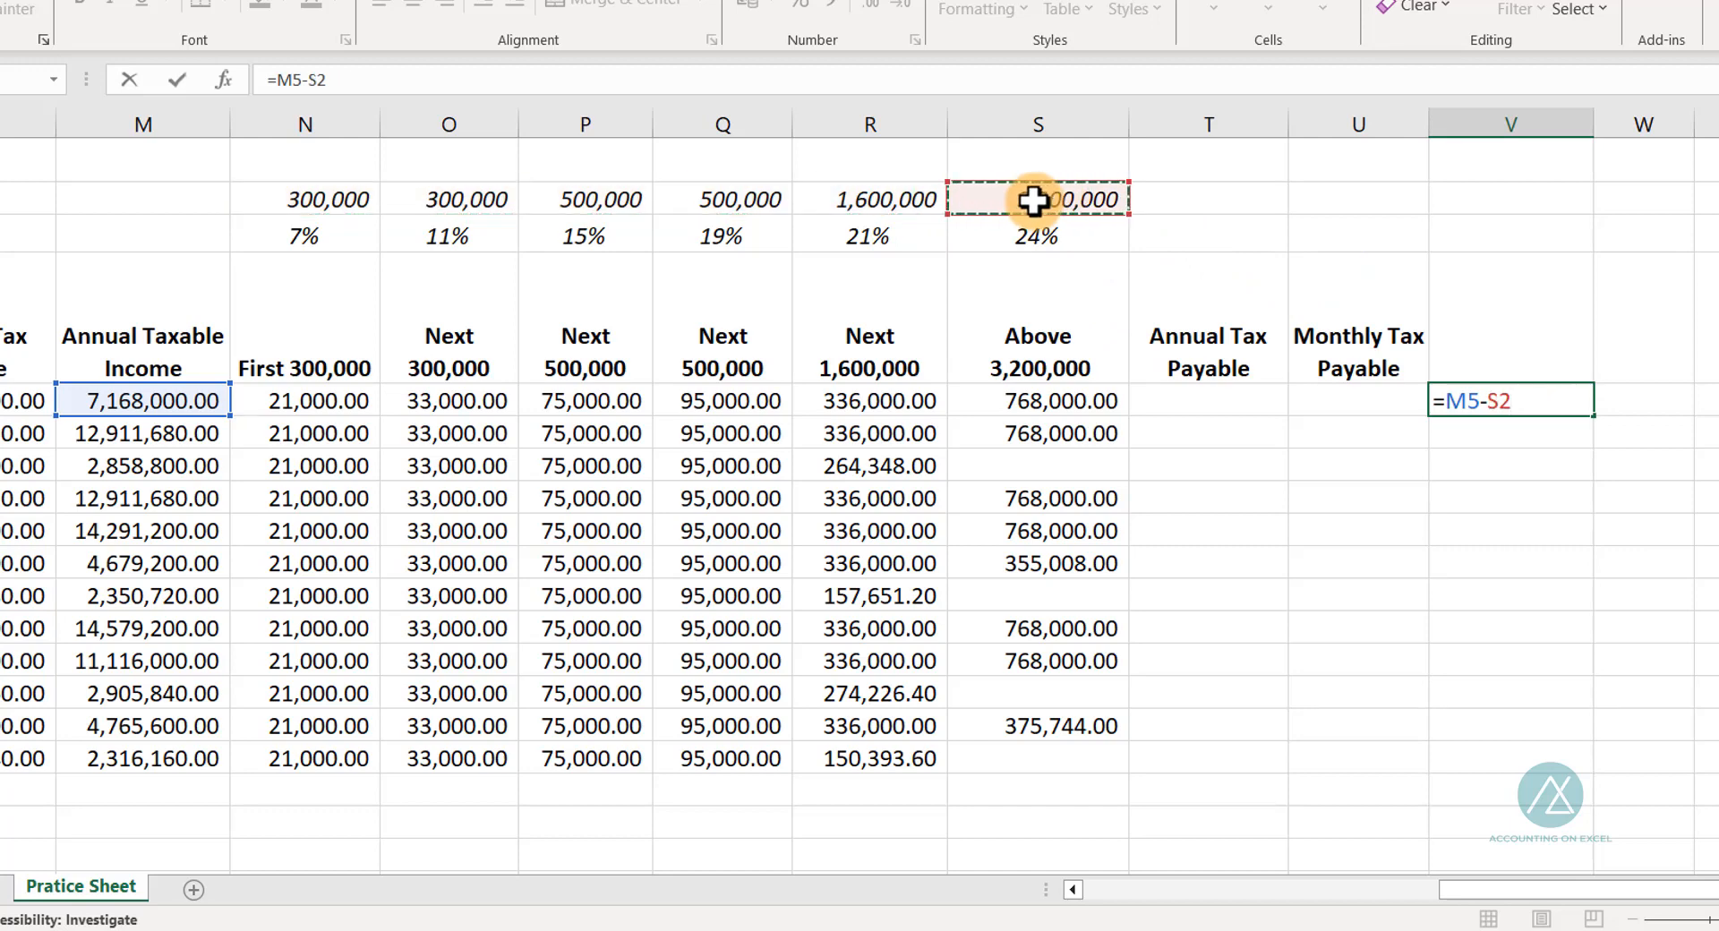
pyautogui.press('Return')
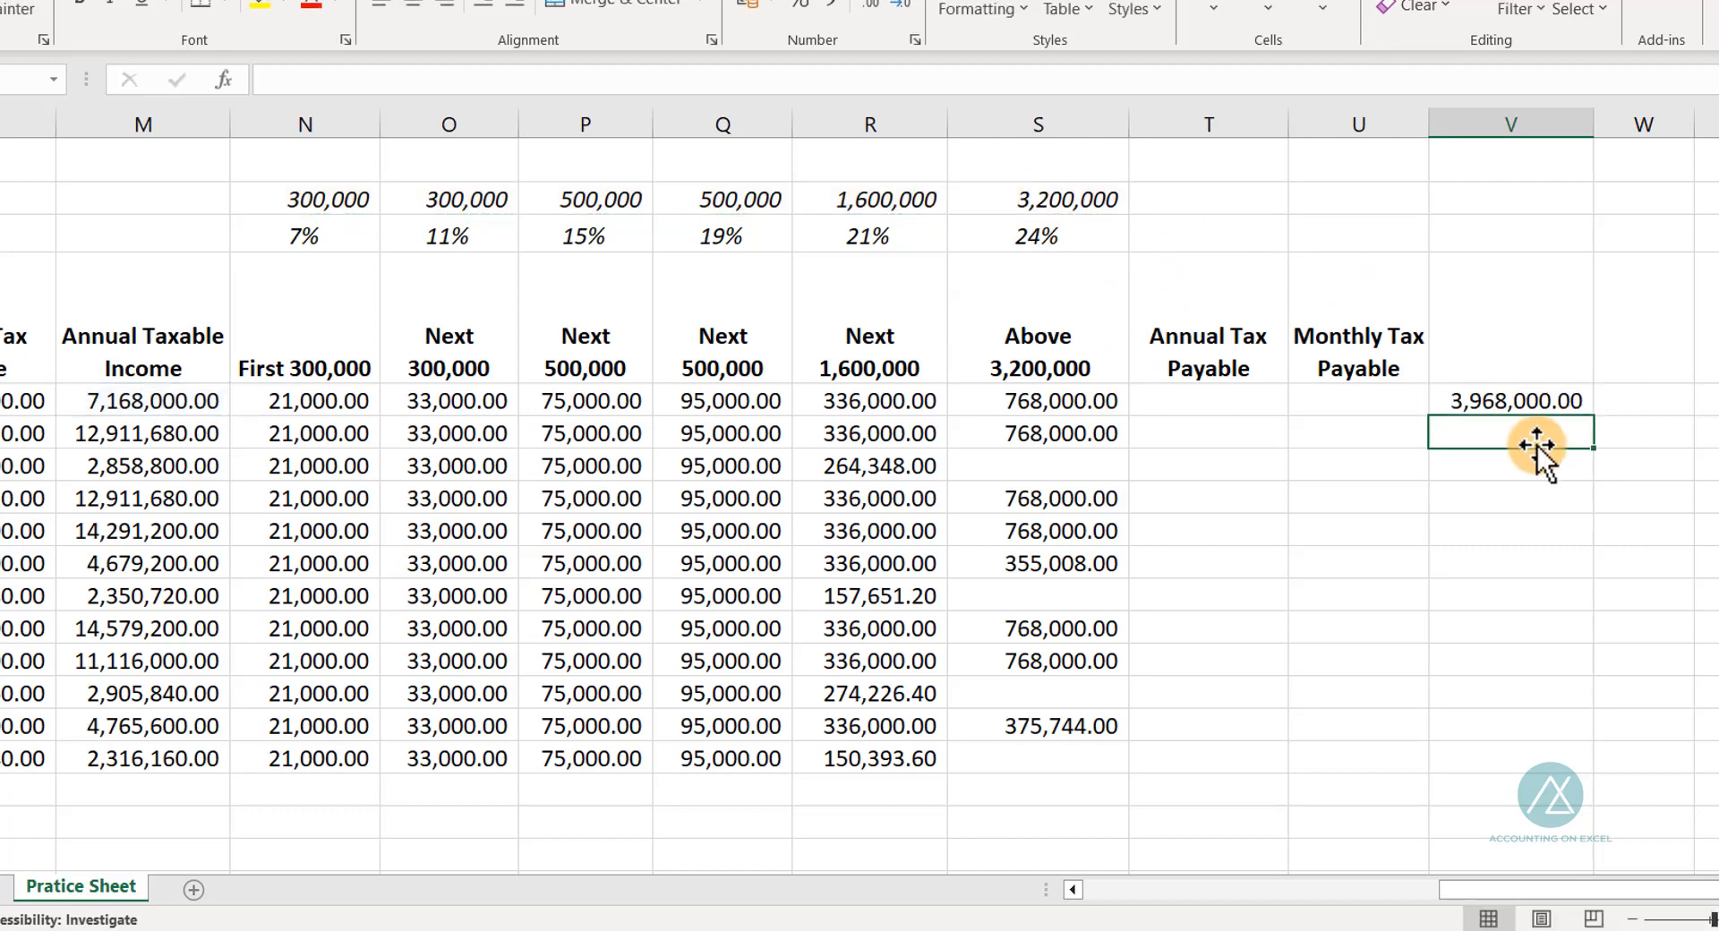
# Step: Extend the check formula in V5 to =(M5-S2)*S3 so it applies the 24% rate
pyautogui.click(1497, 396)
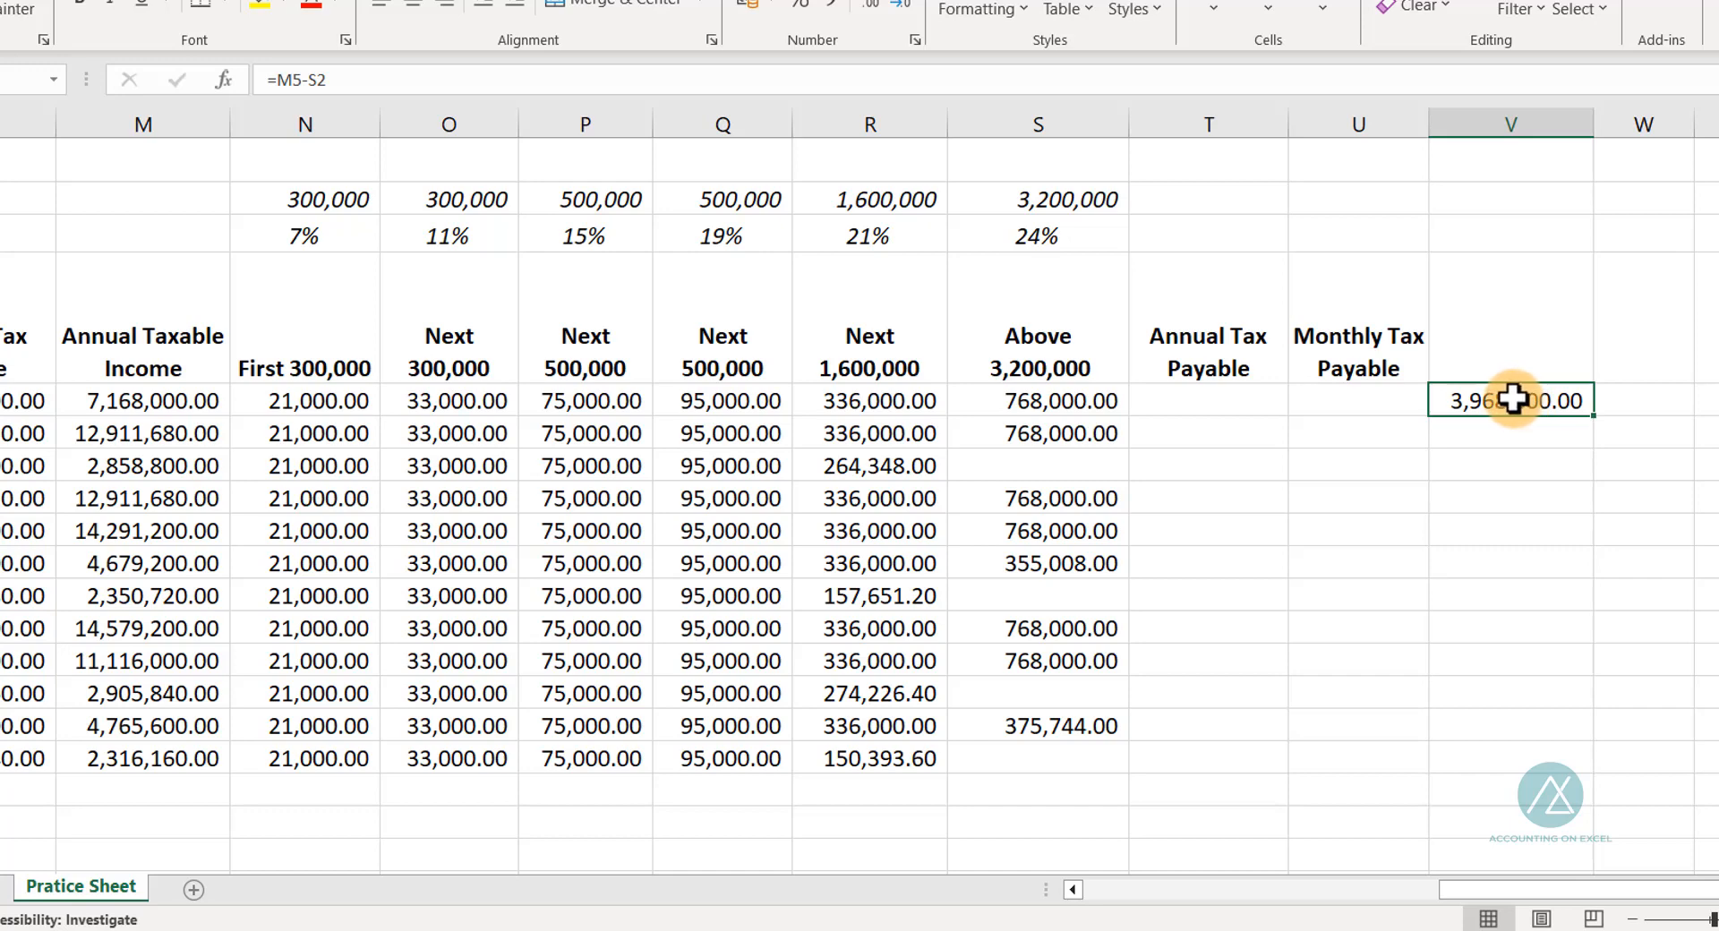
pyautogui.click(1039, 400)
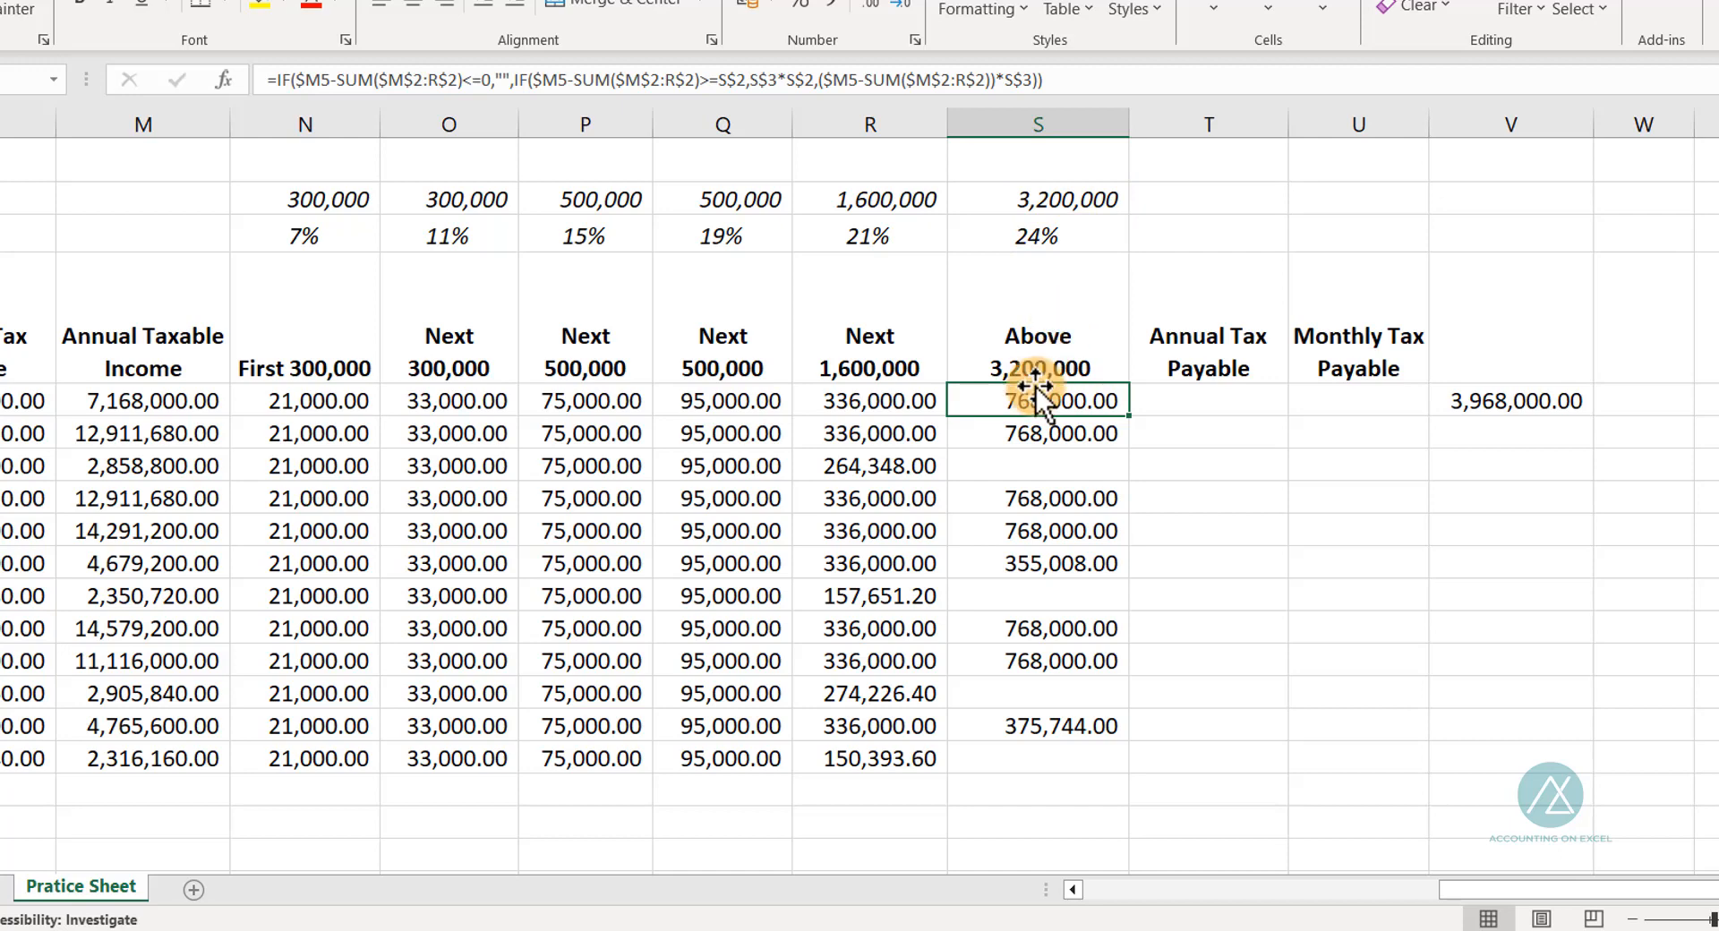
pyautogui.click(1525, 403)
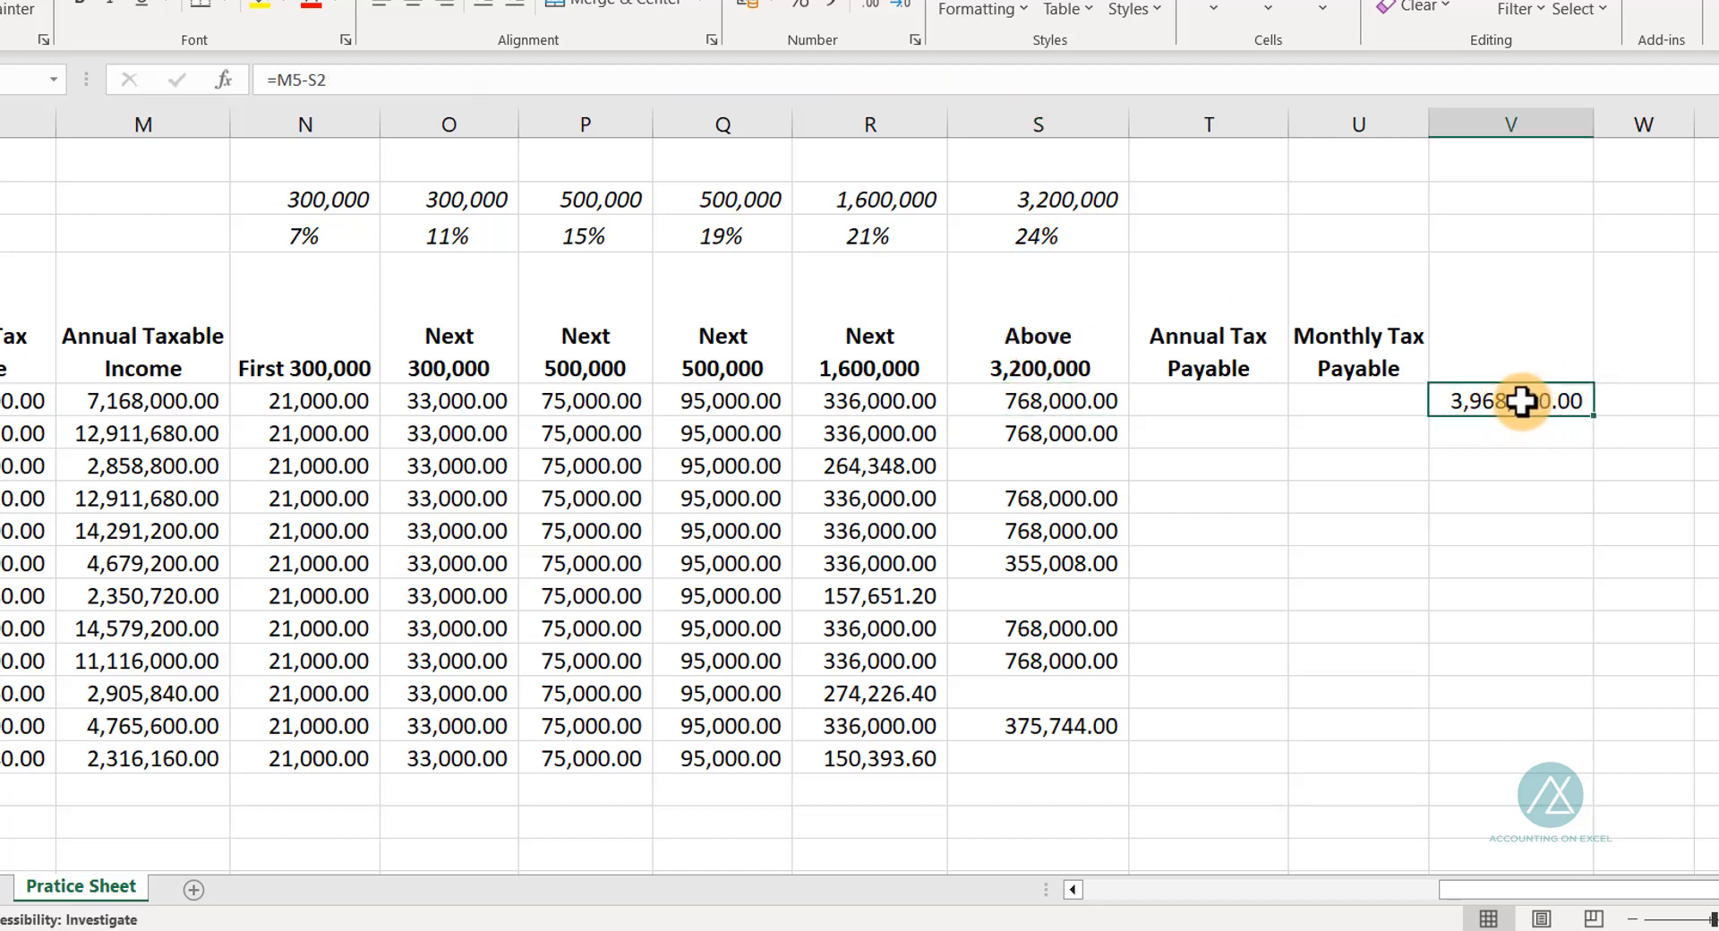
pyautogui.doubleClick(1535, 399)
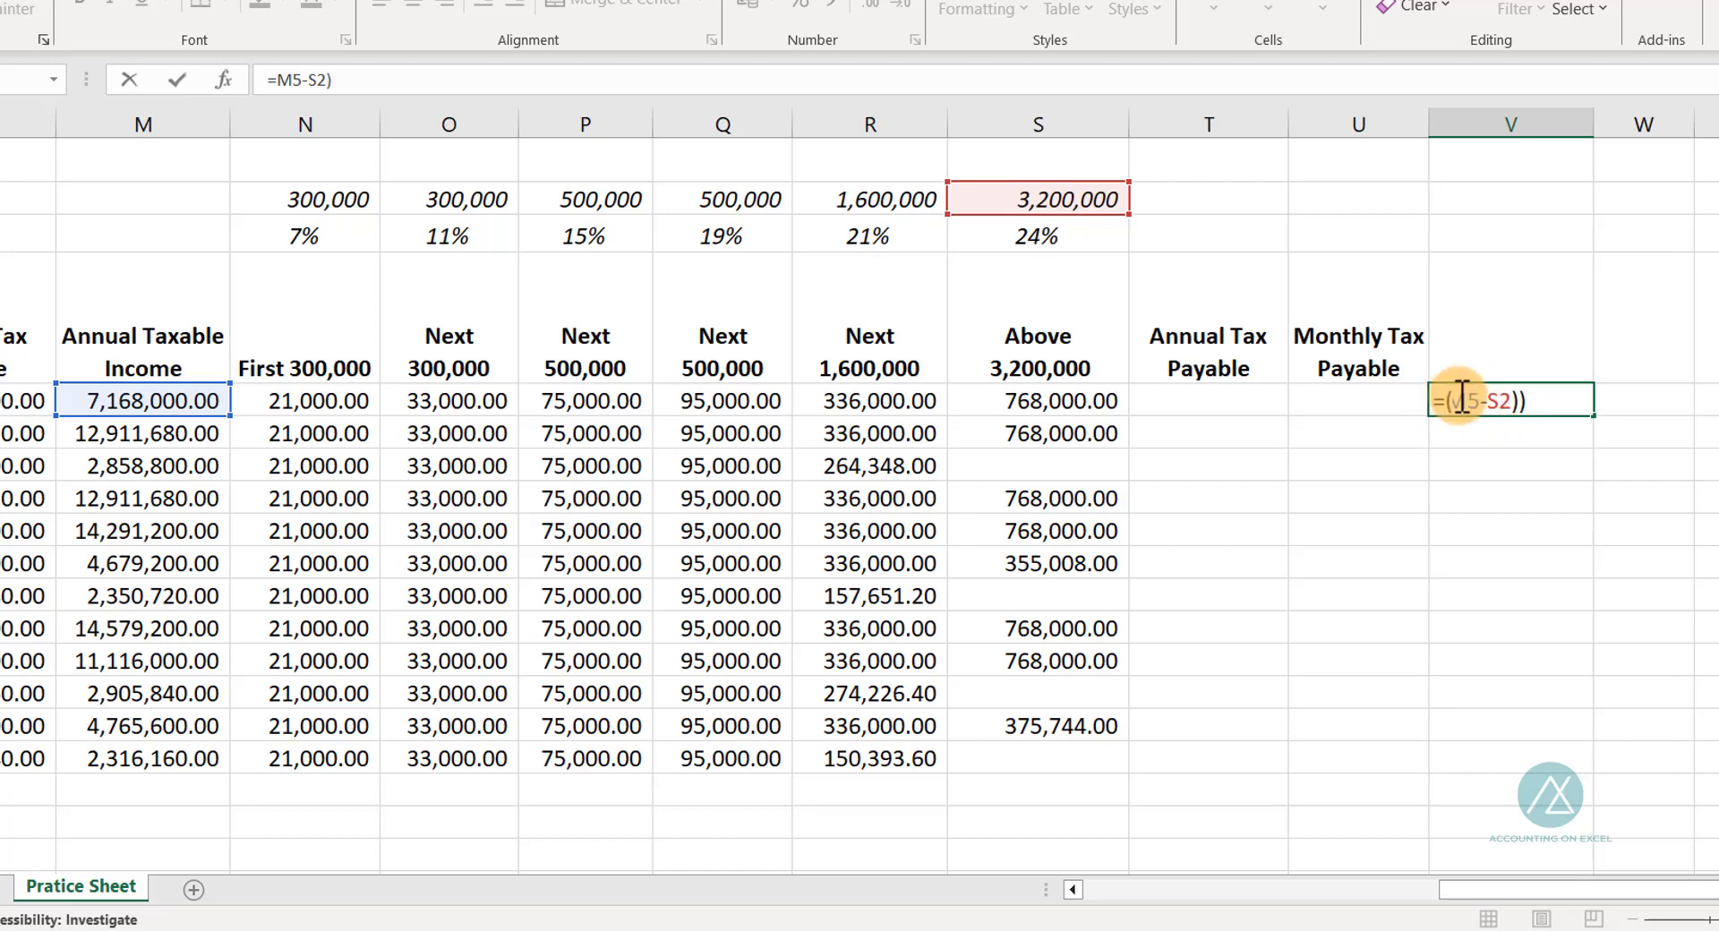
pyautogui.write('(')
pyautogui.click(1538, 399)
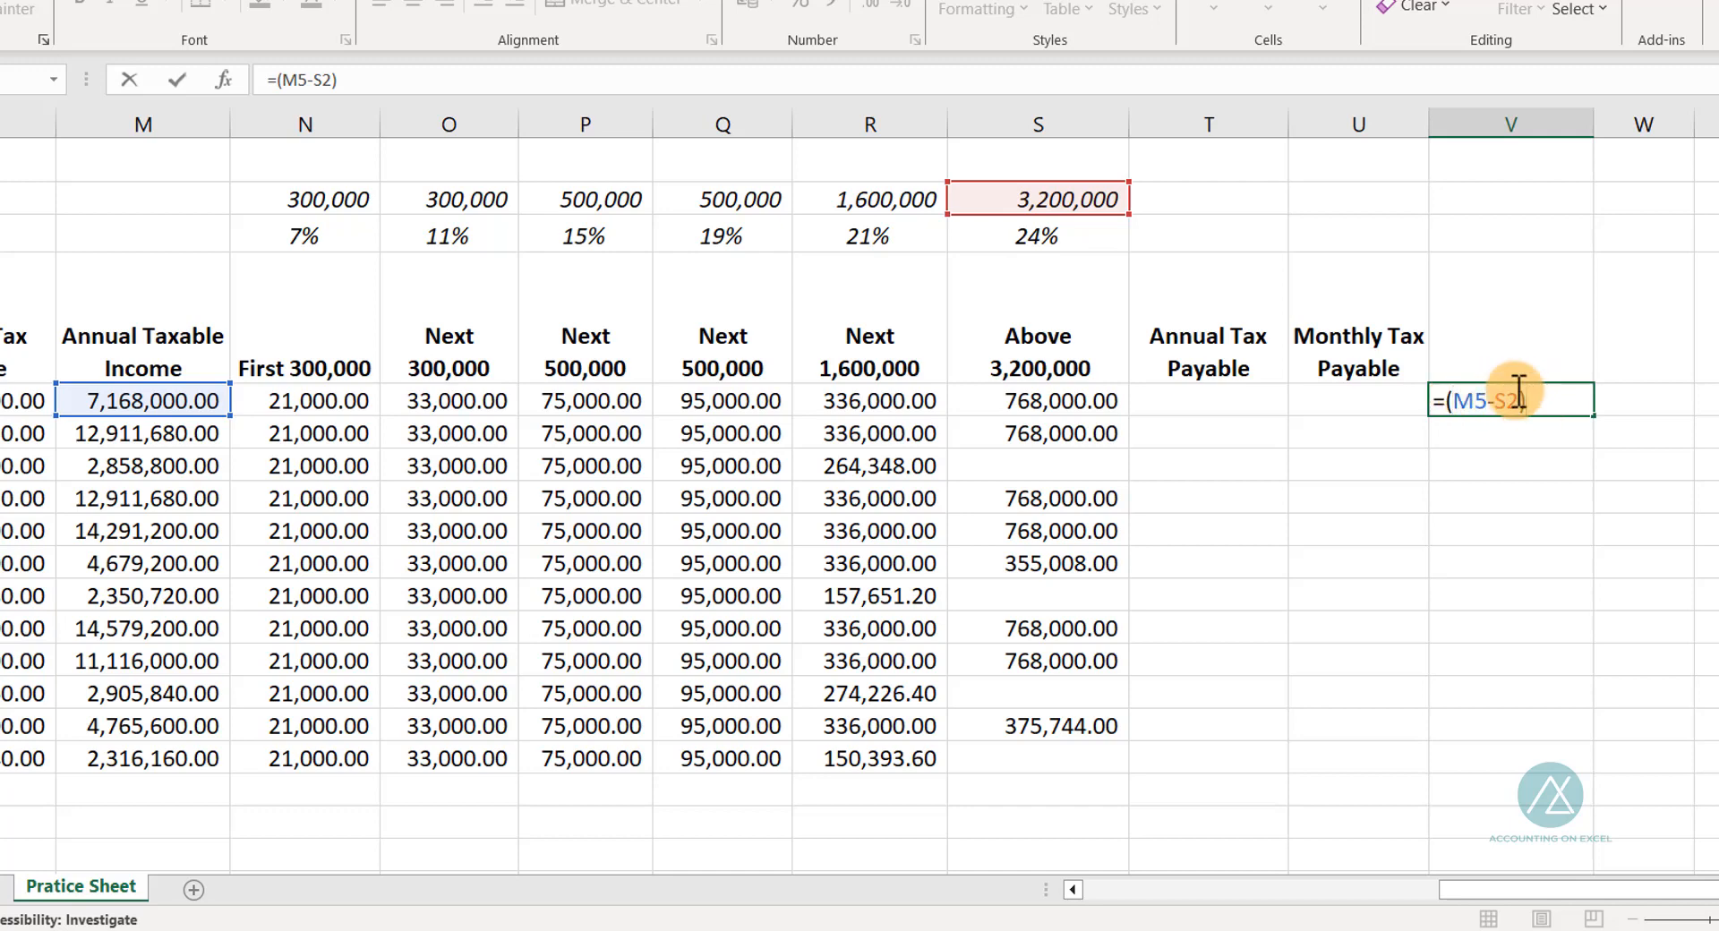
pyautogui.click(1028, 234)
pyautogui.press('Return')
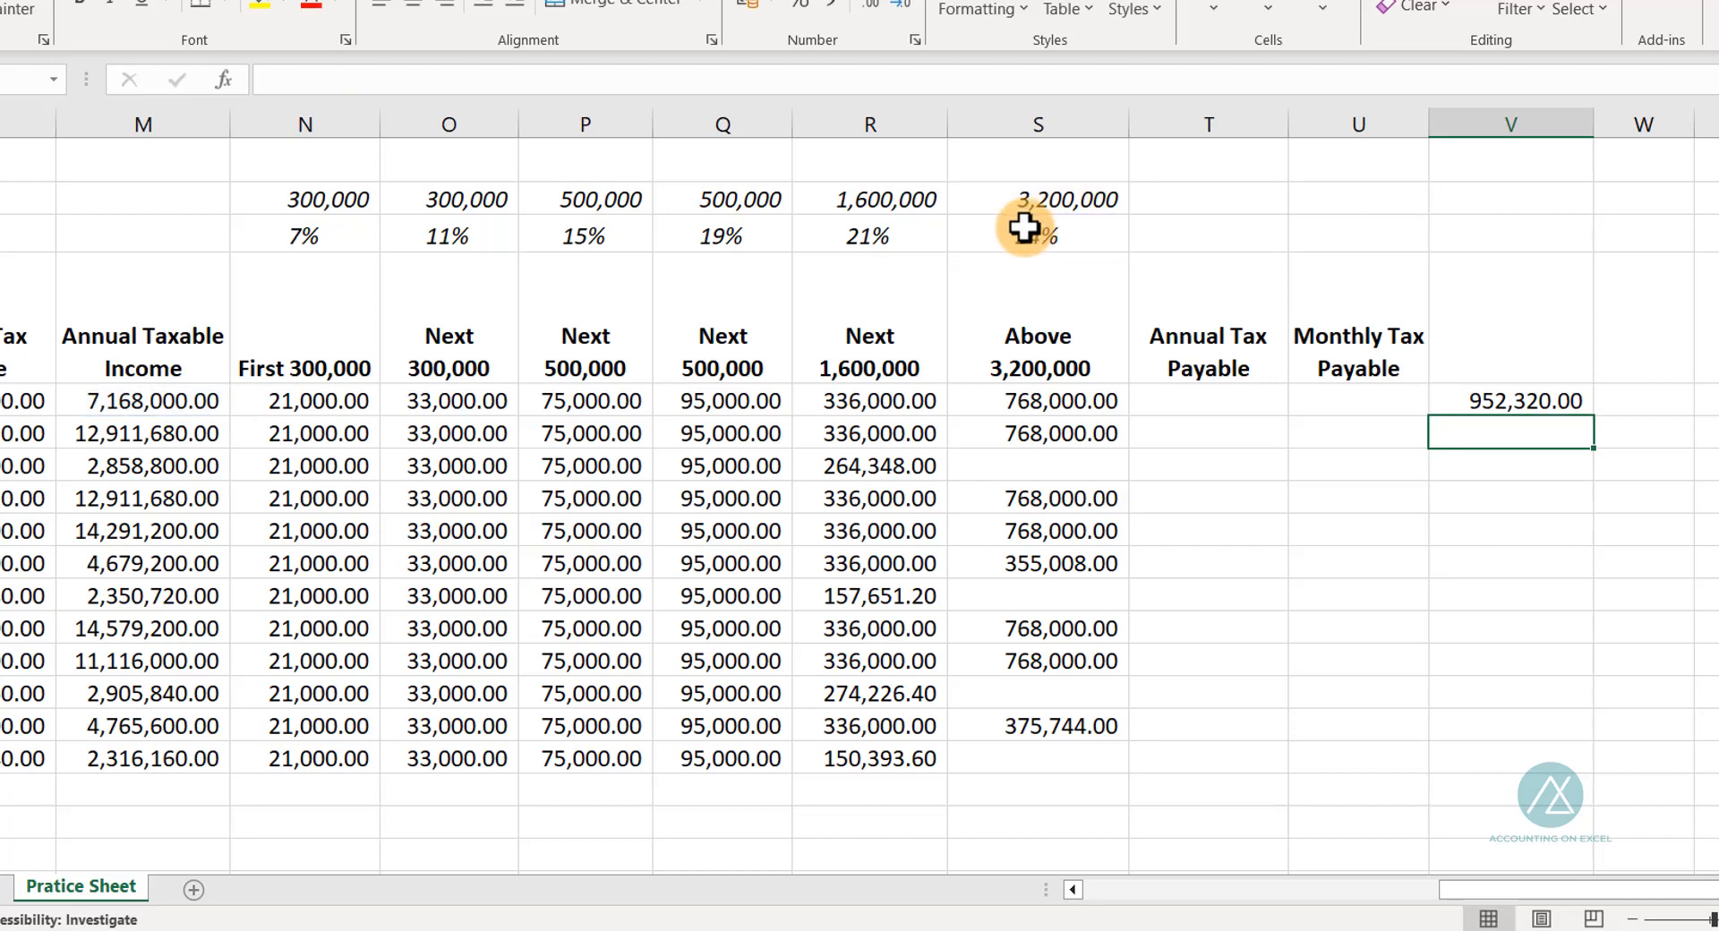
# Step: Copy V5 and paste it over itself as a value only, replacing the formula
pyautogui.click(1496, 398)
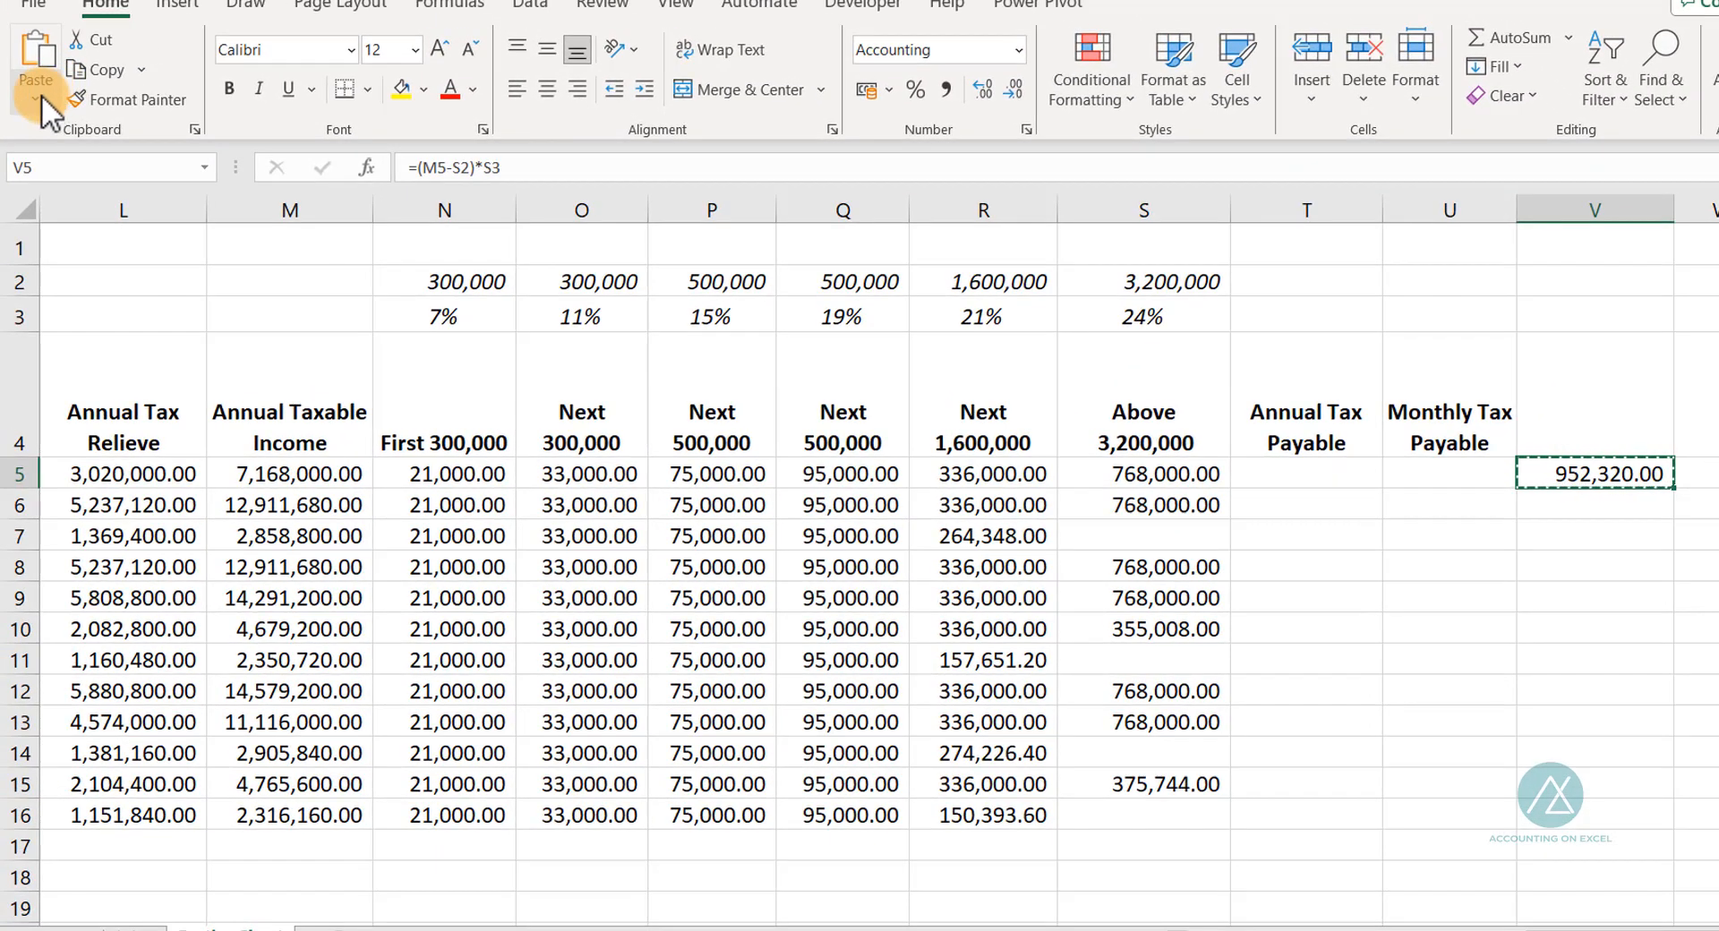
pyautogui.click(35, 98)
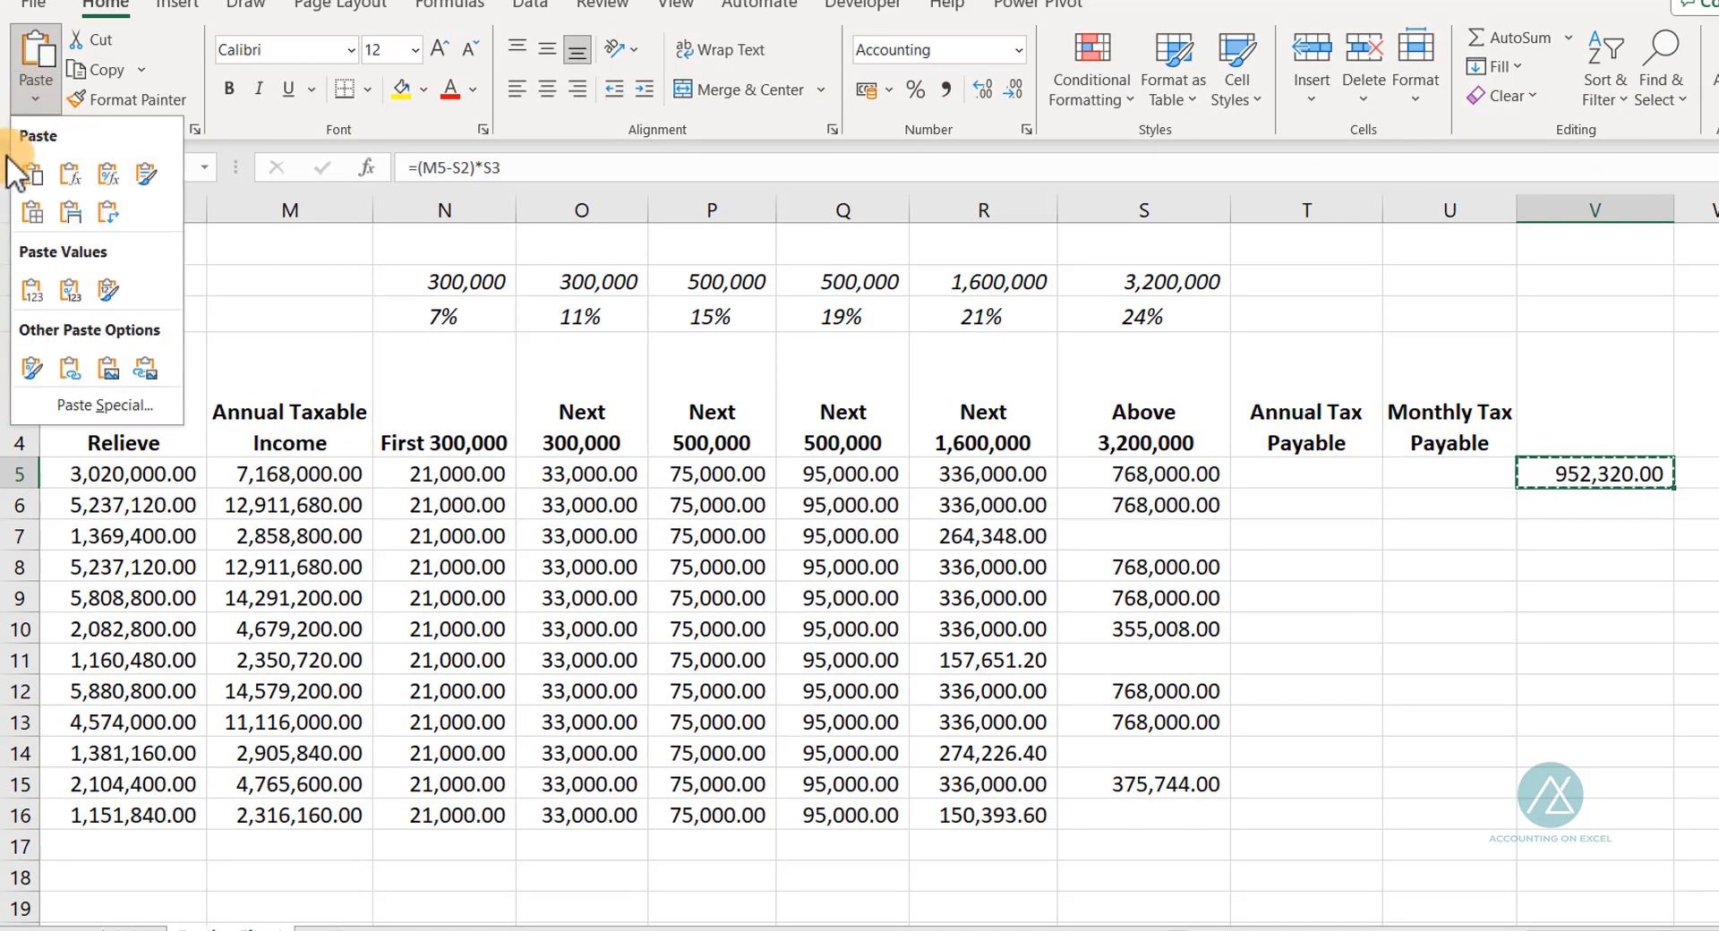
pyautogui.click(46, 285)
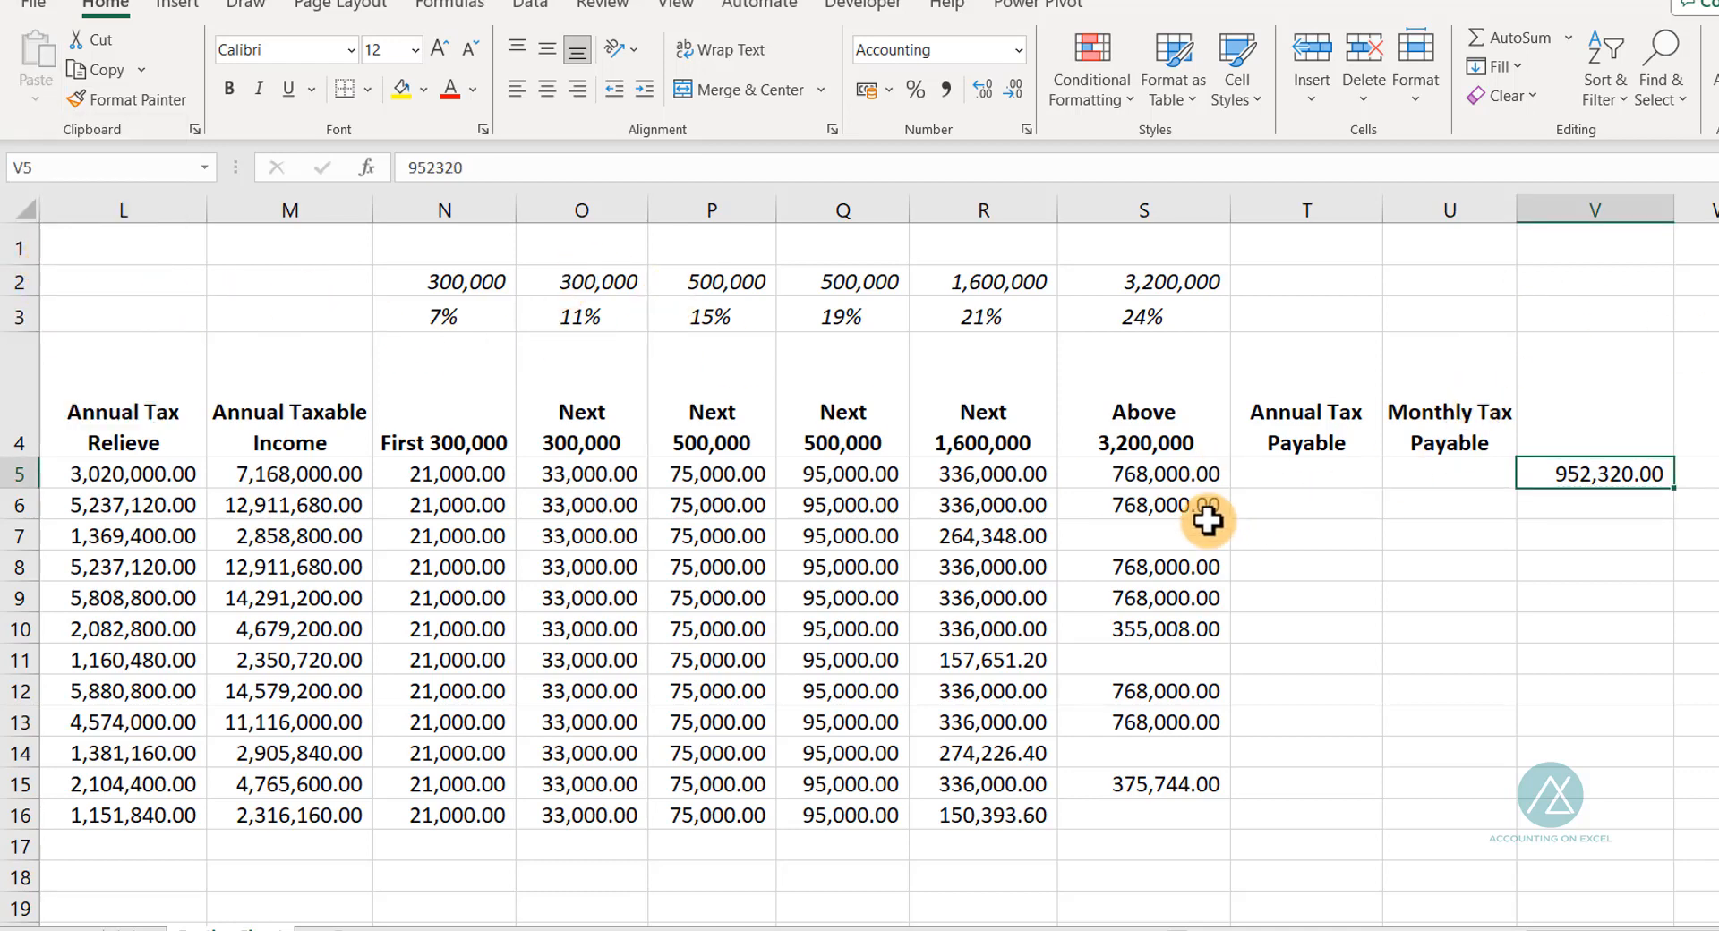
# Step: Change the limit in S2 above the 24% rate to the text "Above 3200000"
pyautogui.click(1155, 474)
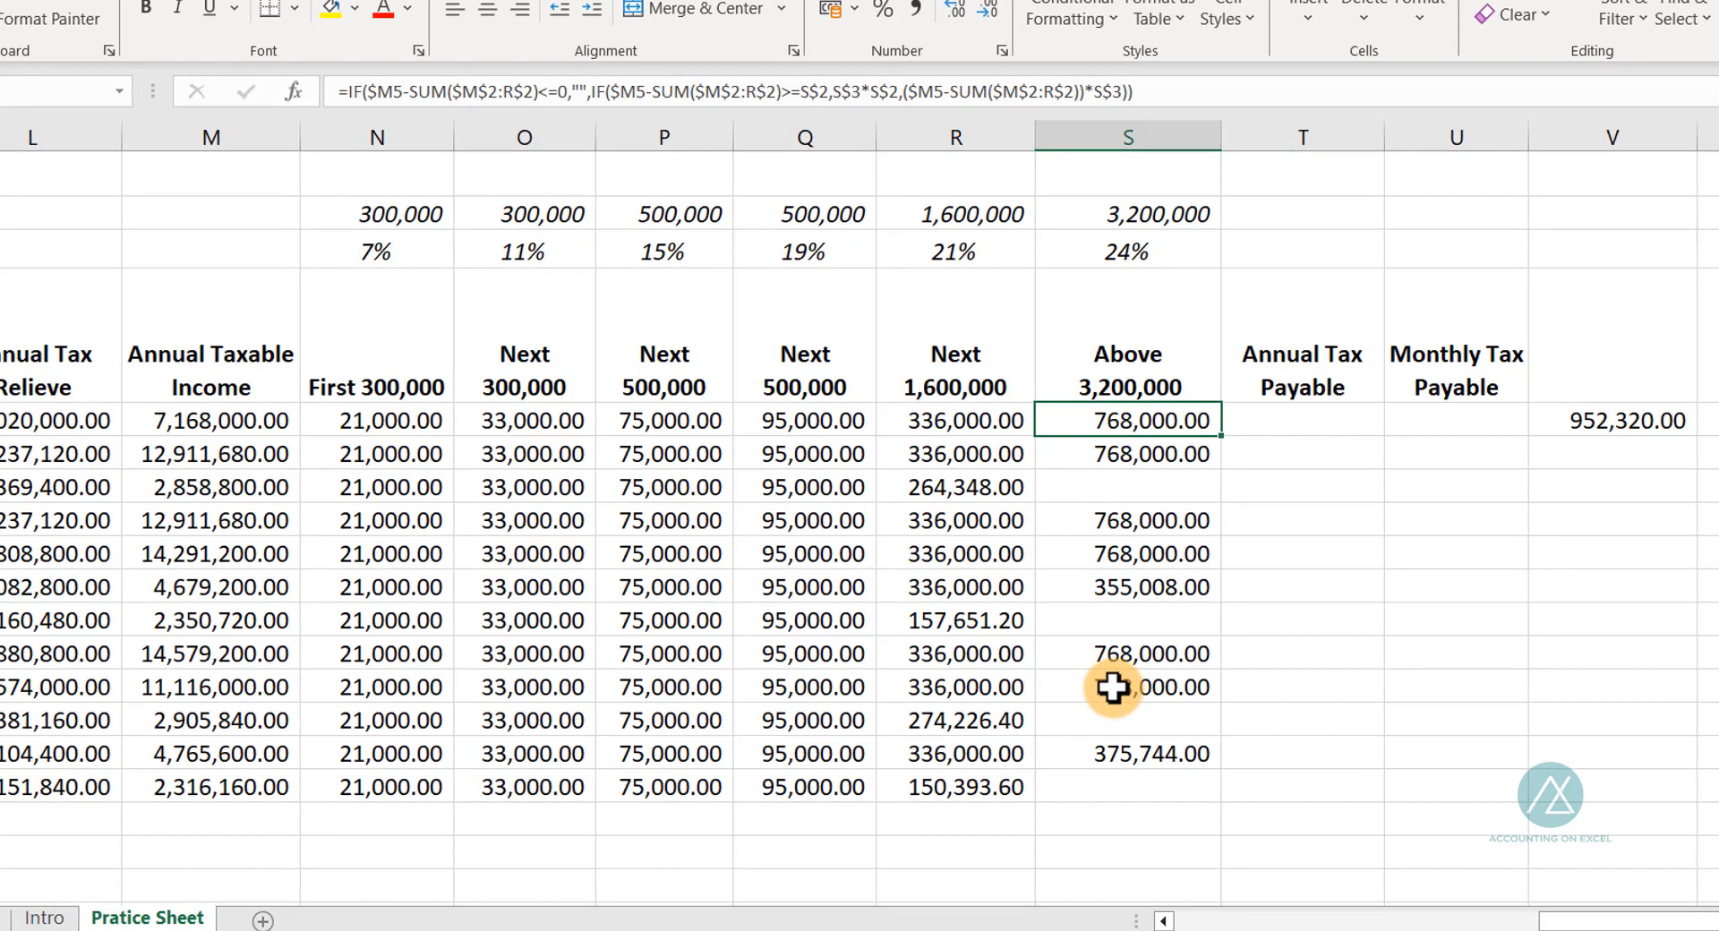
pyautogui.click(1096, 214)
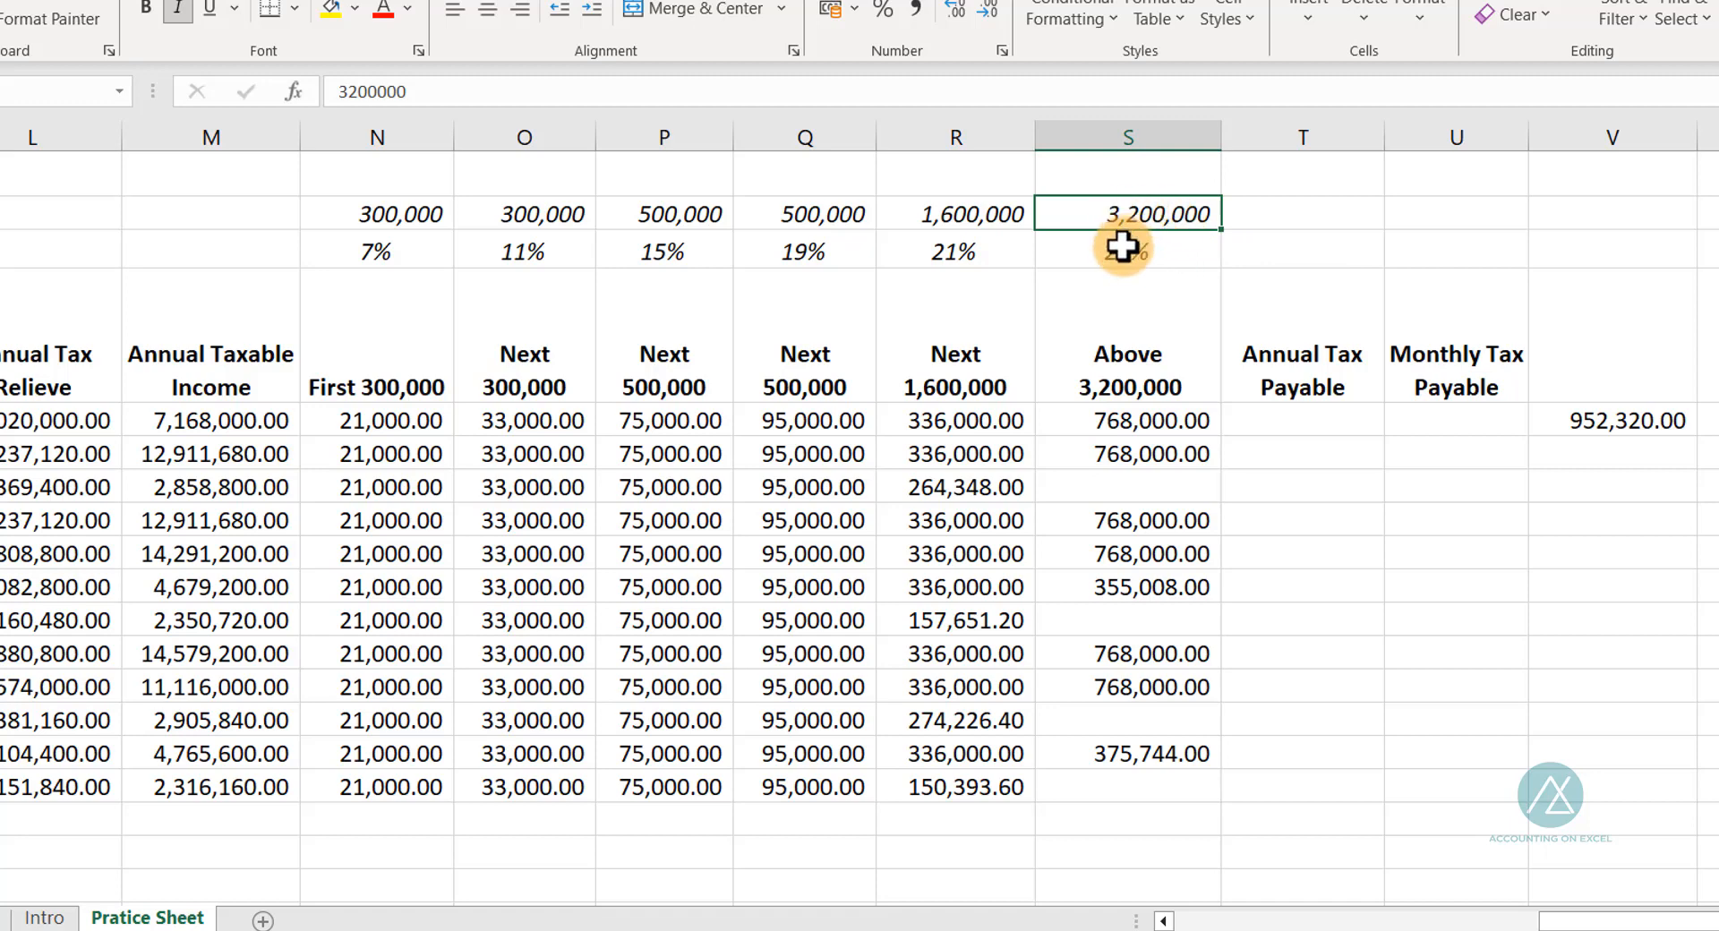
pyautogui.doubleClick(1083, 212)
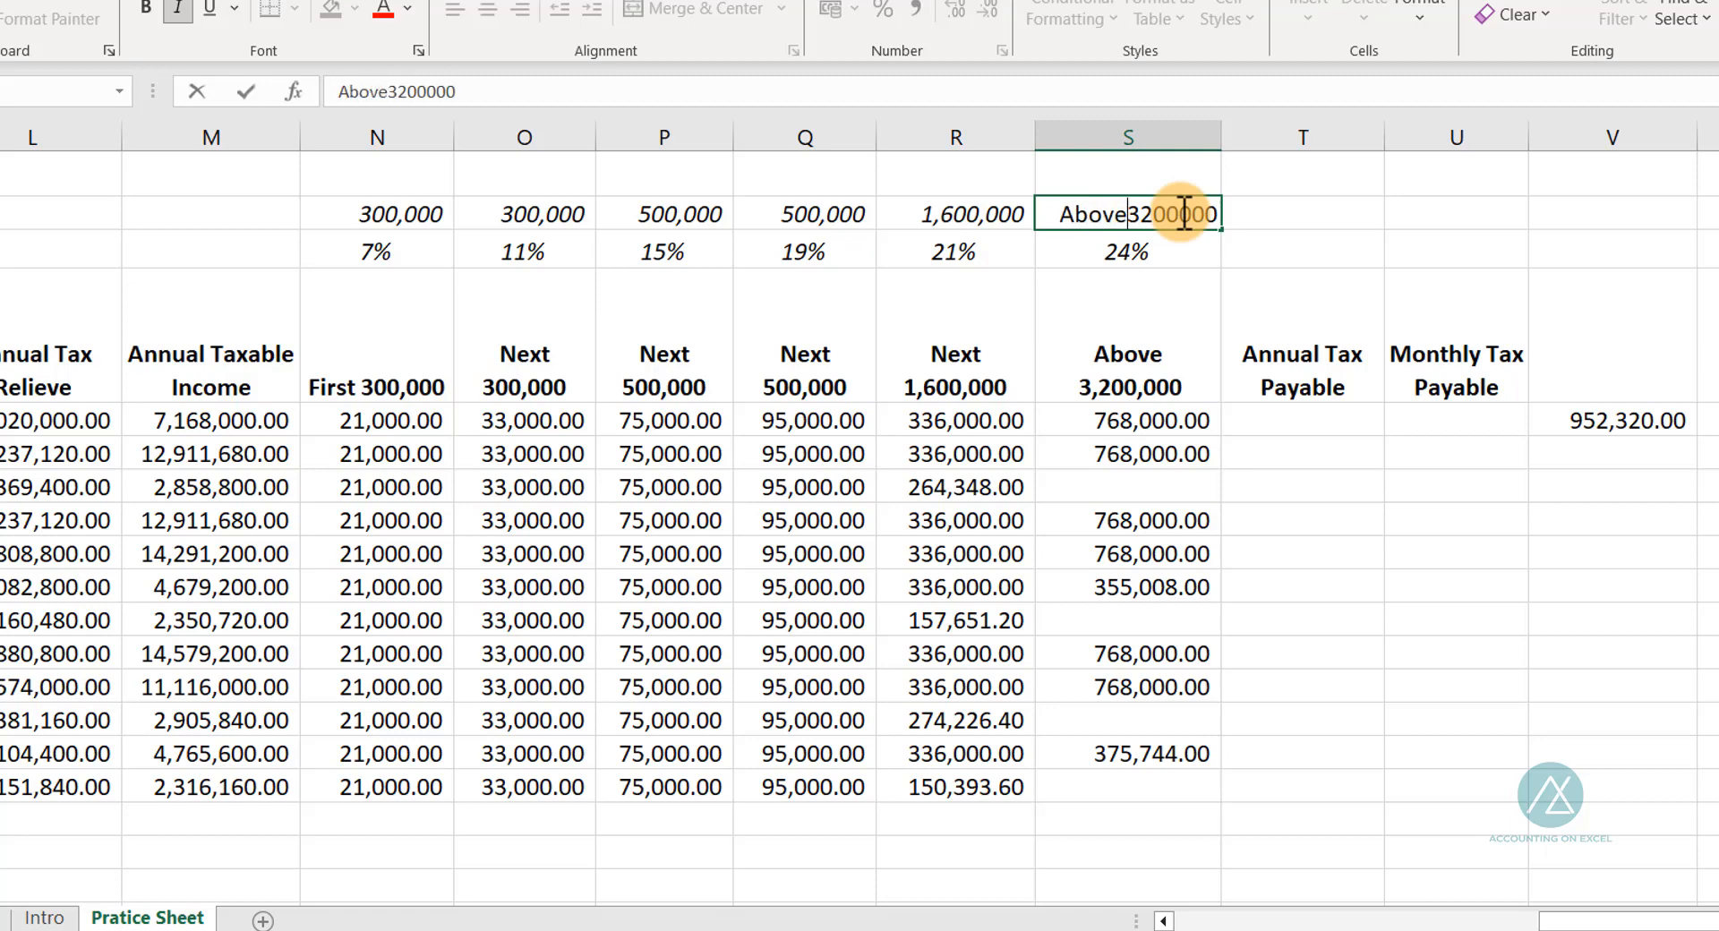
pyautogui.press('Return')
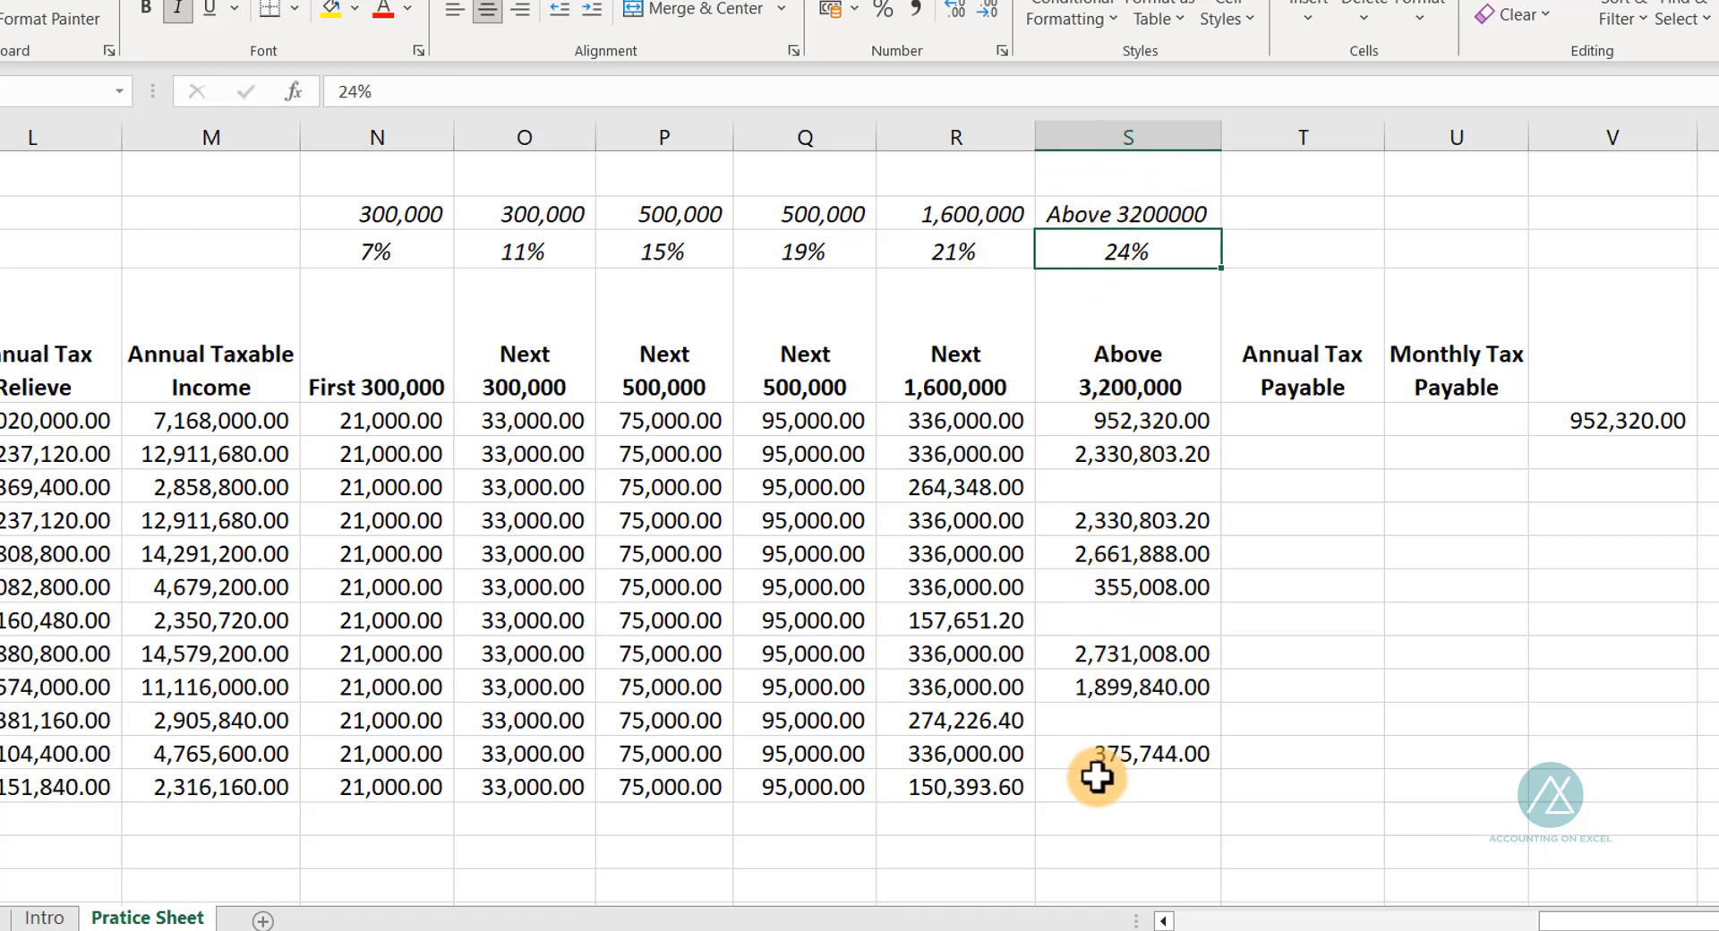
# Step: Examine the nested IF formula in S5, checking its >=S$2 test and its value-if-false part against the S2 text
pyautogui.click(1057, 213)
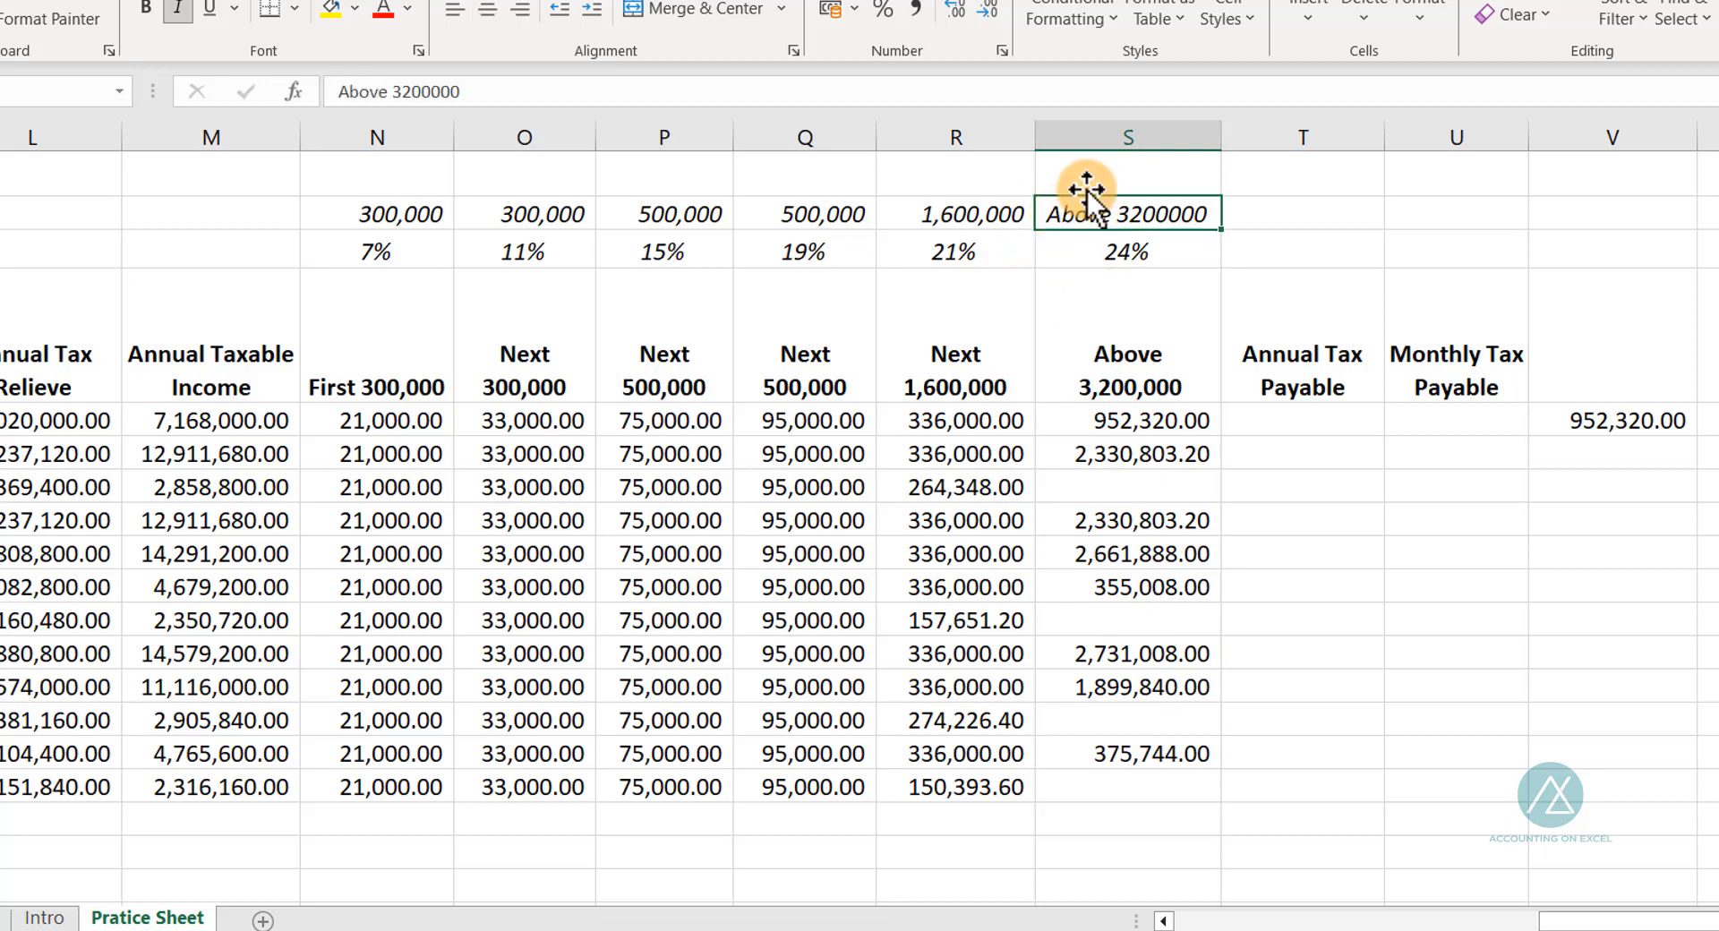
pyautogui.doubleClick(1106, 419)
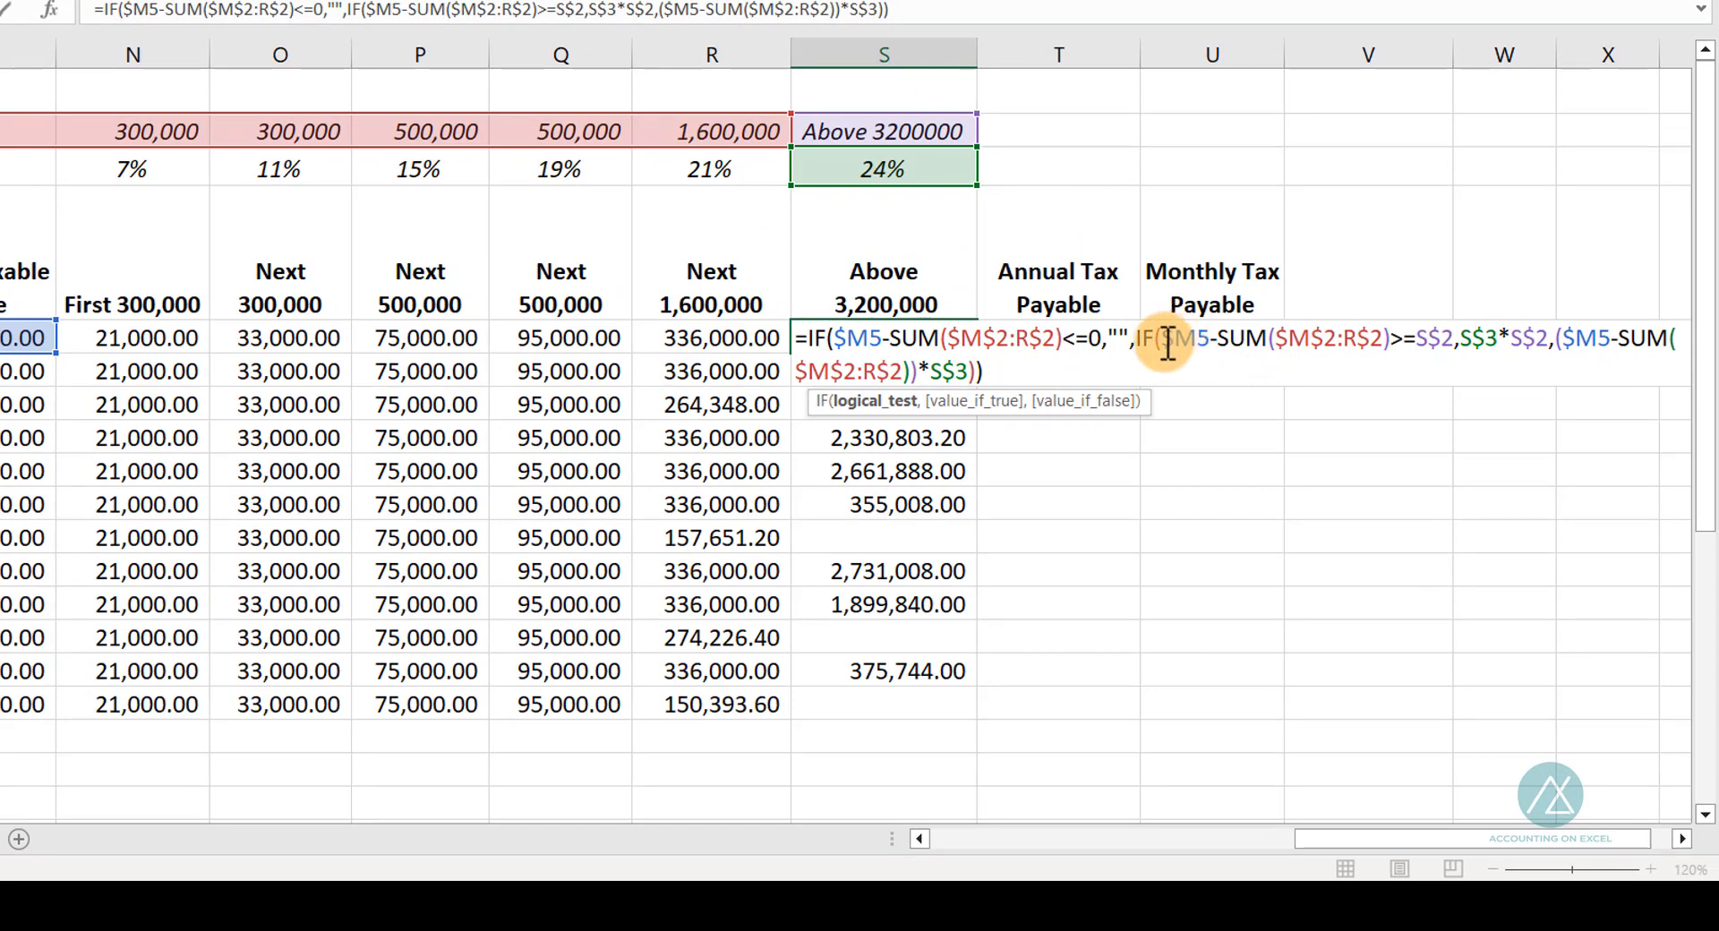
pyautogui.moveTo(1157, 340); pyautogui.dragTo(1488, 331)
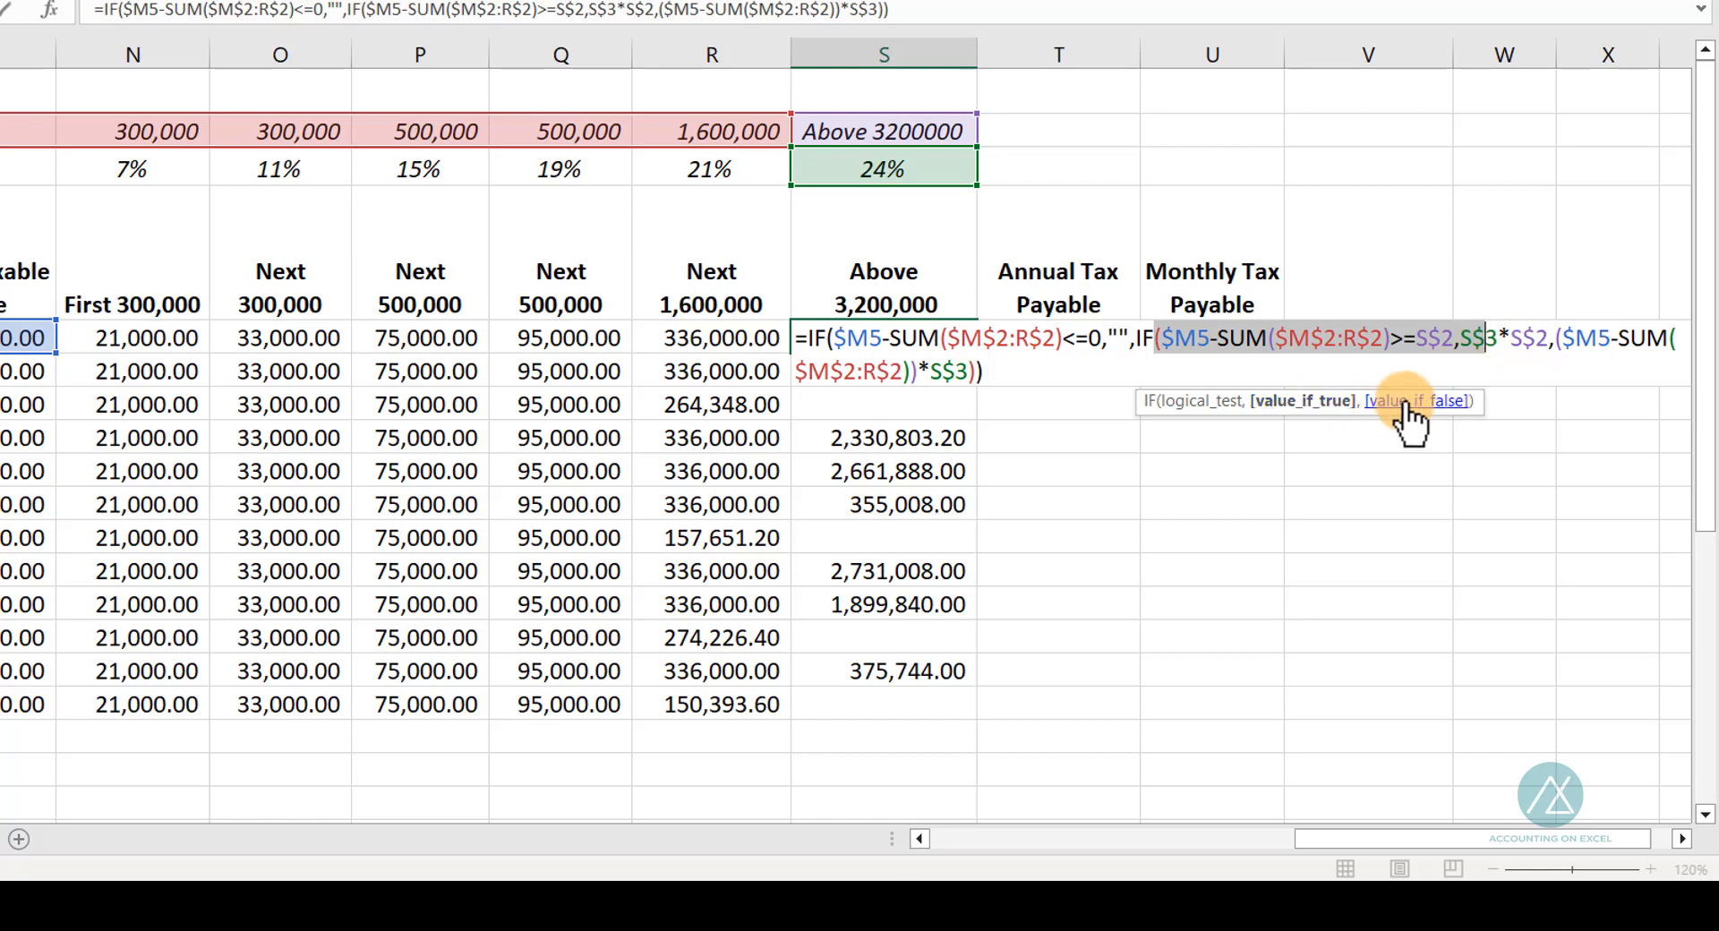
pyautogui.moveTo(1556, 337); pyautogui.dragTo(925, 372)
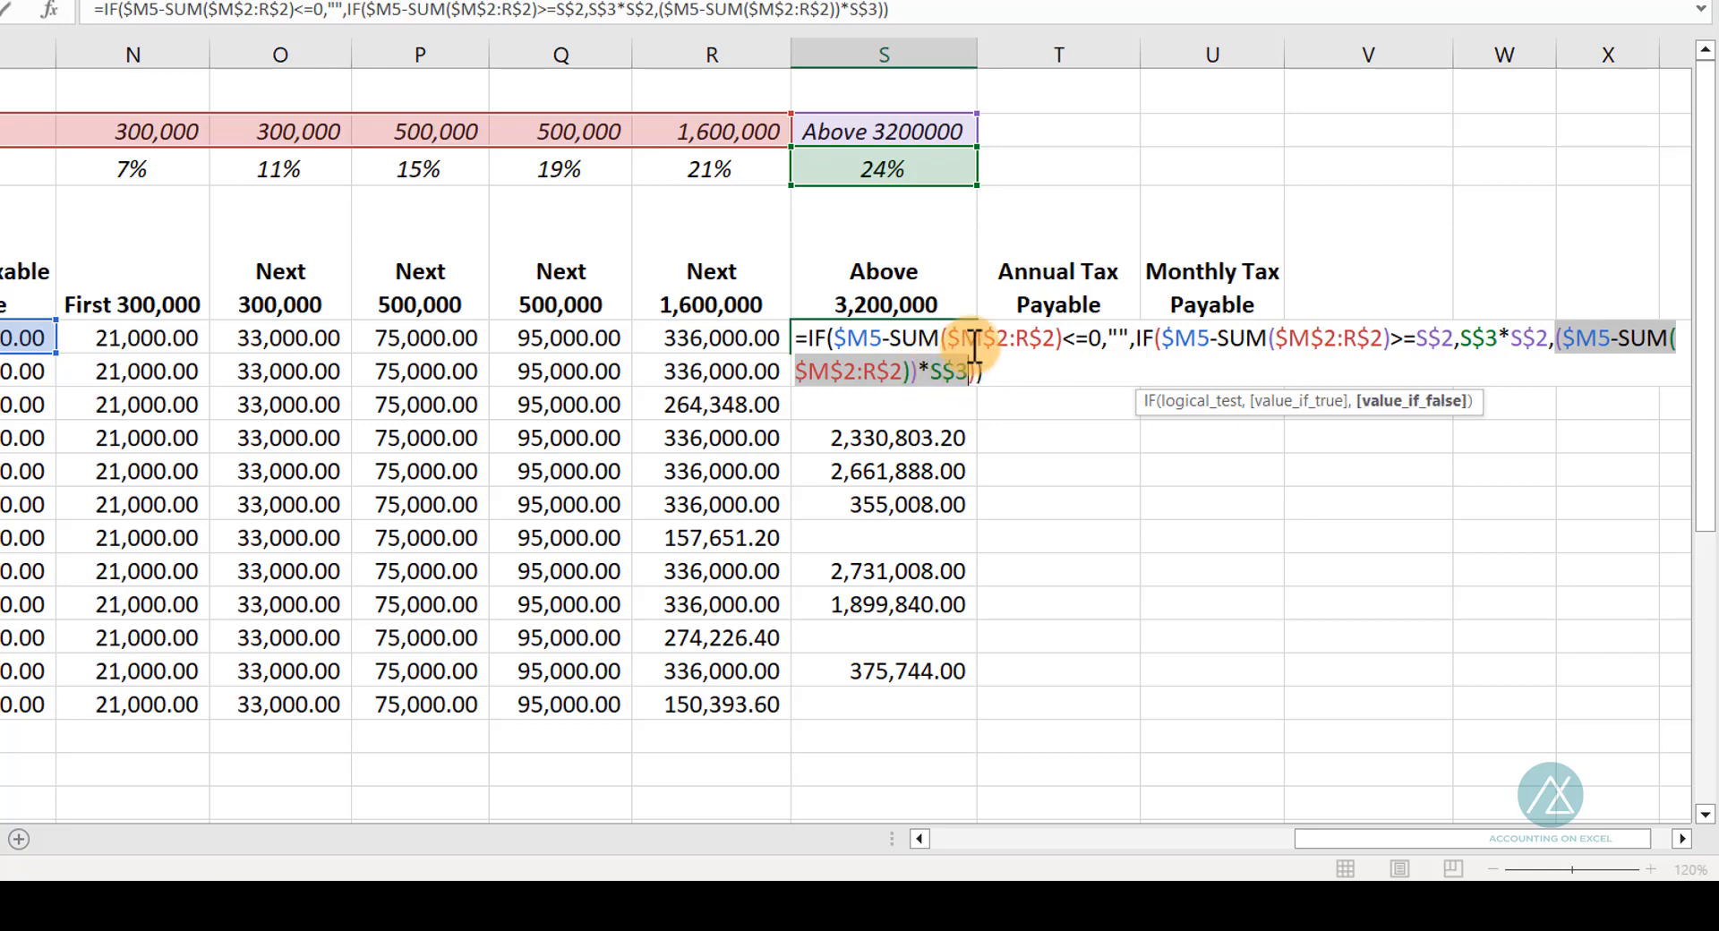
pyautogui.press('Escape')
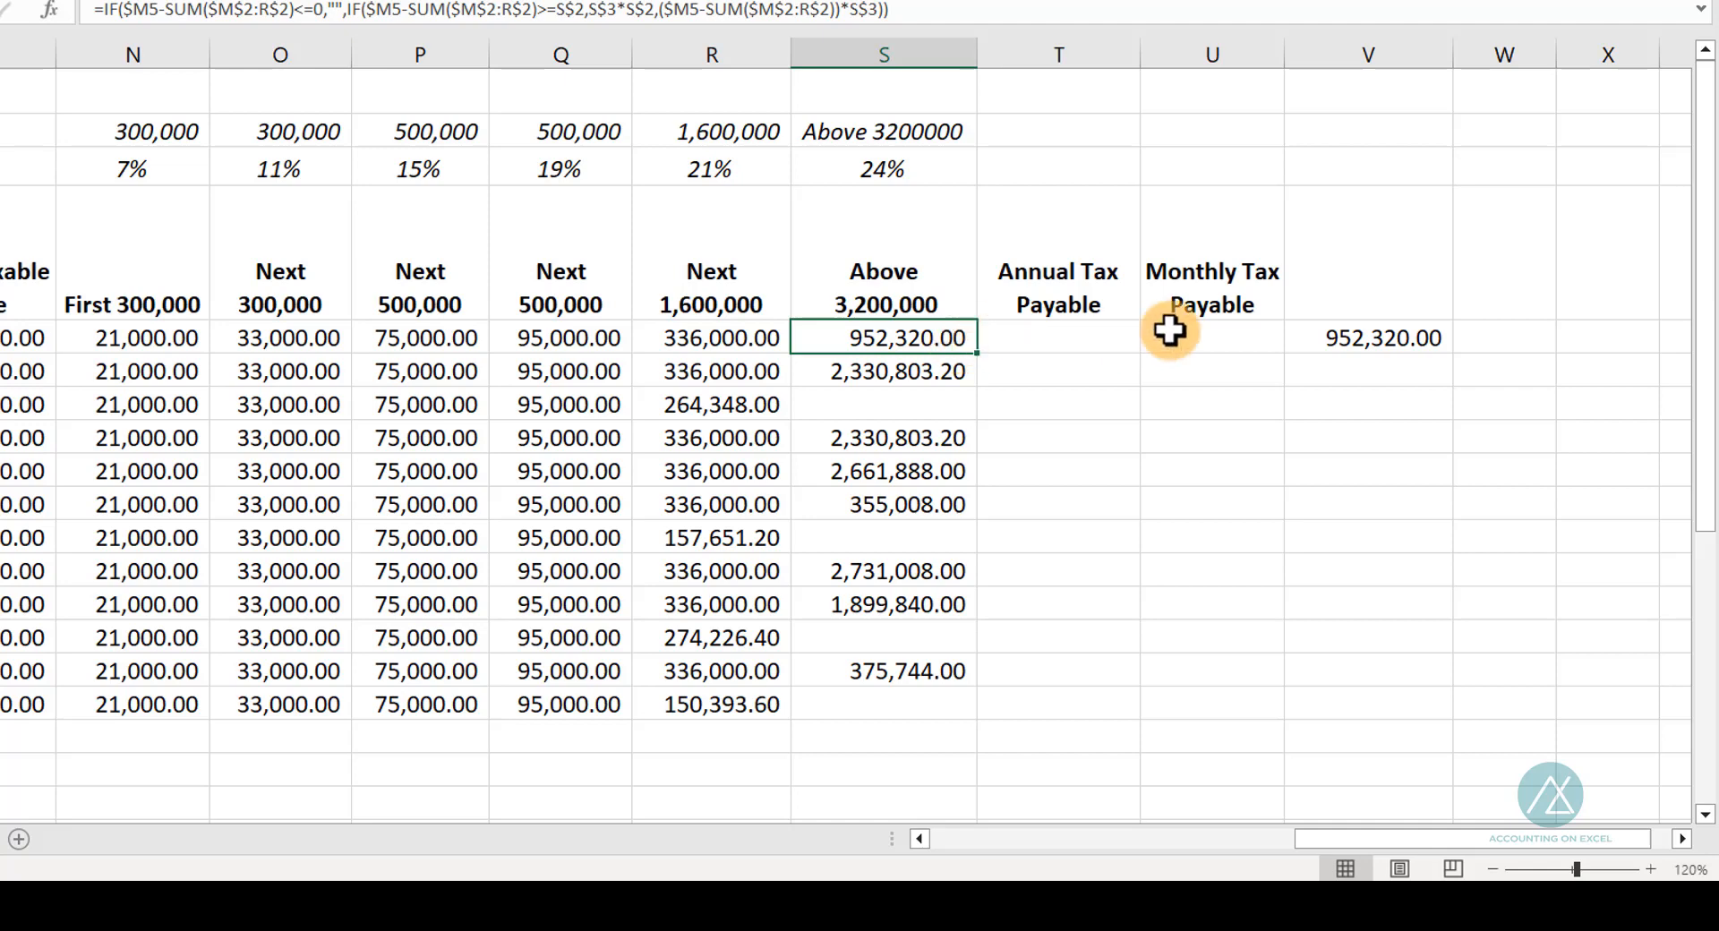
# Step: Compare the check value in V5 with the formula result in S5 and clear V5
pyautogui.moveTo(1343, 362); pyautogui.dragTo(1341, 347)
pyautogui.click(1337, 334)
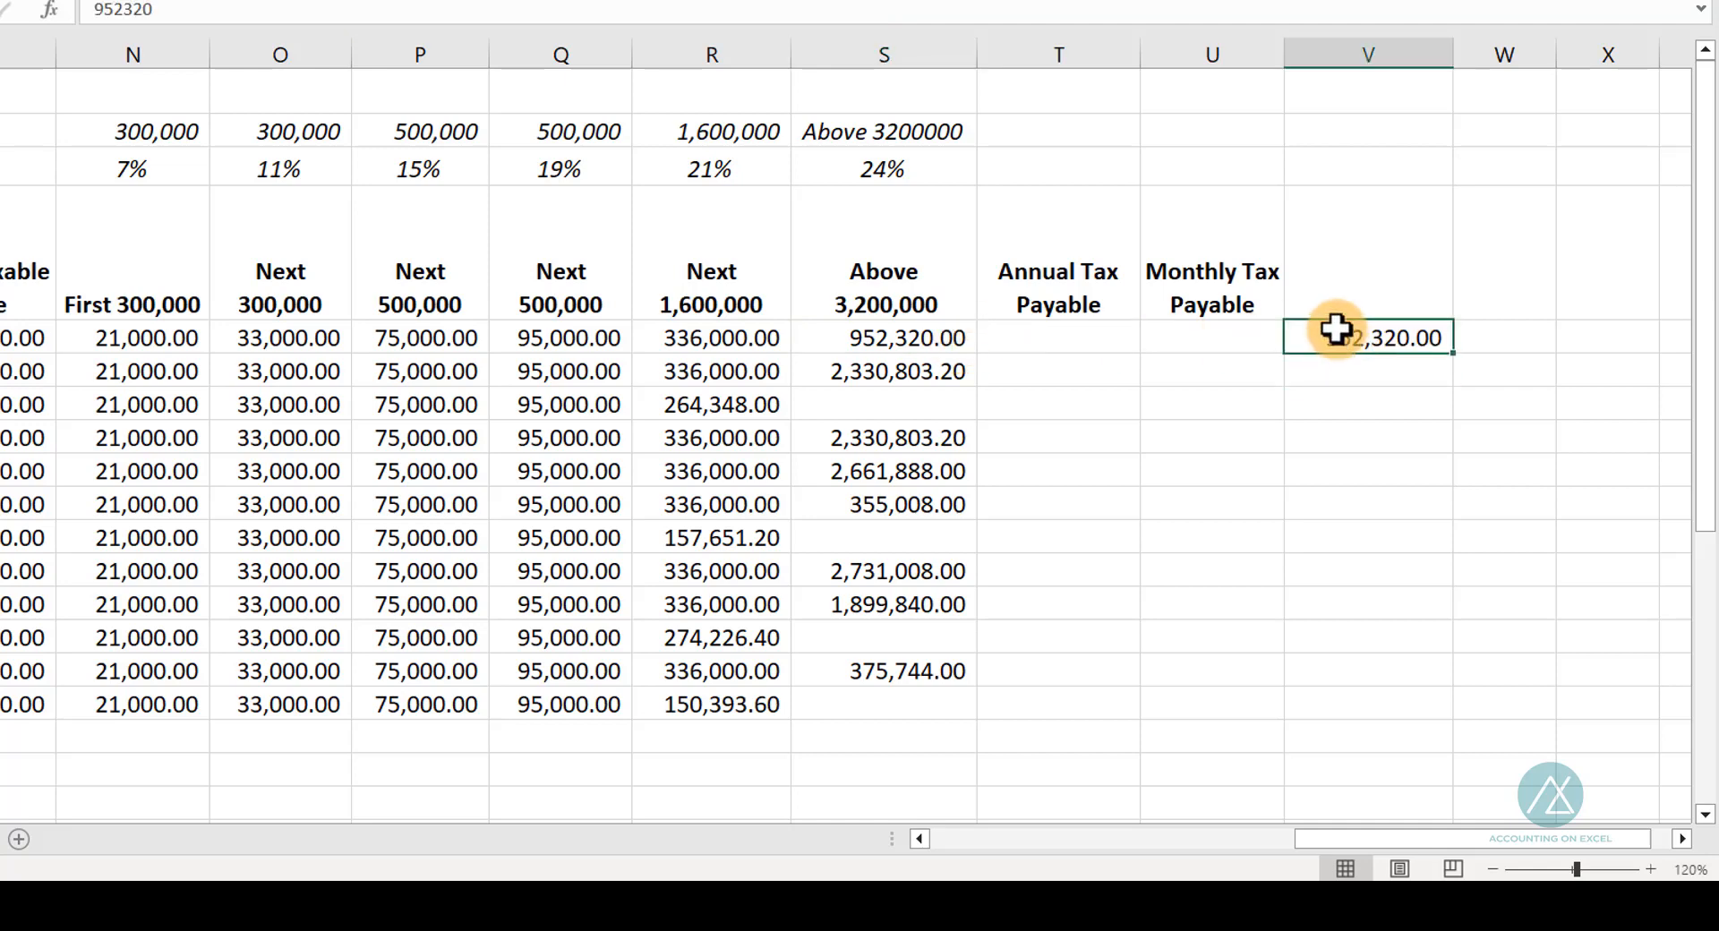
pyautogui.click(911, 338)
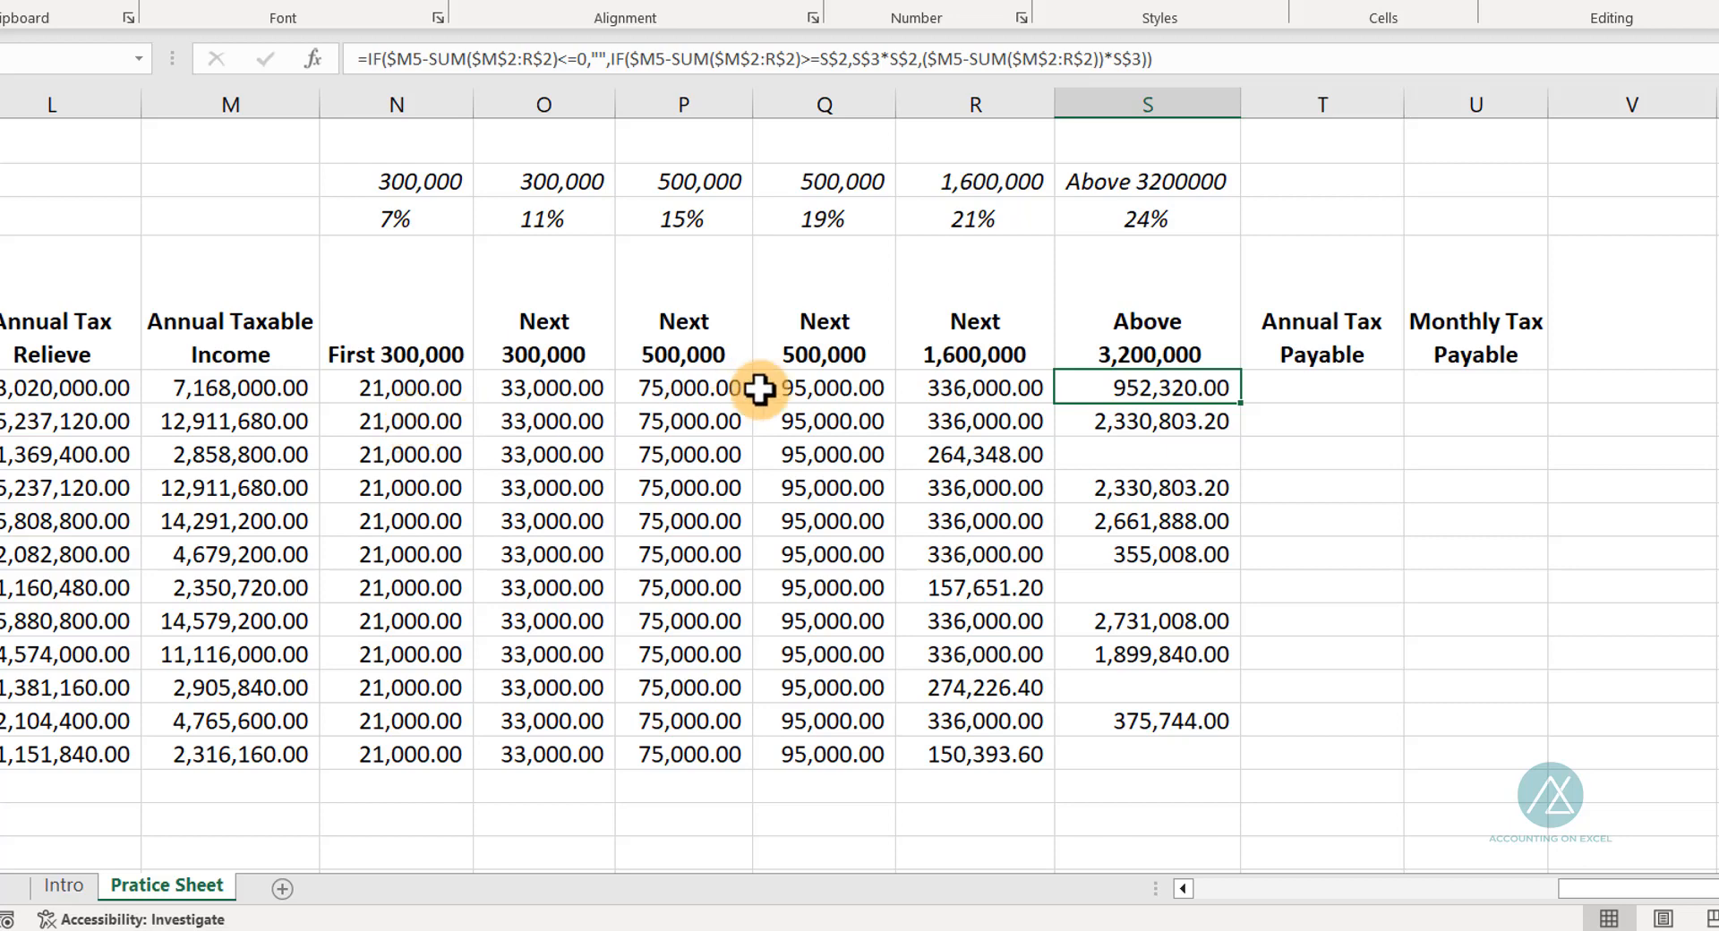
# Step: Calculate Annual Tax Payable in T5 with =SUM(N5:S5) and fill the formula down for all employees
pyautogui.click(1318, 386)
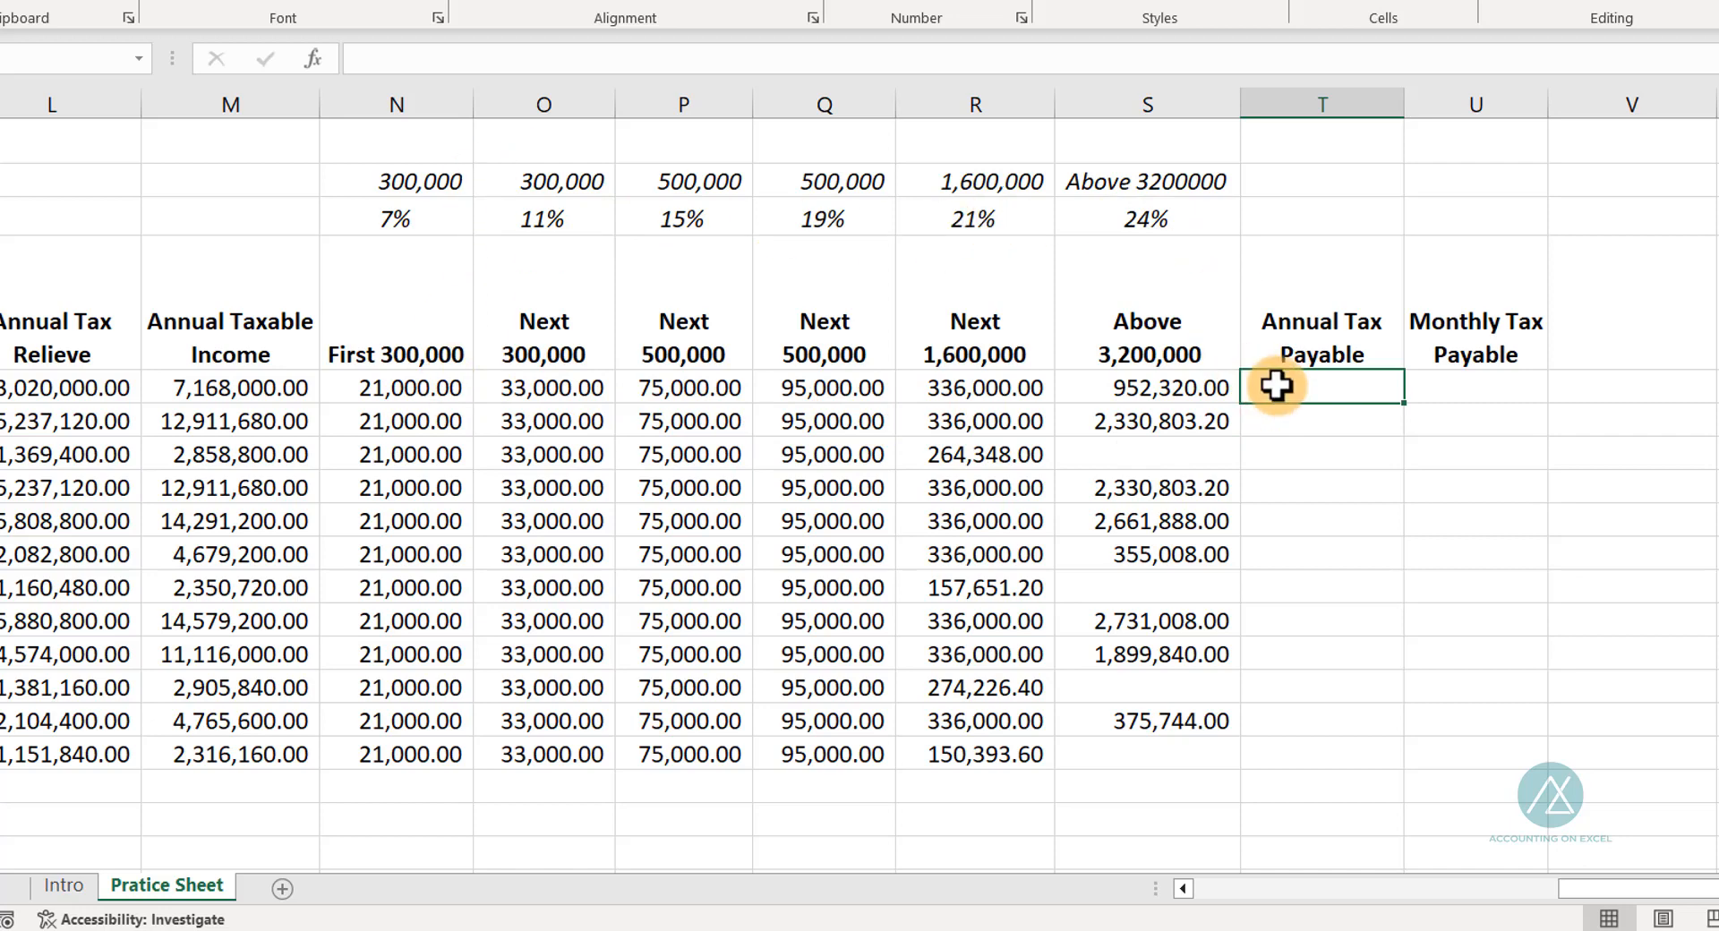
pyautogui.write('=sum')
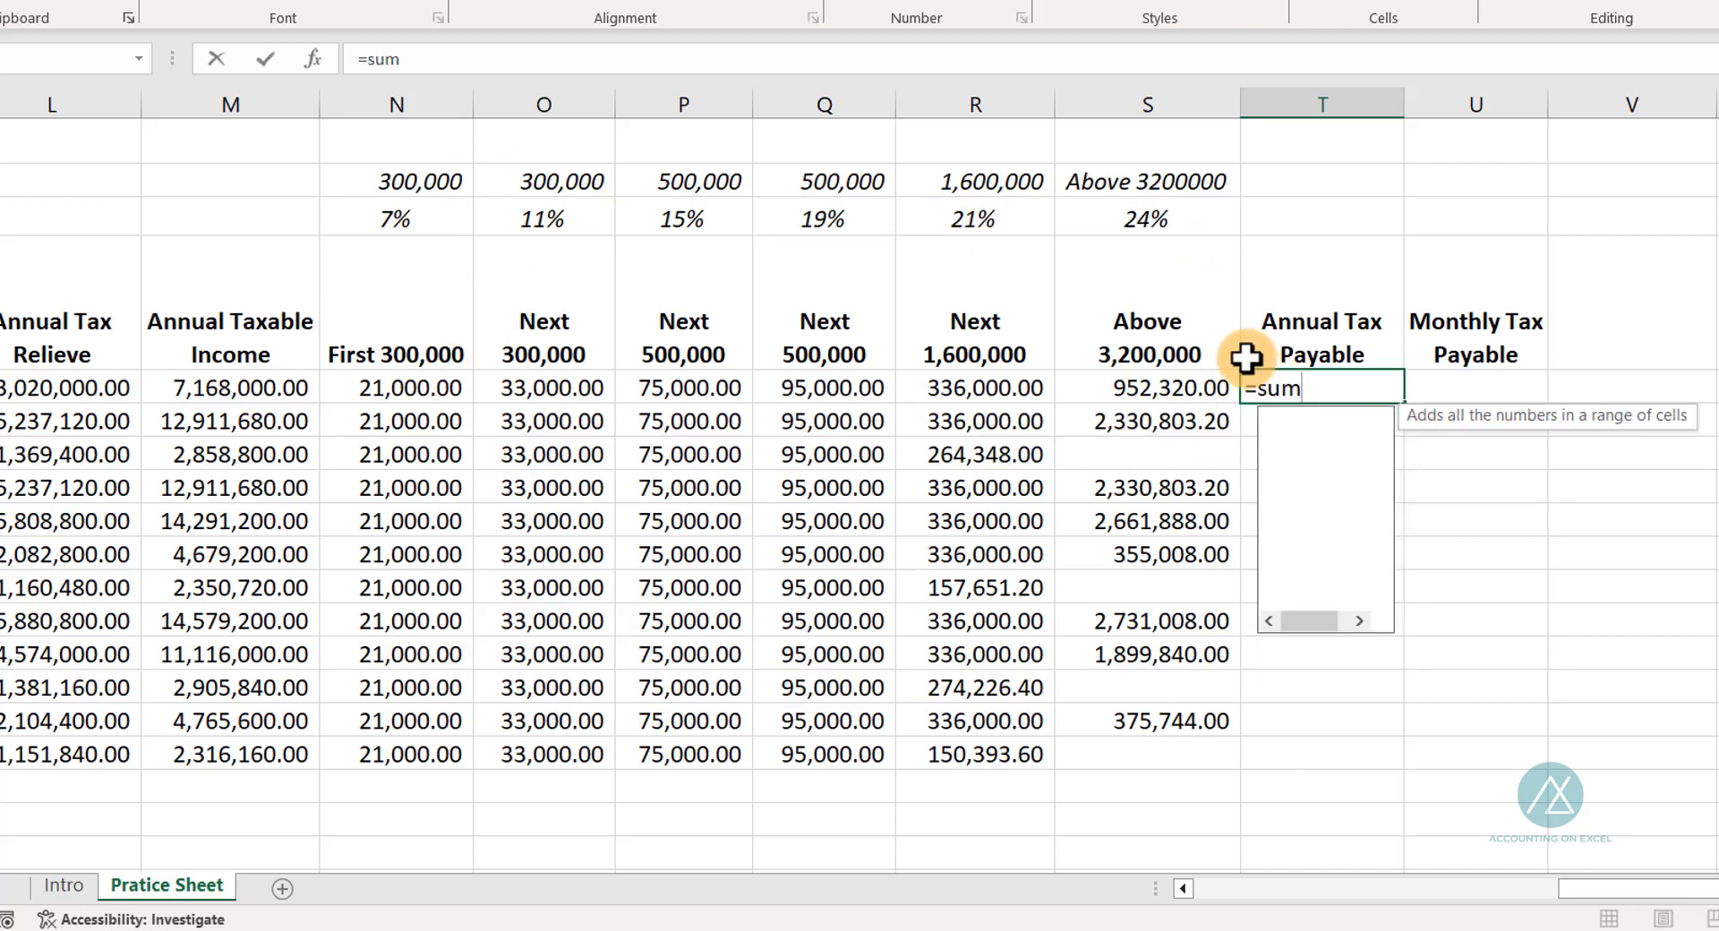
pyautogui.press('Tab')
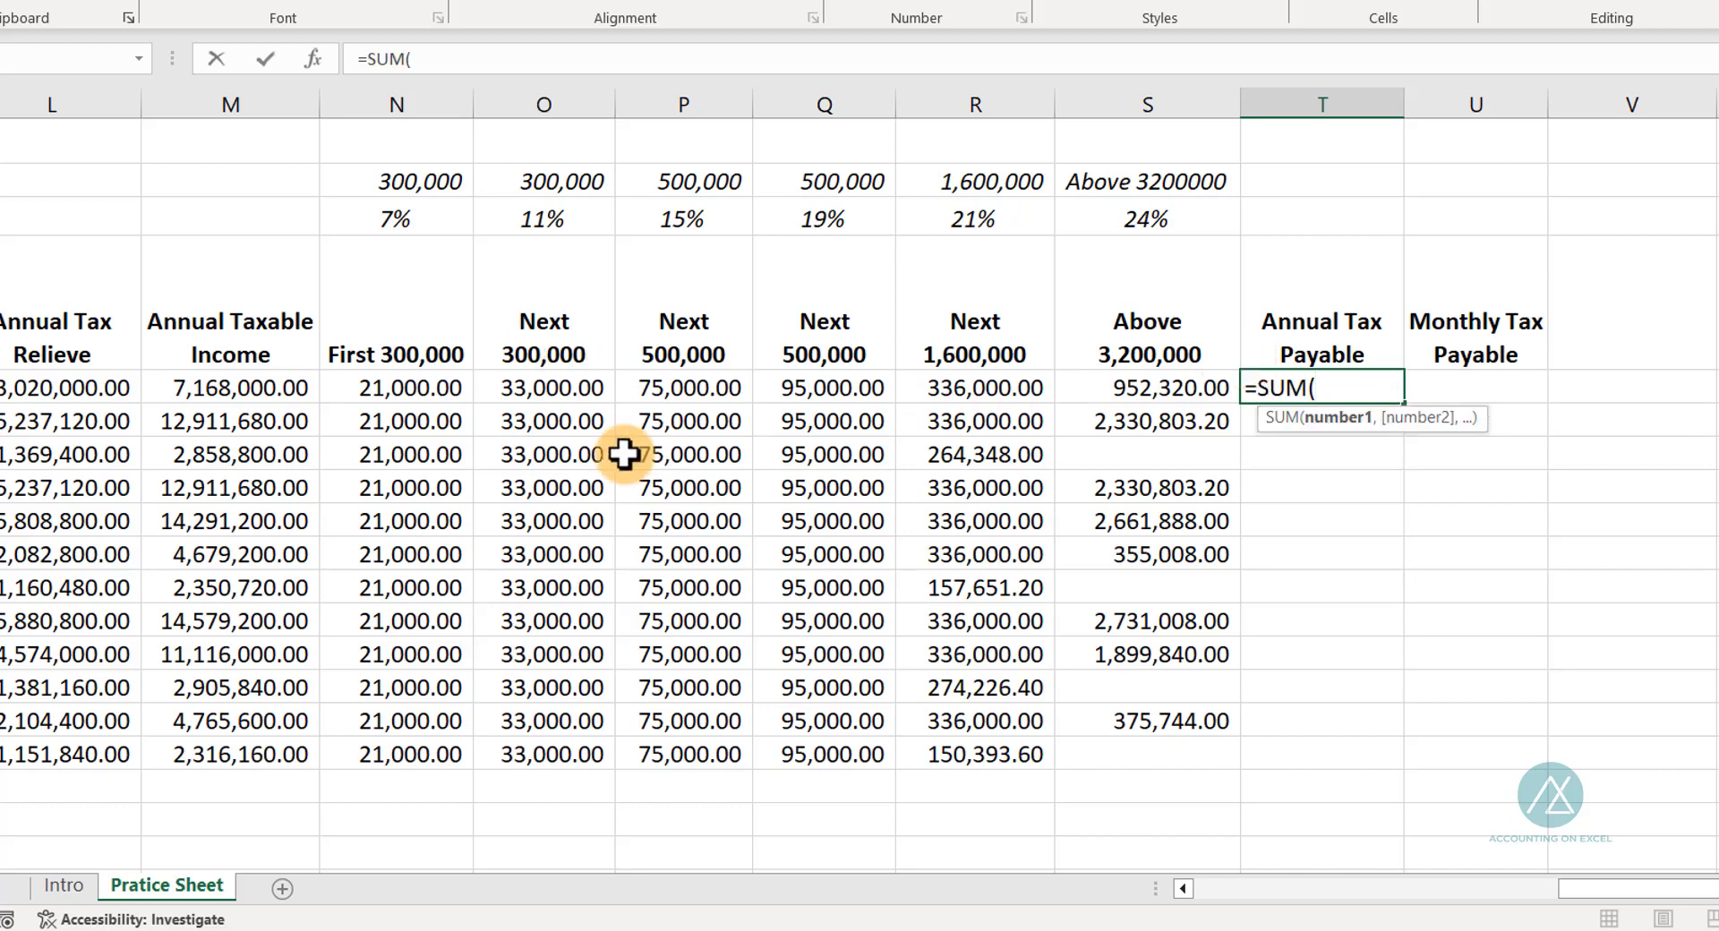
pyautogui.moveTo(373, 388); pyautogui.dragTo(1124, 384)
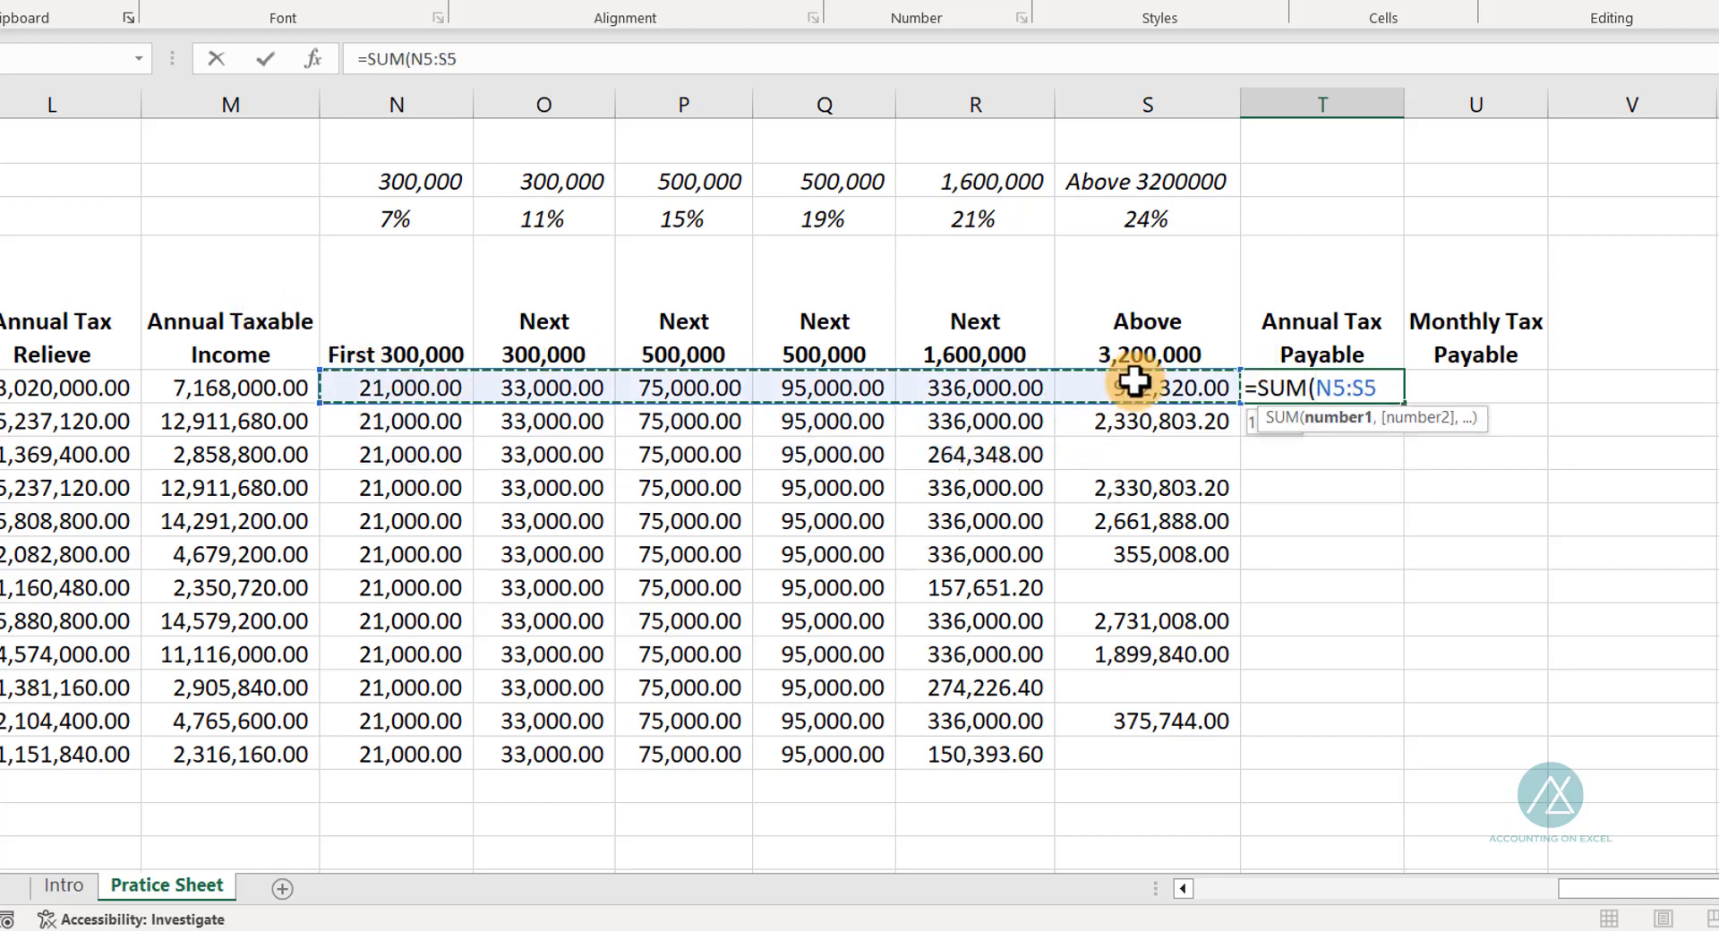
pyautogui.press('Return')
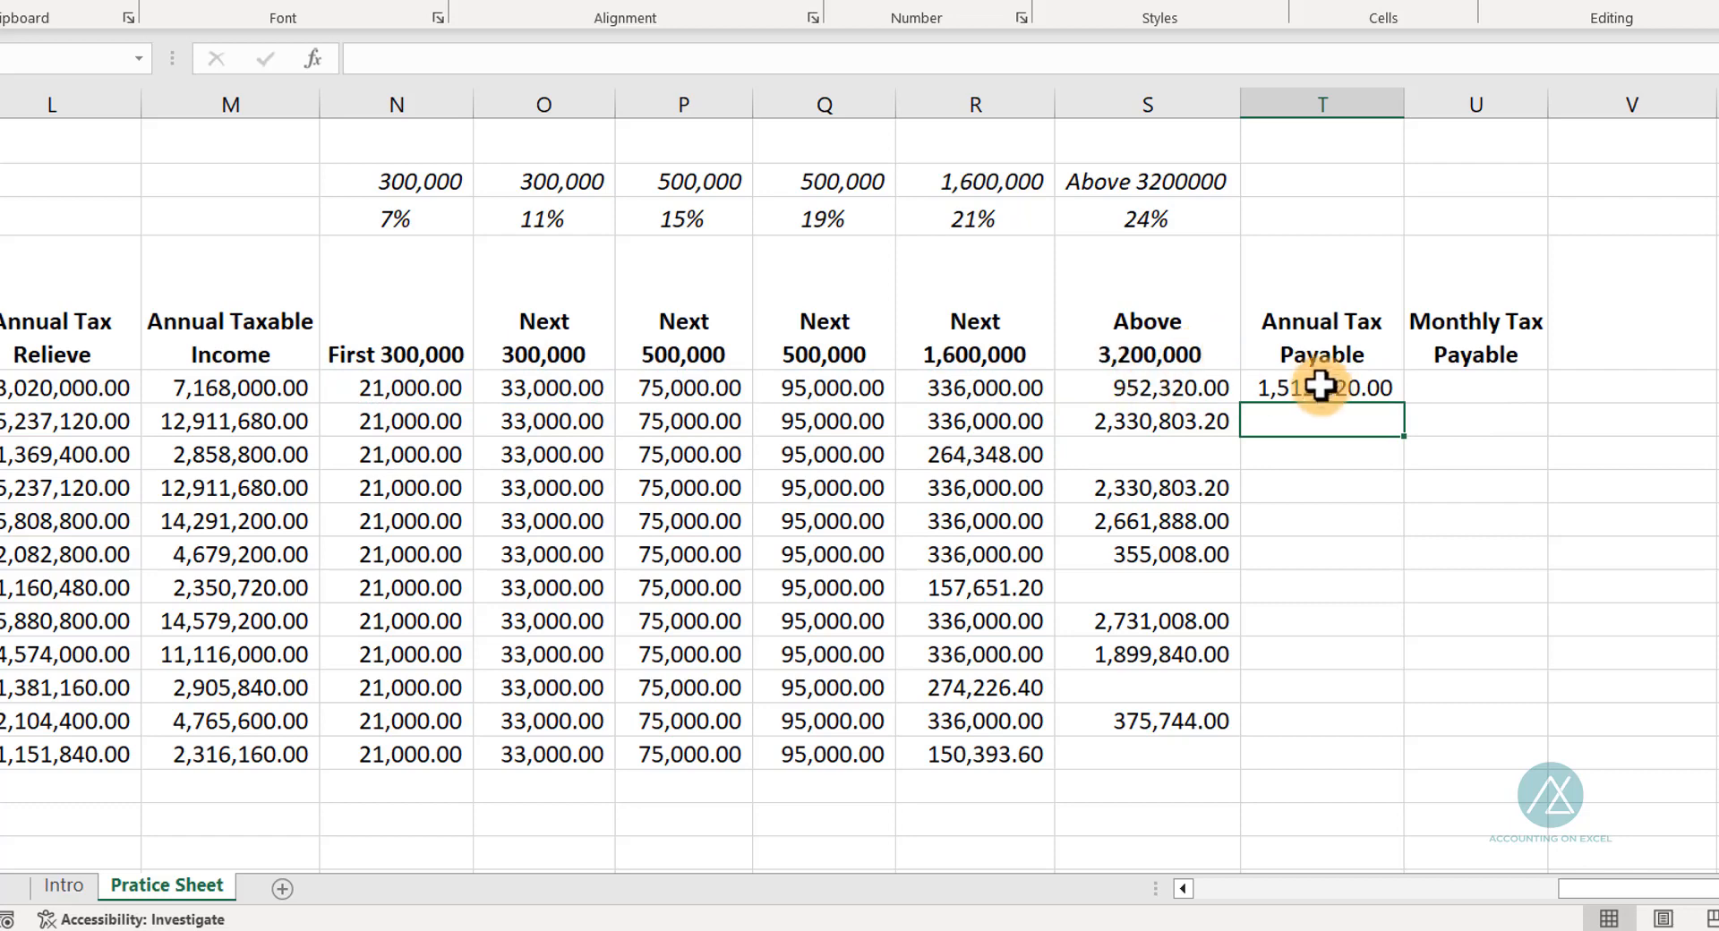
pyautogui.click(1378, 383)
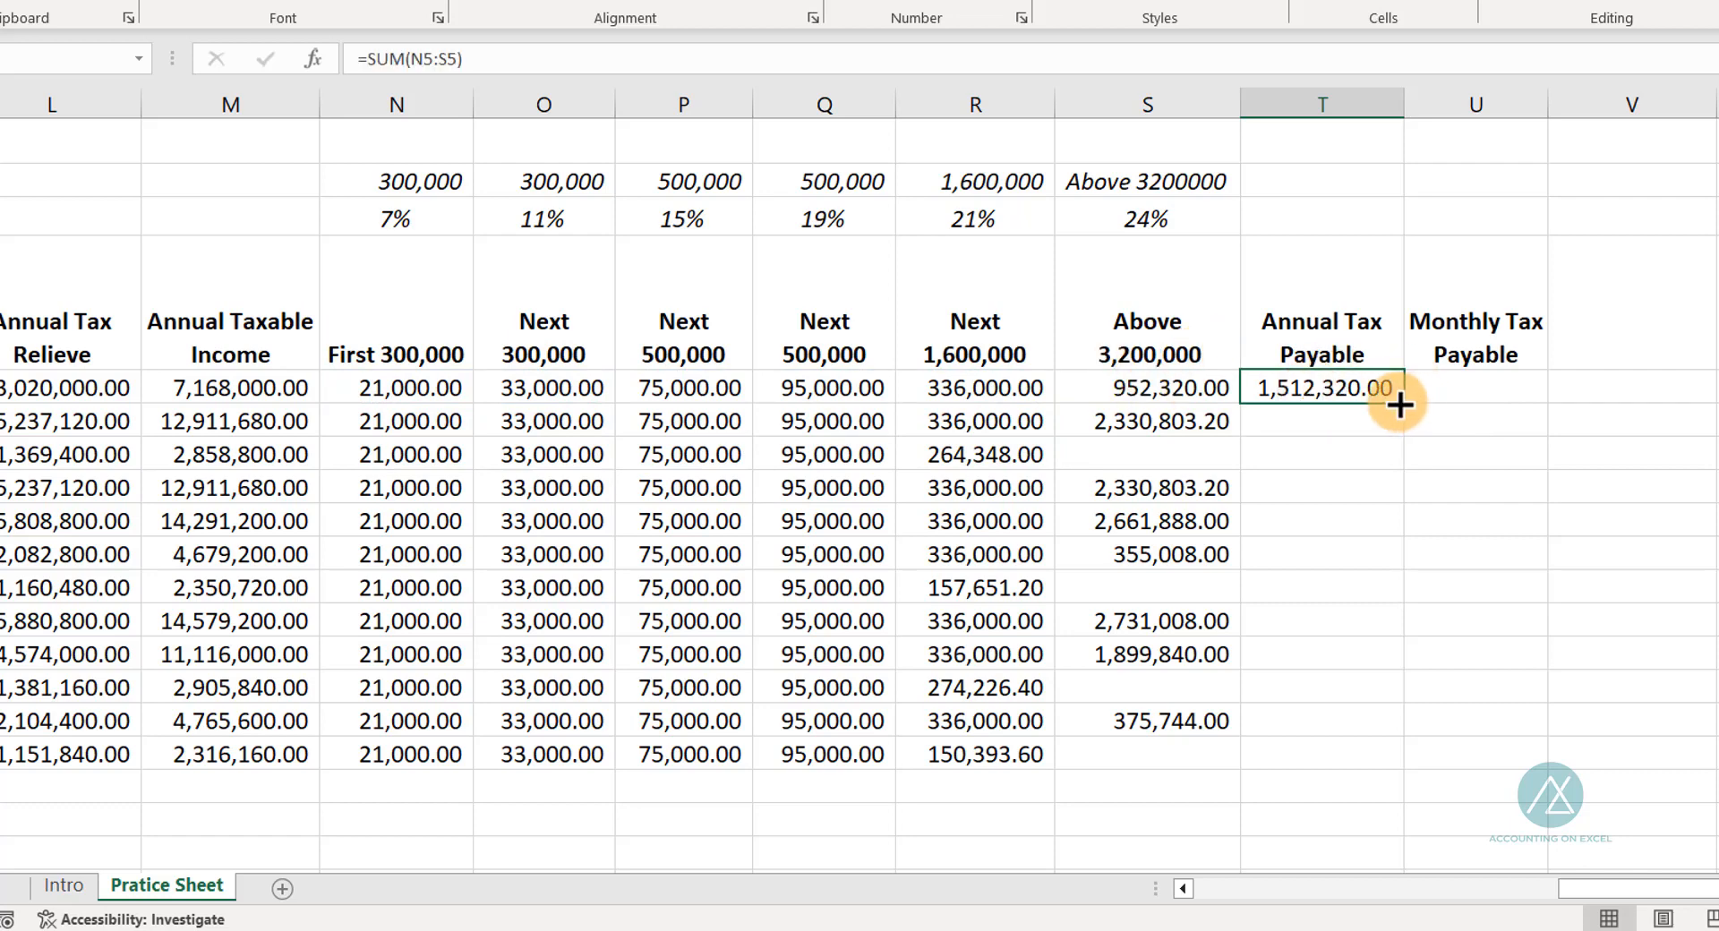
pyautogui.doubleClick(1399, 405)
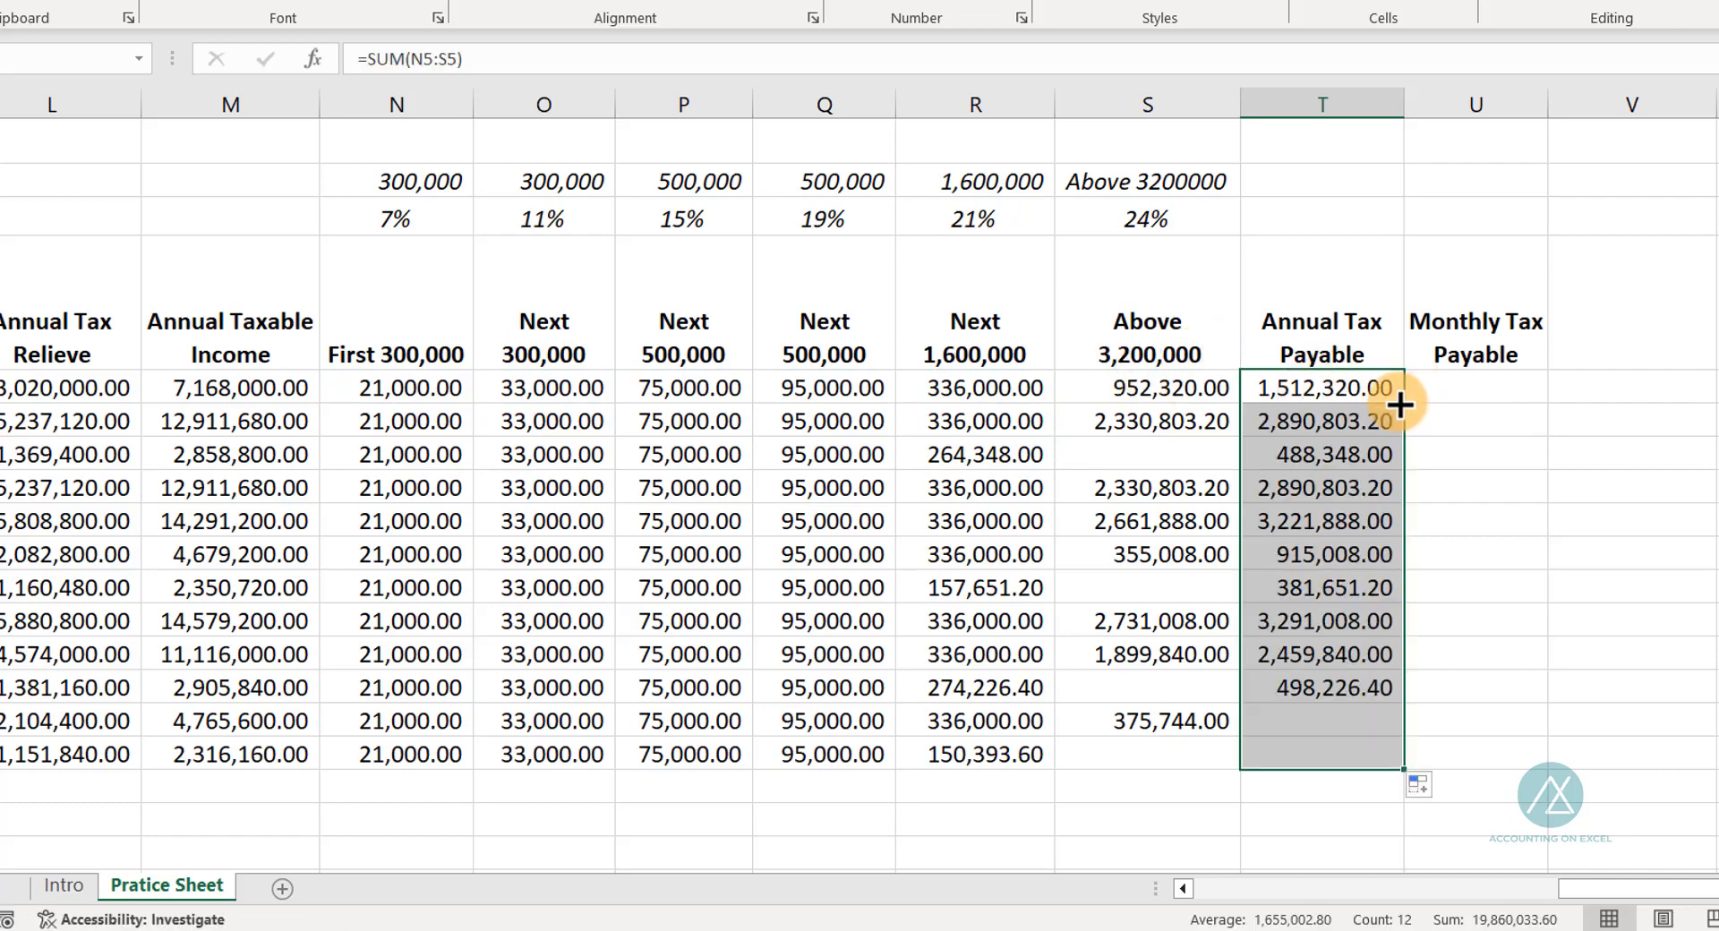
# Step: Calculate Monthly Tax Payable in U5 with =T5/12 and fill the formula down for all employees
pyautogui.click(1461, 380)
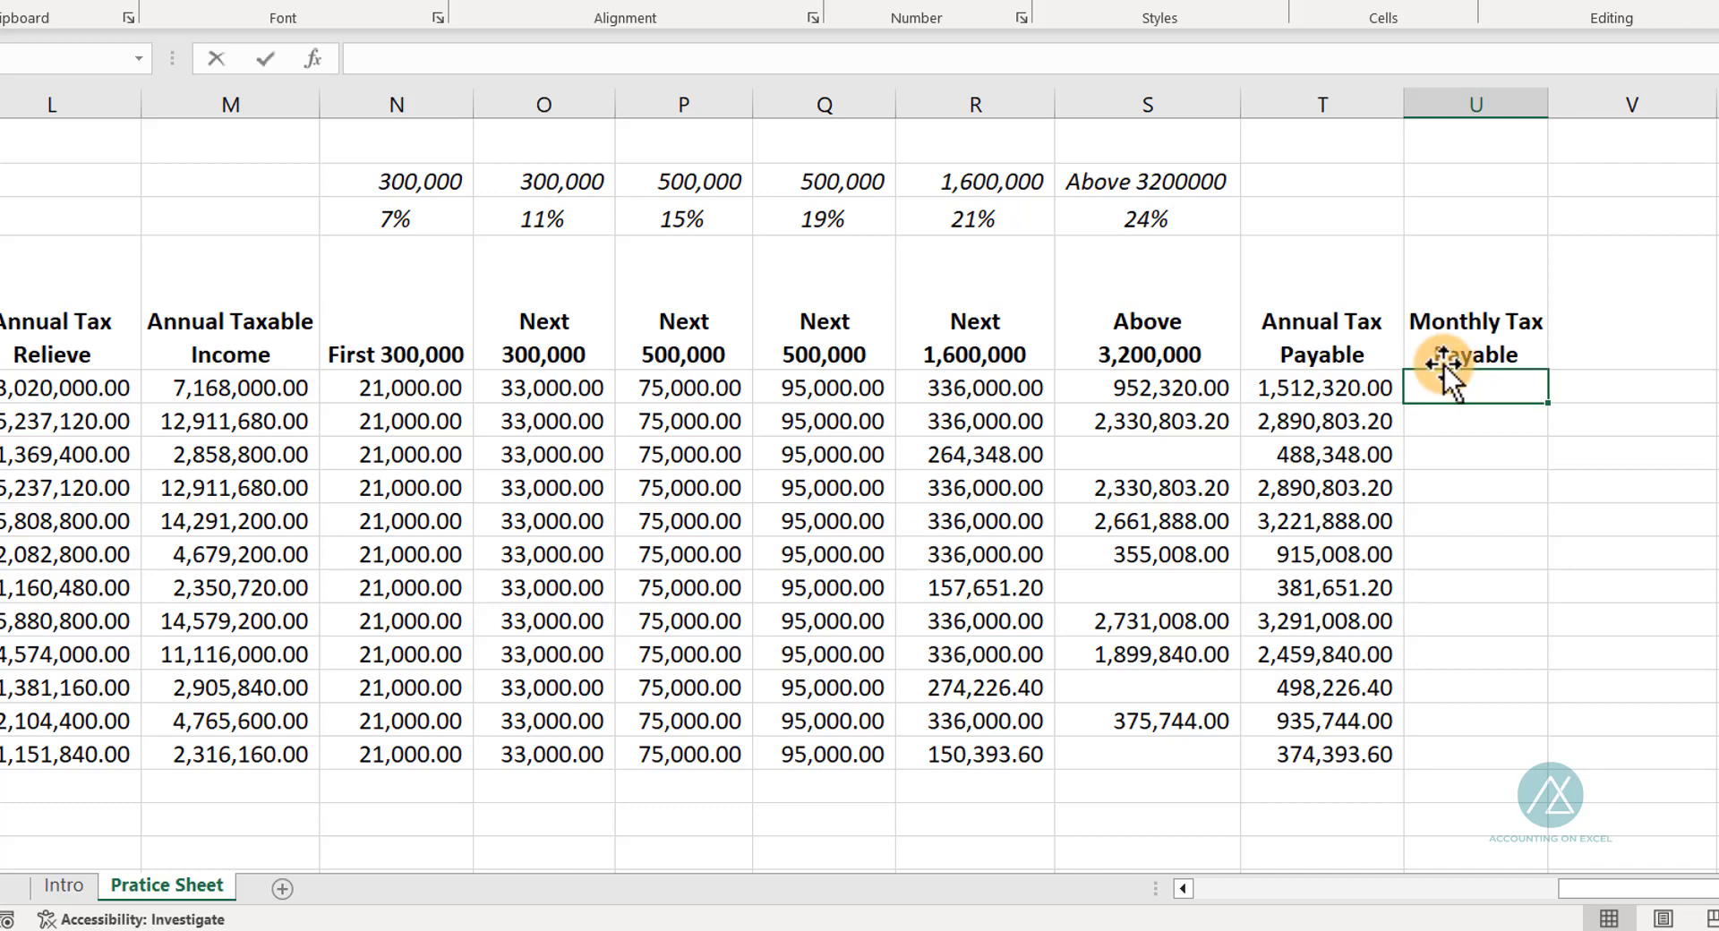
pyautogui.write('=')
pyautogui.click(1297, 383)
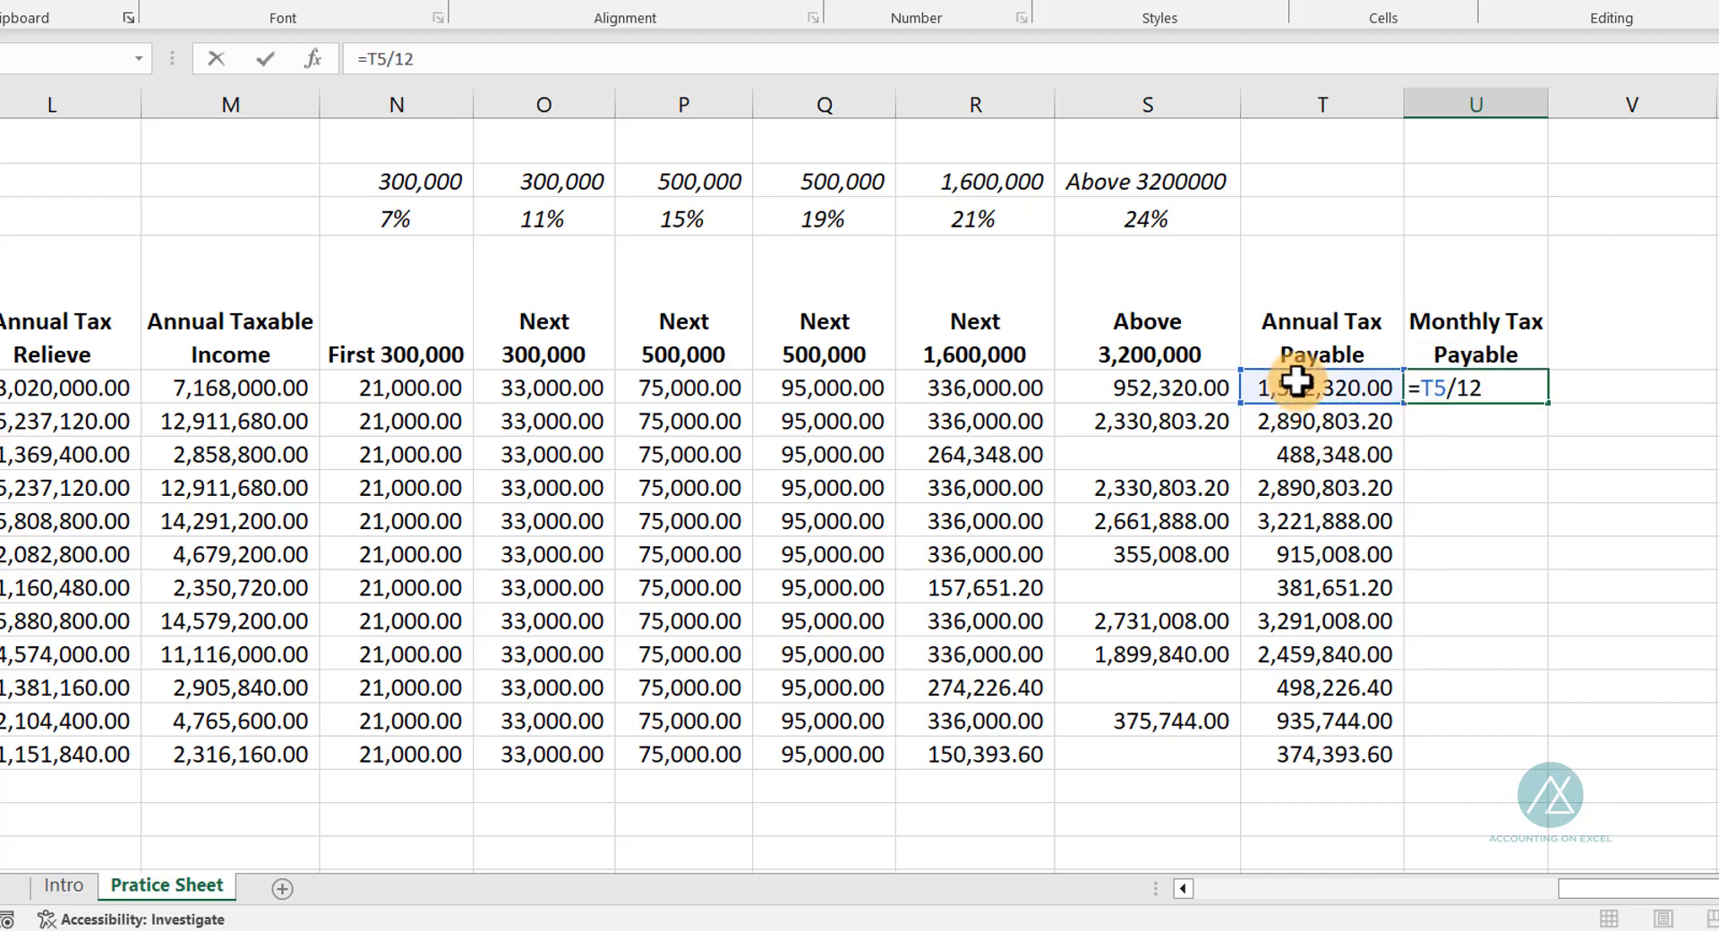
pyautogui.write('/12')
pyautogui.press('Return')
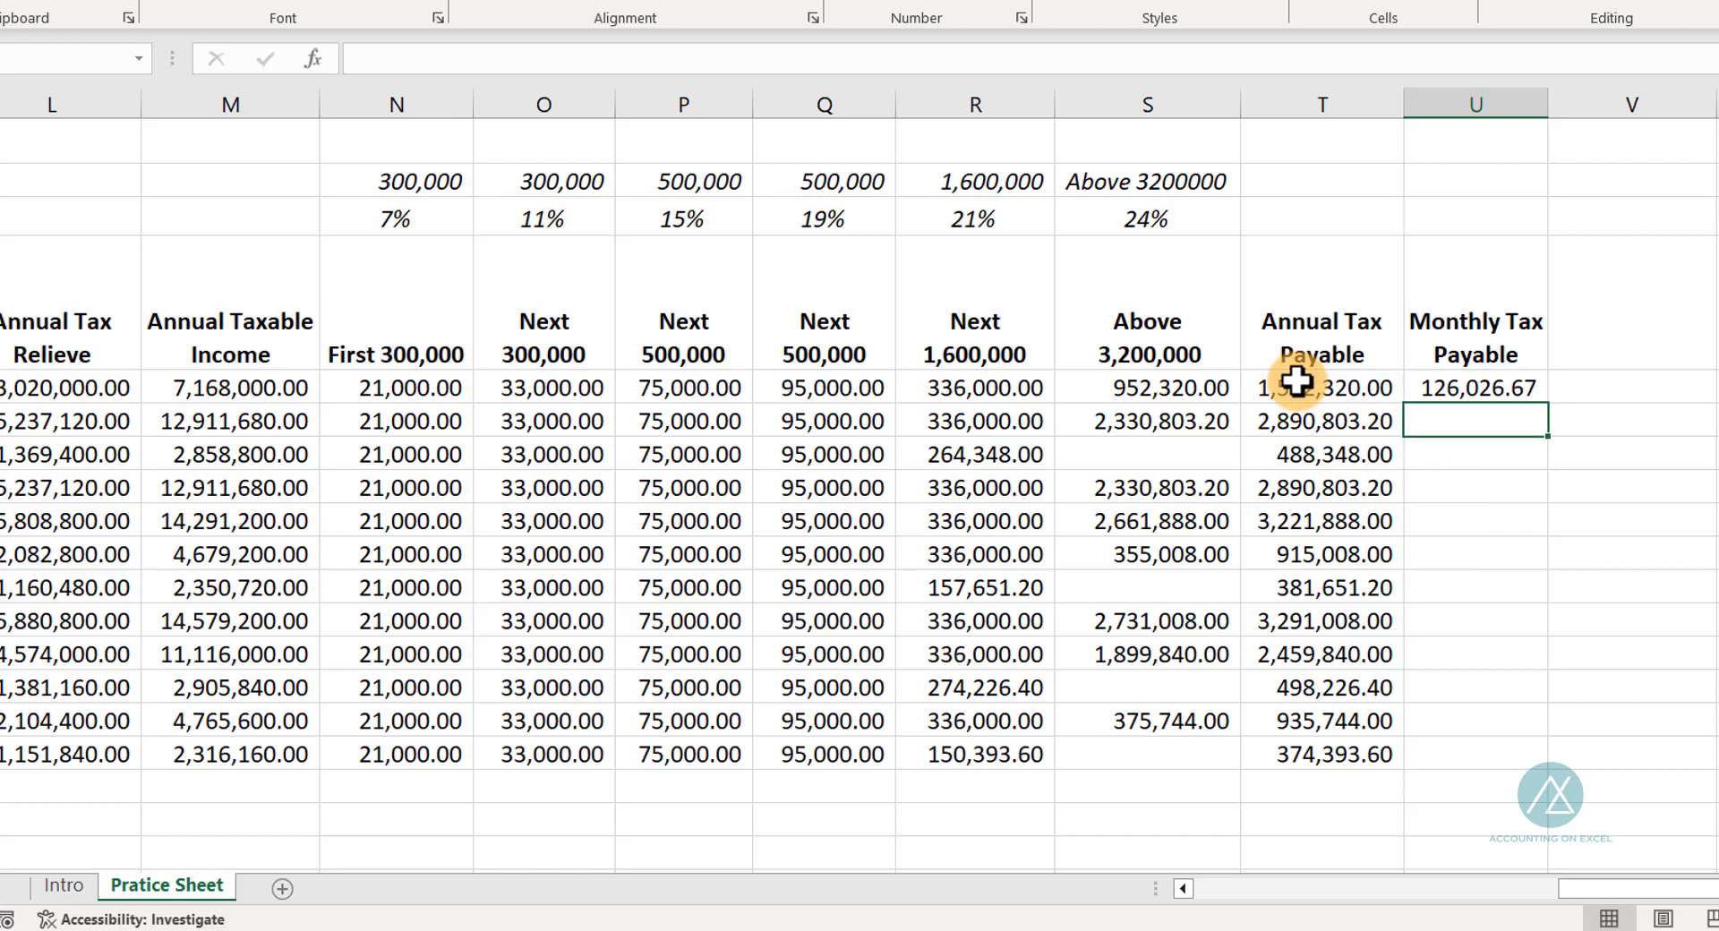
pyautogui.click(1472, 387)
pyautogui.doubleClick(1548, 404)
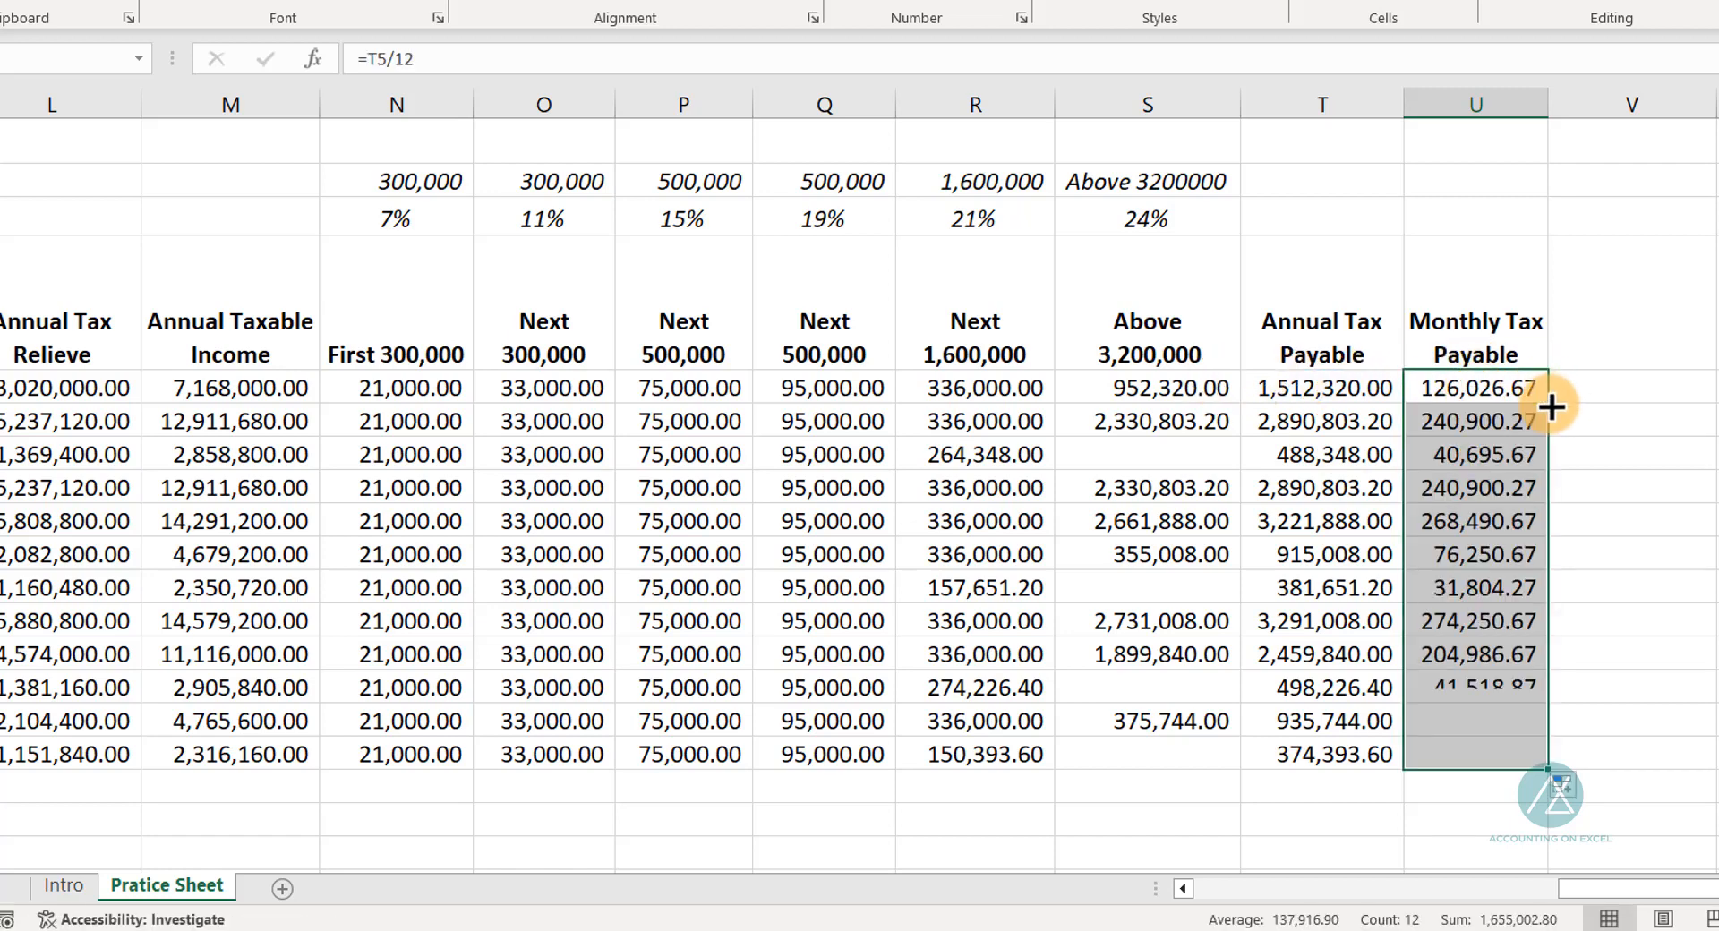
pyautogui.click(1465, 394)
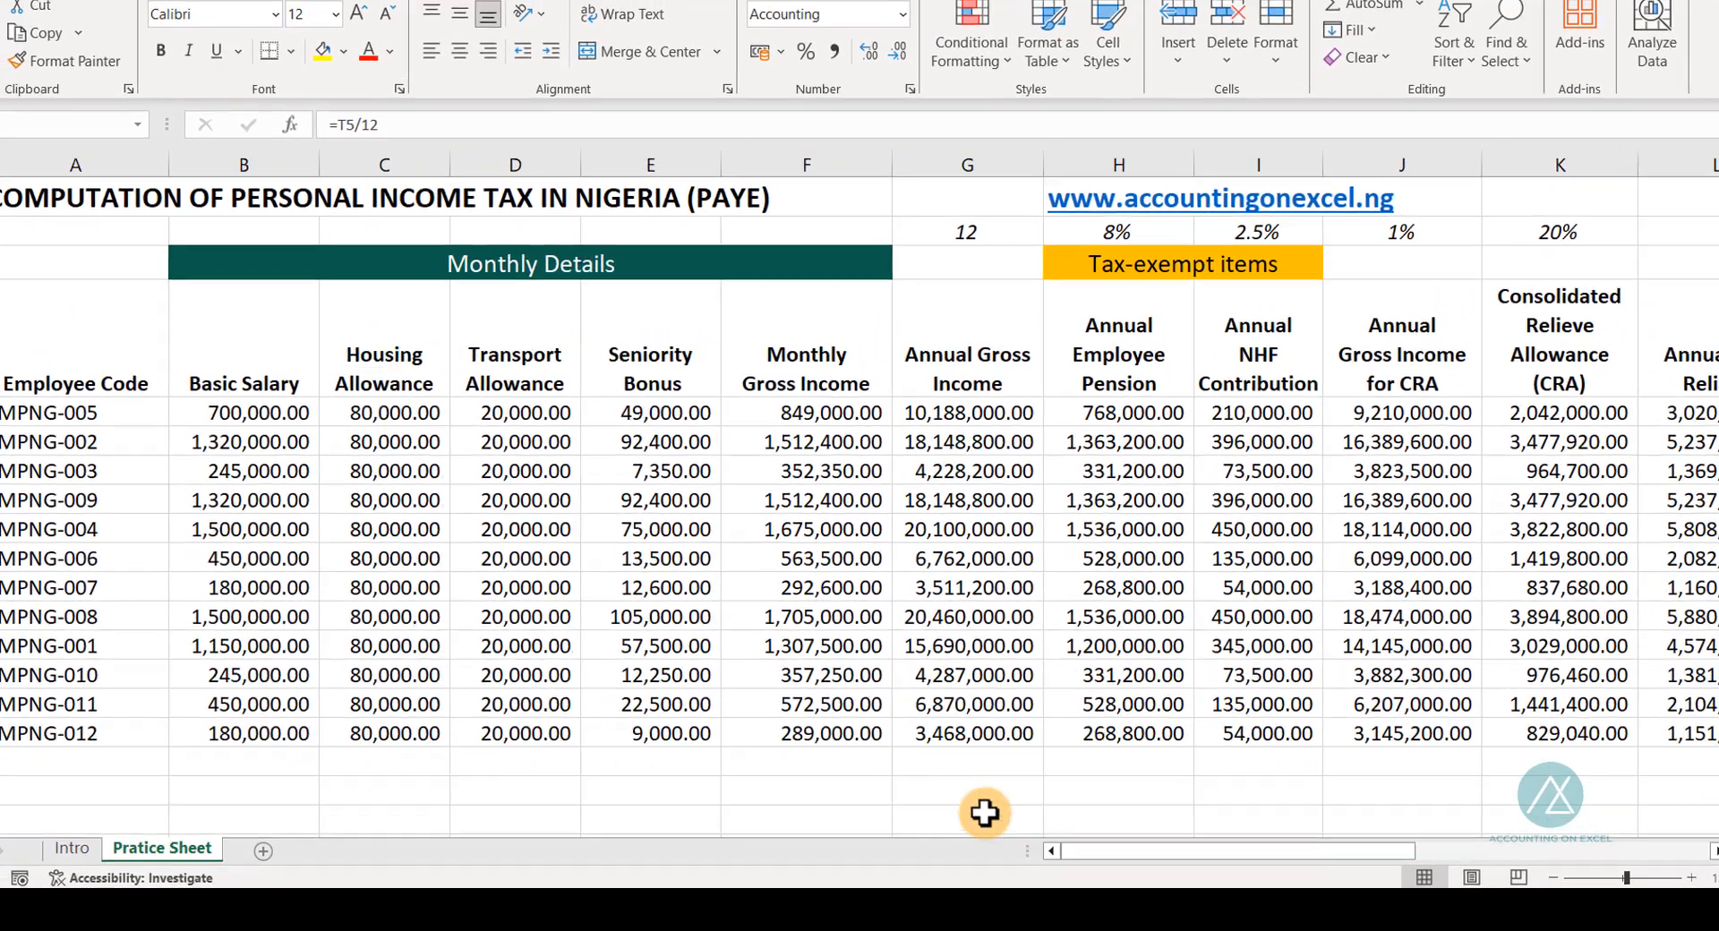
pyautogui.moveTo(1257, 890); pyautogui.dragTo(1258, 898)
pyautogui.moveTo(1106, 858); pyautogui.dragTo(1336, 851)
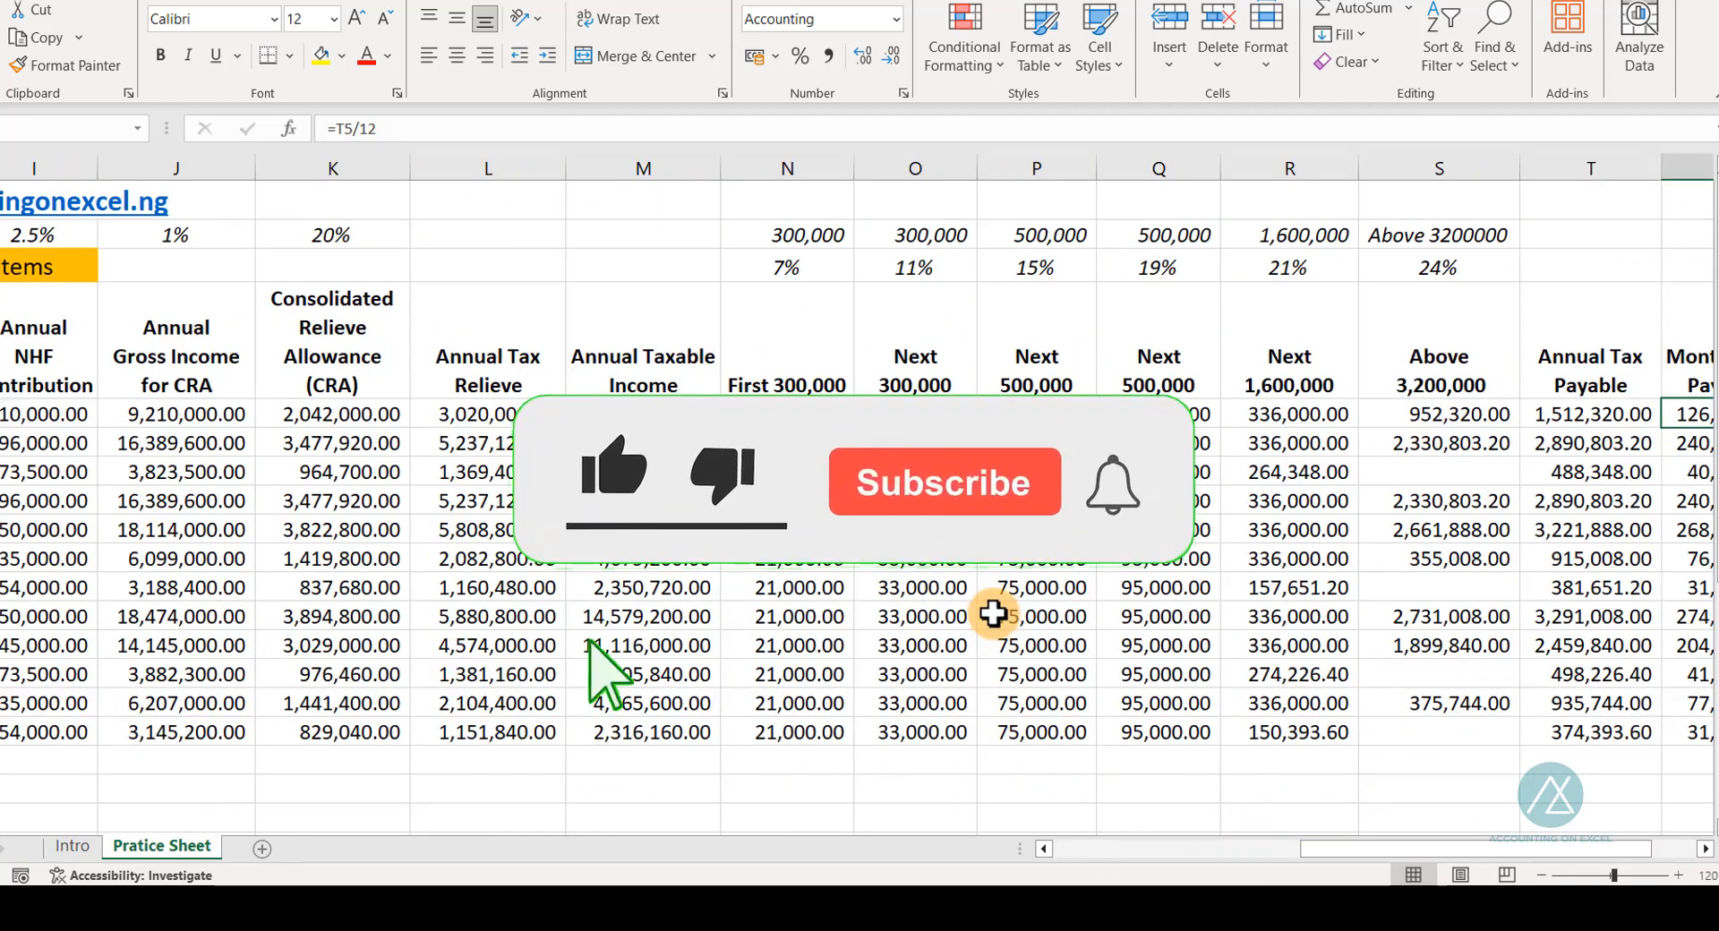